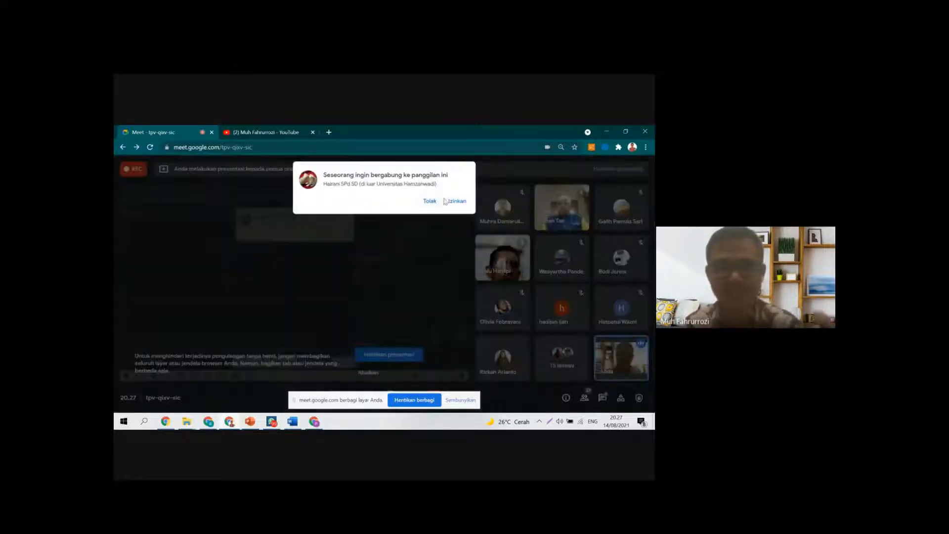
Step: Admit the waiting participant to the Meet call and switch to the browser window showing the Drive folder ICON YATIK
{"action": "left_click", "coordinate": [457, 203]}
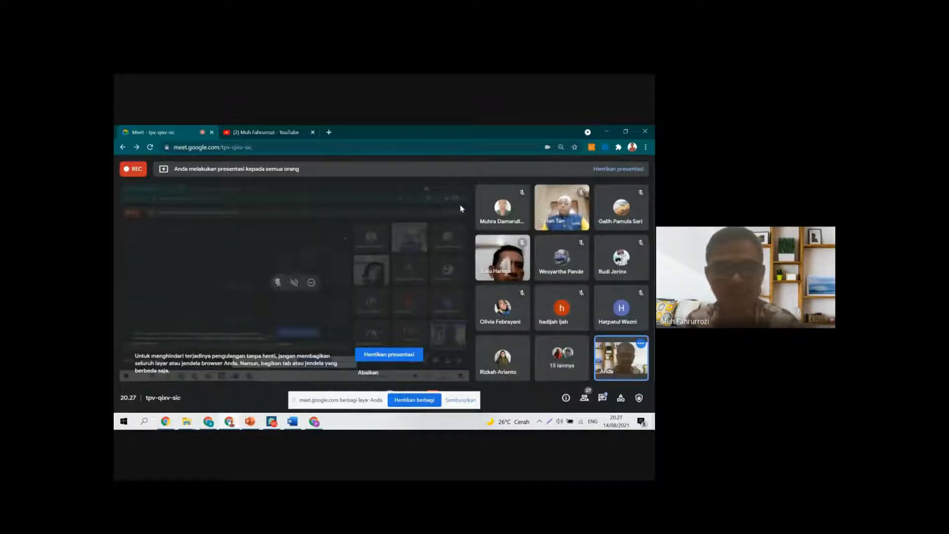
{"action": "left_click", "coordinate": [315, 421]}
{"action": "left_click", "coordinate": [314, 421]}
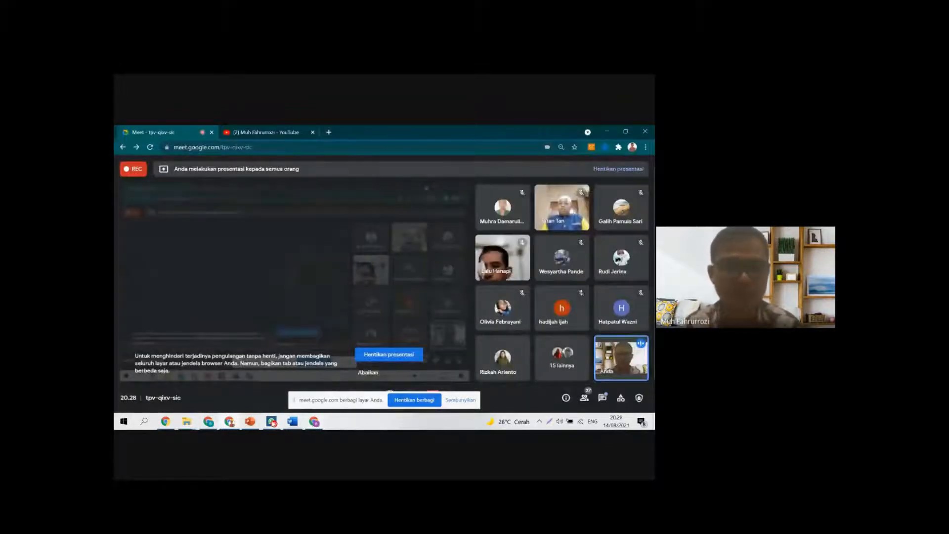
{"action": "left_click", "coordinate": [313, 423]}
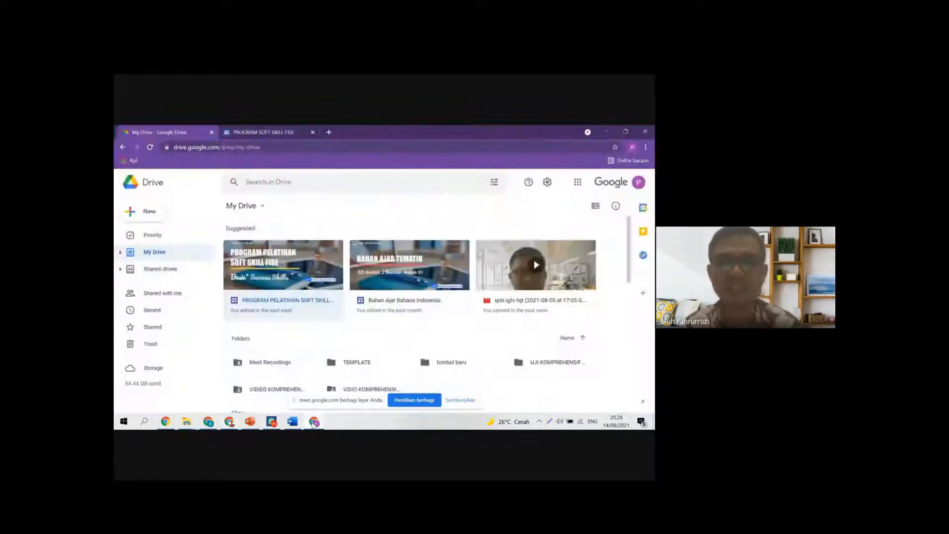
{"action": "left_click", "coordinate": [314, 422]}
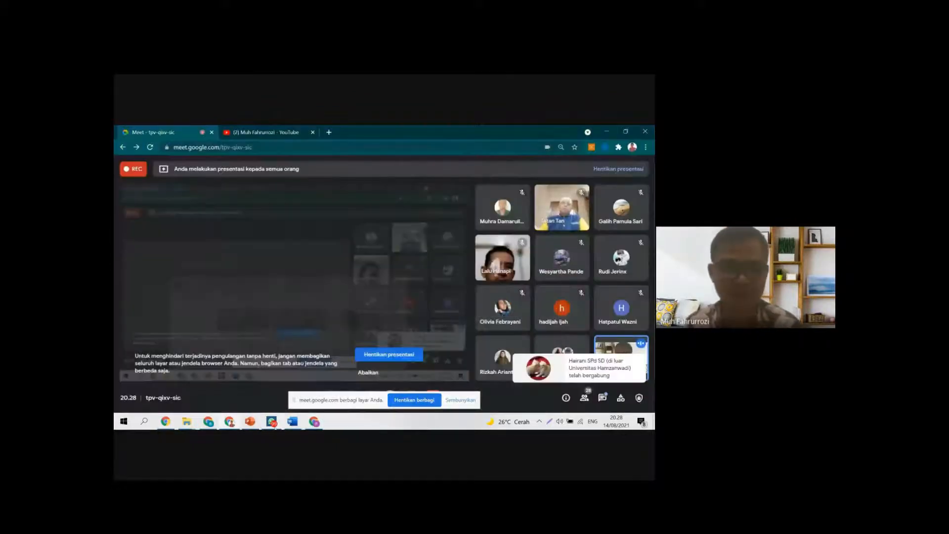
{"action": "left_click", "coordinate": [249, 421]}
{"action": "left_click", "coordinate": [208, 423]}
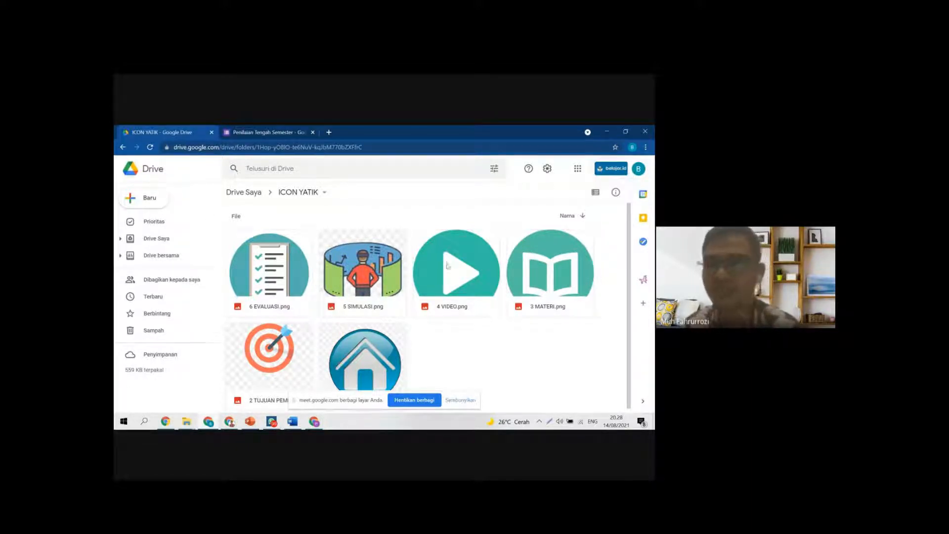
Step: Go from the ICON YATIK folder to the Google Drive home page and dismiss the WhatsApp notification
{"action": "left_click", "coordinate": [577, 169]}
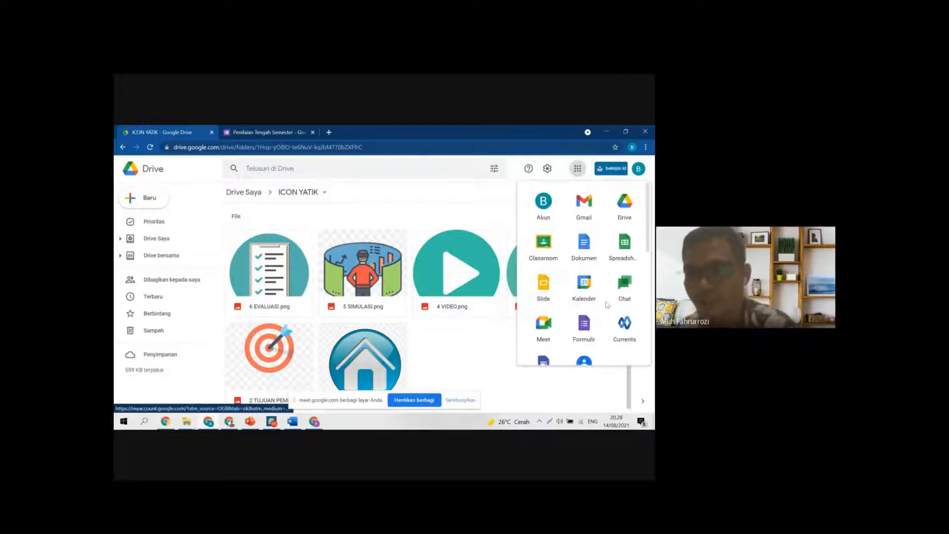
{"action": "left_click", "coordinate": [623, 220]}
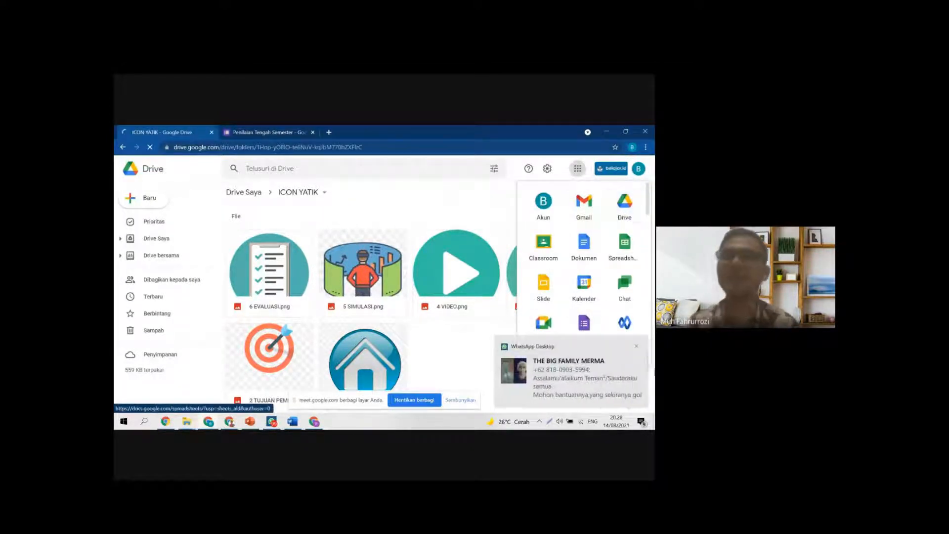
{"action": "left_click", "coordinate": [637, 348]}
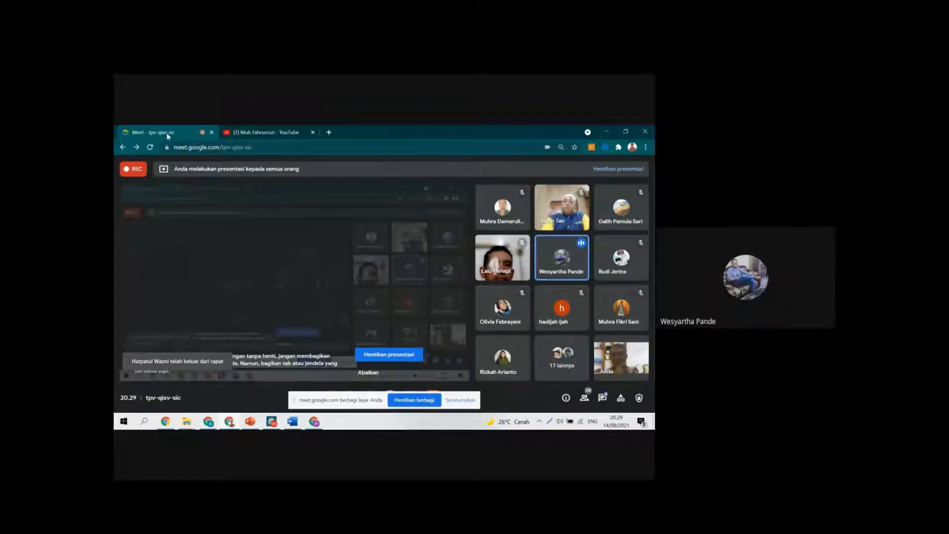
Step: Return to the belajar.id Drive window, close its Penilaian Tengah Semester tab and close the whole window
{"action": "left_click", "coordinate": [314, 421]}
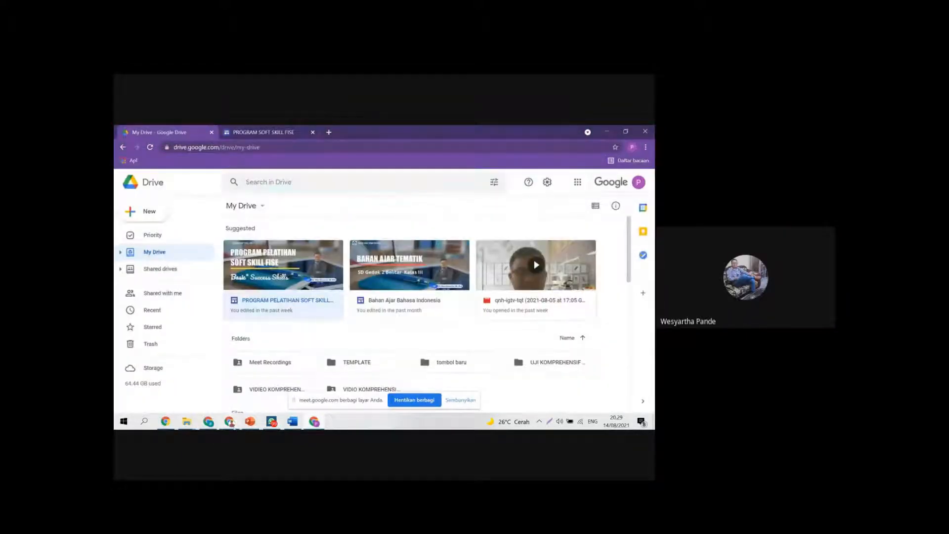
{"action": "key", "text": "alt+Tab"}
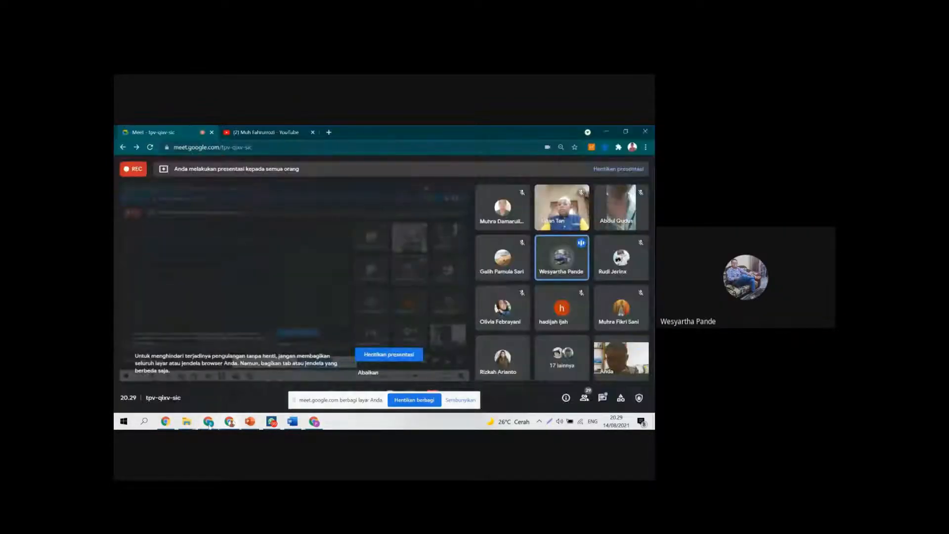
{"action": "left_click", "coordinate": [208, 423]}
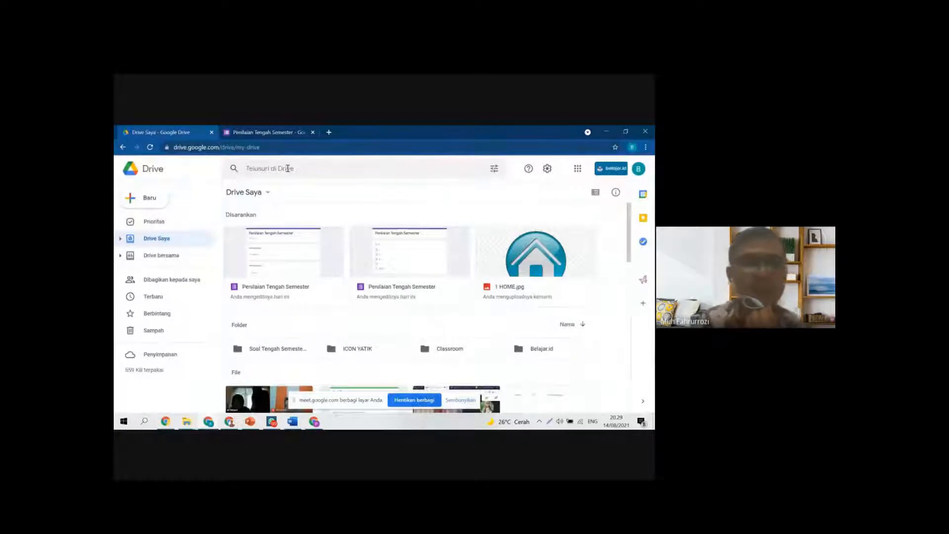
{"action": "left_click", "coordinate": [312, 132]}
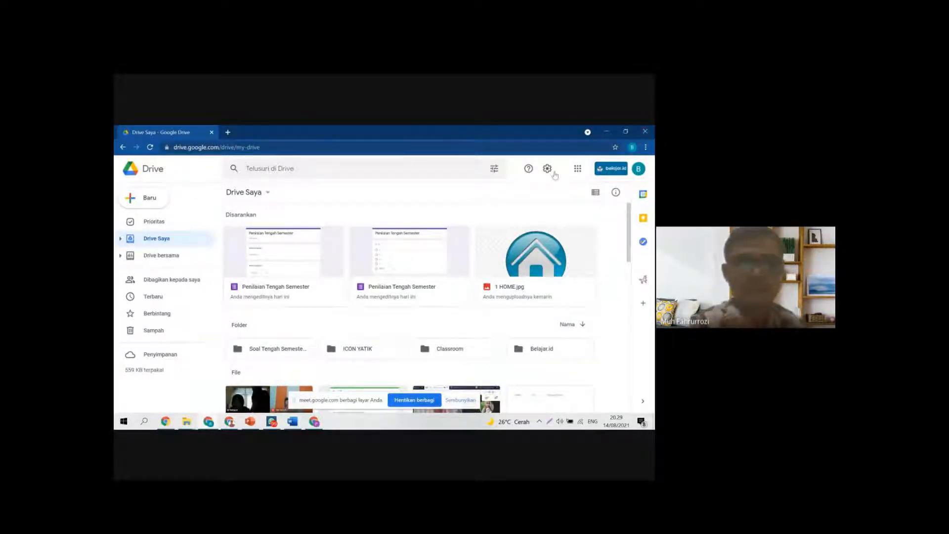
{"action": "left_click", "coordinate": [646, 132]}
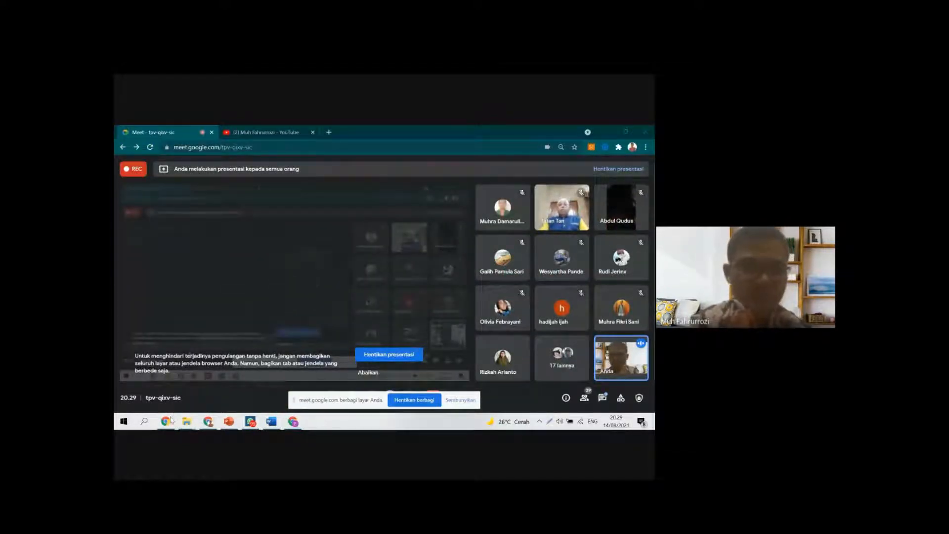
Step: Open a new browser window on the Google home page with the belajar.id profile and check the signed-in account
{"action": "mouse_move", "coordinate": [168, 424]}
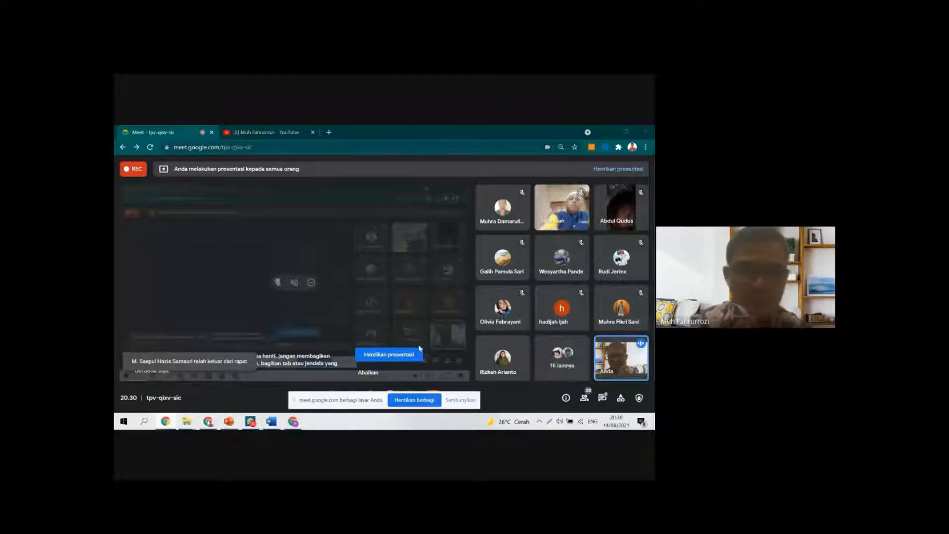
{"action": "left_click", "coordinate": [386, 360]}
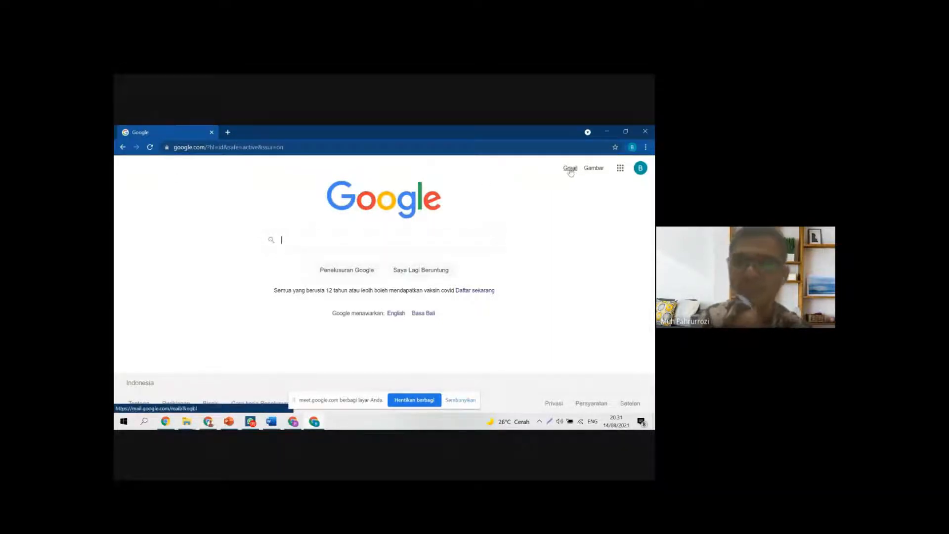
{"action": "left_click", "coordinate": [641, 171]}
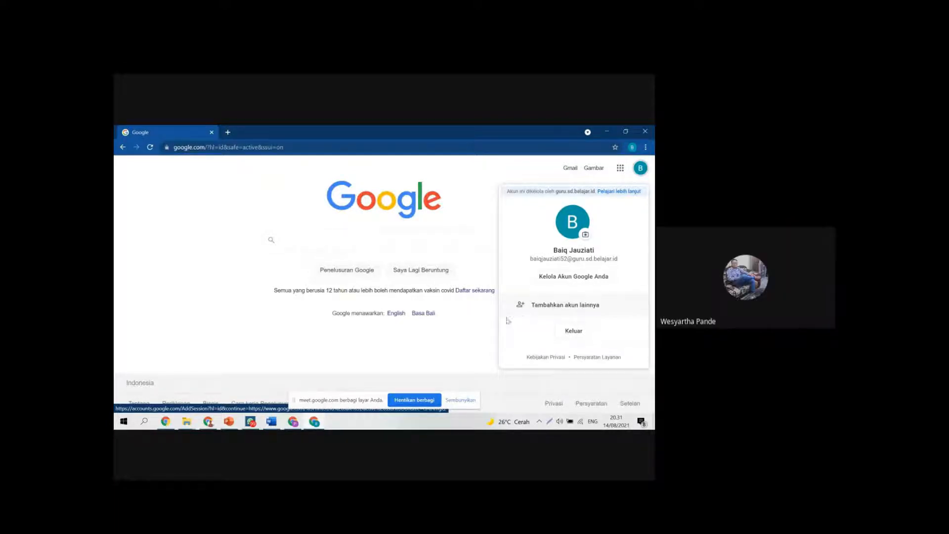
{"action": "left_click", "coordinate": [483, 322]}
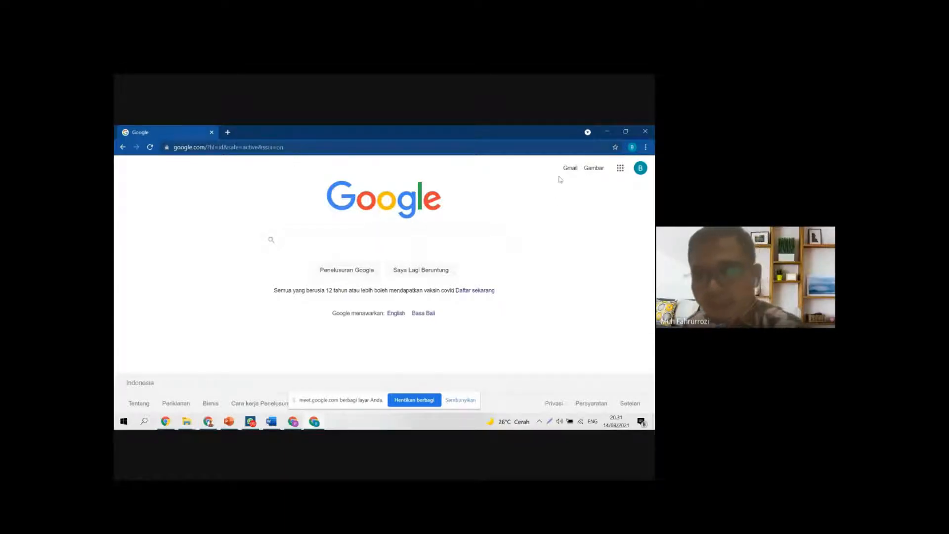
Step: Open Google Drive for the belajar.id account from the Google home page
{"action": "left_click", "coordinate": [620, 168]}
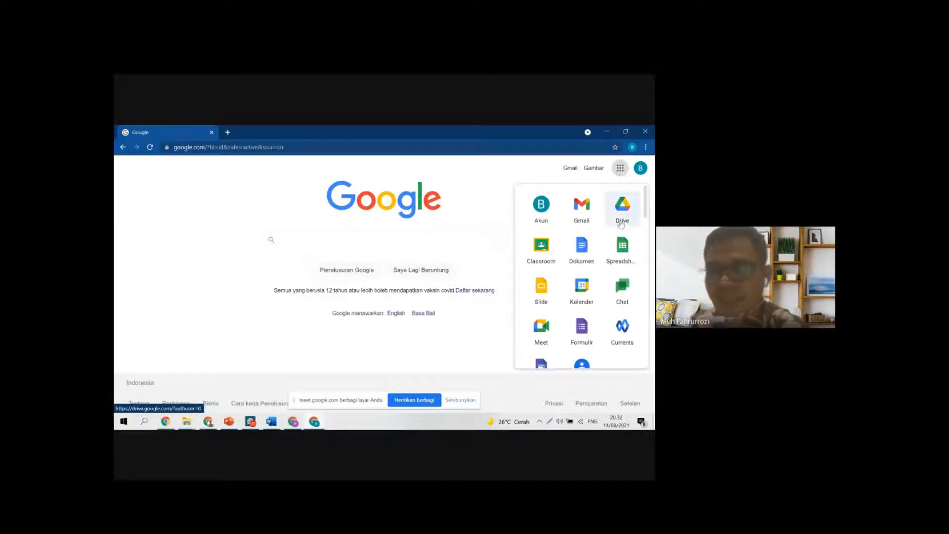
{"action": "left_click", "coordinate": [613, 238]}
{"action": "left_click", "coordinate": [621, 203]}
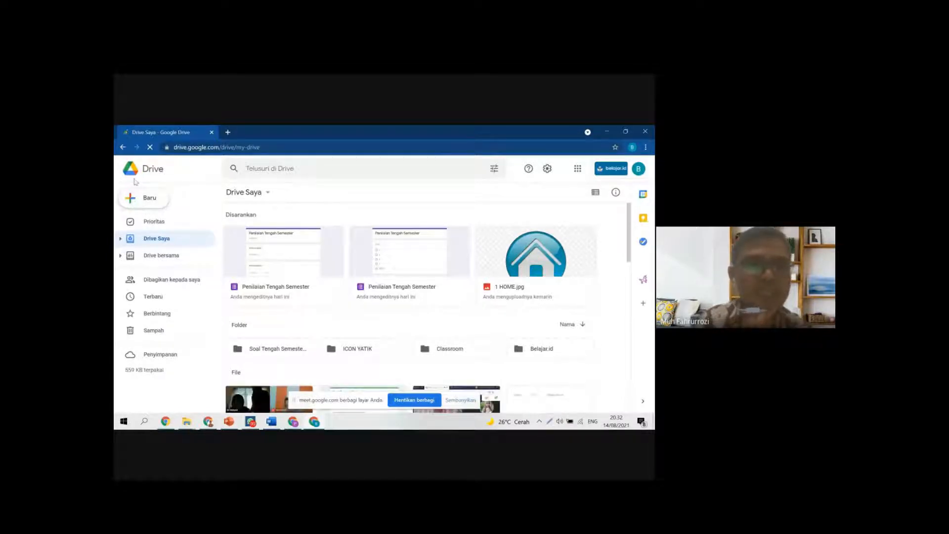
{"action": "left_click", "coordinate": [132, 200]}
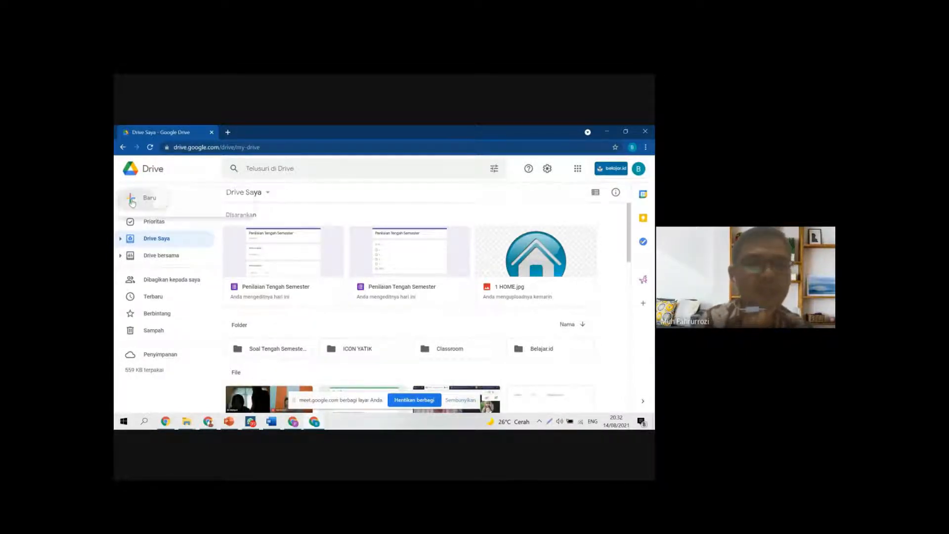
{"action": "left_click", "coordinate": [311, 219]}
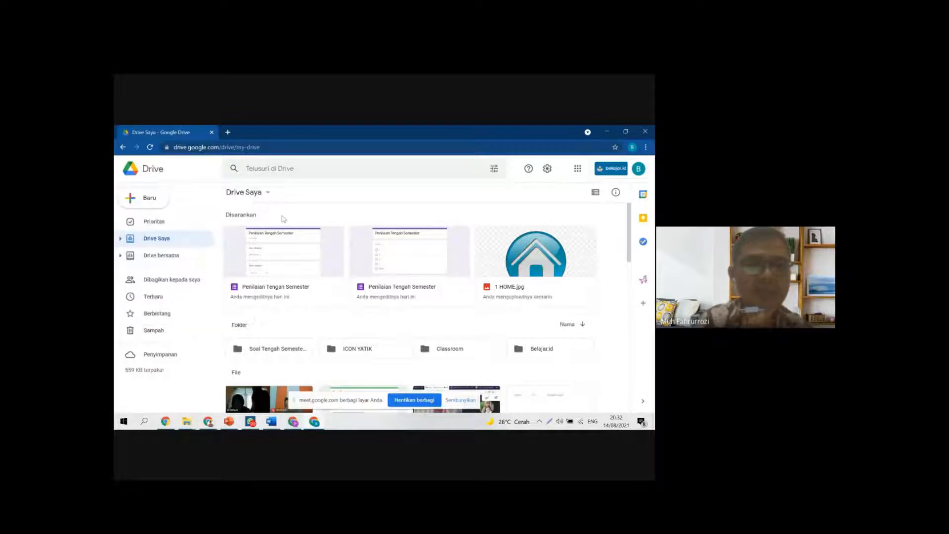
{"action": "left_click", "coordinate": [132, 200]}
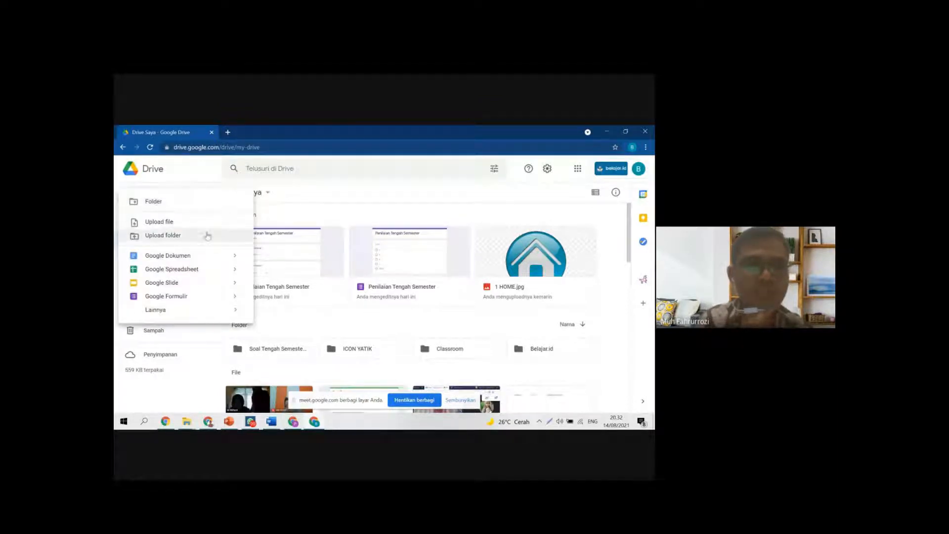
{"action": "mouse_move", "coordinate": [185, 309]}
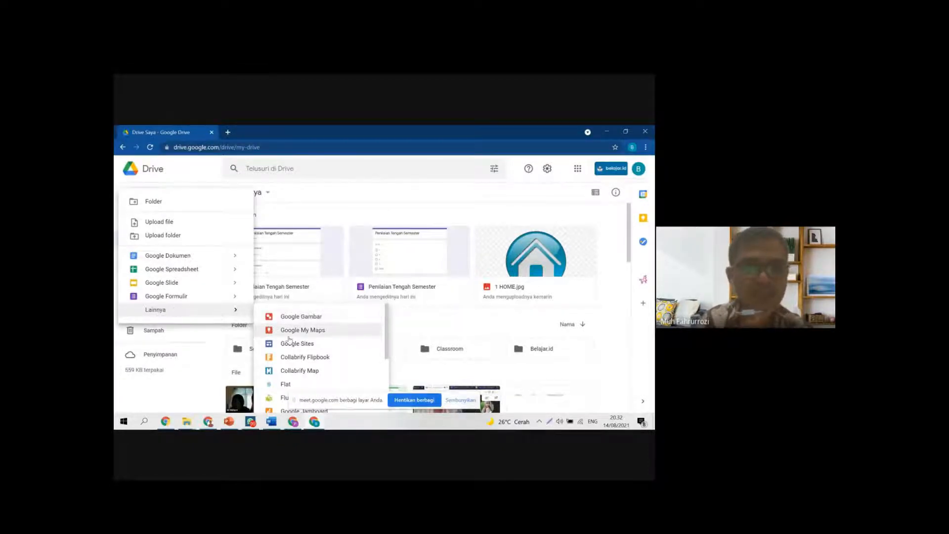
{"action": "scroll", "coordinate": [296, 348], "scroll_direction": "down", "scroll_amount": 3}
{"action": "scroll", "coordinate": [300, 356], "scroll_direction": "down", "scroll_amount": 2}
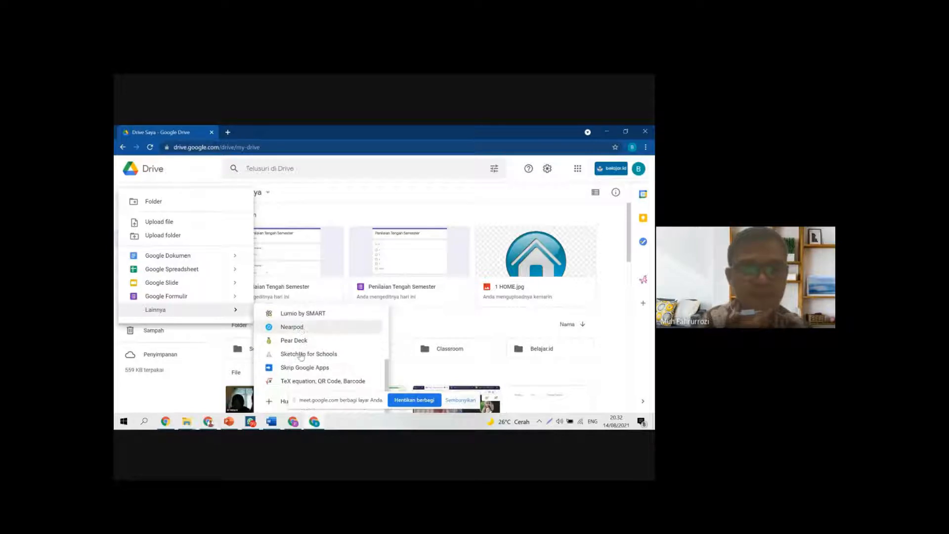
{"action": "scroll", "coordinate": [300, 365], "scroll_direction": "up", "scroll_amount": 5}
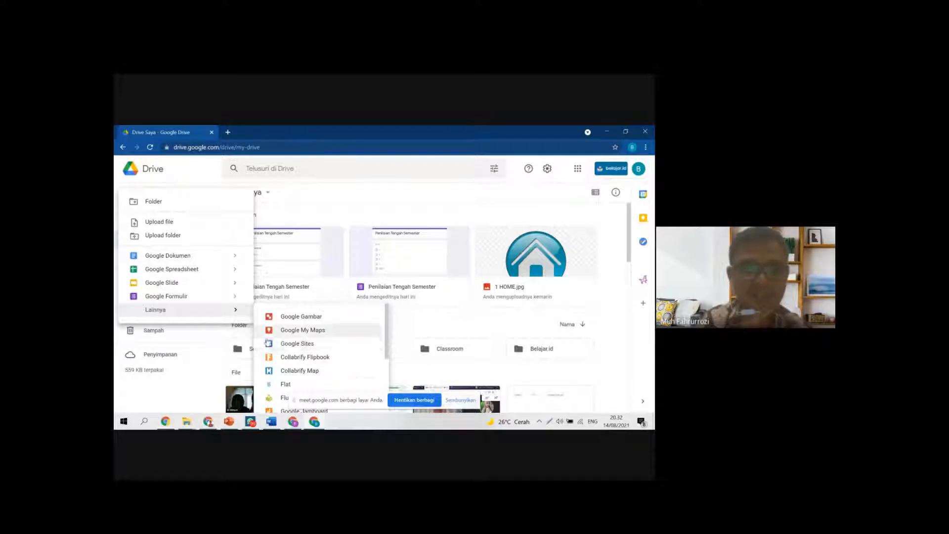
{"action": "left_click", "coordinate": [292, 346]}
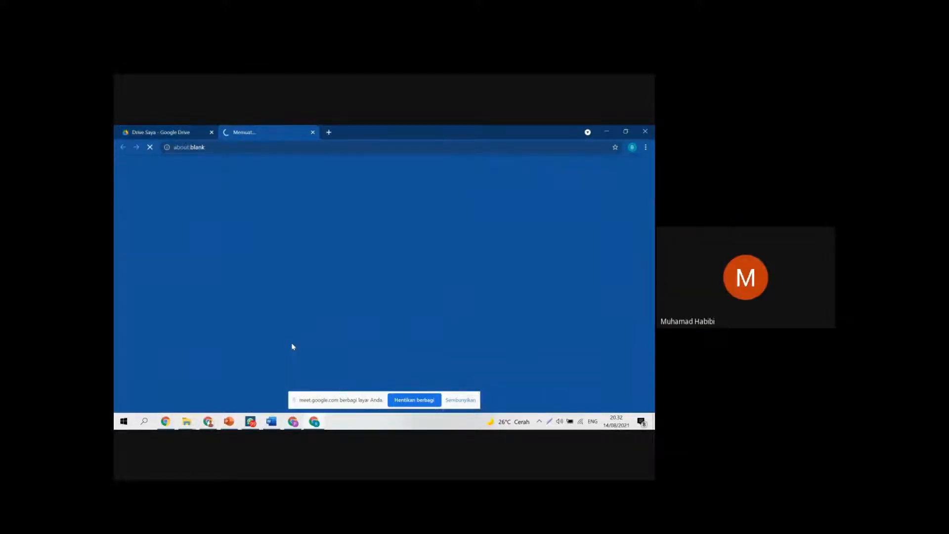
{"action": "left_click", "coordinate": [313, 132]}
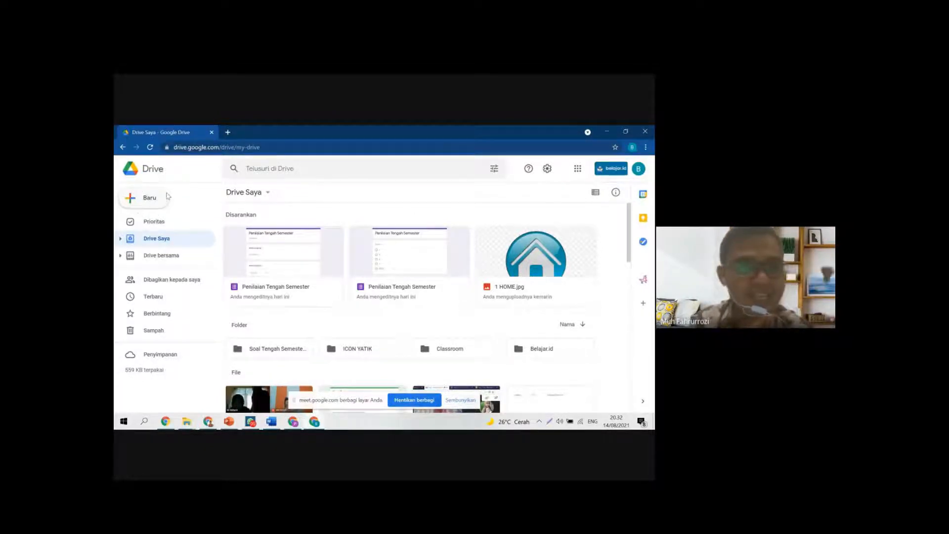
Step: Create a new blank Google Sites site from within Drive Saya
{"action": "left_click", "coordinate": [132, 200]}
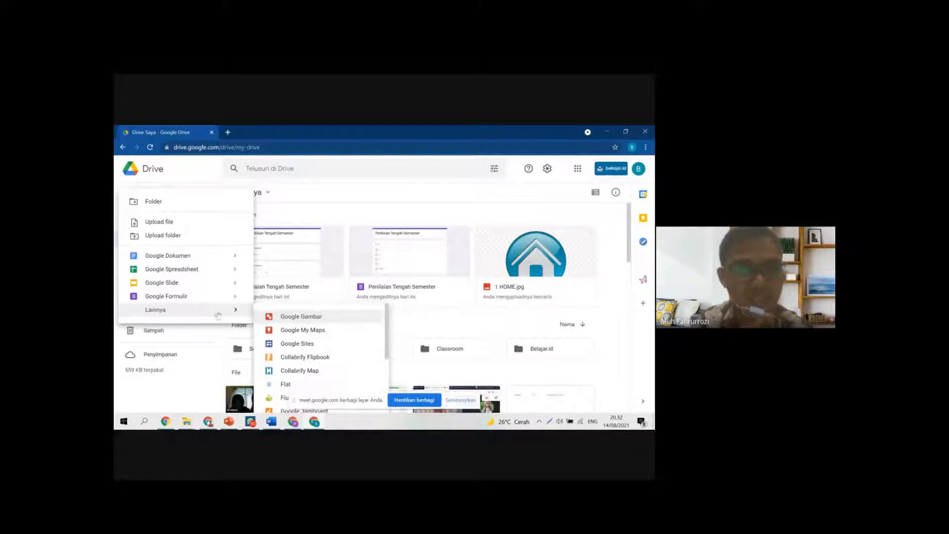
{"action": "scroll", "coordinate": [311, 365], "scroll_direction": "down", "scroll_amount": 1}
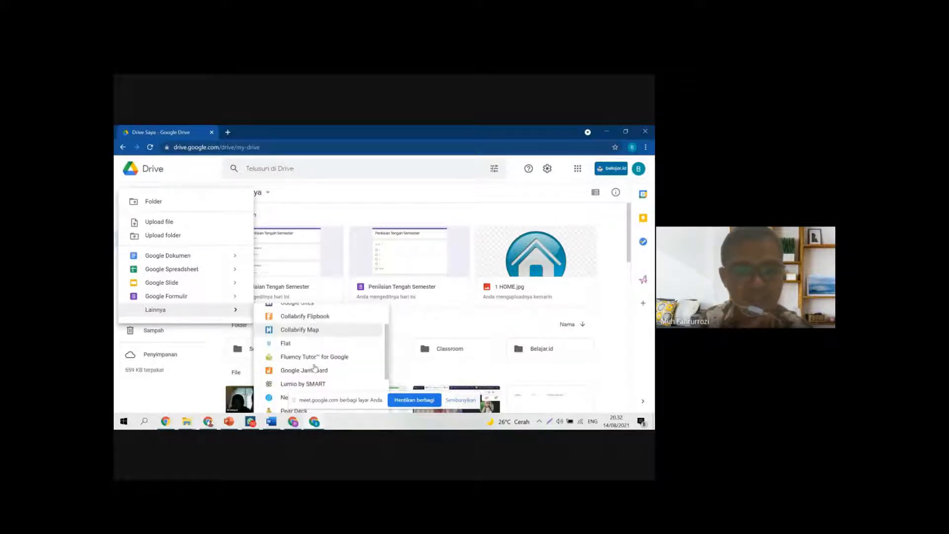
{"action": "scroll", "coordinate": [312, 366], "scroll_direction": "up", "scroll_amount": 1}
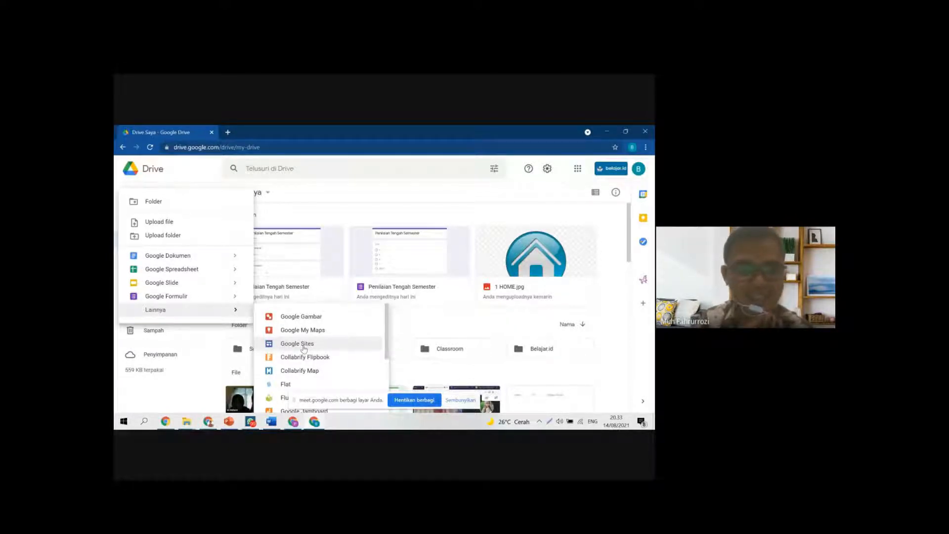
{"action": "left_click", "coordinate": [303, 348]}
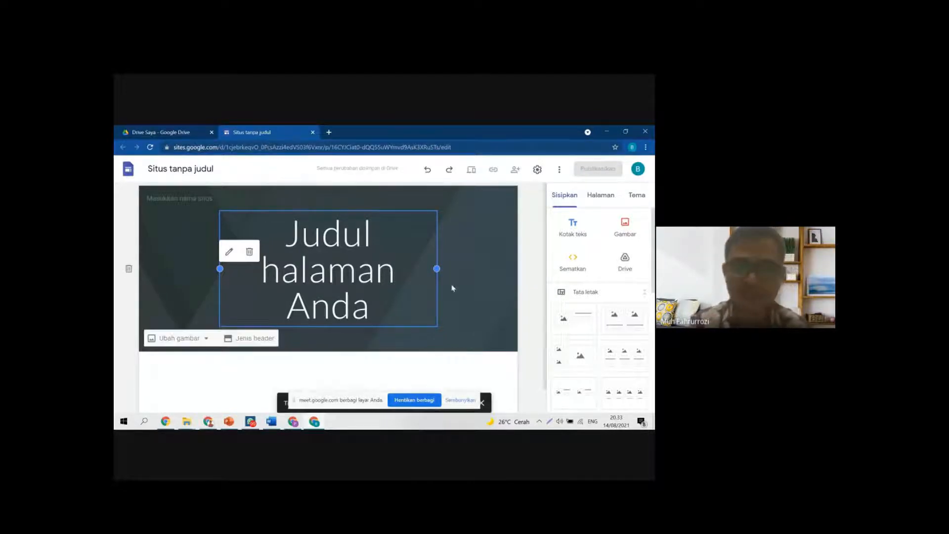
Step: Replace the header image with the gallery photo of a blue notebook and pen beside a tablet
{"action": "scroll", "coordinate": [474, 296], "scroll_direction": "down", "scroll_amount": 1}
{"action": "scroll", "coordinate": [473, 298], "scroll_direction": "up", "scroll_amount": 1}
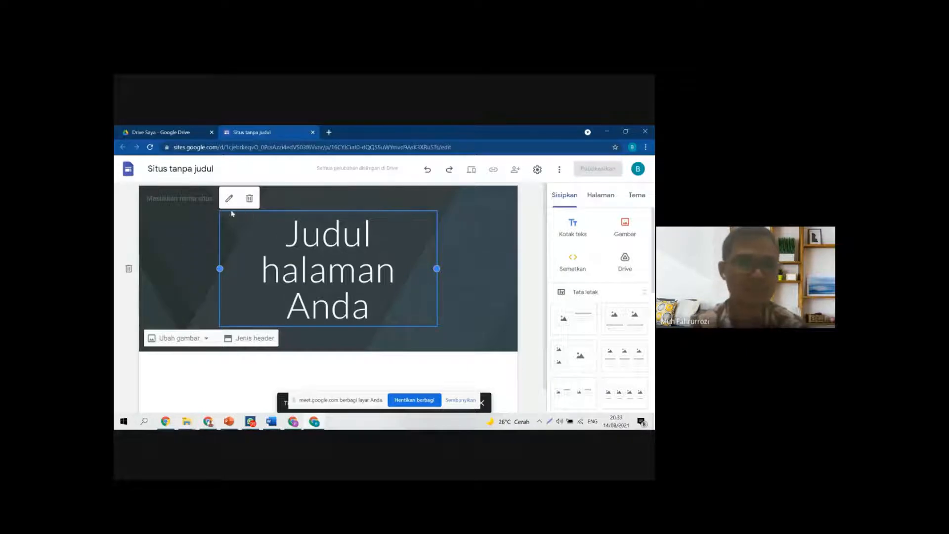
{"action": "scroll", "coordinate": [467, 296], "scroll_direction": "down", "scroll_amount": 1}
{"action": "scroll", "coordinate": [467, 296], "scroll_direction": "up", "scroll_amount": 1}
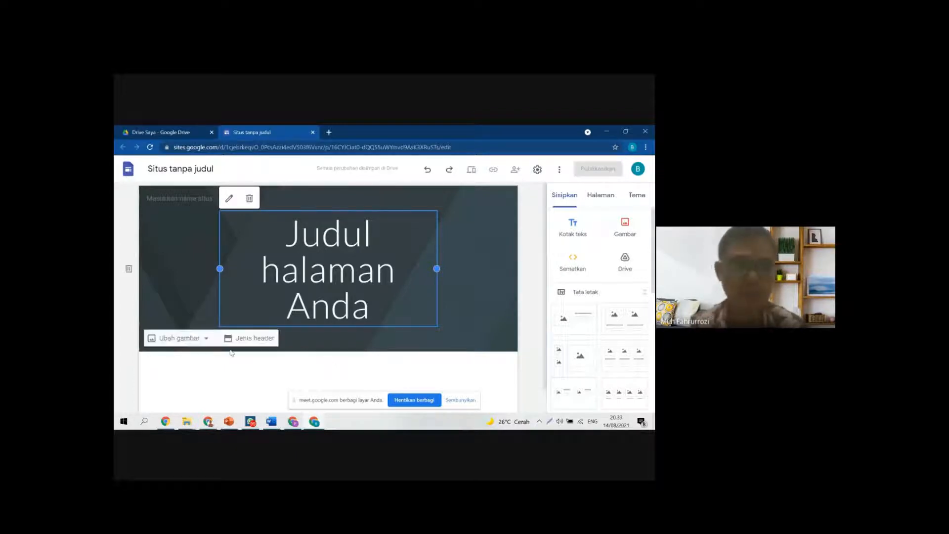
{"action": "left_click", "coordinate": [206, 339]}
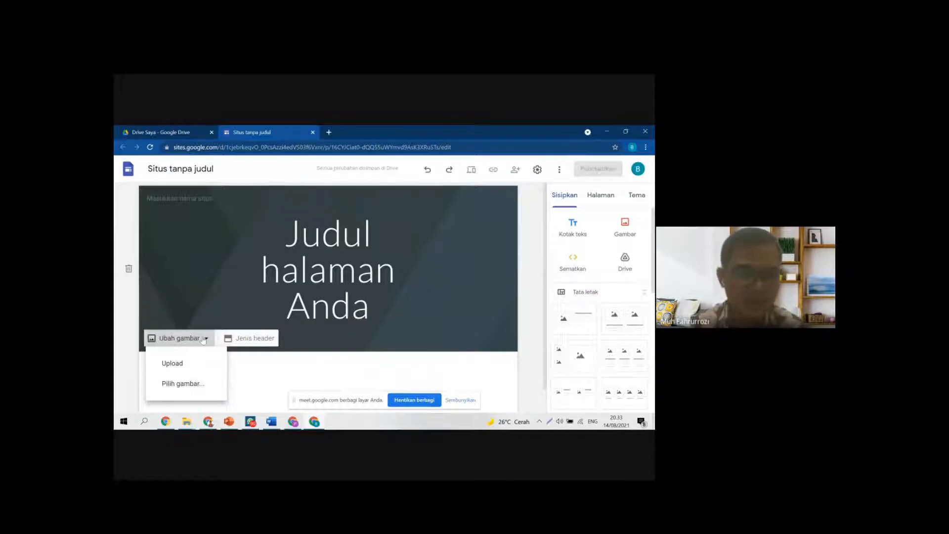
{"action": "left_click", "coordinate": [195, 384]}
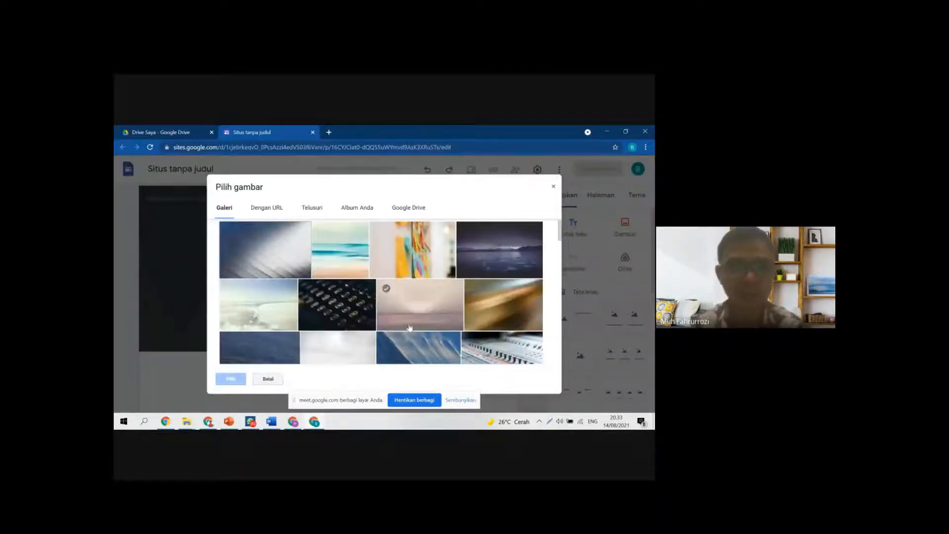
{"action": "scroll", "coordinate": [388, 315], "scroll_direction": "down", "scroll_amount": 2}
{"action": "scroll", "coordinate": [388, 315], "scroll_direction": "down", "scroll_amount": 5}
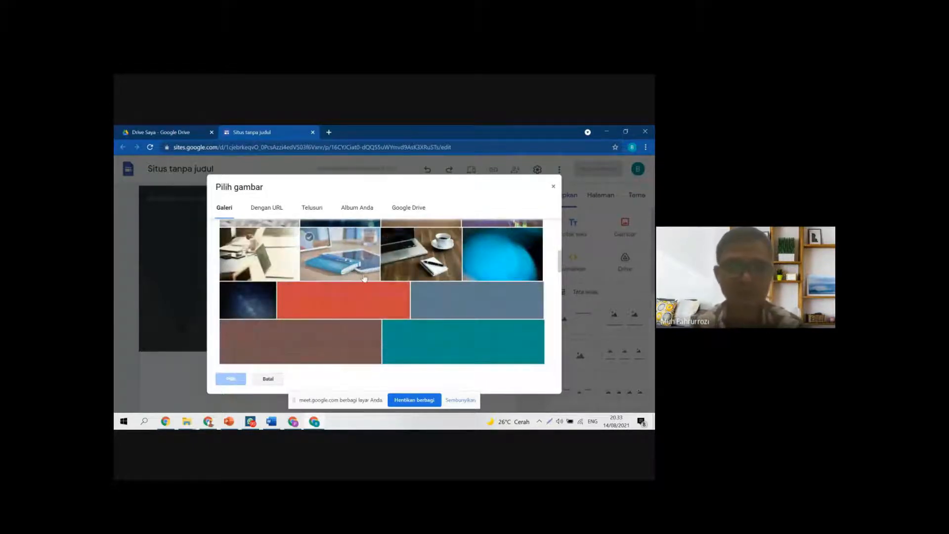
{"action": "scroll", "coordinate": [346, 321], "scroll_direction": "up", "scroll_amount": 3}
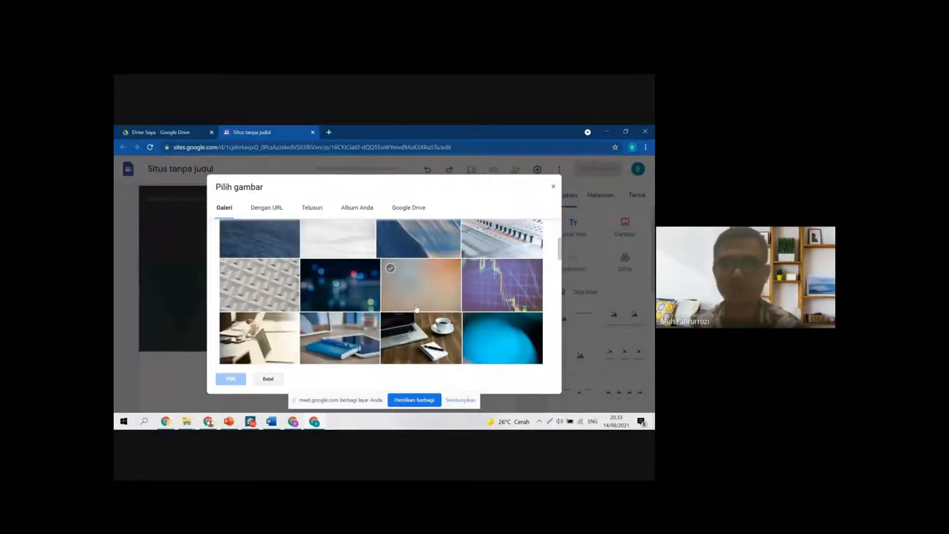
{"action": "double_click", "coordinate": [349, 346]}
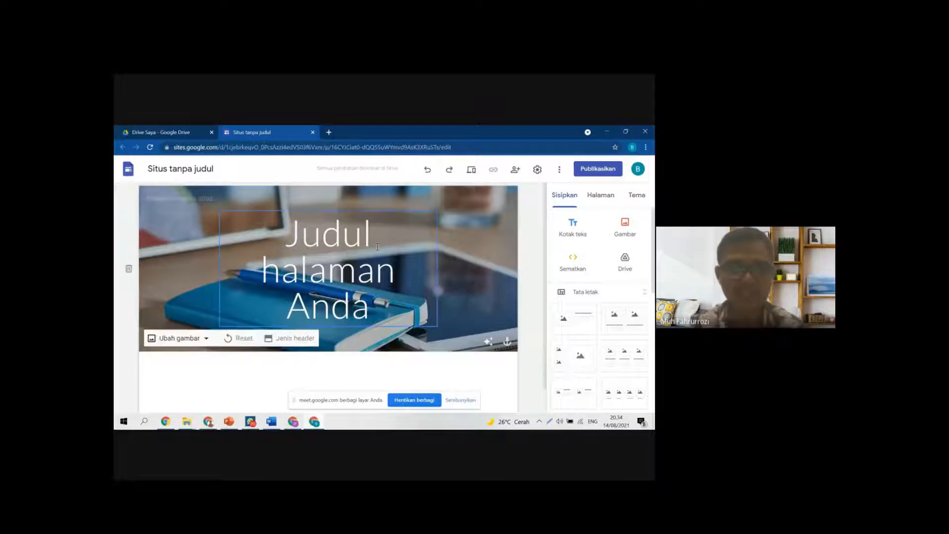
Step: Try the header types Hanya judul, Spanduk, Spanduk besar and Sampul, then set the header back to Spanduk
{"action": "left_click", "coordinate": [291, 340]}
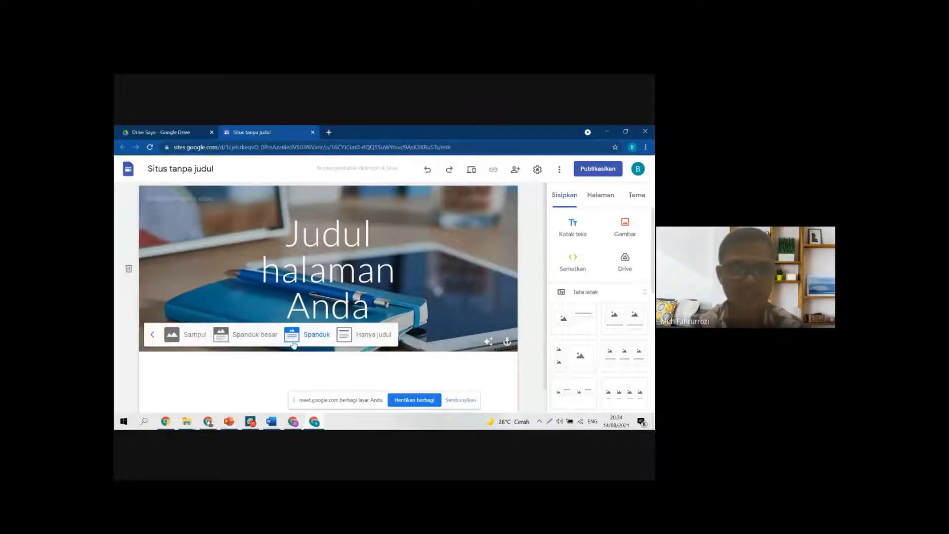
{"action": "left_click", "coordinate": [369, 336]}
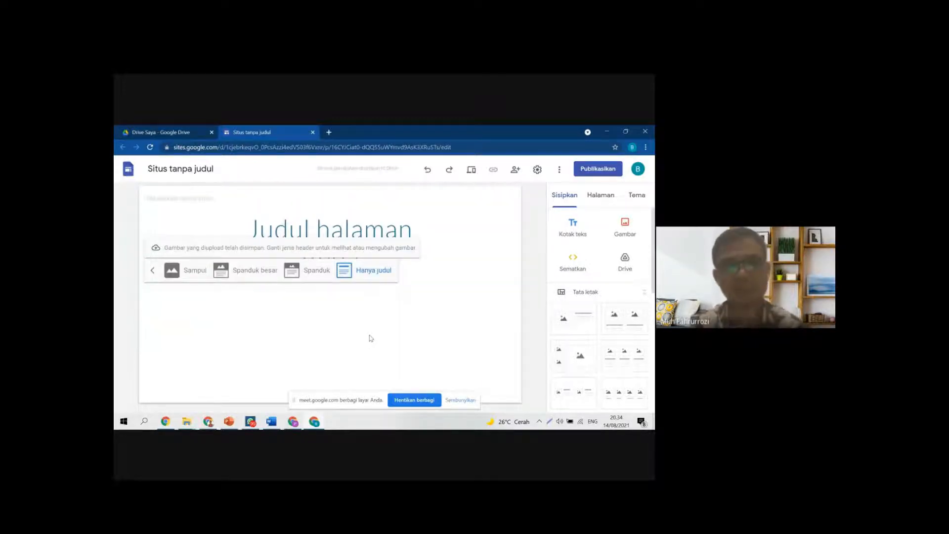
{"action": "left_click", "coordinate": [309, 270]}
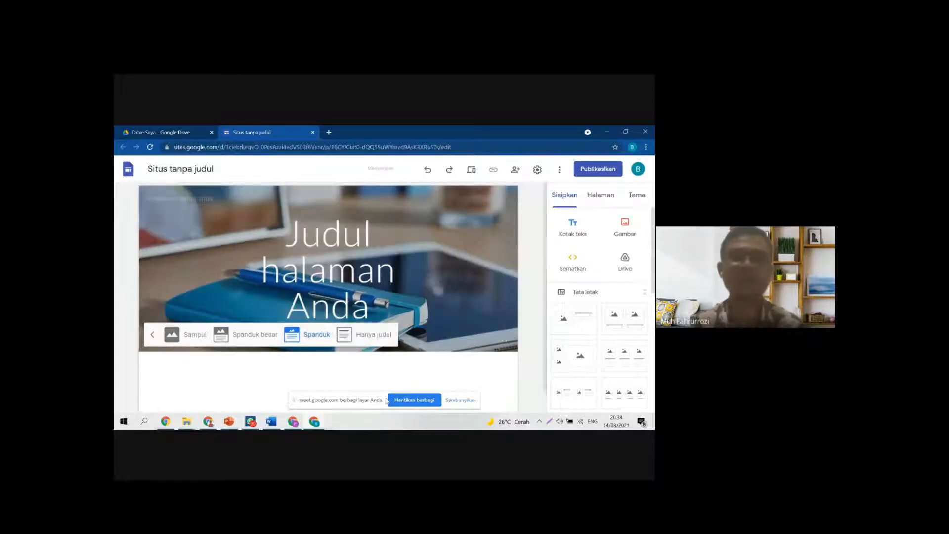
{"action": "left_click", "coordinate": [249, 334]}
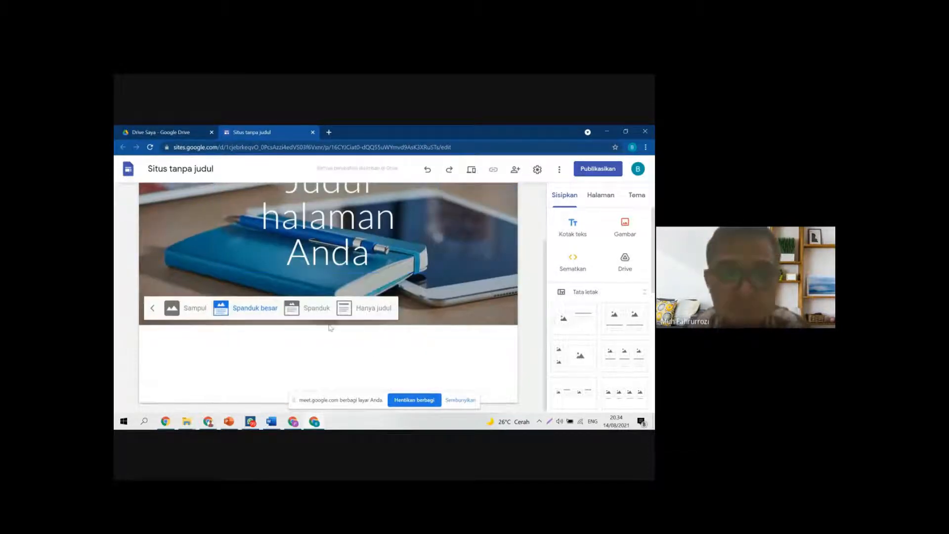
{"action": "left_click", "coordinate": [194, 309]}
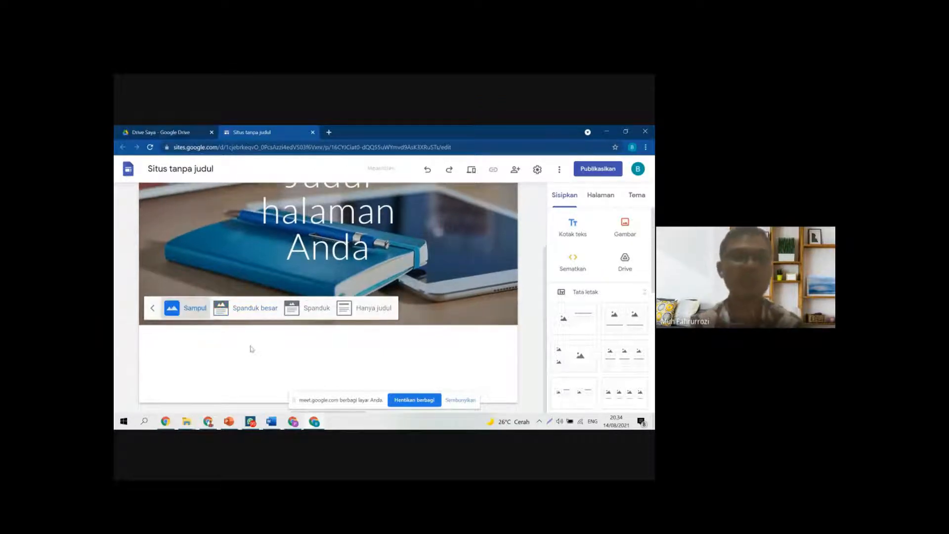
{"action": "scroll", "coordinate": [363, 330], "scroll_direction": "down", "scroll_amount": 3}
{"action": "scroll", "coordinate": [346, 316], "scroll_direction": "up", "scroll_amount": 3}
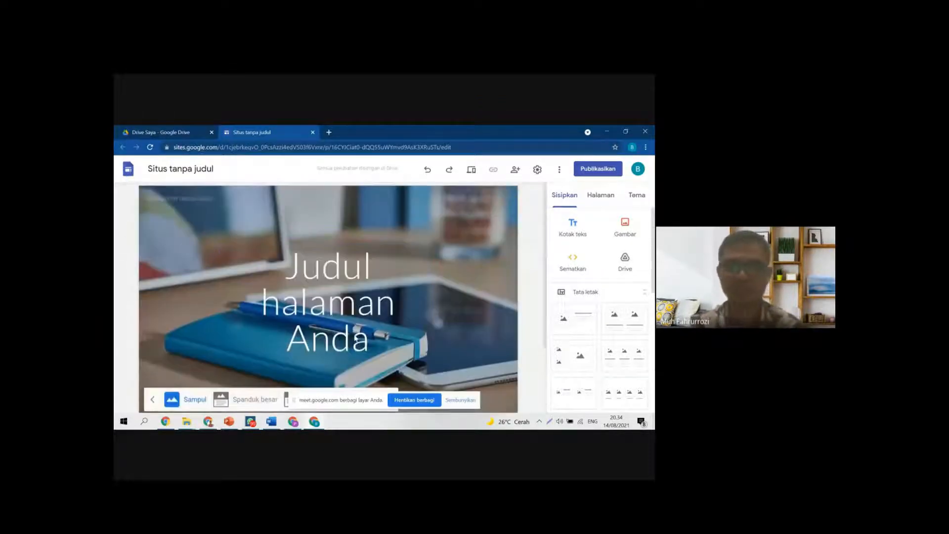
{"action": "scroll", "coordinate": [341, 312], "scroll_direction": "down", "scroll_amount": 3}
{"action": "left_click", "coordinate": [317, 308]}
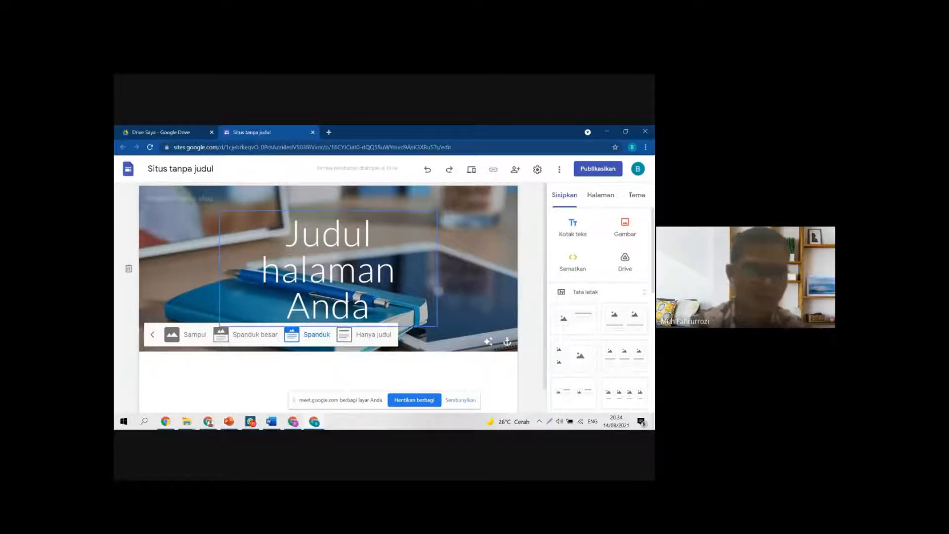
Step: Enter "TEMATIK SDN 1 BANTEK" as the site name in the page header
{"action": "left_click", "coordinate": [167, 198]}
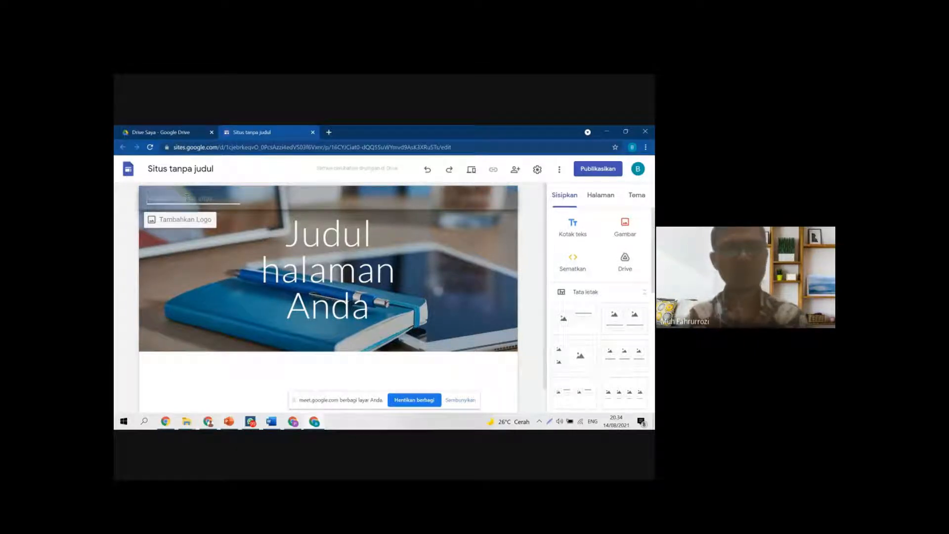
{"action": "type", "text": "I"}
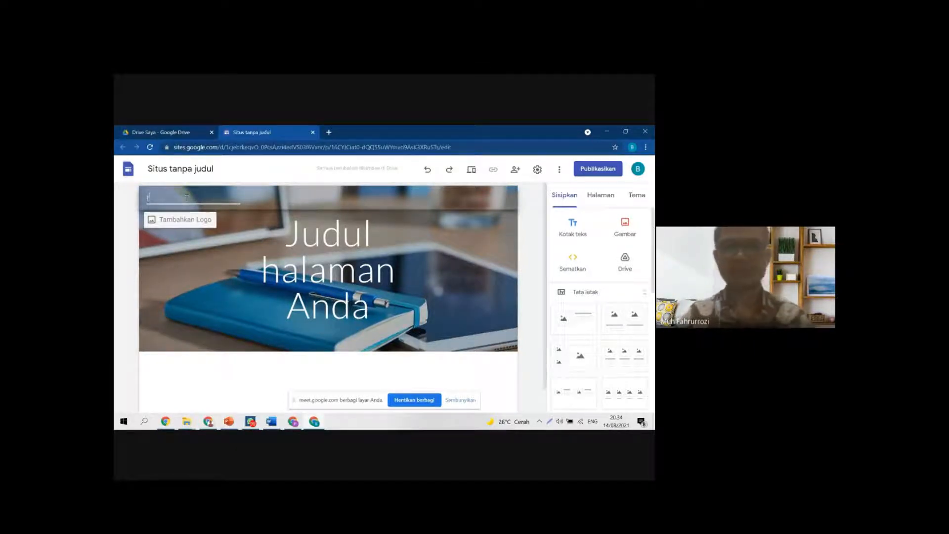
{"action": "key", "text": "BackSpace"}
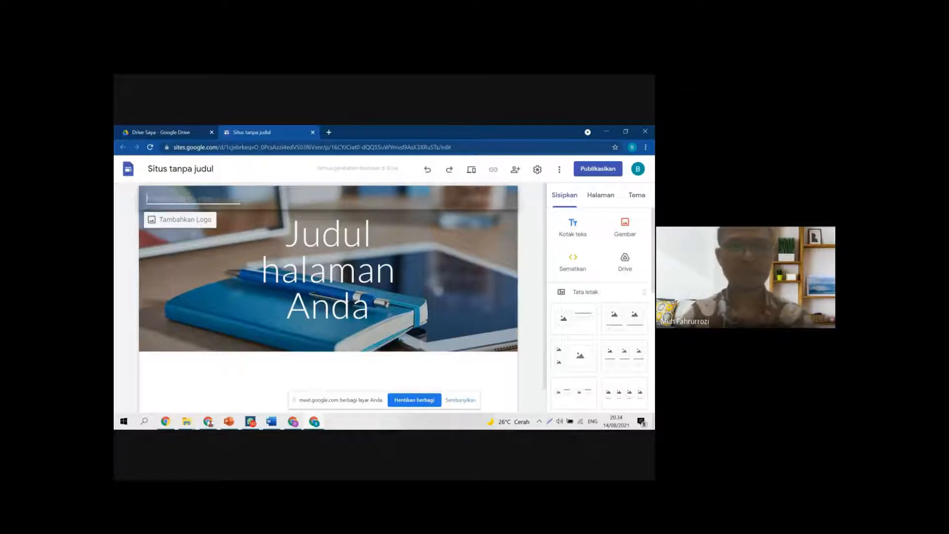
{"action": "type", "text": "TEMATIK "}
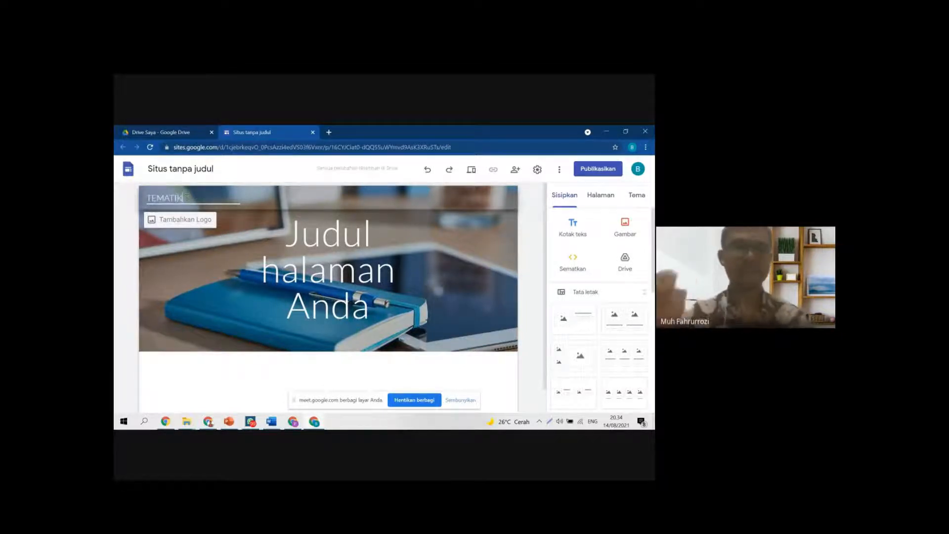
{"action": "type", "text": "5"}
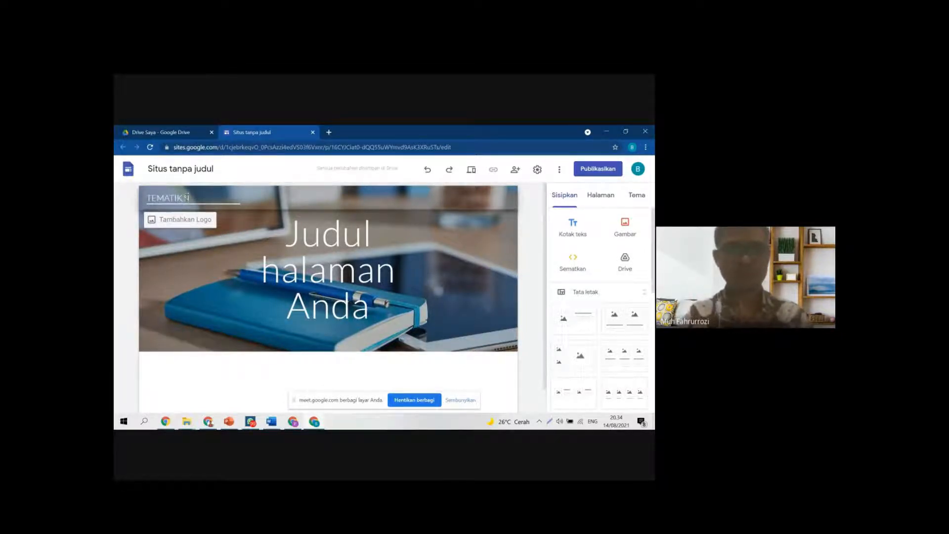
{"action": "type", "text": "DN 1"}
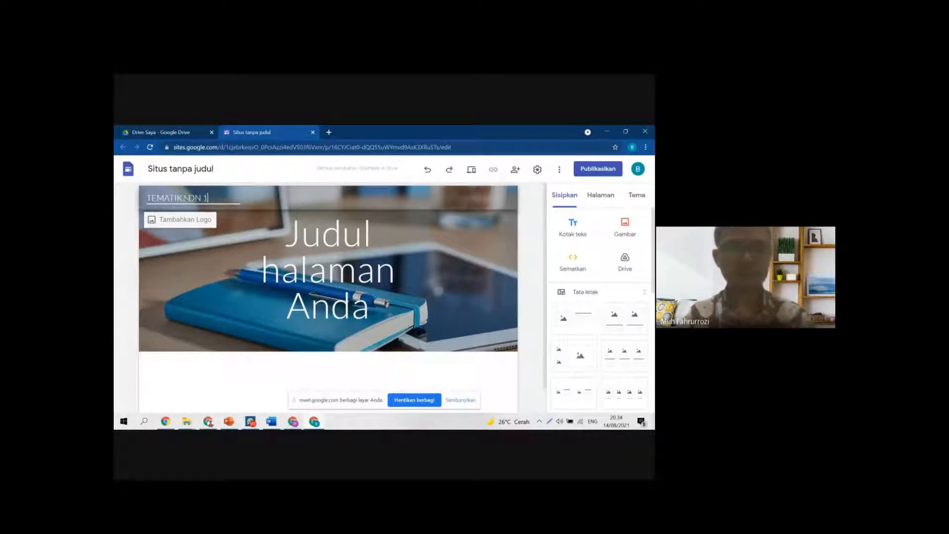
{"action": "type", "text": "b"}
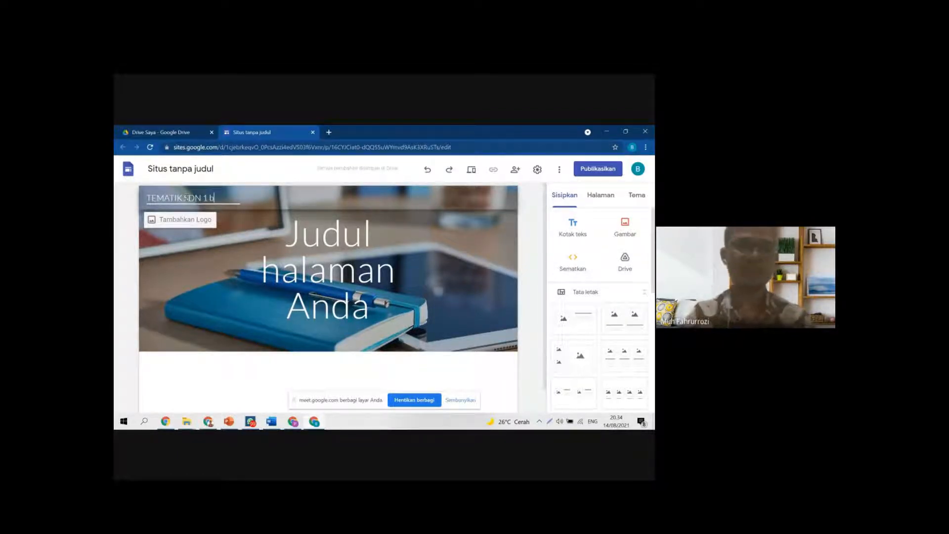
{"action": "type", "text": "ANTEK"}
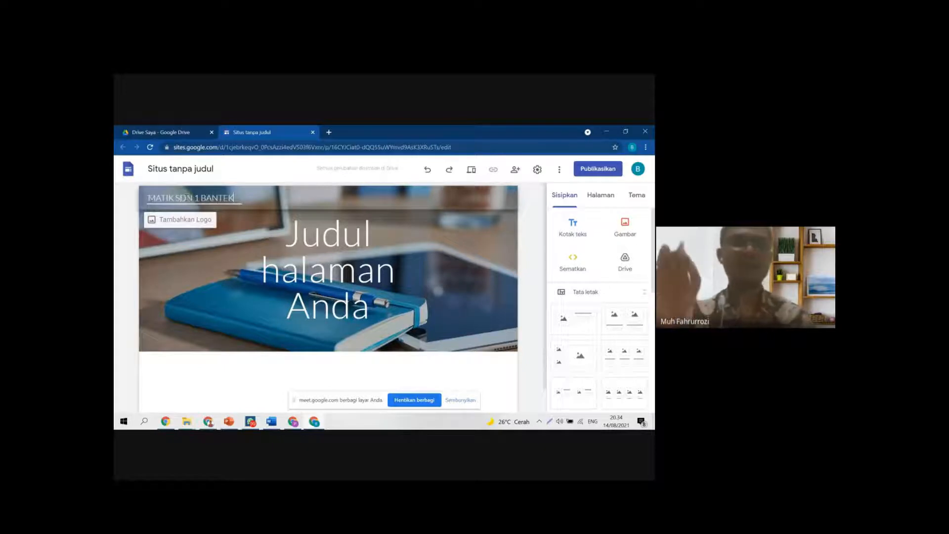
{"action": "key", "text": "Return"}
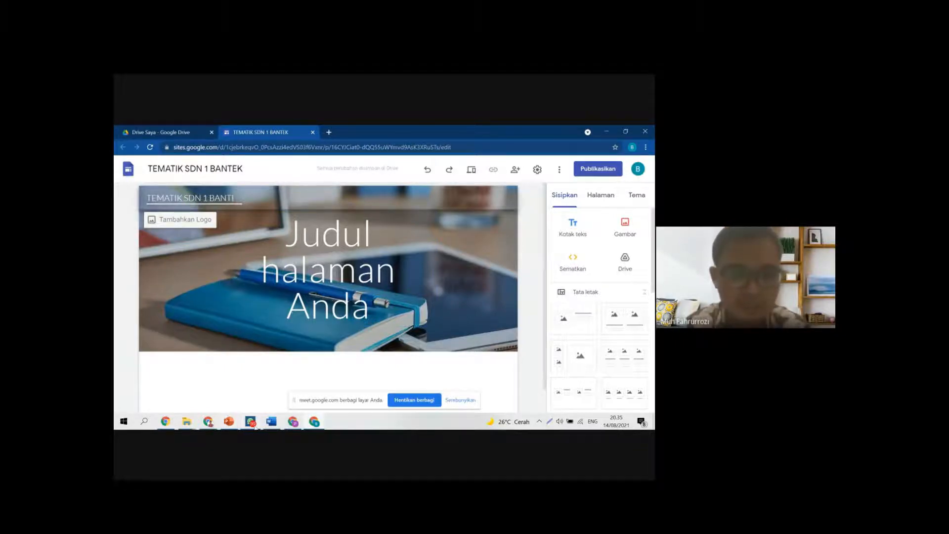
Step: Switch to the Google Meet window to check on the participants and return to the site editor
{"action": "left_click", "coordinate": [250, 421]}
{"action": "key", "text": "alt+Tab"}
{"action": "key", "text": "alt+Tab"}
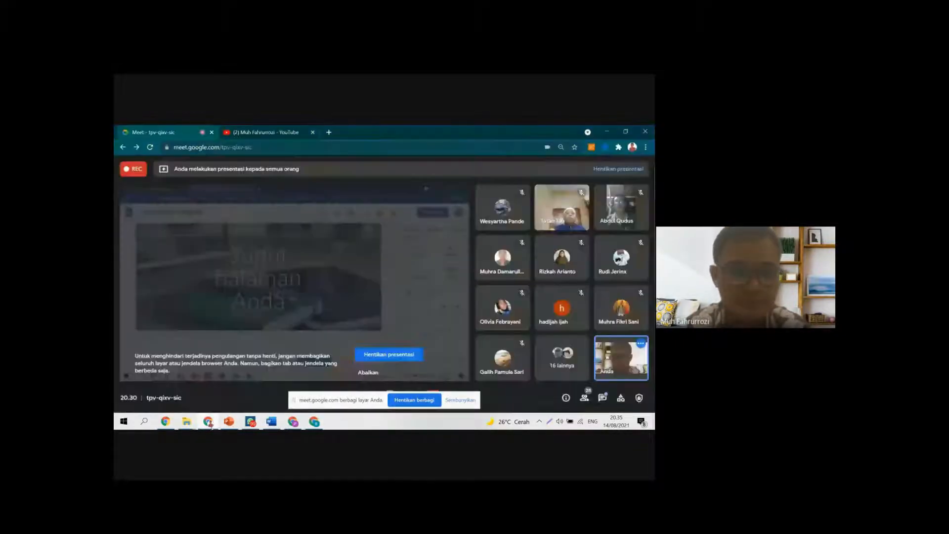
{"action": "left_click", "coordinate": [457, 201]}
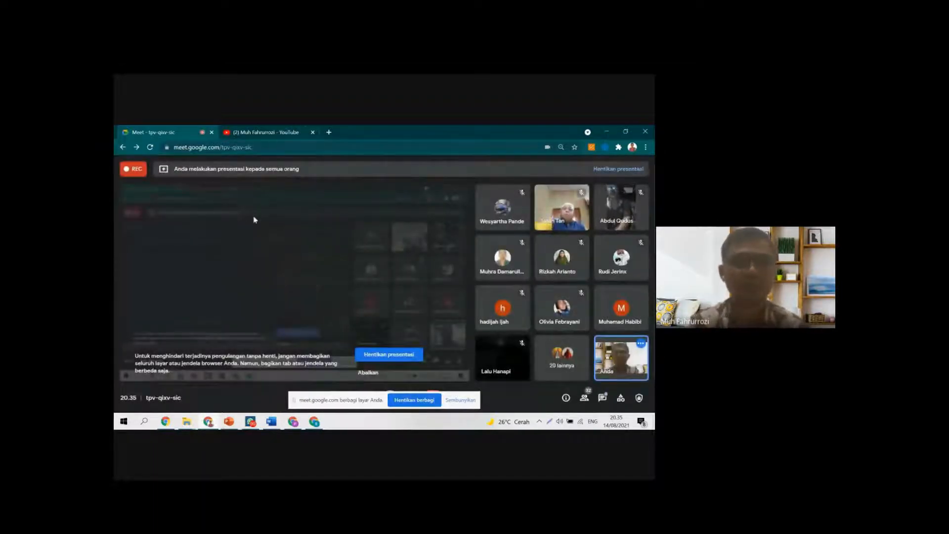
{"action": "left_click", "coordinate": [300, 426]}
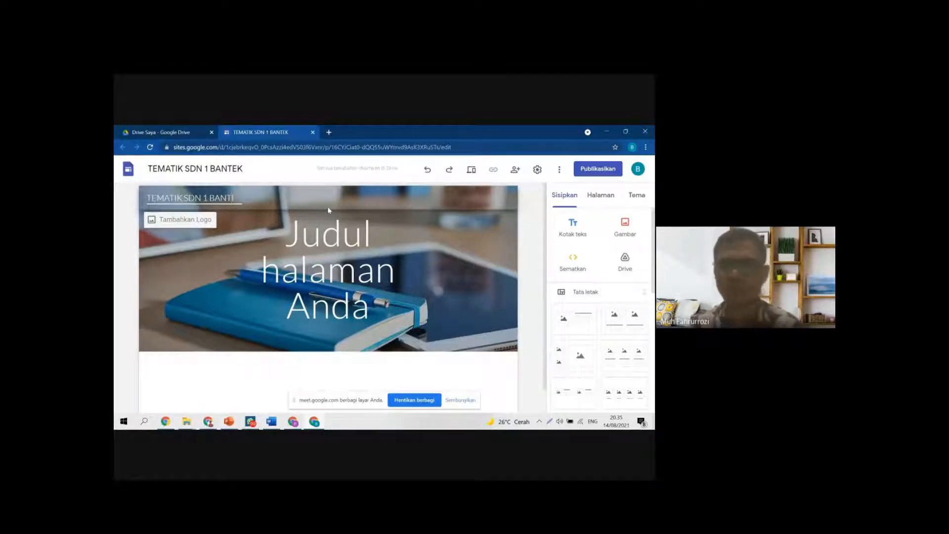
Step: Replace the site name in the page header with "BAHAN AJAR IPS SDN 1 SAMBELIA"
{"action": "type", "text": "EK"}
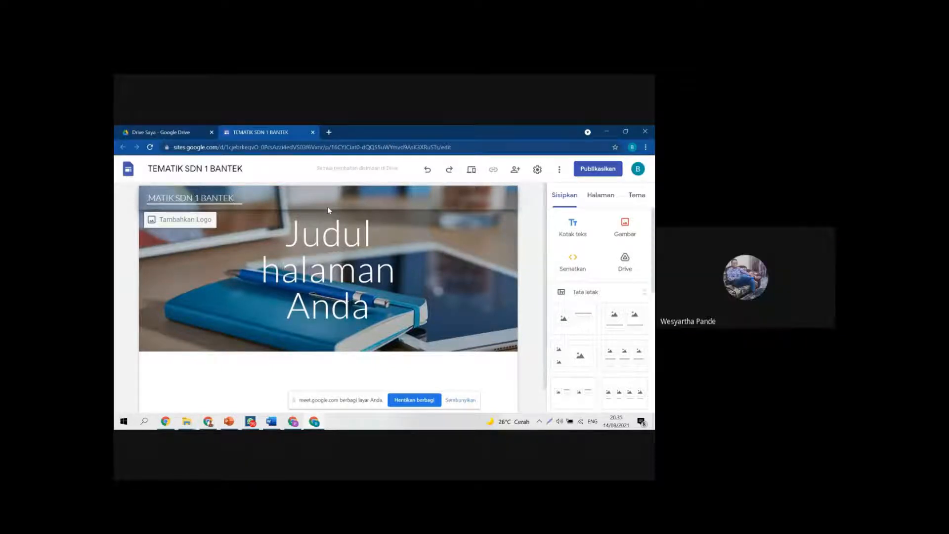
{"action": "mouse_move", "coordinate": [317, 213]}
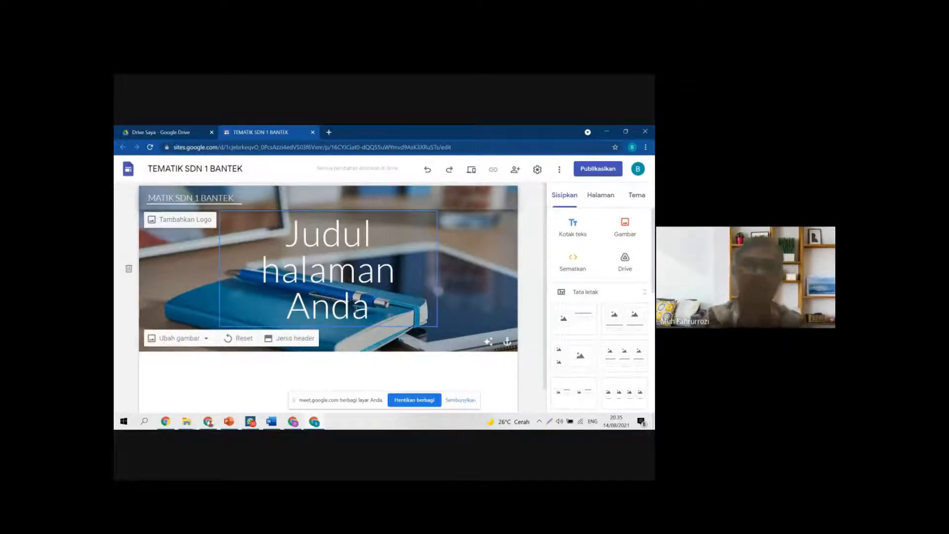
{"action": "key", "text": "BackSpace"}
{"action": "key", "text": "BackSpace"}
{"action": "key", "text": "BackSpace"}
{"action": "key", "text": "BackSpace"}
{"action": "key", "text": "BackSpace"}
{"action": "key", "text": "BackSpace"}
{"action": "key", "text": "BackSpace"}
{"action": "key", "text": "BackSpace"}
{"action": "key", "text": "BackSpace"}
{"action": "key", "text": "BackSpace"}
{"action": "key", "text": "BackSpace"}
{"action": "key", "text": "BackSpace"}
{"action": "key", "text": "BackSpace"}
{"action": "key", "text": "BackSpace"}
{"action": "key", "text": "BackSpace"}
{"action": "key", "text": "BackSpace"}
{"action": "key", "text": "BackSpace"}
{"action": "key", "text": "BackSpace"}
{"action": "key", "text": "BackSpace"}
{"action": "key", "text": "BackSpace"}
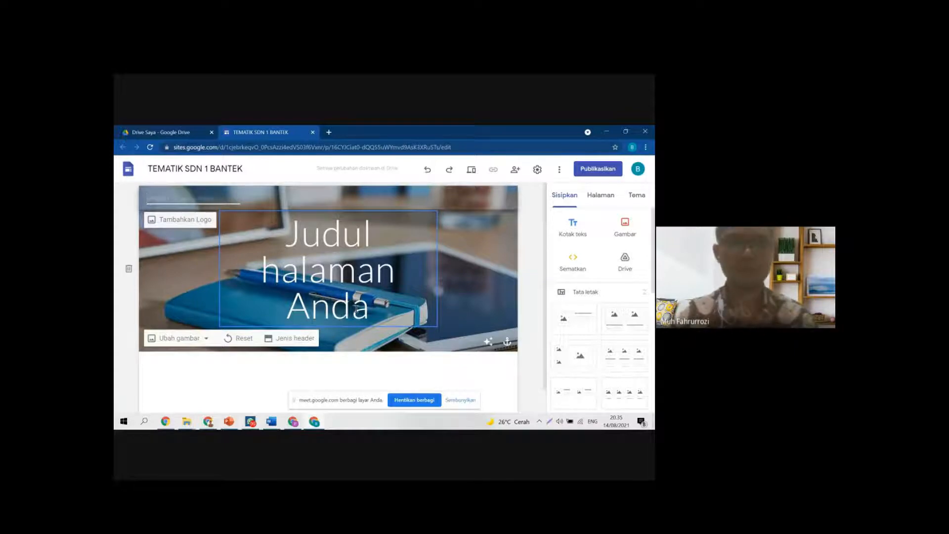
{"action": "type", "text": "BAHAN"}
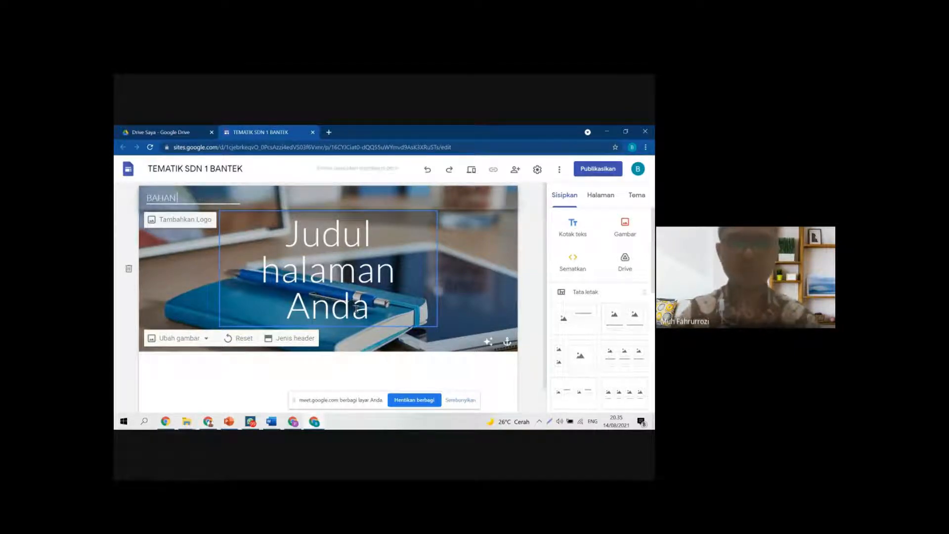
{"action": "type", "text": " AJAR IPS"}
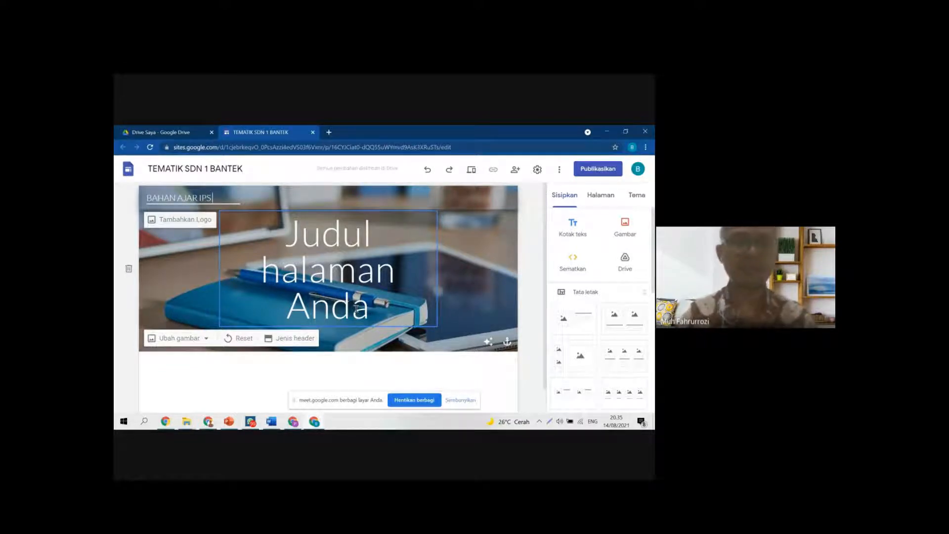
{"action": "type", "text": " SD"}
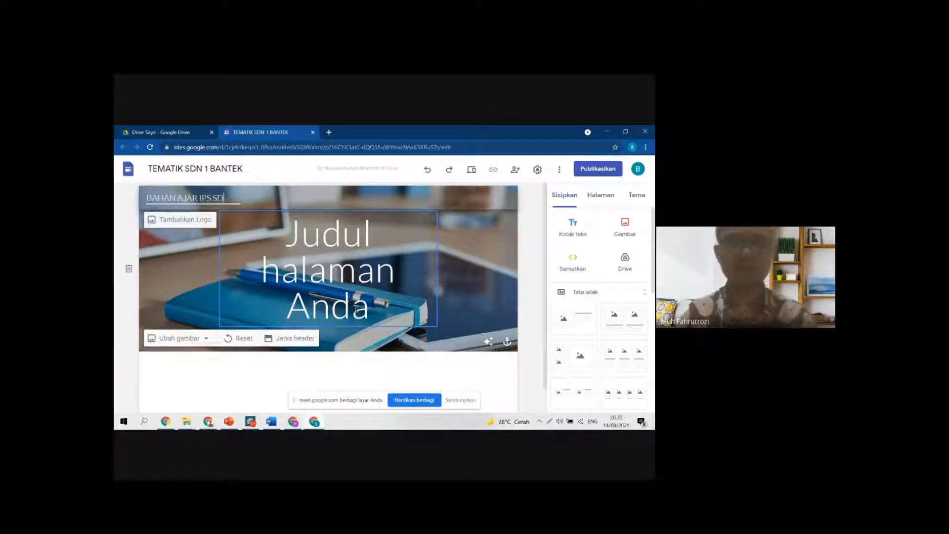
{"action": "type", "text": "N"}
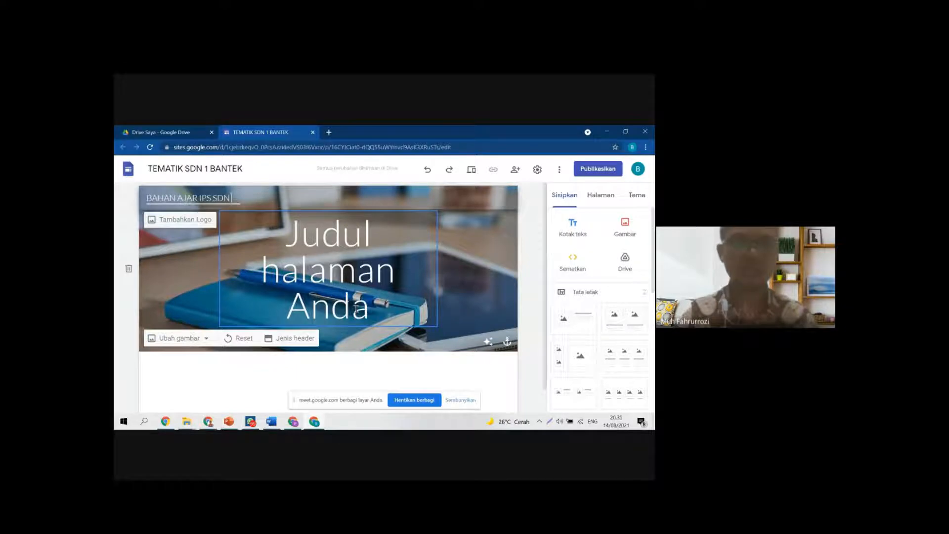
{"action": "type", "text": " 1"}
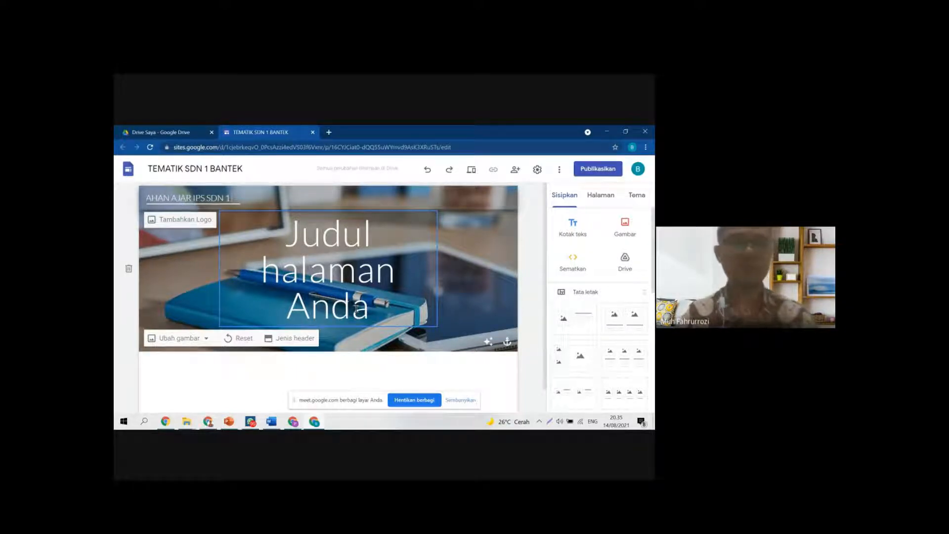
{"action": "type", "text": " SAMBE"}
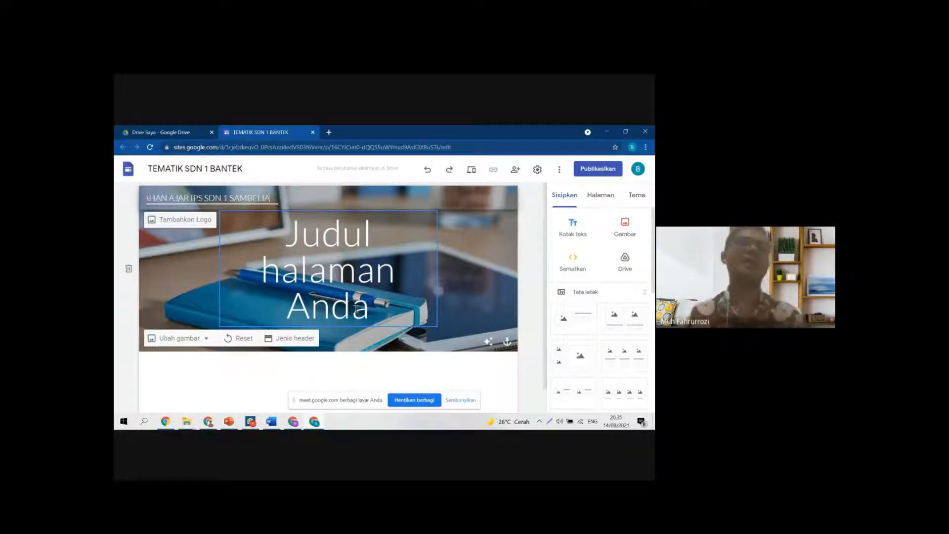
Step: Finish entering "BAHAN AJAR IPS SDN 1 SAMBELIA" and replace it with "BAHAN AJAR TEMATIK SDN 1 BANTEK" as the header's site name
{"action": "type", "text": "LIA"}
{"action": "key", "text": "Return"}
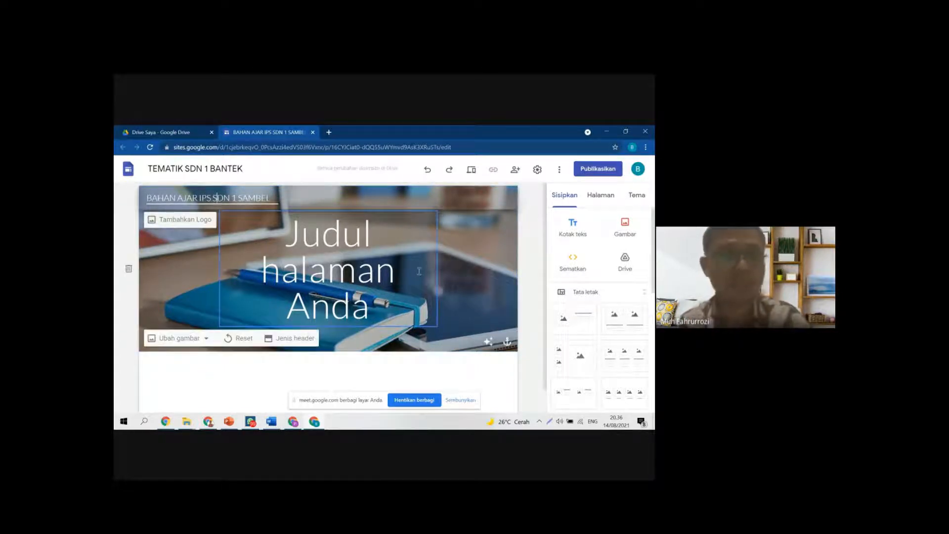
{"action": "key", "text": "ctrl+a"}
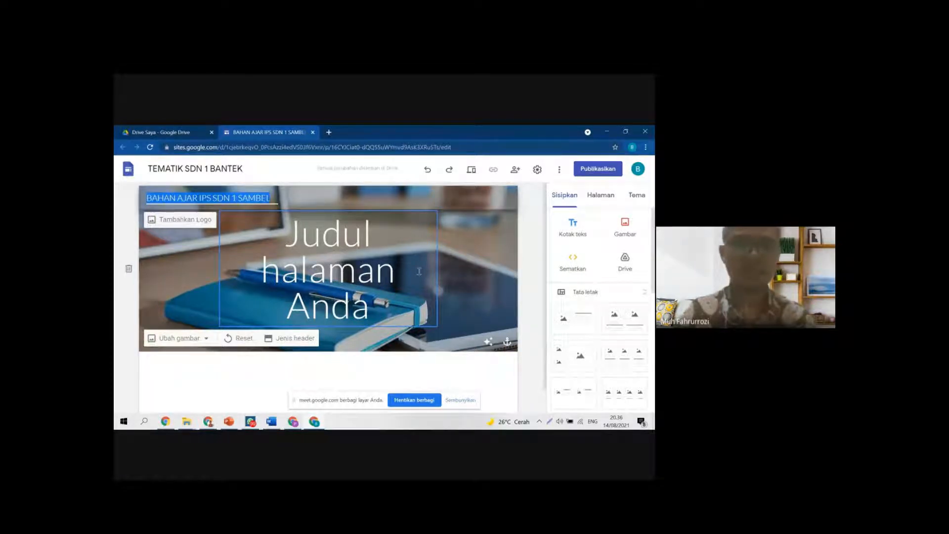
{"action": "type", "text": "BAHAN AJA"}
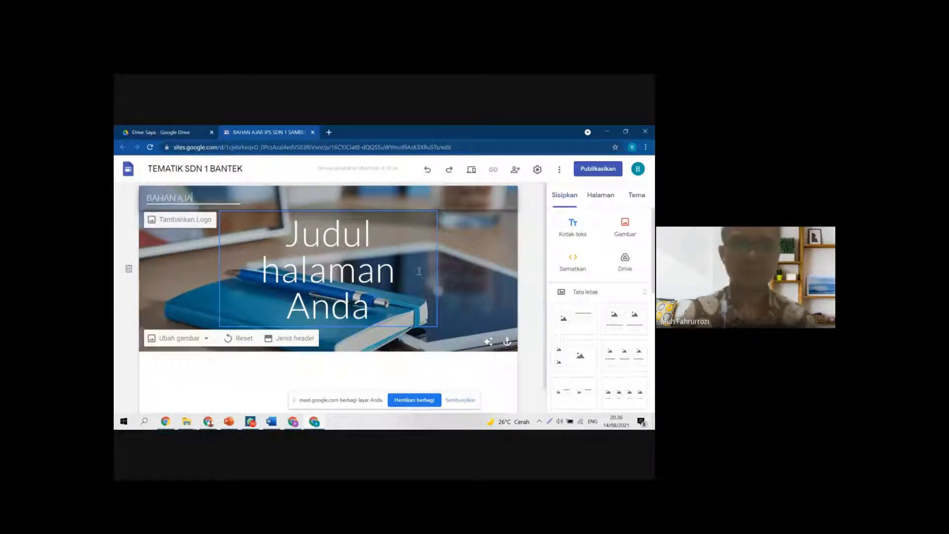
{"action": "type", "text": "R TEMATI"}
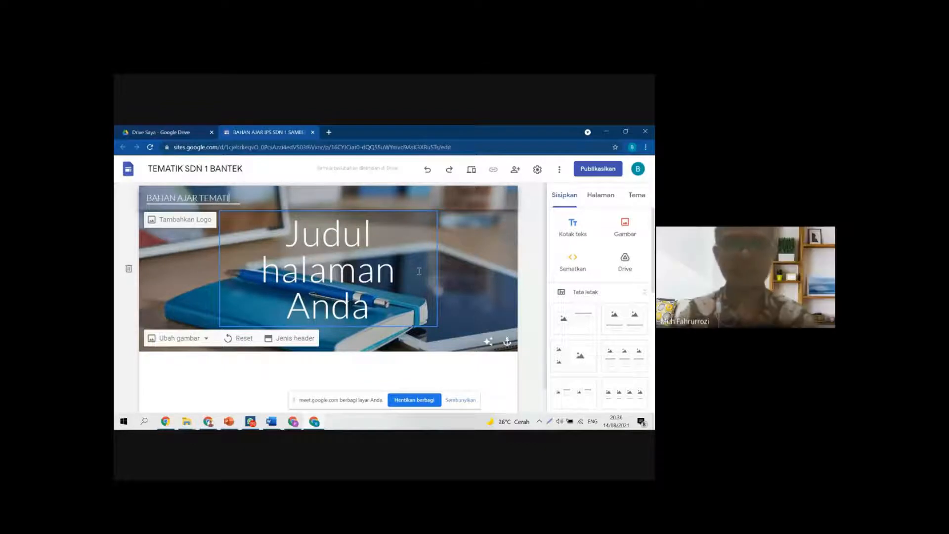
{"action": "type", "text": "K SD"}
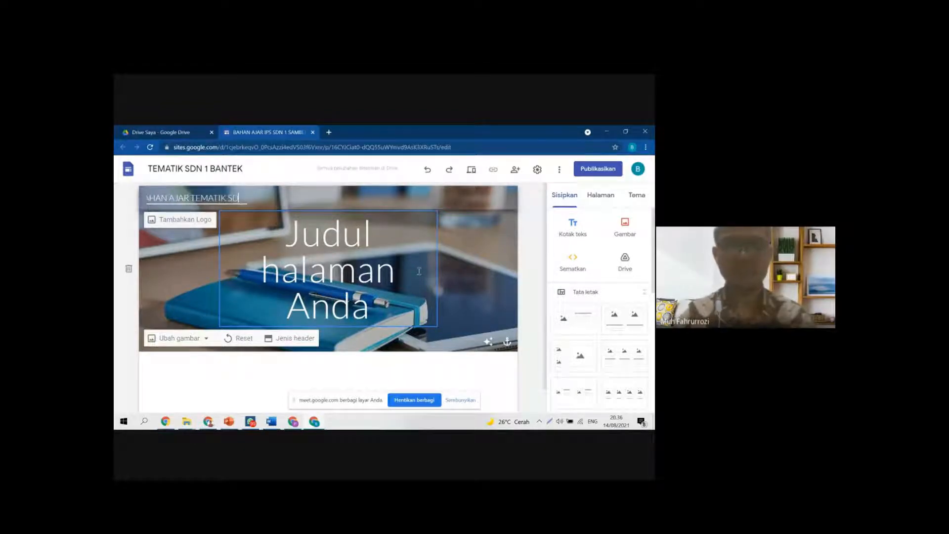
{"action": "type", "text": "N 1"}
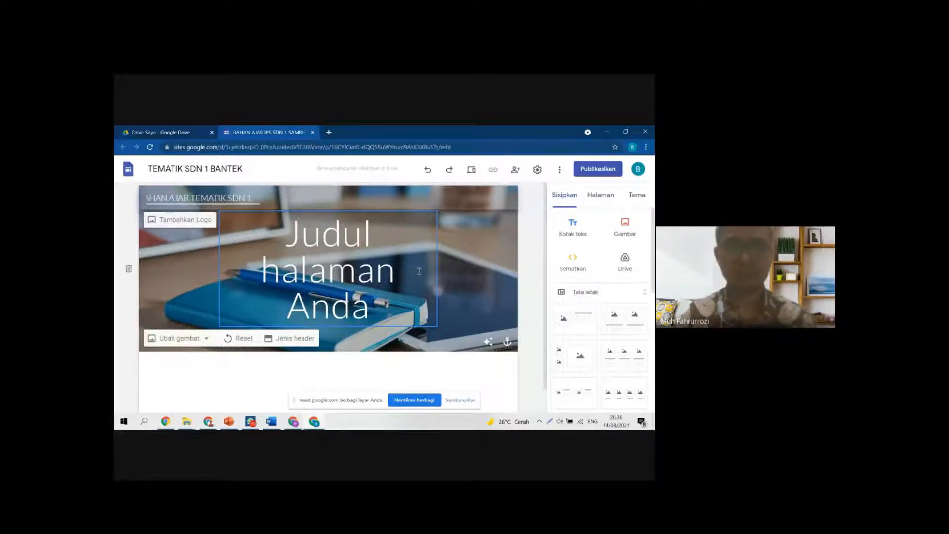
{"action": "type", "text": " BANTEK"}
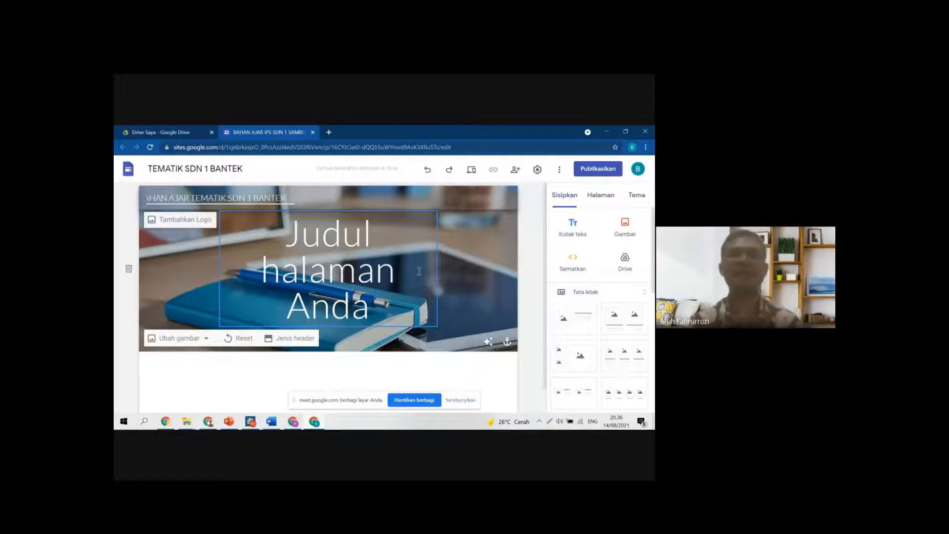
{"action": "key", "text": "Return"}
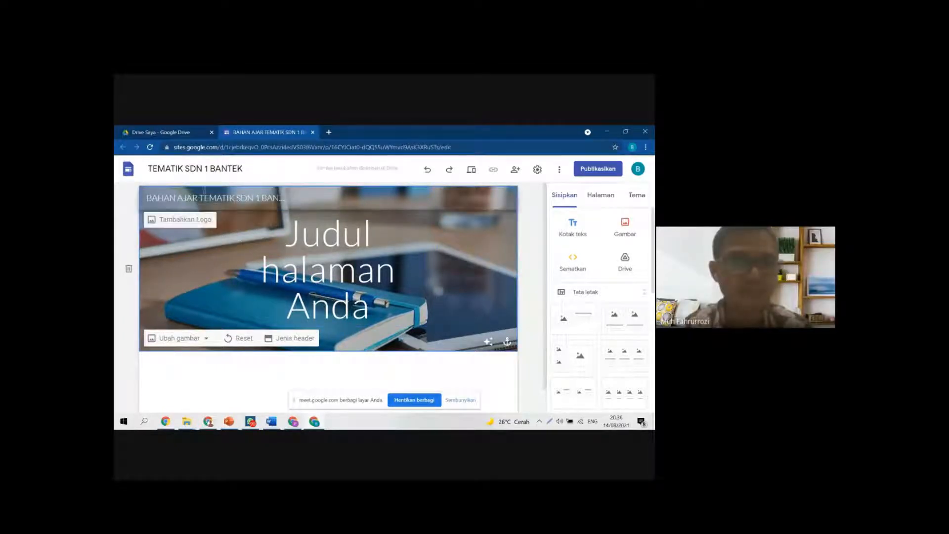
{"action": "left_click", "coordinate": [205, 169]}
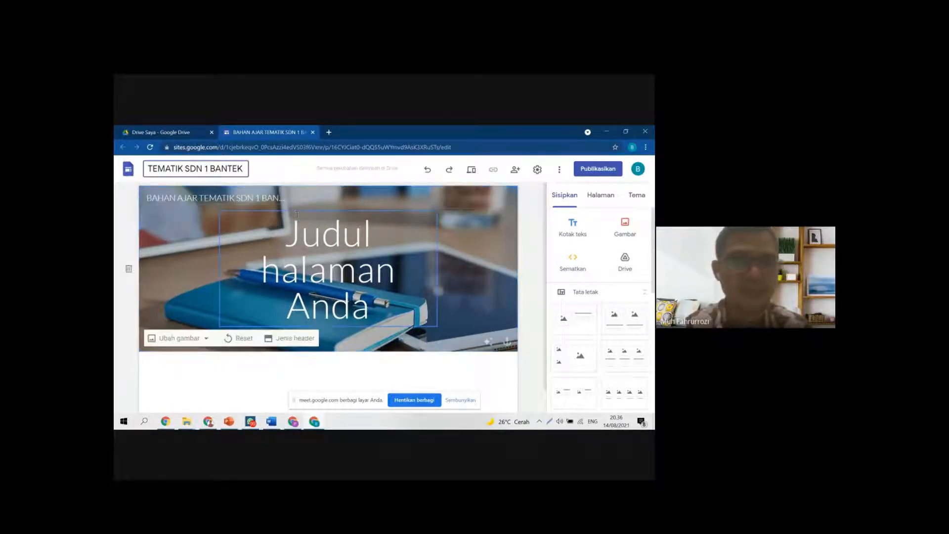
{"action": "left_click", "coordinate": [243, 199]}
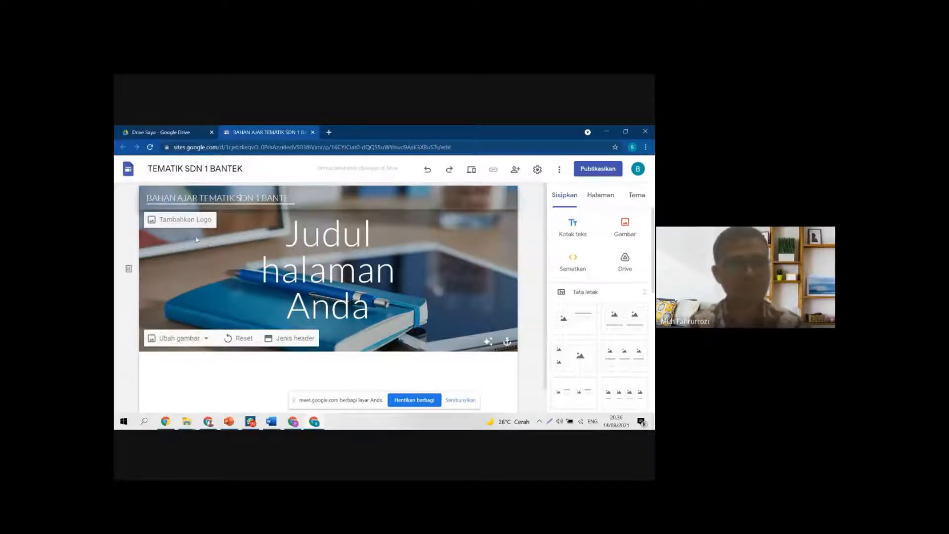
{"action": "left_click", "coordinate": [153, 225]}
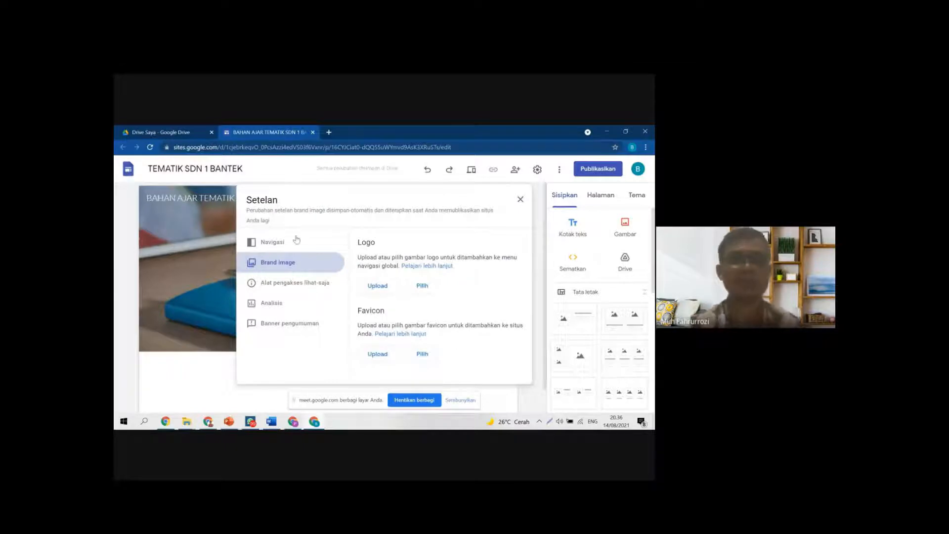
{"action": "left_click", "coordinate": [520, 199]}
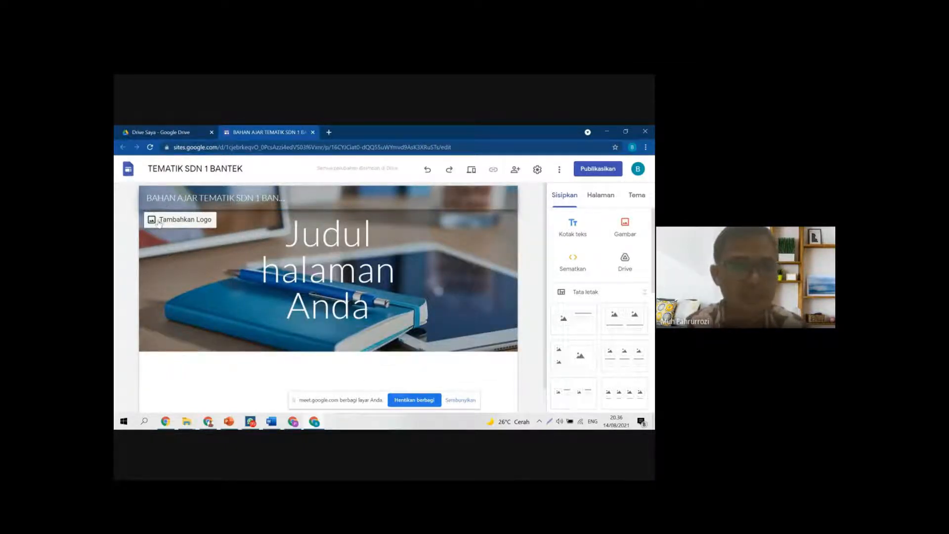
Step: Start uploading a site logo in the brand image settings and browse to the Pictures folder
{"action": "left_click", "coordinate": [159, 223]}
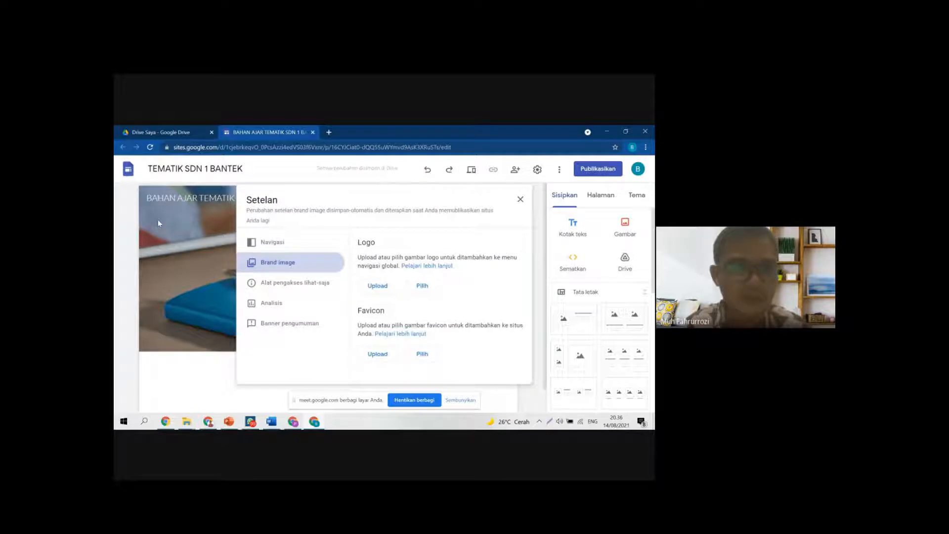
{"action": "left_click", "coordinate": [377, 285]}
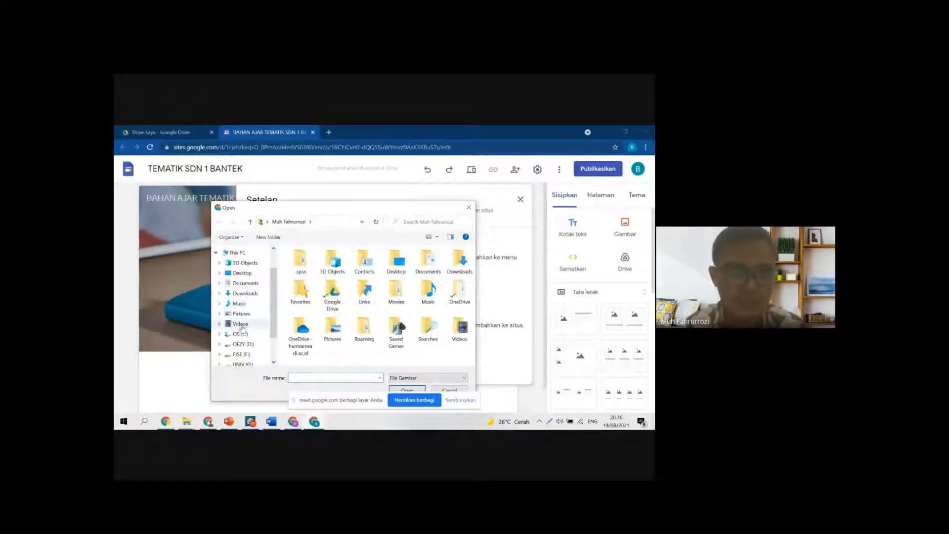
{"action": "left_click", "coordinate": [249, 294]}
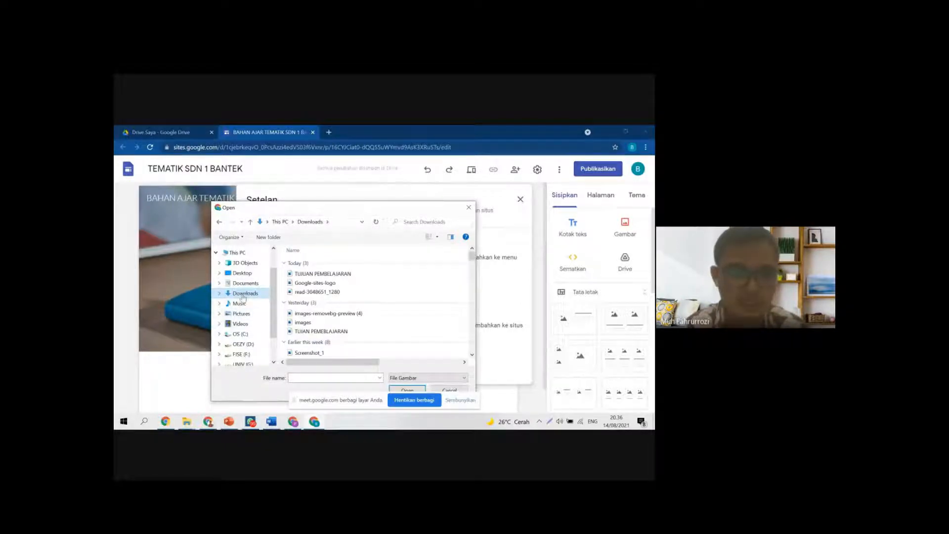
{"action": "left_click", "coordinate": [242, 314]}
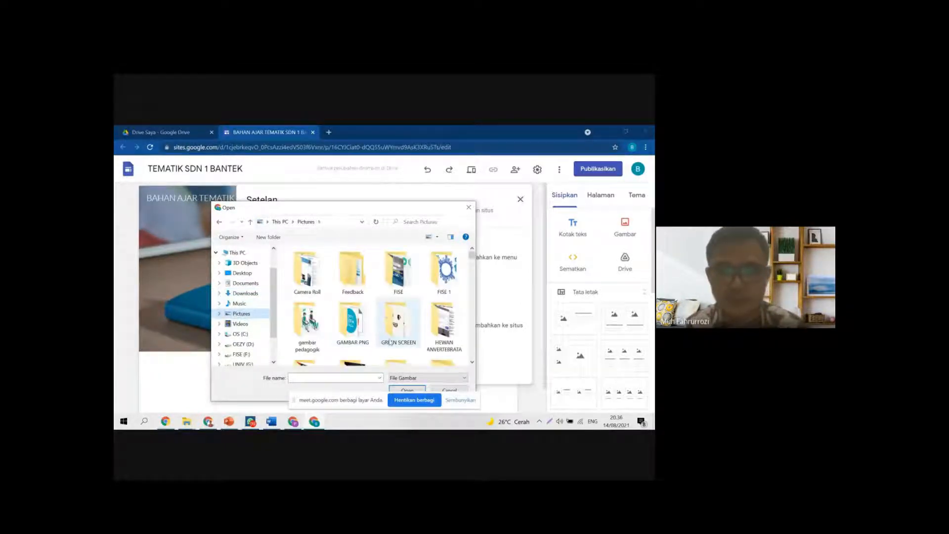
Step: Look through the images in the GAMBAR PNG folder for a suitable logo
{"action": "double_click", "coordinate": [356, 334]}
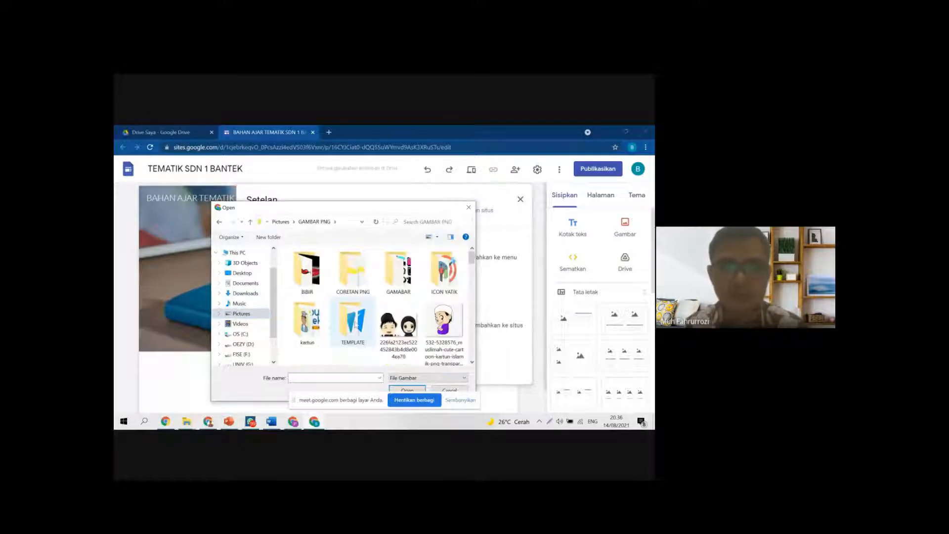
{"action": "scroll", "coordinate": [354, 323], "scroll_direction": "down", "scroll_amount": 5}
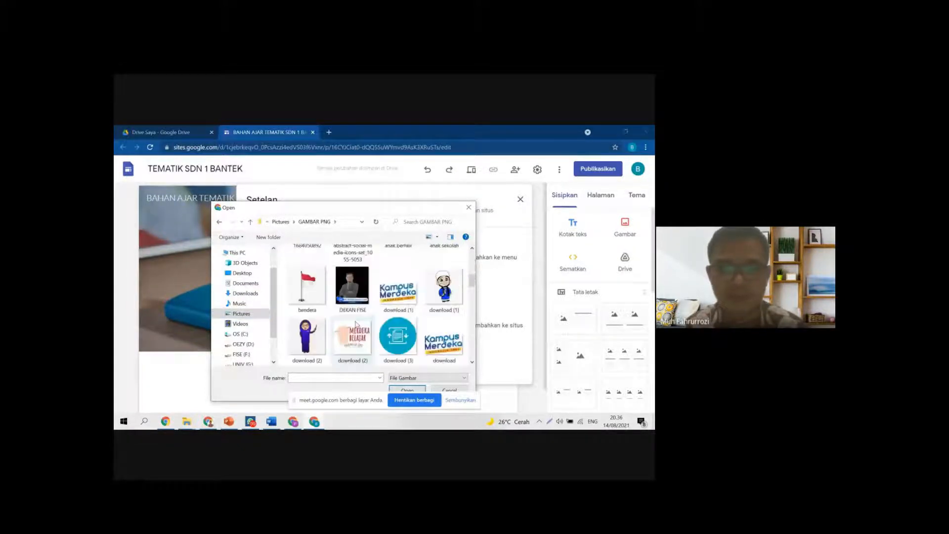
{"action": "scroll", "coordinate": [356, 324], "scroll_direction": "down", "scroll_amount": 8}
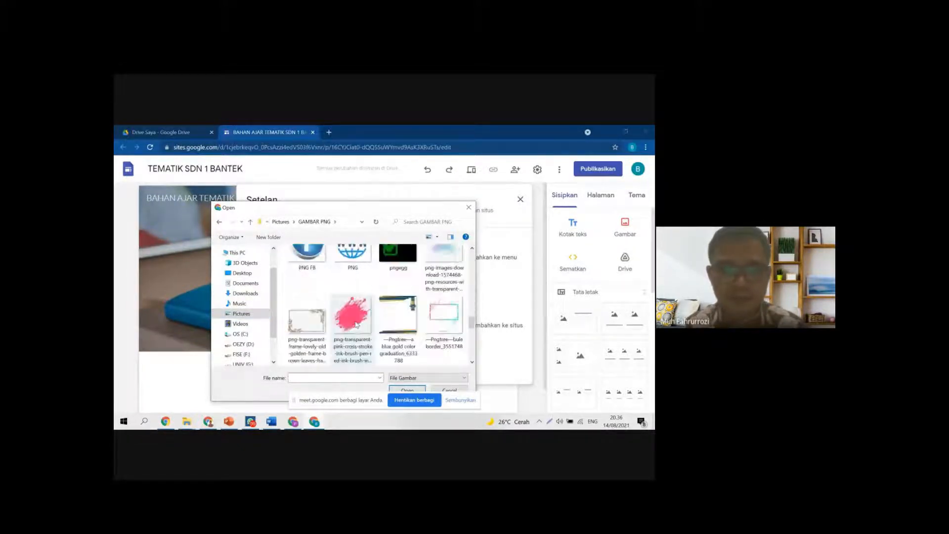
{"action": "scroll", "coordinate": [356, 324], "scroll_direction": "down", "scroll_amount": 10}
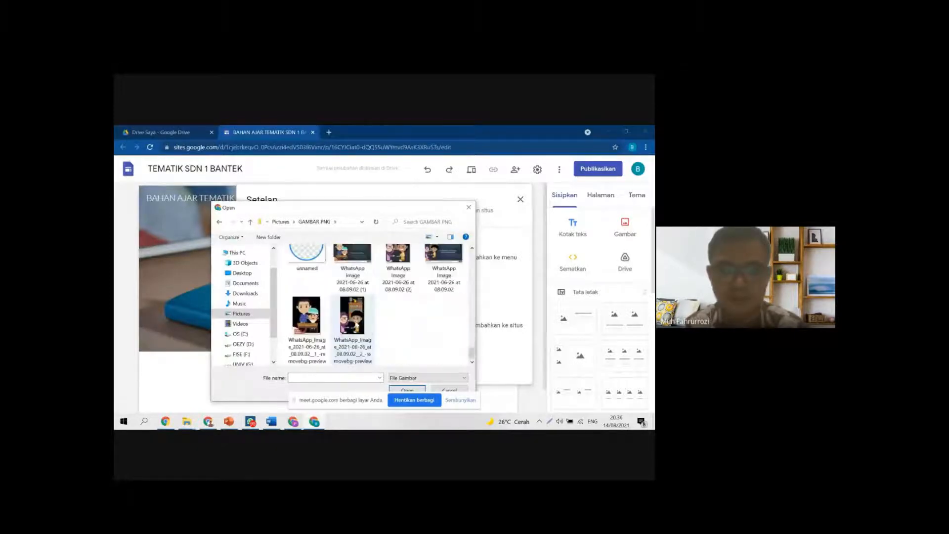
{"action": "scroll", "coordinate": [356, 324], "scroll_direction": "up", "scroll_amount": 20}
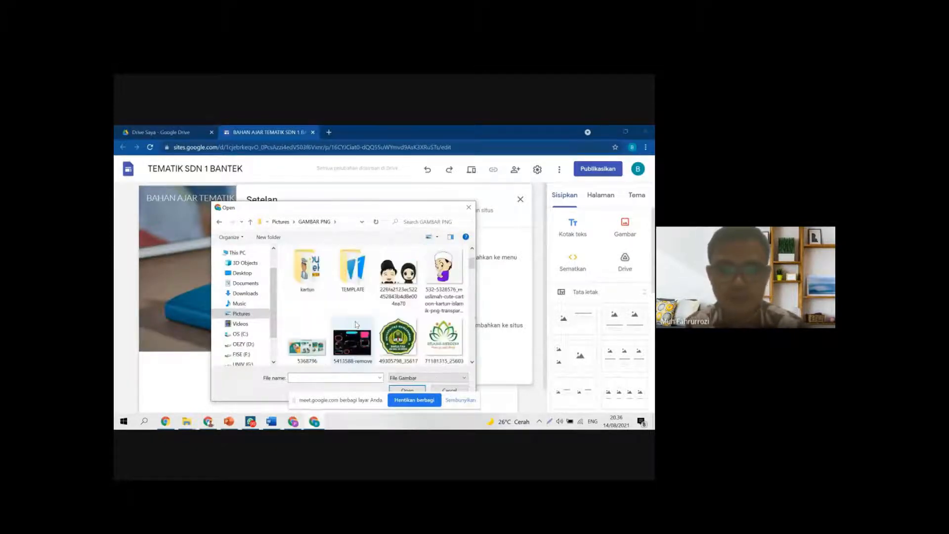
{"action": "scroll", "coordinate": [355, 324], "scroll_direction": "down", "scroll_amount": 5}
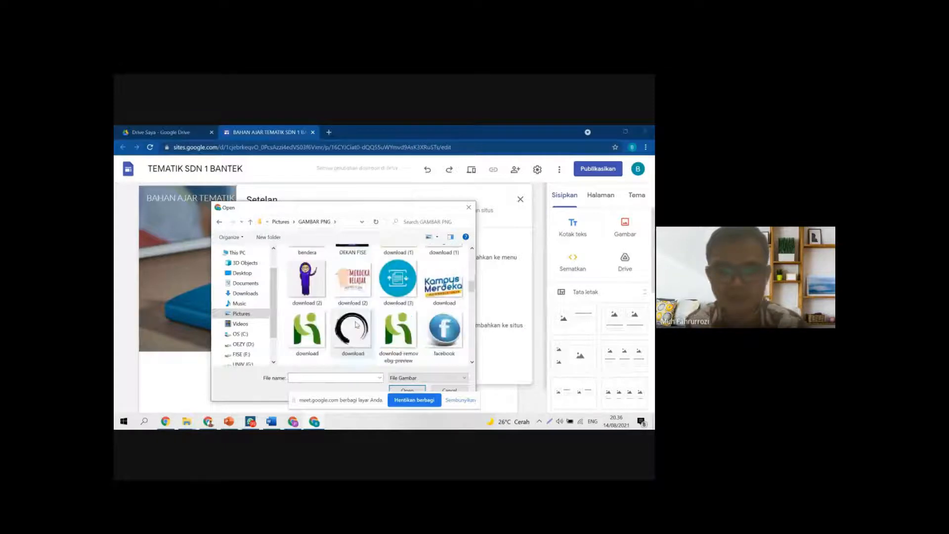
{"action": "scroll", "coordinate": [356, 324], "scroll_direction": "down", "scroll_amount": 8}
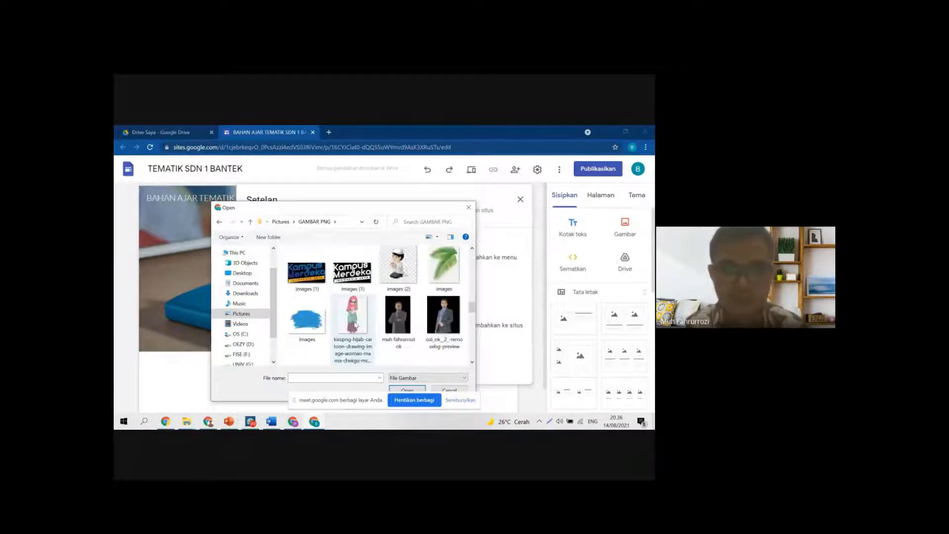
{"action": "scroll", "coordinate": [354, 324], "scroll_direction": "up", "scroll_amount": 13}
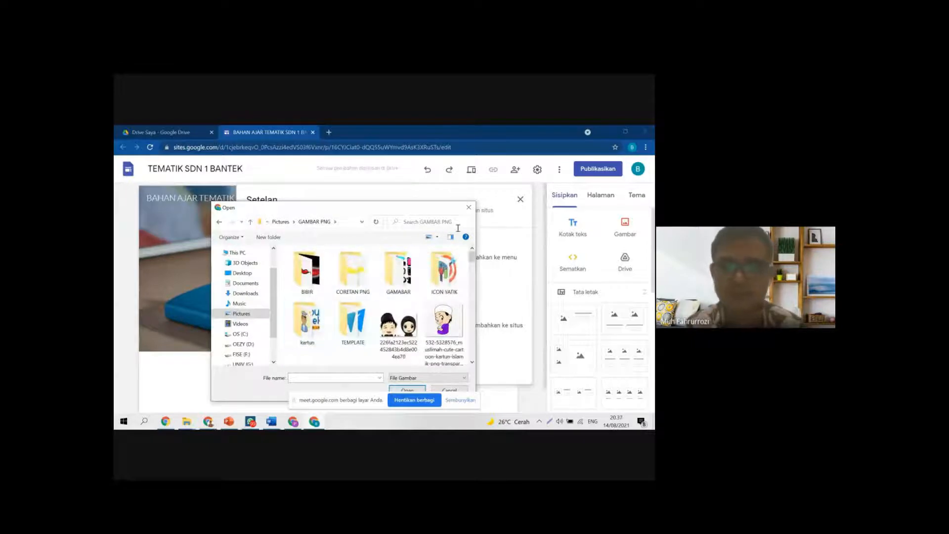
Step: Upload the blue emblem image "download (2)" from the Pictures folder as the site logo
{"action": "left_click", "coordinate": [230, 317]}
{"action": "scroll", "coordinate": [316, 322], "scroll_direction": "down", "scroll_amount": 3}
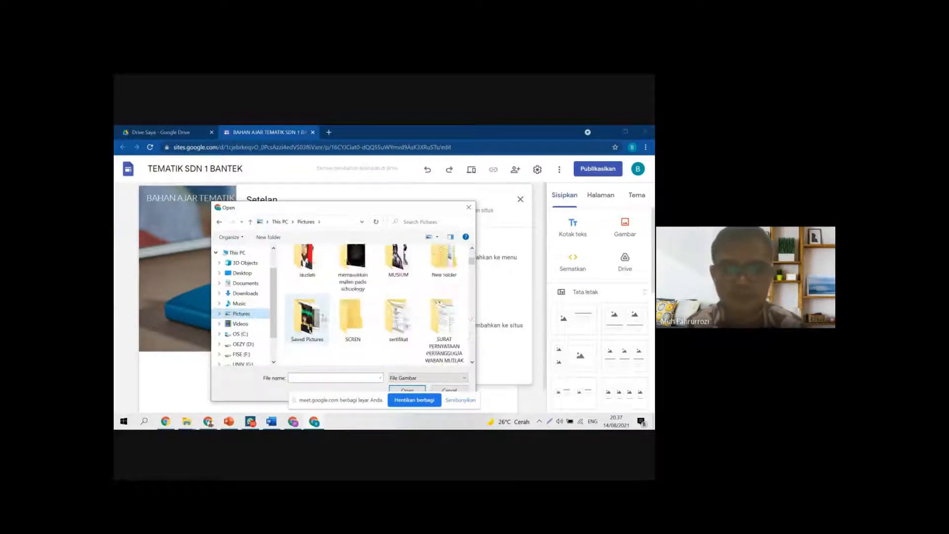
{"action": "scroll", "coordinate": [326, 321], "scroll_direction": "down", "scroll_amount": 8}
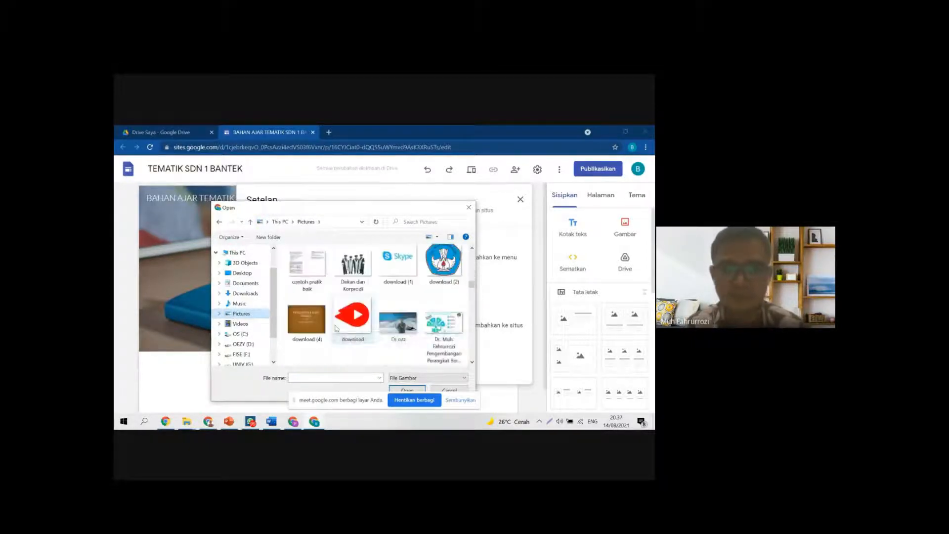
{"action": "double_click", "coordinate": [442, 270]}
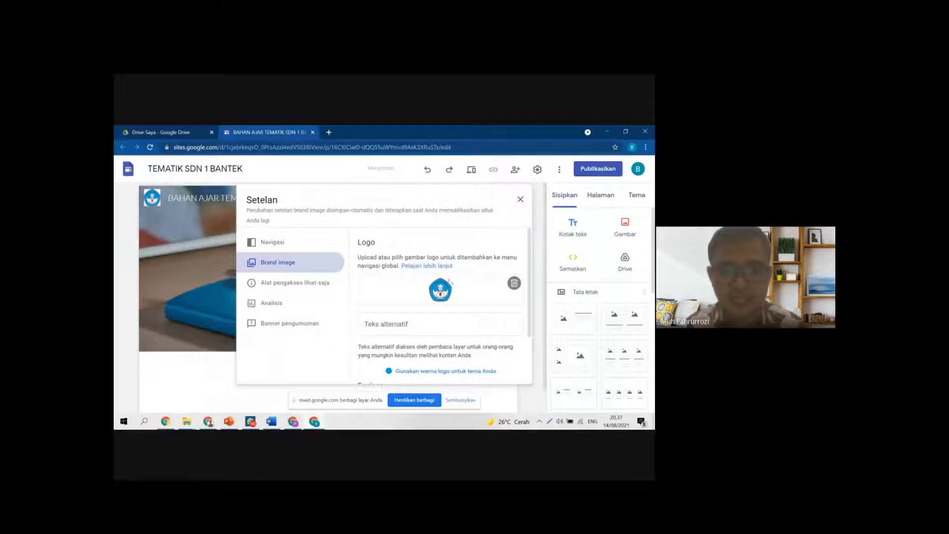
Step: Examine the Upload and Pilih image sources for the favicon, leaving each one without choosing an image
{"action": "scroll", "coordinate": [473, 313], "scroll_direction": "down", "scroll_amount": 2}
{"action": "scroll", "coordinate": [473, 313], "scroll_direction": "down", "scroll_amount": 1}
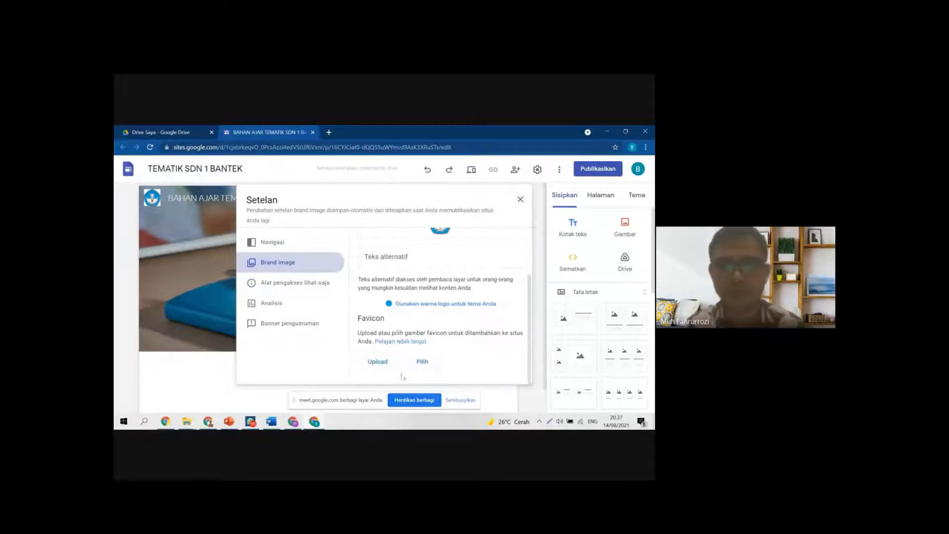
{"action": "left_click", "coordinate": [378, 363]}
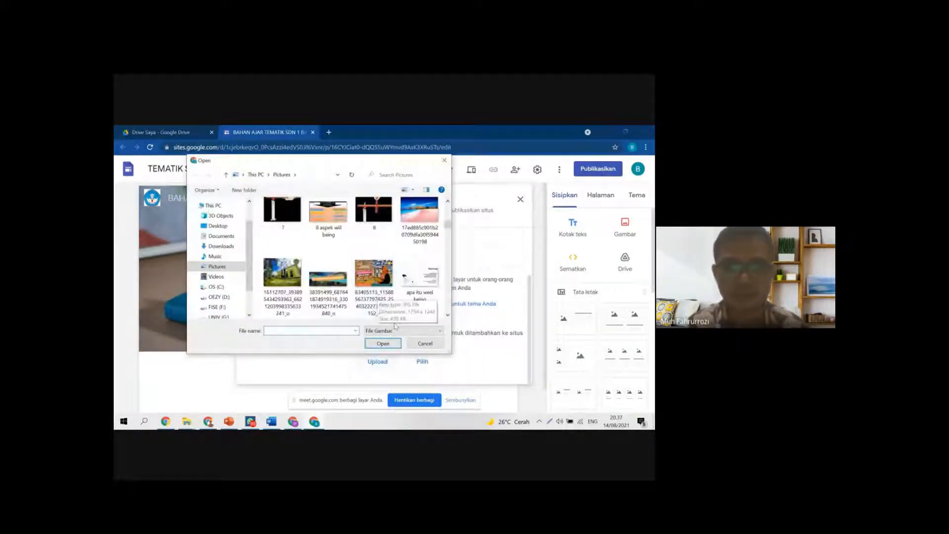
{"action": "left_click", "coordinate": [425, 344]}
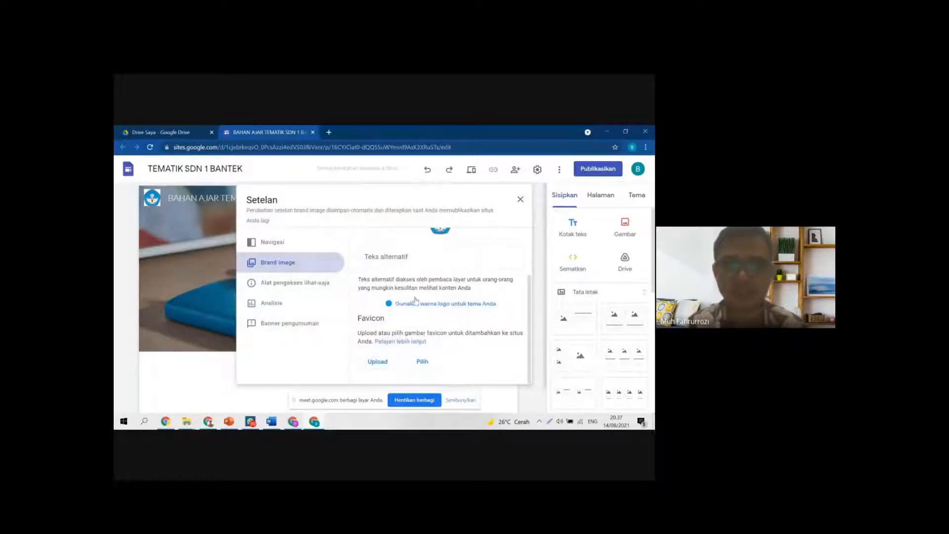
{"action": "scroll", "coordinate": [415, 300], "scroll_direction": "up", "scroll_amount": 2}
{"action": "scroll", "coordinate": [396, 346], "scroll_direction": "down", "scroll_amount": 2}
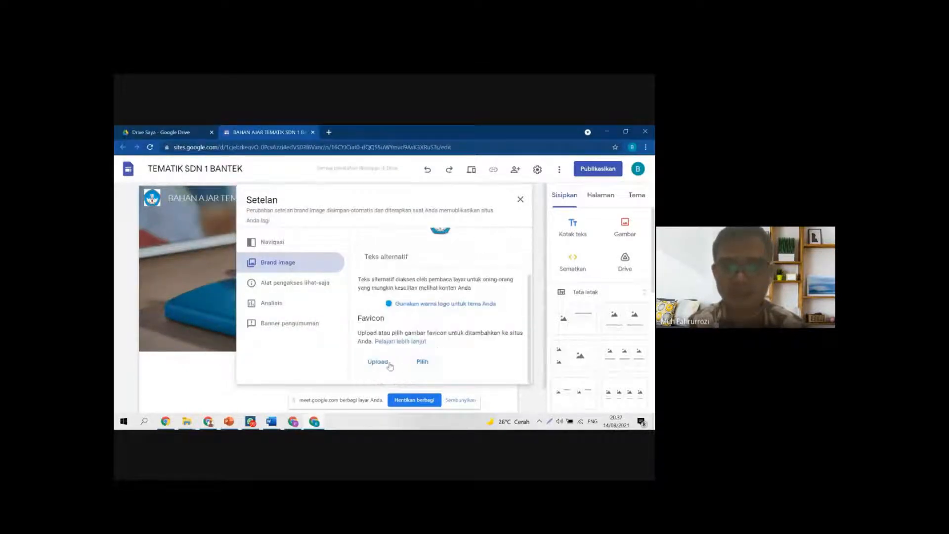
{"action": "left_click", "coordinate": [426, 363]}
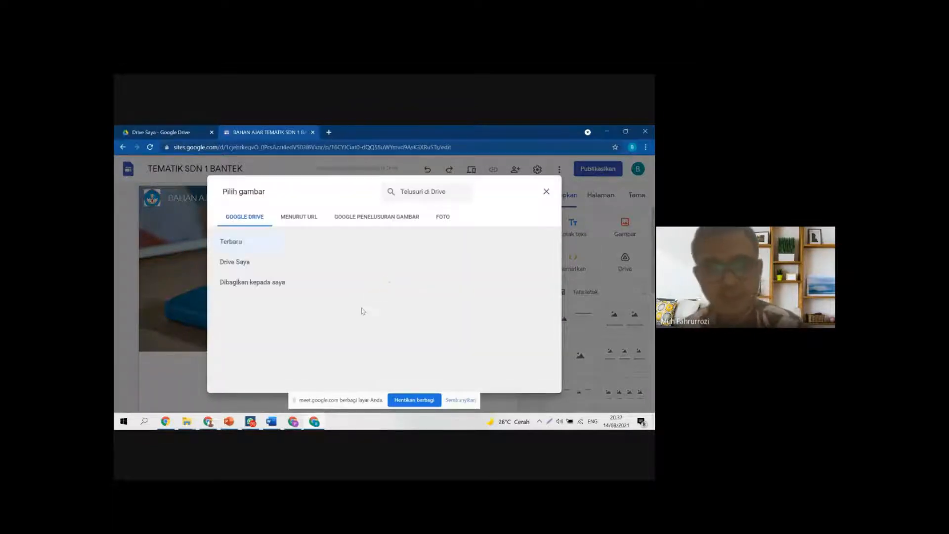
{"action": "left_click", "coordinate": [546, 191]}
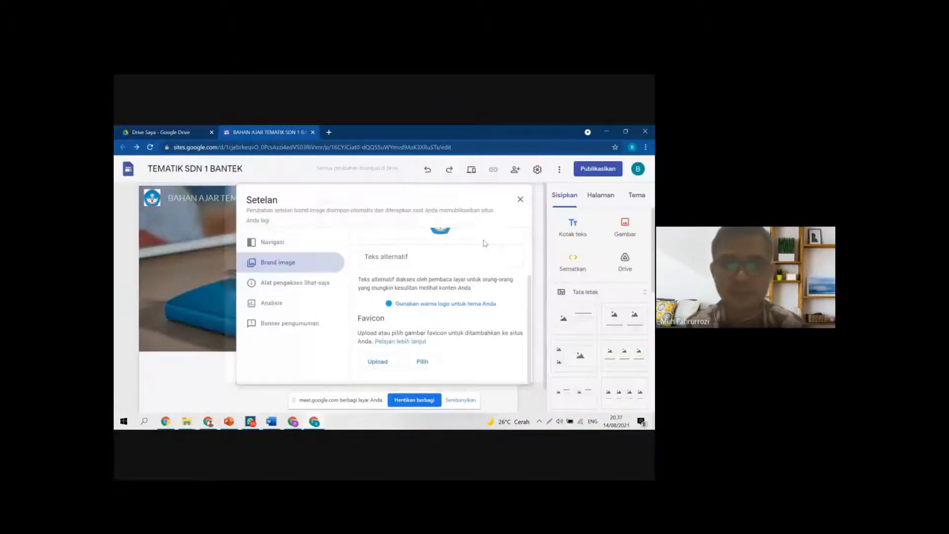
{"action": "left_click", "coordinate": [374, 364]}
{"action": "left_click", "coordinate": [428, 343]}
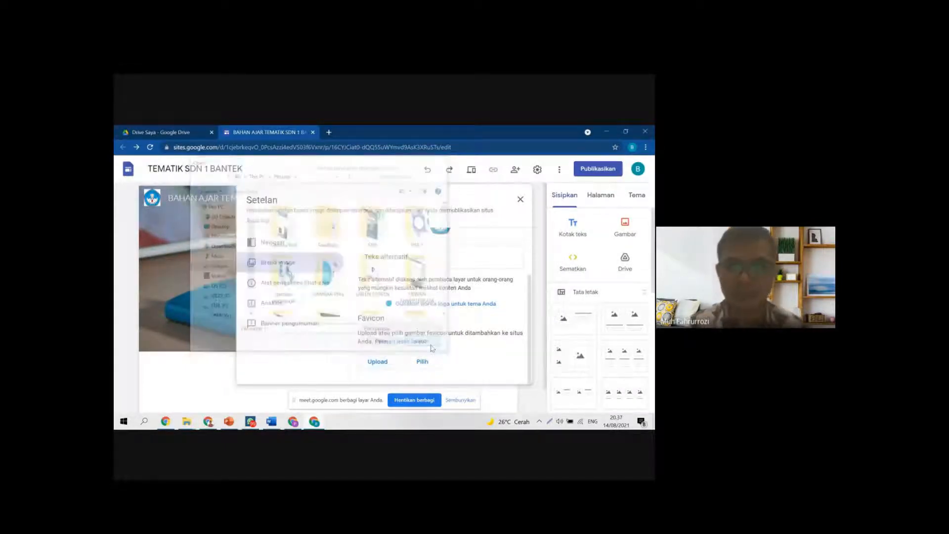
{"action": "scroll", "coordinate": [477, 307], "scroll_direction": "up", "scroll_amount": 2}
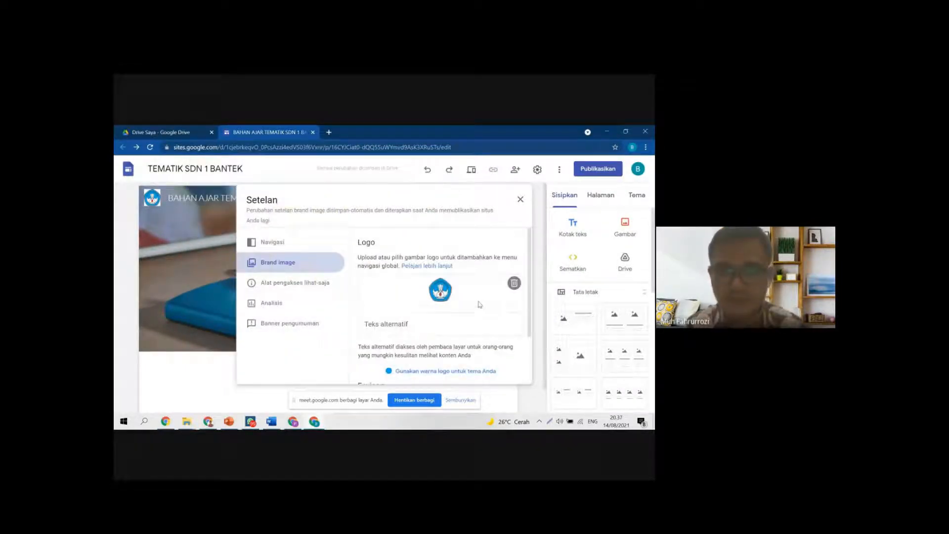
Step: Close the brand image settings and place the cursor in the site name on the header
{"action": "left_click", "coordinate": [520, 199]}
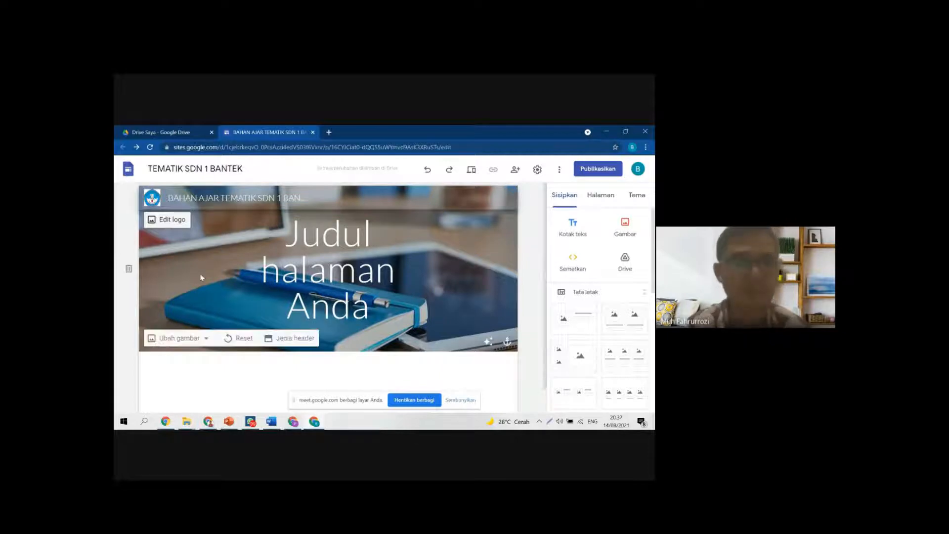
{"action": "left_click", "coordinate": [198, 200]}
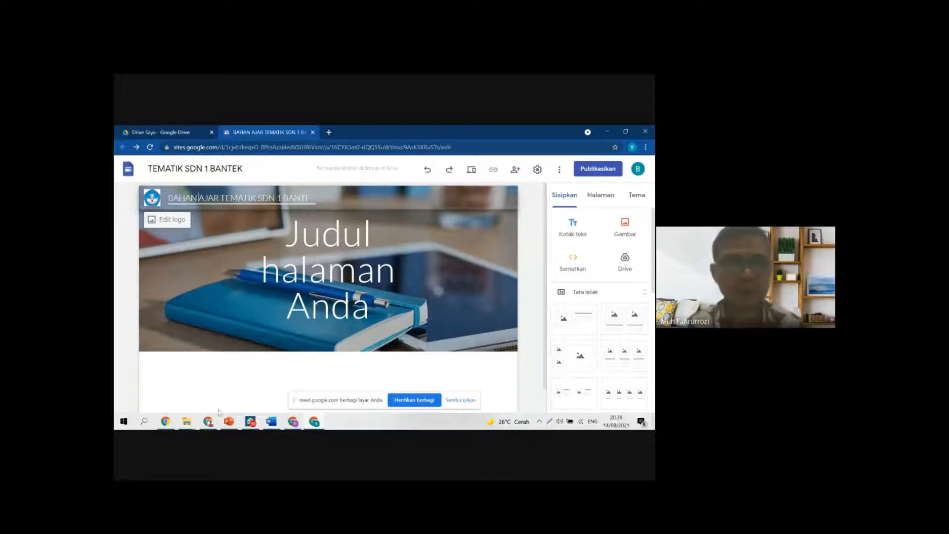
Step: Switch to the Google Meet call, admit the waiting participant, and return to the Google Sites editor
{"action": "left_click", "coordinate": [292, 422]}
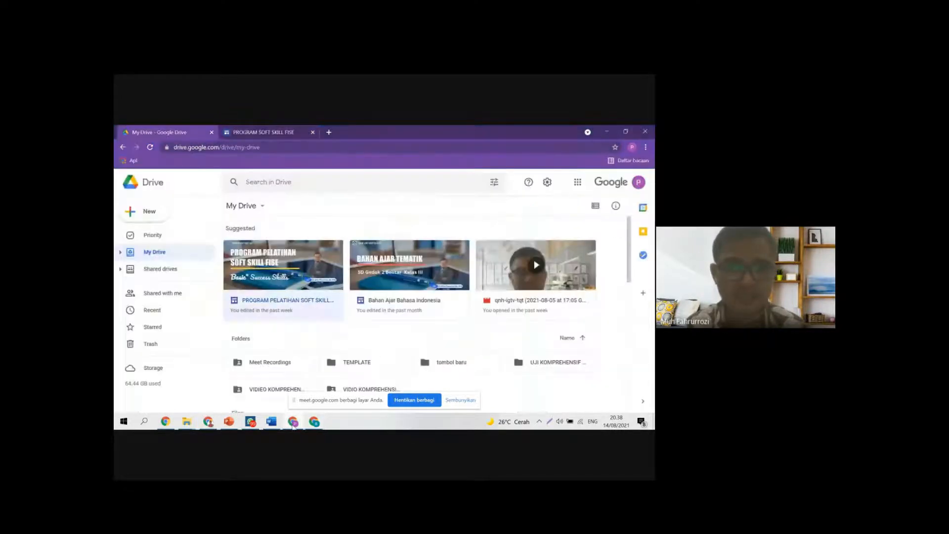
{"action": "left_click", "coordinate": [314, 422]}
{"action": "left_click", "coordinate": [250, 422]}
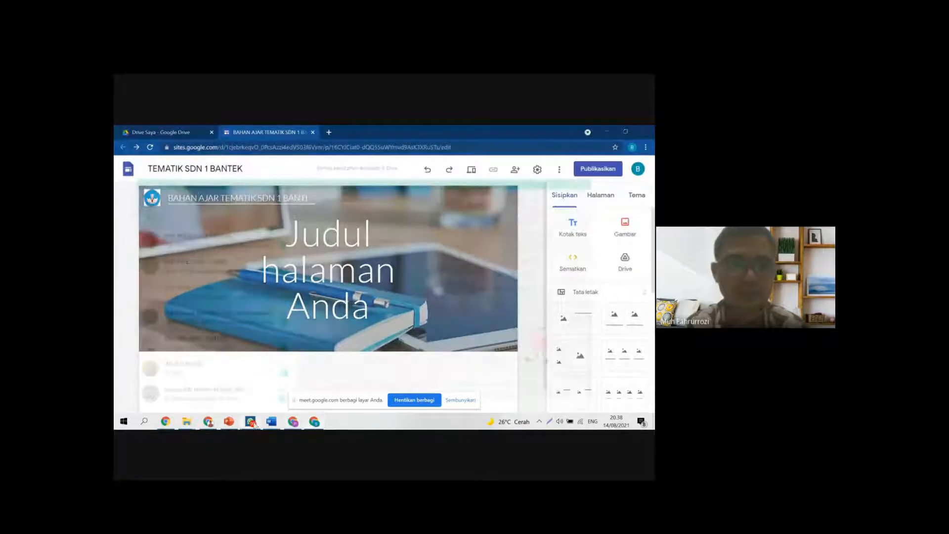
{"action": "left_click", "coordinate": [250, 422]}
{"action": "left_click", "coordinate": [208, 421]}
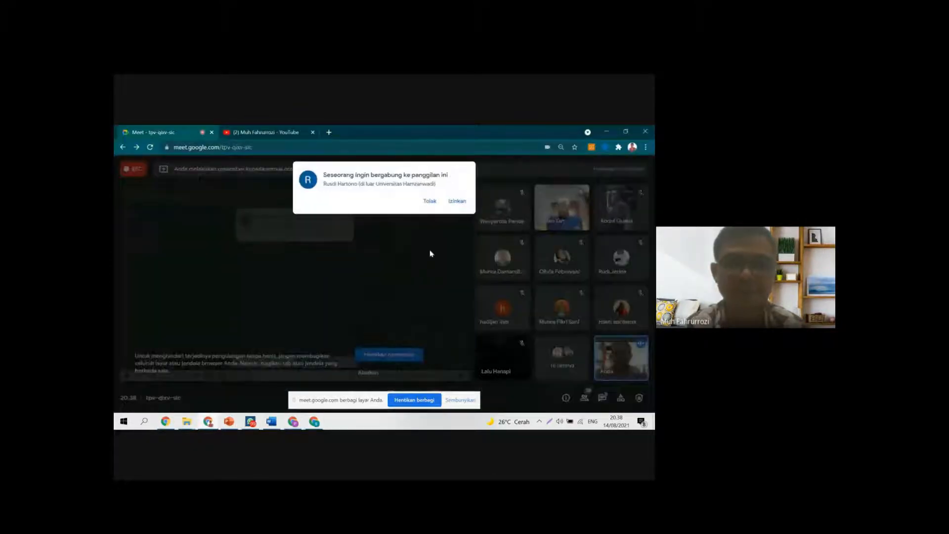
{"action": "left_click", "coordinate": [456, 201]}
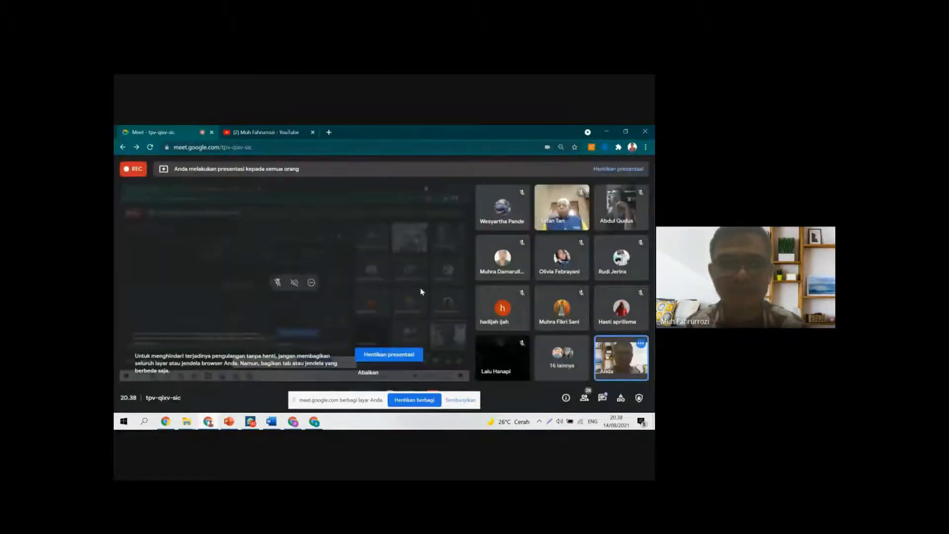
{"action": "left_click", "coordinate": [314, 421]}
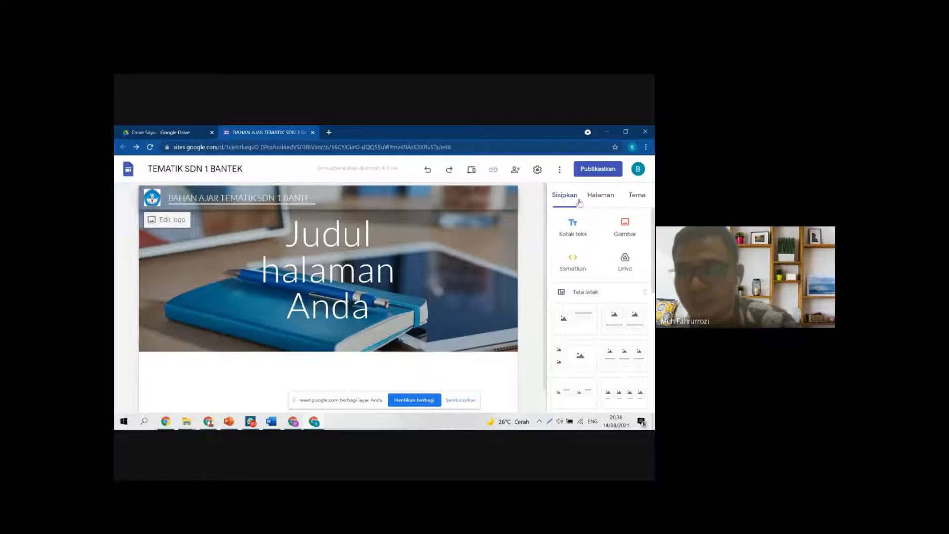
Step: Try the Rata, Vision and Diplomat themes on the site and apply the Aristoteles theme
{"action": "left_click", "coordinate": [638, 198]}
{"action": "scroll", "coordinate": [628, 283], "scroll_direction": "down", "scroll_amount": 3}
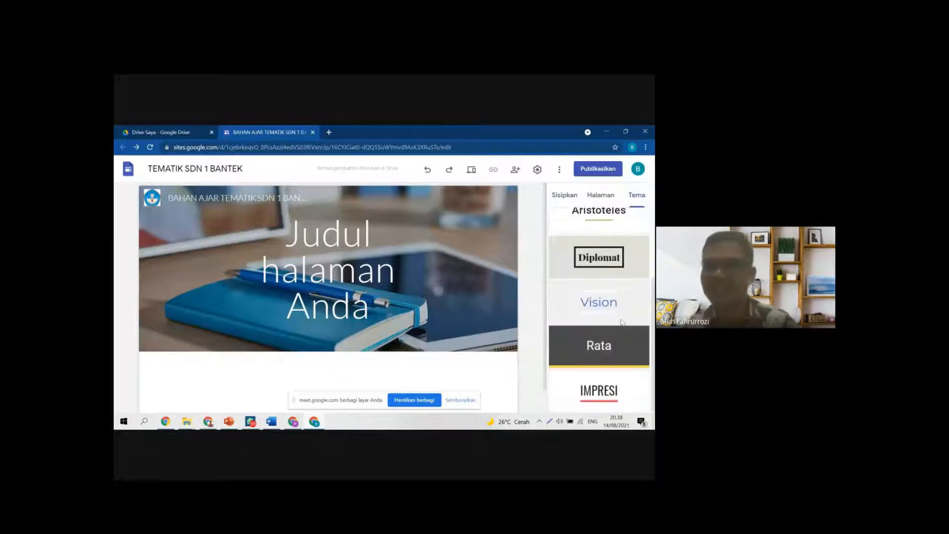
{"action": "left_click", "coordinate": [599, 351]}
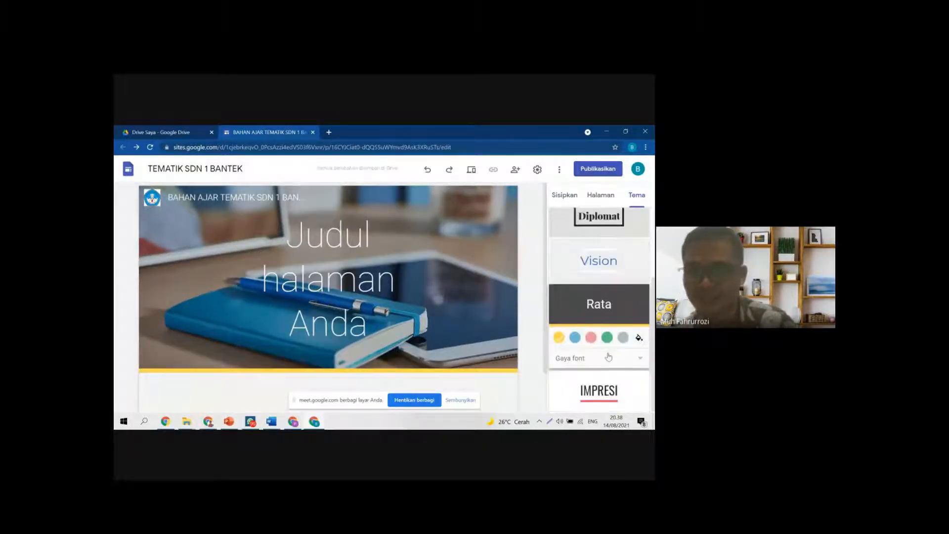
{"action": "scroll", "coordinate": [588, 321], "scroll_direction": "up", "scroll_amount": 2}
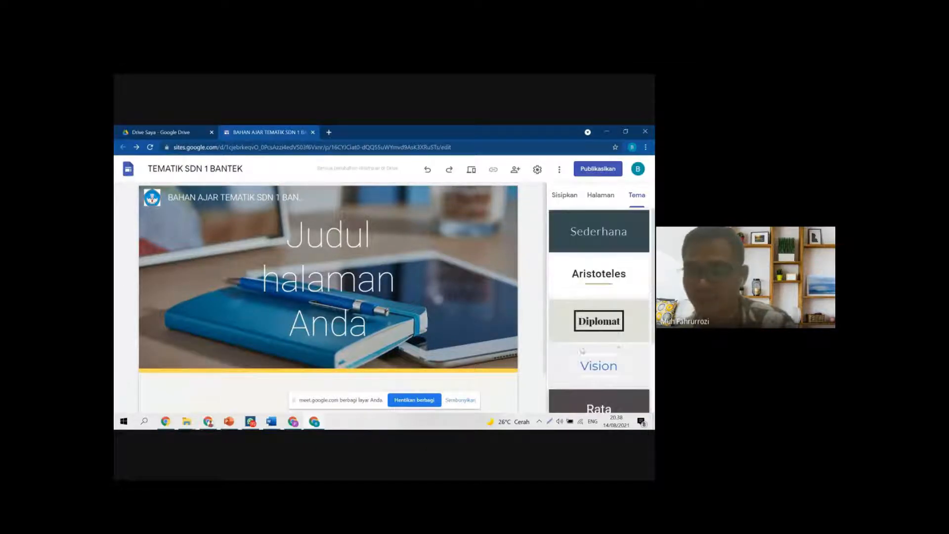
{"action": "scroll", "coordinate": [593, 296], "scroll_direction": "down", "scroll_amount": 2}
{"action": "left_click", "coordinate": [607, 268]}
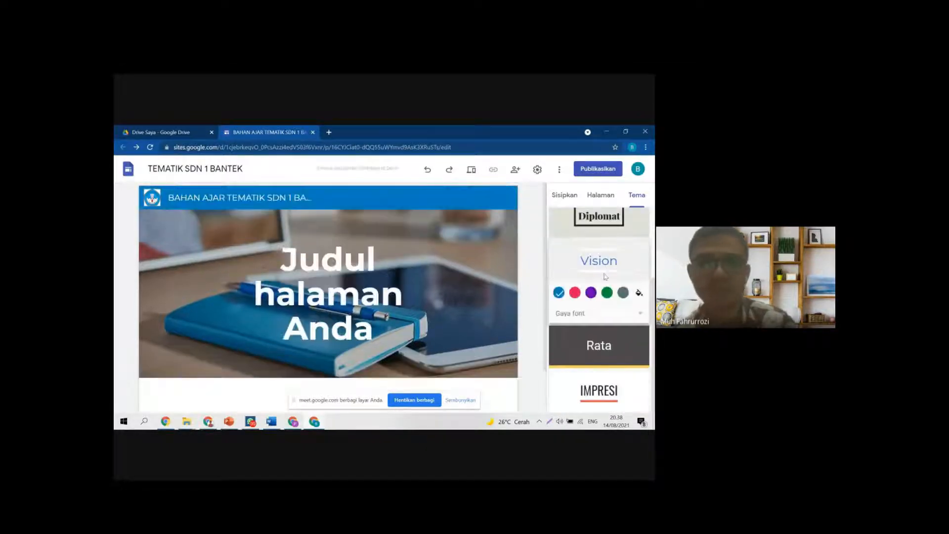
{"action": "scroll", "coordinate": [606, 277], "scroll_direction": "up", "scroll_amount": 2}
{"action": "left_click", "coordinate": [610, 296]}
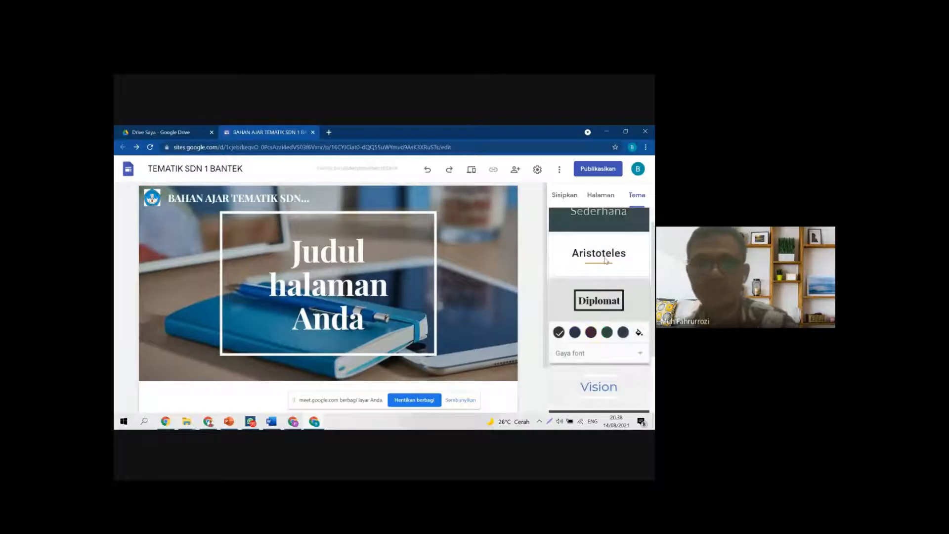
{"action": "left_click", "coordinate": [598, 253]}
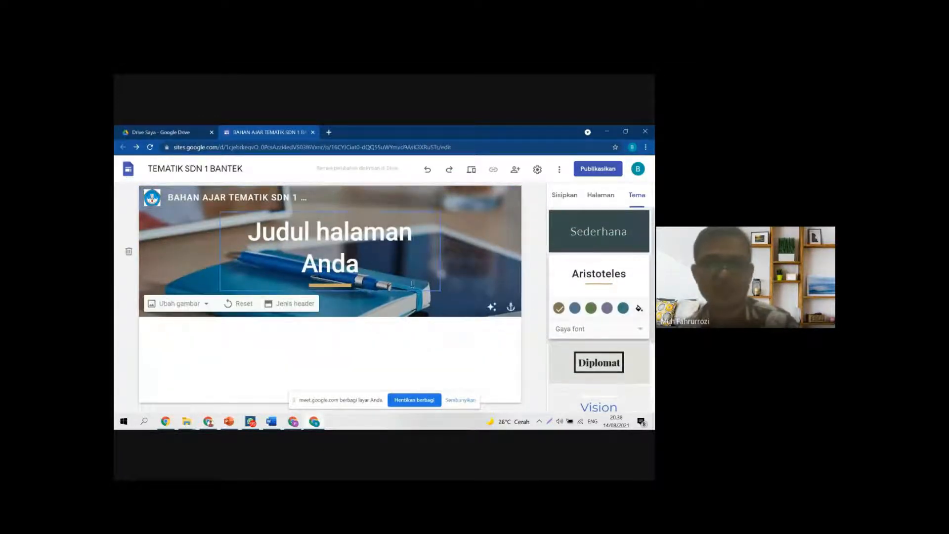
Step: Try the Impresi theme on the site and switch back to Aristoteles
{"action": "scroll", "coordinate": [575, 341], "scroll_direction": "down", "scroll_amount": 2}
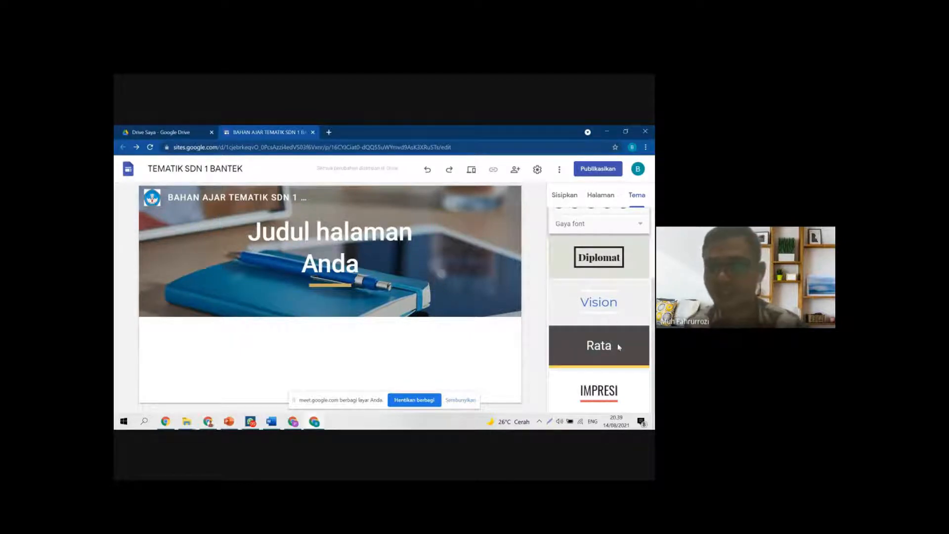
{"action": "left_click", "coordinate": [602, 379]}
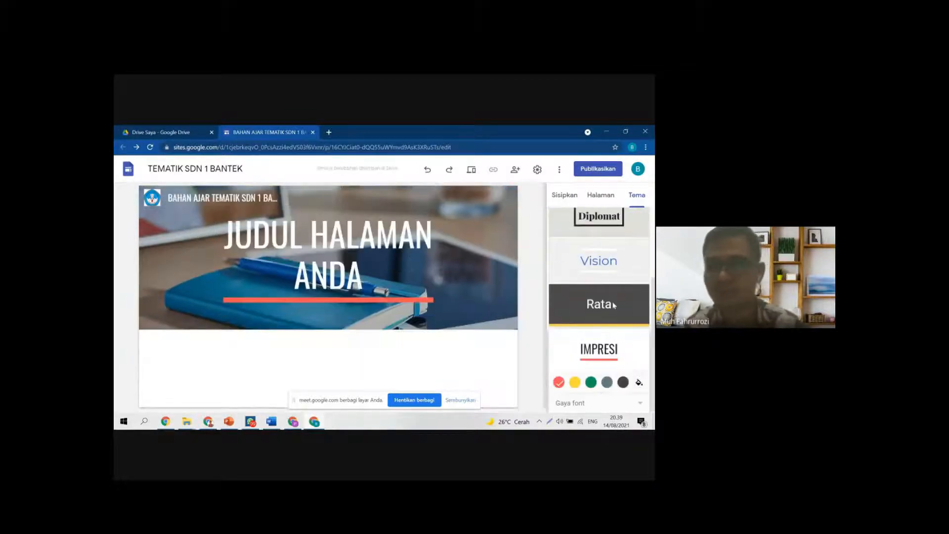
{"action": "scroll", "coordinate": [606, 364], "scroll_direction": "up", "scroll_amount": 3}
{"action": "left_click", "coordinate": [600, 269]}
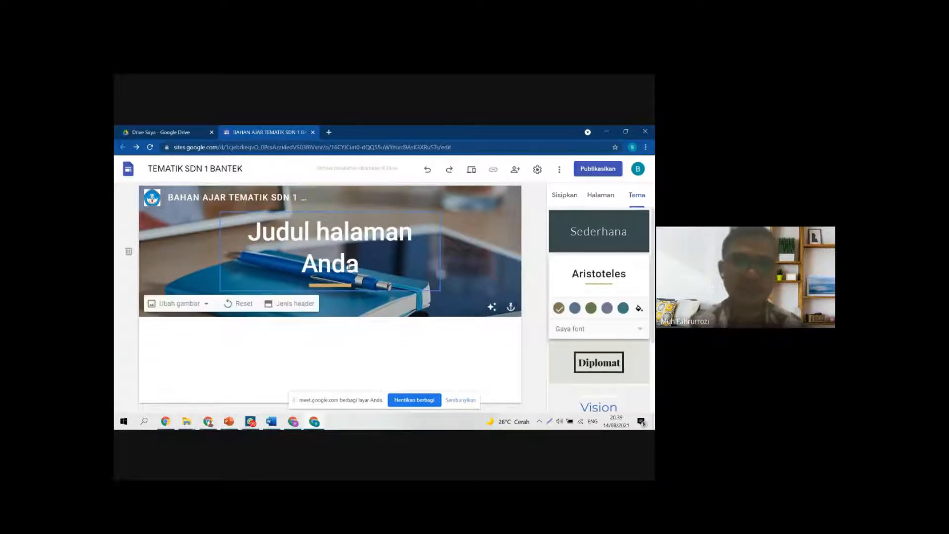
Step: Replace the placeholder page title in the header with "BAHAN AJAR TEMATIK"
{"action": "left_click", "coordinate": [344, 246]}
{"action": "left_click_drag", "start_coordinate": [262, 233], "coordinate": [378, 263]}
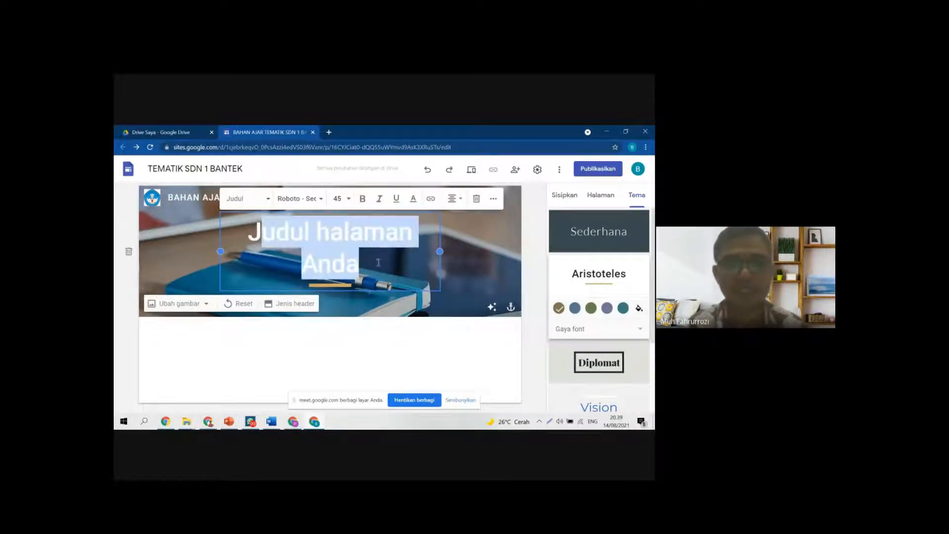
{"action": "left_click", "coordinate": [471, 261]}
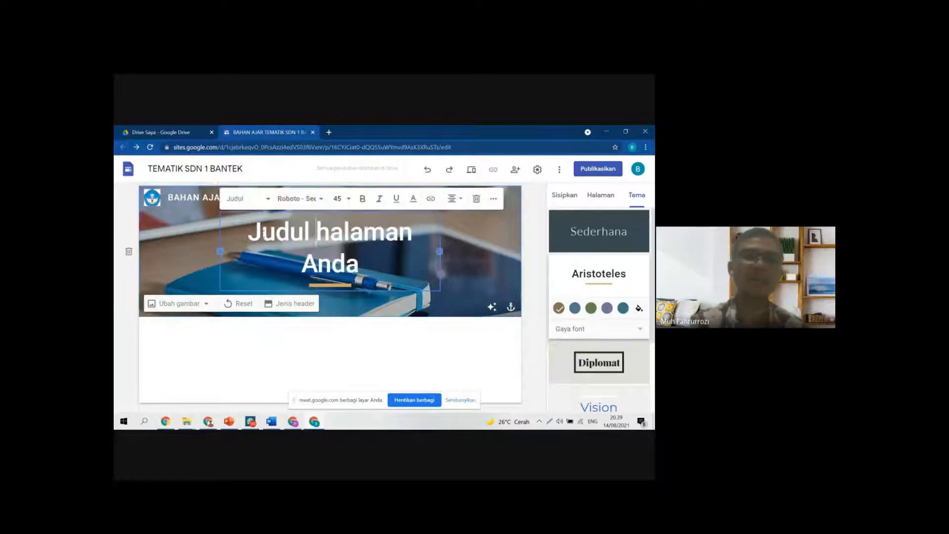
{"action": "key", "text": "ctrl+a"}
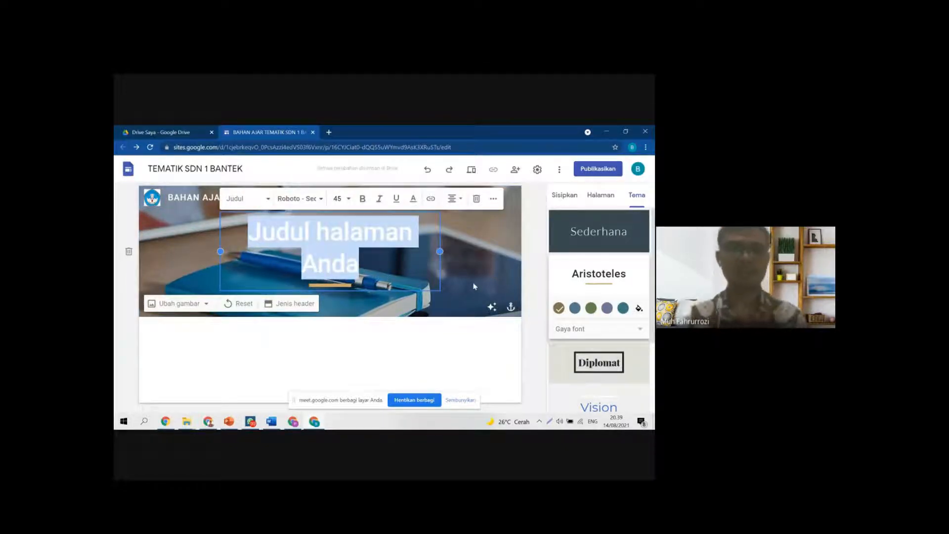
{"action": "type", "text": "B"}
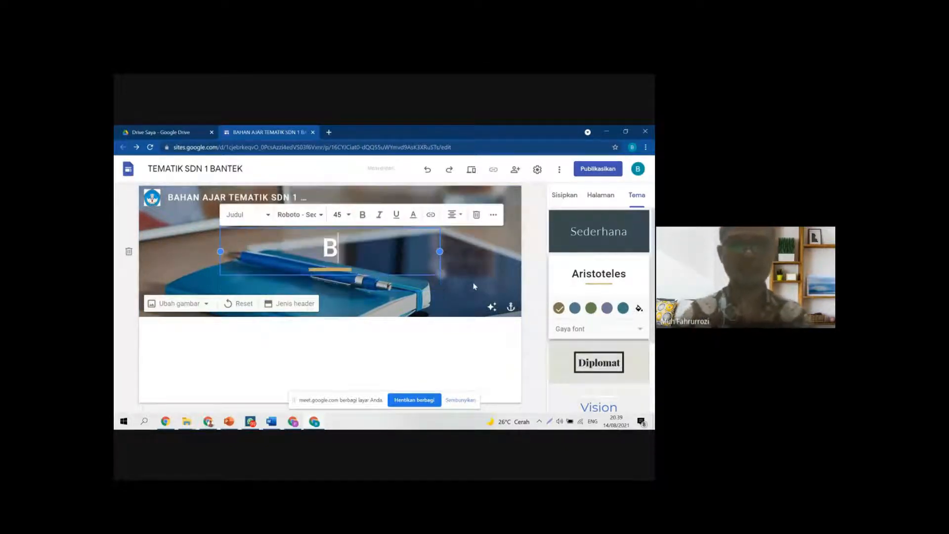
{"action": "type", "text": "AHAN AJA"}
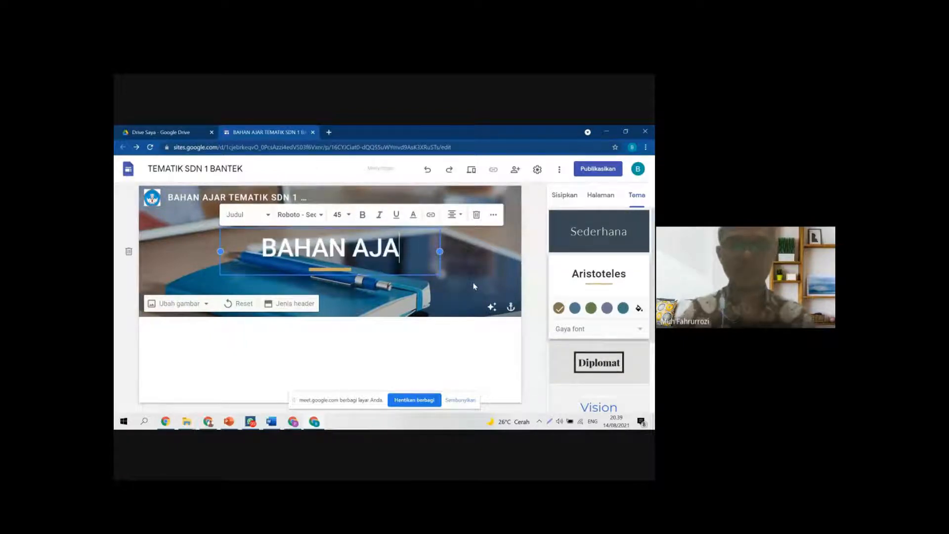
{"action": "type", "text": "R TEMATIK"}
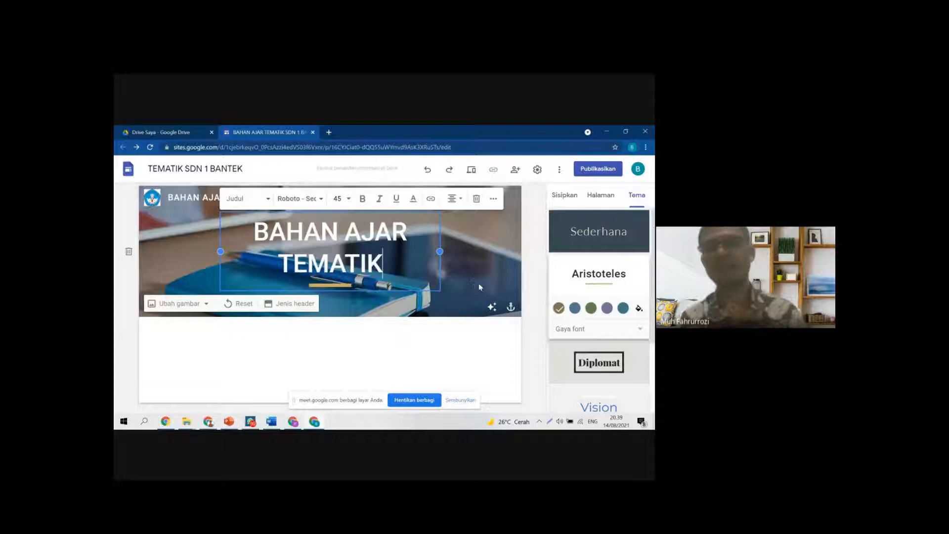
{"action": "left_click", "coordinate": [470, 281]}
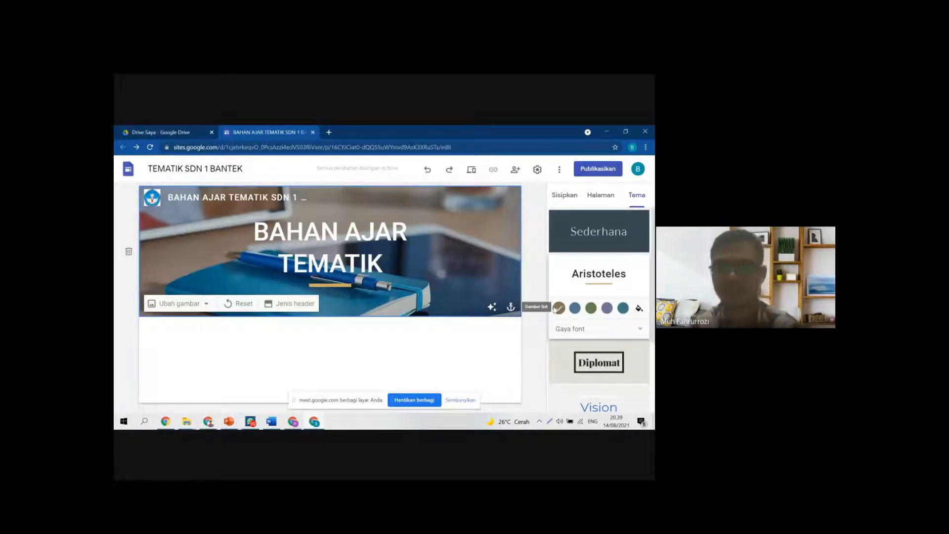
Step: Compare the Vision, Impresi, Rata, Sederhana and Diplomat themes on the titled header and reapply Aristoteles
{"action": "scroll", "coordinate": [579, 311], "scroll_direction": "down", "scroll_amount": 2}
{"action": "left_click", "coordinate": [600, 310]}
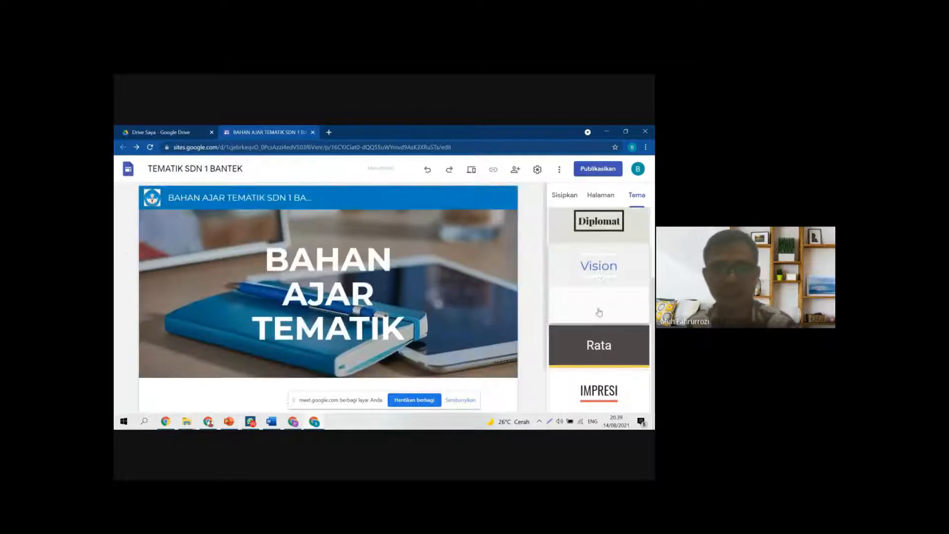
{"action": "left_click", "coordinate": [608, 385]}
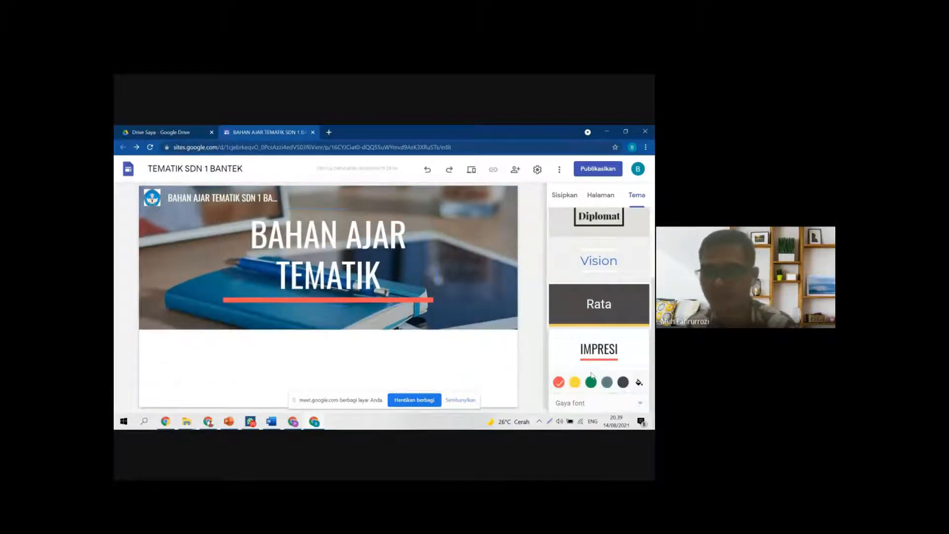
{"action": "left_click", "coordinate": [601, 303]}
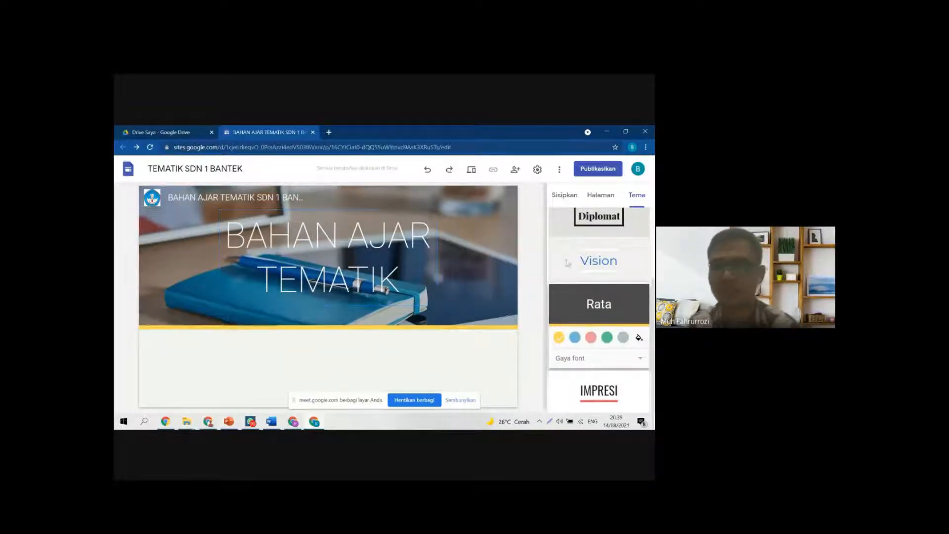
{"action": "left_click", "coordinate": [589, 260]}
{"action": "scroll", "coordinate": [596, 270], "scroll_direction": "up", "scroll_amount": 2}
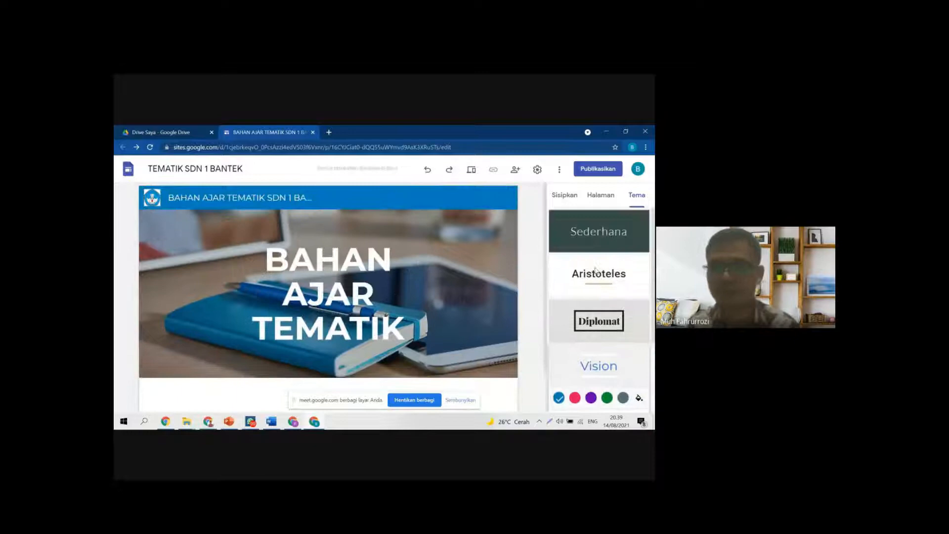
{"action": "left_click", "coordinate": [594, 221]}
{"action": "scroll", "coordinate": [603, 329], "scroll_direction": "down", "scroll_amount": 1}
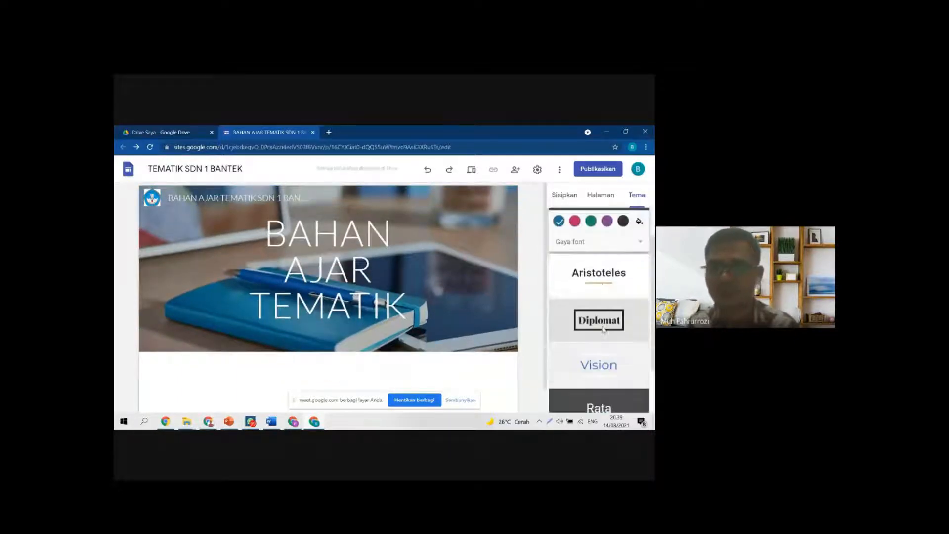
{"action": "left_click", "coordinate": [603, 328]}
{"action": "scroll", "coordinate": [608, 302], "scroll_direction": "up", "scroll_amount": 1}
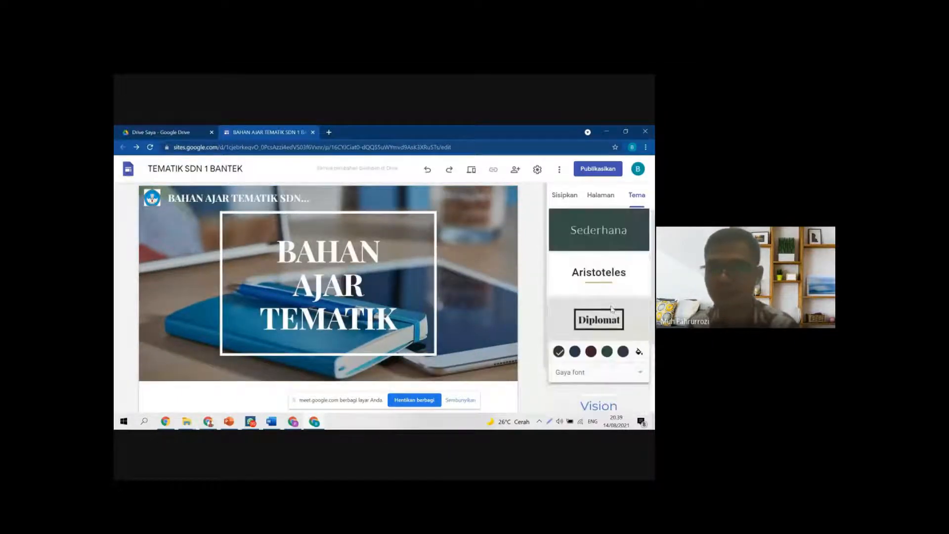
{"action": "scroll", "coordinate": [603, 297], "scroll_direction": "down", "scroll_amount": 2}
{"action": "scroll", "coordinate": [600, 291], "scroll_direction": "up", "scroll_amount": 2}
{"action": "left_click", "coordinate": [600, 292]}
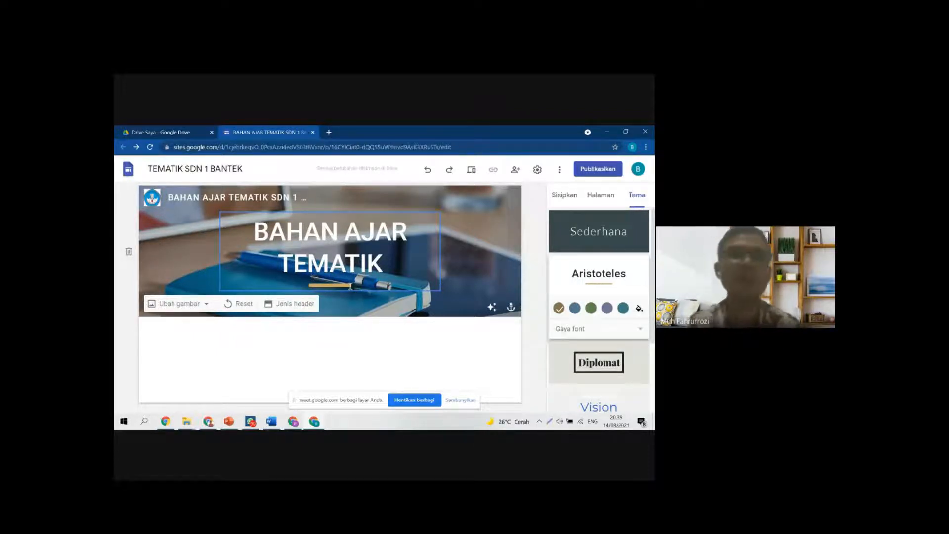
{"action": "left_click_drag", "start_coordinate": [267, 229], "coordinate": [408, 273]}
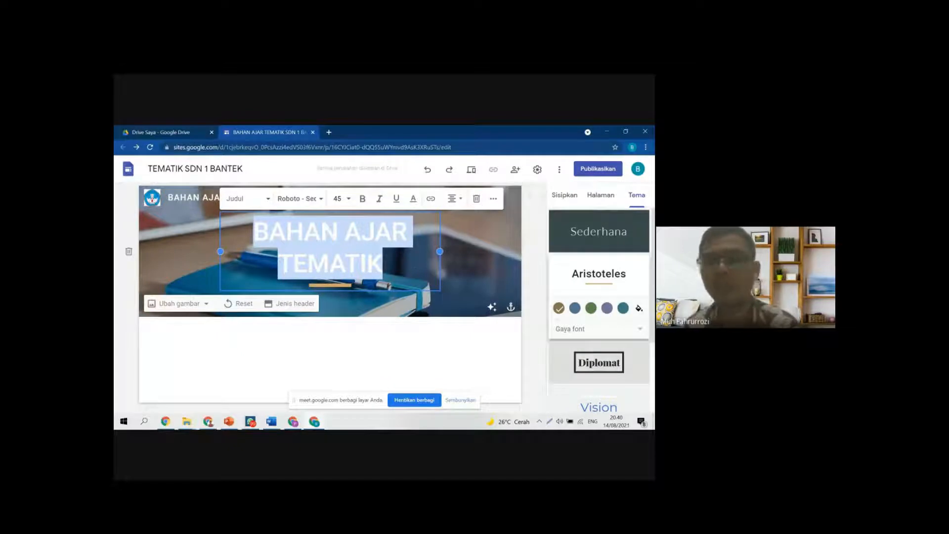
{"action": "left_click", "coordinate": [462, 273]}
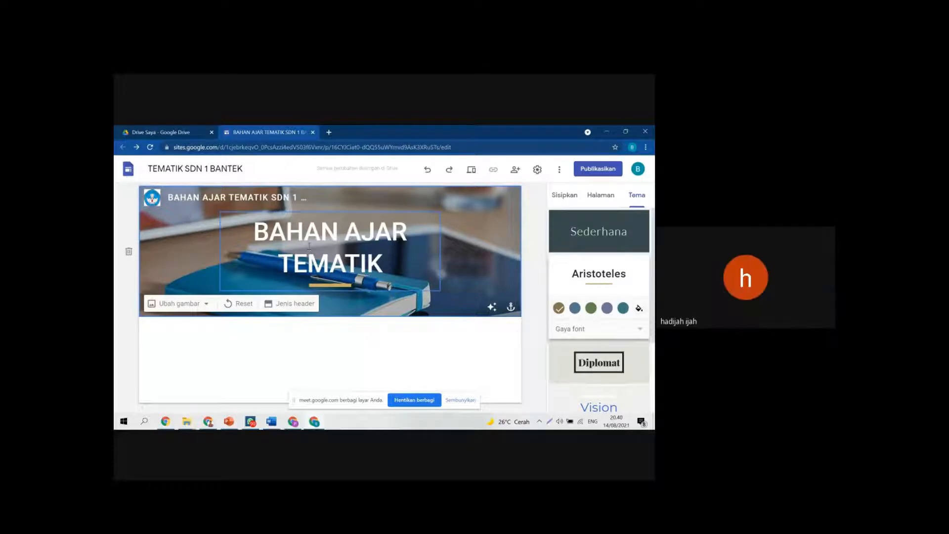
{"action": "left_click_drag", "start_coordinate": [258, 230], "coordinate": [468, 291]}
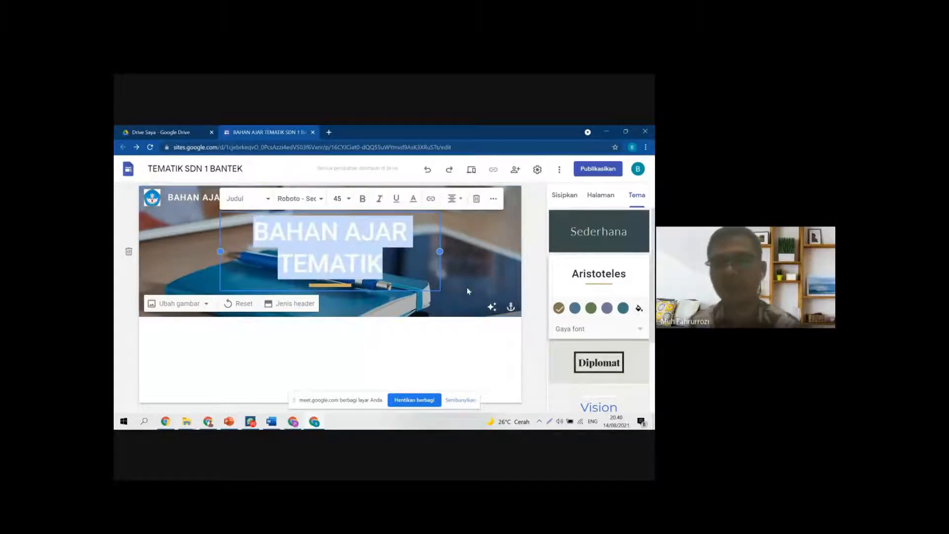
{"action": "left_click", "coordinate": [472, 271]}
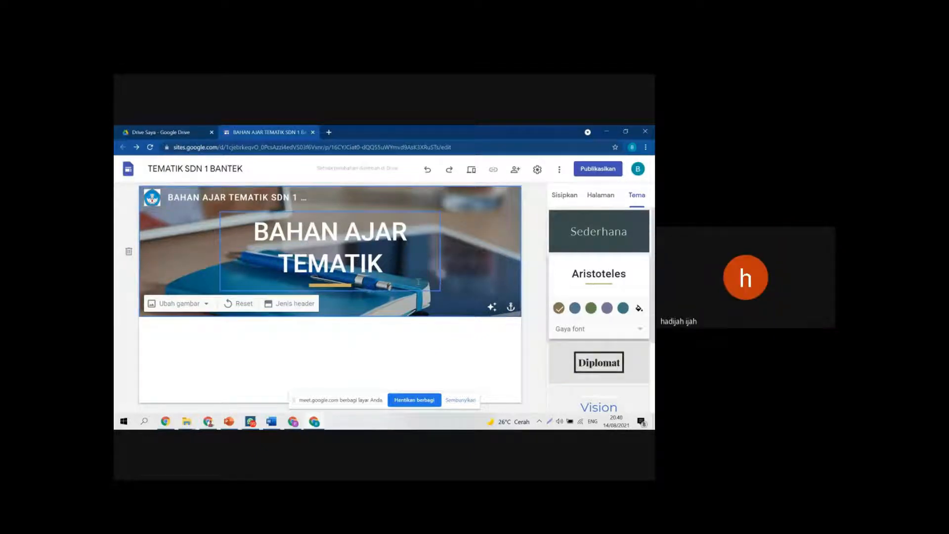
{"action": "left_click_drag", "start_coordinate": [270, 228], "coordinate": [390, 271]}
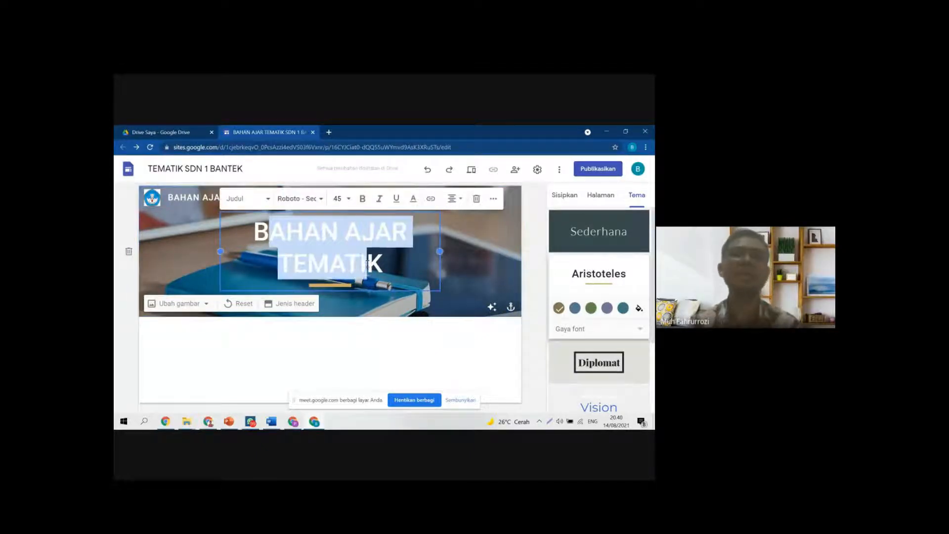
{"action": "left_click", "coordinate": [493, 271]}
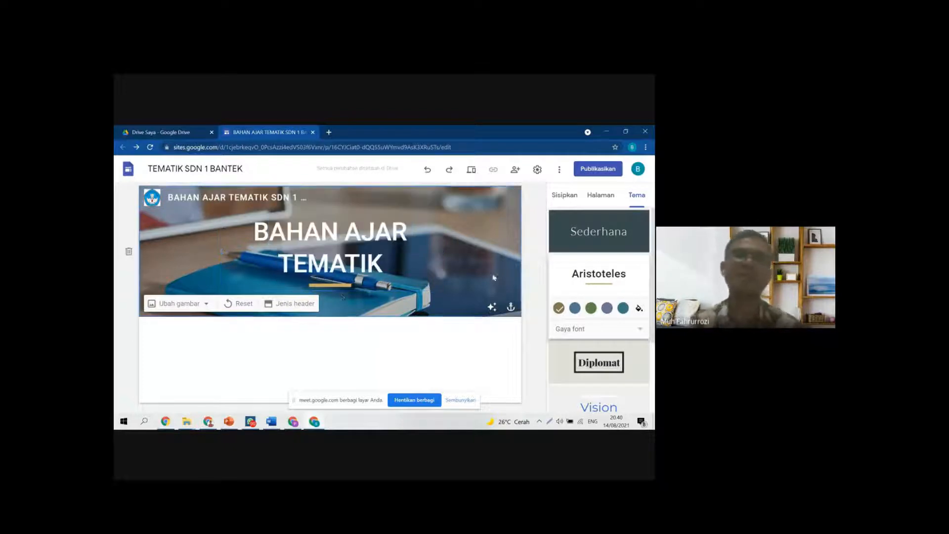
{"action": "left_click", "coordinate": [392, 272]}
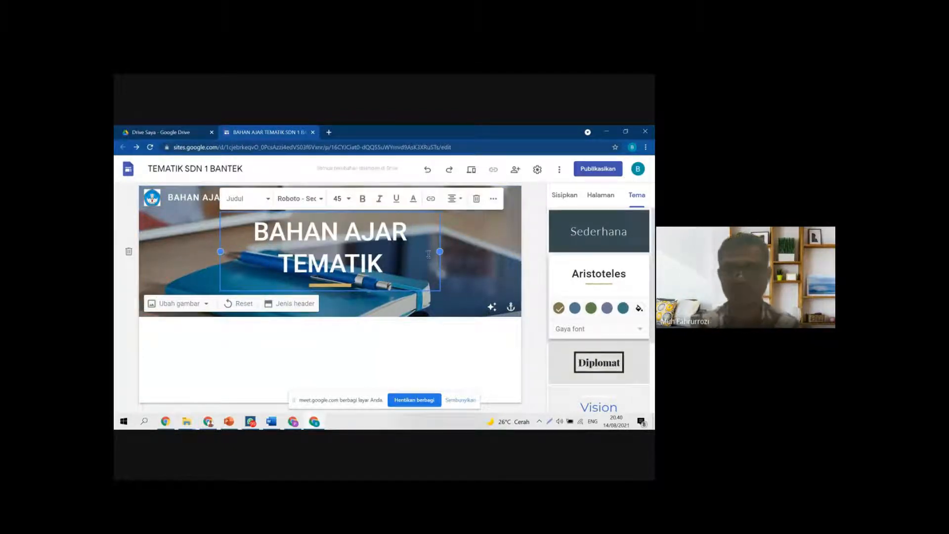
{"action": "left_click", "coordinate": [505, 275]}
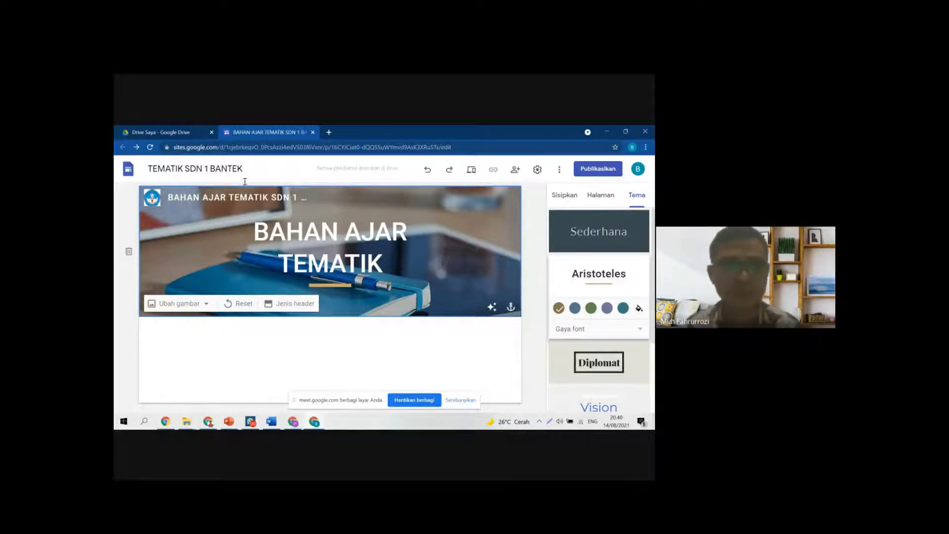
{"action": "left_click", "coordinate": [314, 423]}
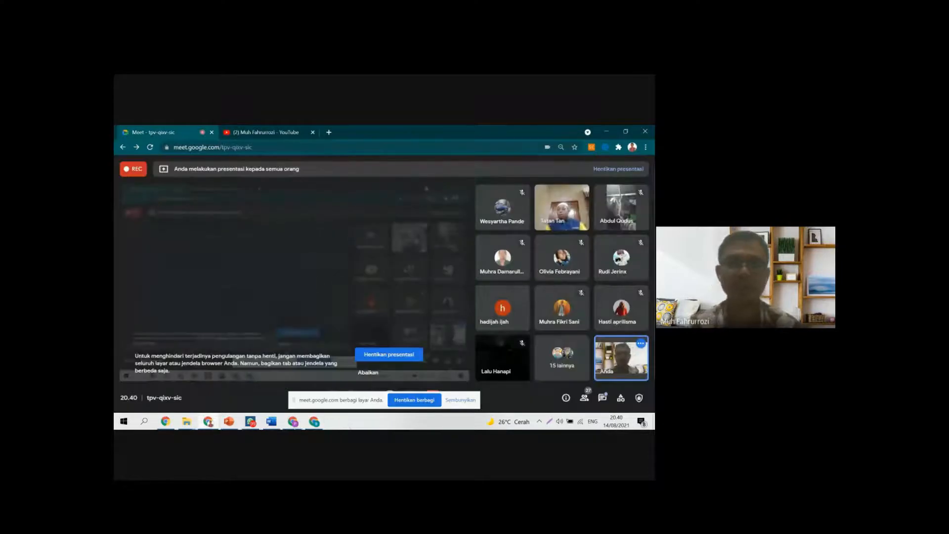
{"action": "left_click", "coordinate": [292, 421]}
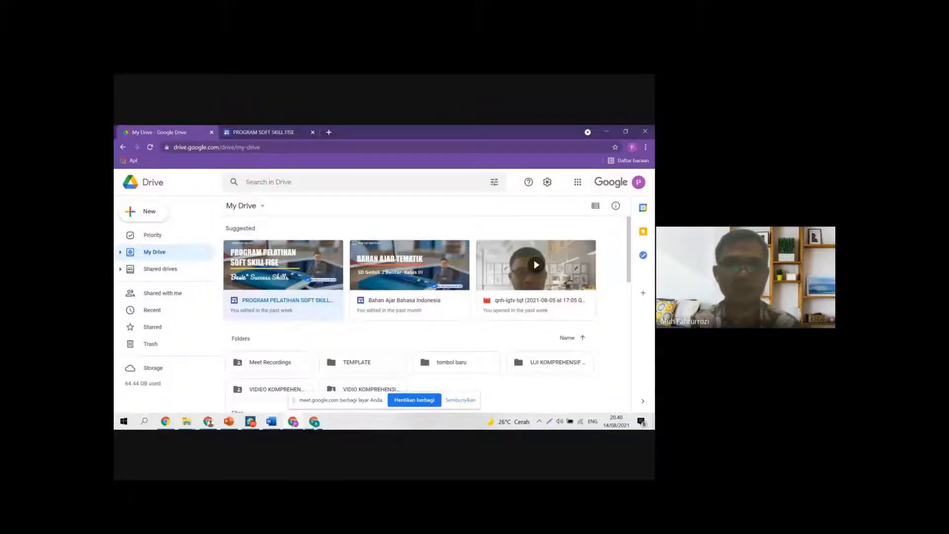
{"action": "left_click", "coordinate": [314, 421]}
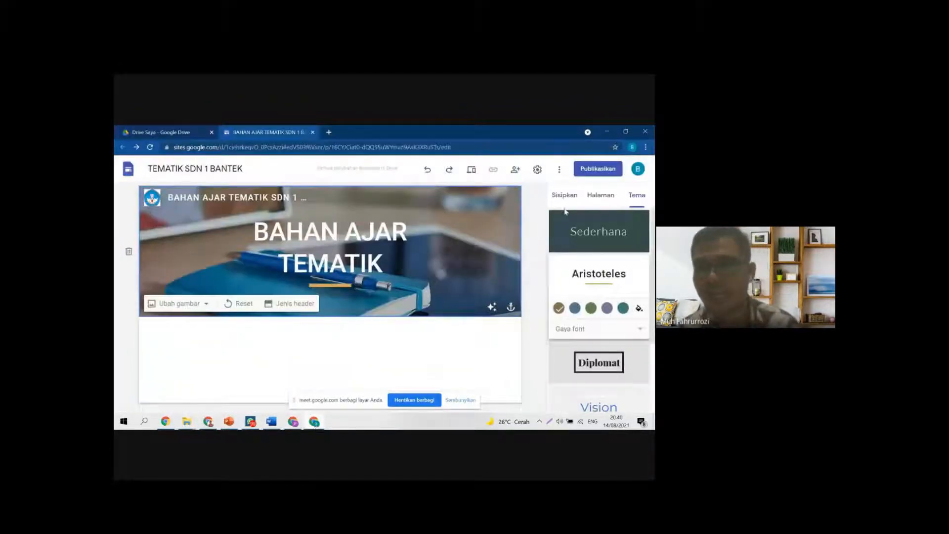
Step: Add a new page named "Tujuan" to the site
{"action": "left_click", "coordinate": [564, 197]}
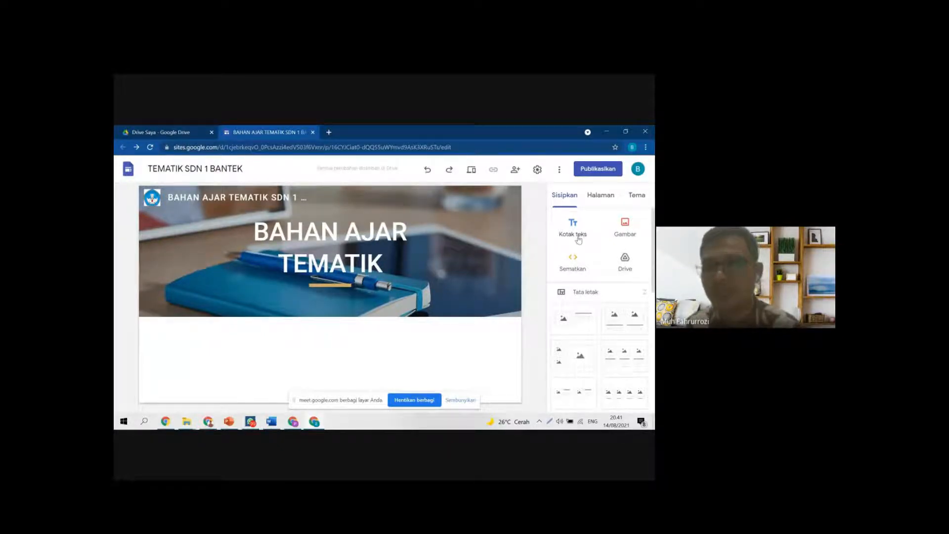
{"action": "left_click", "coordinate": [600, 198]}
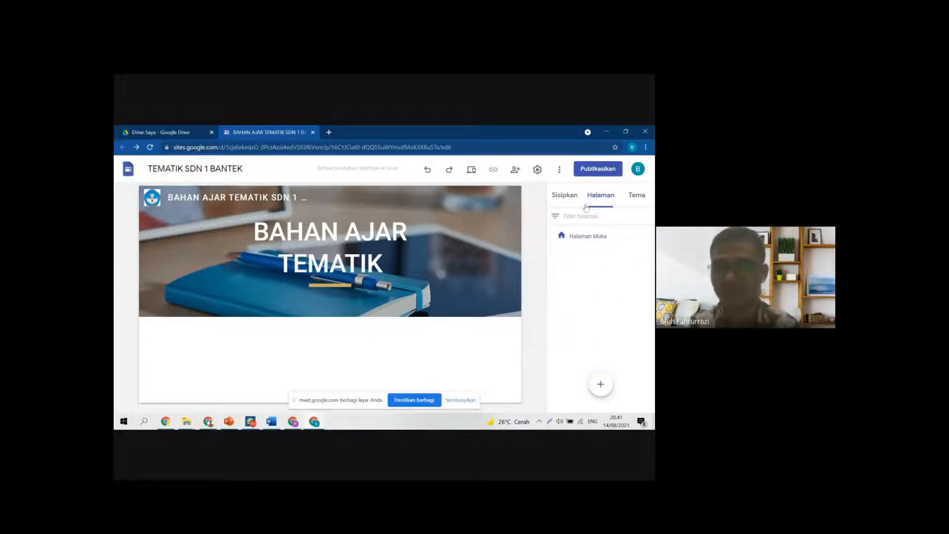
{"action": "mouse_move", "coordinate": [578, 235]}
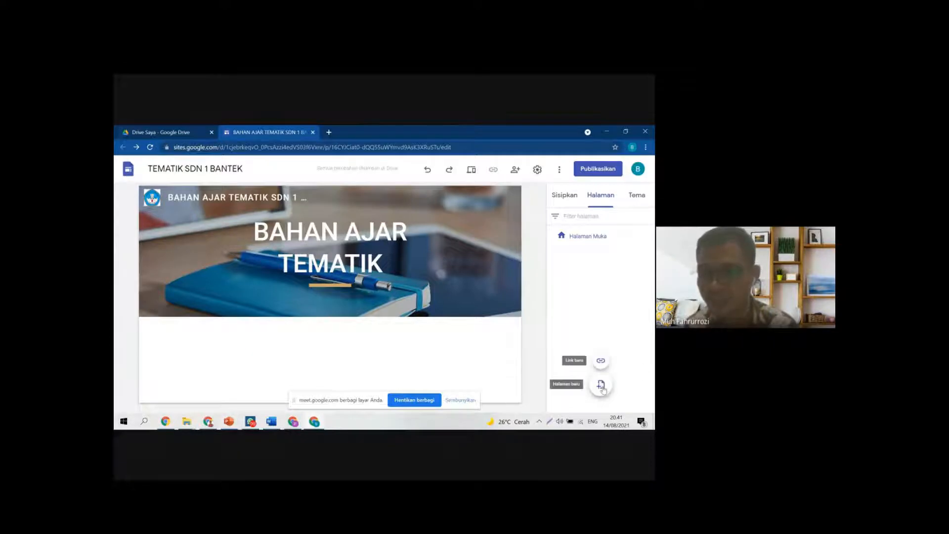
{"action": "left_click", "coordinate": [602, 388]}
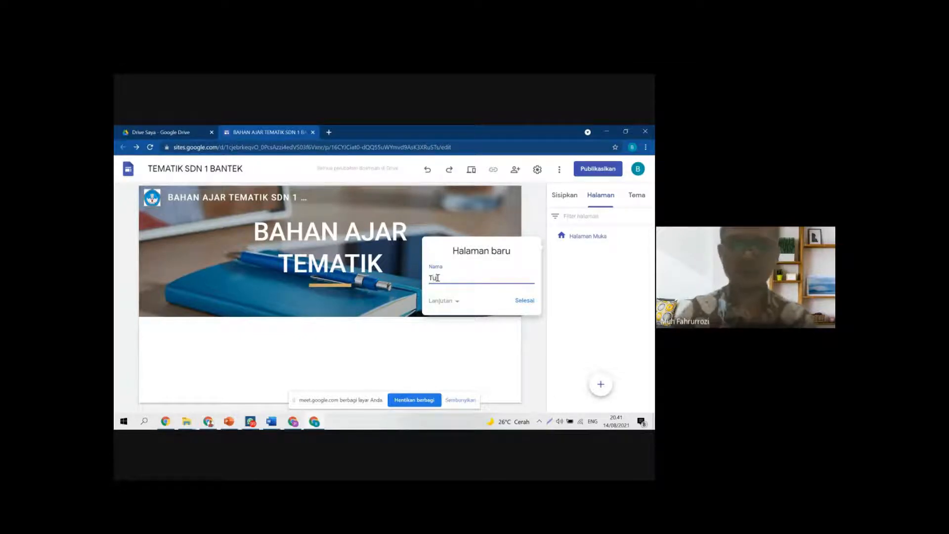
{"action": "type", "text": "Tujuan"}
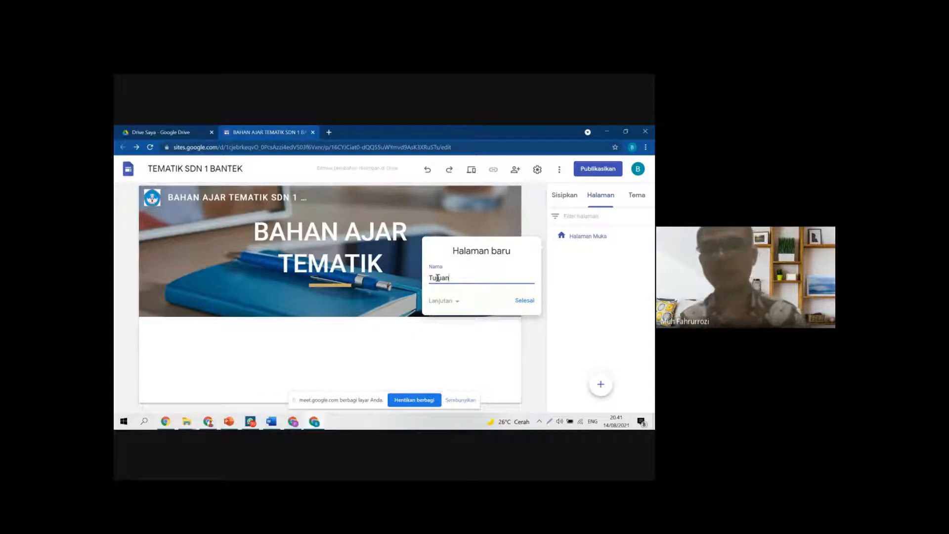
{"action": "left_click", "coordinate": [525, 302]}
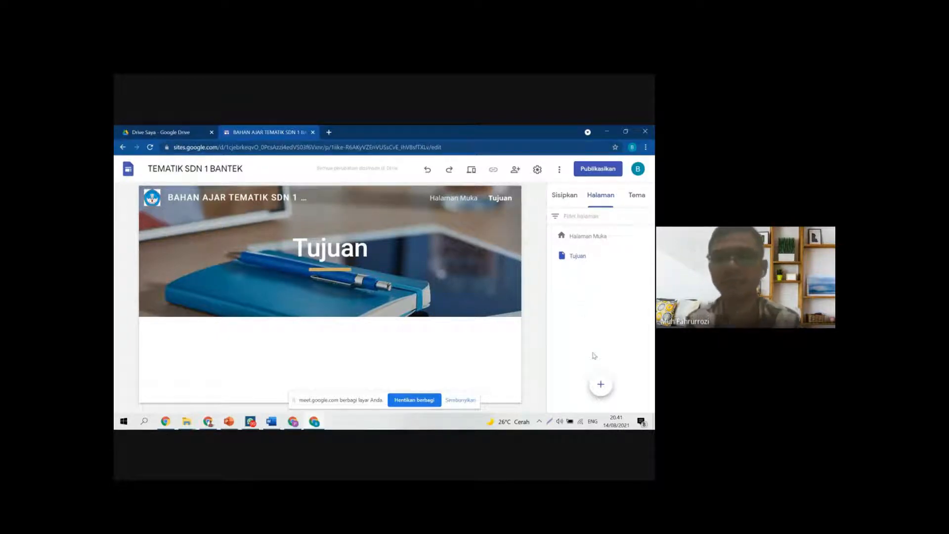
Step: Add two more pages to the site, named "Materi" and "Video"
{"action": "left_click", "coordinate": [602, 392]}
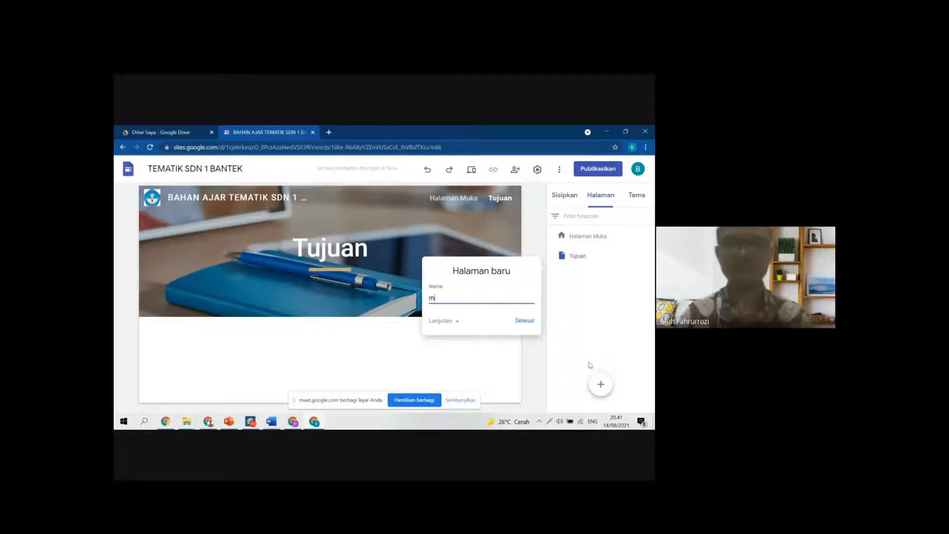
{"action": "type", "text": "Mat"}
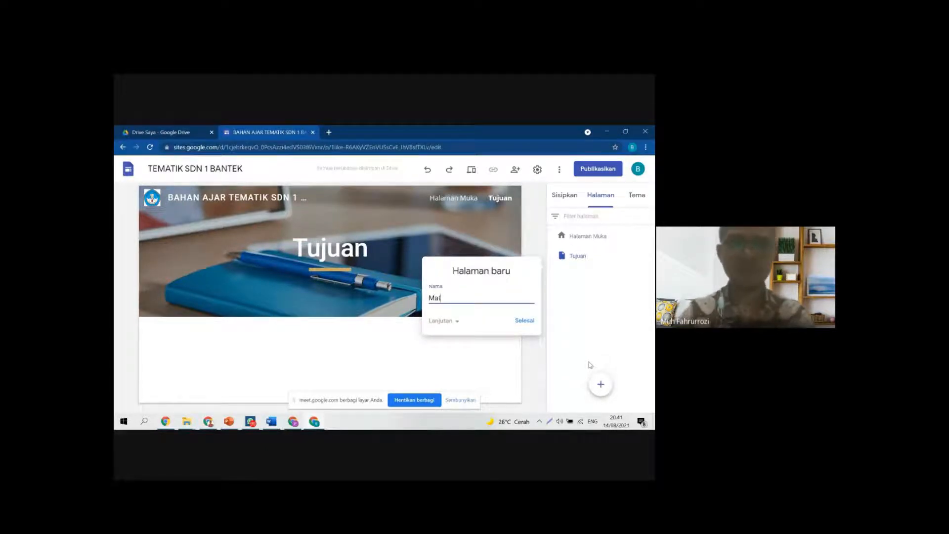
{"action": "type", "text": "eri"}
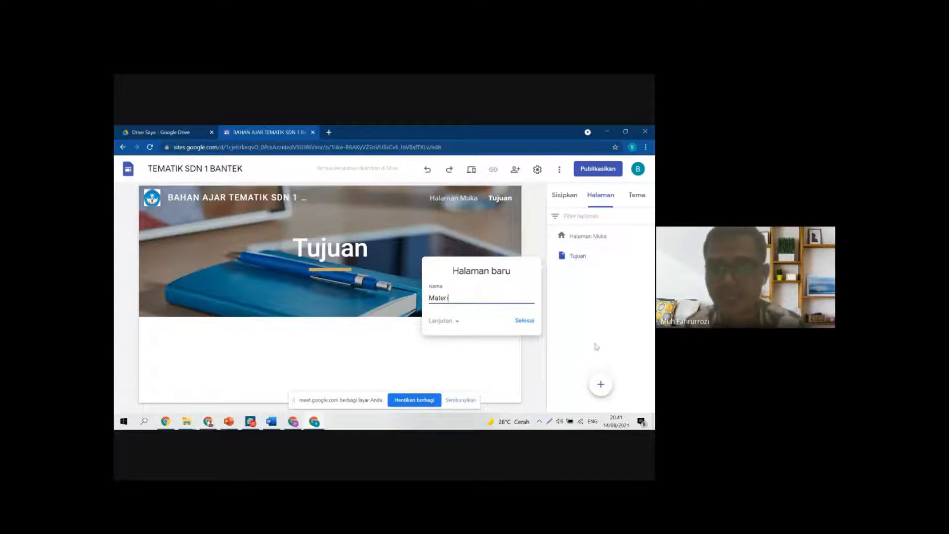
{"action": "left_click", "coordinate": [523, 326]}
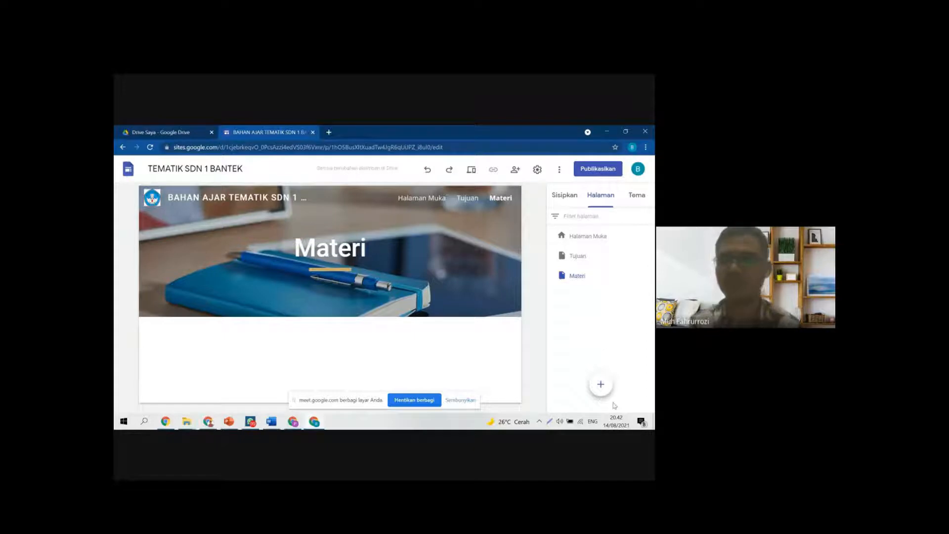
{"action": "left_click", "coordinate": [601, 387]}
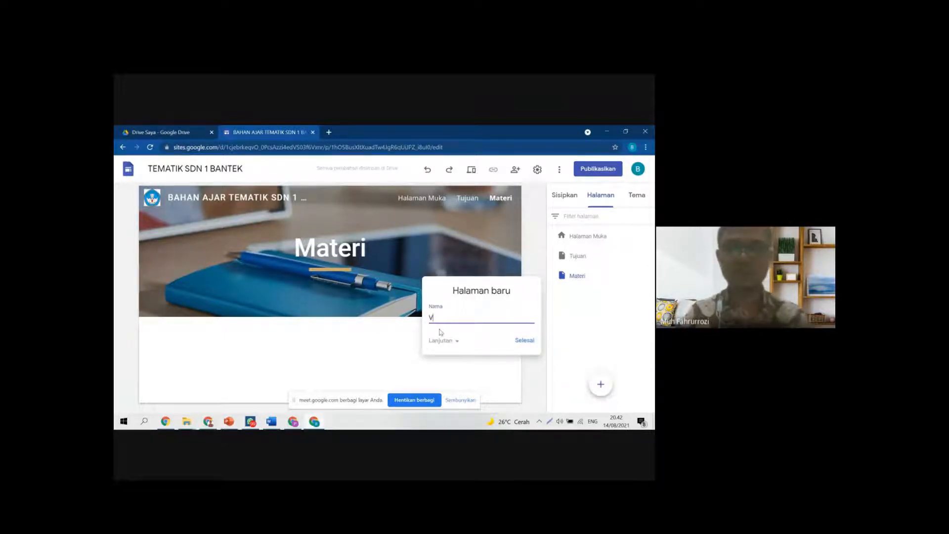
{"action": "type", "text": "Video"}
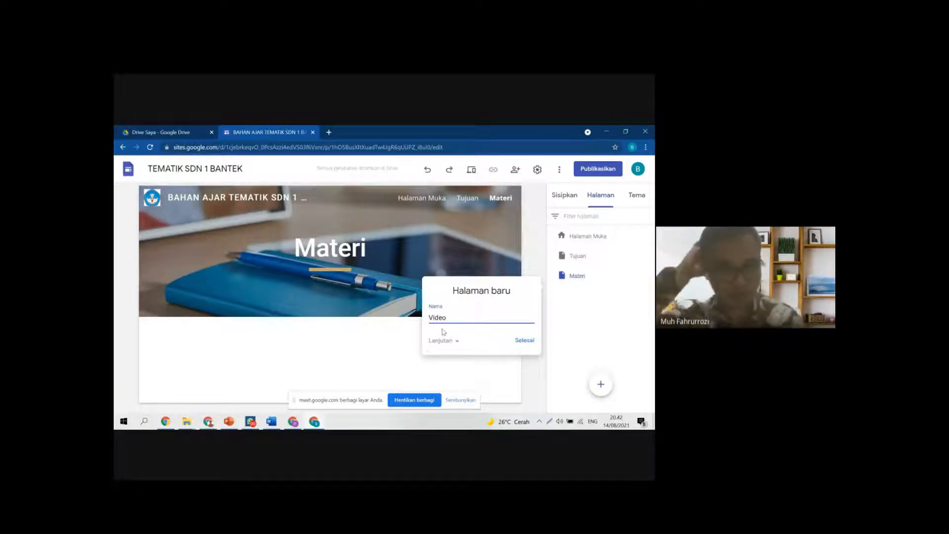
{"action": "left_click", "coordinate": [523, 341]}
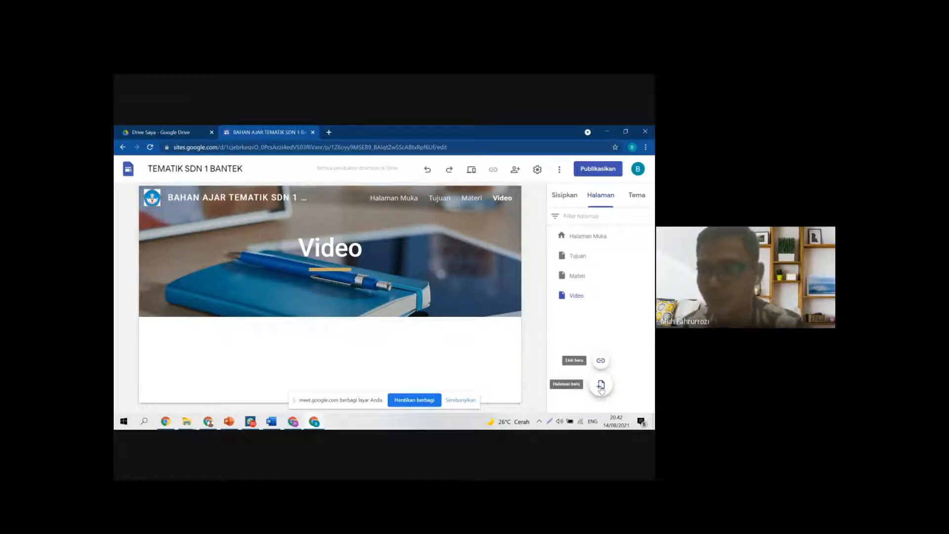
Step: Add two further pages after Video, named "Simulasi" and "Evaluasi"
{"action": "left_click", "coordinate": [601, 387]}
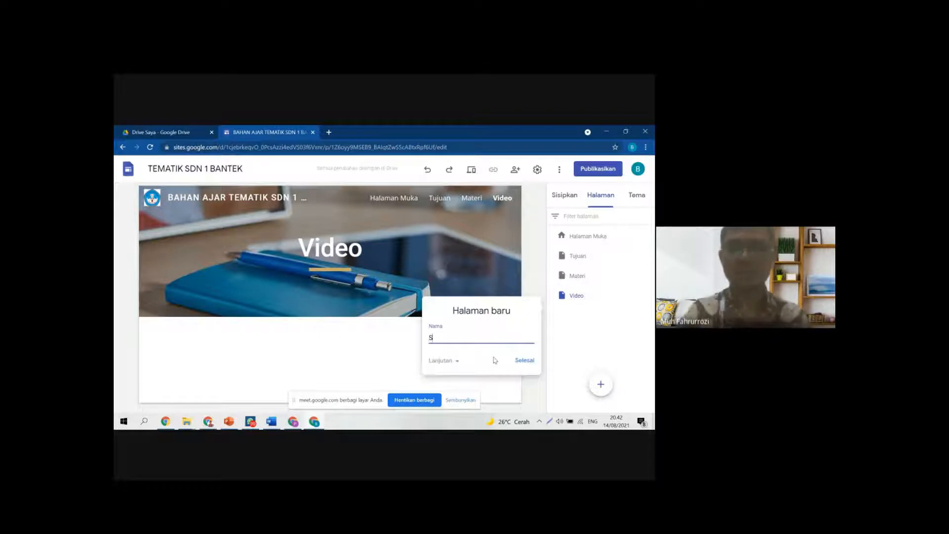
{"action": "type", "text": "Simulasi"}
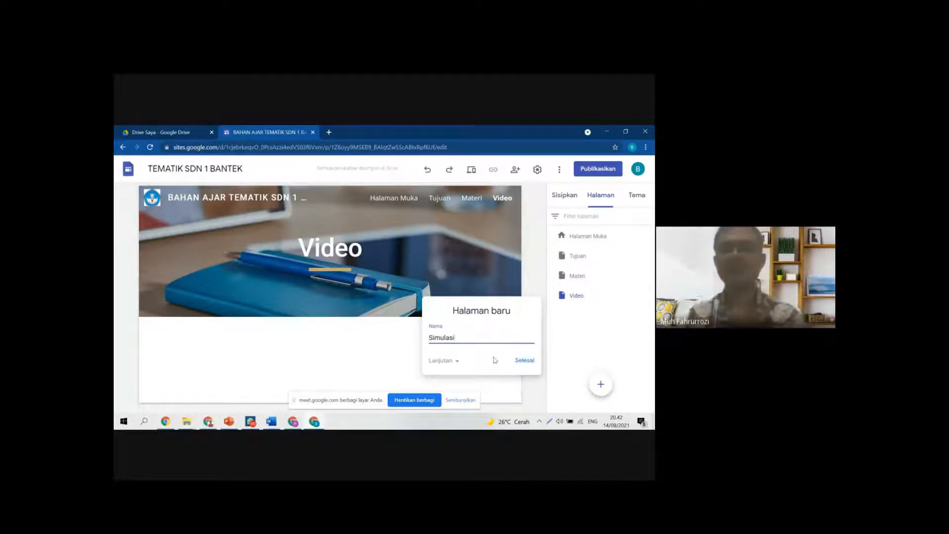
{"action": "left_click", "coordinate": [524, 361]}
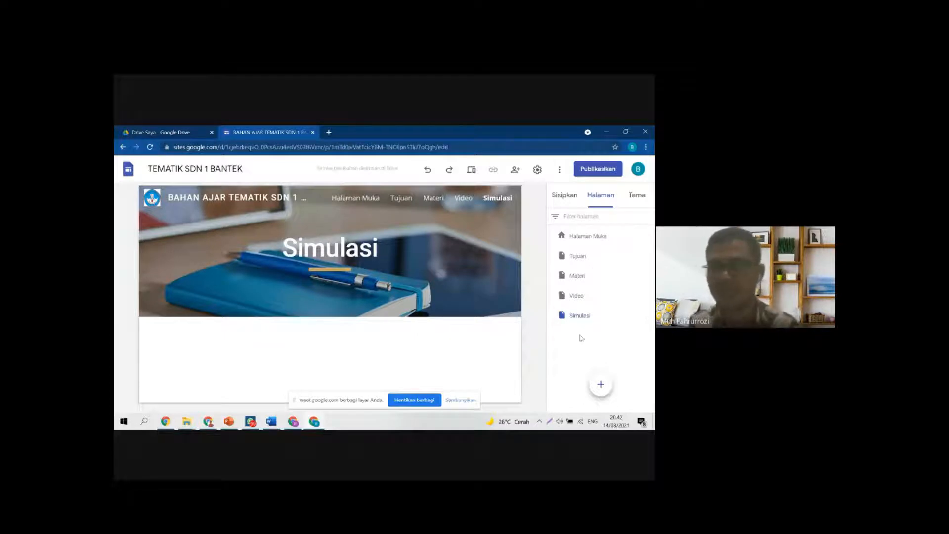
{"action": "left_click", "coordinate": [600, 384]}
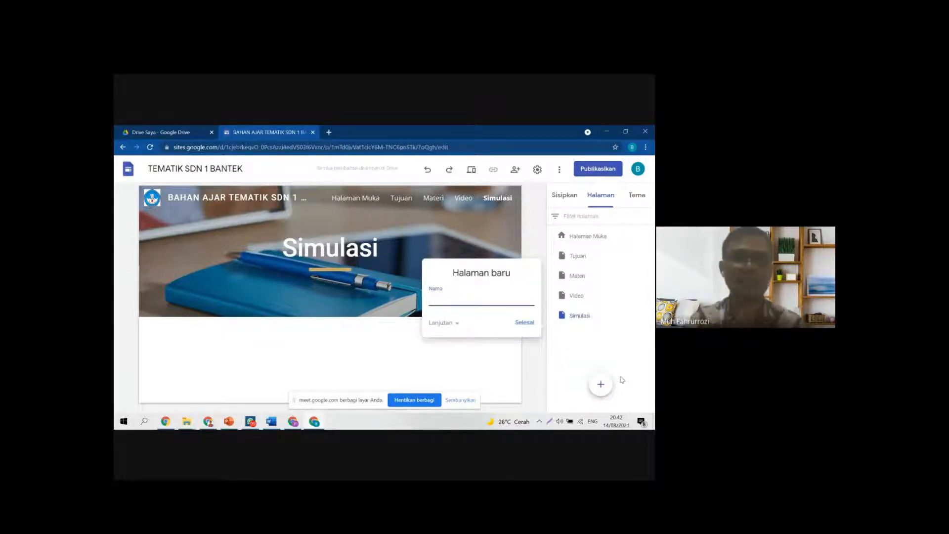
{"action": "type", "text": "Evaluasi"}
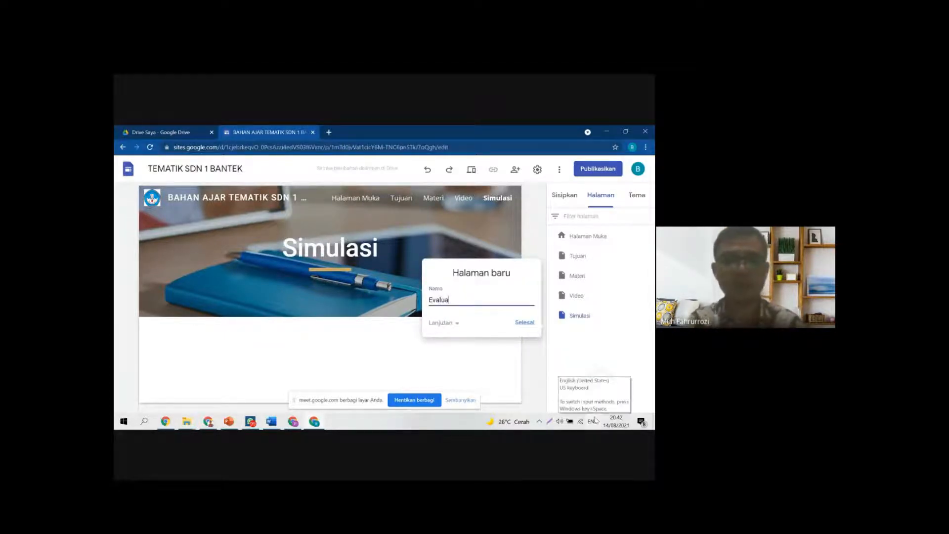
{"action": "left_click", "coordinate": [525, 322]}
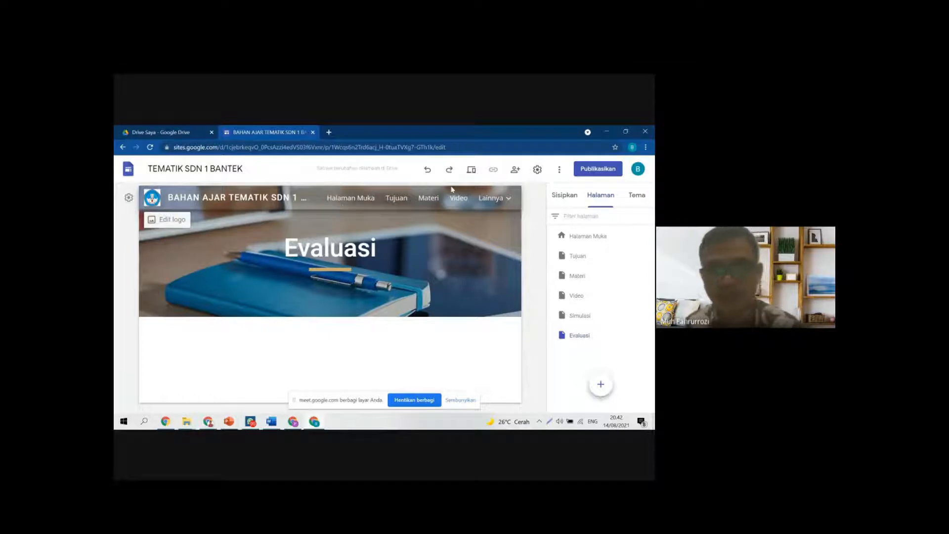
Step: Switch the site to the Impresi theme and return to the list of pages
{"action": "left_click", "coordinate": [508, 198]}
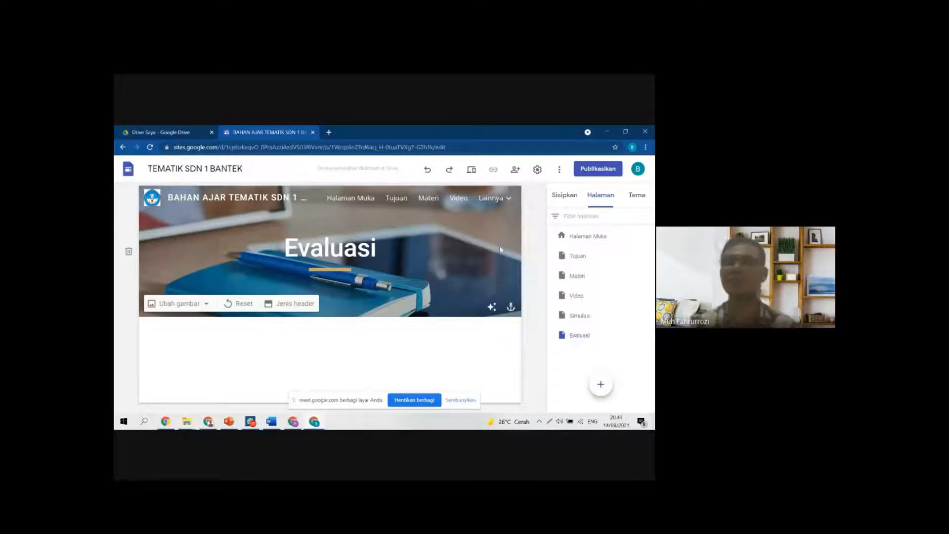
{"action": "left_click", "coordinate": [564, 195]}
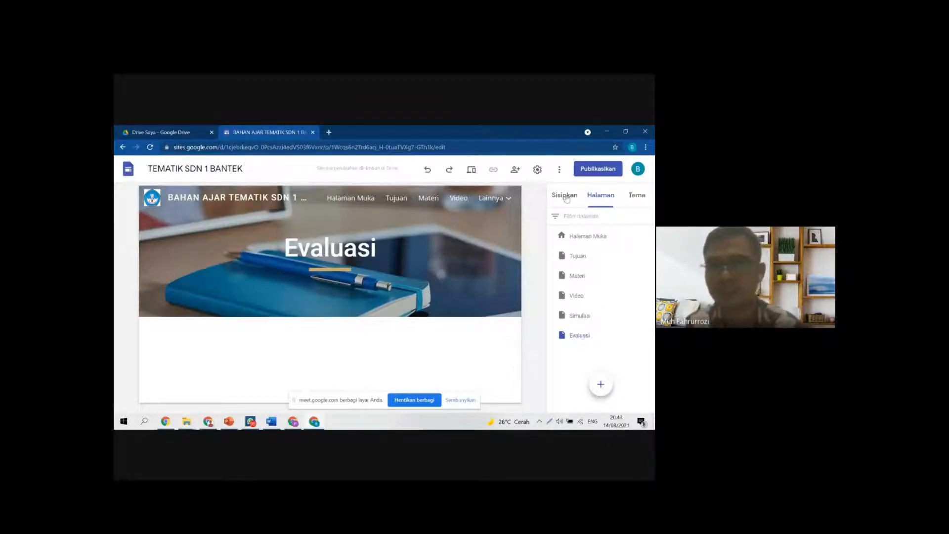
{"action": "left_click", "coordinate": [637, 195]}
{"action": "scroll", "coordinate": [609, 346], "scroll_direction": "down", "scroll_amount": 3}
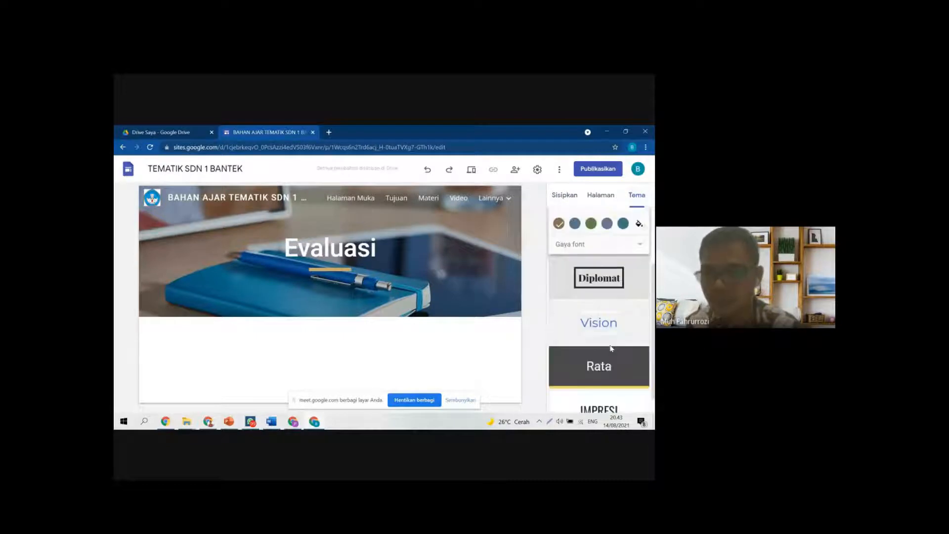
{"action": "left_click", "coordinate": [607, 390]}
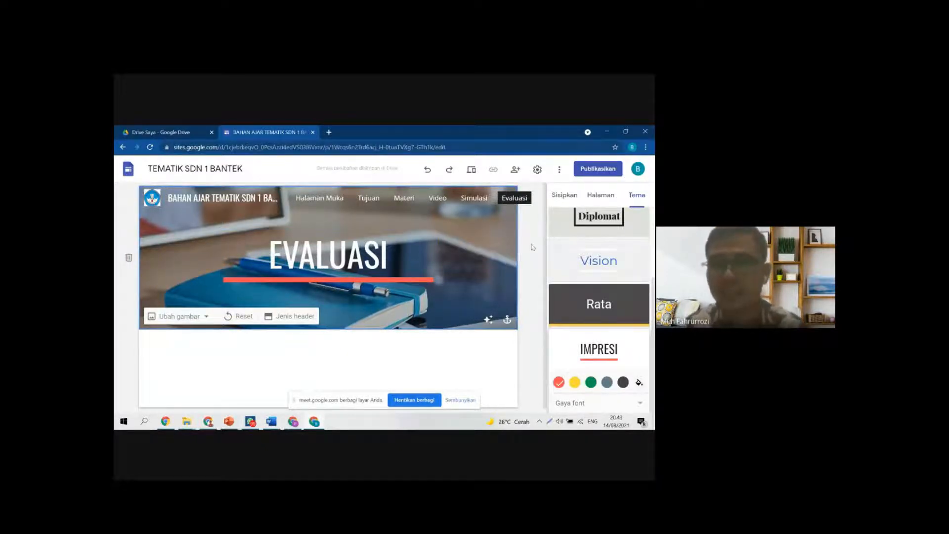
{"action": "left_click", "coordinate": [598, 196]}
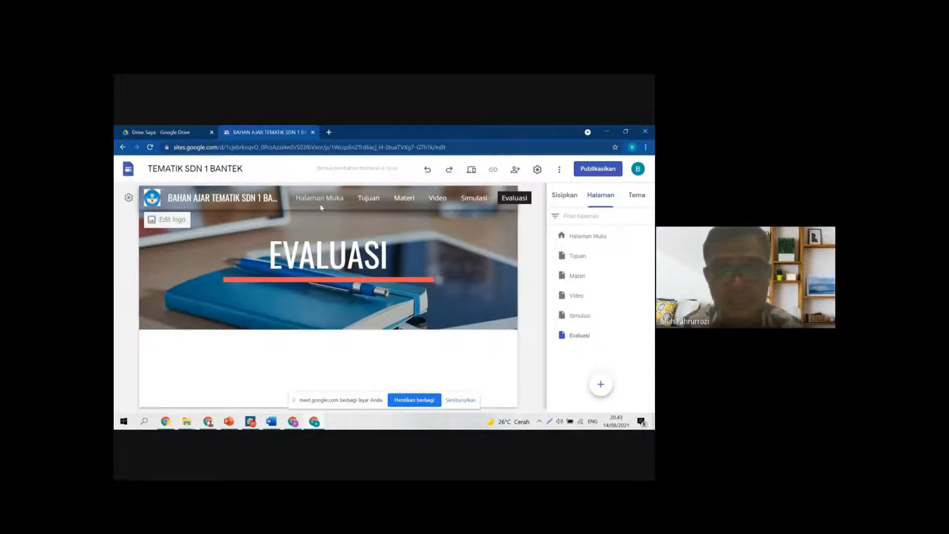
Step: Open the Tujuan page from the site's navigation and highlight its header title text
{"action": "left_click", "coordinate": [369, 198]}
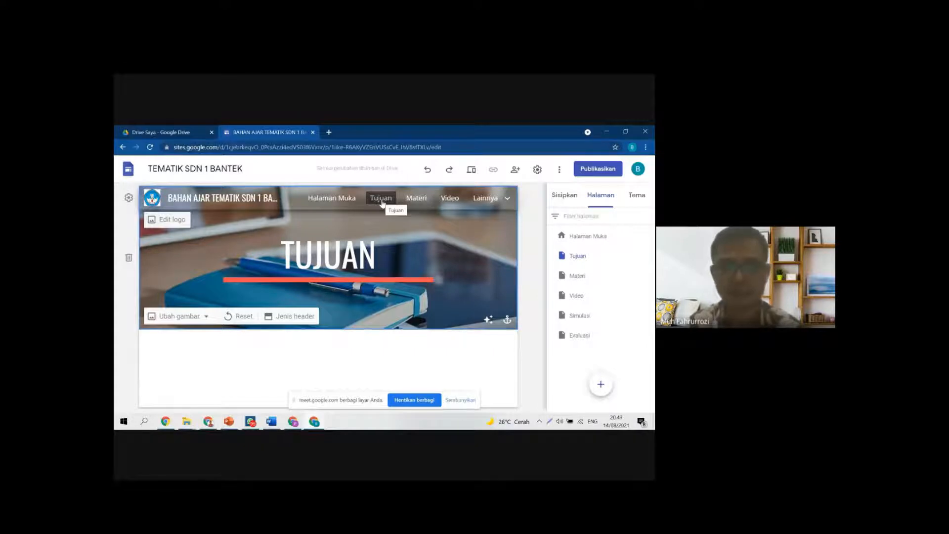
{"action": "left_click", "coordinate": [382, 203]}
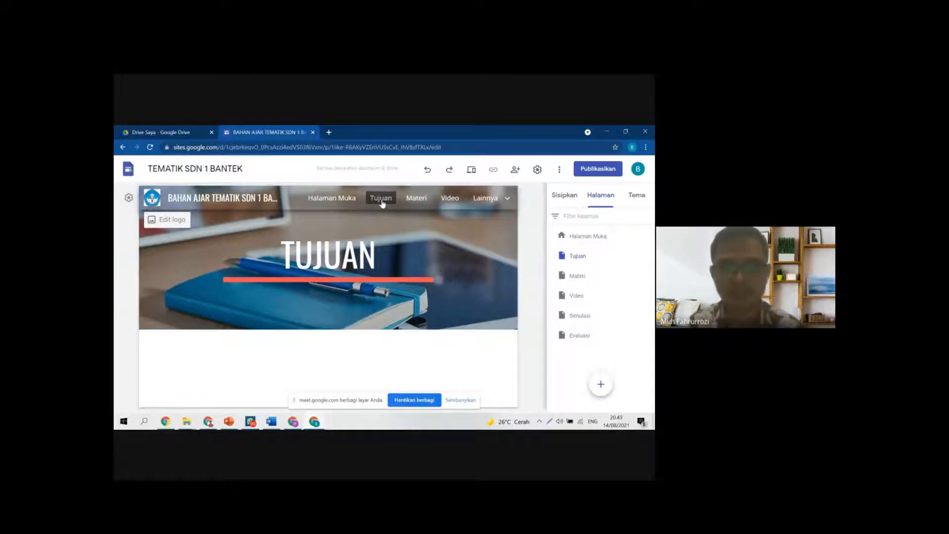
{"action": "double_click", "coordinate": [382, 203]}
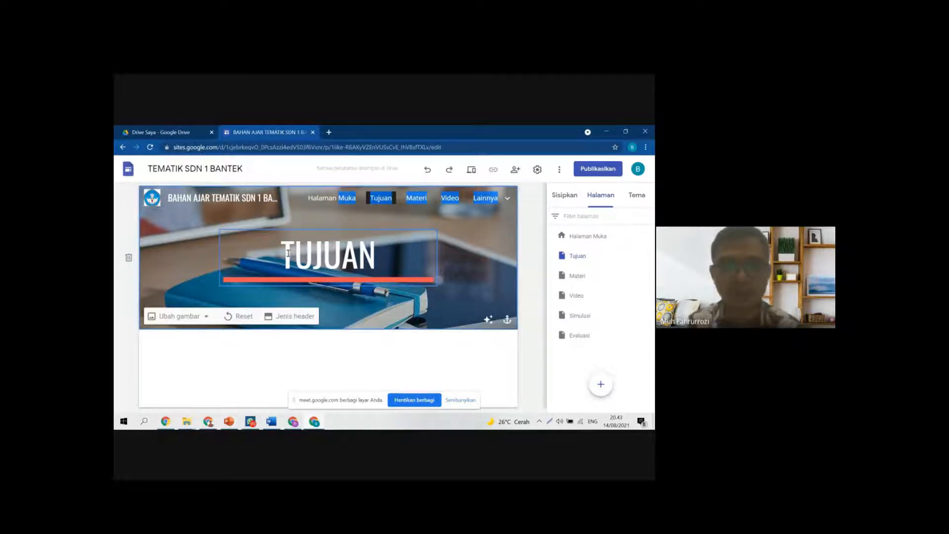
{"action": "left_click_drag", "start_coordinate": [284, 253], "coordinate": [383, 253]}
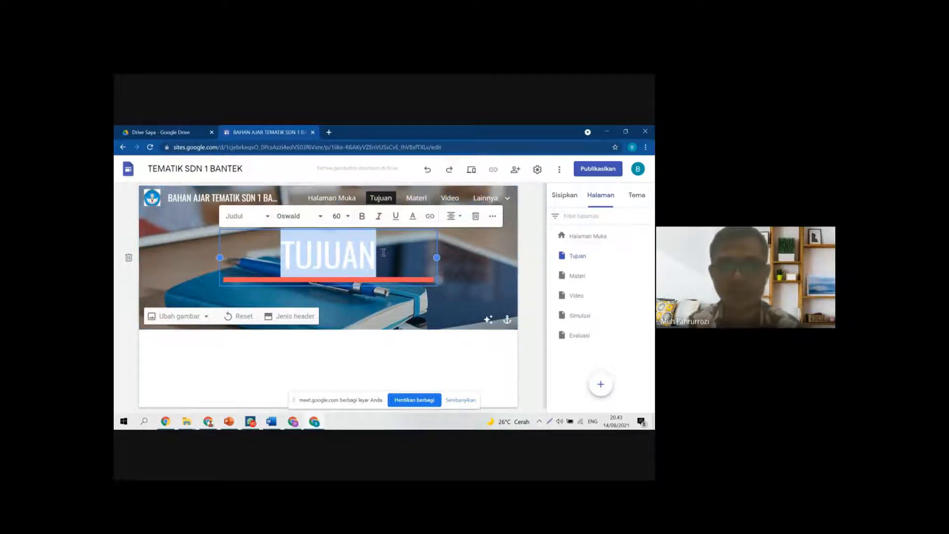
{"action": "left_click", "coordinate": [439, 280]}
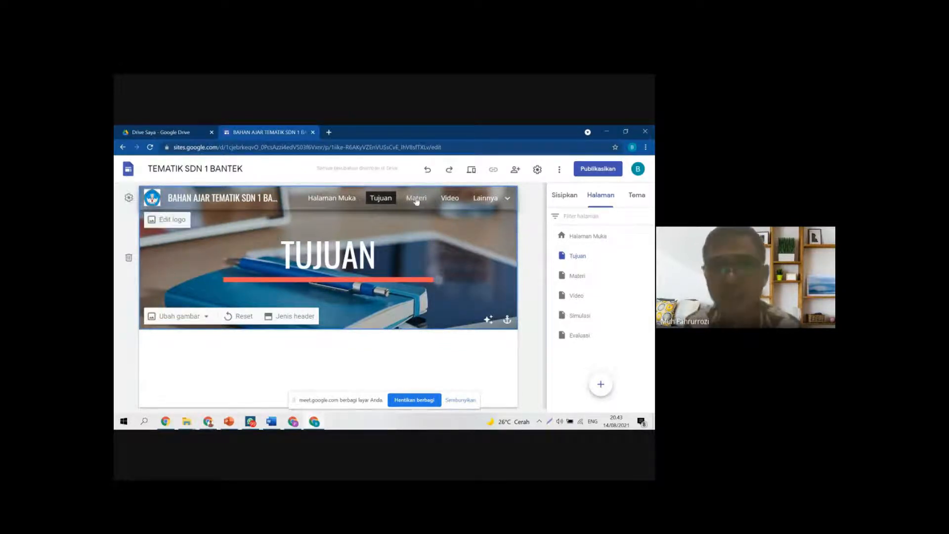
{"action": "left_click", "coordinate": [486, 198]}
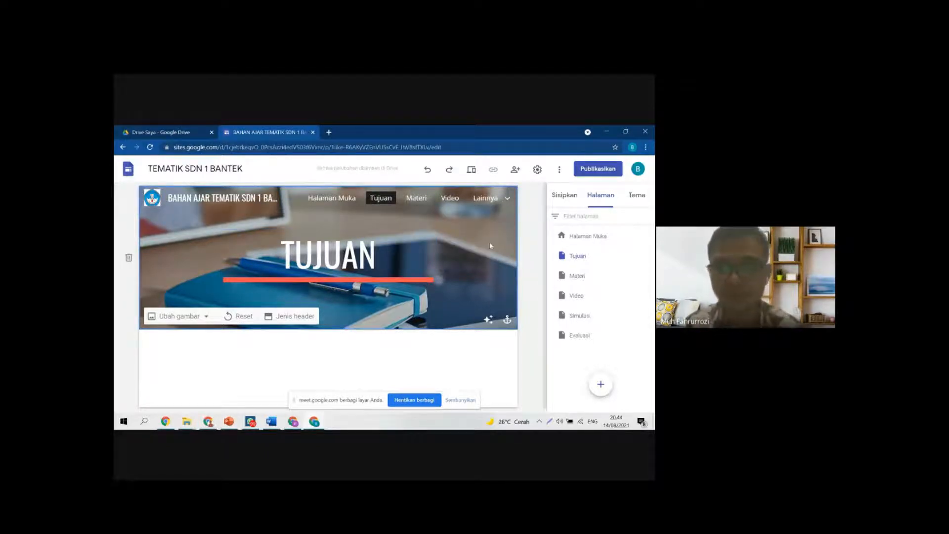
{"action": "key", "text": "ctrl+minus"}
{"action": "key", "text": "ctrl+minus"}
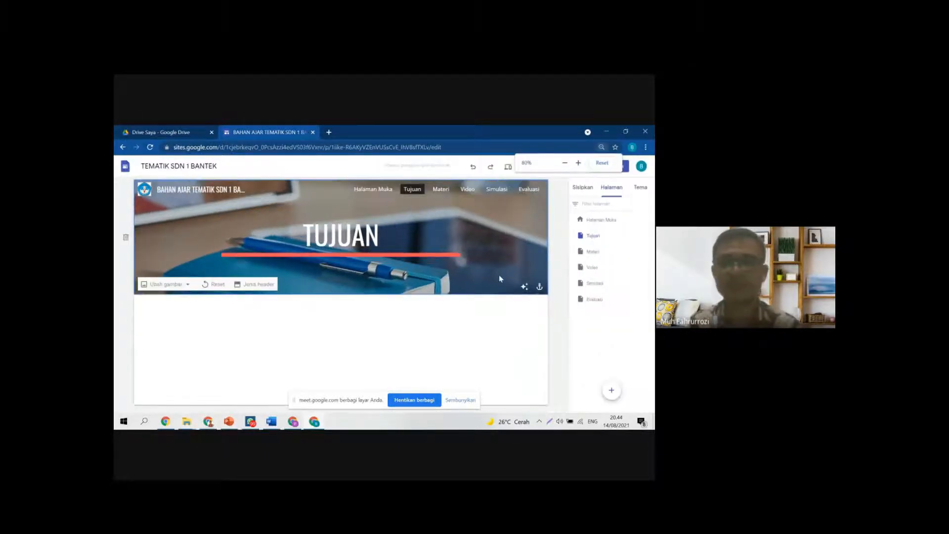
{"action": "key", "text": "ctrl+plus"}
{"action": "key", "text": "ctrl+plus"}
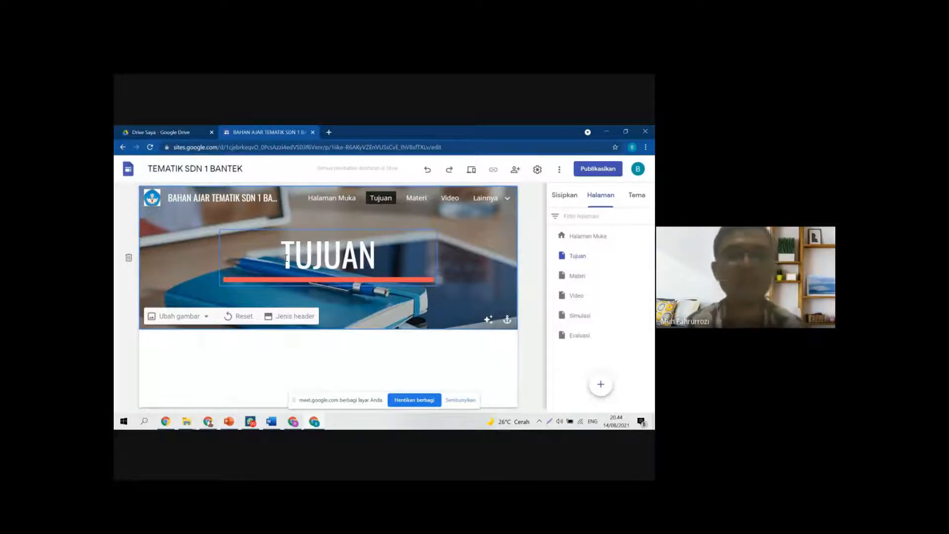
Step: Link the TUJUAN header title to the site's Halaman Muka page and apply the link
{"action": "left_click_drag", "start_coordinate": [274, 255], "coordinate": [402, 264]}
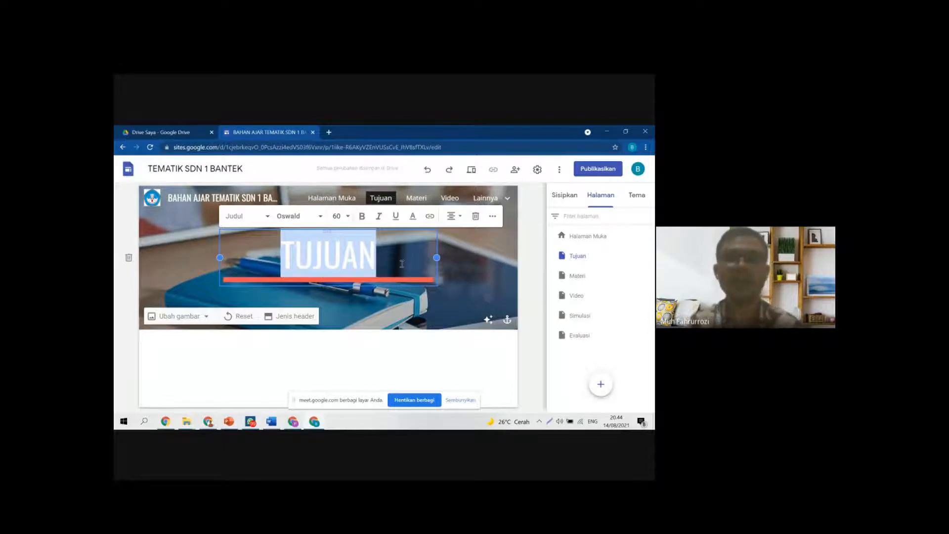
{"action": "left_click", "coordinate": [430, 217]}
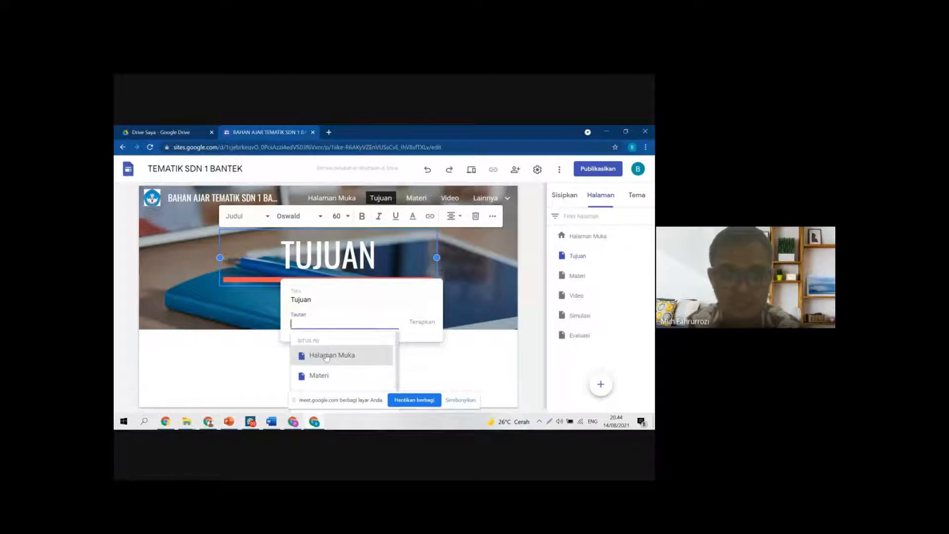
{"action": "left_click", "coordinate": [326, 356]}
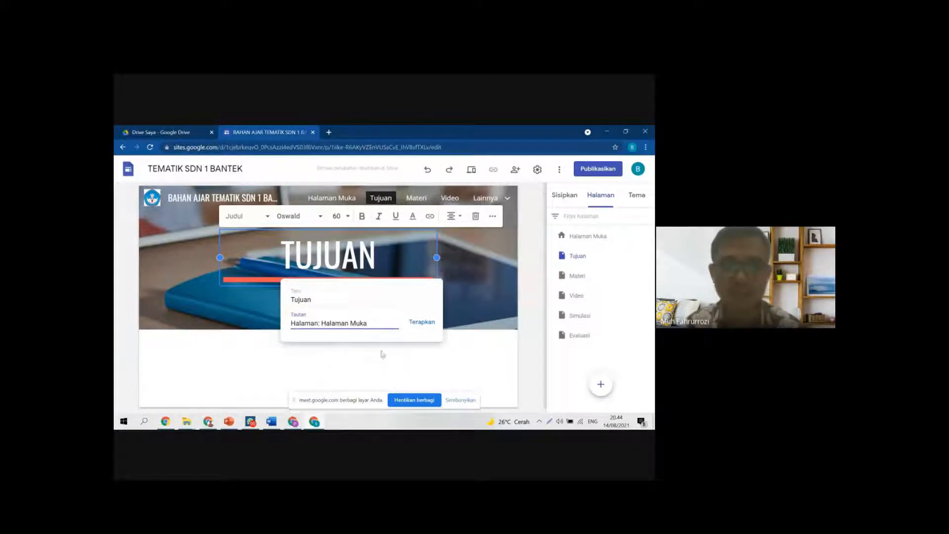
{"action": "left_click", "coordinate": [420, 322]}
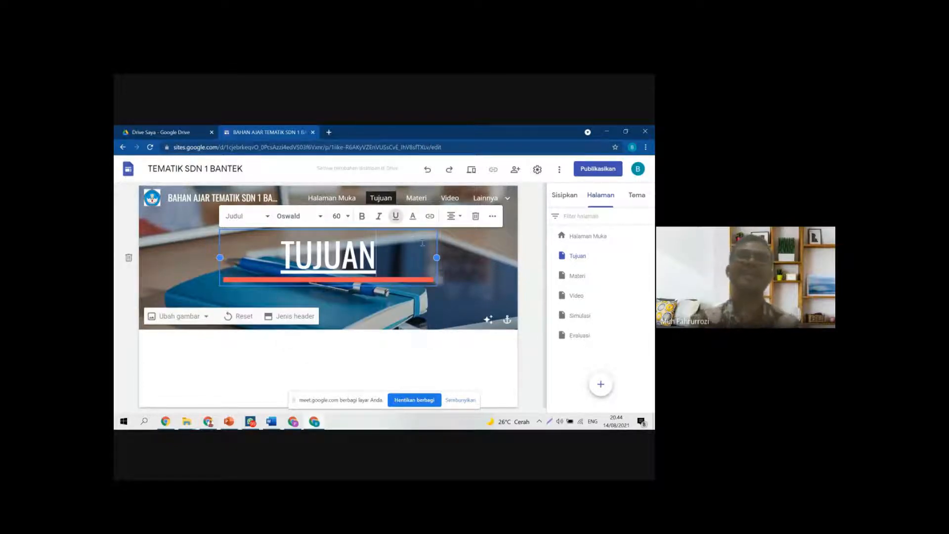
Step: Open the Materi page and link its header title to the Halaman Muka page
{"action": "left_click", "coordinate": [417, 199]}
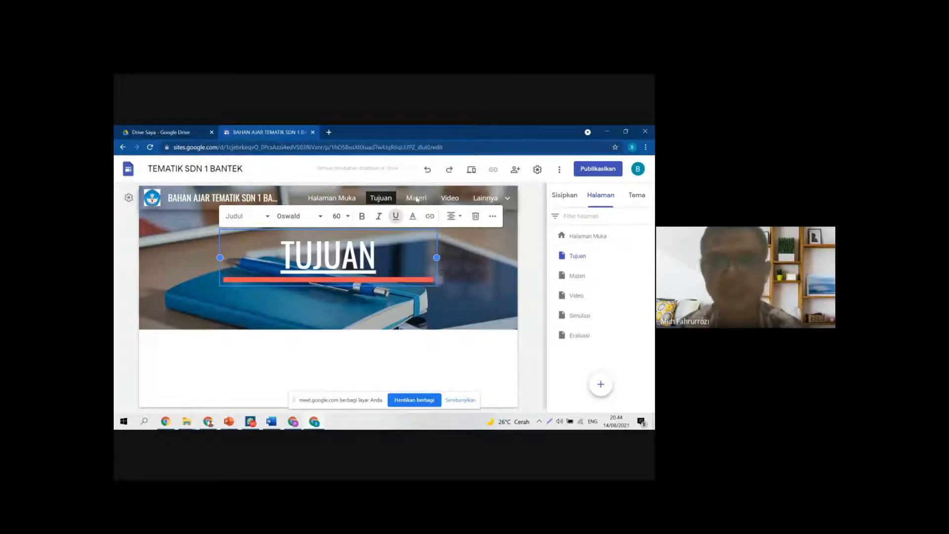
{"action": "left_click_drag", "start_coordinate": [278, 258], "coordinate": [411, 263]}
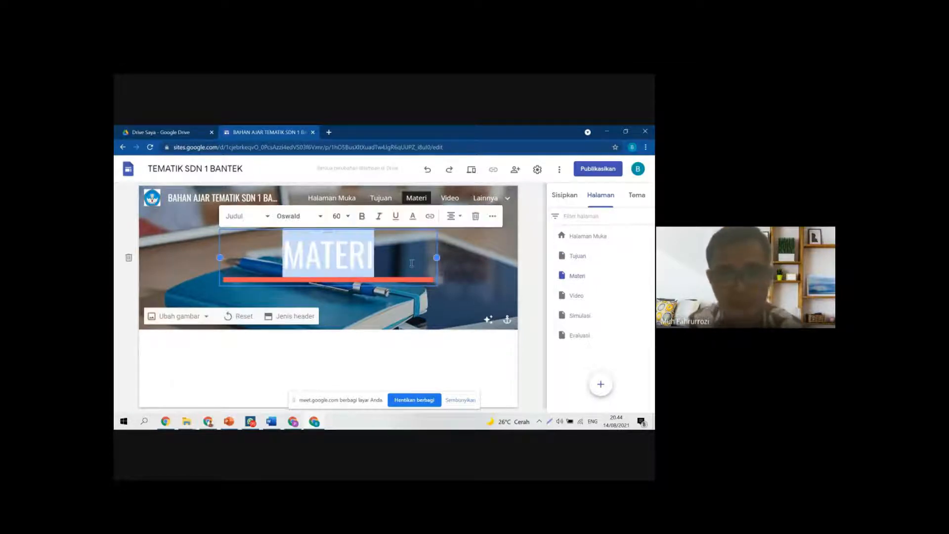
{"action": "left_click", "coordinate": [431, 217]}
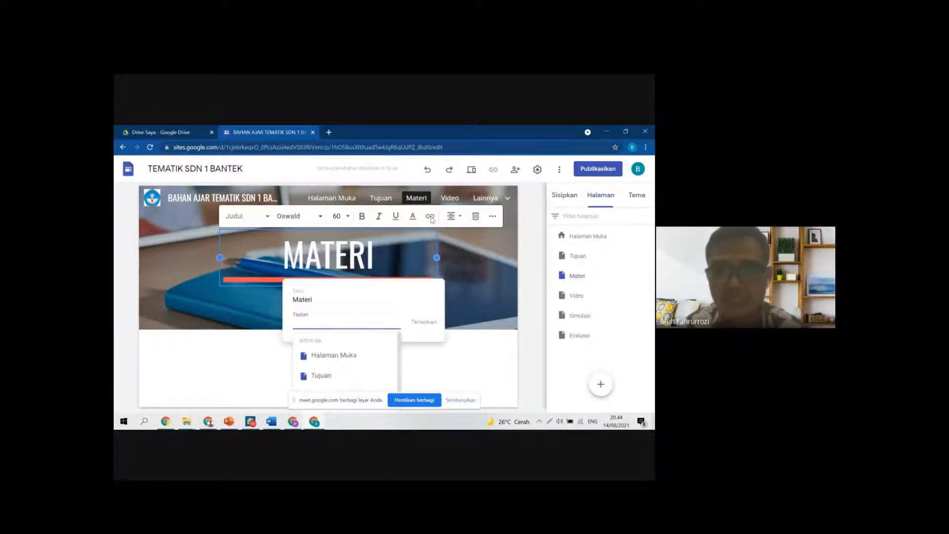
{"action": "left_click", "coordinate": [326, 361]}
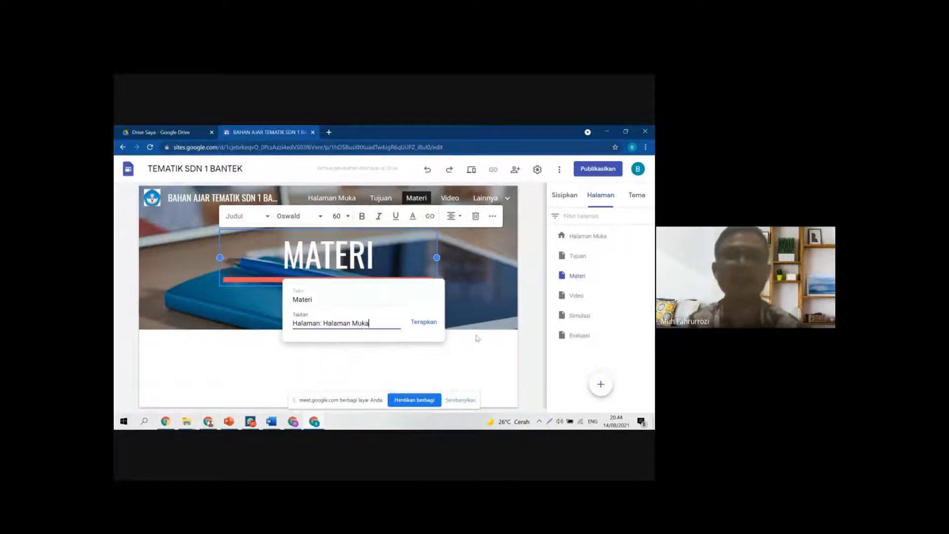
{"action": "left_click", "coordinate": [424, 322]}
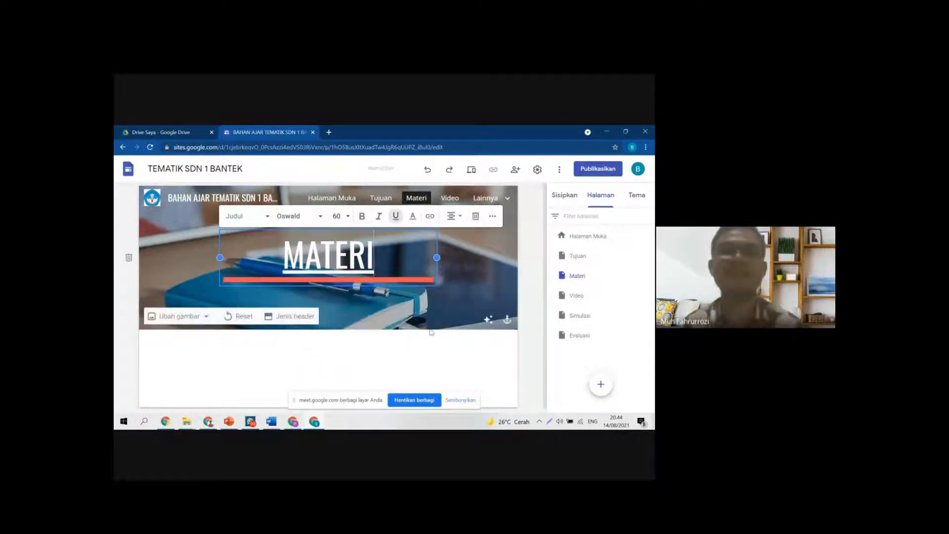
Step: Open the Video page and link its header title to the Halaman Muka page
{"action": "mouse_move", "coordinate": [508, 200]}
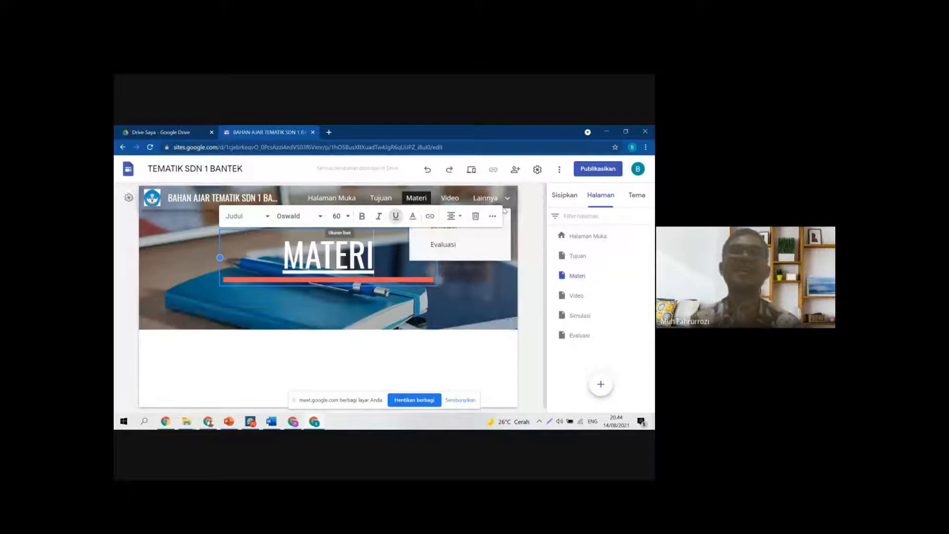
{"action": "left_click", "coordinate": [450, 199]}
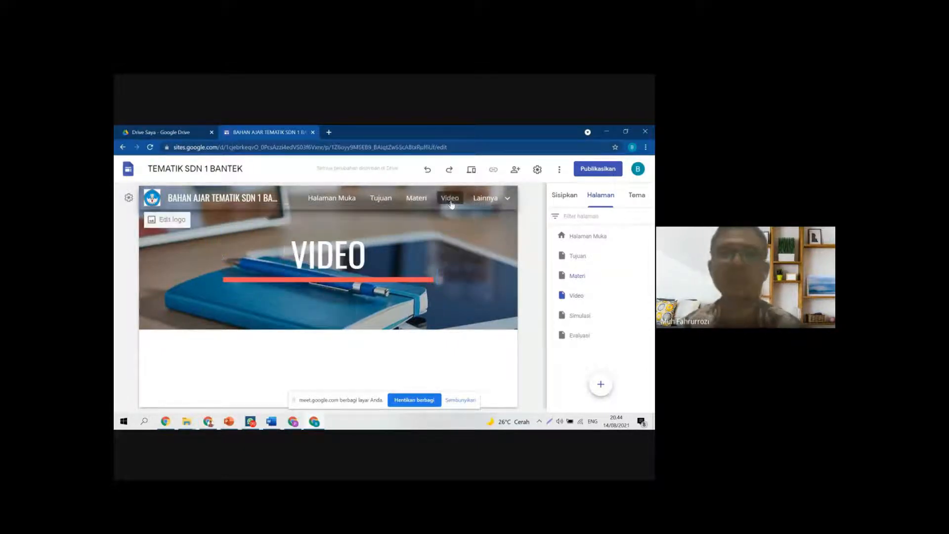
{"action": "triple_click", "coordinate": [384, 258]}
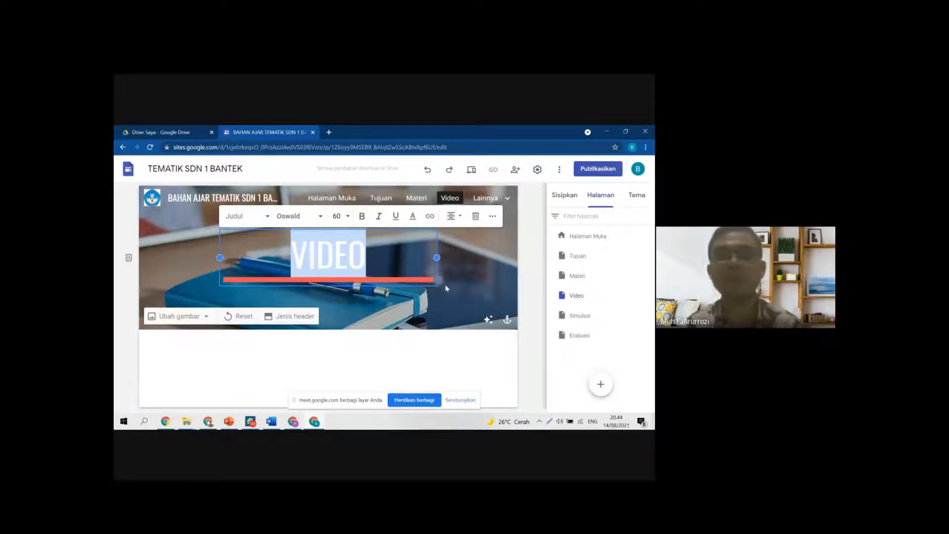
{"action": "left_click", "coordinate": [430, 218]}
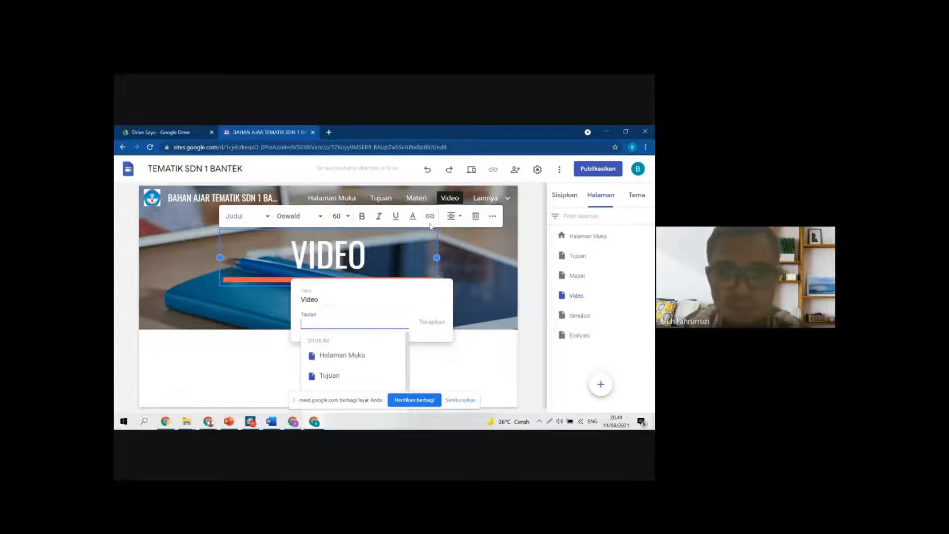
{"action": "left_click", "coordinate": [341, 356]}
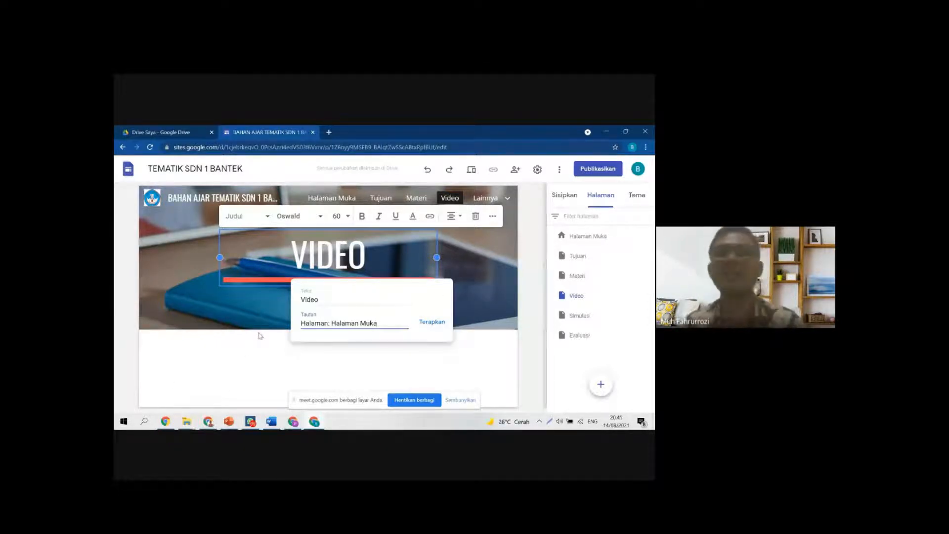
{"action": "left_click", "coordinate": [428, 325]}
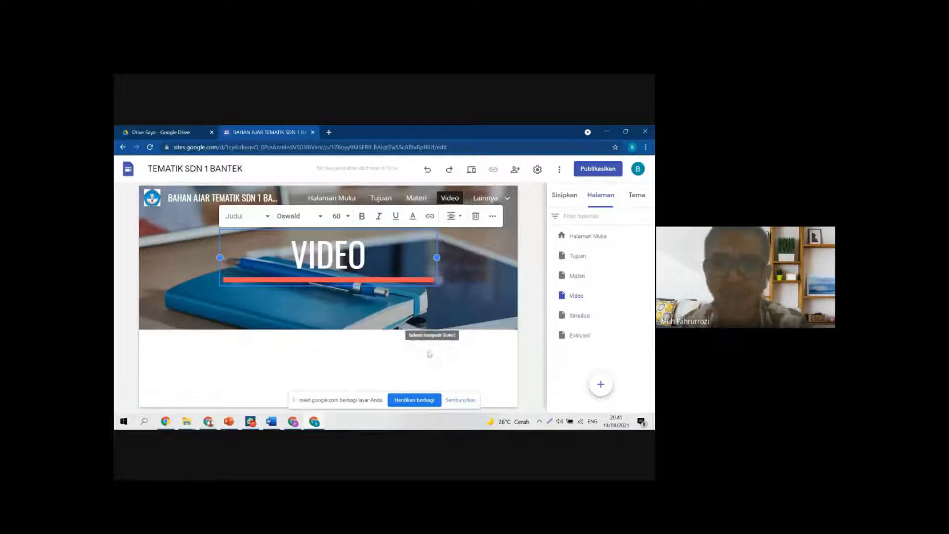
Step: Open the Simulasi page and link its header title to the Halaman Muka page
{"action": "left_click", "coordinate": [507, 199]}
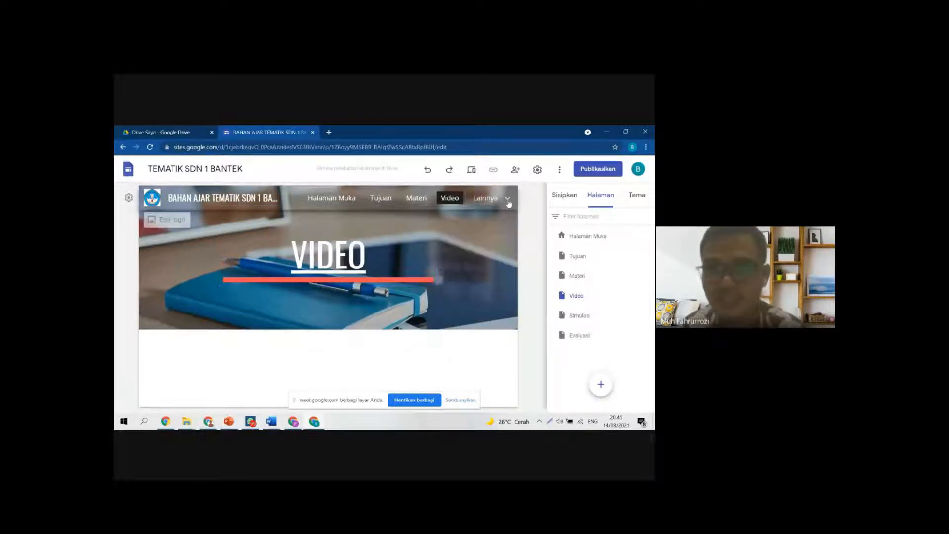
{"action": "left_click", "coordinate": [444, 228]}
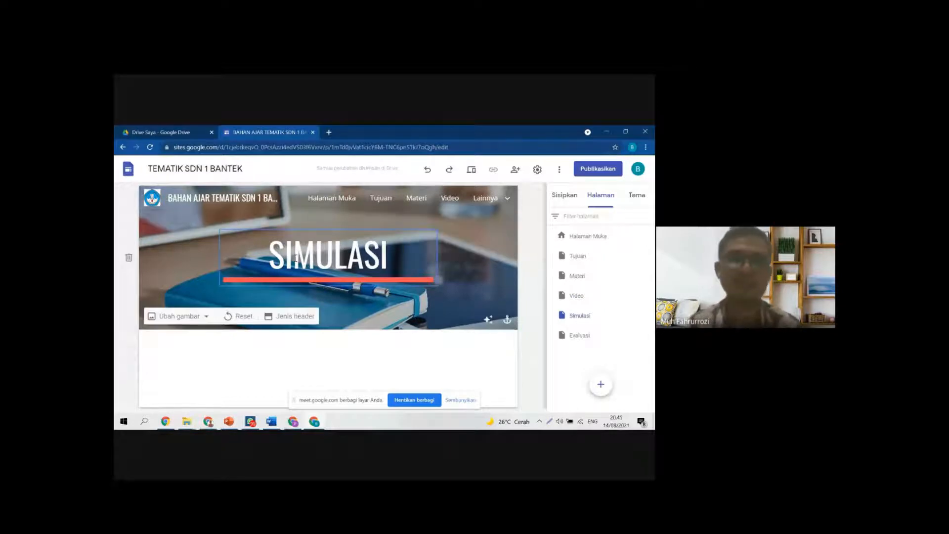
{"action": "left_click_drag", "start_coordinate": [277, 256], "coordinate": [416, 256]}
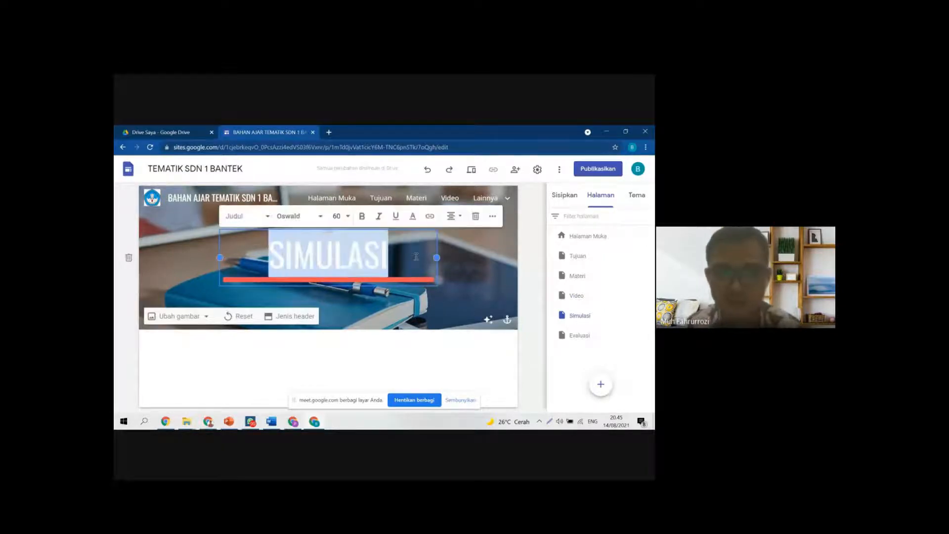
{"action": "left_click", "coordinate": [430, 218]}
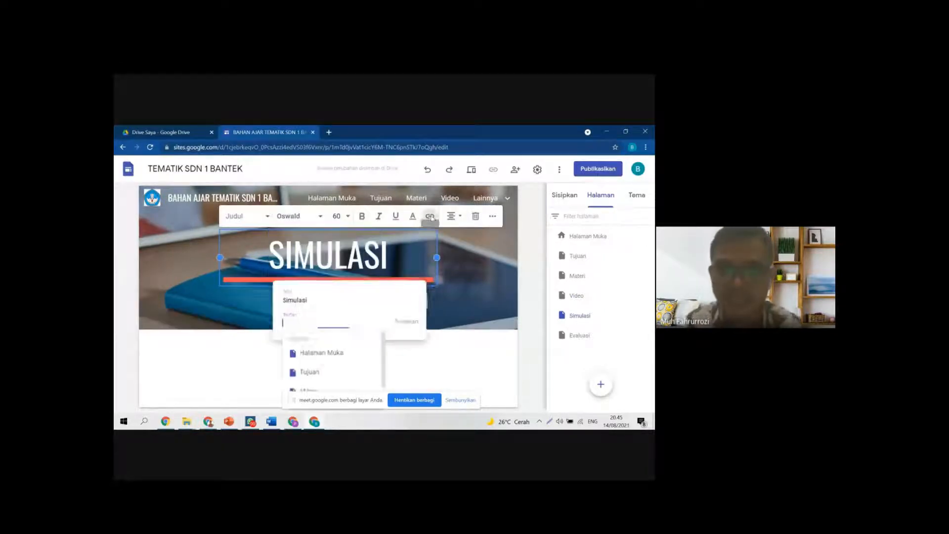
{"action": "left_click", "coordinate": [323, 356]}
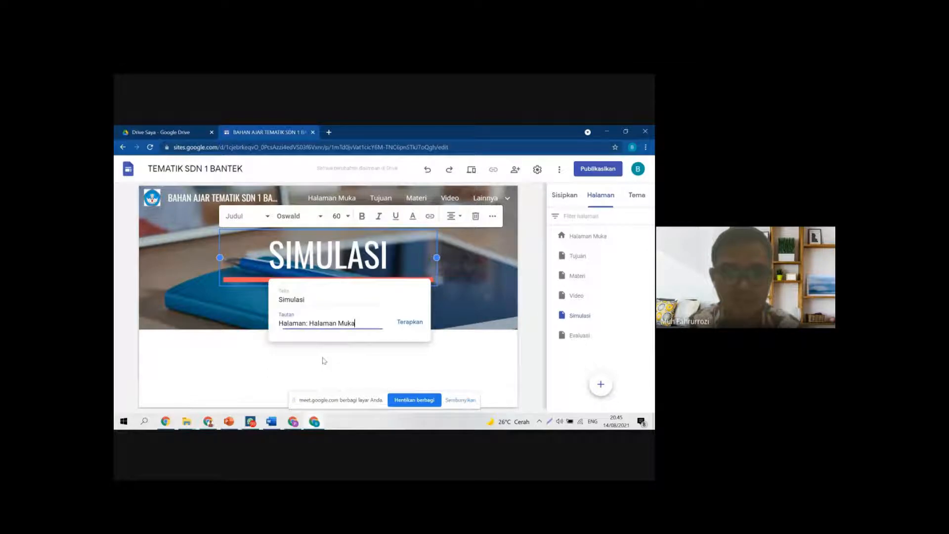
{"action": "left_click", "coordinate": [416, 324]}
Step: Open the Evaluasi page, link its header title to the Halaman Muka page, and deselect the title
{"action": "left_click", "coordinate": [507, 203]}
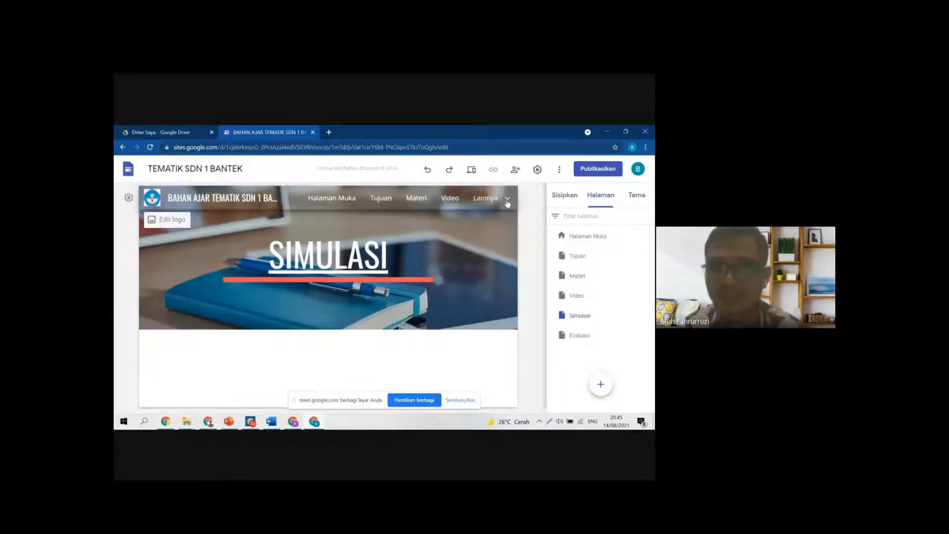
{"action": "left_click", "coordinate": [448, 248]}
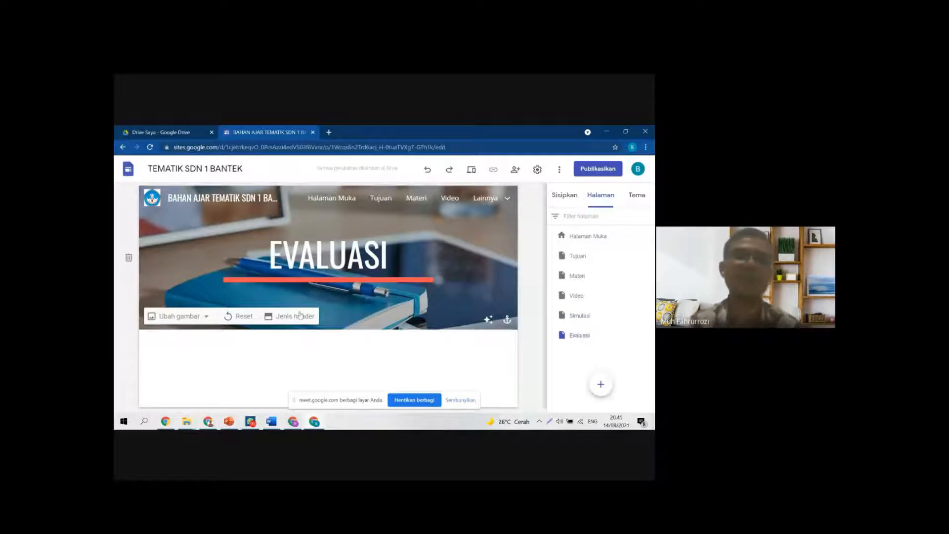
{"action": "left_click_drag", "start_coordinate": [266, 256], "coordinate": [417, 260]}
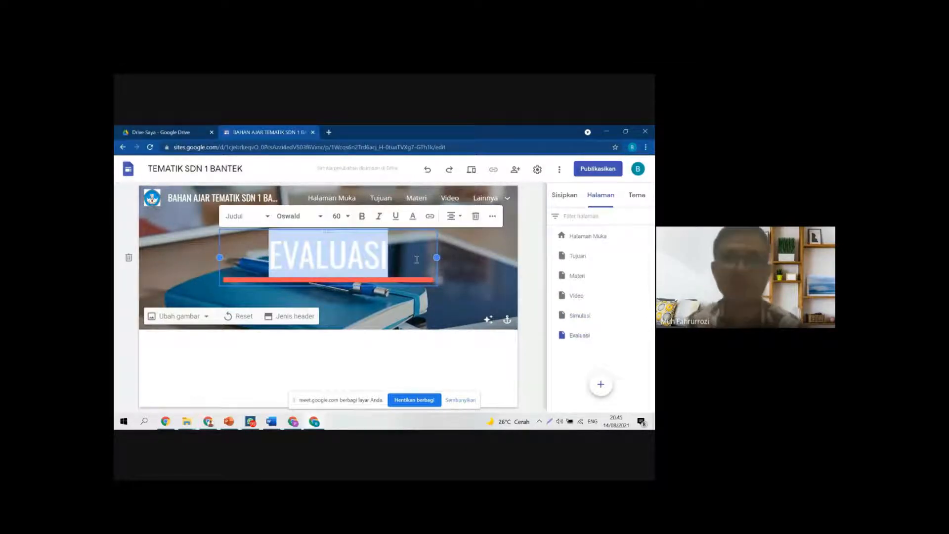
{"action": "left_click", "coordinate": [429, 217]}
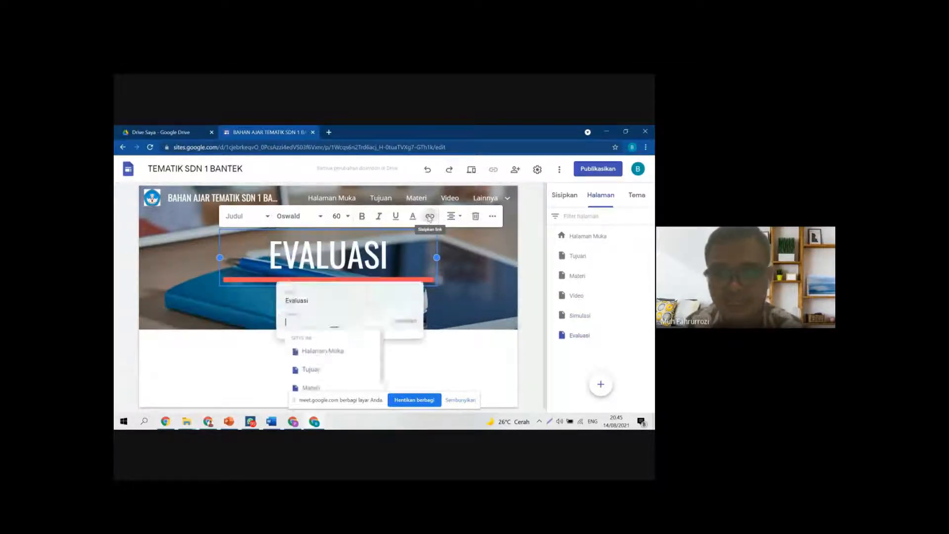
{"action": "left_click", "coordinate": [317, 356]}
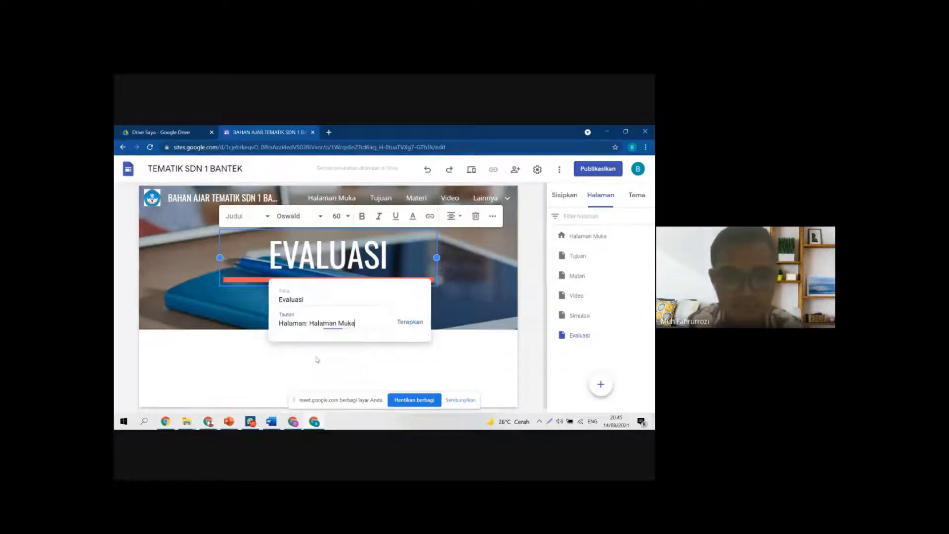
{"action": "left_click", "coordinate": [411, 324]}
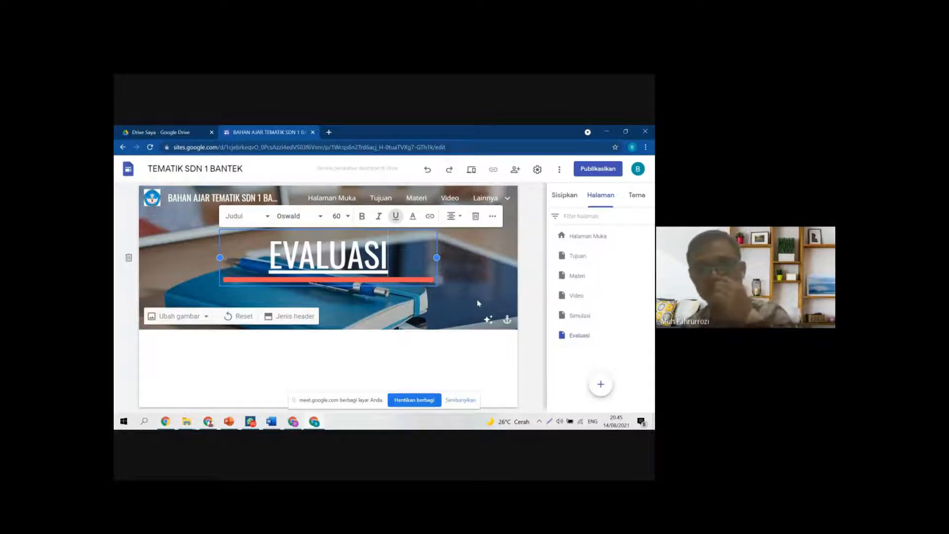
{"action": "left_click", "coordinate": [492, 263]}
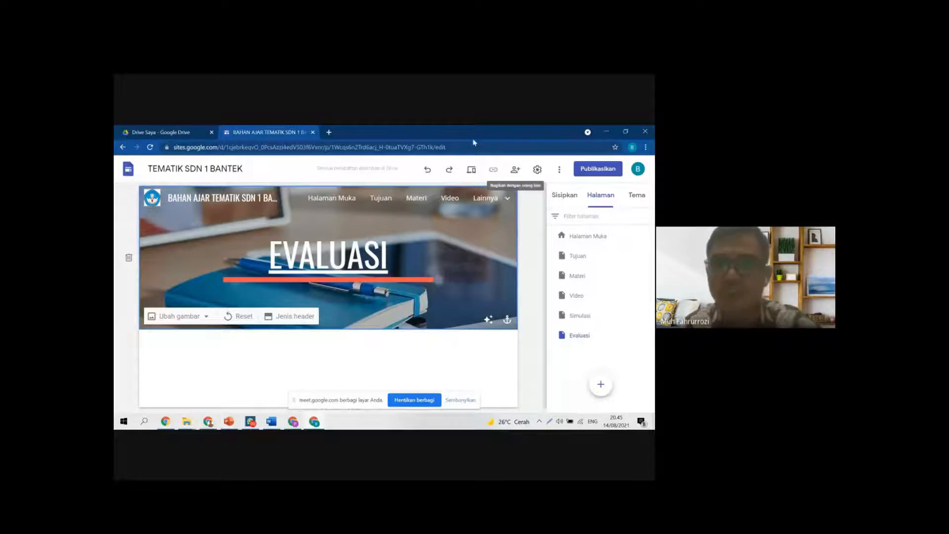
Step: Preview the site and test the Evaluasi and Simulasi title links back to the Halaman Muka page
{"action": "left_click", "coordinate": [472, 171]}
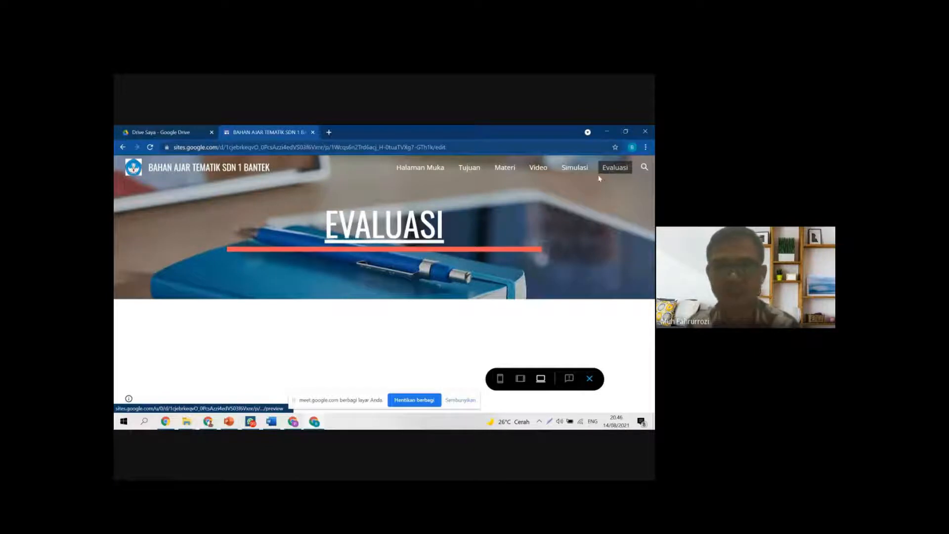
{"action": "left_click", "coordinate": [373, 235]}
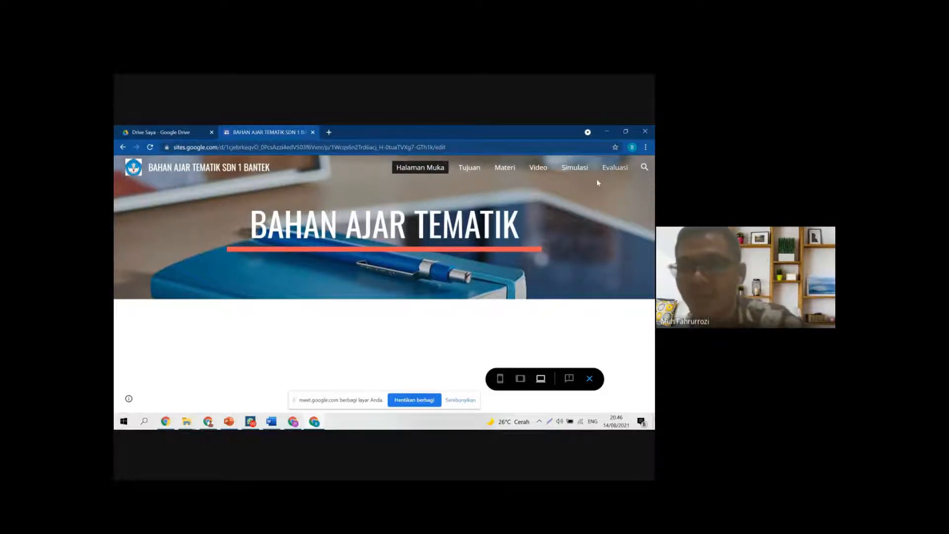
{"action": "left_click", "coordinate": [576, 171]}
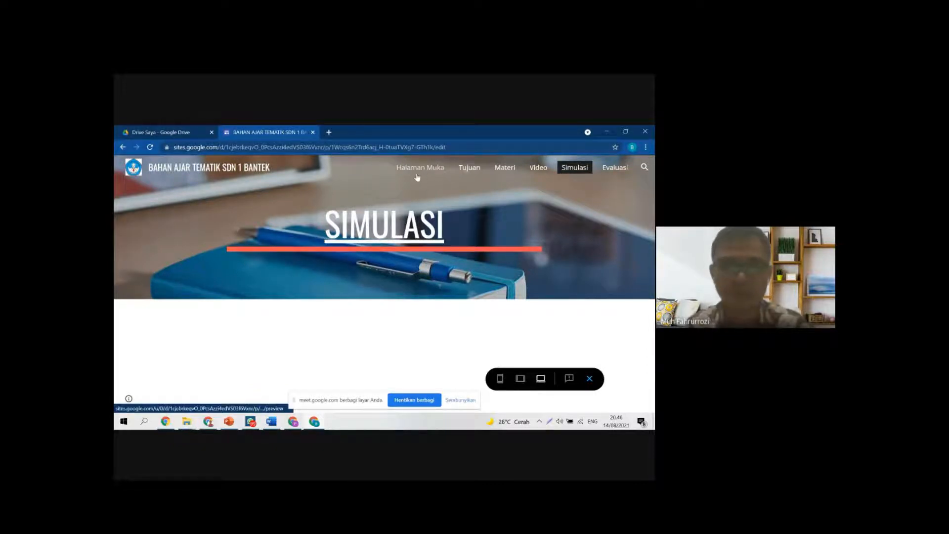
{"action": "left_click", "coordinate": [375, 235]}
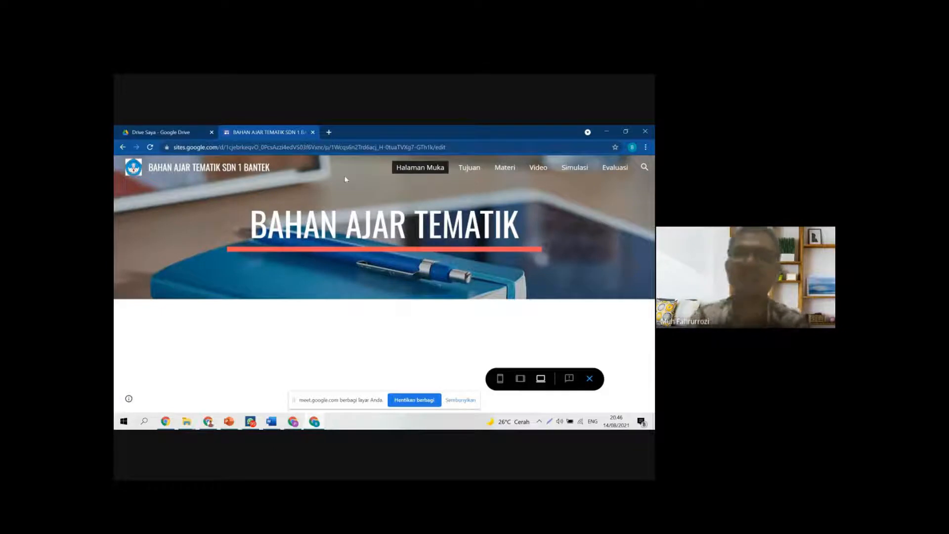
Step: Check the preview in phone, tablet and large-screen sizes, view the Tujuan page, and exit the preview
{"action": "left_click", "coordinate": [500, 380]}
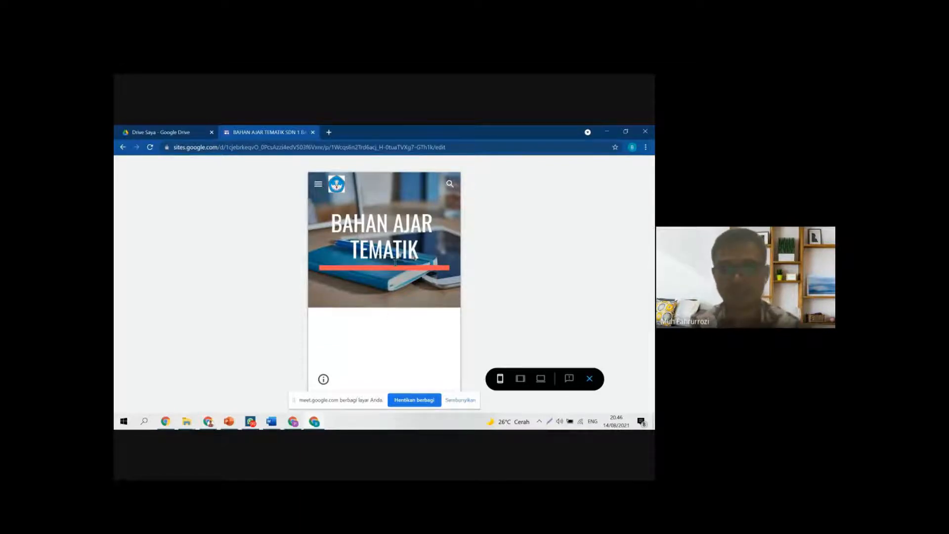
{"action": "left_click", "coordinate": [520, 379]}
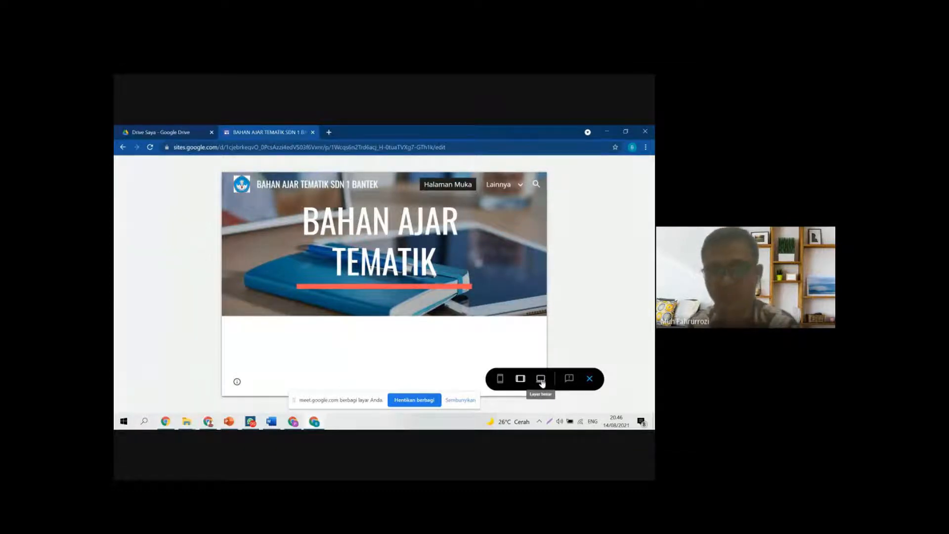
{"action": "left_click", "coordinate": [541, 379]}
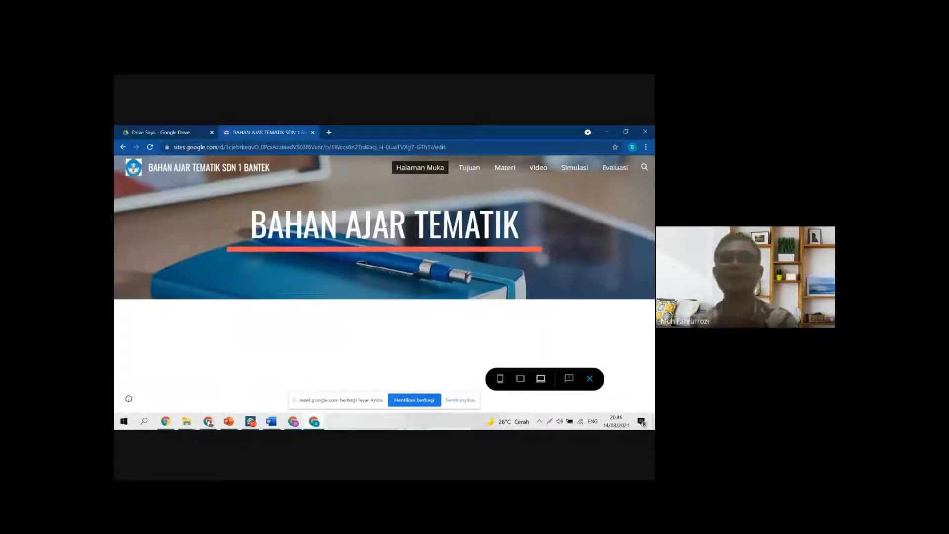
{"action": "left_click", "coordinate": [470, 171]}
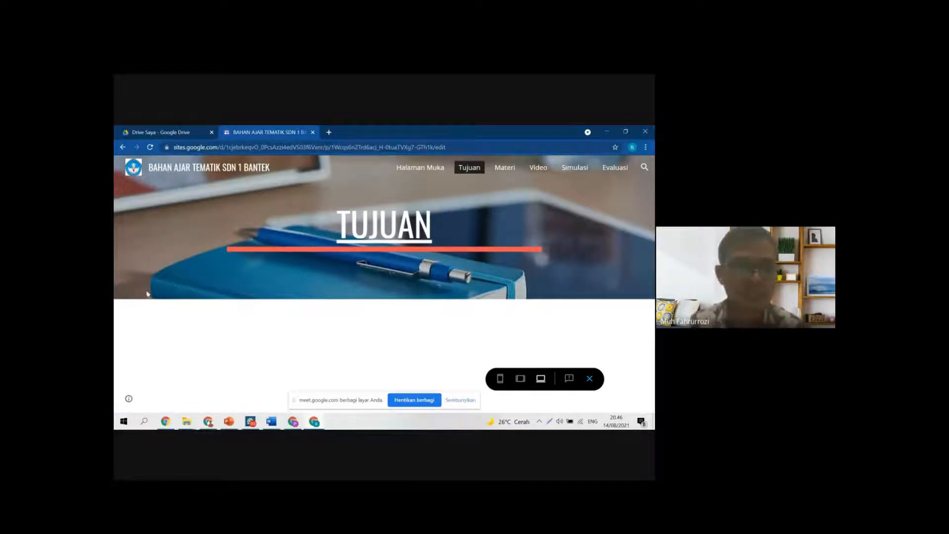
{"action": "left_click", "coordinate": [589, 379]}
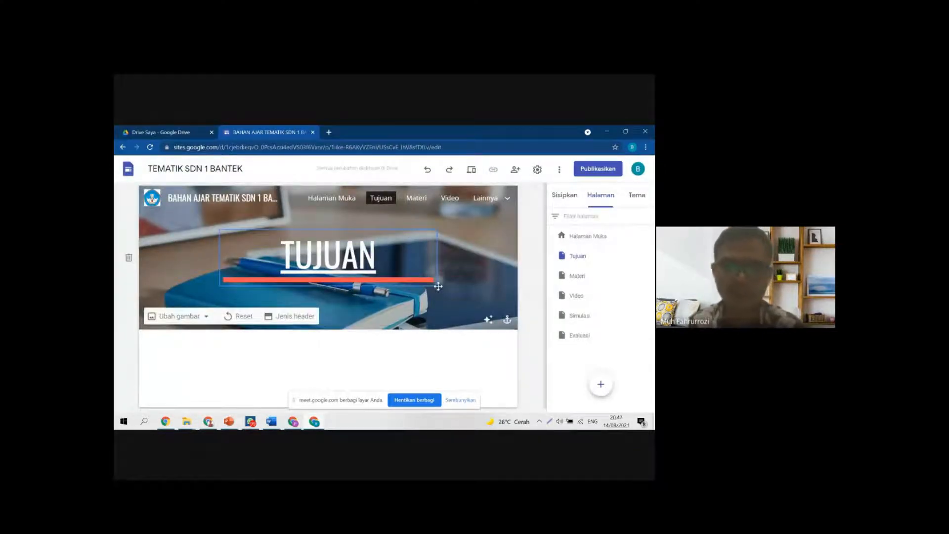
Step: Replace the Tujuan page's header image with the dark blurred city-lights picture from the gallery
{"action": "left_click", "coordinate": [206, 316]}
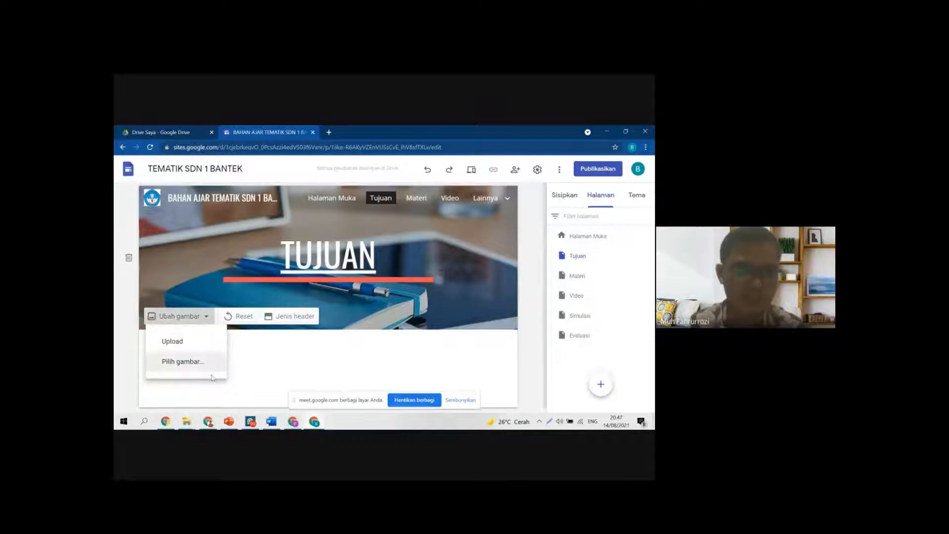
{"action": "left_click", "coordinate": [213, 369]}
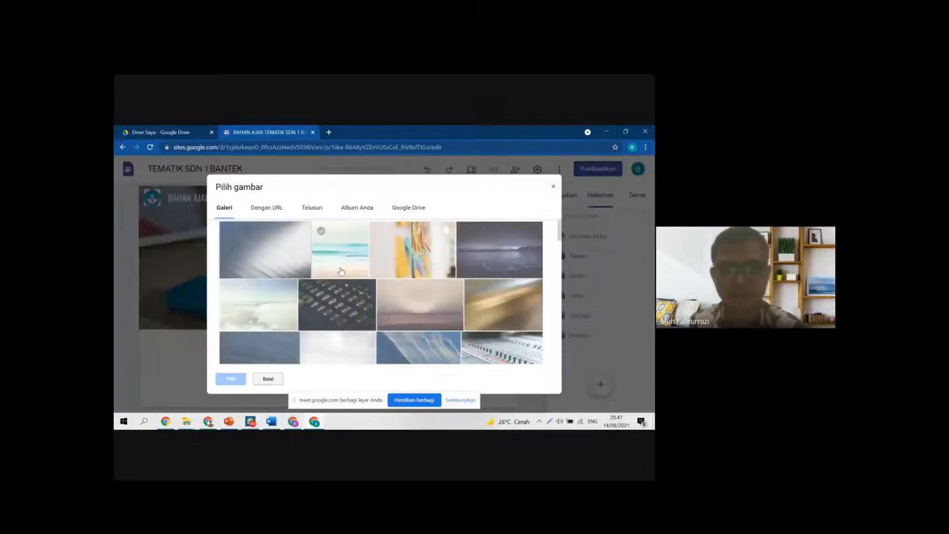
{"action": "scroll", "coordinate": [382, 331], "scroll_direction": "down", "scroll_amount": 2}
{"action": "scroll", "coordinate": [382, 331], "scroll_direction": "down", "scroll_amount": 3}
{"action": "scroll", "coordinate": [366, 306], "scroll_direction": "up", "scroll_amount": 2}
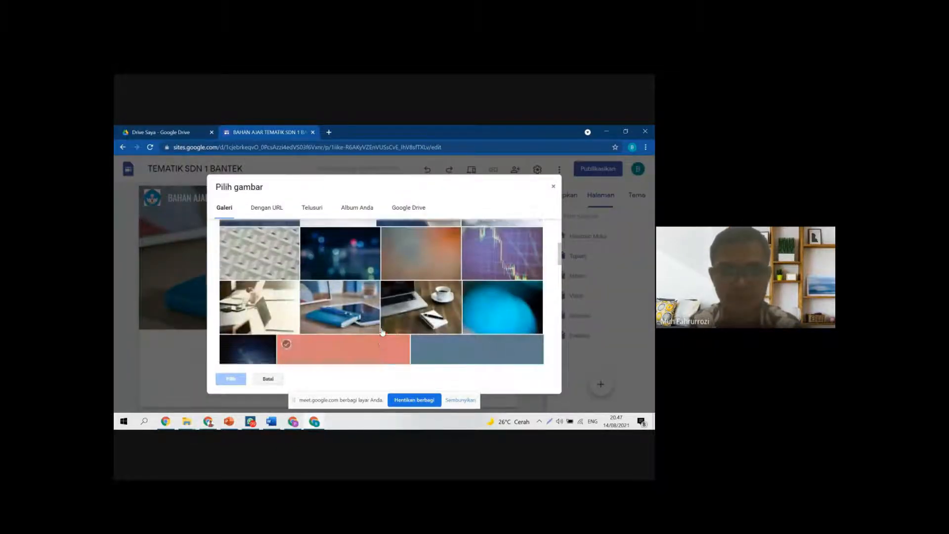
{"action": "left_click", "coordinate": [355, 296]}
{"action": "double_click", "coordinate": [354, 296]}
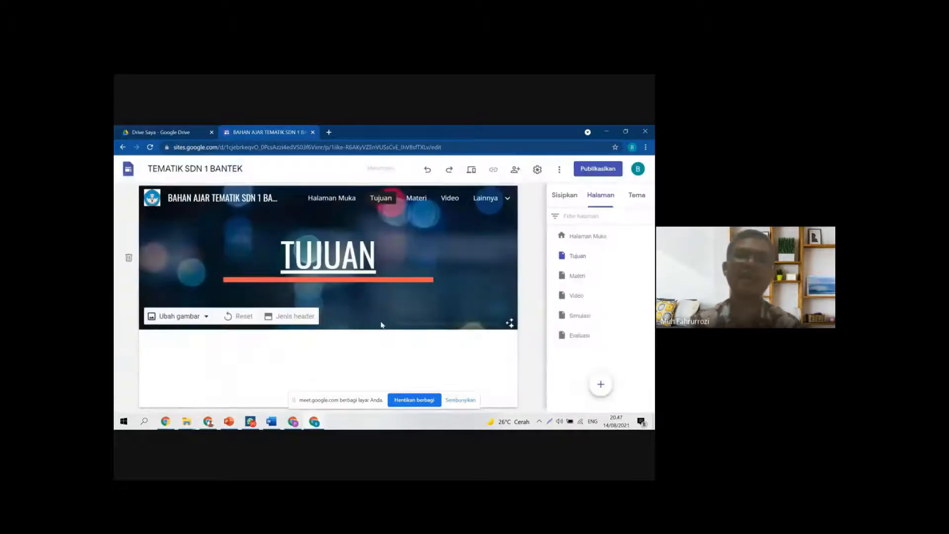
Step: Open the Materi page and replace its header image with the gallery picture of a laptop, coffee cup and notebook
{"action": "left_click", "coordinate": [422, 201]}
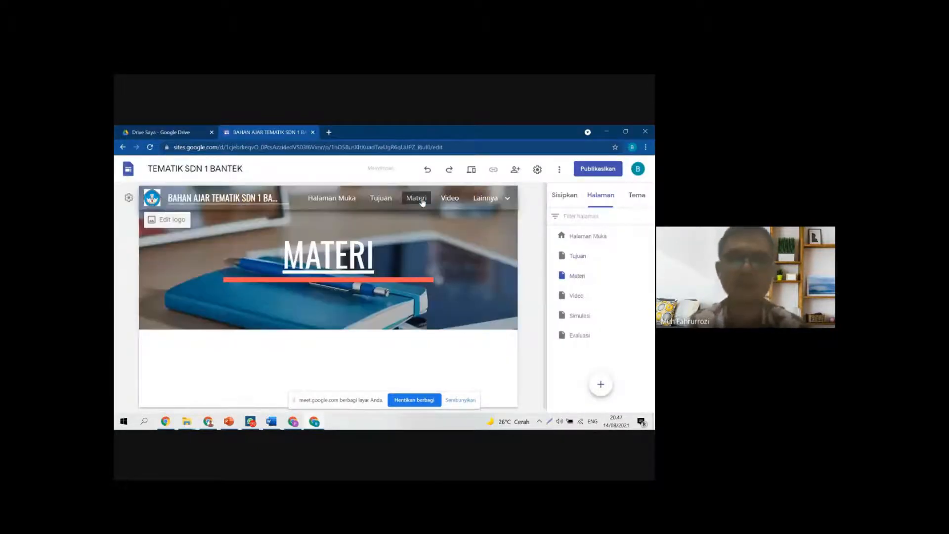
{"action": "left_click", "coordinate": [206, 317]}
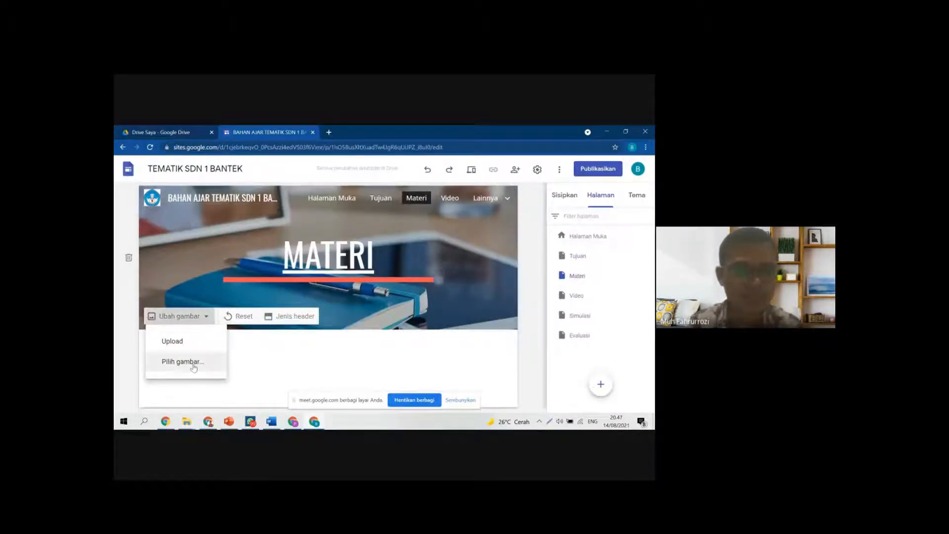
{"action": "left_click", "coordinate": [188, 353]}
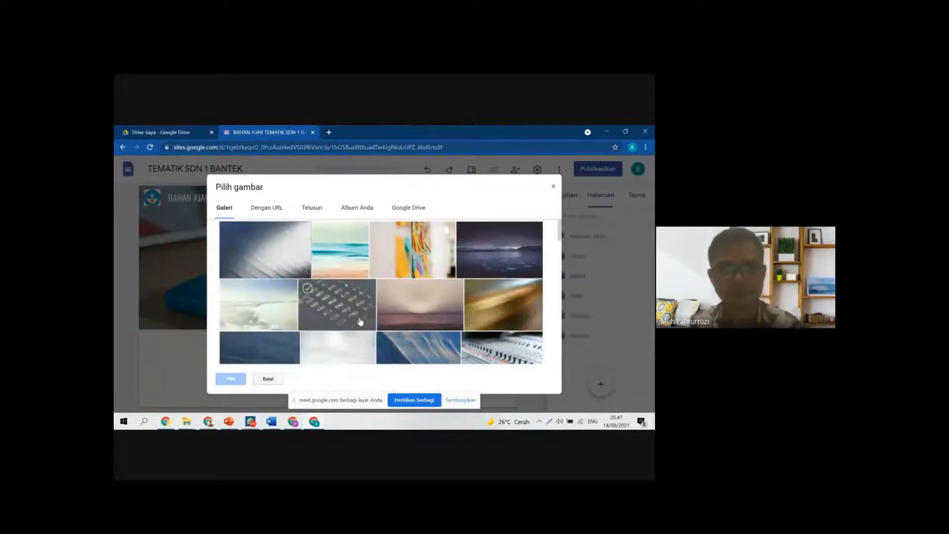
{"action": "scroll", "coordinate": [443, 321], "scroll_direction": "down", "scroll_amount": 2}
{"action": "scroll", "coordinate": [443, 321], "scroll_direction": "down", "scroll_amount": 10}
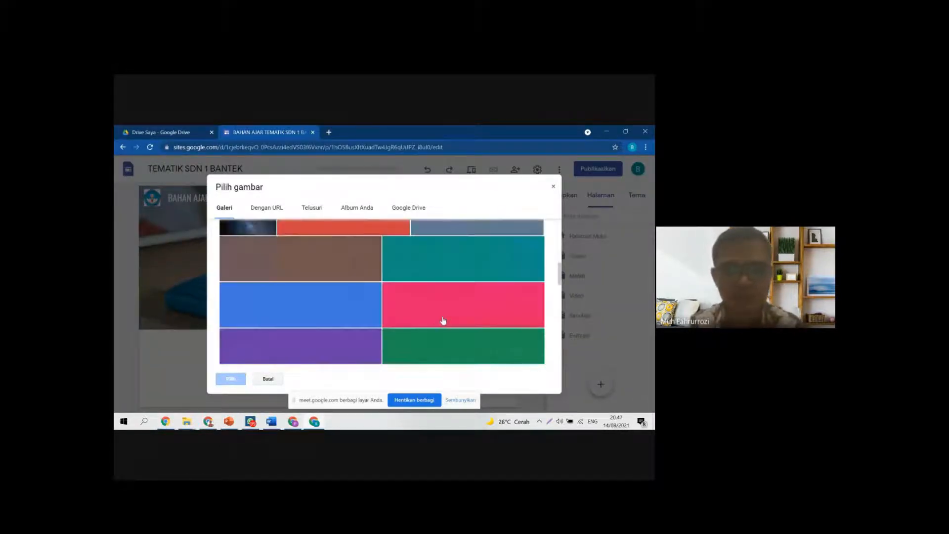
{"action": "scroll", "coordinate": [440, 327], "scroll_direction": "up", "scroll_amount": 10}
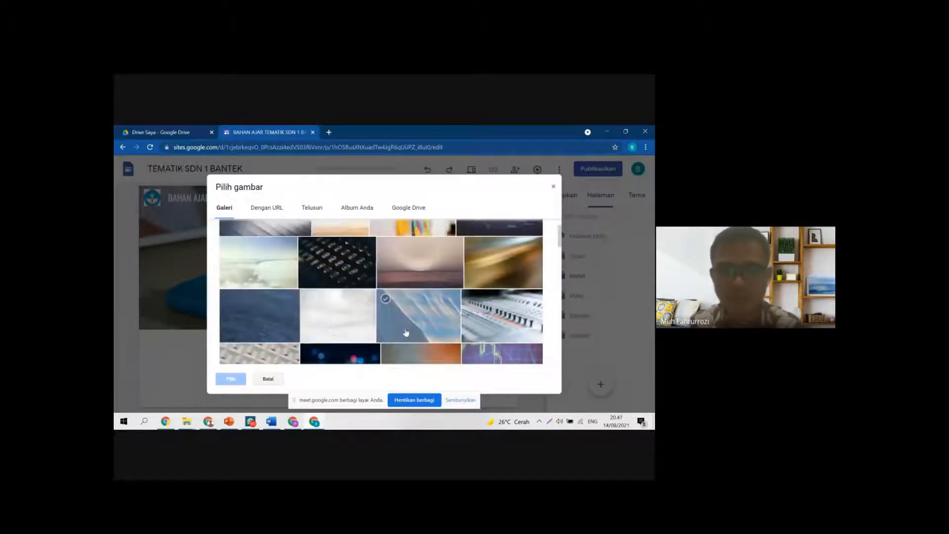
{"action": "scroll", "coordinate": [367, 342], "scroll_direction": "up", "scroll_amount": 1}
{"action": "scroll", "coordinate": [402, 333], "scroll_direction": "down", "scroll_amount": 3}
{"action": "scroll", "coordinate": [401, 332], "scroll_direction": "down", "scroll_amount": 10}
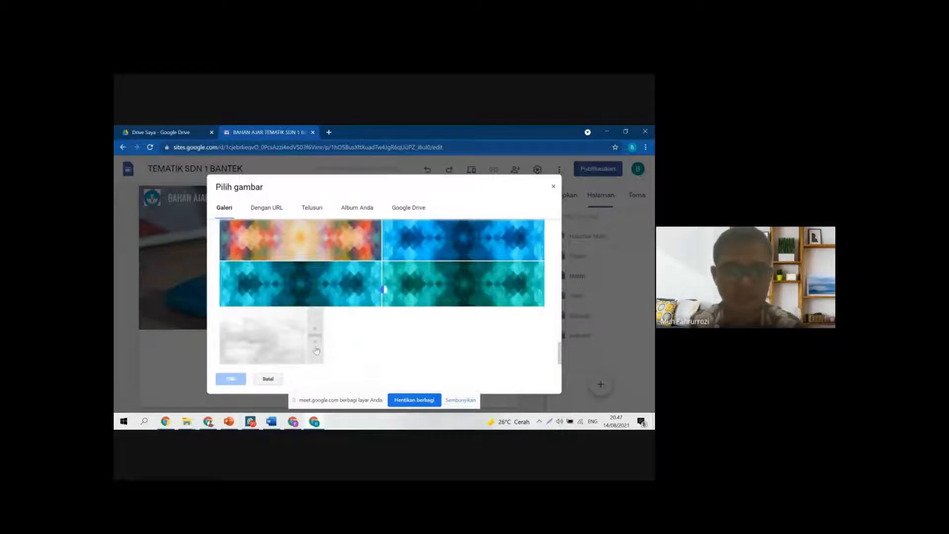
{"action": "scroll", "coordinate": [317, 351], "scroll_direction": "down", "scroll_amount": 1}
{"action": "scroll", "coordinate": [463, 350], "scroll_direction": "up", "scroll_amount": 15}
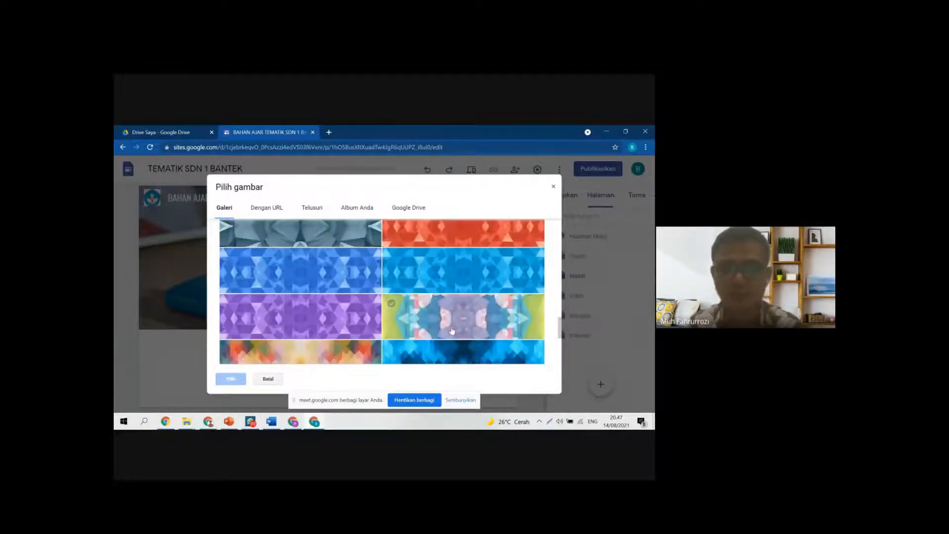
{"action": "scroll", "coordinate": [449, 326], "scroll_direction": "up", "scroll_amount": 1}
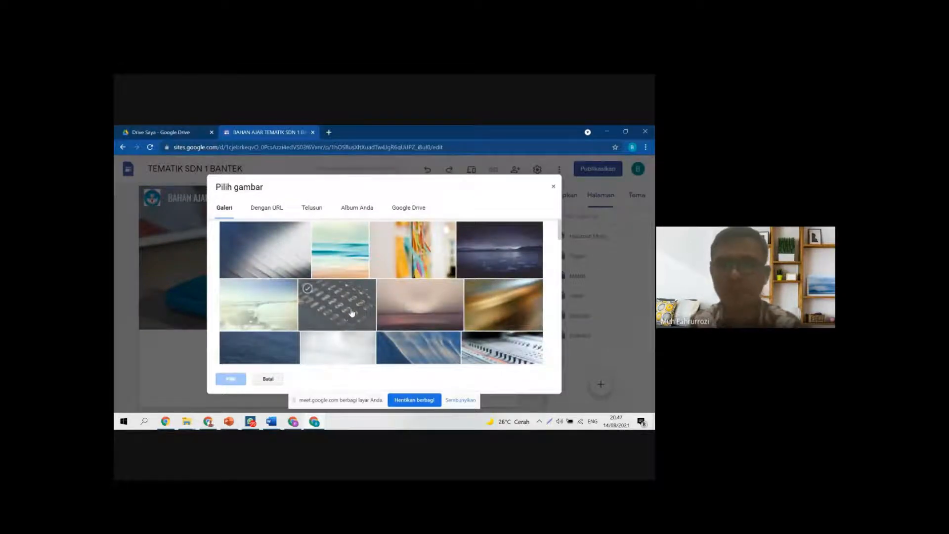
{"action": "scroll", "coordinate": [353, 326], "scroll_direction": "down", "scroll_amount": 2}
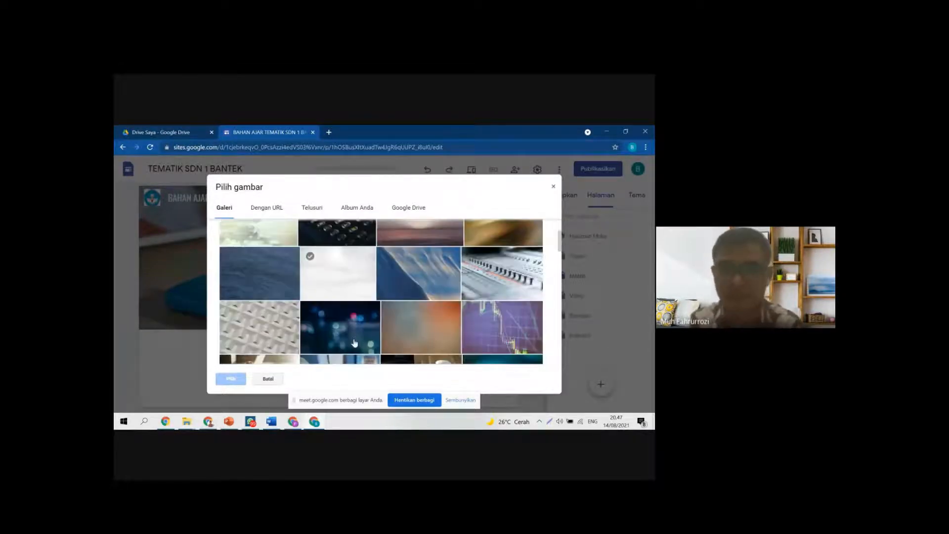
{"action": "scroll", "coordinate": [355, 342], "scroll_direction": "down", "scroll_amount": 2}
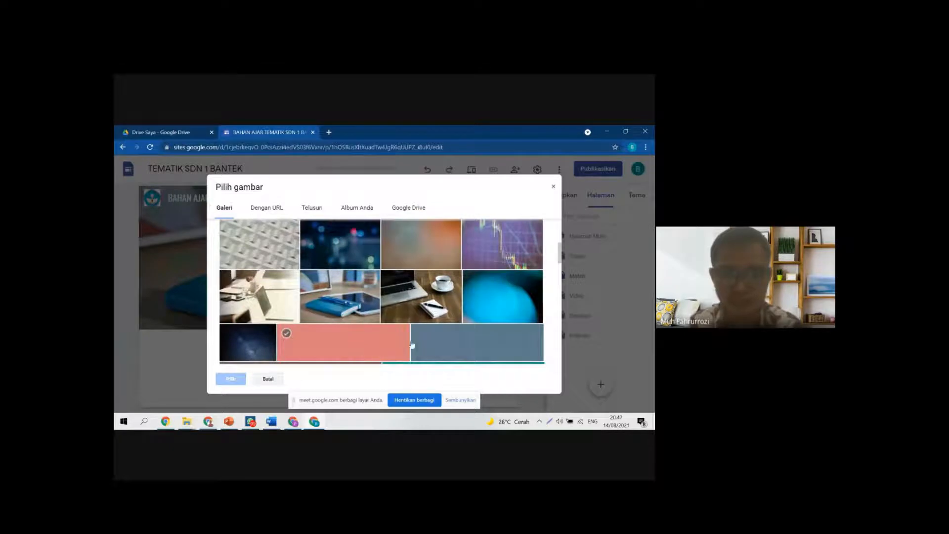
{"action": "left_click", "coordinate": [420, 309]}
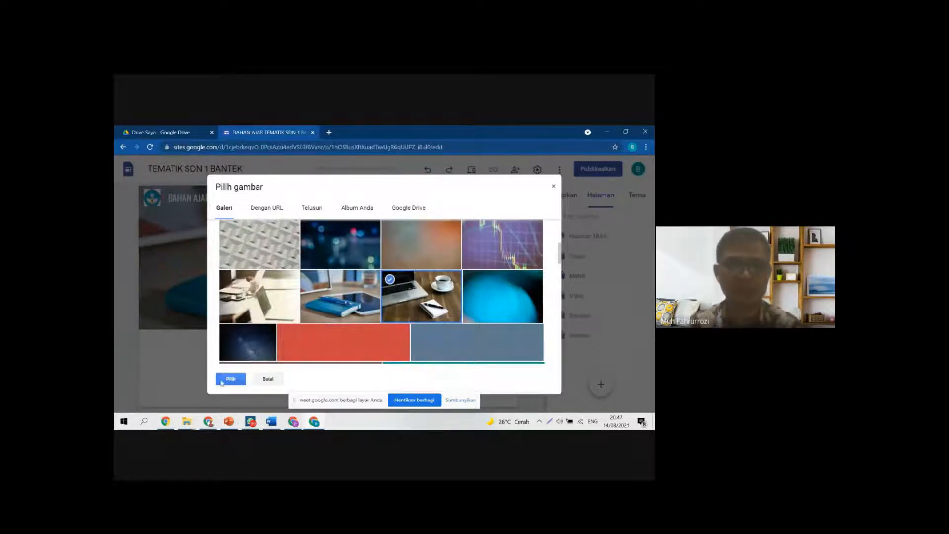
{"action": "left_click", "coordinate": [231, 379]}
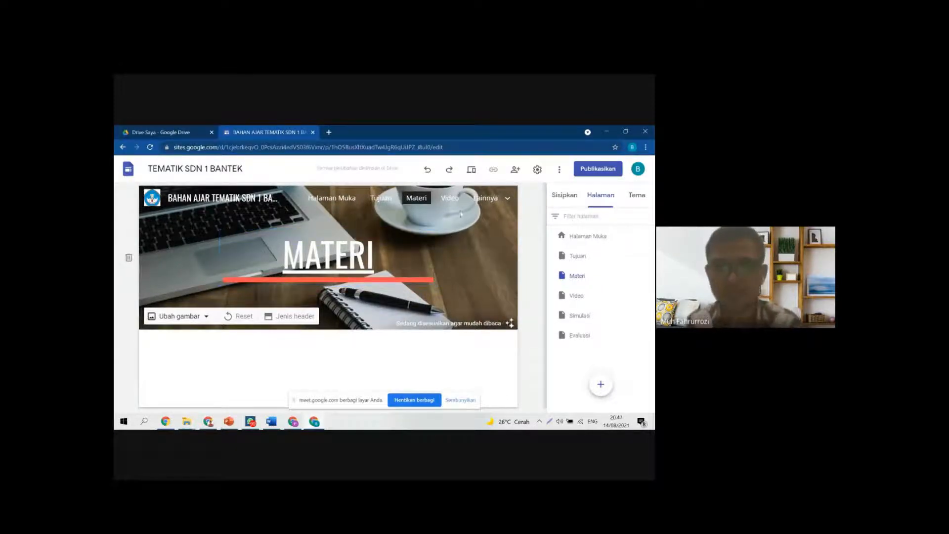
Step: Open the Video page and replace its header image with the gallery picture of a laptop, coffee cup and notebook
{"action": "left_click", "coordinate": [450, 198]}
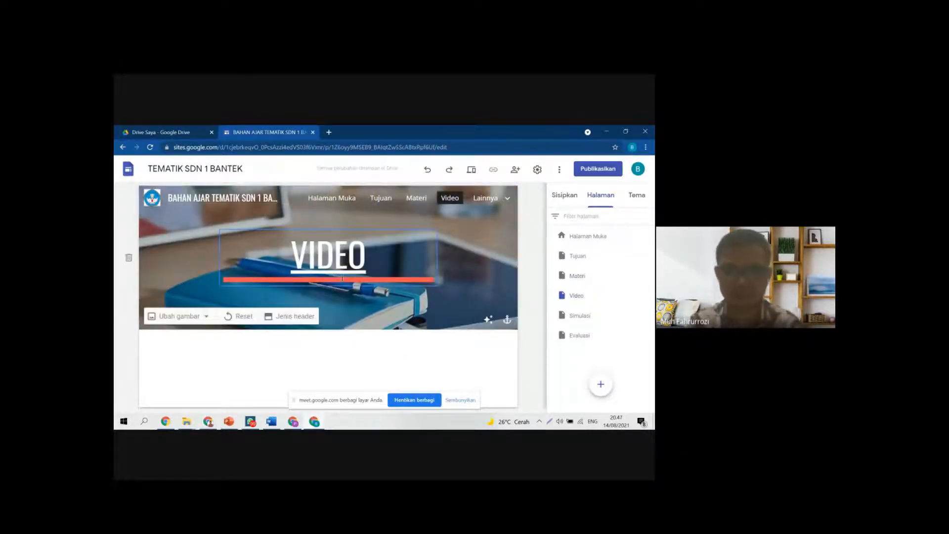
{"action": "left_click", "coordinate": [200, 318]}
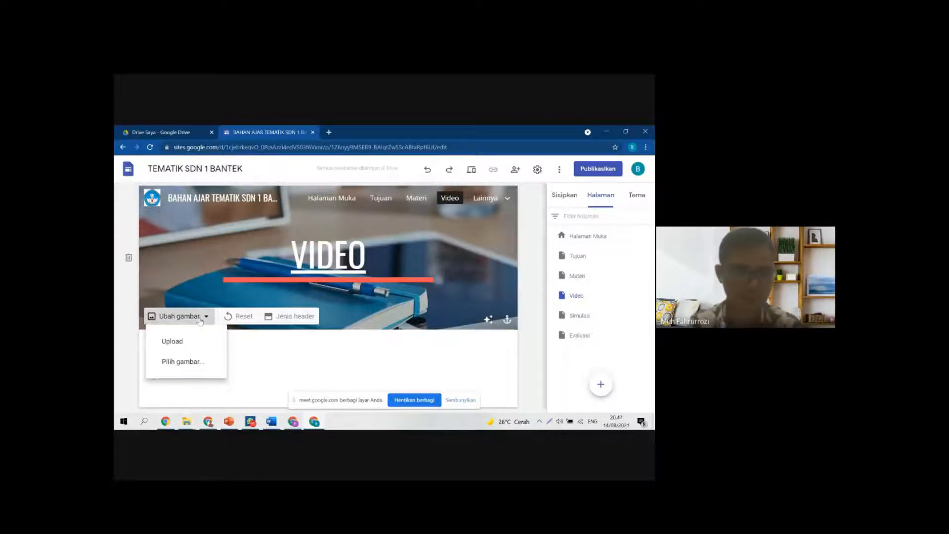
{"action": "left_click", "coordinate": [180, 362]}
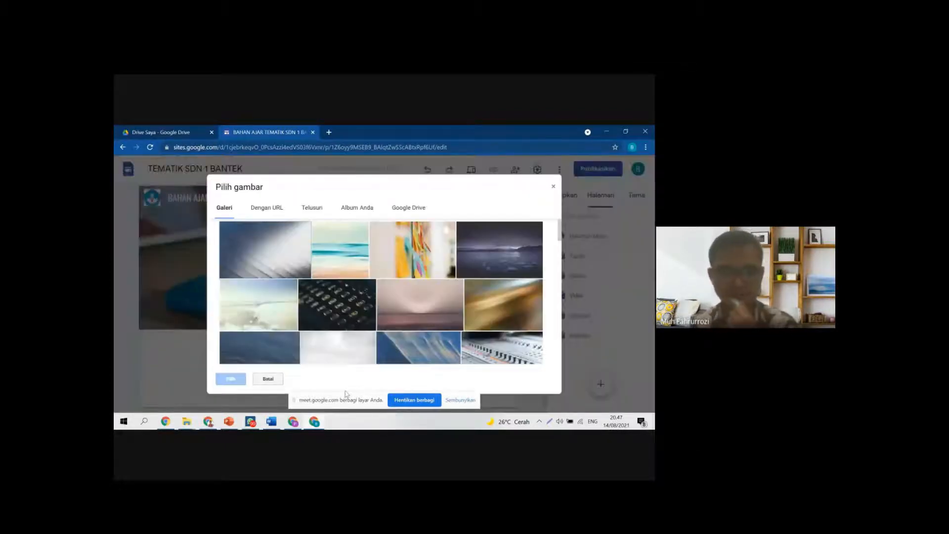
{"action": "scroll", "coordinate": [413, 366], "scroll_direction": "down", "scroll_amount": 3}
{"action": "scroll", "coordinate": [414, 367], "scroll_direction": "up", "scroll_amount": 1}
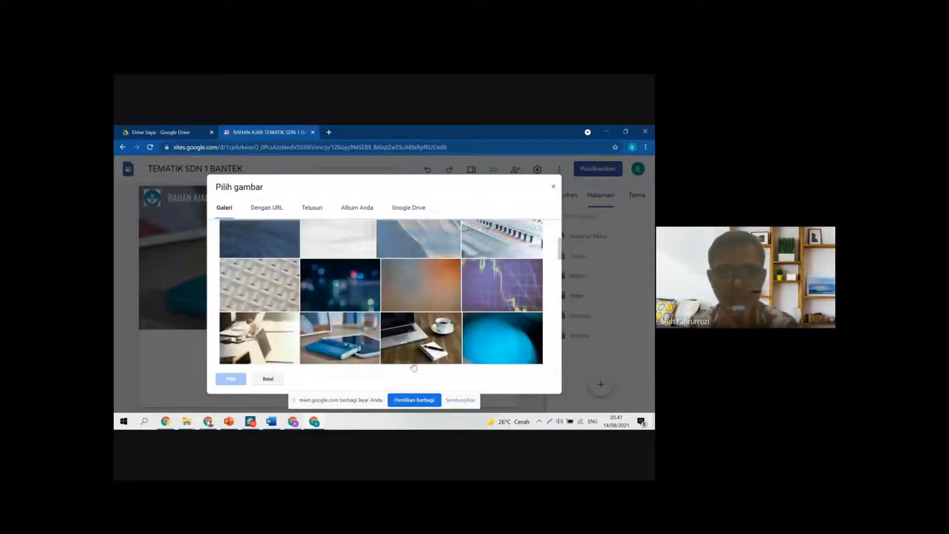
{"action": "scroll", "coordinate": [415, 369], "scroll_direction": "down", "scroll_amount": 3}
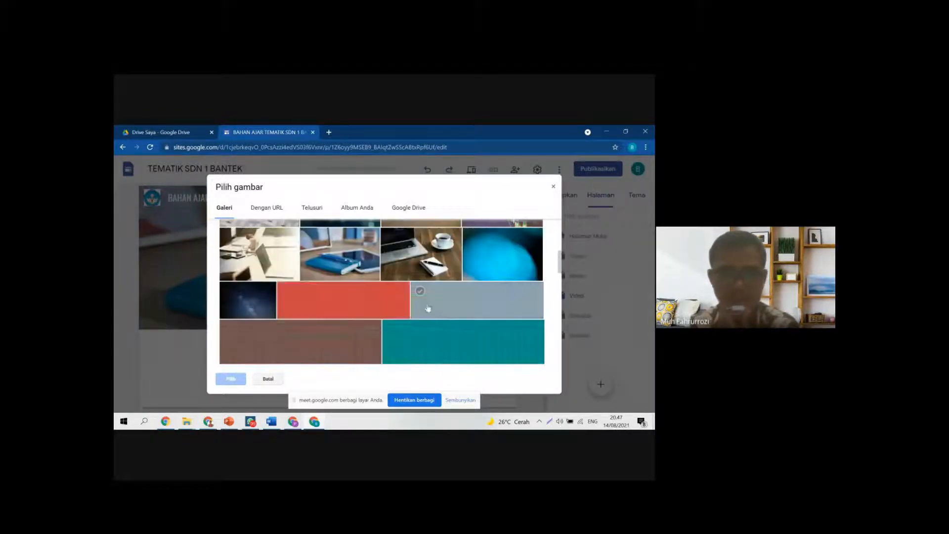
{"action": "scroll", "coordinate": [321, 307], "scroll_direction": "up", "scroll_amount": 2}
{"action": "double_click", "coordinate": [410, 304]}
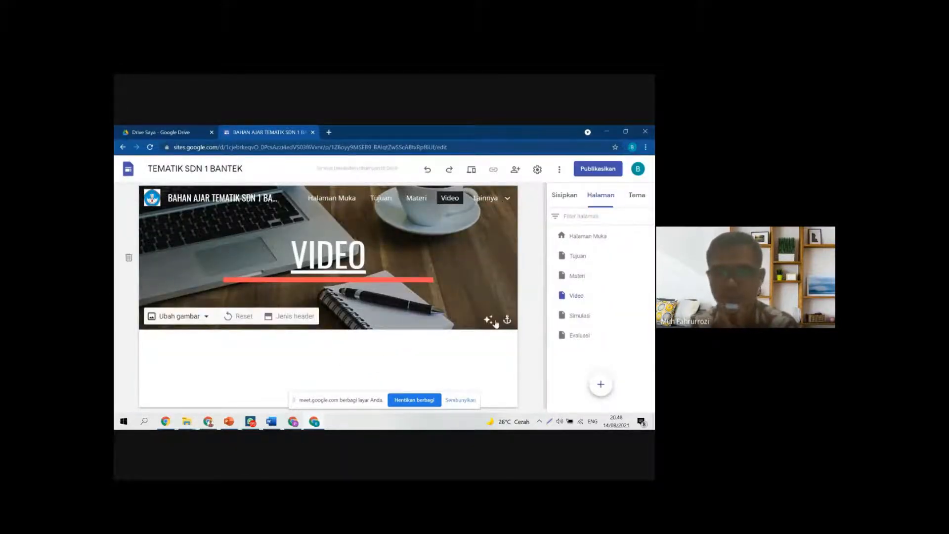
Step: Turn off the readability adjustment on the Video page's header image and anchor the image to the top centre
{"action": "left_click", "coordinate": [492, 320]}
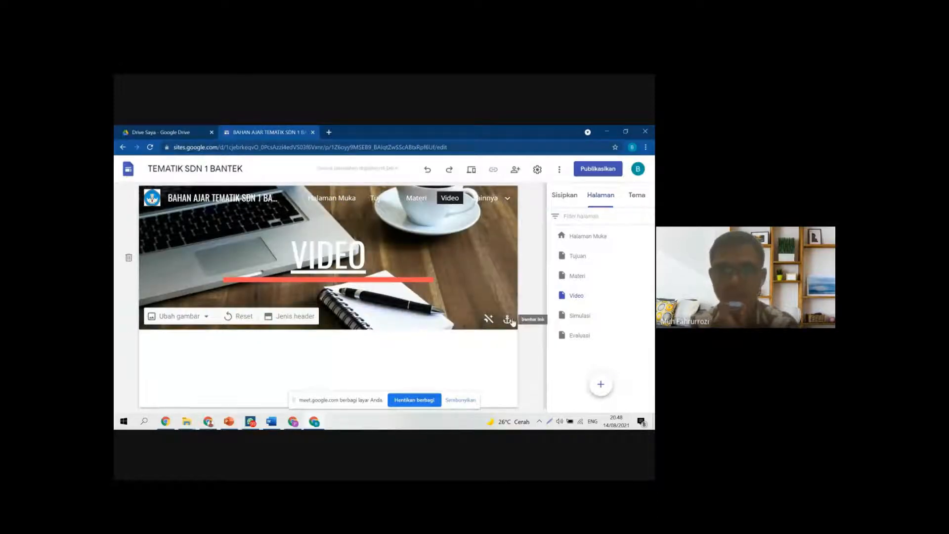
{"action": "left_click", "coordinate": [508, 320]}
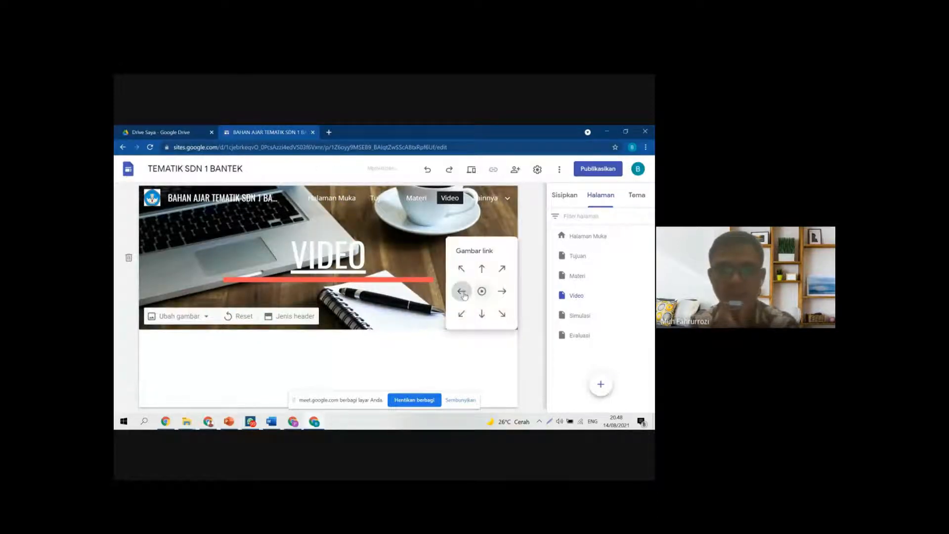
{"action": "left_click", "coordinate": [502, 291]}
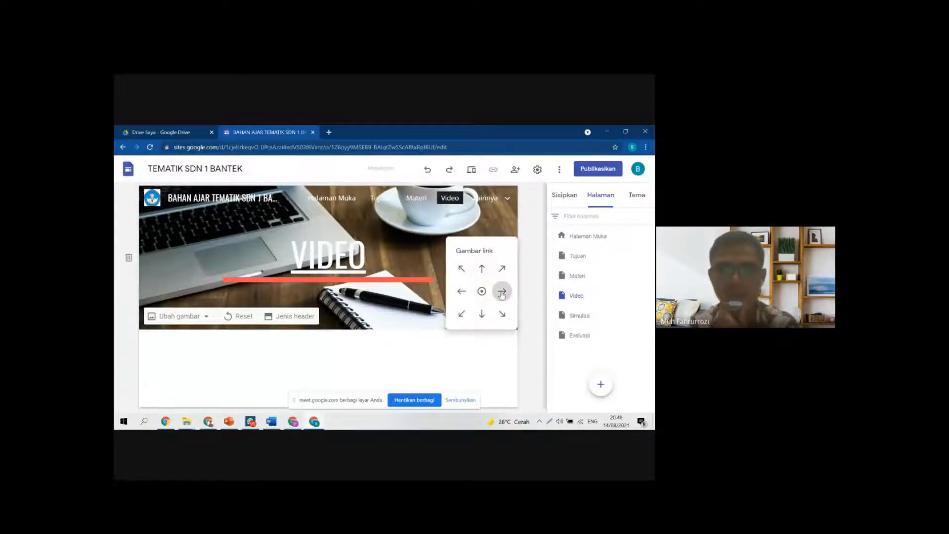
{"action": "left_click", "coordinate": [483, 270]}
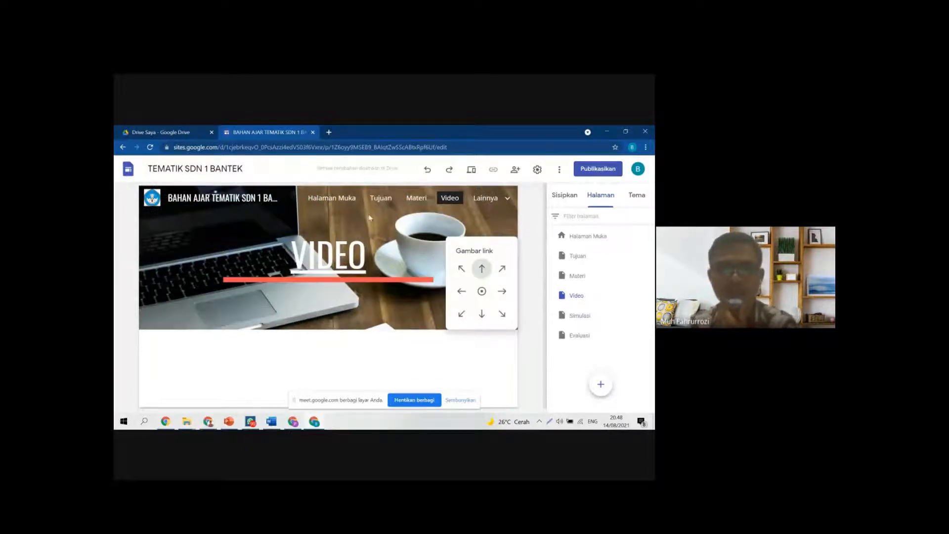
Step: Close the anchor options for the Video page's header image and open the Simulasi page
{"action": "left_click", "coordinate": [535, 293]}
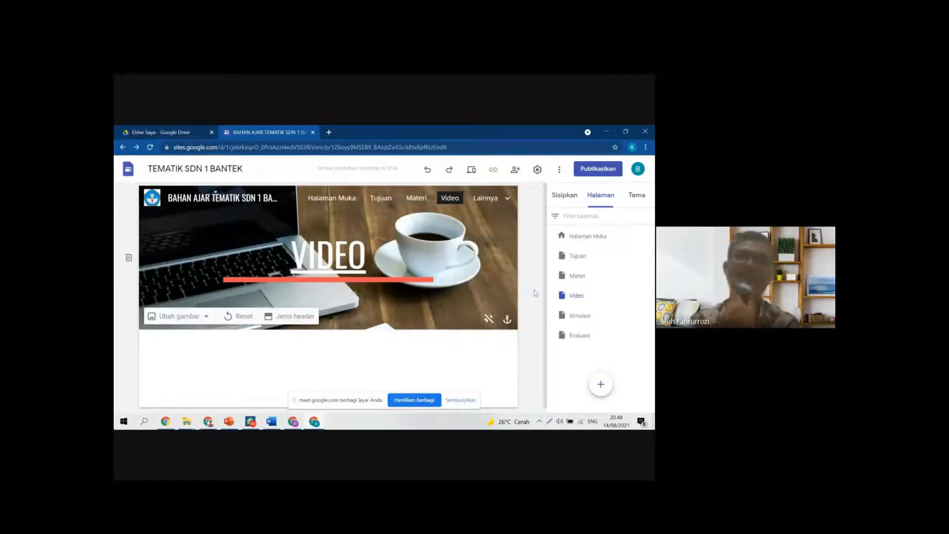
{"action": "mouse_move", "coordinate": [498, 200]}
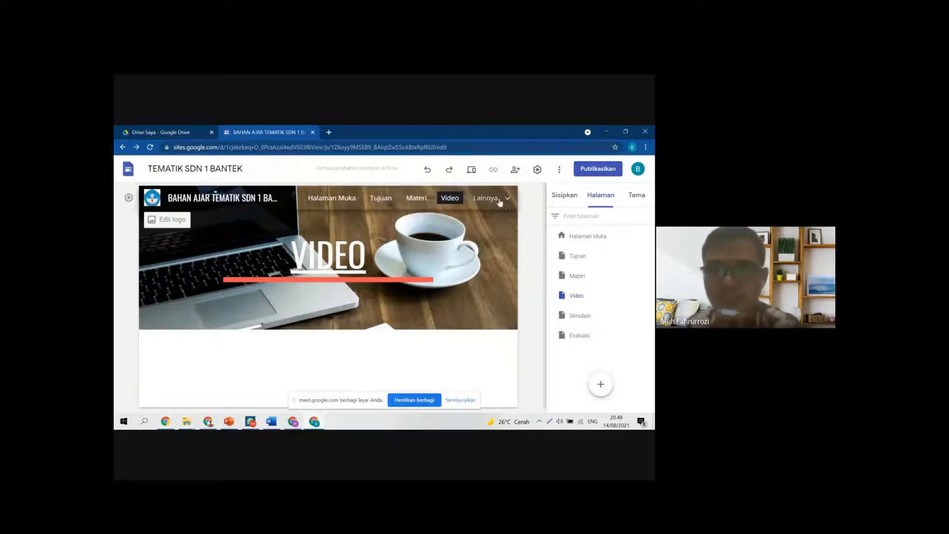
{"action": "left_click", "coordinate": [454, 230]}
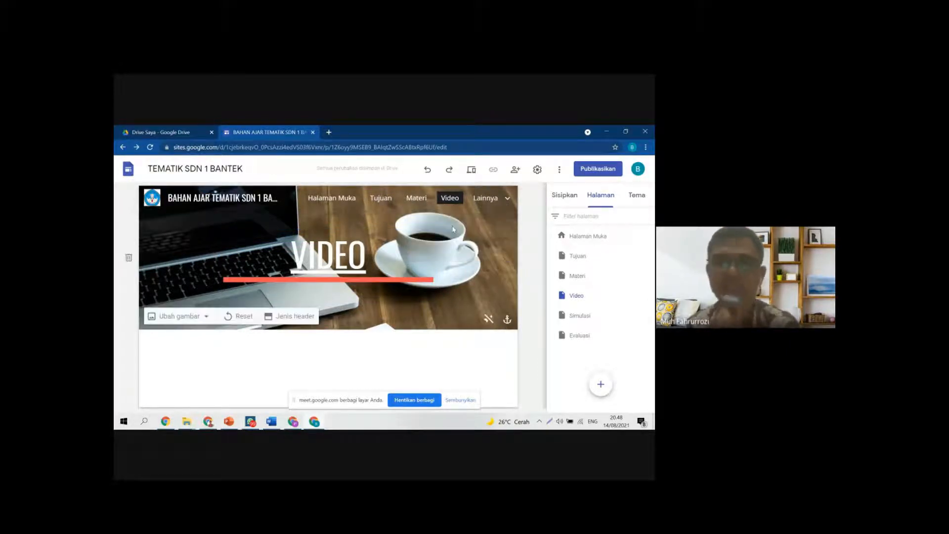
{"action": "mouse_move", "coordinate": [497, 202]}
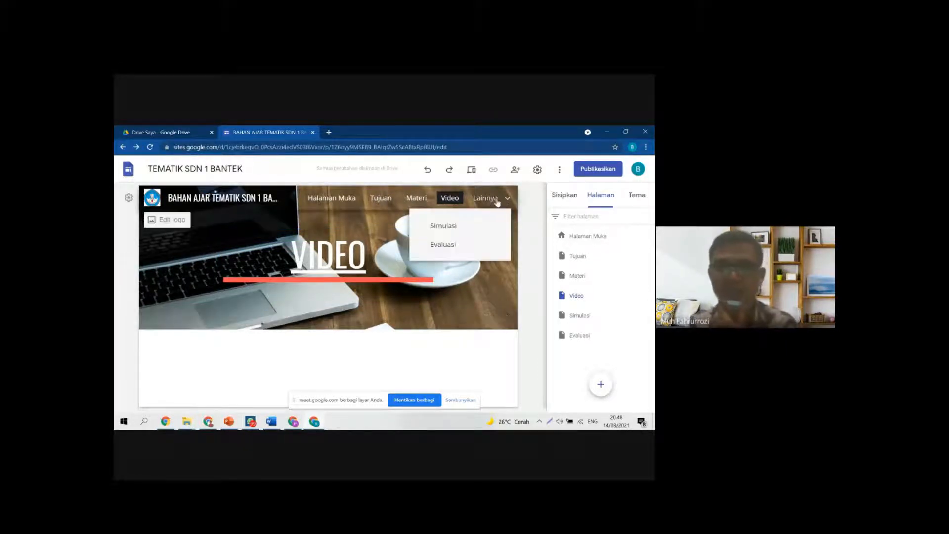
{"action": "left_click", "coordinate": [437, 228]}
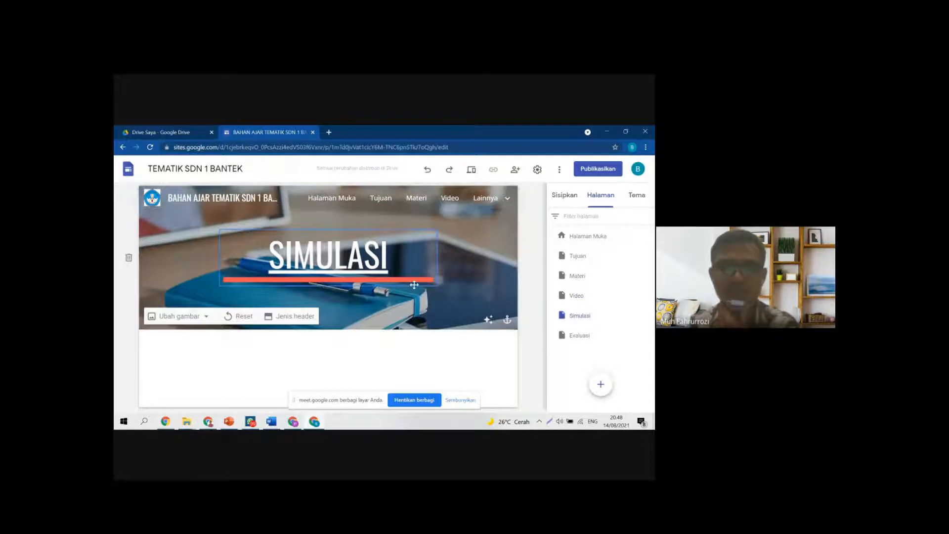
Step: Replace the Simulasi page's header image with the blurred orange-brown picture from the gallery
{"action": "left_click", "coordinate": [206, 318]}
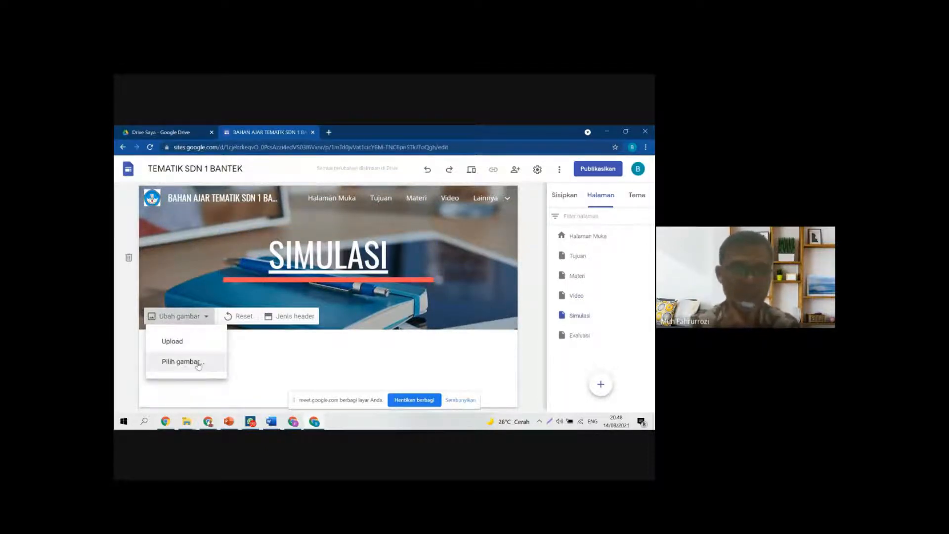
{"action": "left_click", "coordinate": [182, 361]}
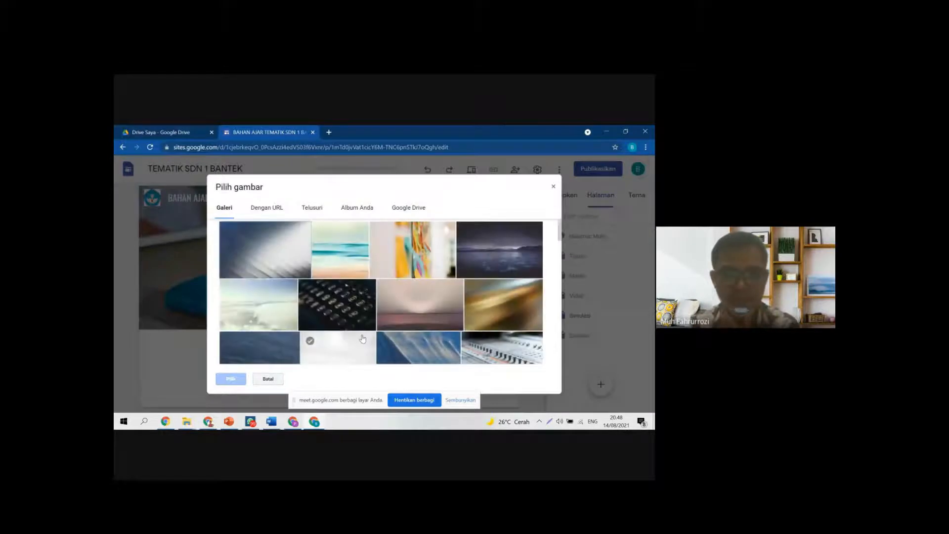
{"action": "scroll", "coordinate": [364, 335], "scroll_direction": "down", "scroll_amount": 5}
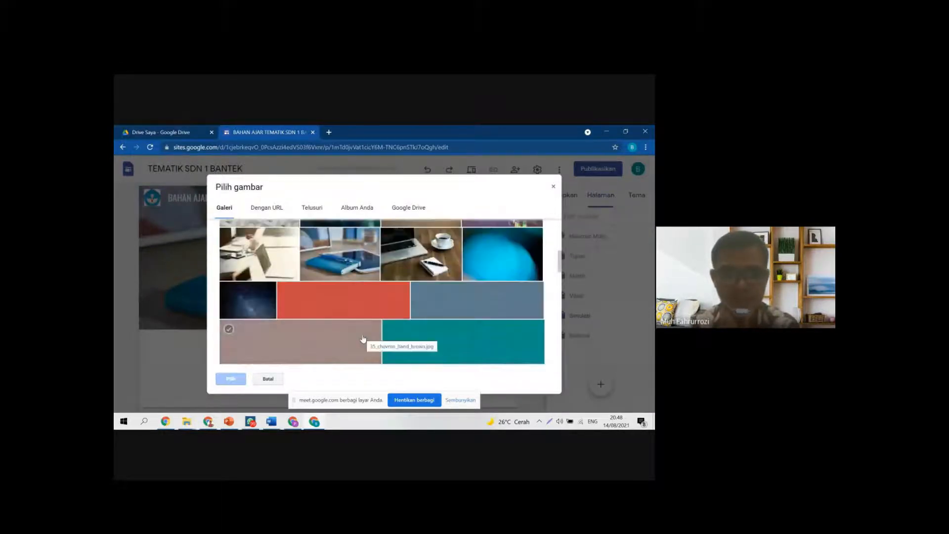
{"action": "scroll", "coordinate": [364, 339], "scroll_direction": "down", "scroll_amount": 3}
{"action": "scroll", "coordinate": [363, 340], "scroll_direction": "up", "scroll_amount": 4}
{"action": "scroll", "coordinate": [363, 339], "scroll_direction": "up", "scroll_amount": 4}
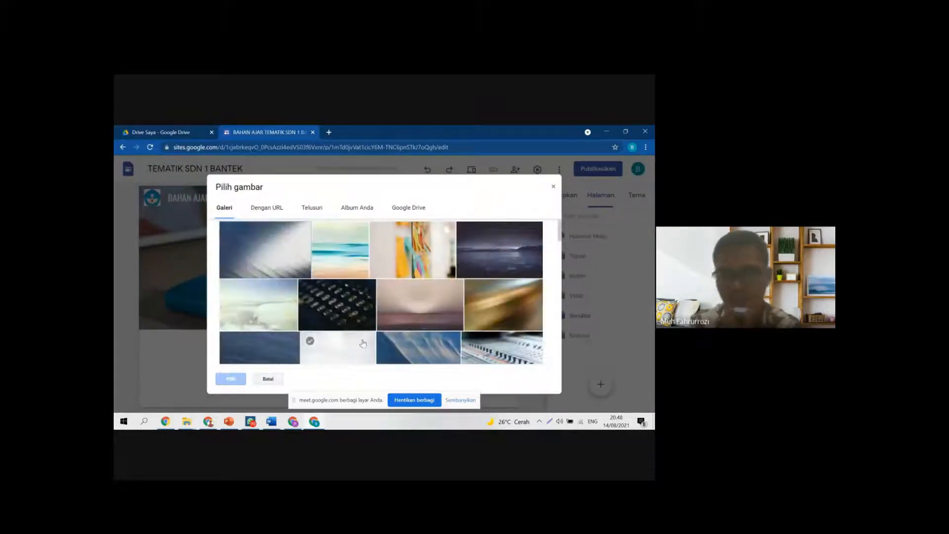
{"action": "scroll", "coordinate": [368, 338], "scroll_direction": "down", "scroll_amount": 1}
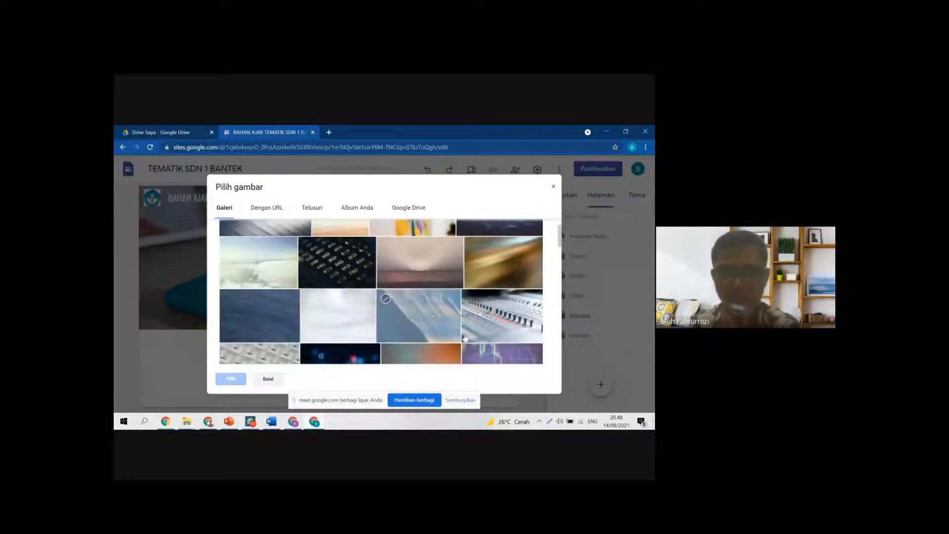
{"action": "scroll", "coordinate": [479, 343], "scroll_direction": "down", "scroll_amount": 6}
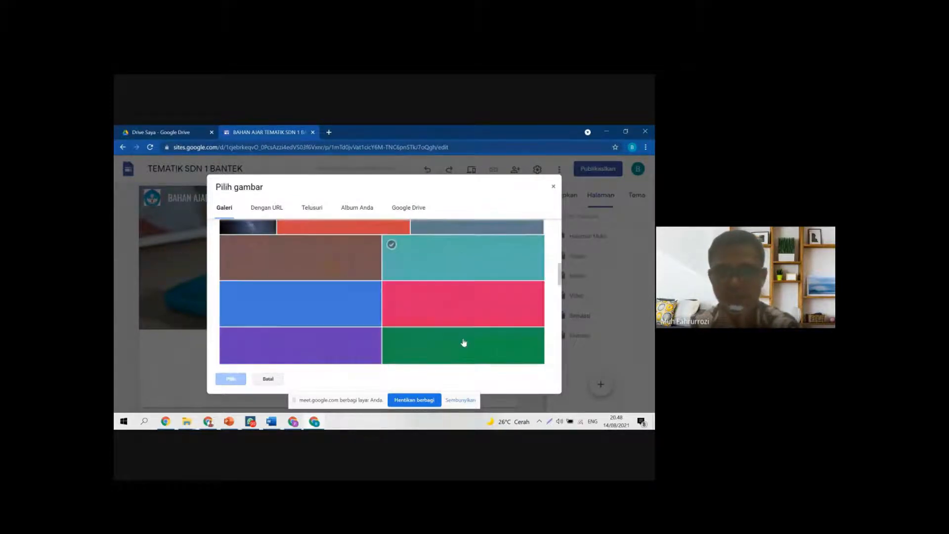
{"action": "scroll", "coordinate": [419, 339], "scroll_direction": "up", "scroll_amount": 5}
{"action": "left_click", "coordinate": [419, 339]}
{"action": "left_click", "coordinate": [232, 379]}
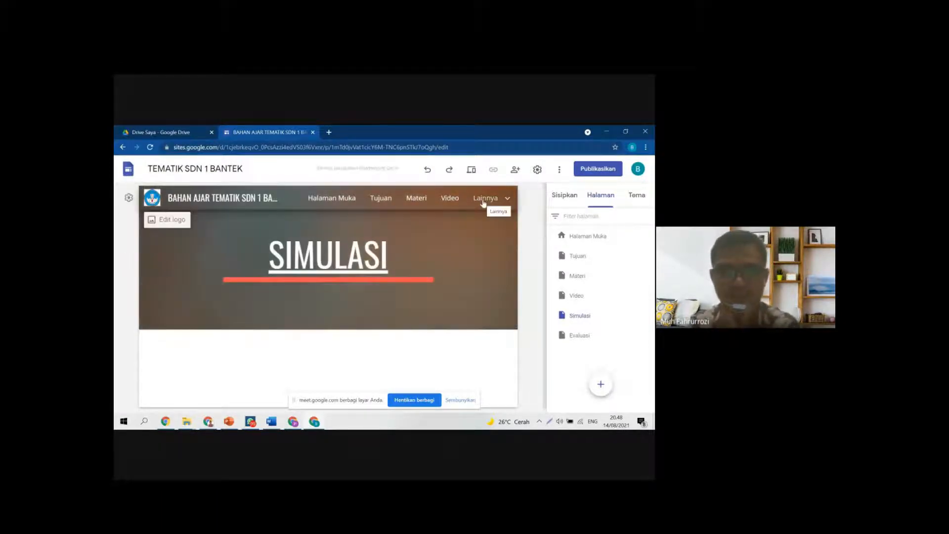
Step: Open the Evaluasi page and replace its header image with the gallery picture of a bright desk with a tablet, glass and laptop
{"action": "left_click", "coordinate": [507, 200]}
{"action": "left_click", "coordinate": [443, 245]}
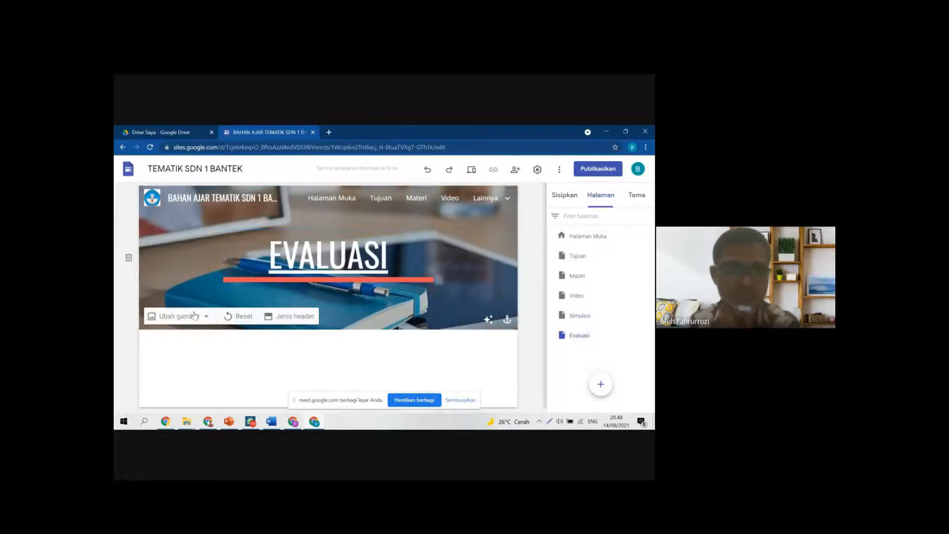
{"action": "left_click", "coordinate": [179, 315]}
{"action": "left_click", "coordinate": [183, 361]}
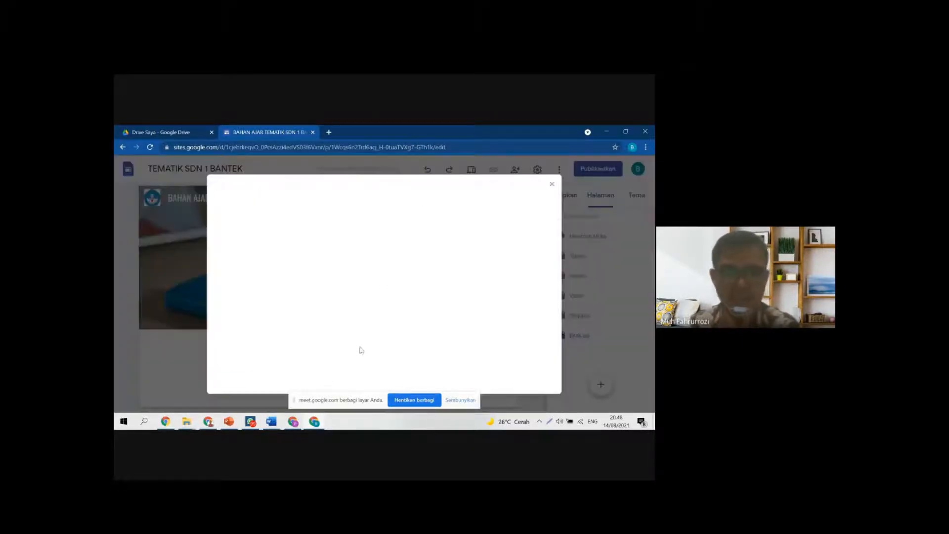
{"action": "scroll", "coordinate": [402, 329], "scroll_direction": "down", "scroll_amount": 10}
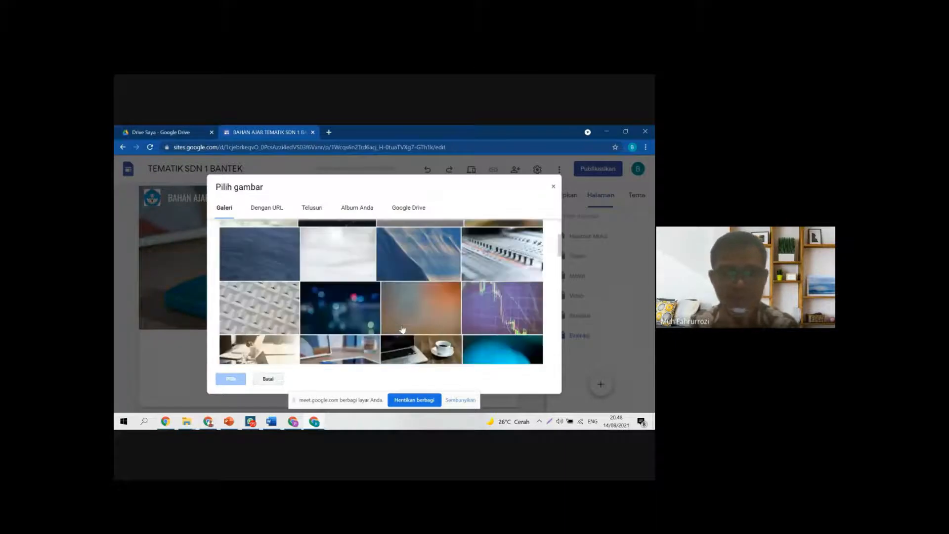
{"action": "scroll", "coordinate": [402, 329], "scroll_direction": "up", "scroll_amount": 8}
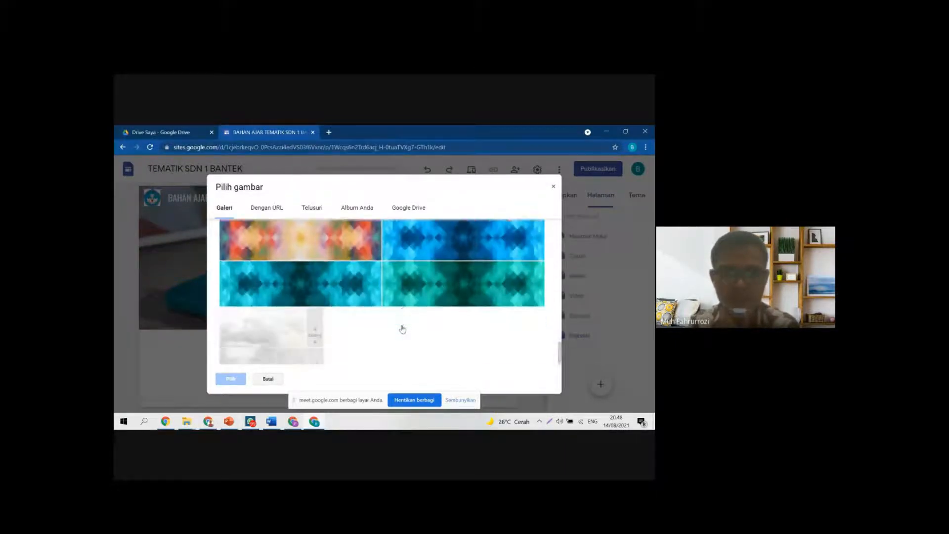
{"action": "scroll", "coordinate": [402, 329], "scroll_direction": "up", "scroll_amount": 6}
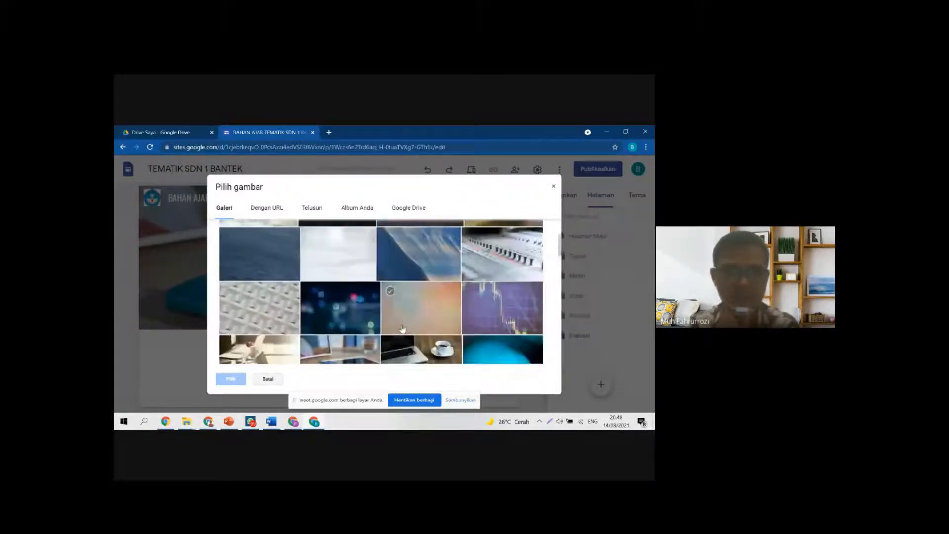
{"action": "double_click", "coordinate": [253, 274]}
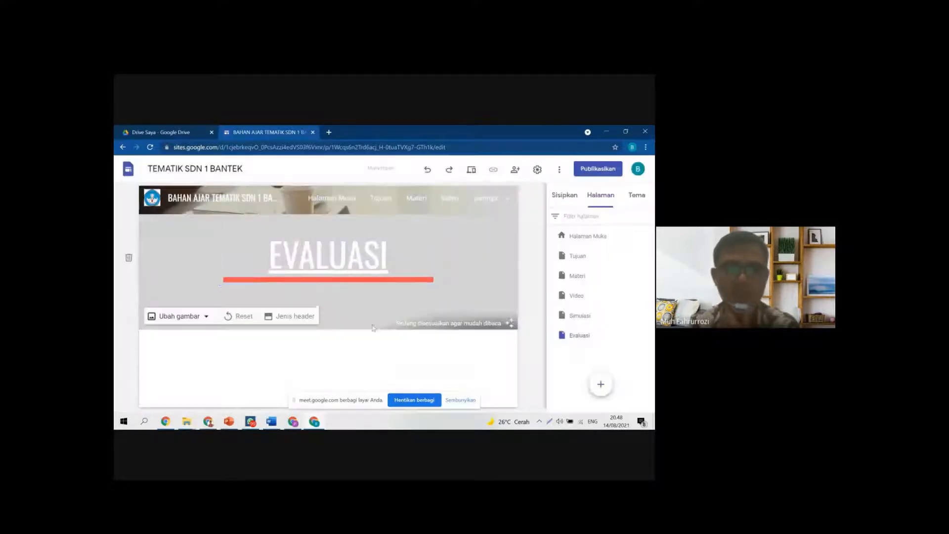
Step: Anchor the Evaluasi page's header image to its centre left
{"action": "mouse_move", "coordinate": [409, 327]}
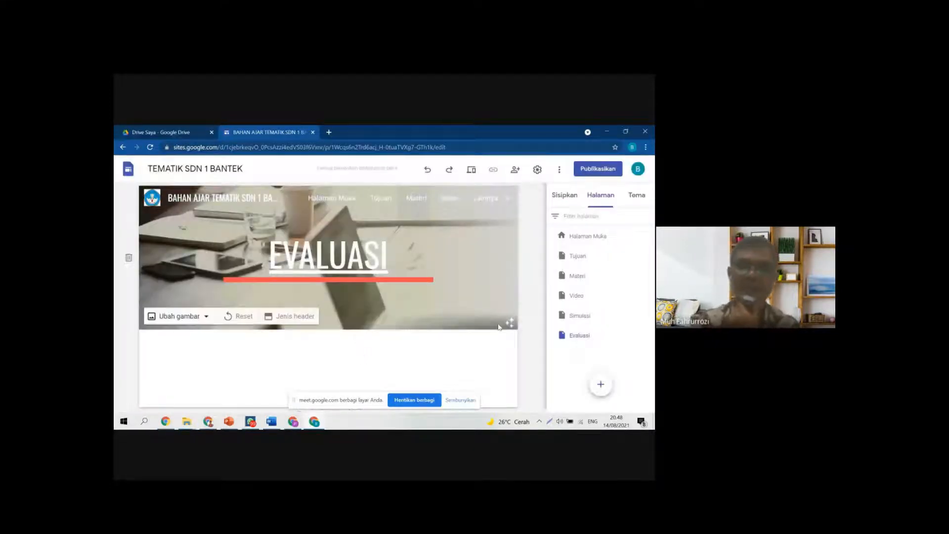
{"action": "left_click", "coordinate": [509, 324]}
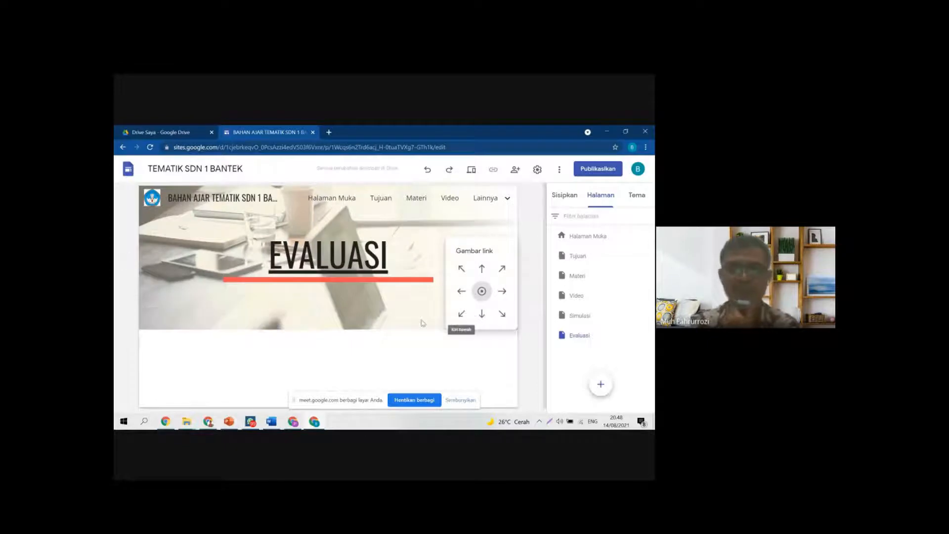
{"action": "left_click", "coordinate": [461, 291]}
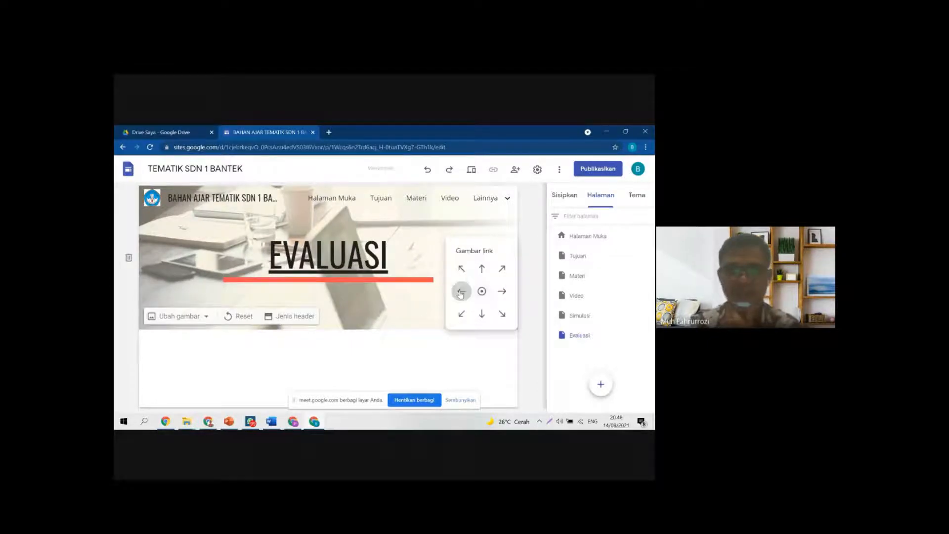
{"action": "left_click", "coordinate": [535, 364]}
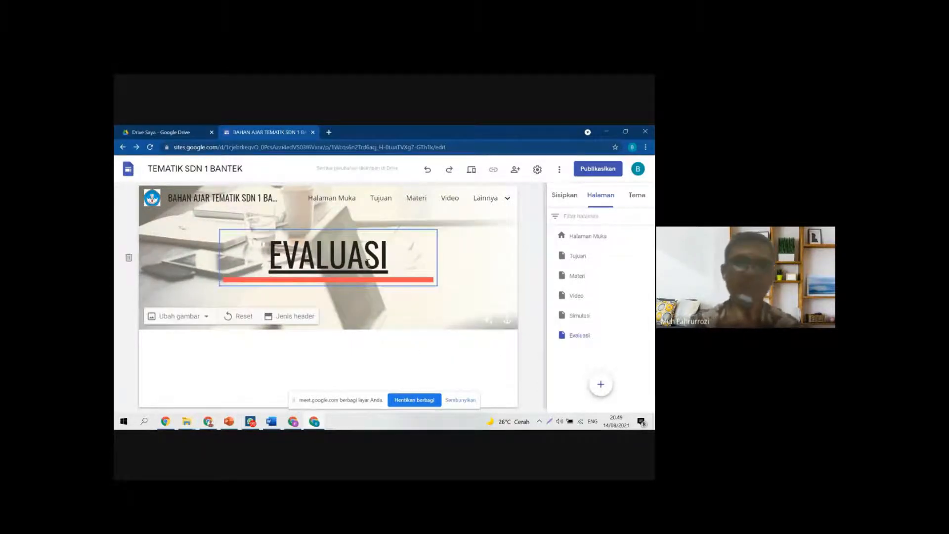
Step: Review the header images by going through the Halaman Muka, Tujuan, Materi, Video, Simulasi and Evaluasi pages in order
{"action": "left_click", "coordinate": [332, 197]}
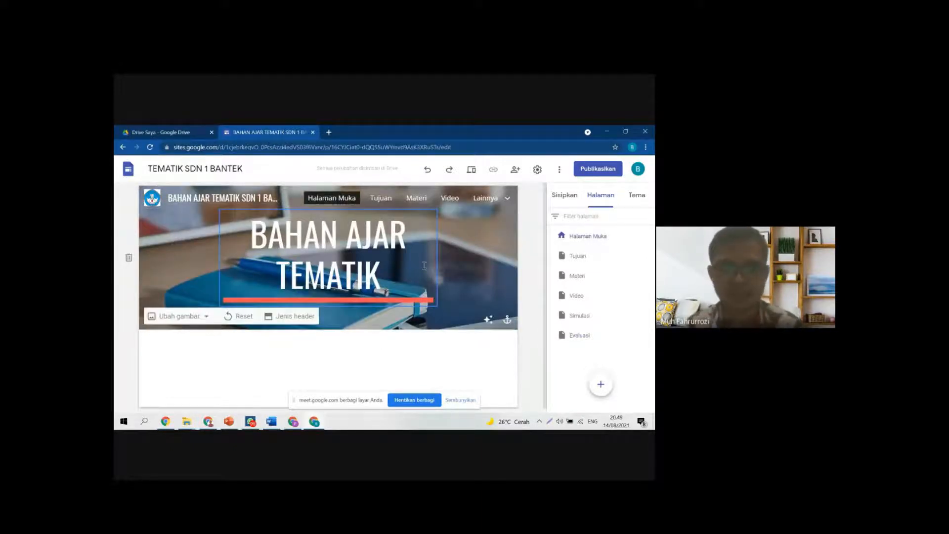
{"action": "left_click", "coordinate": [381, 198]}
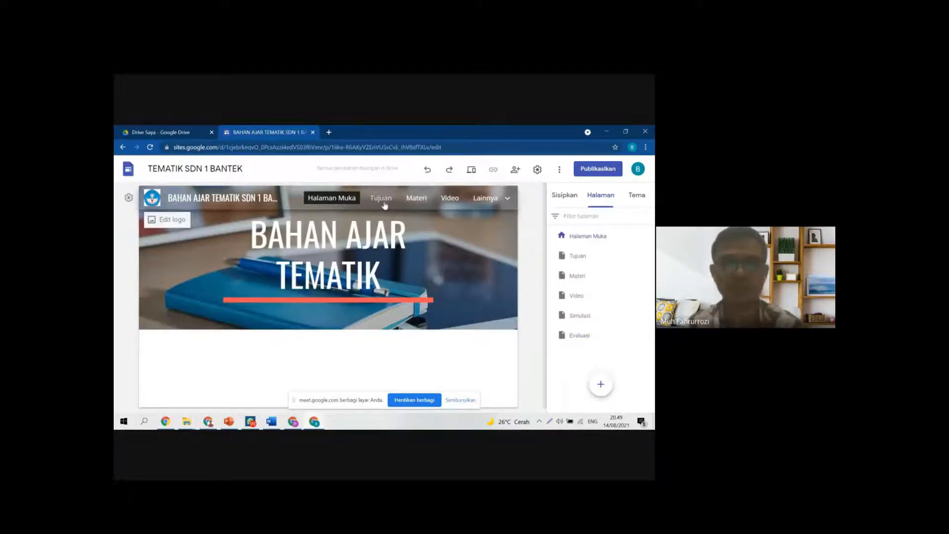
{"action": "left_click", "coordinate": [416, 198]}
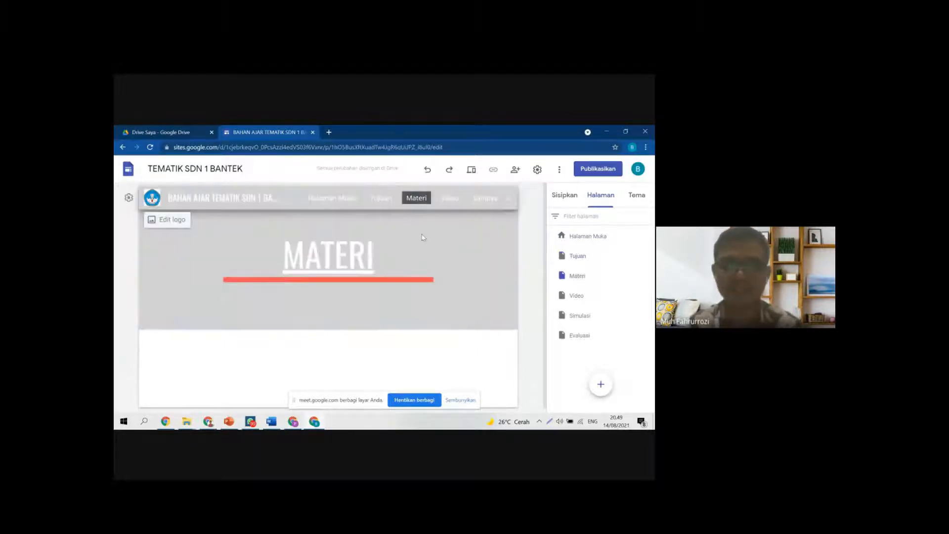
{"action": "left_click", "coordinate": [450, 199]}
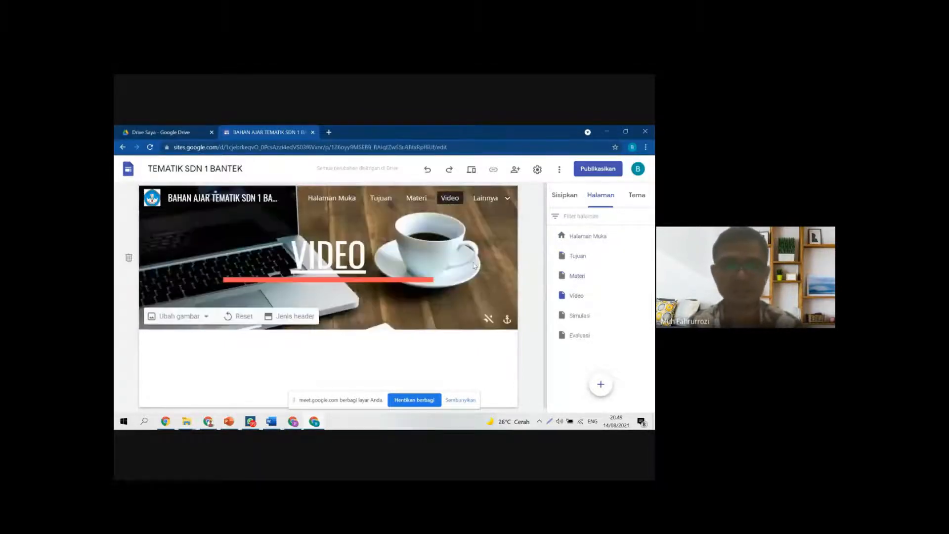
{"action": "mouse_move", "coordinate": [508, 207]}
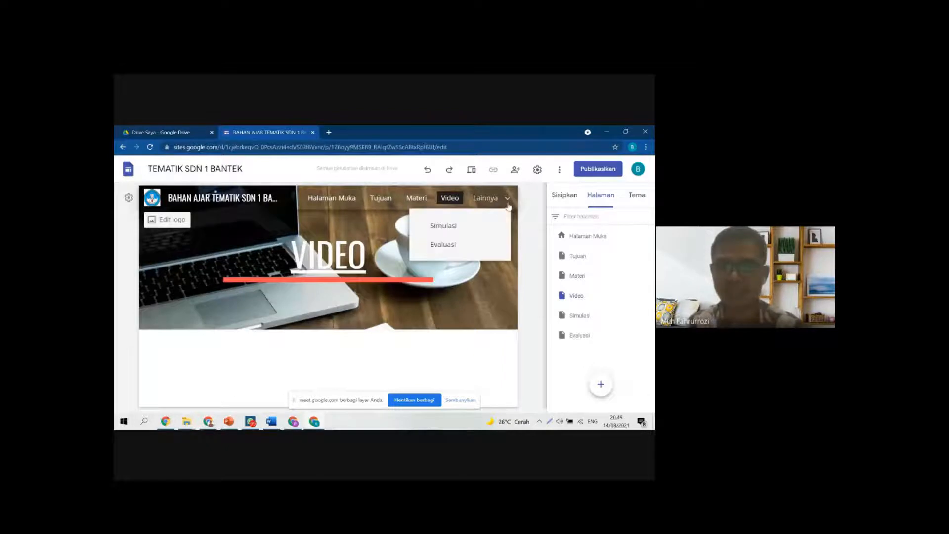
{"action": "left_click", "coordinate": [445, 228]}
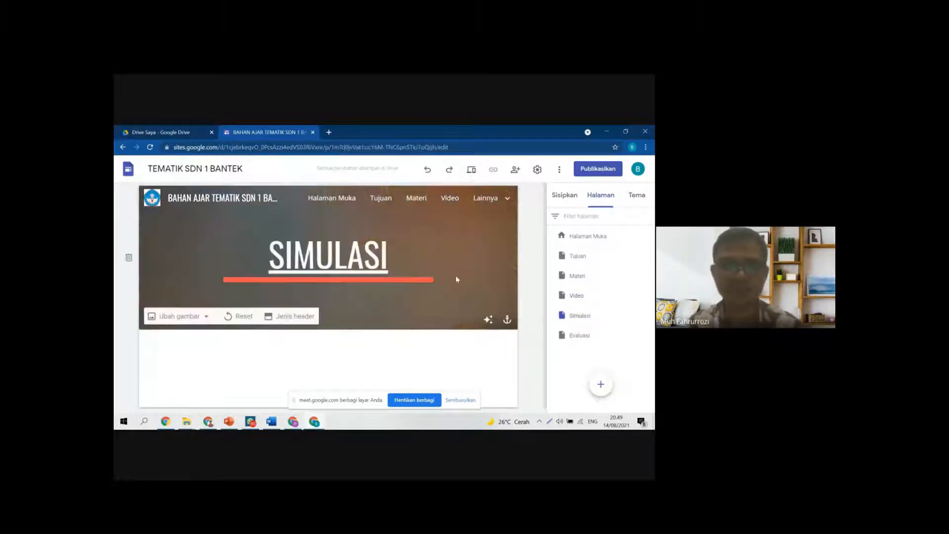
{"action": "mouse_move", "coordinate": [499, 210]}
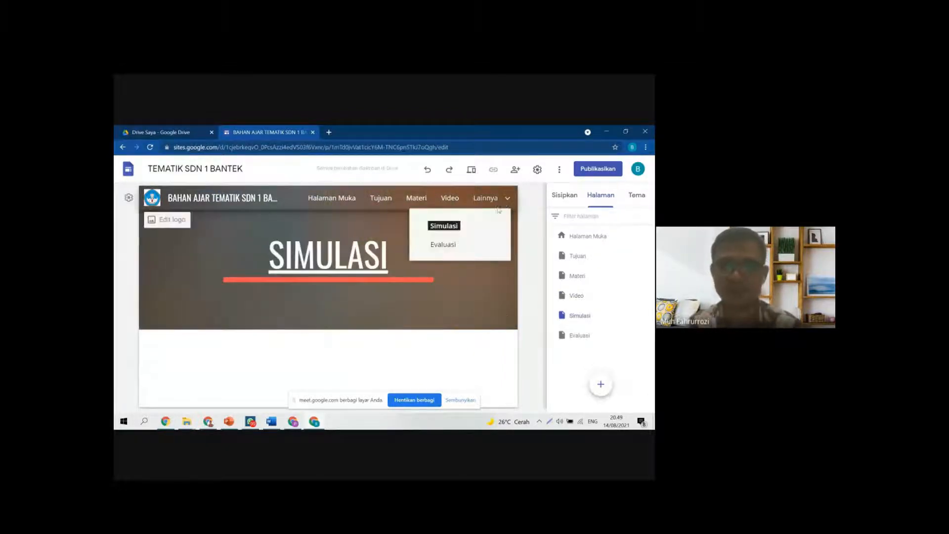
{"action": "left_click", "coordinate": [445, 246]}
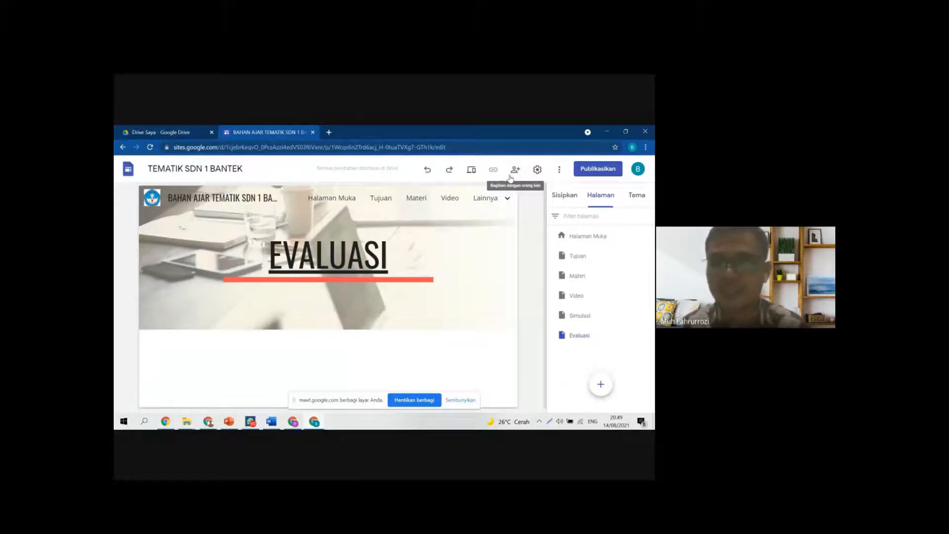
Step: Preview the site, view its Halaman Muka page, and return to the editor
{"action": "left_click", "coordinate": [471, 169]}
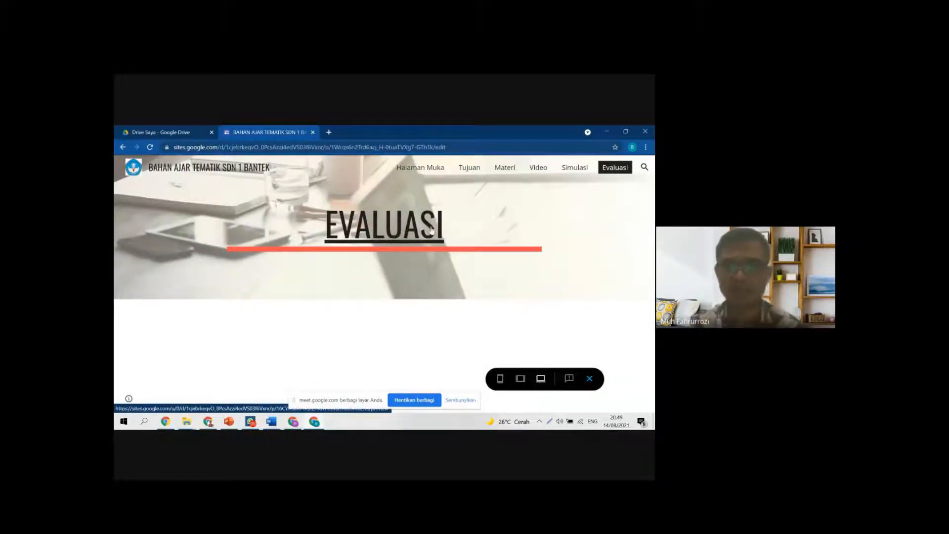
{"action": "left_click", "coordinate": [433, 250]}
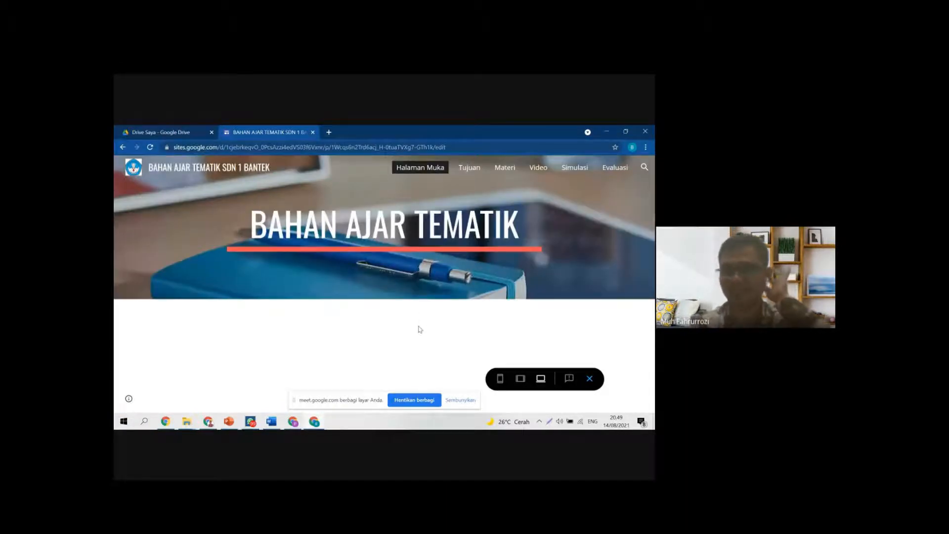
{"action": "left_click", "coordinate": [589, 379]}
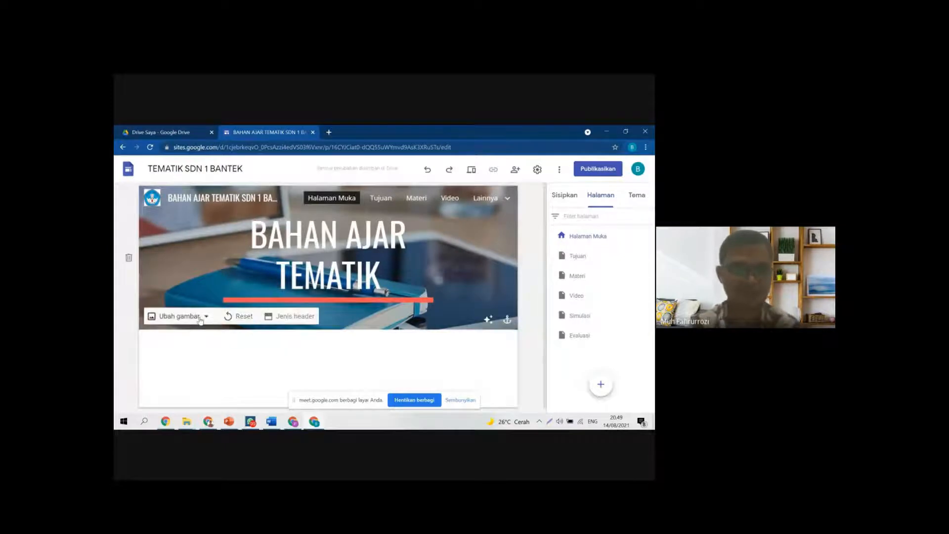
{"action": "left_click", "coordinate": [200, 319]}
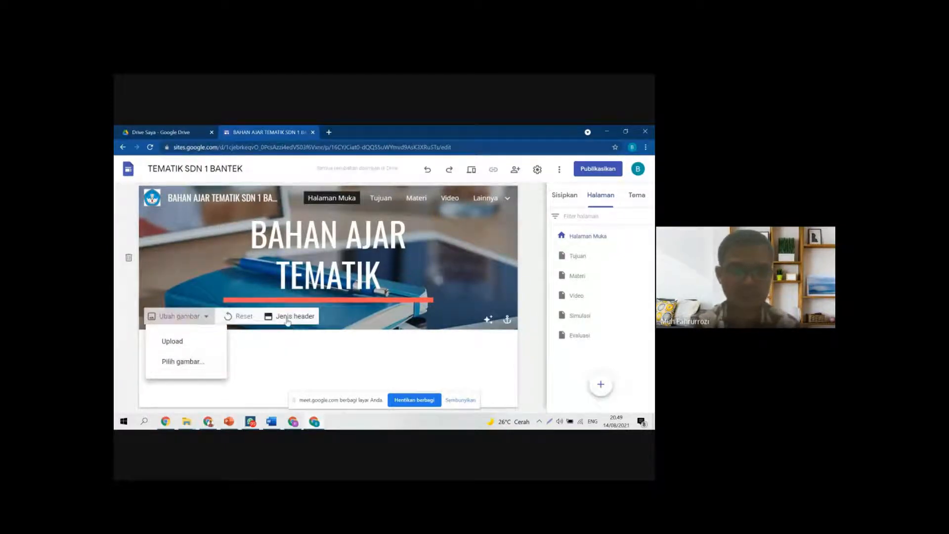
{"action": "left_click", "coordinate": [233, 335]}
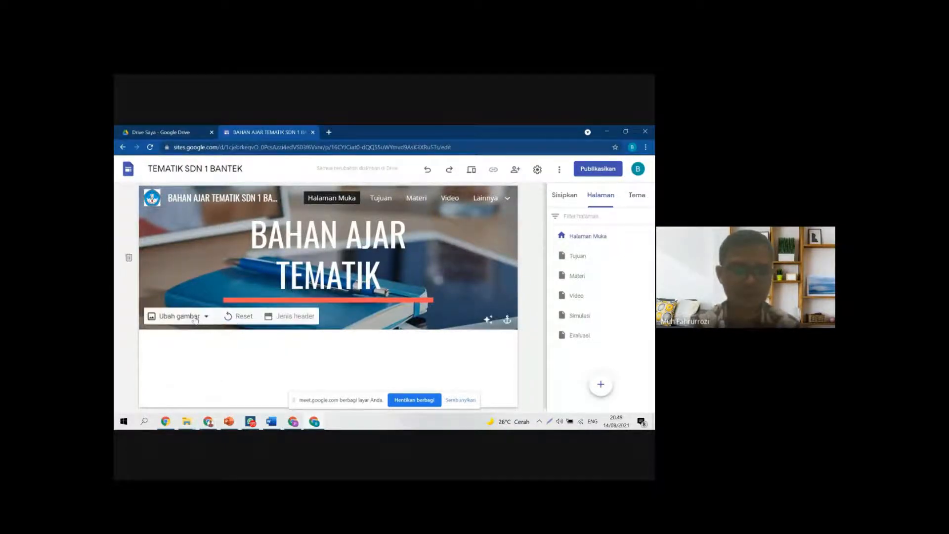
Step: Set the Halaman Muka header type to Spanduk besar and check the enlarged header
{"action": "left_click", "coordinate": [292, 316]}
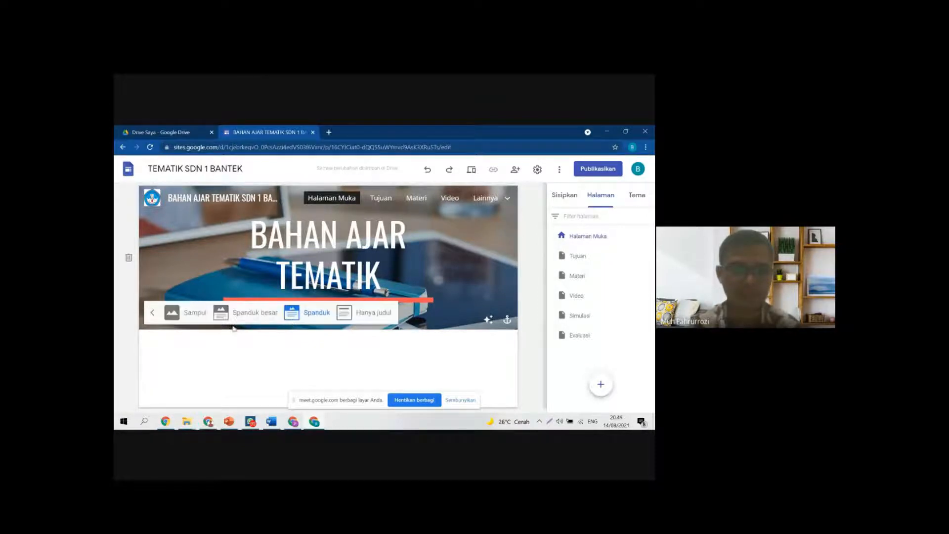
{"action": "left_click", "coordinate": [246, 312]}
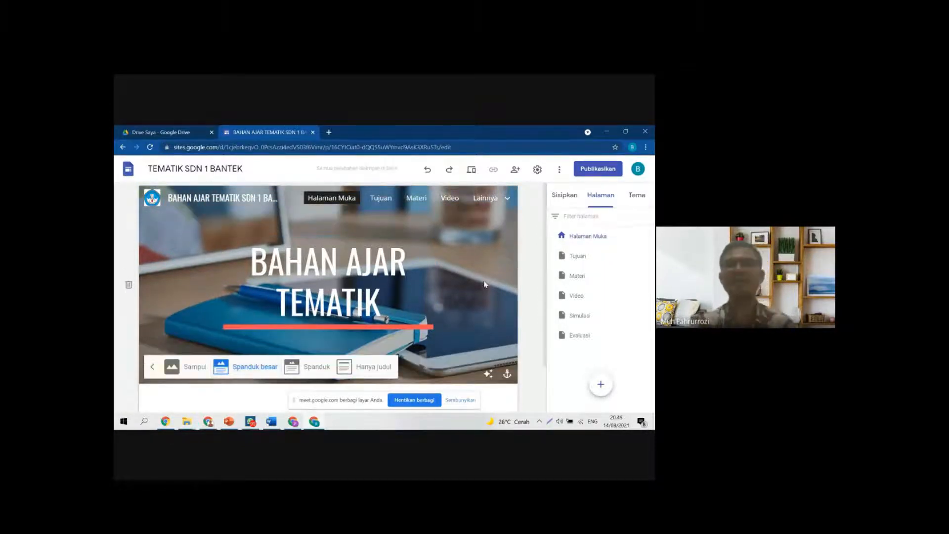
{"action": "scroll", "coordinate": [332, 341], "scroll_direction": "down", "scroll_amount": 2}
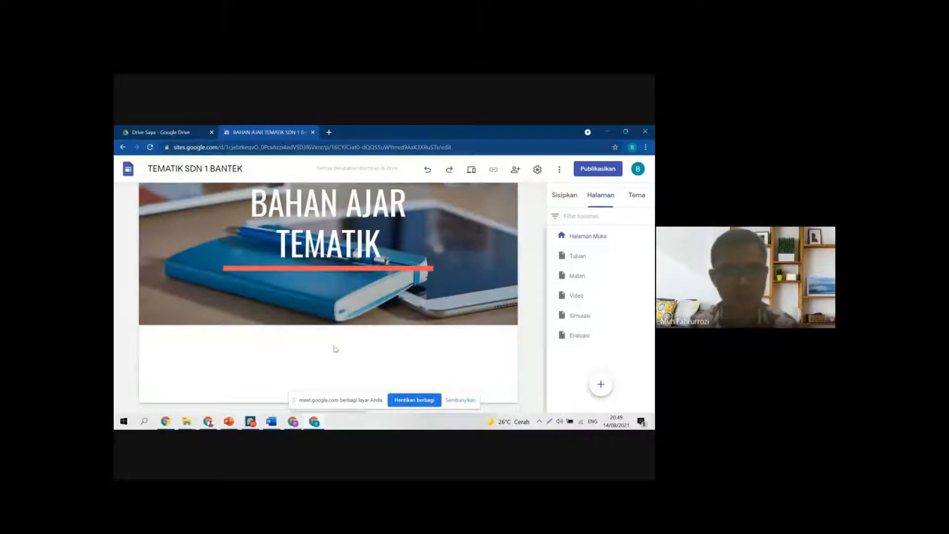
{"action": "scroll", "coordinate": [335, 349], "scroll_direction": "up", "scroll_amount": 2}
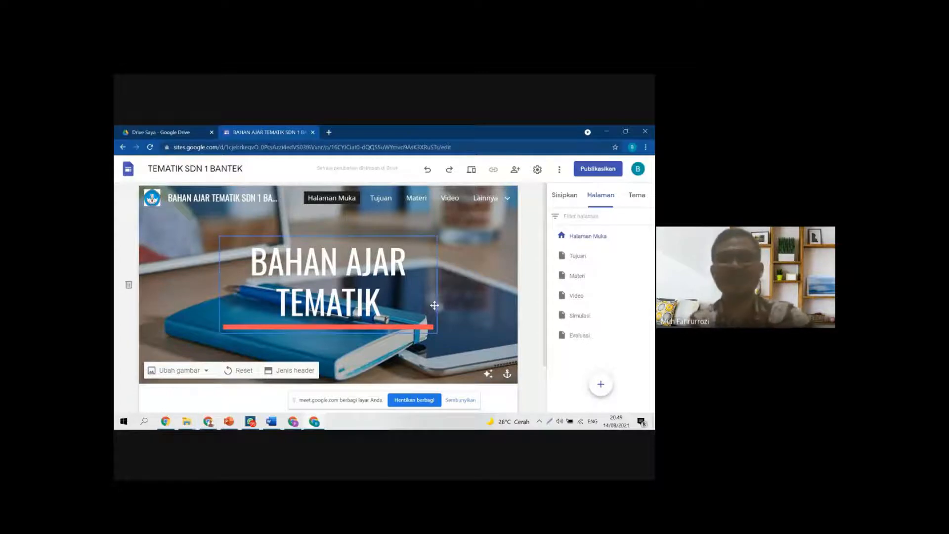
{"action": "scroll", "coordinate": [430, 314], "scroll_direction": "down", "scroll_amount": 2}
{"action": "scroll", "coordinate": [421, 330], "scroll_direction": "up", "scroll_amount": 2}
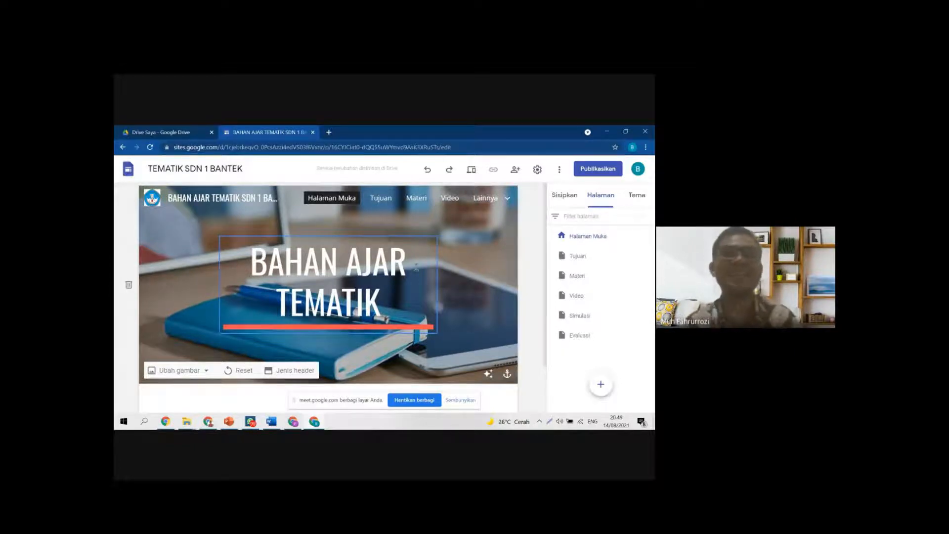
Step: Browse the recent Google Drive pictures offered for the Halaman Muka header and leave the picker without inserting one
{"action": "right_click", "coordinate": [461, 268]}
{"action": "left_click", "coordinate": [462, 268]}
{"action": "double_click", "coordinate": [457, 262]}
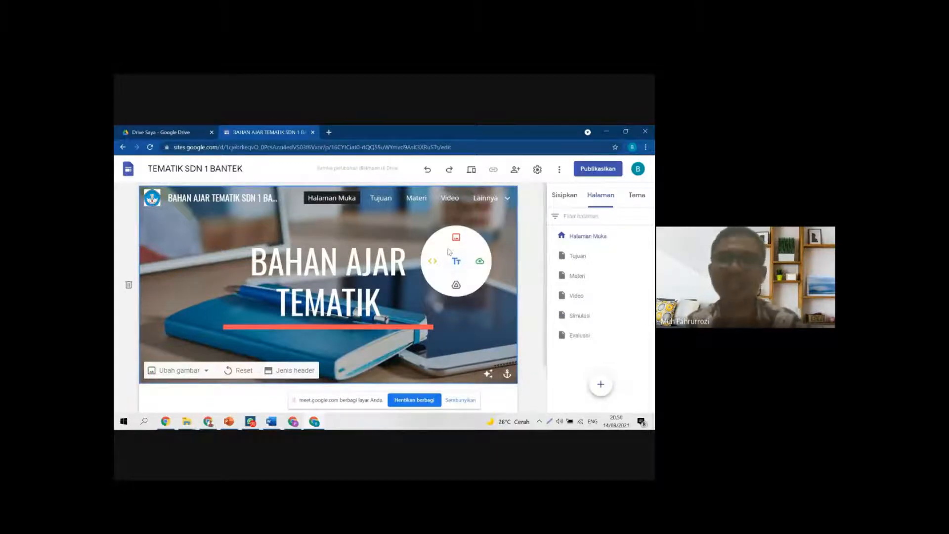
{"action": "left_click", "coordinate": [465, 273]}
{"action": "double_click", "coordinate": [456, 271]}
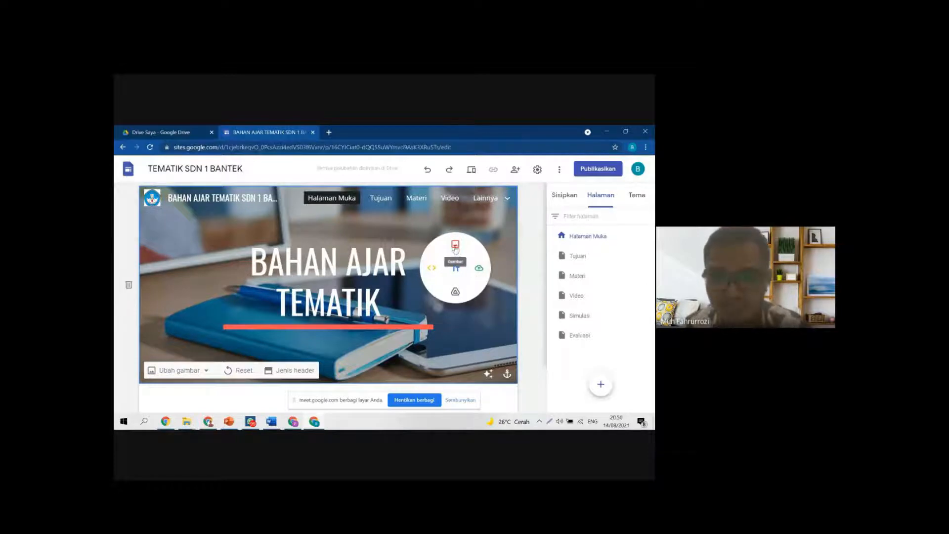
{"action": "left_click", "coordinate": [456, 245]}
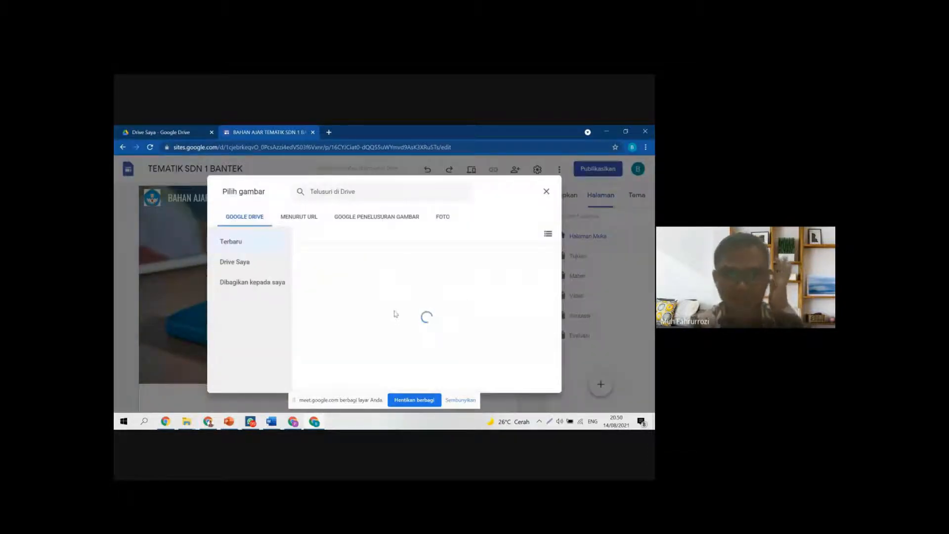
{"action": "left_click", "coordinate": [546, 191]}
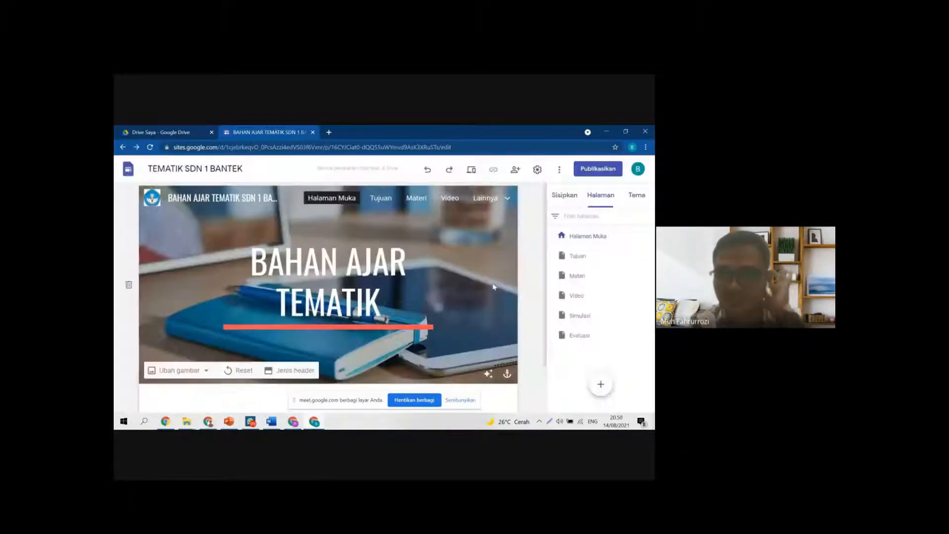
{"action": "double_click", "coordinate": [476, 277]}
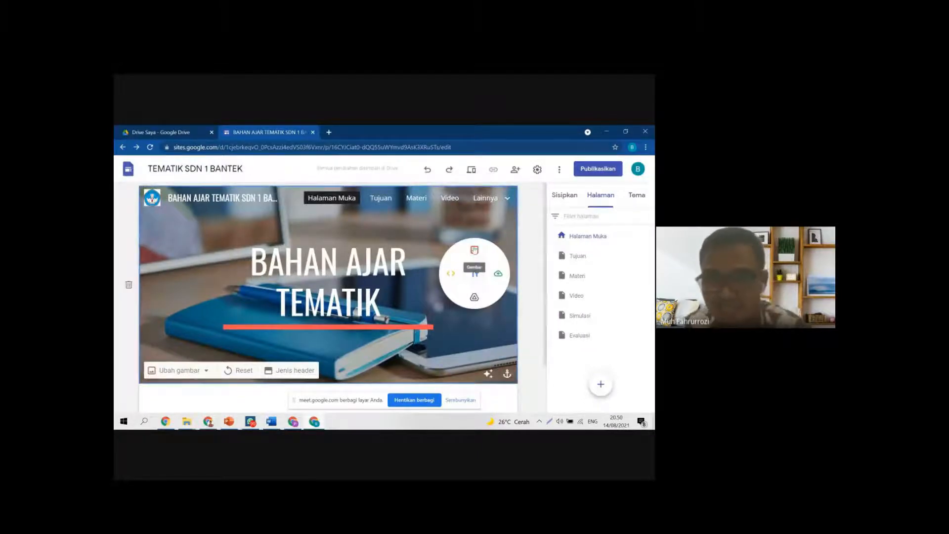
{"action": "left_click", "coordinate": [475, 251]}
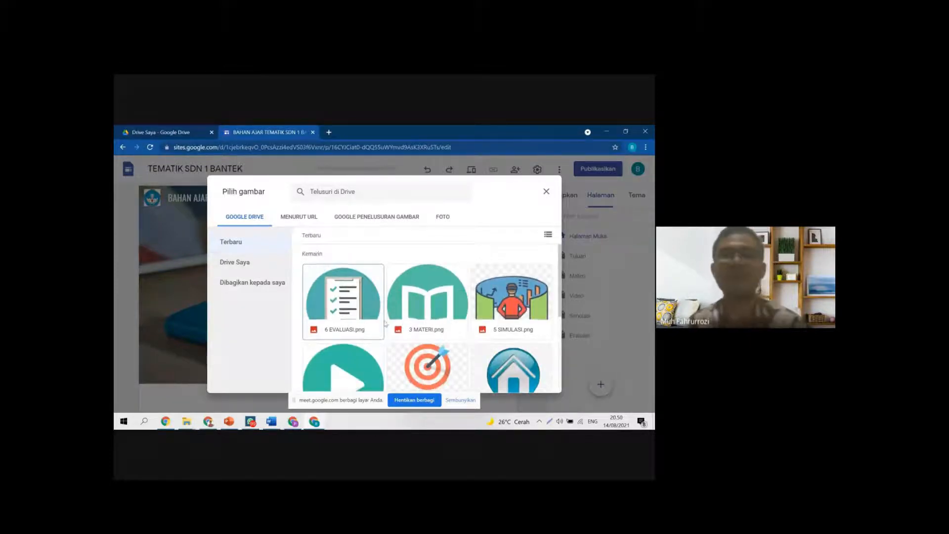
{"action": "scroll", "coordinate": [366, 326], "scroll_direction": "down", "scroll_amount": 4}
{"action": "scroll", "coordinate": [381, 332], "scroll_direction": "up", "scroll_amount": 4}
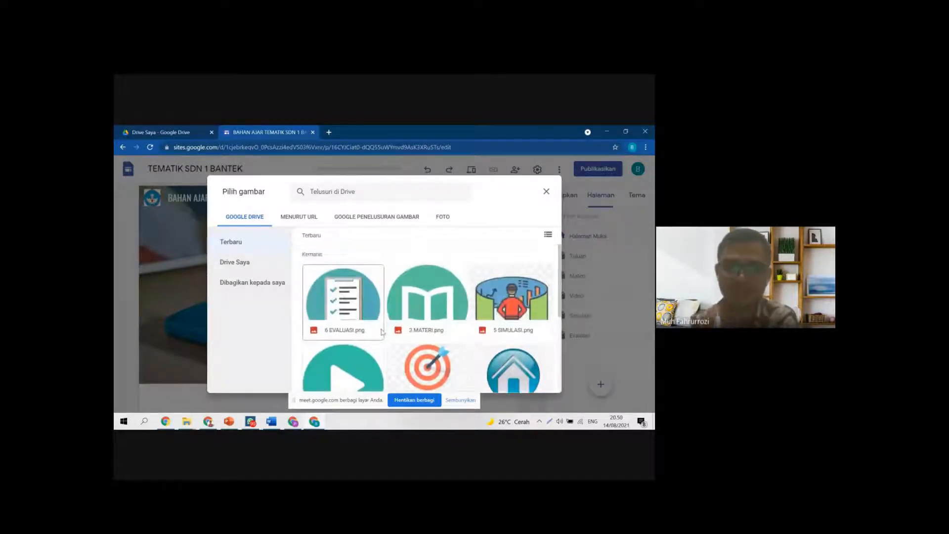
{"action": "left_click", "coordinate": [546, 191]}
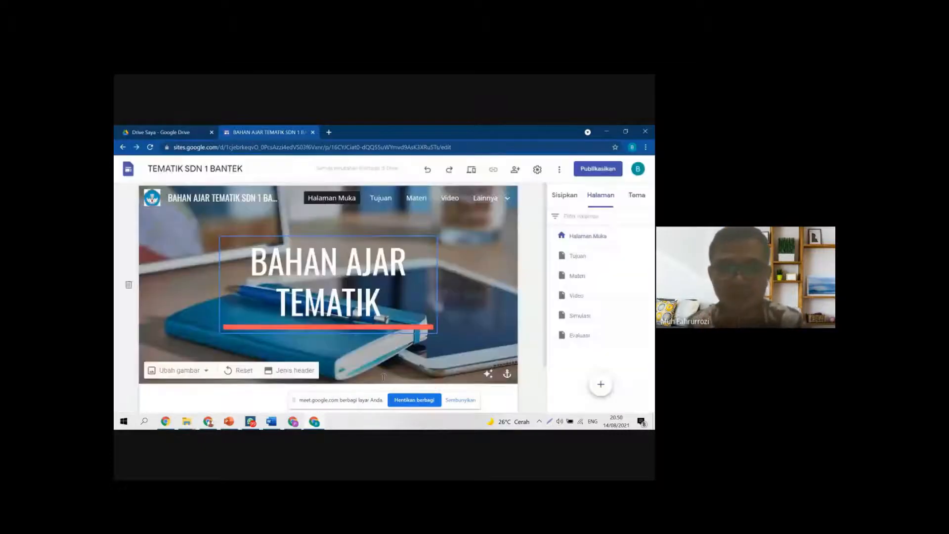
{"action": "double_click", "coordinate": [474, 253]}
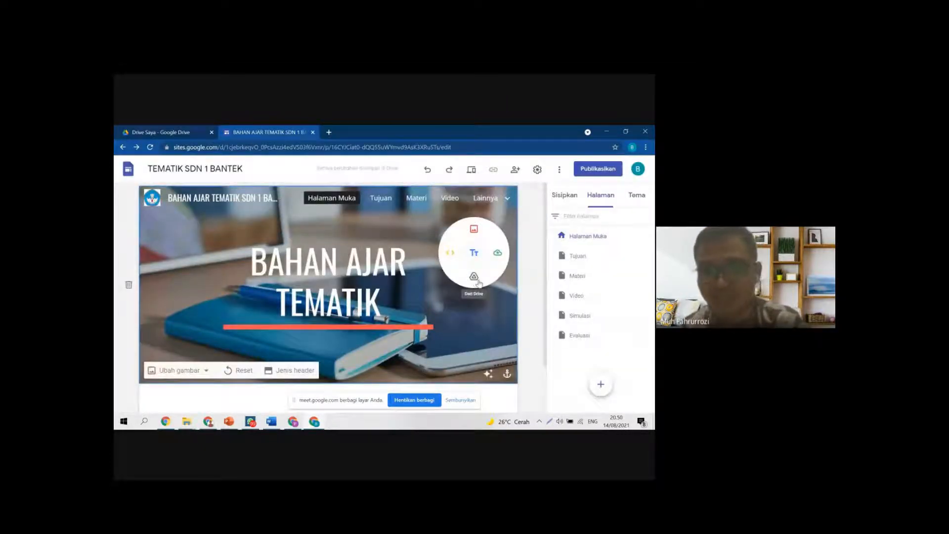
{"action": "left_click", "coordinate": [498, 254]}
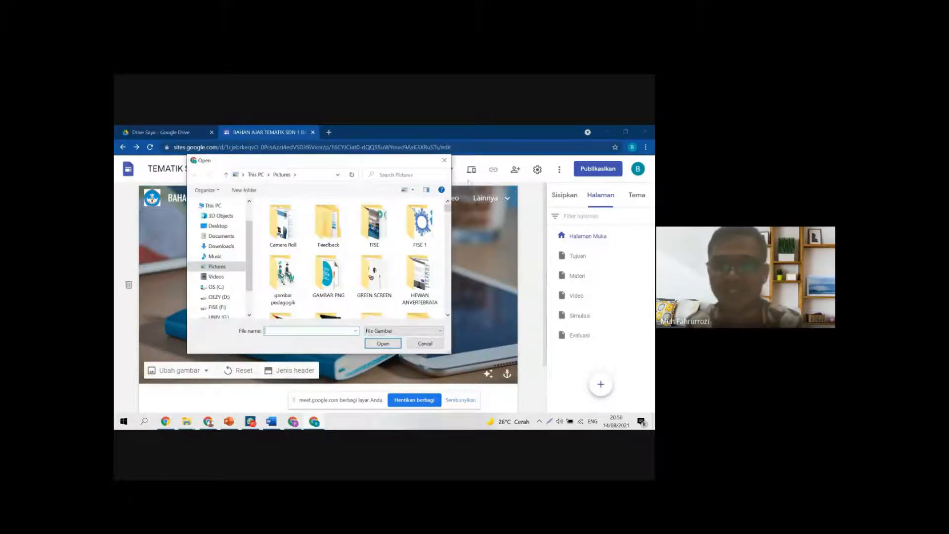
{"action": "left_click", "coordinate": [444, 159]}
Step: Upload the DEKAN FISE picture from the GAMBAR PNG folder in Pictures into the Halaman Muka header, beside the title
{"action": "double_click", "coordinate": [477, 267]}
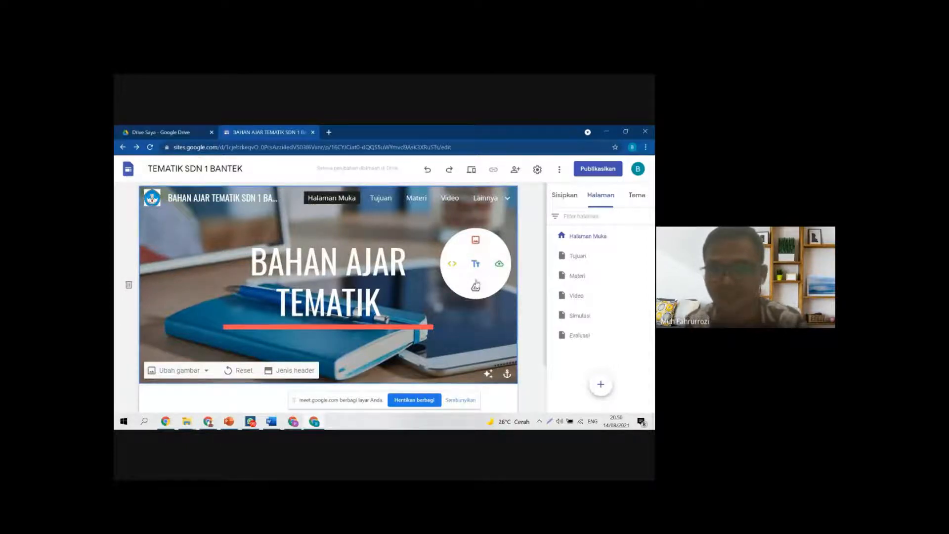
{"action": "left_click", "coordinate": [499, 266]}
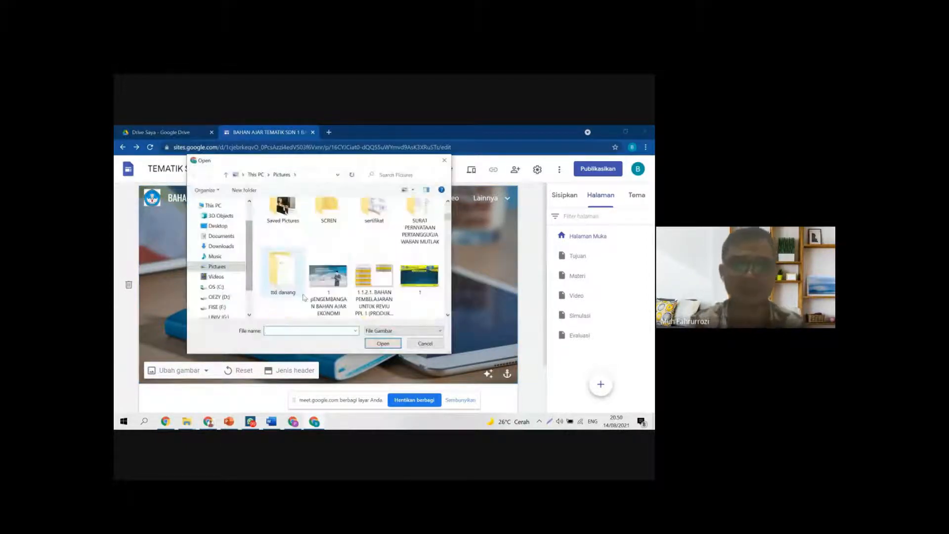
{"action": "scroll", "coordinate": [331, 303], "scroll_direction": "down", "scroll_amount": 3}
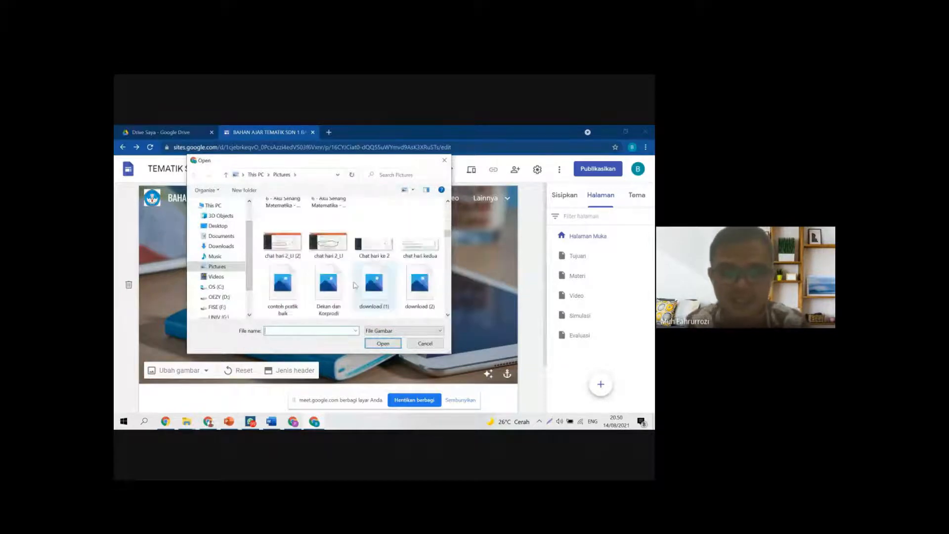
{"action": "scroll", "coordinate": [360, 302], "scroll_direction": "down", "scroll_amount": 5}
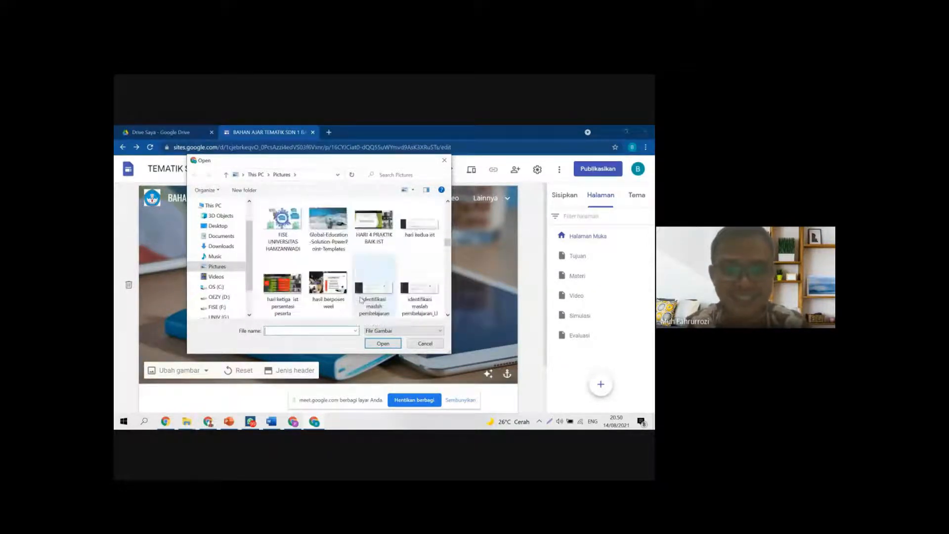
{"action": "scroll", "coordinate": [360, 300], "scroll_direction": "up", "scroll_amount": 4}
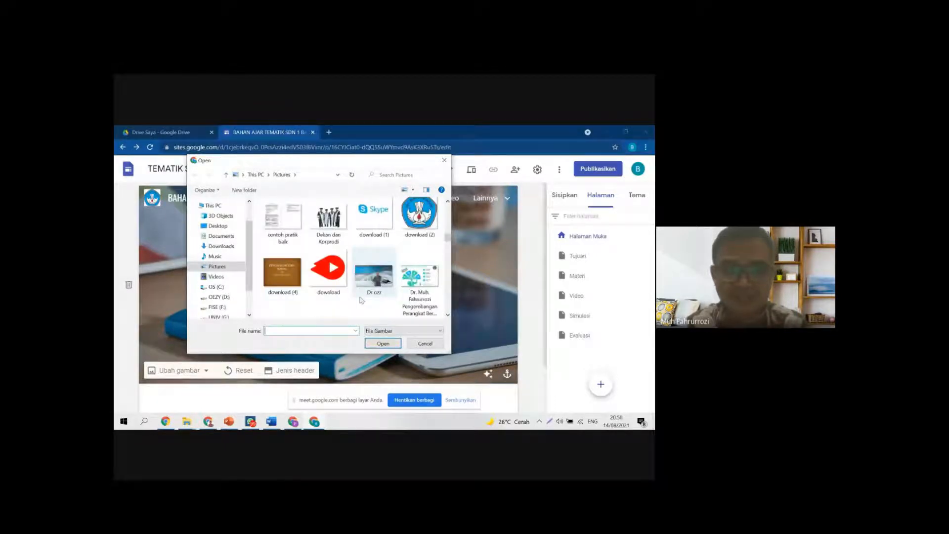
{"action": "scroll", "coordinate": [362, 299], "scroll_direction": "up", "scroll_amount": 5}
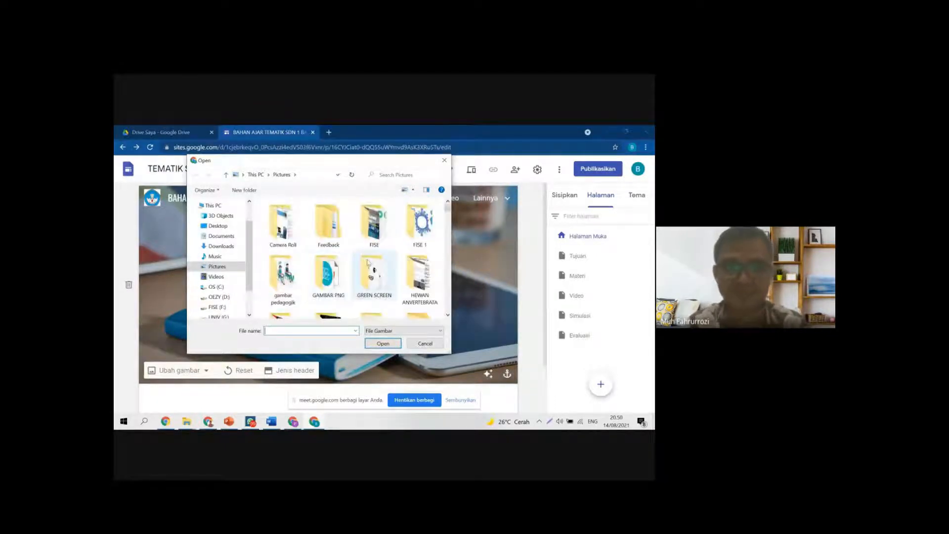
{"action": "scroll", "coordinate": [367, 263], "scroll_direction": "down", "scroll_amount": 1}
{"action": "scroll", "coordinate": [368, 262], "scroll_direction": "up", "scroll_amount": 1}
{"action": "scroll", "coordinate": [368, 263], "scroll_direction": "down", "scroll_amount": 1}
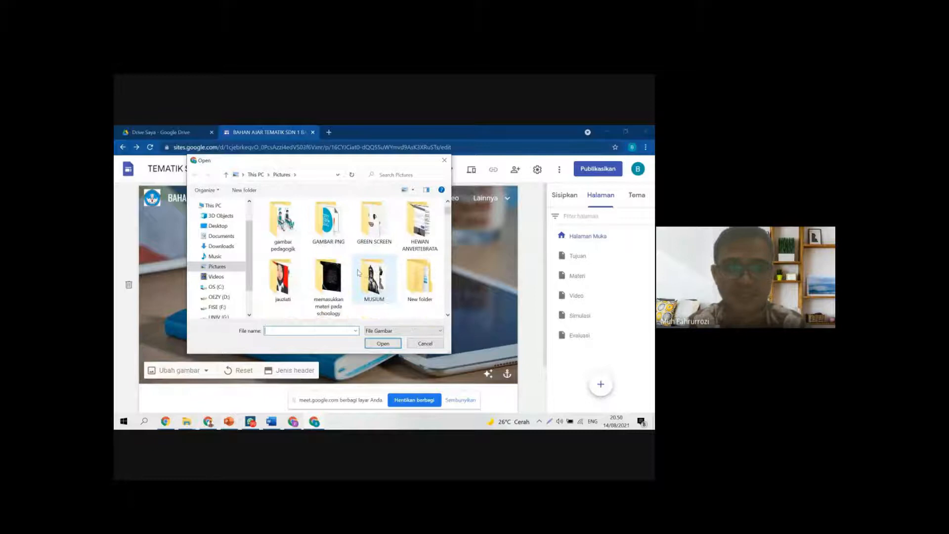
{"action": "double_click", "coordinate": [336, 237]}
{"action": "scroll", "coordinate": [387, 275], "scroll_direction": "down", "scroll_amount": 3}
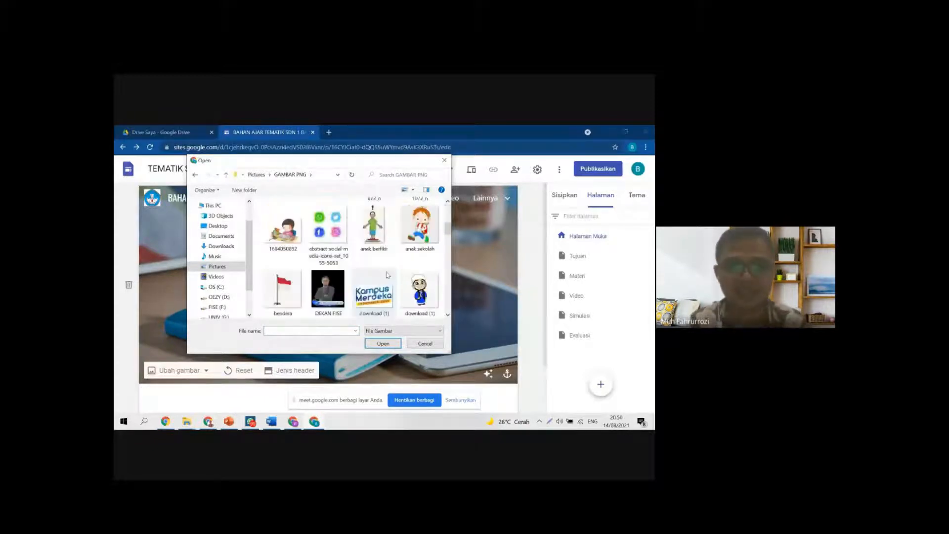
{"action": "scroll", "coordinate": [387, 274], "scroll_direction": "down", "scroll_amount": 1}
{"action": "scroll", "coordinate": [387, 275], "scroll_direction": "up", "scroll_amount": 1}
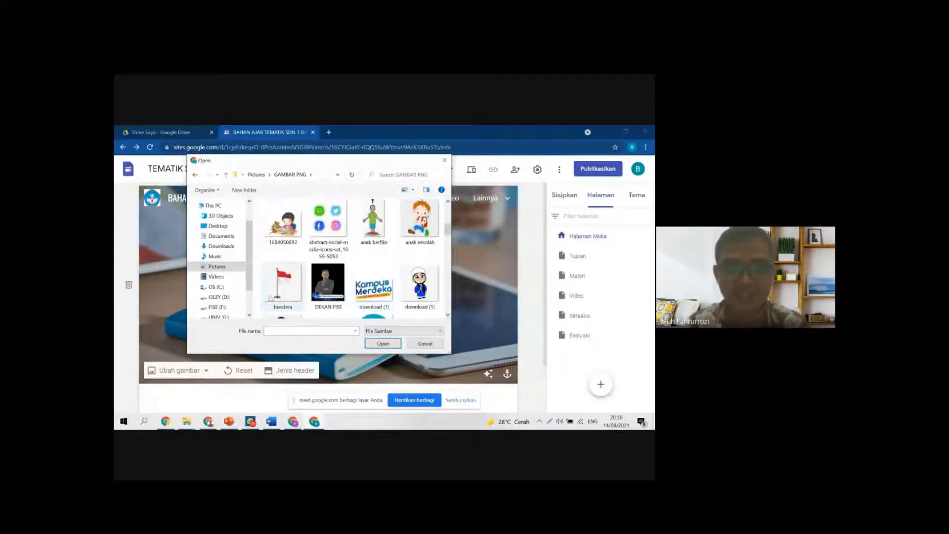
{"action": "double_click", "coordinate": [327, 282]}
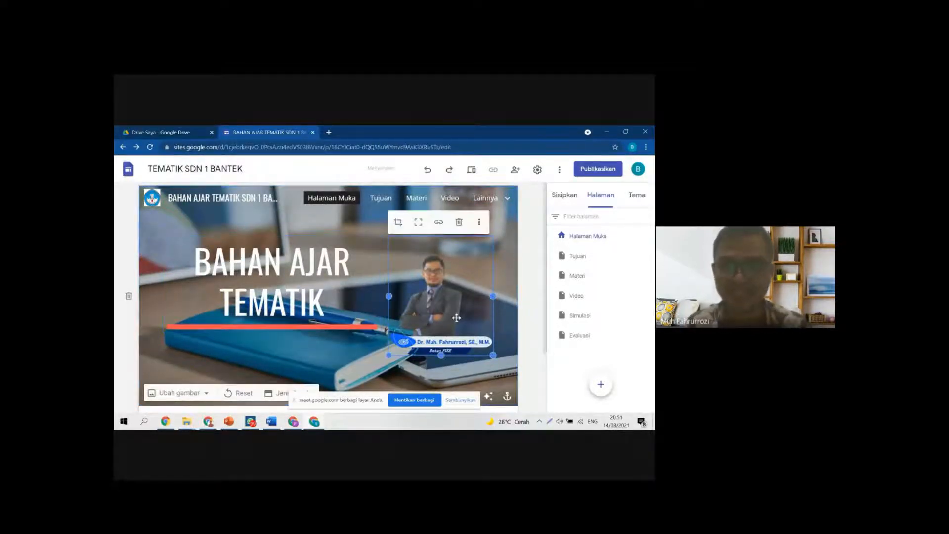
{"action": "left_click_drag", "start_coordinate": [456, 302], "coordinate": [461, 290]}
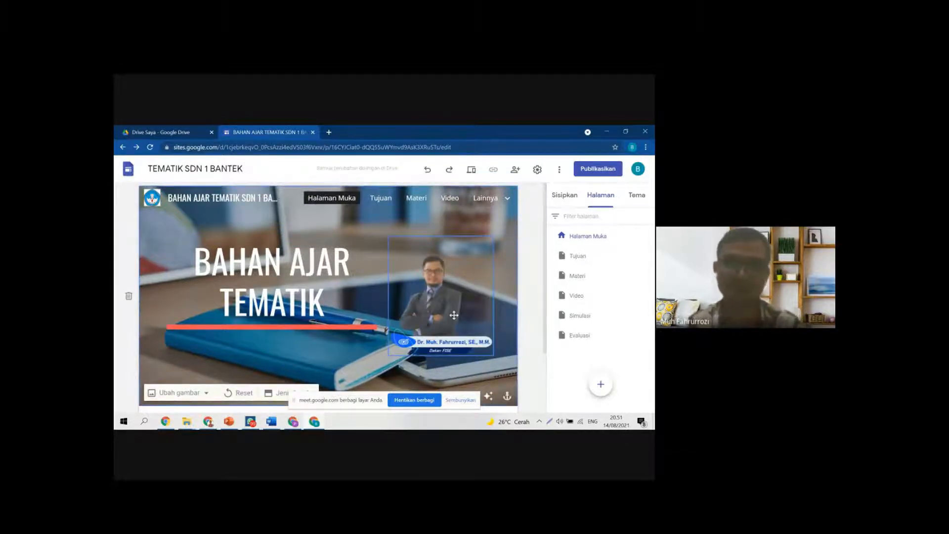
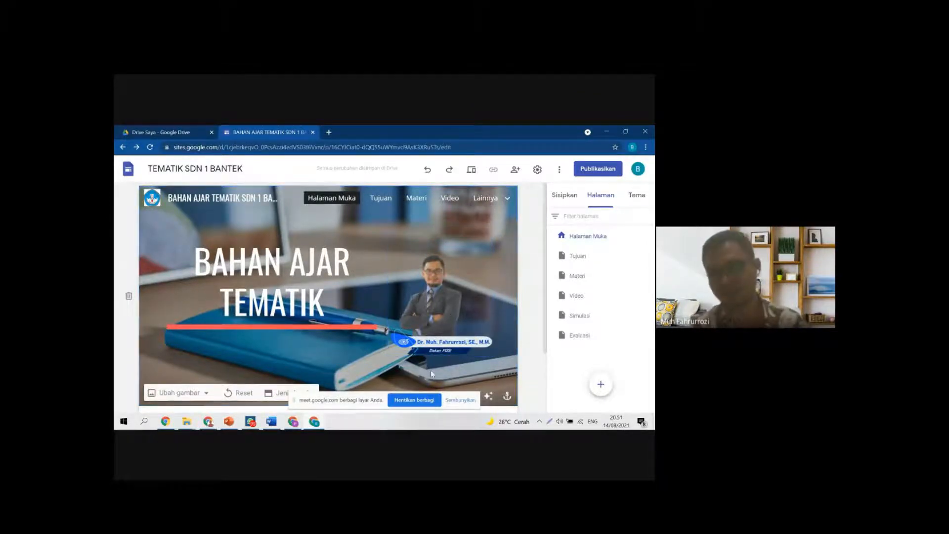
Step: Stretch the portrait picture in the Halaman Muka header downward to make it taller
{"action": "scroll", "coordinate": [475, 346], "scroll_direction": "down", "scroll_amount": 2}
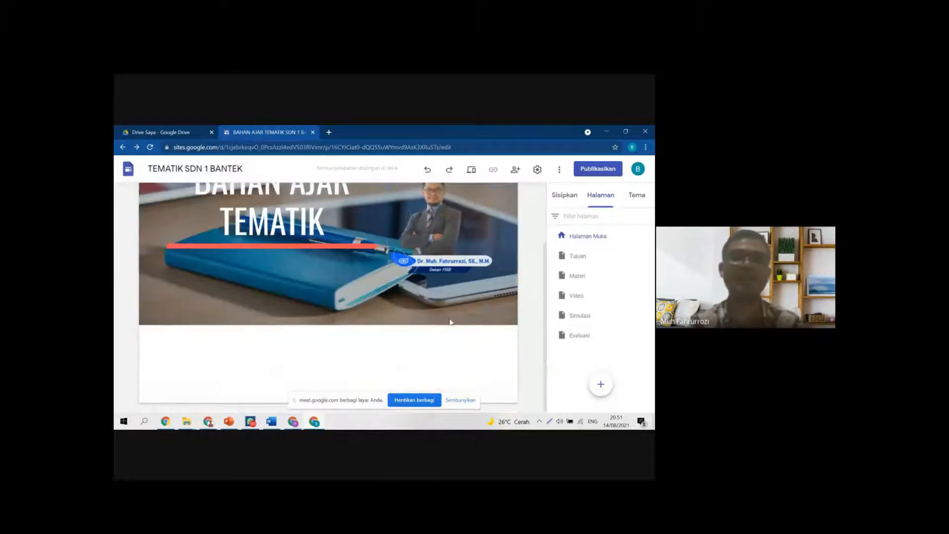
{"action": "scroll", "coordinate": [445, 329], "scroll_direction": "up", "scroll_amount": 2}
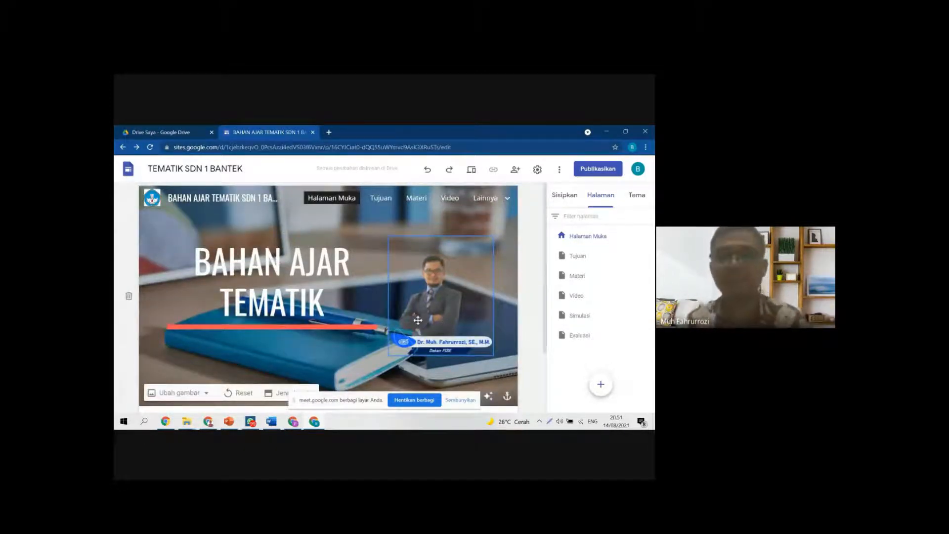
{"action": "left_click", "coordinate": [452, 249]}
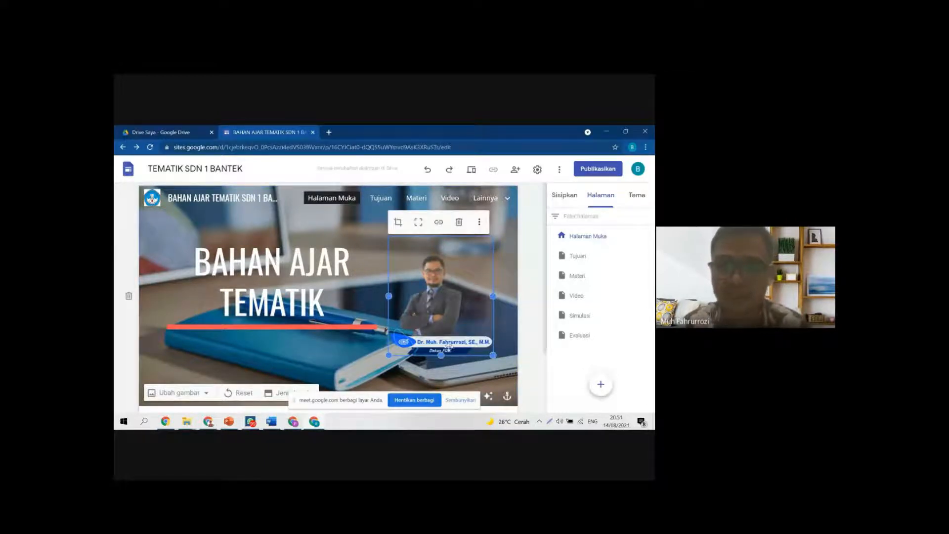
{"action": "left_click_drag", "start_coordinate": [441, 355], "coordinate": [442, 375]}
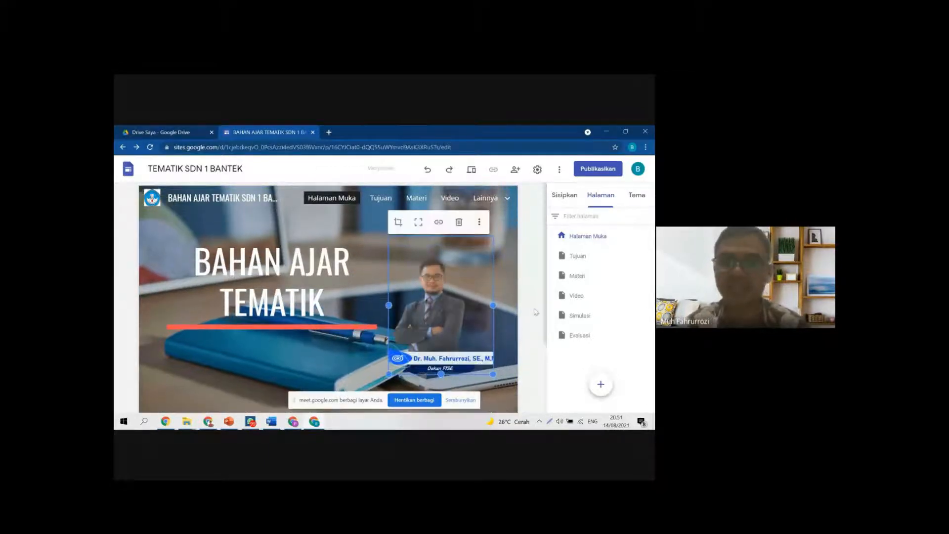
Step: Try the Hanya judul header type on Halaman Muka, set it to Spanduk instead, and review the header
{"action": "scroll", "coordinate": [333, 352], "scroll_direction": "down", "scroll_amount": 2}
{"action": "left_click", "coordinate": [287, 312]}
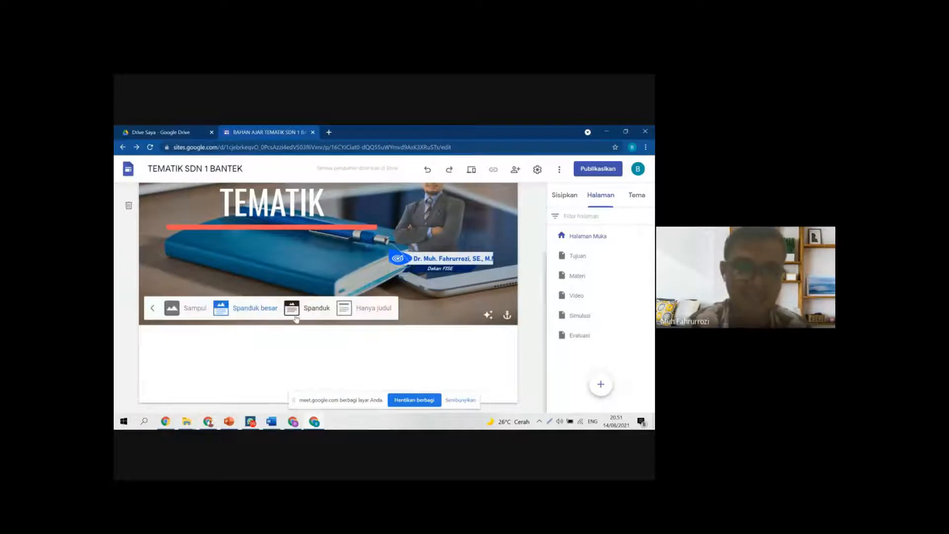
{"action": "left_click", "coordinate": [372, 312]}
{"action": "left_click", "coordinate": [310, 309]}
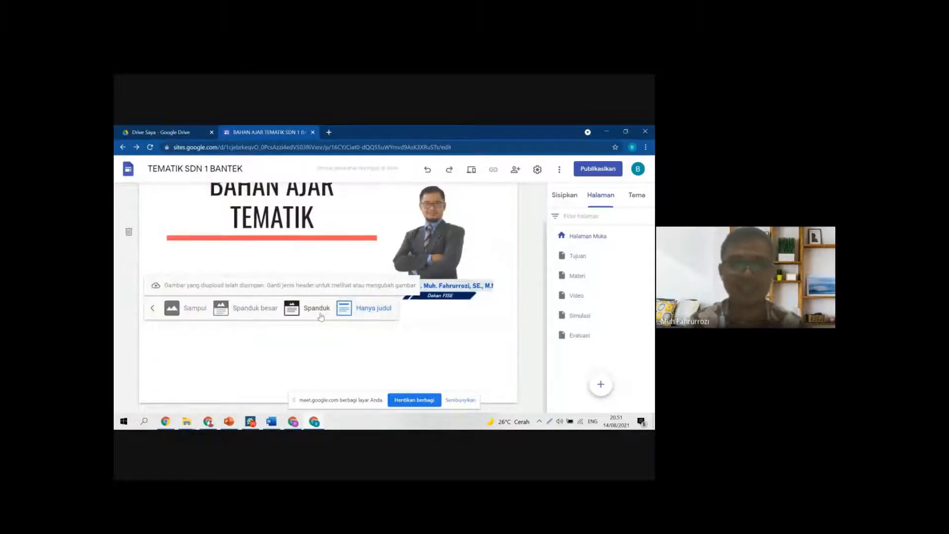
{"action": "scroll", "coordinate": [396, 301], "scroll_direction": "up", "scroll_amount": 1}
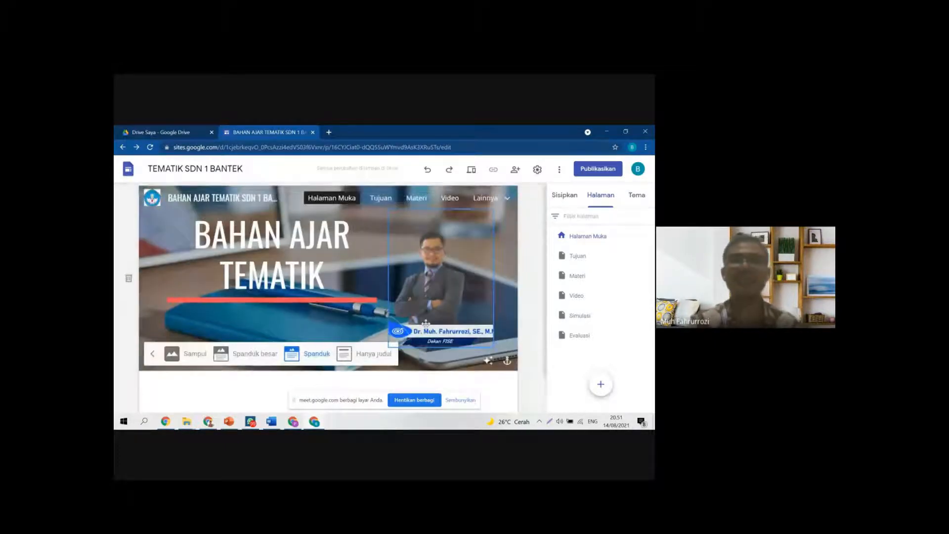
{"action": "scroll", "coordinate": [379, 364], "scroll_direction": "down", "scroll_amount": 2}
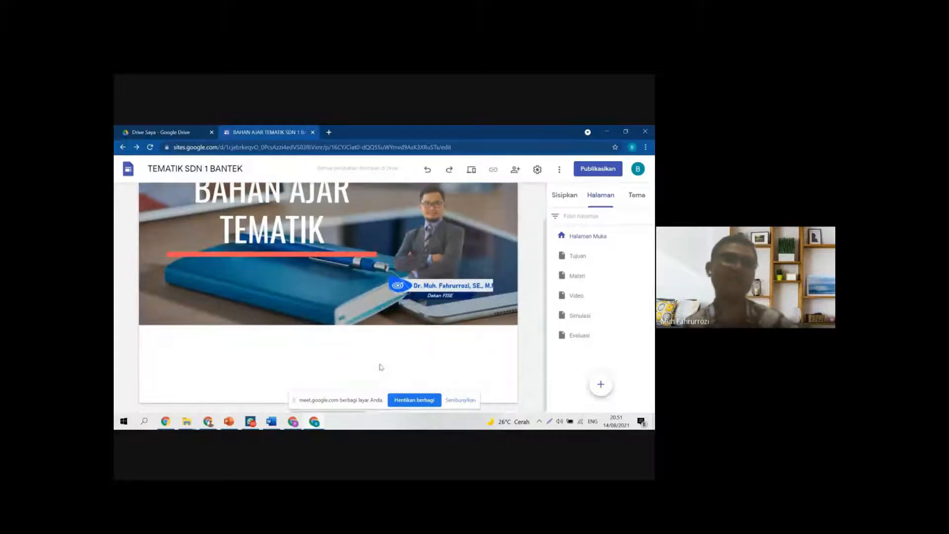
Step: Reduce the whole BAHAN AJAR TEMATIK title in the Halaman Muka header to font size 30
{"action": "scroll", "coordinate": [380, 367], "scroll_direction": "up", "scroll_amount": 2}
{"action": "mouse_move", "coordinate": [370, 361]}
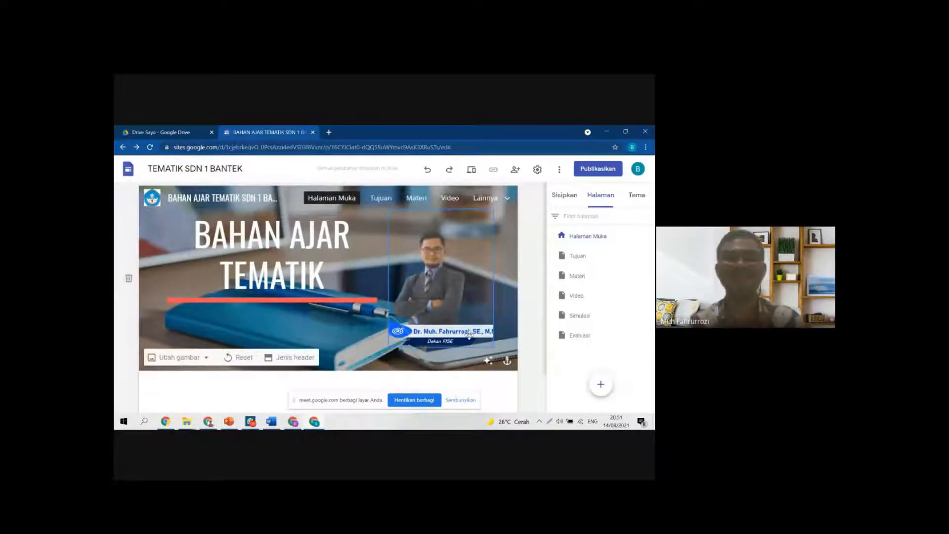
{"action": "left_click", "coordinate": [185, 248]}
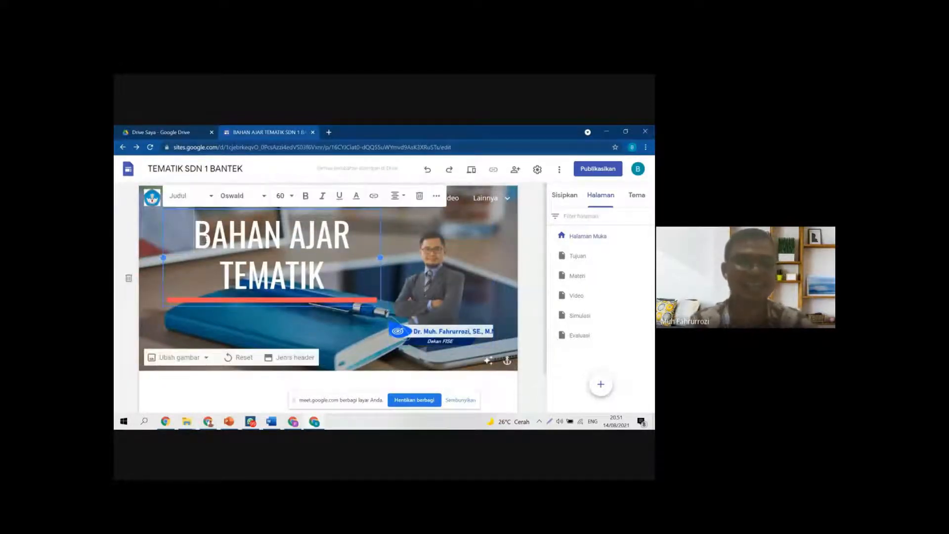
{"action": "key", "text": "ctrl+a"}
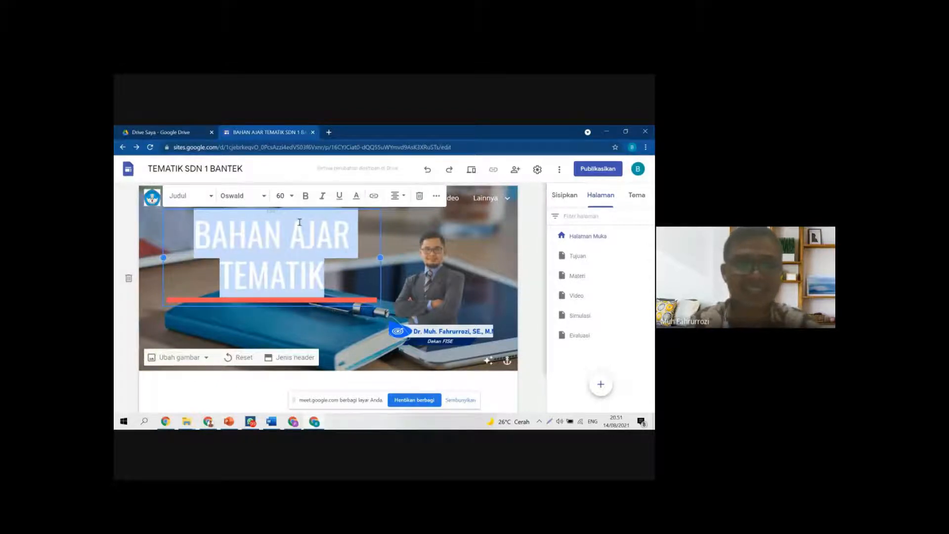
{"action": "left_click", "coordinate": [291, 196]}
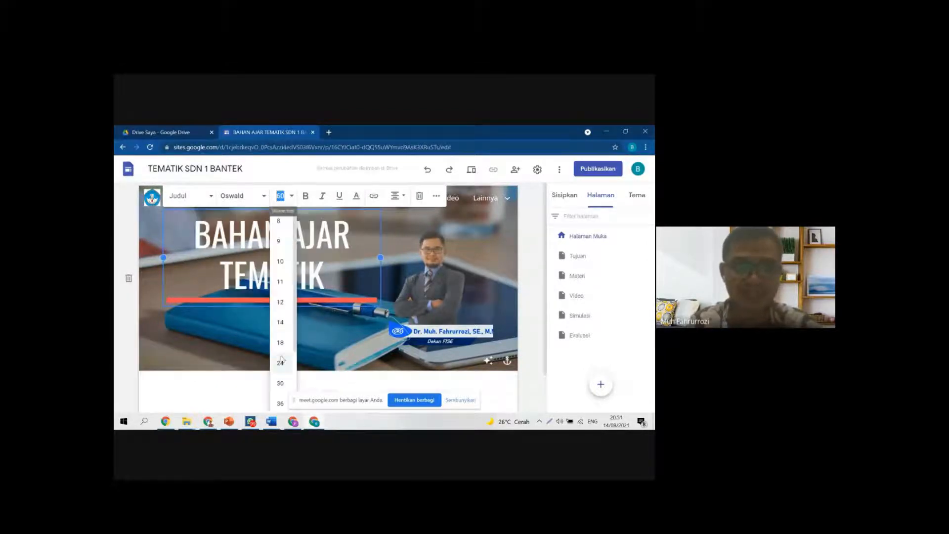
{"action": "left_click", "coordinate": [280, 383]}
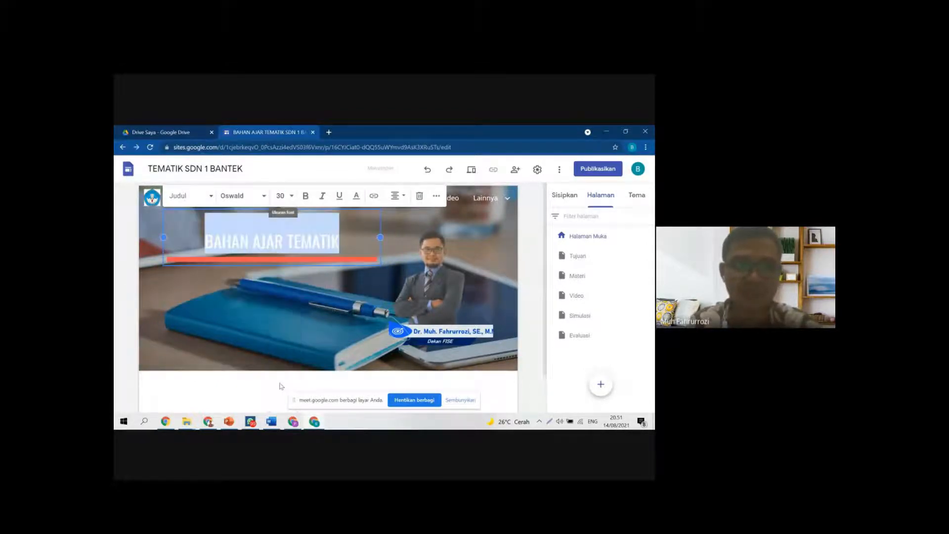
{"action": "left_click", "coordinate": [291, 196]}
{"action": "left_click", "coordinate": [266, 316]}
{"action": "scroll", "coordinate": [298, 230], "scroll_direction": "down", "scroll_amount": 1}
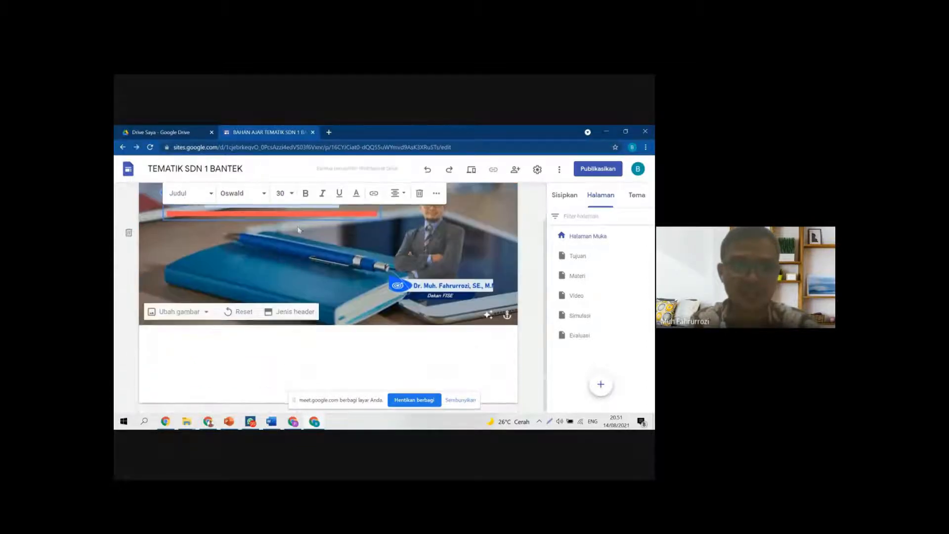
Step: Try font size 48 on the header title and restore it to 30
{"action": "left_click", "coordinate": [290, 195]}
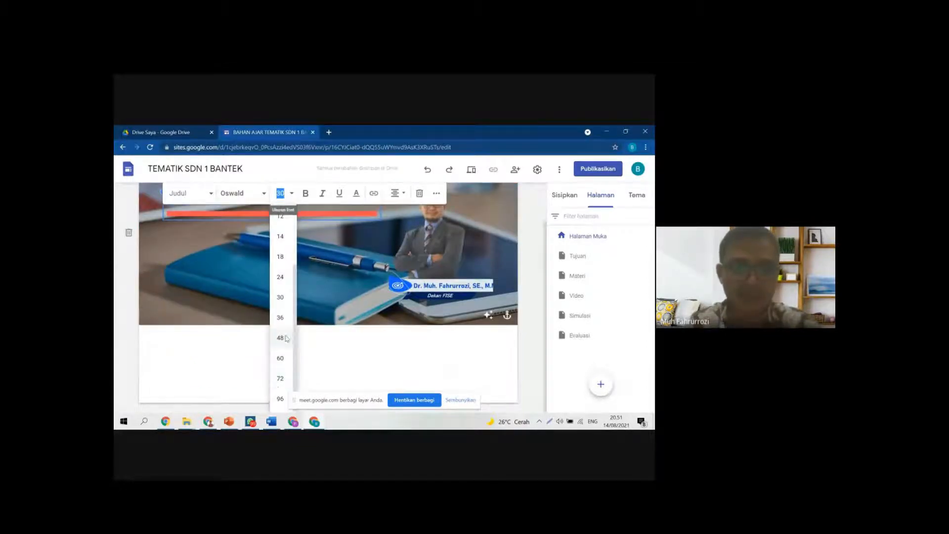
{"action": "left_click", "coordinate": [281, 337]}
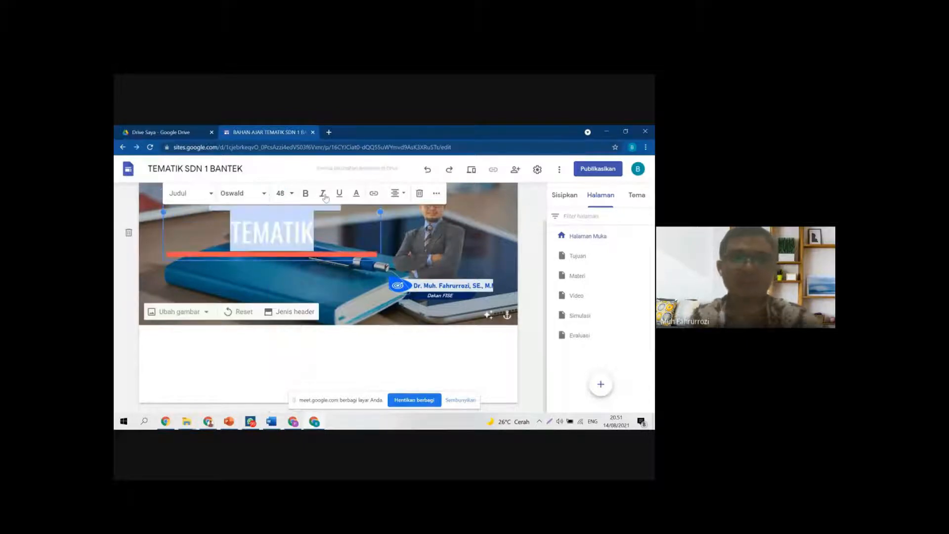
{"action": "left_click", "coordinate": [282, 193]}
{"action": "left_click", "coordinate": [281, 307]}
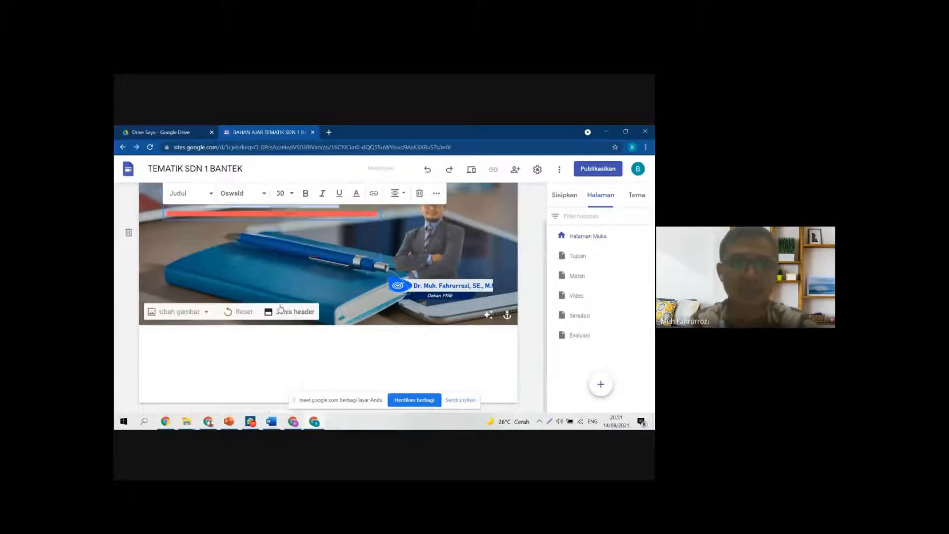
{"action": "left_click", "coordinate": [332, 285]}
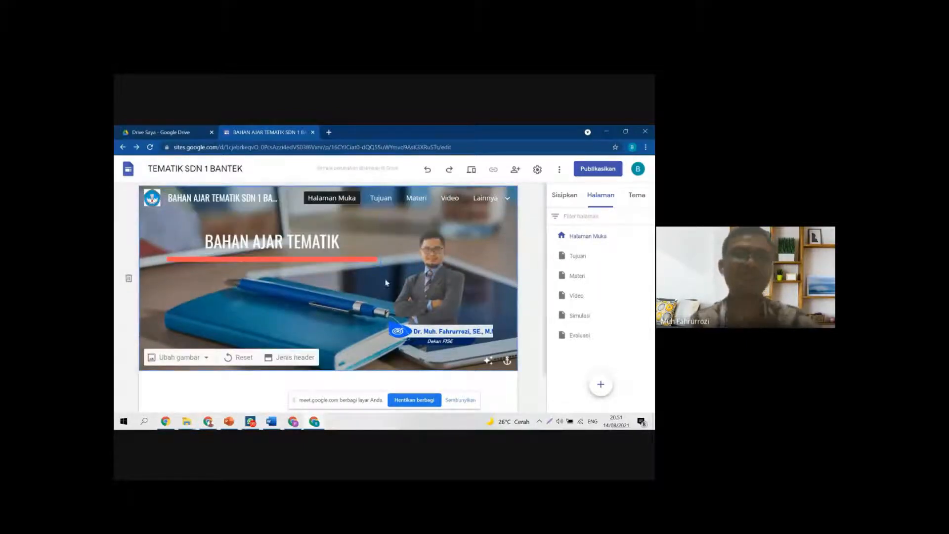
Step: Left-align the header title BAHAN AJAR TEMATIK and narrow its text box to just beyond the end of the text
{"action": "left_click", "coordinate": [249, 241]}
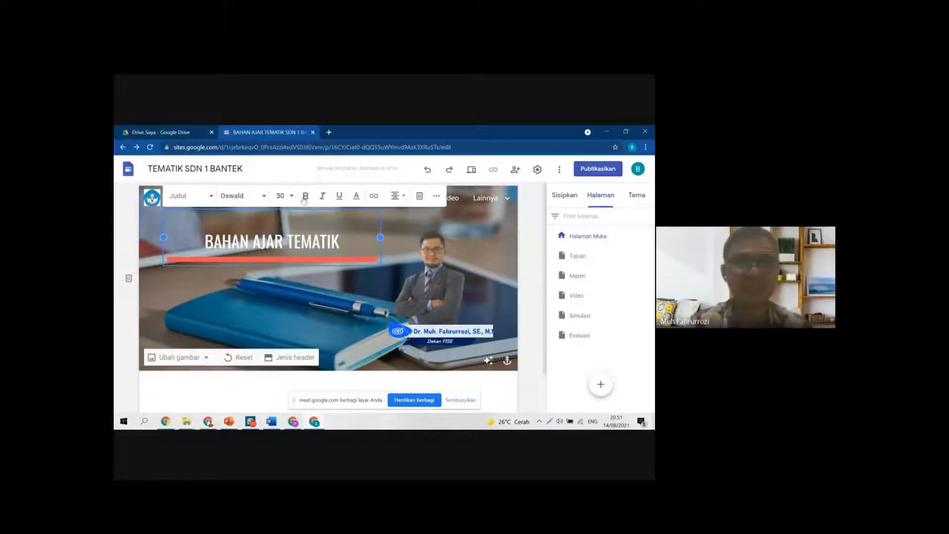
{"action": "left_click", "coordinate": [399, 196]}
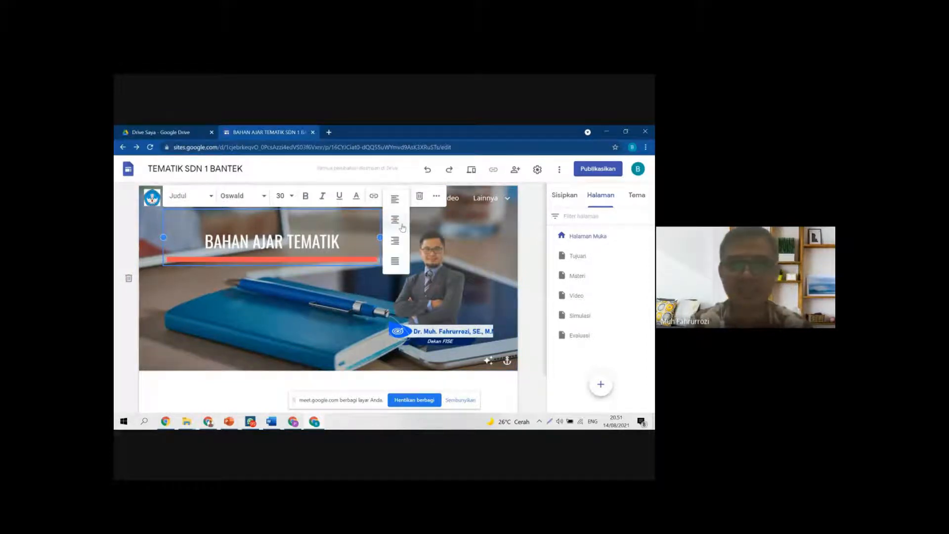
{"action": "left_click", "coordinate": [395, 199]}
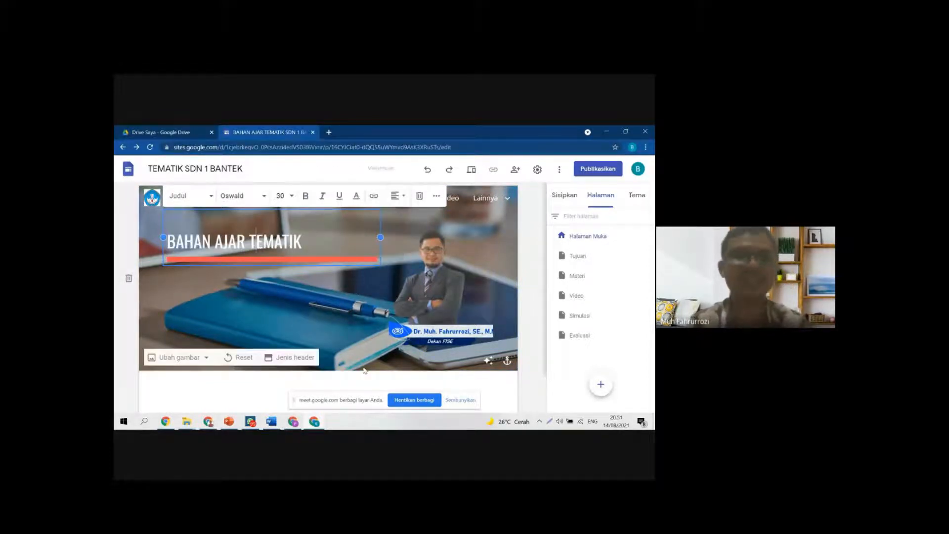
{"action": "left_click", "coordinate": [319, 261]}
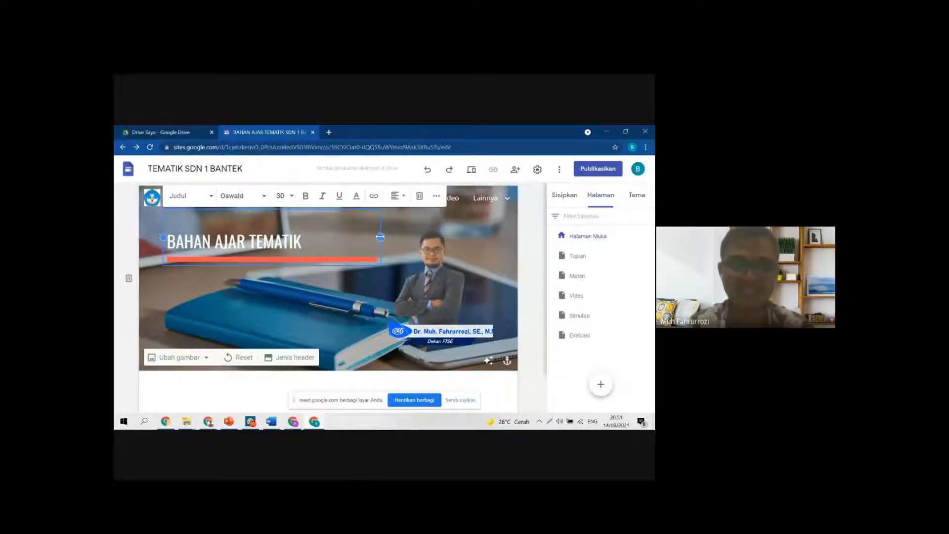
{"action": "left_click_drag", "start_coordinate": [379, 237], "coordinate": [317, 242]}
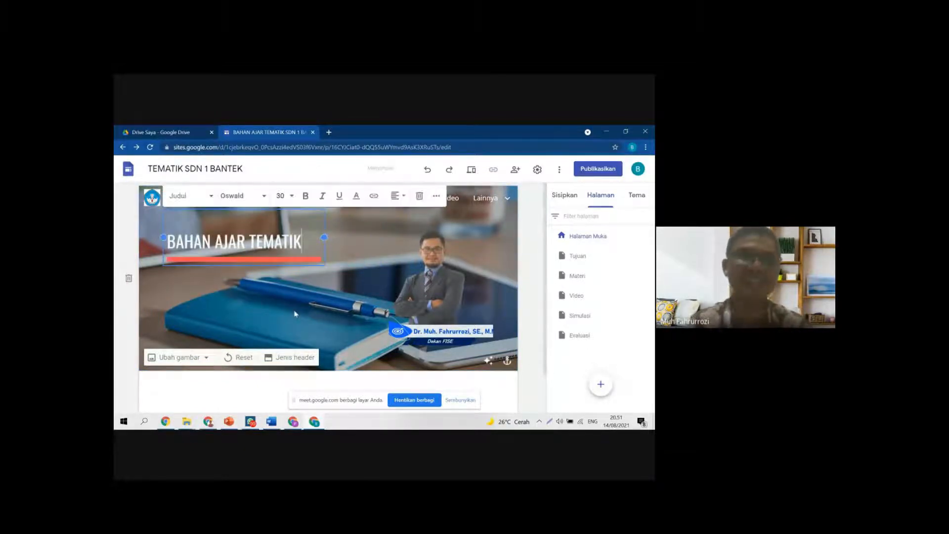
{"action": "left_click", "coordinate": [246, 307]}
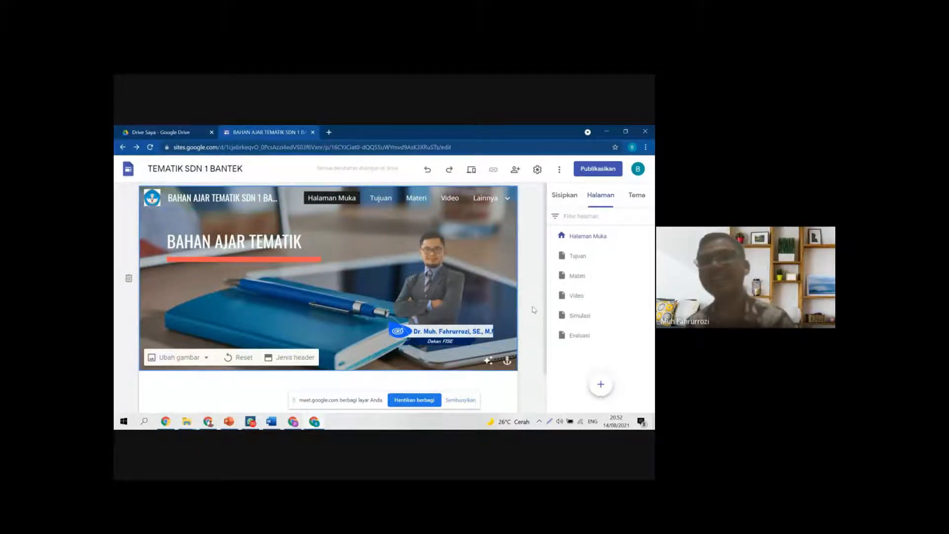
{"action": "scroll", "coordinate": [472, 336], "scroll_direction": "down", "scroll_amount": 2}
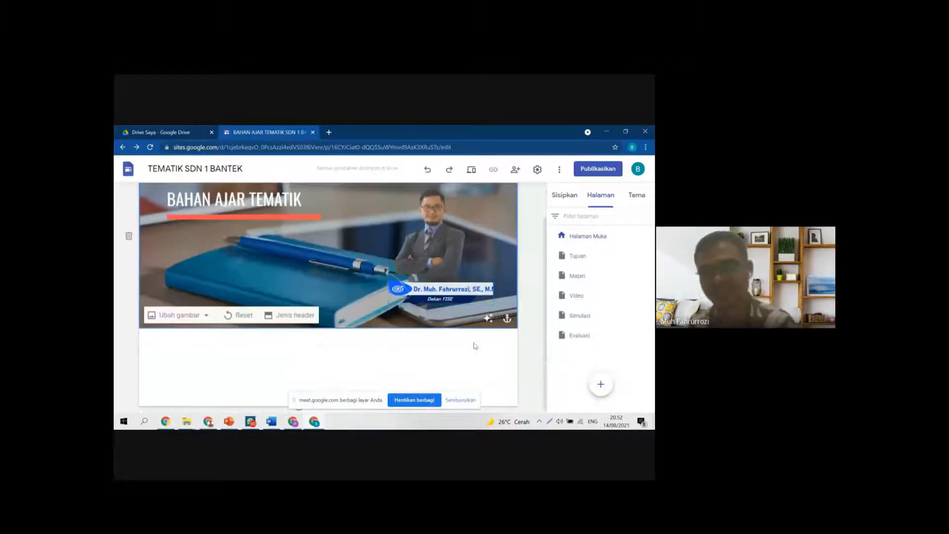
{"action": "scroll", "coordinate": [413, 356], "scroll_direction": "up", "scroll_amount": 2}
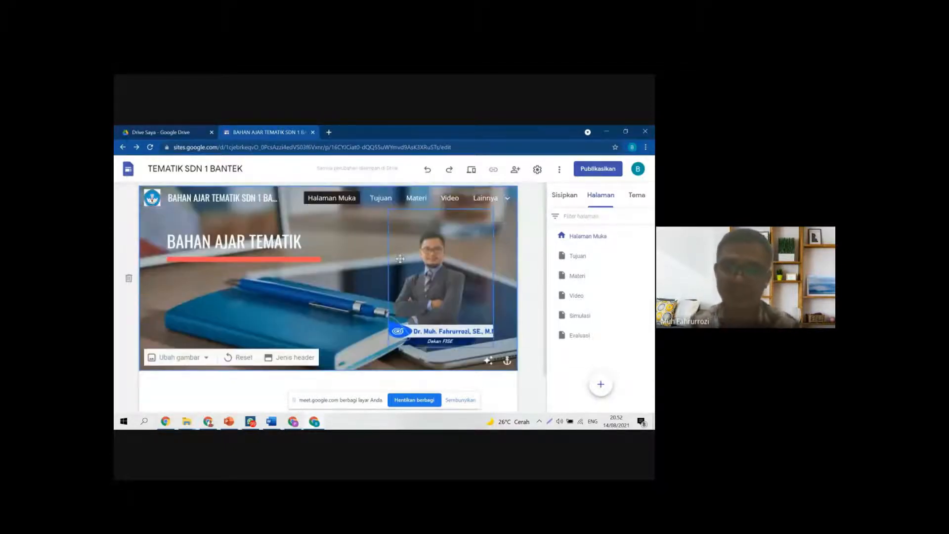
{"action": "left_click", "coordinate": [473, 199]}
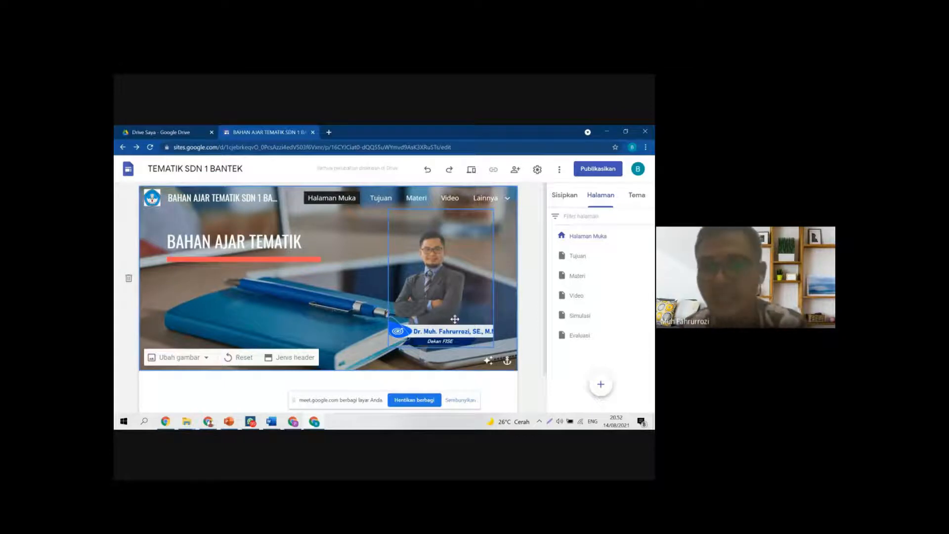
{"action": "scroll", "coordinate": [455, 318], "scroll_direction": "down", "scroll_amount": 2}
{"action": "scroll", "coordinate": [455, 318], "scroll_direction": "up", "scroll_amount": 2}
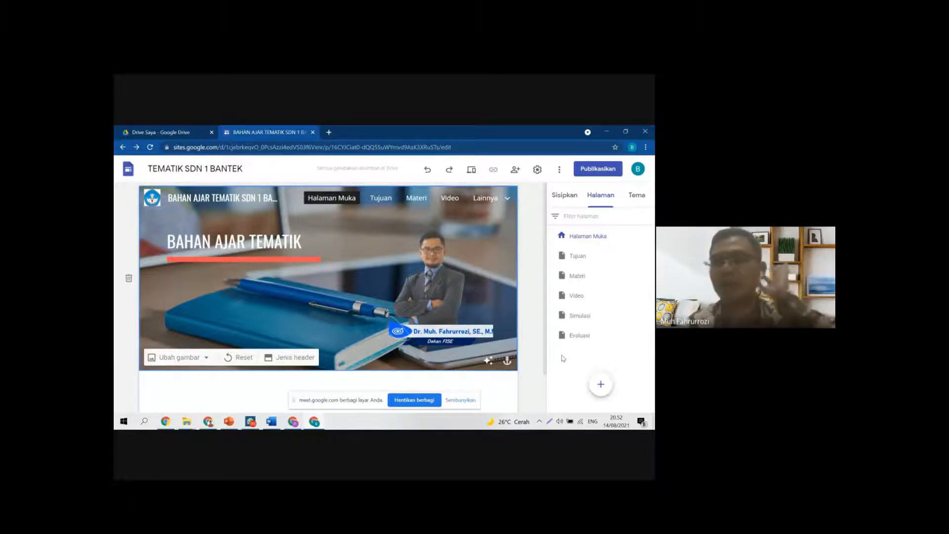
Step: Insert the image 1 HOME.jpg from the ICON YATIK folder in Google Drive below the home page header
{"action": "left_click", "coordinate": [564, 197]}
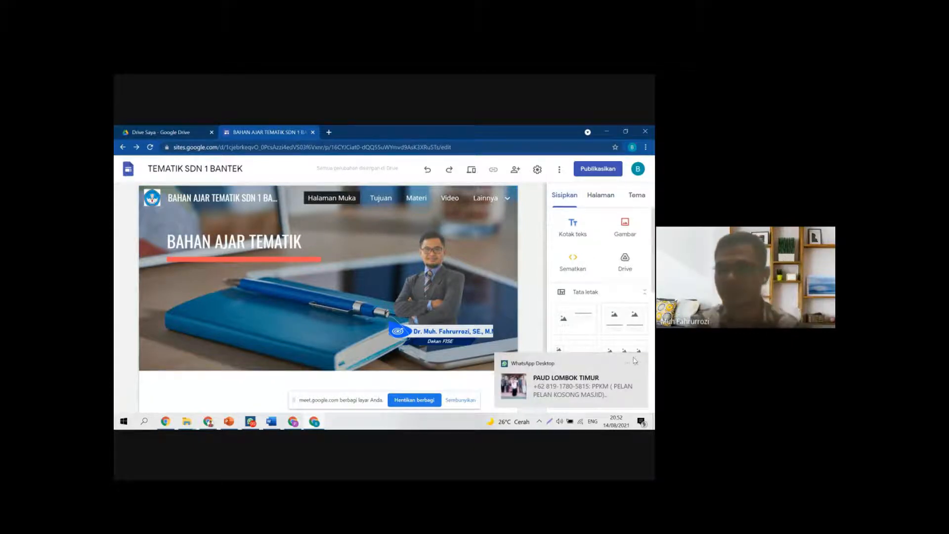
{"action": "left_click", "coordinate": [635, 364]}
{"action": "scroll", "coordinate": [346, 339], "scroll_direction": "down", "scroll_amount": 2}
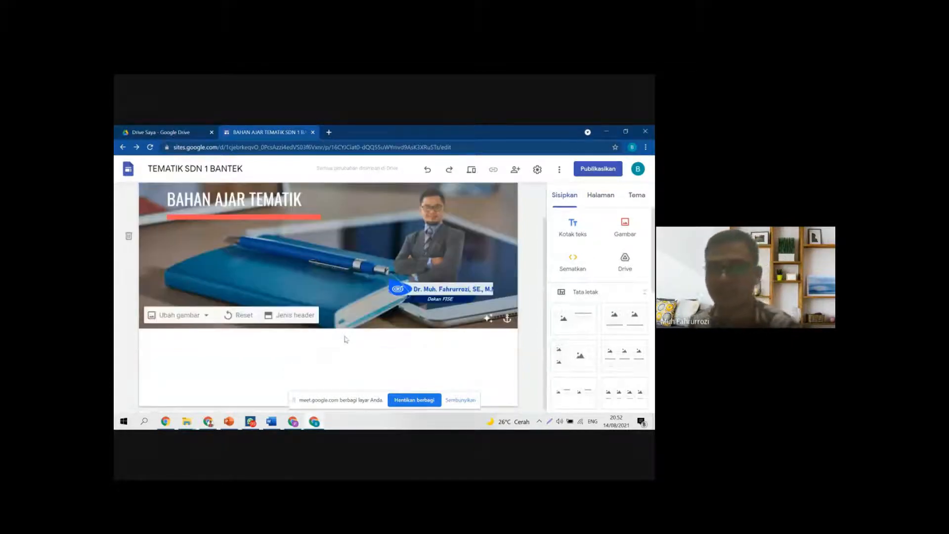
{"action": "scroll", "coordinate": [350, 237], "scroll_direction": "up", "scroll_amount": 2}
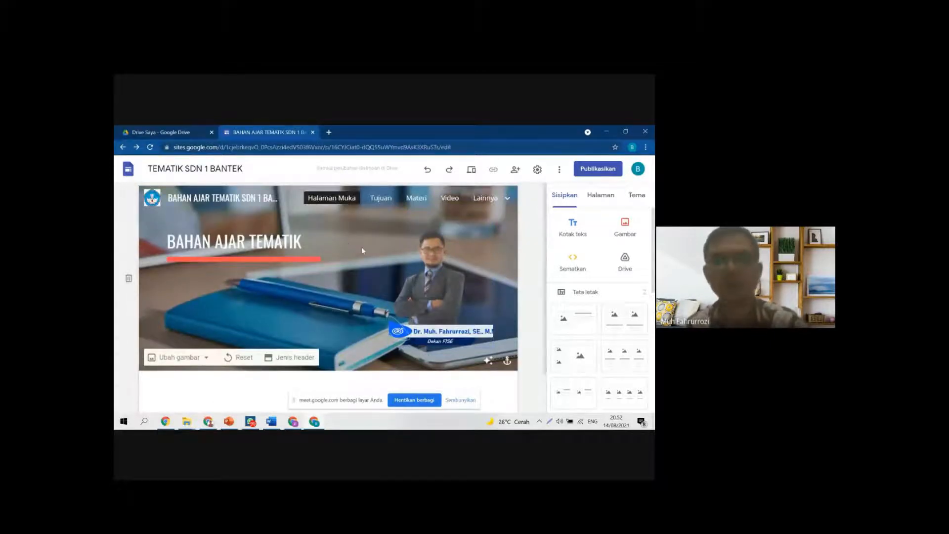
{"action": "left_click", "coordinate": [626, 263]}
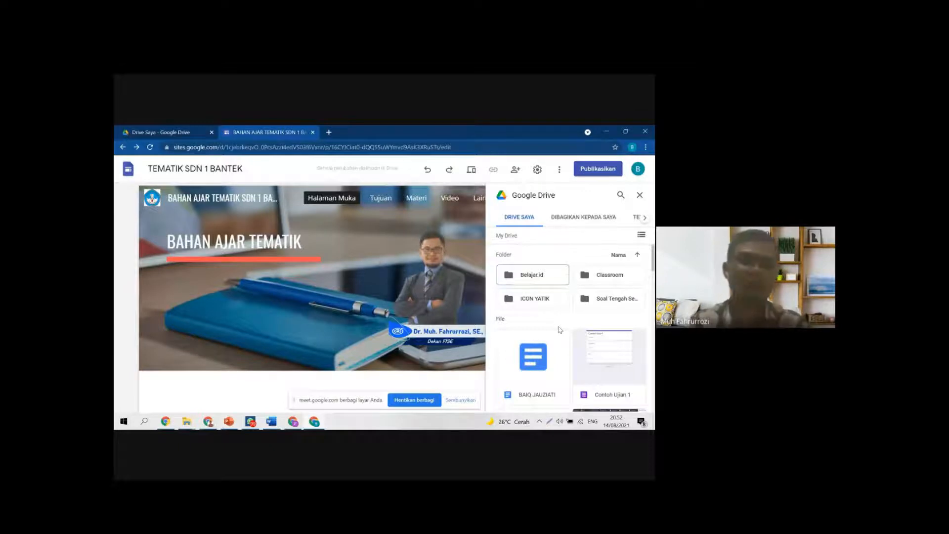
{"action": "double_click", "coordinate": [526, 299]}
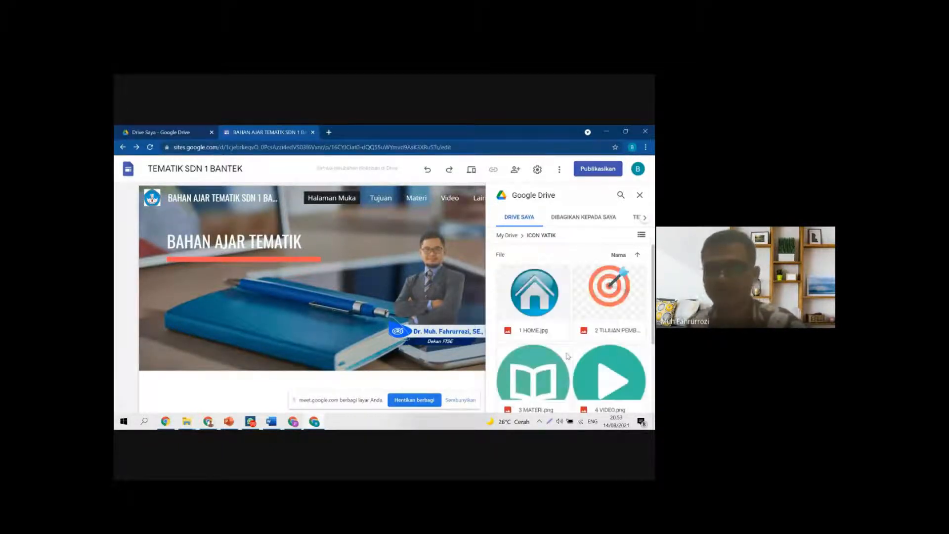
{"action": "scroll", "coordinate": [559, 301], "scroll_direction": "down", "scroll_amount": 1}
{"action": "left_click", "coordinate": [537, 261]}
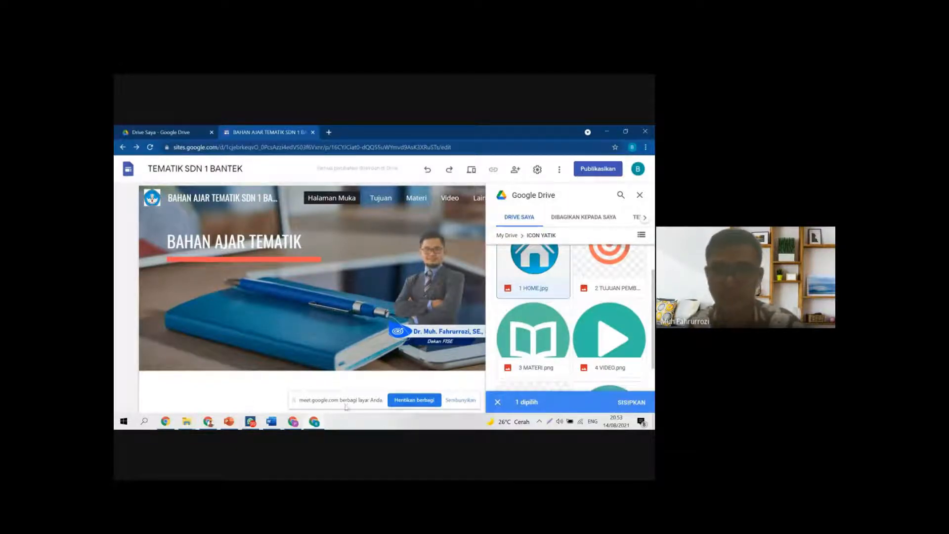
{"action": "left_click", "coordinate": [622, 410]}
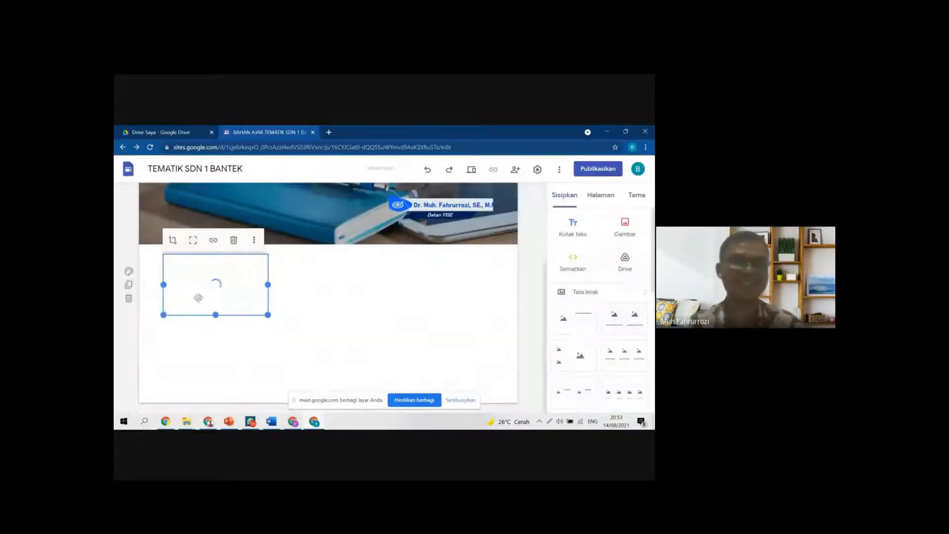
Step: Narrow the home icon's image frame so that it fits more closely around the complete round icon
{"action": "double_click", "coordinate": [216, 290]}
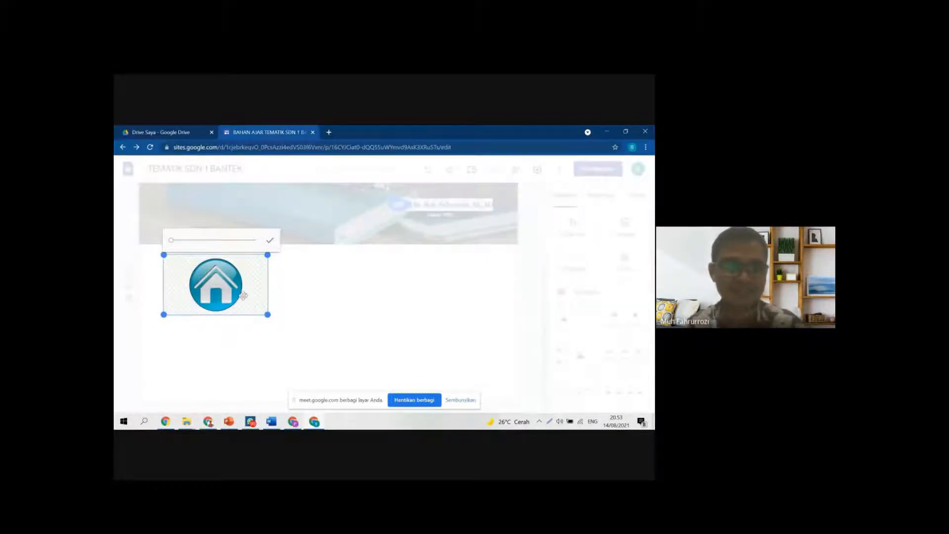
{"action": "left_click", "coordinate": [228, 298]}
{"action": "left_click_drag", "start_coordinate": [269, 284], "coordinate": [212, 285]}
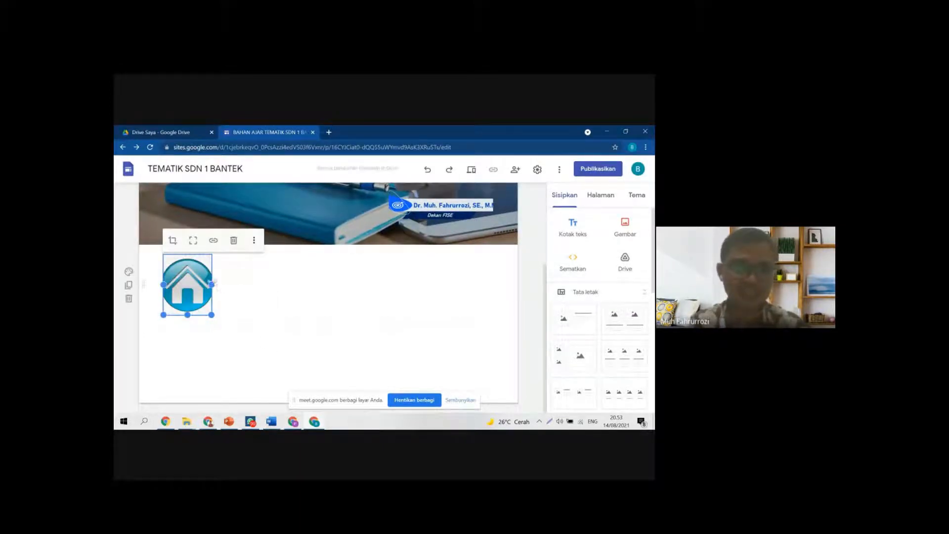
{"action": "left_click", "coordinate": [212, 284]}
{"action": "left_click", "coordinate": [241, 335]}
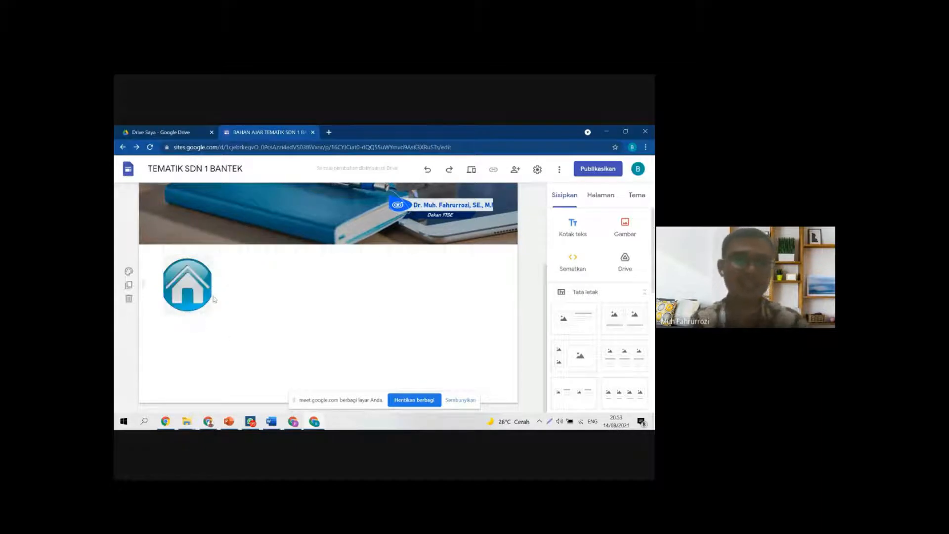
{"action": "left_click", "coordinate": [207, 297]}
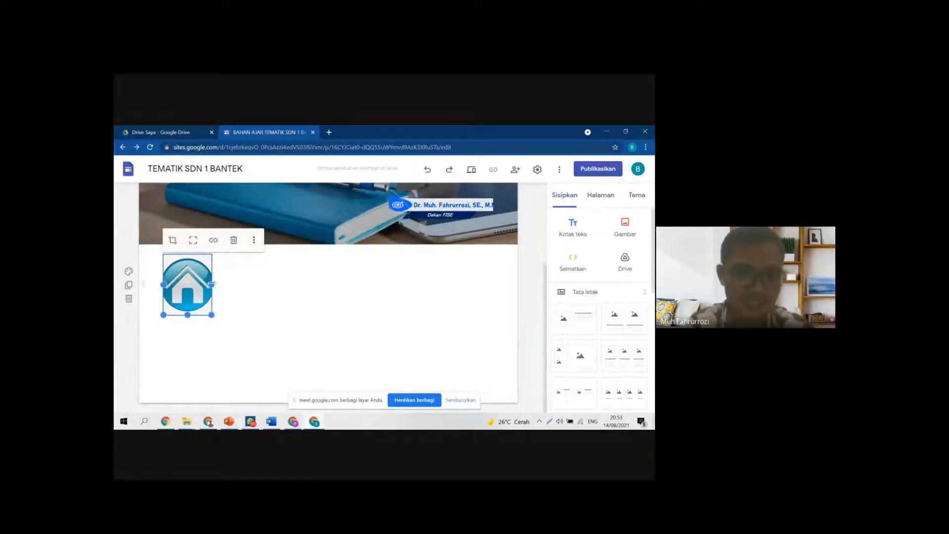
{"action": "left_click_drag", "start_coordinate": [212, 285], "coordinate": [242, 285]}
{"action": "left_click", "coordinate": [256, 358]}
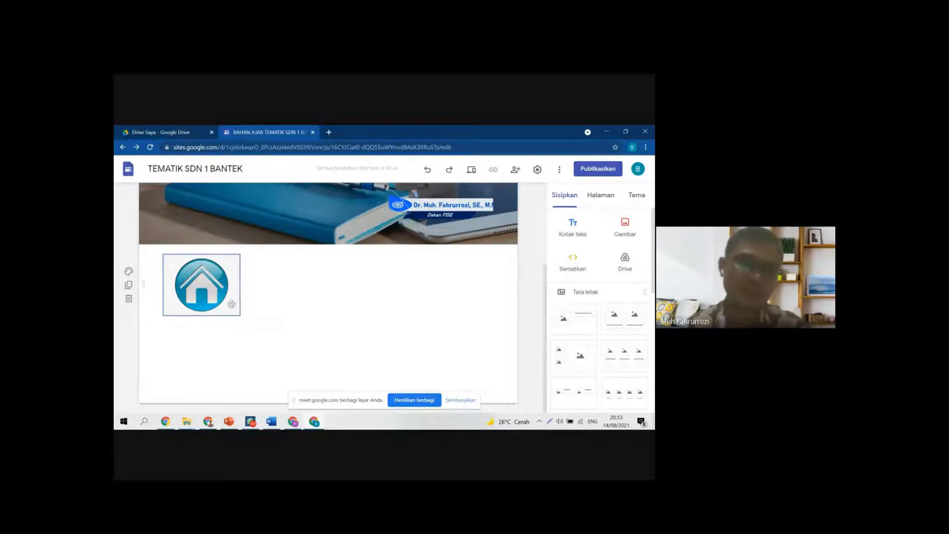
Step: Search the web for remove bg in a new browser tab and open the remove.bg site
{"action": "left_click", "coordinate": [329, 132]}
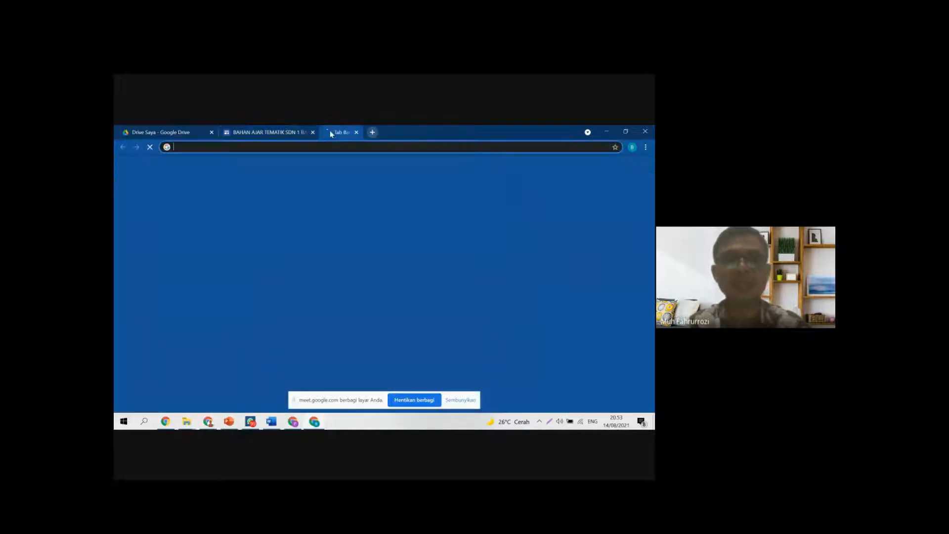
{"action": "left_click", "coordinate": [349, 143]}
{"action": "type", "text": "remov"}
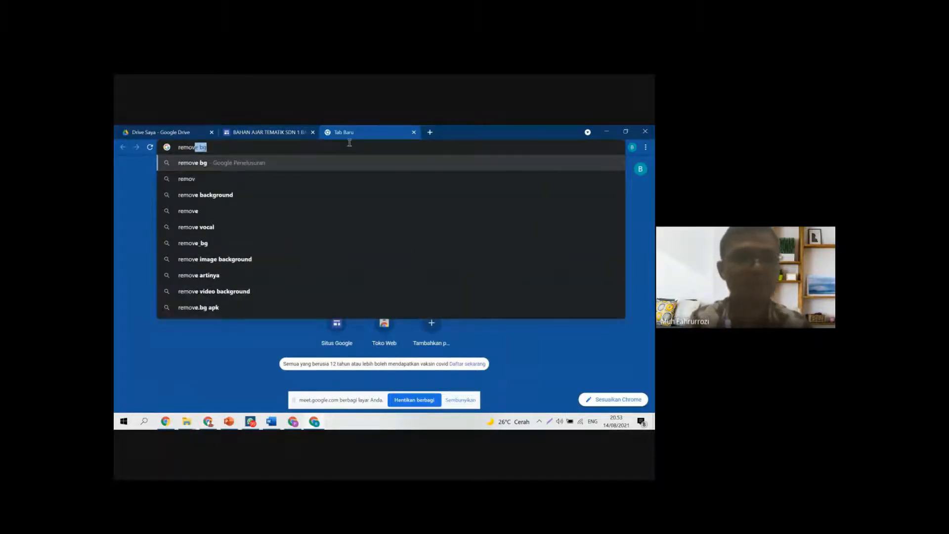
{"action": "key", "text": "Return"}
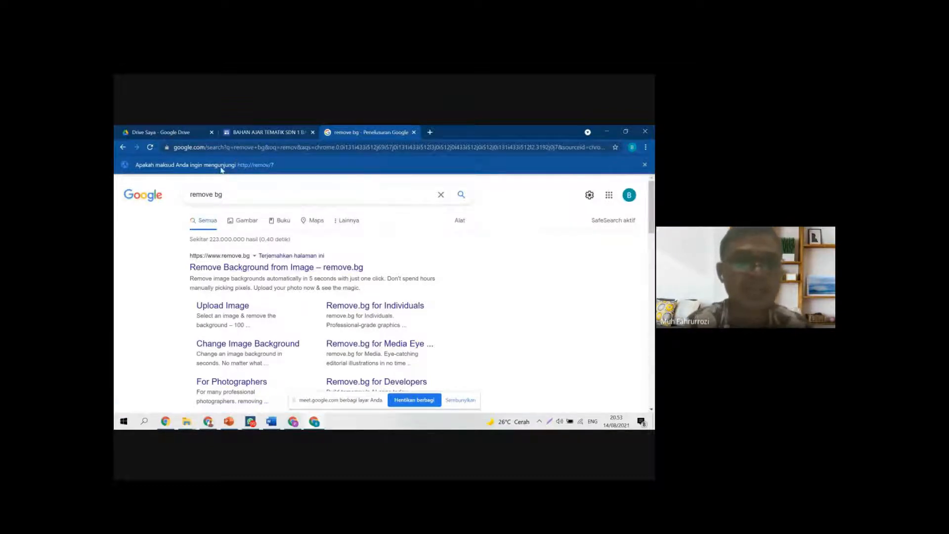
{"action": "left_click", "coordinate": [251, 269]}
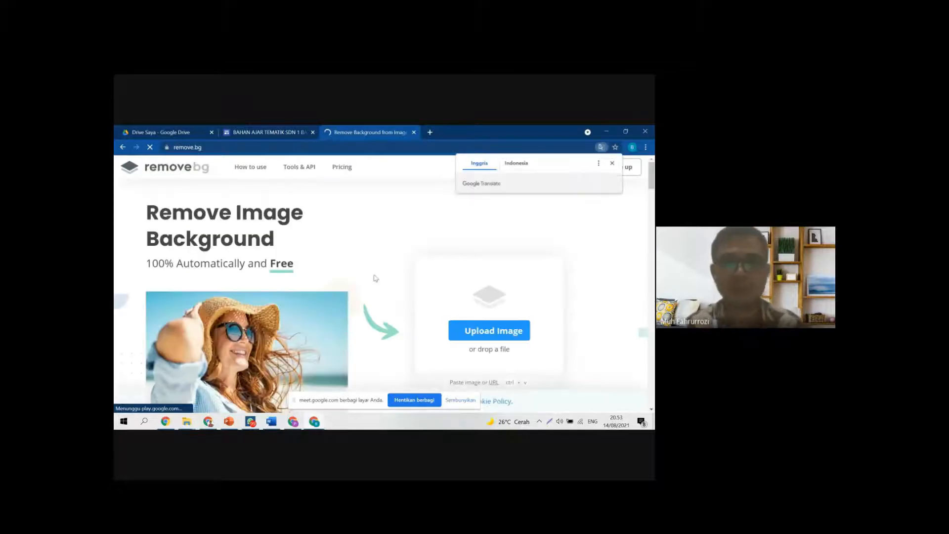
Step: Upload the 1 HOME image from the local ICON YATIK folder to remove.bg for background removal
{"action": "left_click", "coordinate": [484, 335]}
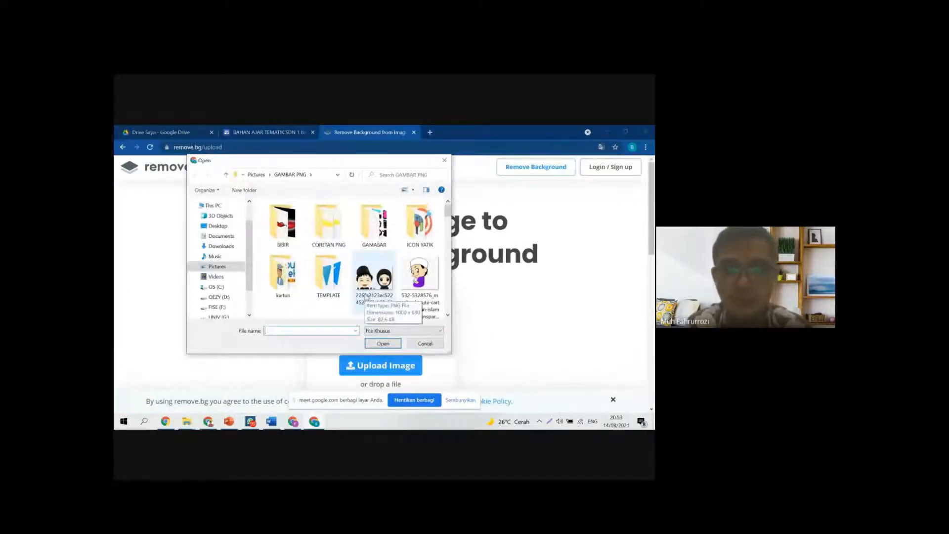
{"action": "scroll", "coordinate": [350, 286], "scroll_direction": "down", "scroll_amount": 1}
{"action": "double_click", "coordinate": [422, 225]}
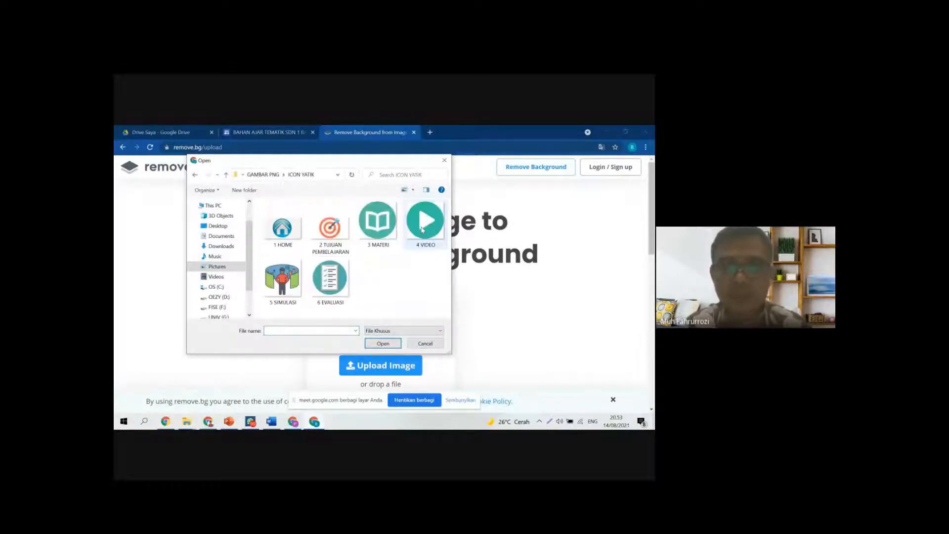
{"action": "double_click", "coordinate": [282, 227]}
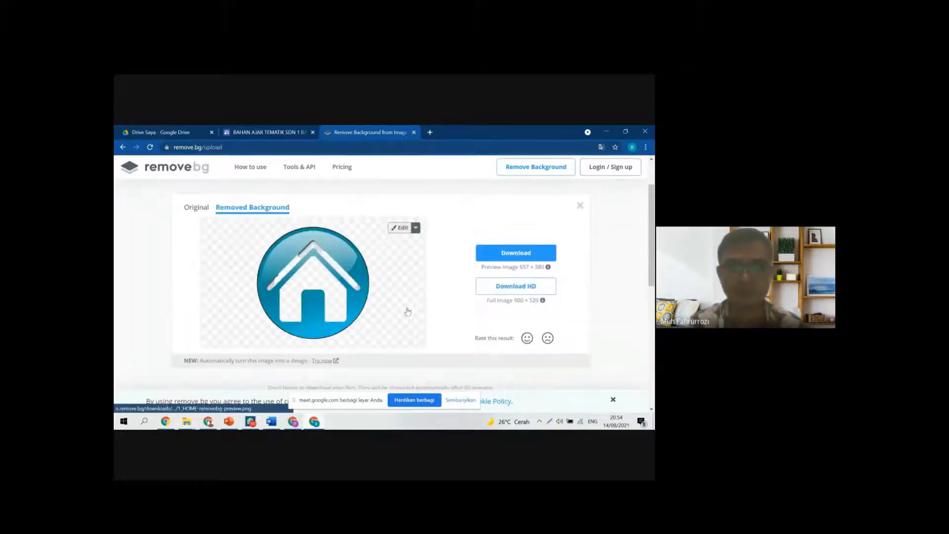
Step: Download the preview-size home icon without its background and upload the PNG to My Drive in Google Drive
{"action": "left_click", "coordinate": [509, 253]}
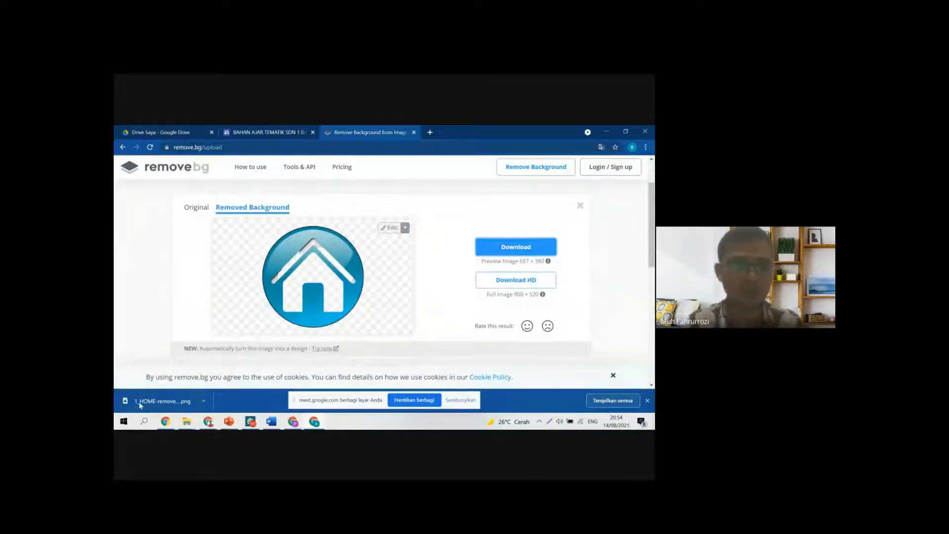
{"action": "left_click_drag", "start_coordinate": [140, 405], "coordinate": [353, 355]}
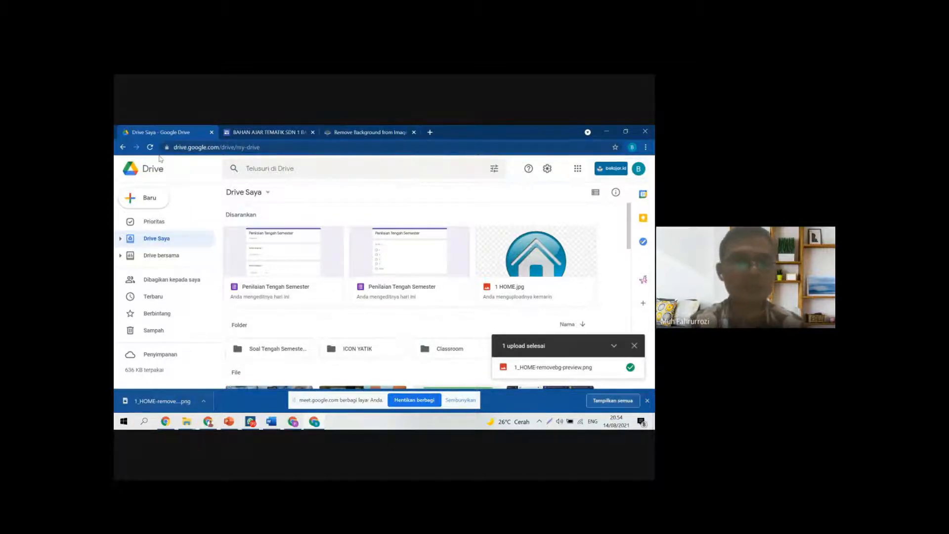
Step: Switch to the Google Sites tab and delete the old home icon below the header
{"action": "left_click", "coordinate": [279, 136]}
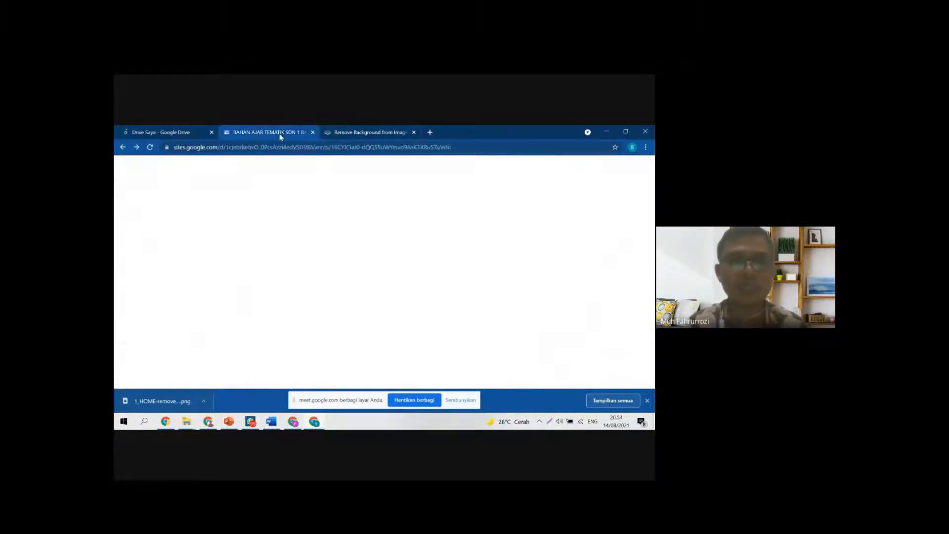
{"action": "left_click", "coordinate": [208, 289]}
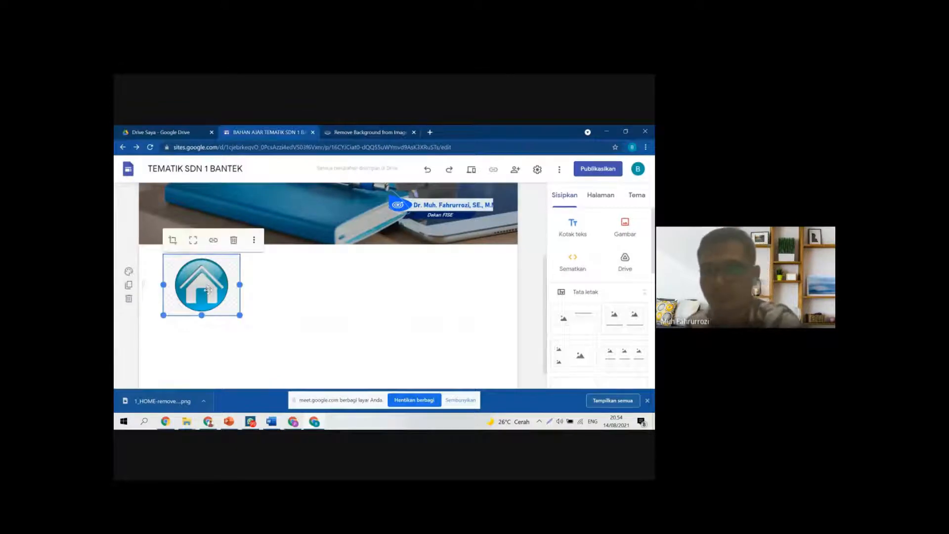
{"action": "key", "text": "Delete"}
Step: Insert the background-free home icon PNG from the ICON YATIK folder in Google Drive below the header
{"action": "scroll", "coordinate": [259, 294], "scroll_direction": "down", "scroll_amount": 2}
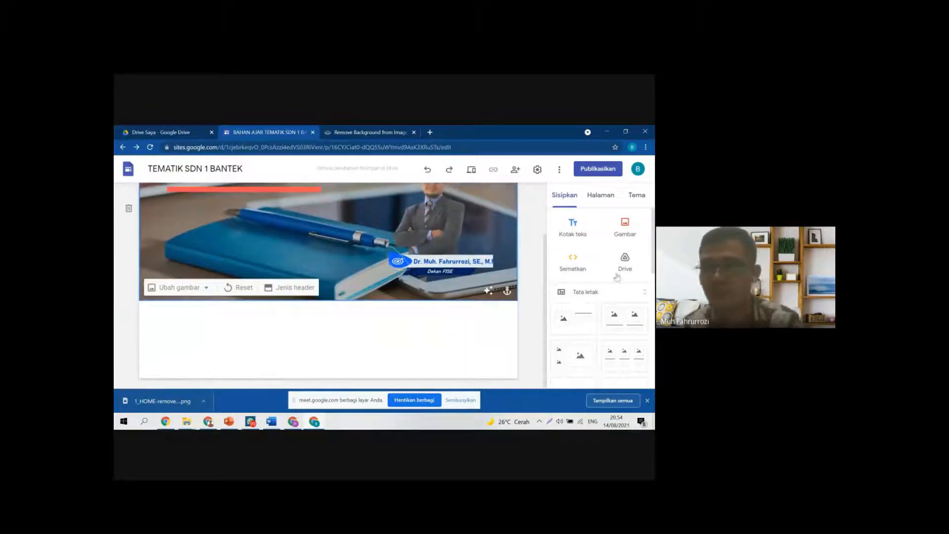
{"action": "left_click", "coordinate": [624, 267]}
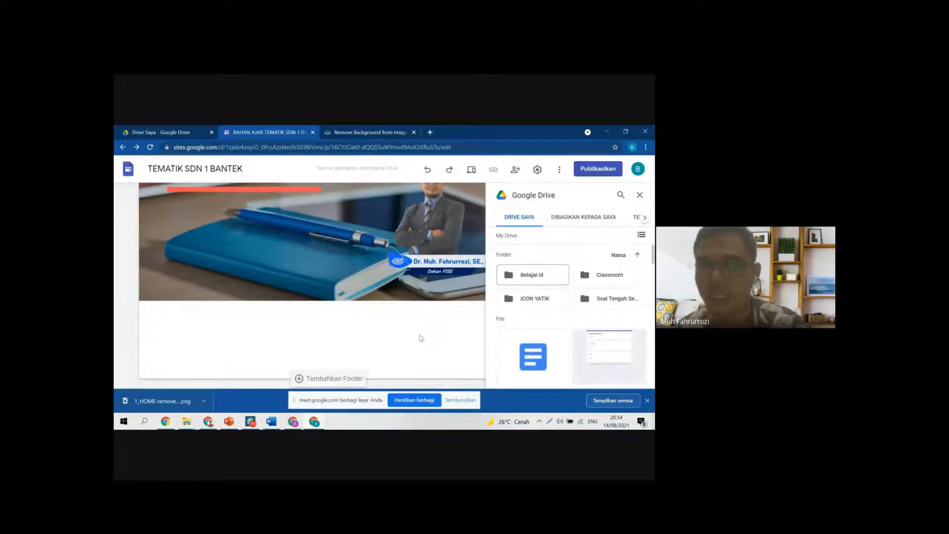
{"action": "double_click", "coordinate": [534, 298]}
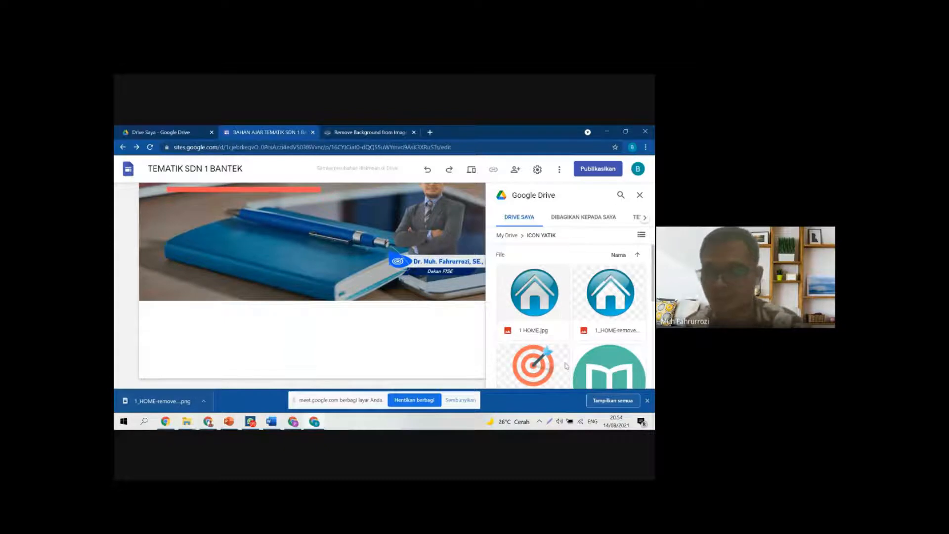
{"action": "left_click", "coordinate": [621, 301]}
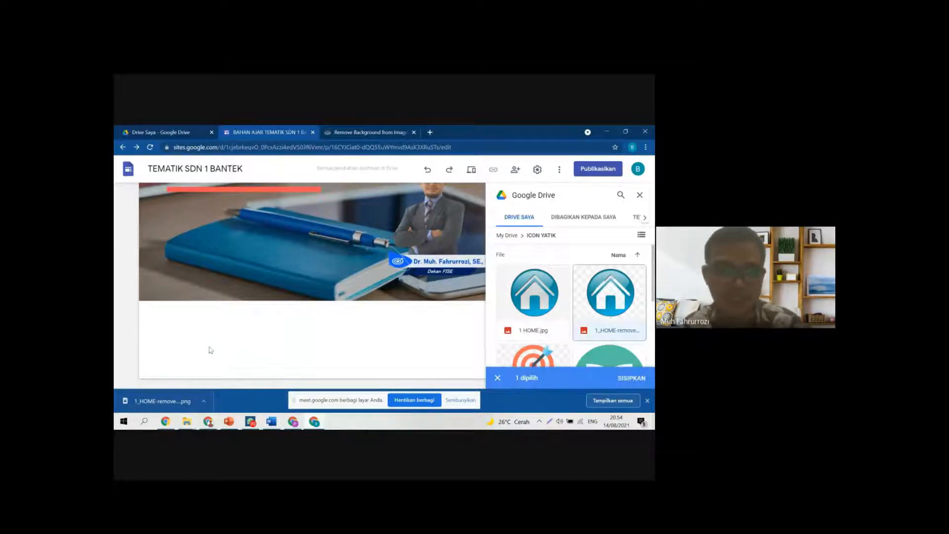
{"action": "left_click", "coordinate": [632, 379]}
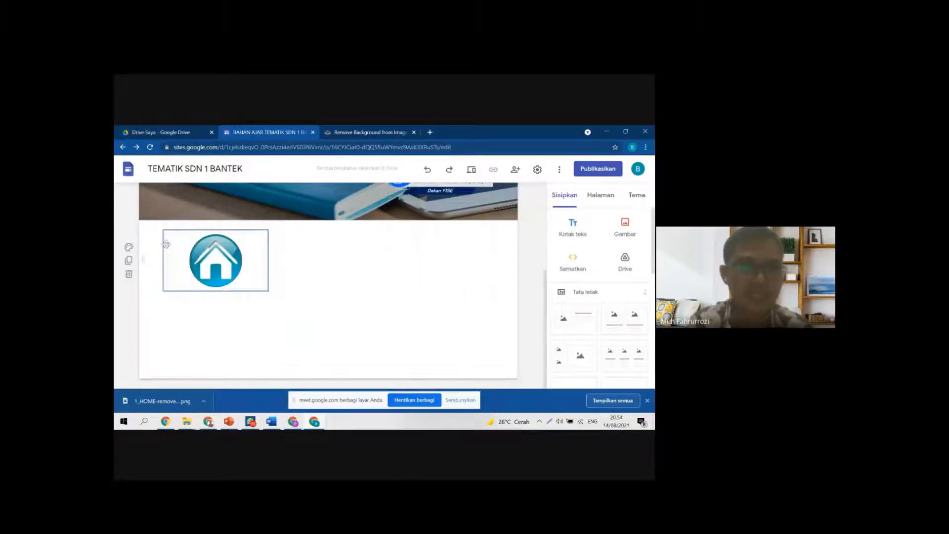
Step: Shrink the transparent home icon's frame so that it fits closely around the round icon
{"action": "double_click", "coordinate": [253, 262]}
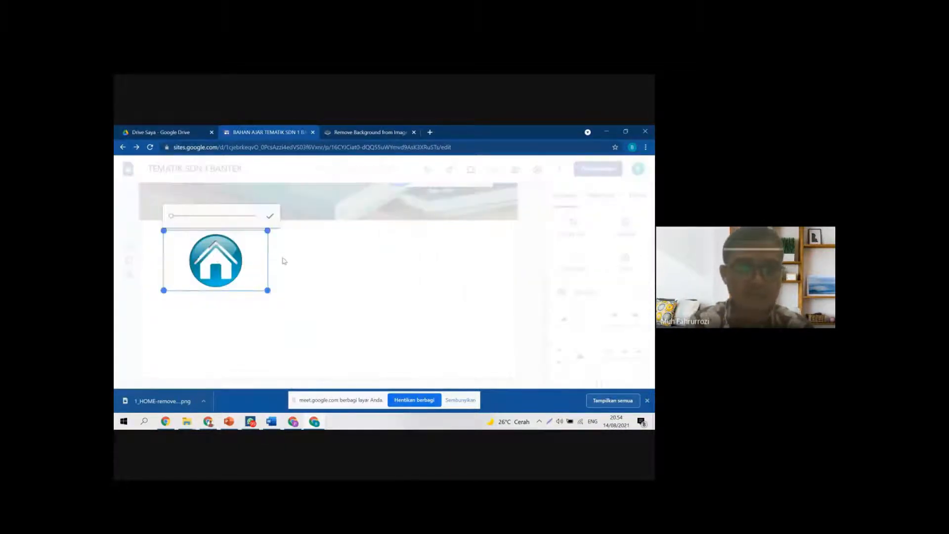
{"action": "left_click", "coordinate": [279, 272]}
{"action": "left_click_drag", "start_coordinate": [267, 260], "coordinate": [212, 285]}
{"action": "left_click", "coordinate": [234, 312]}
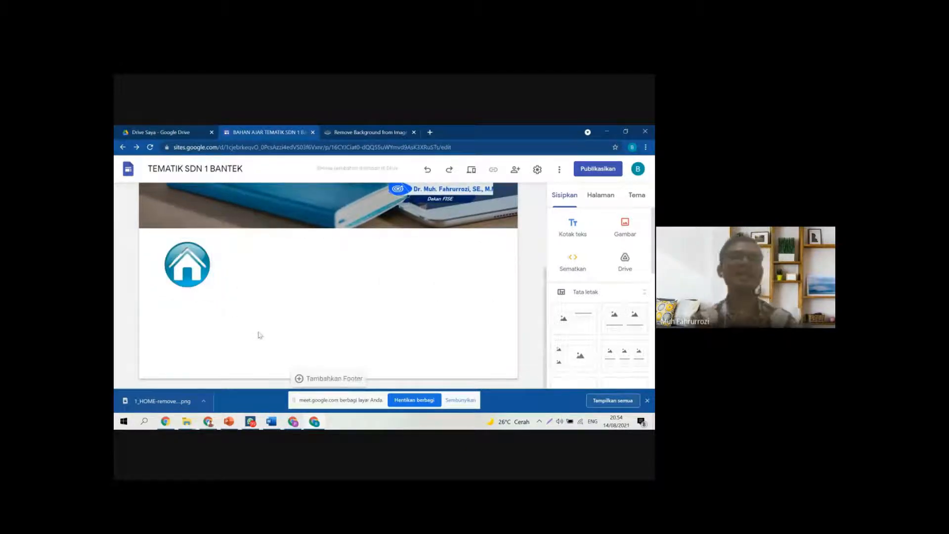
{"action": "left_click", "coordinate": [192, 282]}
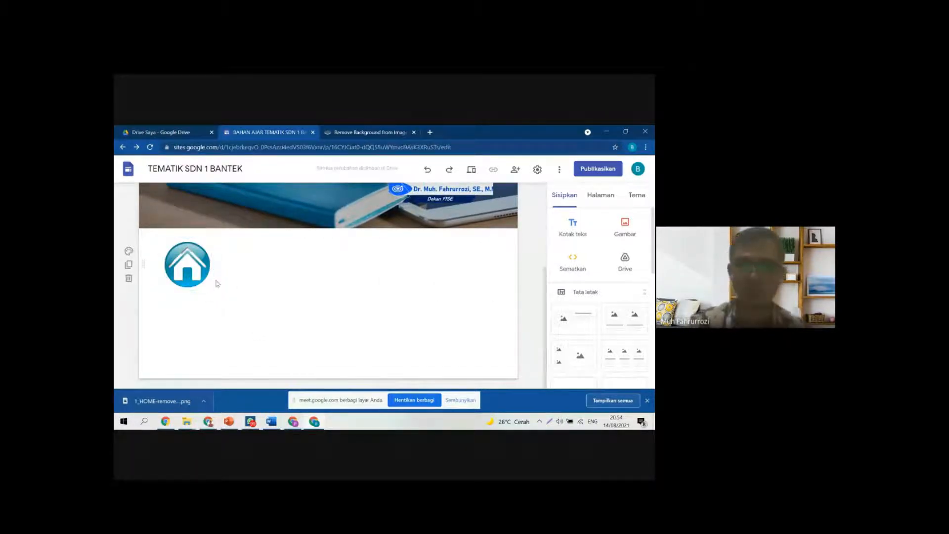
Step: Insert the 2 TUJUAN PEMB... target icon from the ICON YATIK Drive folder and place it to the right of the home icon
{"action": "scroll", "coordinate": [329, 310], "scroll_direction": "up", "scroll_amount": 3}
{"action": "scroll", "coordinate": [345, 321], "scroll_direction": "up", "scroll_amount": 1}
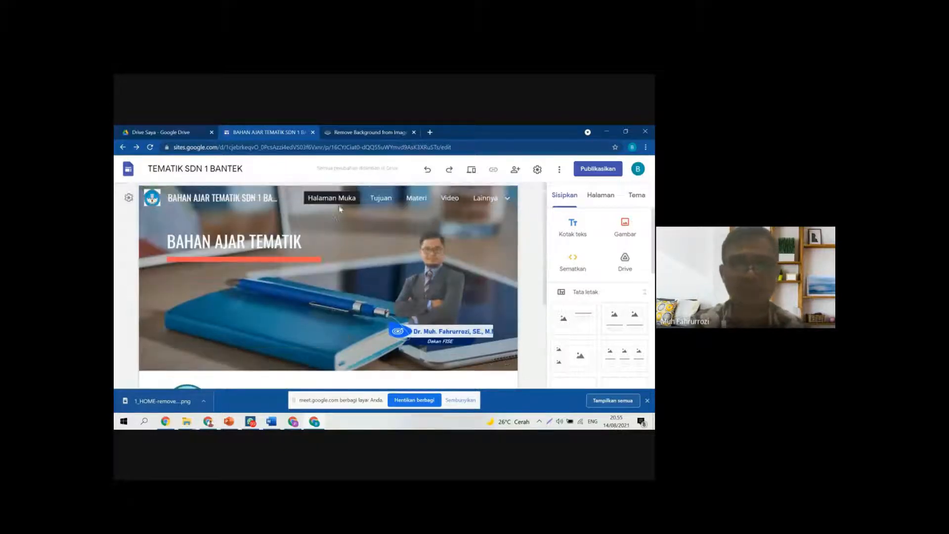
{"action": "scroll", "coordinate": [174, 354], "scroll_direction": "down", "scroll_amount": 2}
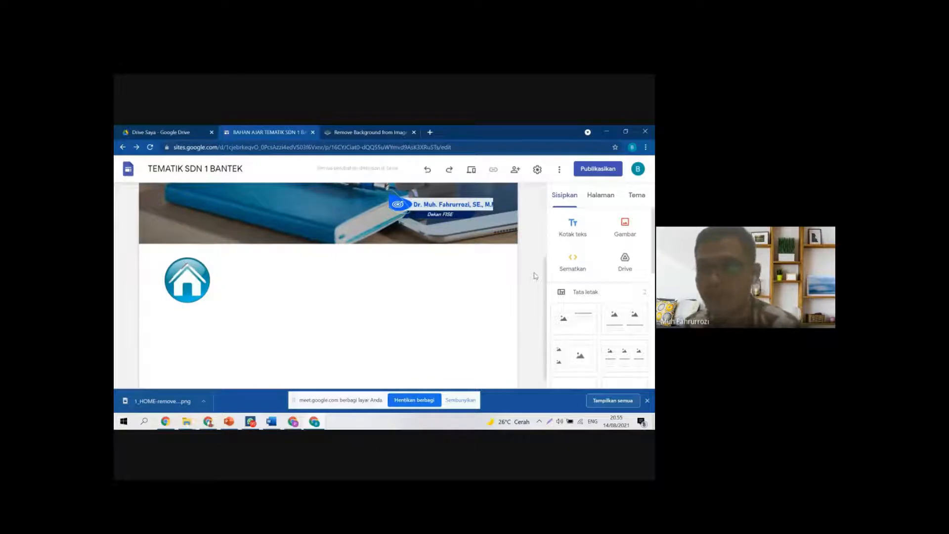
{"action": "left_click", "coordinate": [621, 271]}
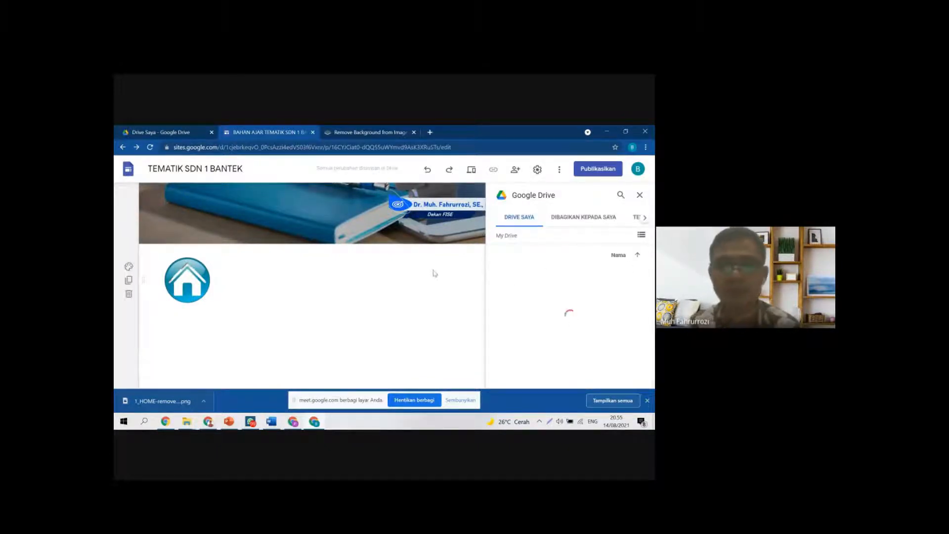
{"action": "scroll", "coordinate": [435, 247], "scroll_direction": "up", "scroll_amount": 2}
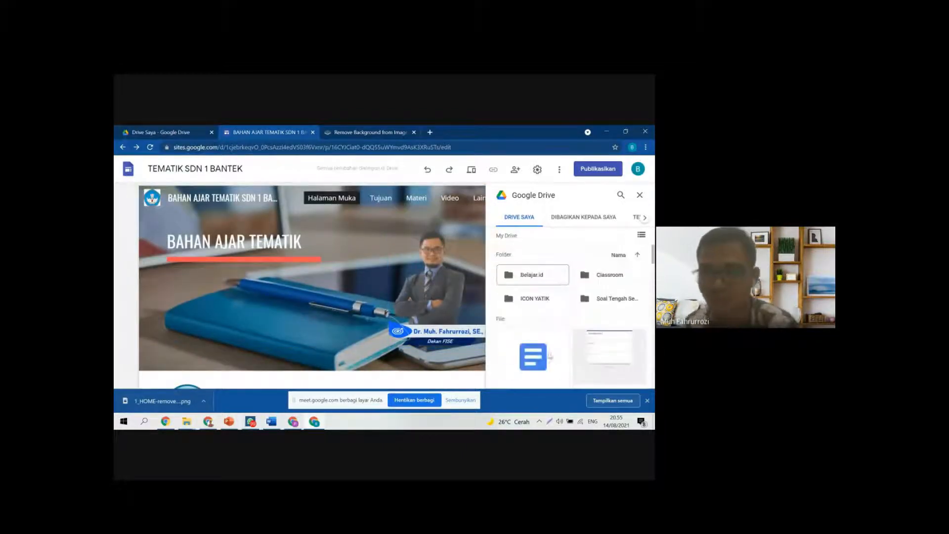
{"action": "double_click", "coordinate": [532, 300]}
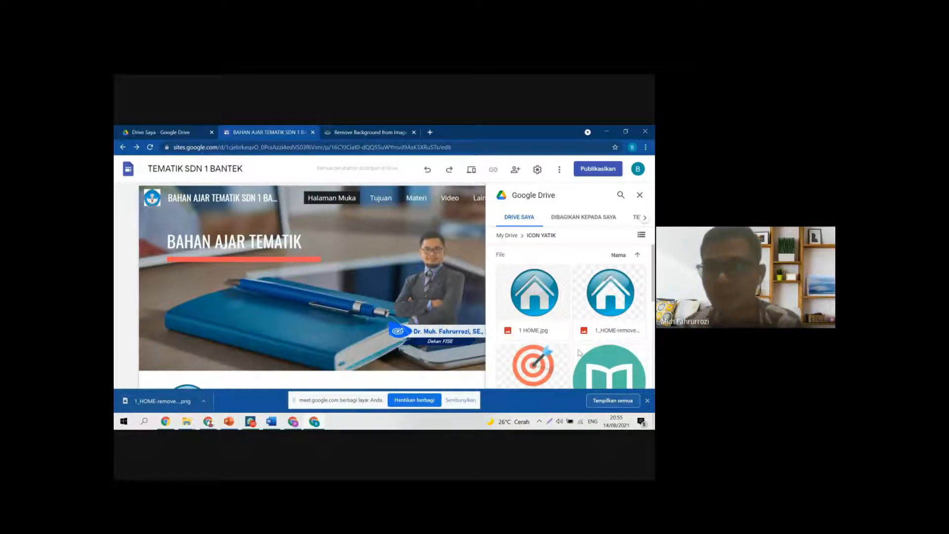
{"action": "scroll", "coordinate": [580, 352], "scroll_direction": "down", "scroll_amount": 1}
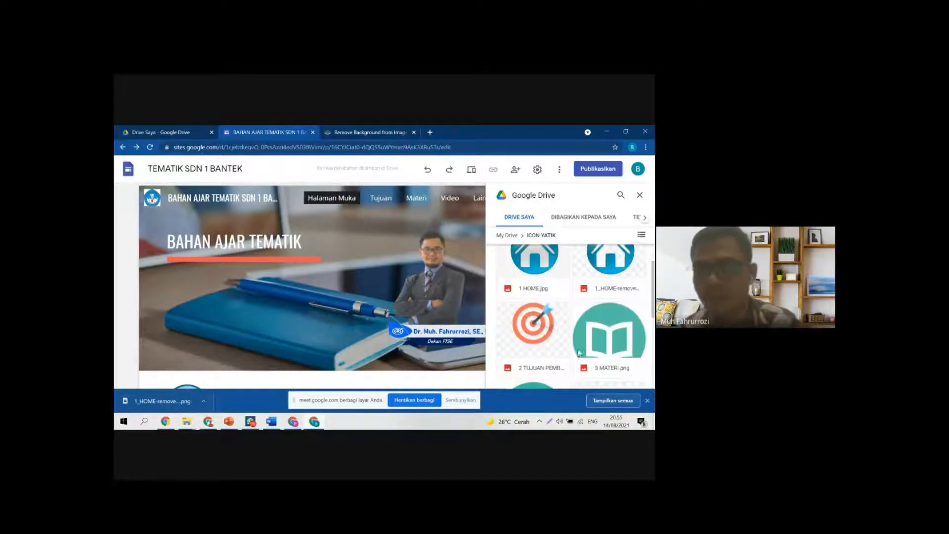
{"action": "left_click", "coordinate": [543, 340]}
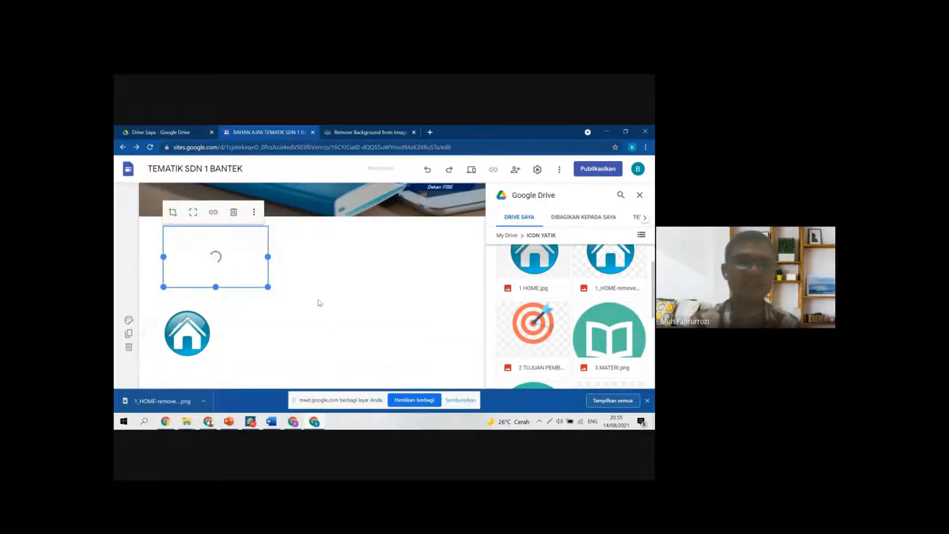
{"action": "left_click_drag", "start_coordinate": [215, 257], "coordinate": [287, 346]}
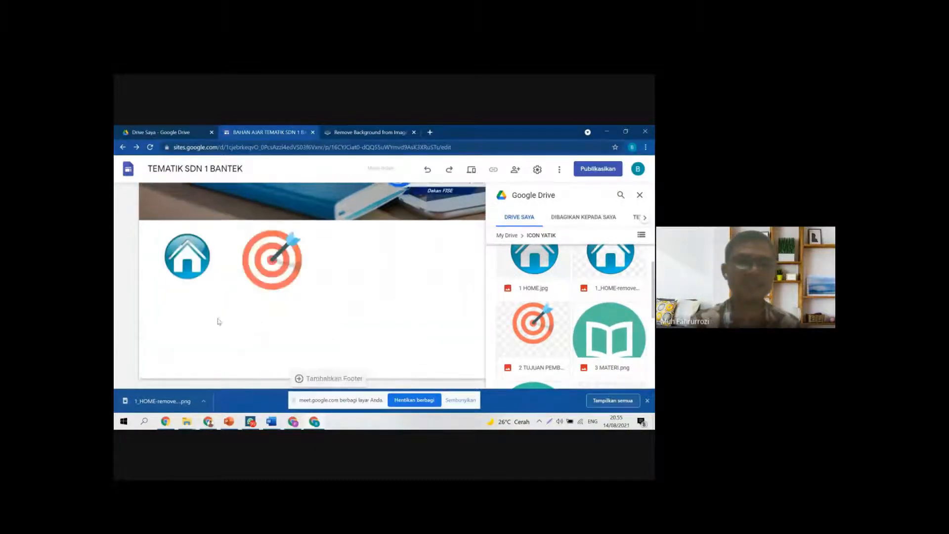
Step: Reduce the target icon's frame to roughly the height of the home icon's frame
{"action": "left_click", "coordinate": [276, 277]}
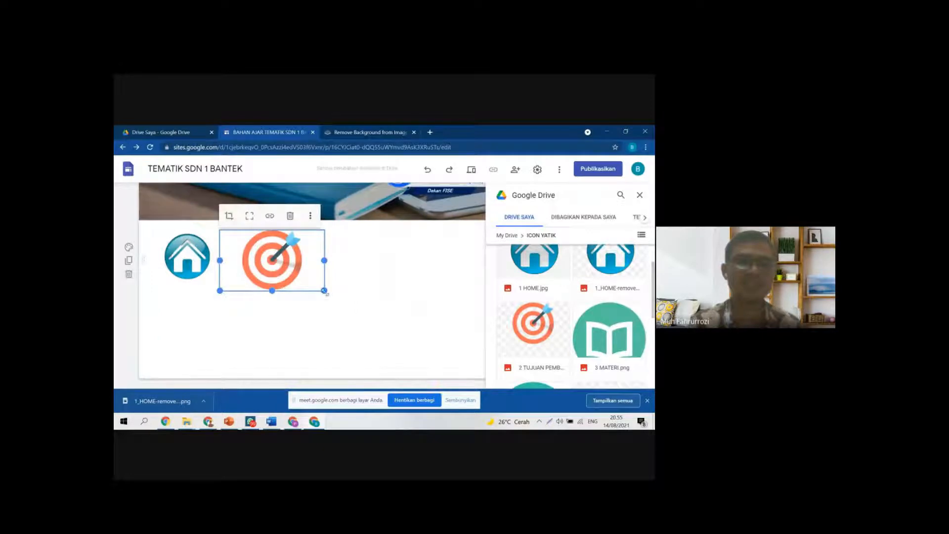
{"action": "left_click_drag", "start_coordinate": [324, 290], "coordinate": [286, 289]}
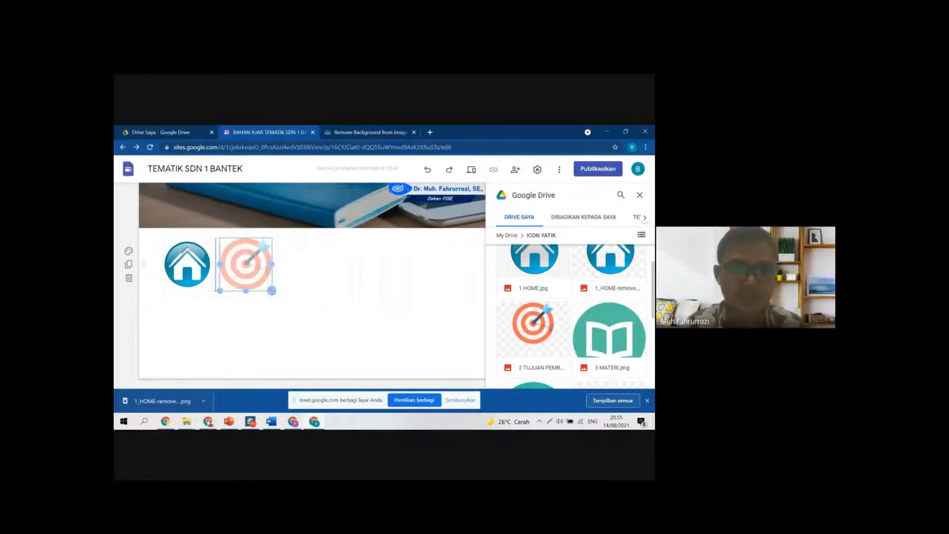
{"action": "left_click_drag", "start_coordinate": [271, 292], "coordinate": [296, 291]}
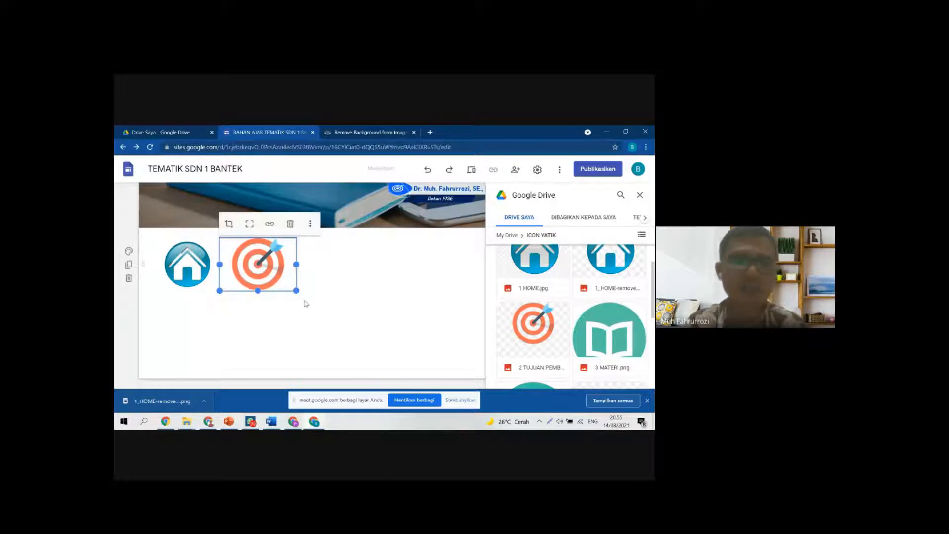
{"action": "double_click", "coordinate": [259, 267]}
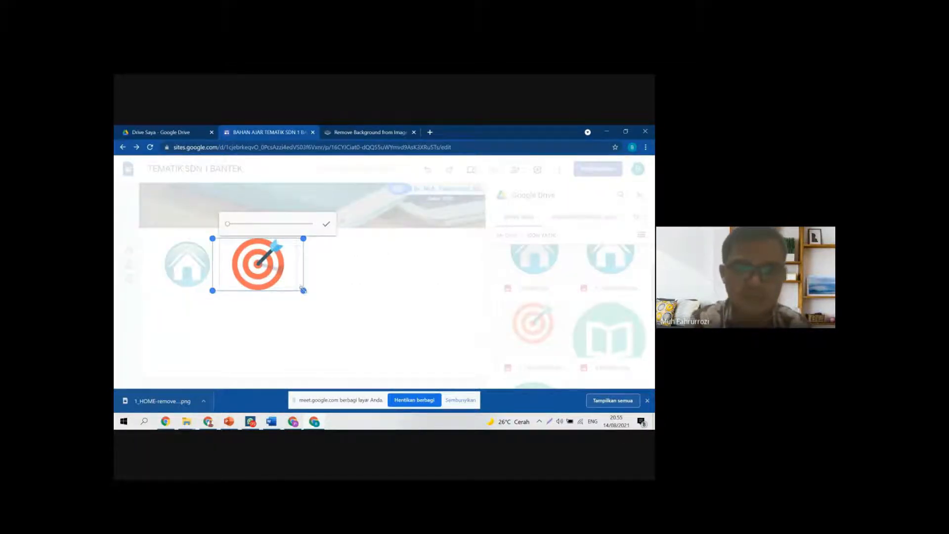
{"action": "left_click", "coordinate": [324, 285]}
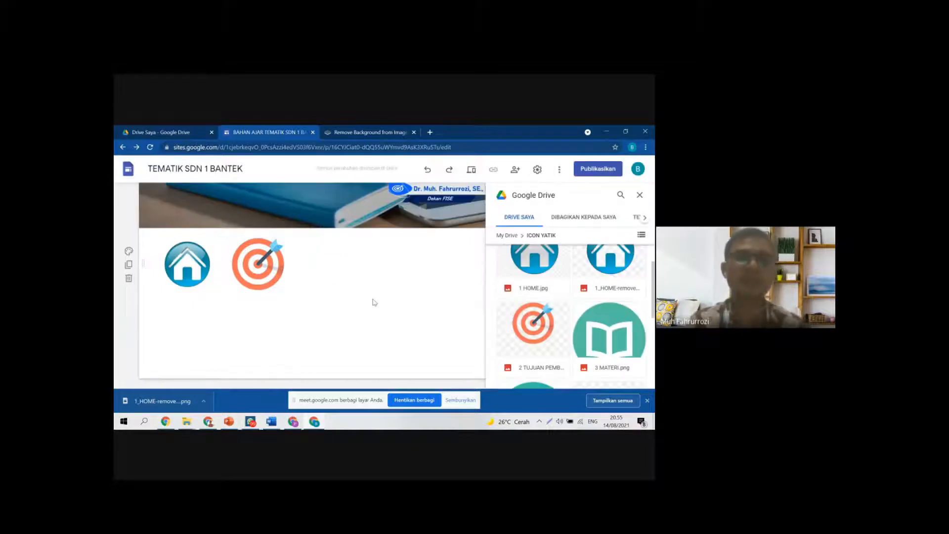
{"action": "left_click", "coordinate": [279, 284]}
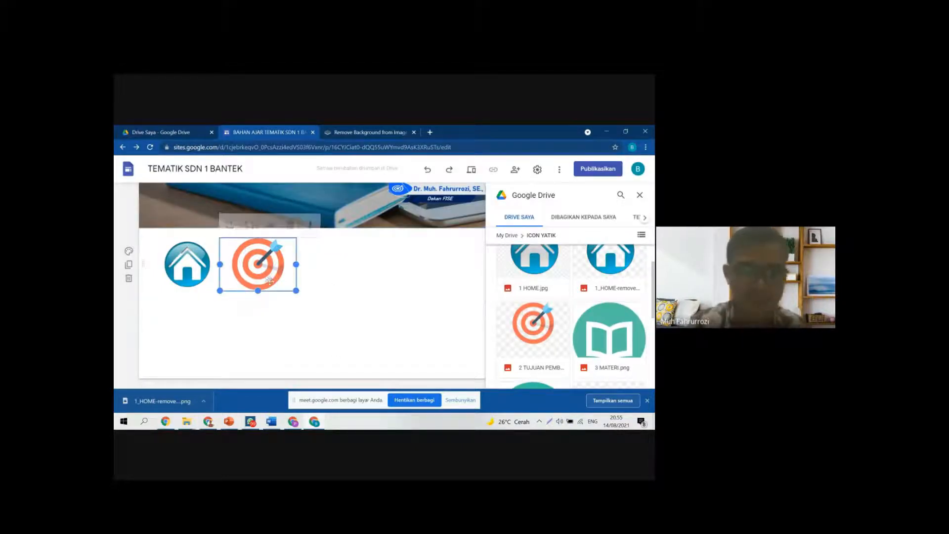
{"action": "left_click_drag", "start_coordinate": [296, 290], "coordinate": [292, 287]}
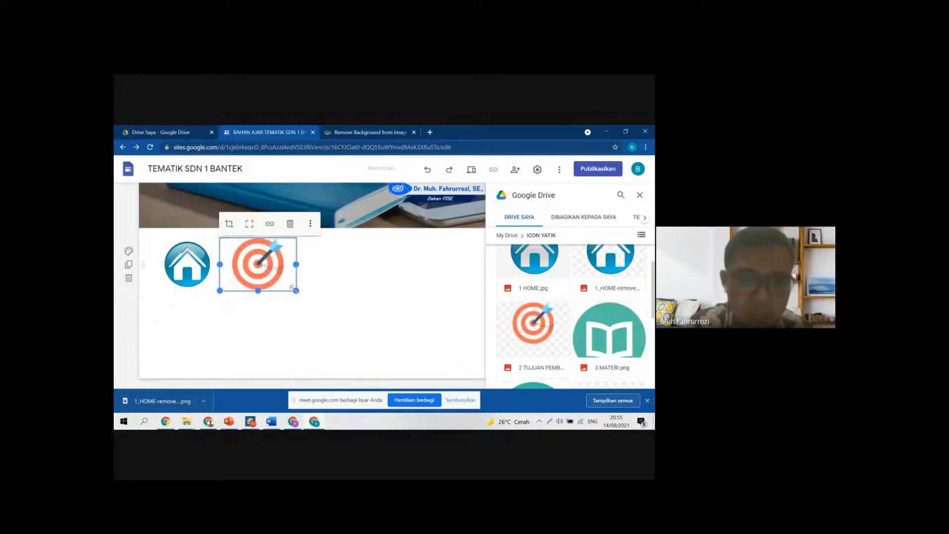
Step: Widen the home icon's frame to about the target icon's frame width, keeping the two icons side by side
{"action": "left_click", "coordinate": [196, 261]}
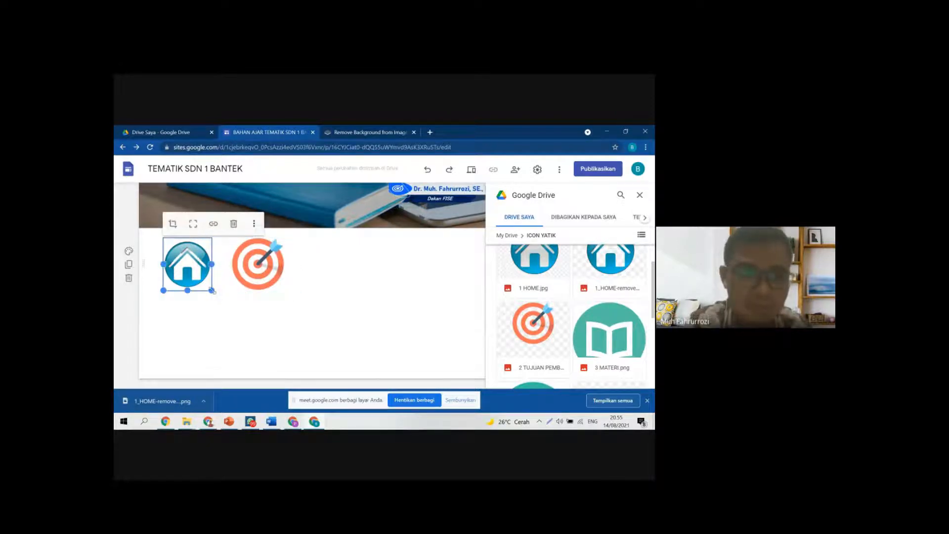
{"action": "left_click_drag", "start_coordinate": [212, 291], "coordinate": [225, 307]}
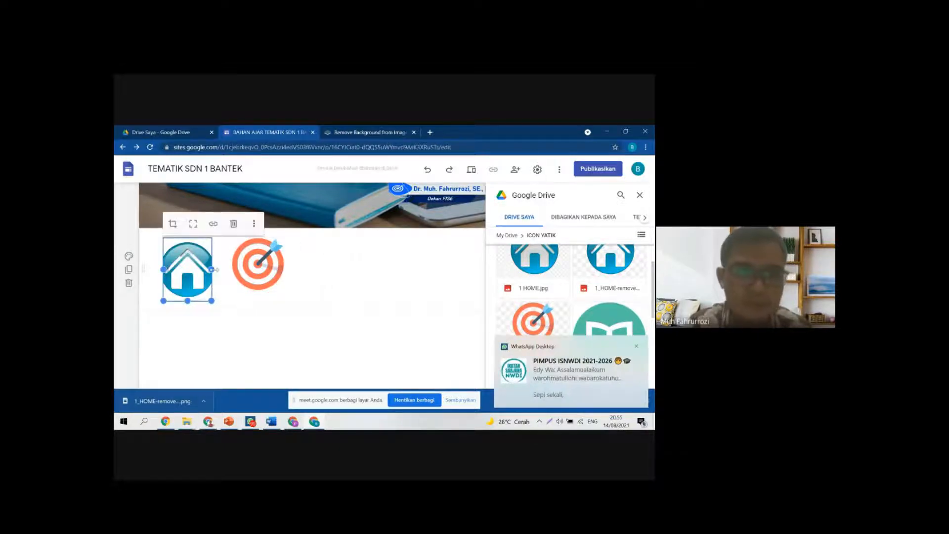
{"action": "left_click_drag", "start_coordinate": [216, 275], "coordinate": [233, 292]}
{"action": "left_click", "coordinate": [365, 279]}
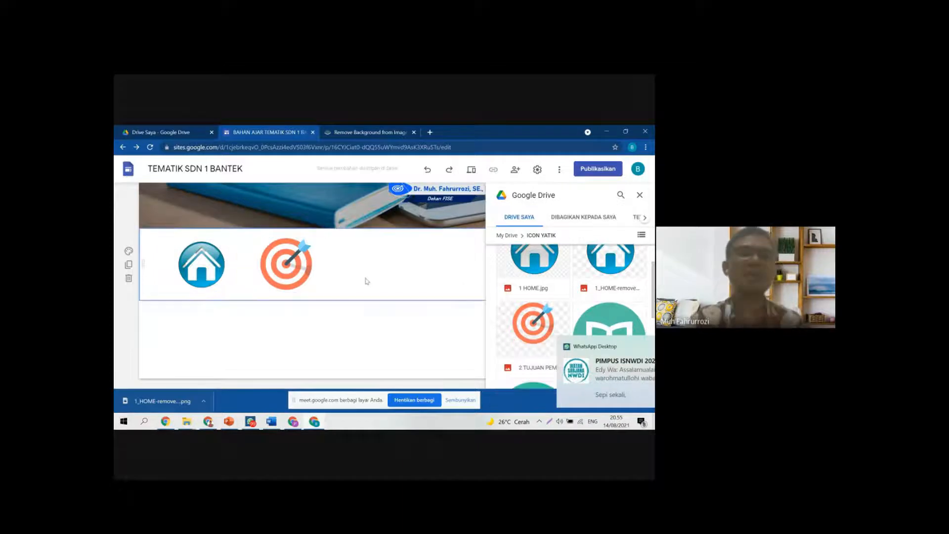
Step: Shrink the target icon and narrow its frame so that it fits closely around the image
{"action": "left_click", "coordinate": [290, 269]}
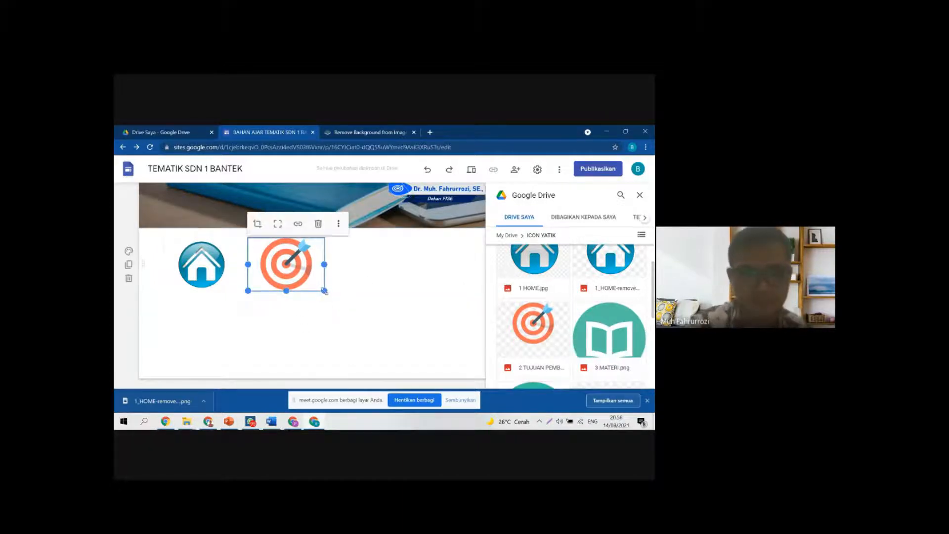
{"action": "left_click_drag", "start_coordinate": [321, 296], "coordinate": [314, 286]}
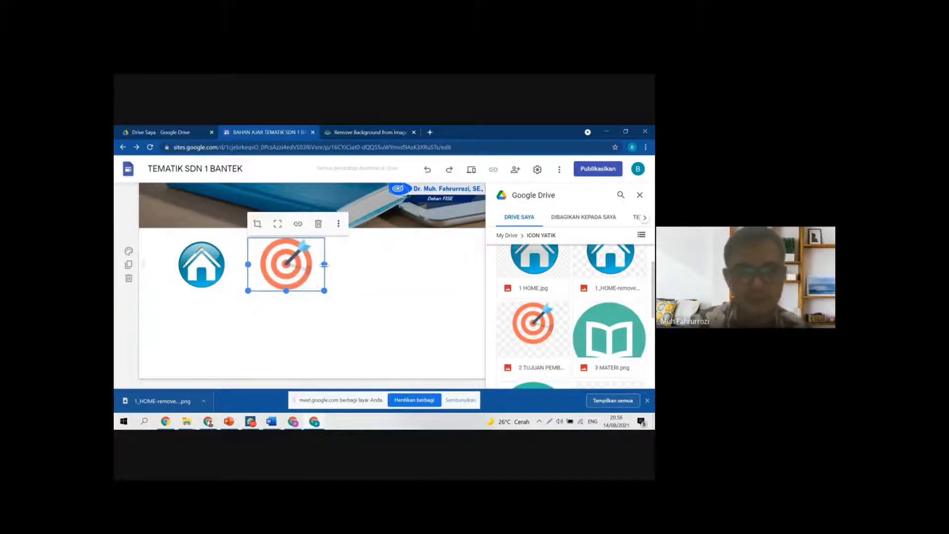
{"action": "left_click", "coordinate": [314, 270]}
{"action": "left_click_drag", "start_coordinate": [322, 298], "coordinate": [317, 284]}
{"action": "left_click", "coordinate": [321, 305]}
Step: Reduce the home icon's height to match the smaller target icon beside it
{"action": "left_click", "coordinate": [207, 267]}
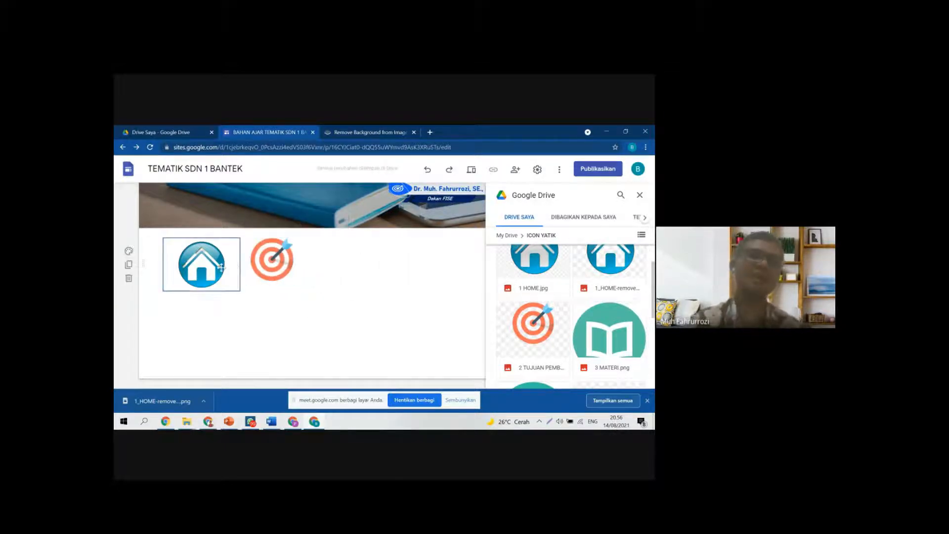
{"action": "left_click_drag", "start_coordinate": [239, 282], "coordinate": [203, 296]}
{"action": "left_click", "coordinate": [231, 323]}
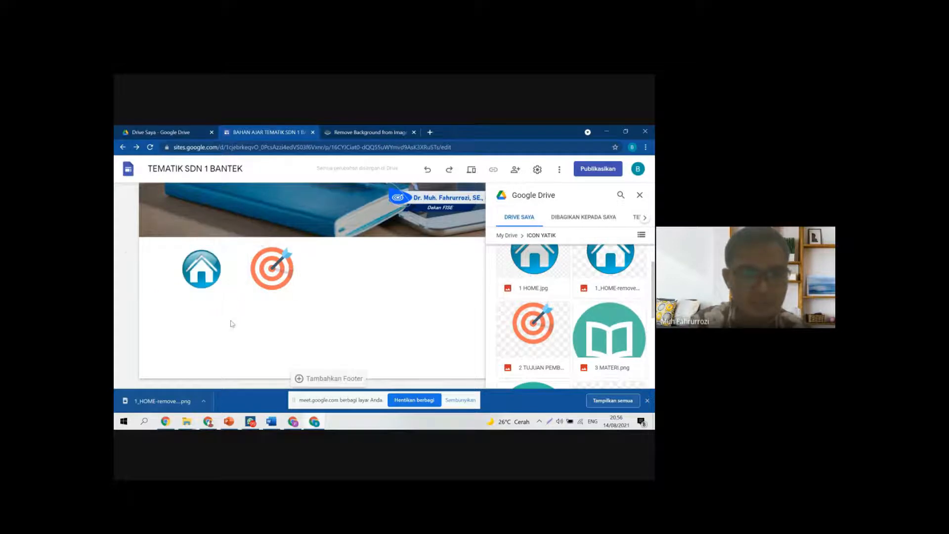
Step: Try to resize the home icon's frame further and shift the target icon slightly closer to it
{"action": "left_click", "coordinate": [216, 285]}
{"action": "left_click_drag", "start_coordinate": [240, 291], "coordinate": [203, 297]}
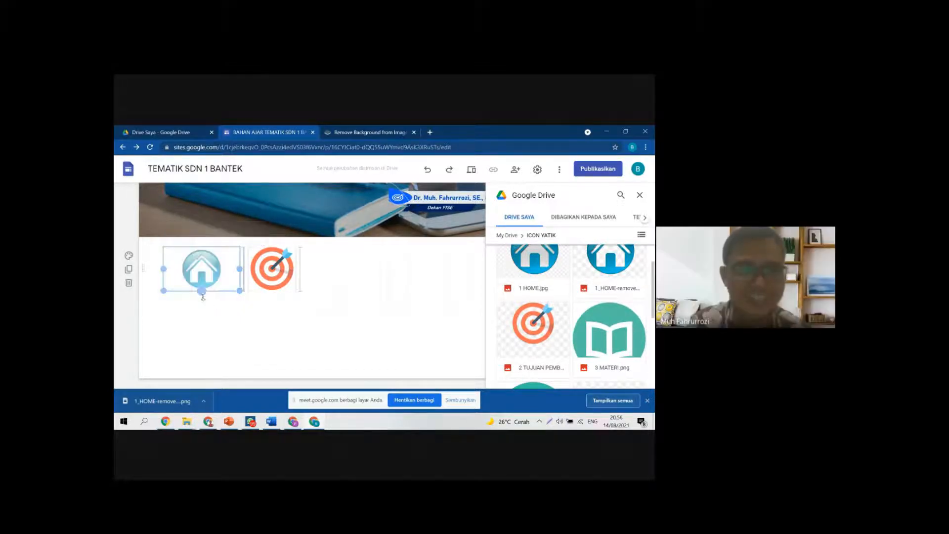
{"action": "left_click", "coordinate": [311, 285]}
{"action": "left_click", "coordinate": [286, 273]}
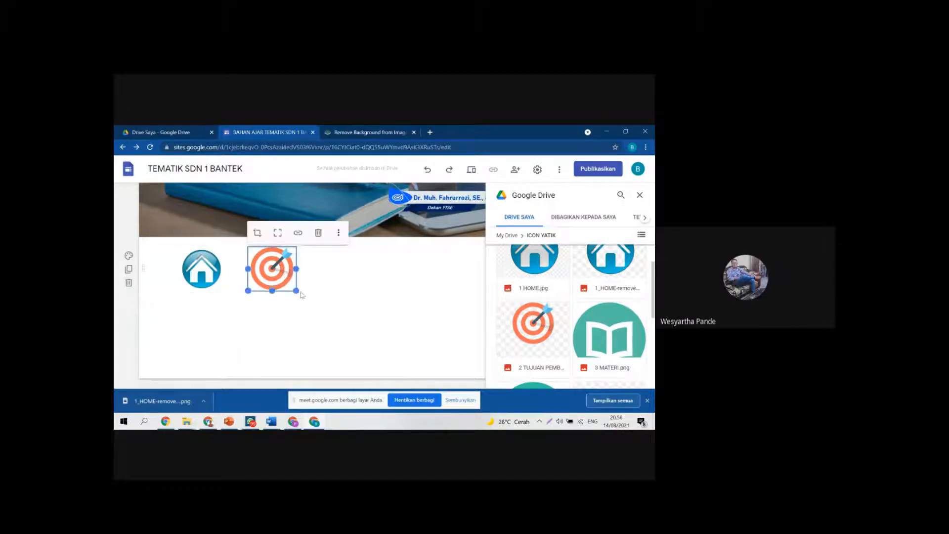
{"action": "left_click_drag", "start_coordinate": [275, 276], "coordinate": [266, 271]}
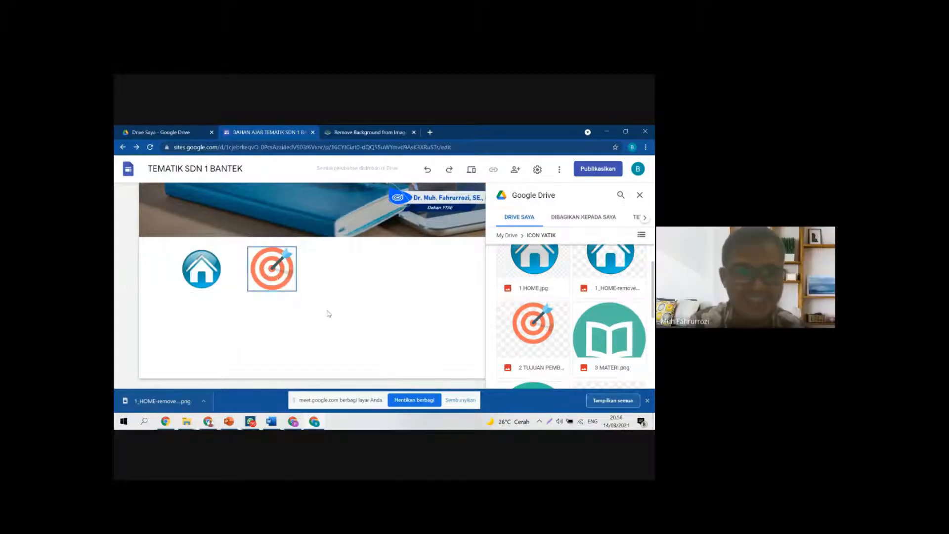
Step: Try to make the target icon slightly taller
{"action": "left_click", "coordinate": [293, 289]}
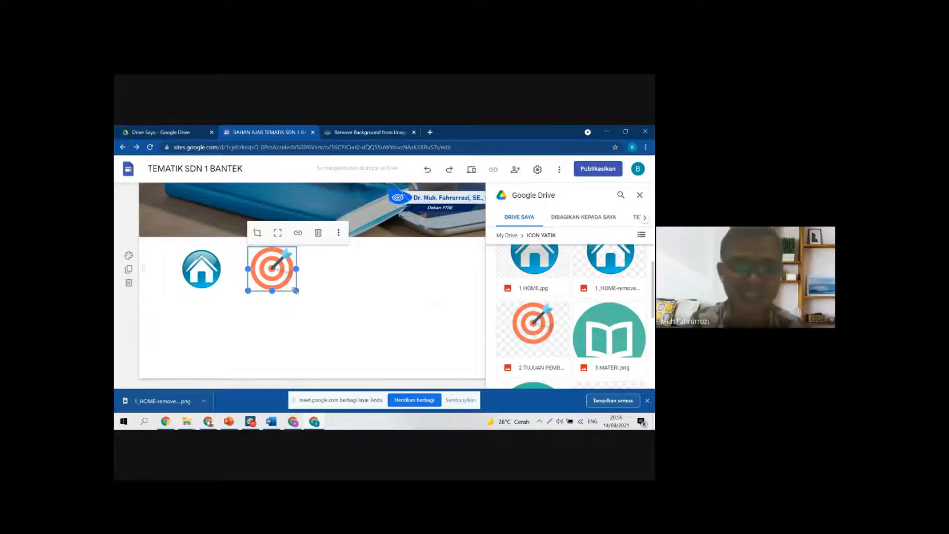
{"action": "left_click_drag", "start_coordinate": [295, 290], "coordinate": [293, 295]}
{"action": "left_click", "coordinate": [301, 335]}
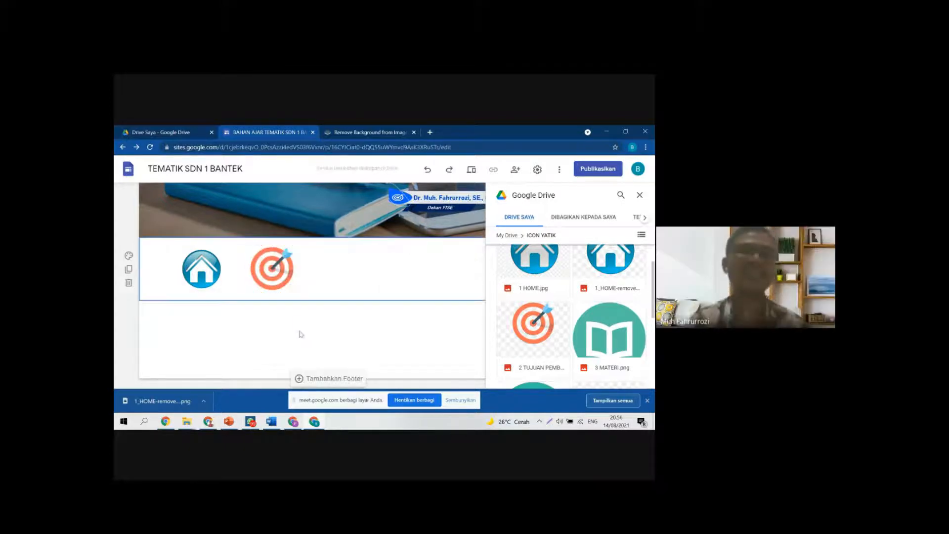
Step: Try to narrow the home icon's frame so that it fits closely around the image
{"action": "double_click", "coordinate": [207, 285]}
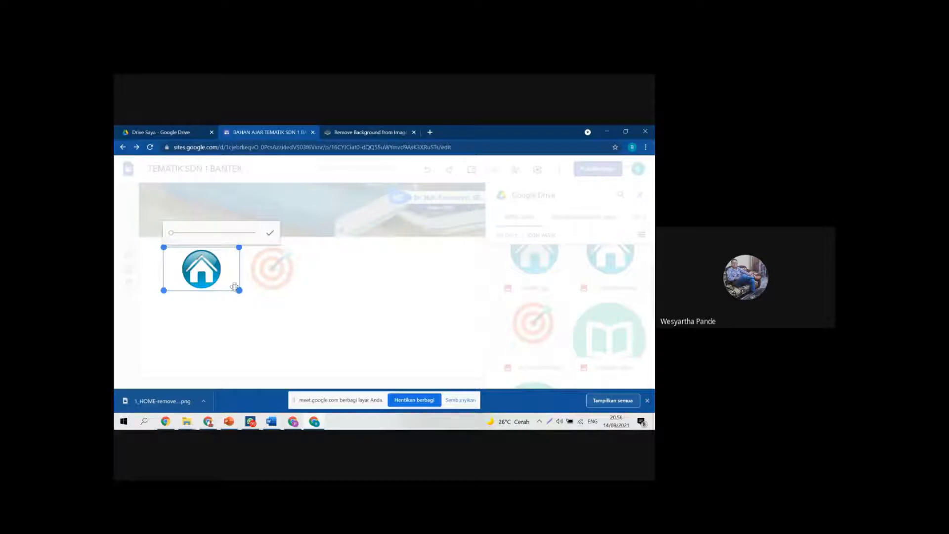
{"action": "left_click", "coordinate": [272, 234]}
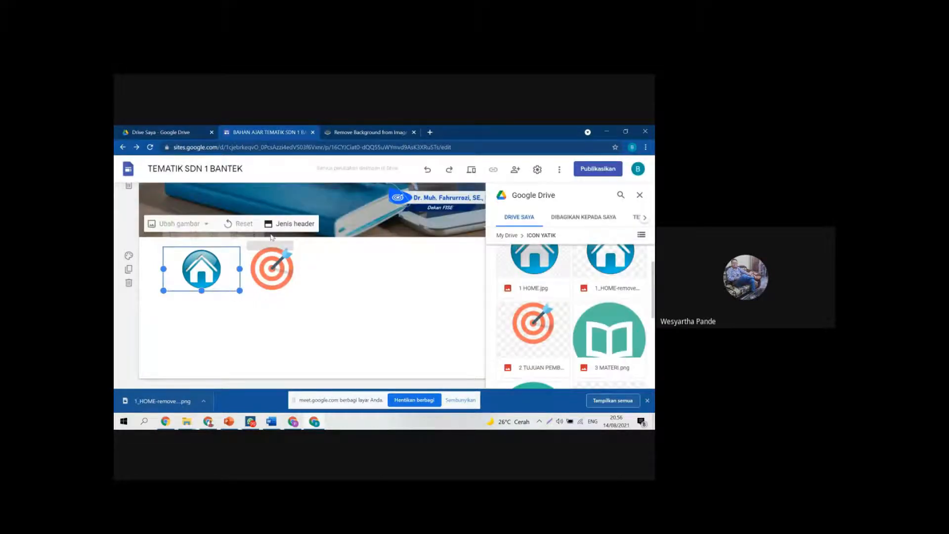
{"action": "left_click_drag", "start_coordinate": [239, 269], "coordinate": [220, 269]}
Step: Try enlarging the home image slightly within its crop frame, and undo the change
{"action": "double_click", "coordinate": [226, 267]}
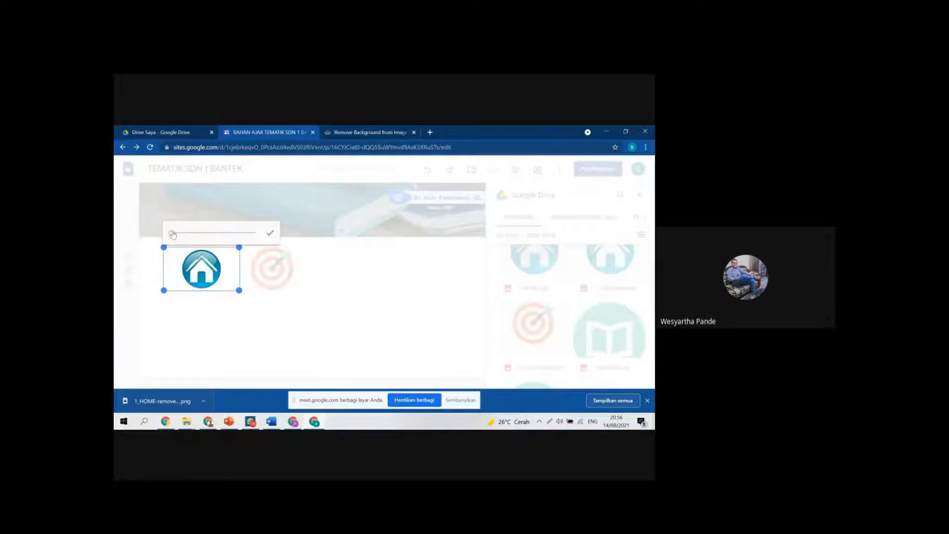
{"action": "left_click_drag", "start_coordinate": [171, 234], "coordinate": [174, 237]}
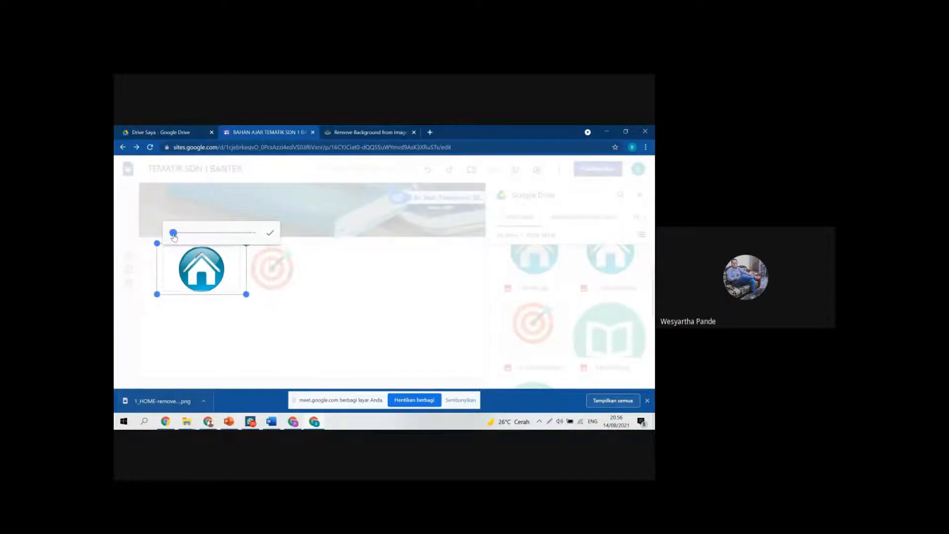
{"action": "left_click", "coordinate": [270, 234]}
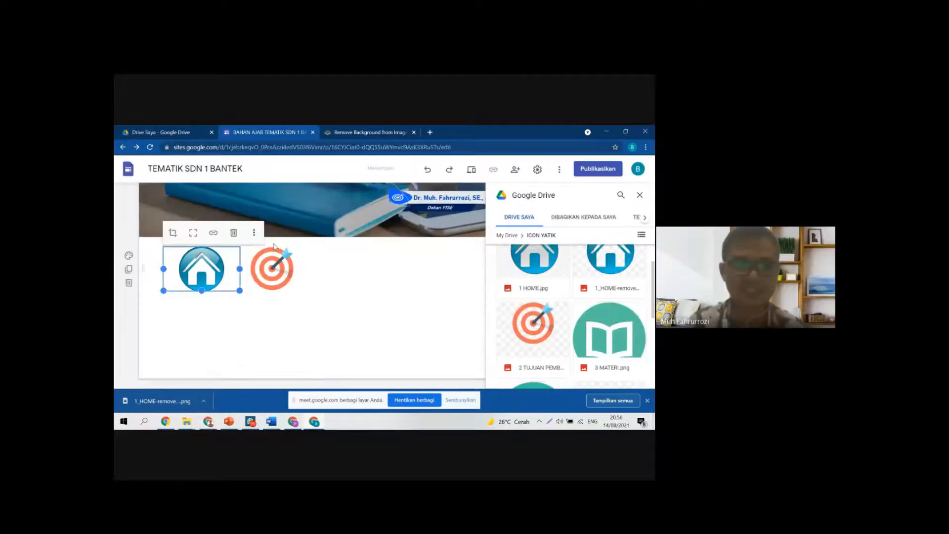
{"action": "left_click", "coordinate": [277, 328]}
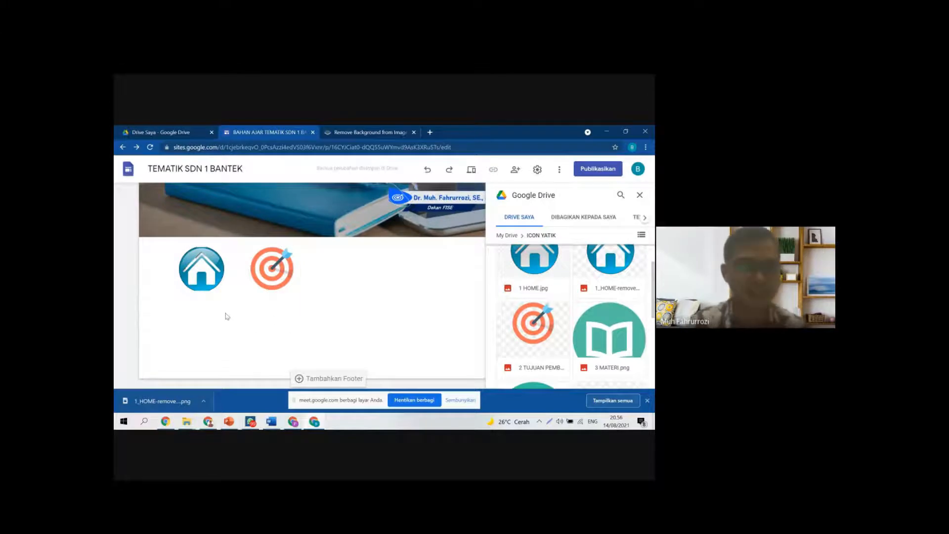
{"action": "key", "text": "ctrl+z"}
{"action": "left_click", "coordinate": [230, 337]}
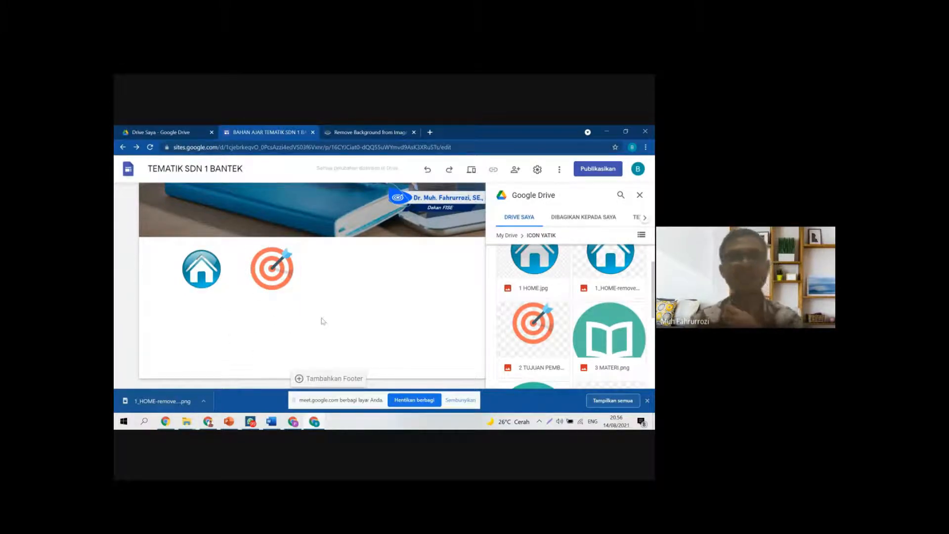
Step: Place the 3 MATERI.png icon from the Drive folder ICON YATIK directly beside the target icon
{"action": "mouse_move", "coordinate": [275, 273]}
{"action": "left_mouse_down"}
{"action": "mouse_move", "coordinate": [284, 286]}
{"action": "mouse_move", "coordinate": [270, 282]}
{"action": "left_mouse_up"}
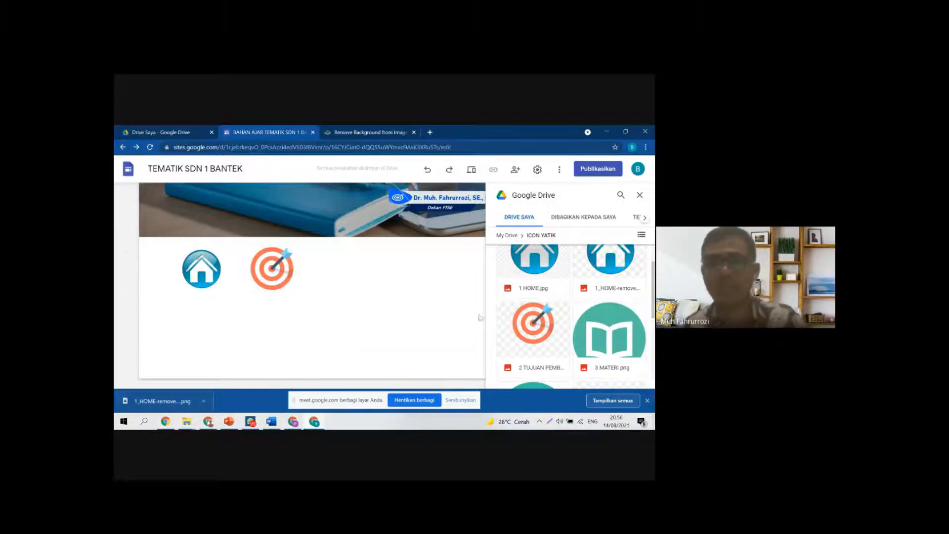
{"action": "scroll", "coordinate": [454, 302], "scroll_direction": "up", "scroll_amount": 3}
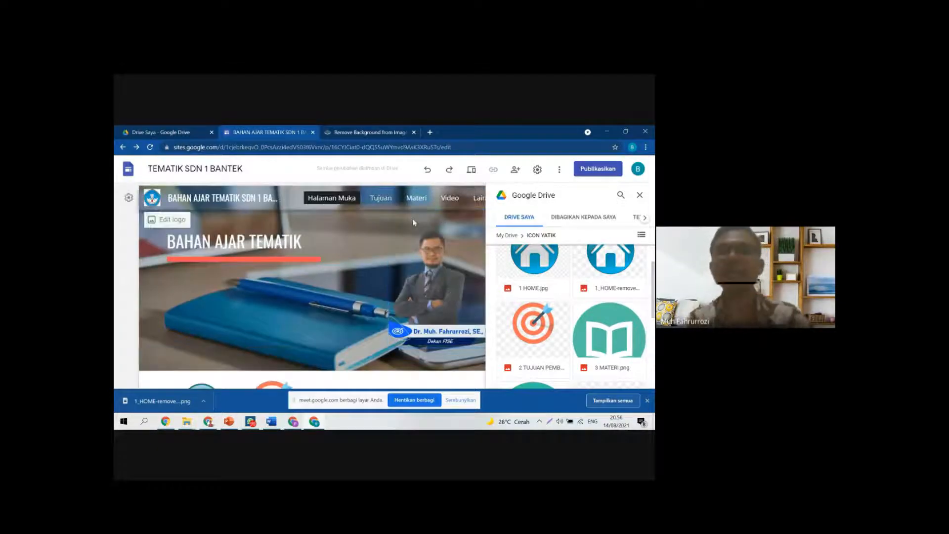
{"action": "scroll", "coordinate": [579, 347], "scroll_direction": "down", "scroll_amount": 2}
{"action": "scroll", "coordinate": [580, 347], "scroll_direction": "up", "scroll_amount": 2}
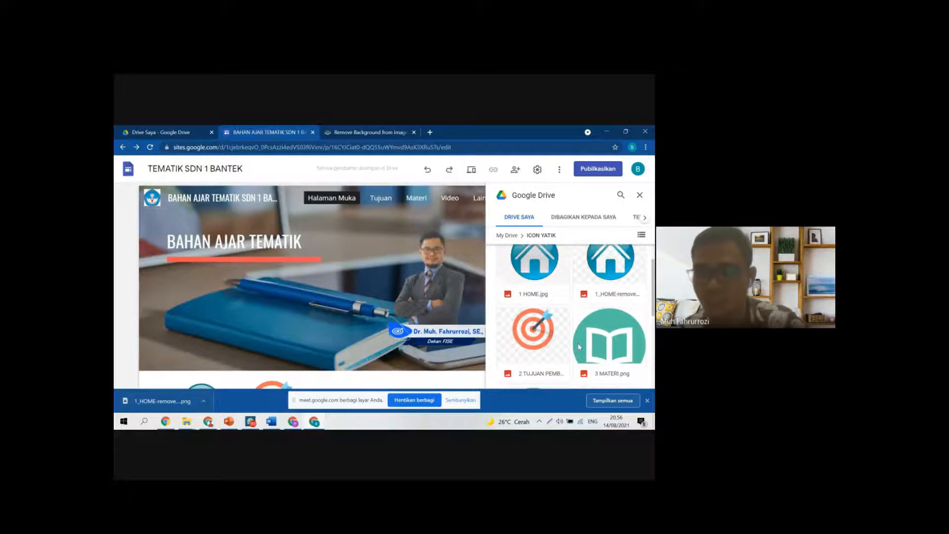
{"action": "scroll", "coordinate": [578, 346], "scroll_direction": "down", "scroll_amount": 2}
{"action": "scroll", "coordinate": [584, 366], "scroll_direction": "up", "scroll_amount": 2}
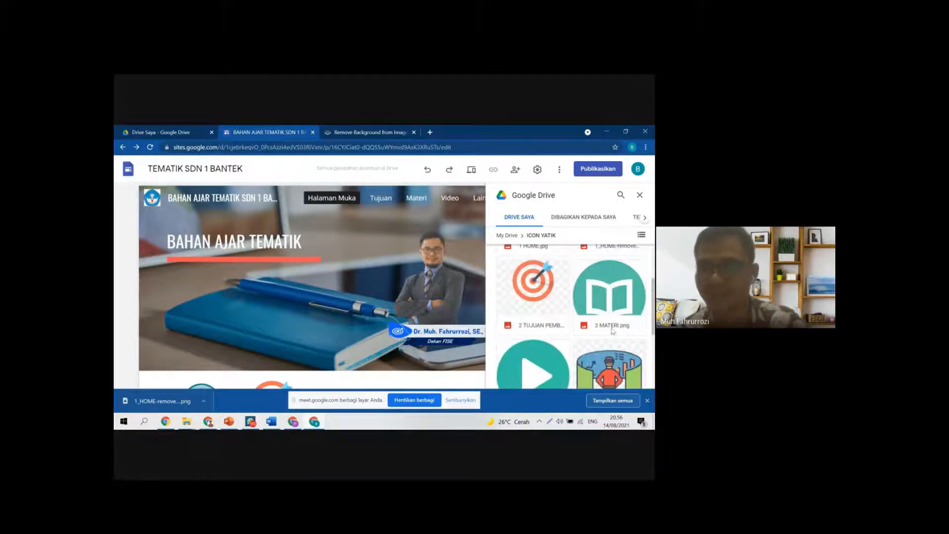
{"action": "left_click_drag", "start_coordinate": [609, 289], "coordinate": [375, 363]}
{"action": "left_click", "coordinate": [367, 303]}
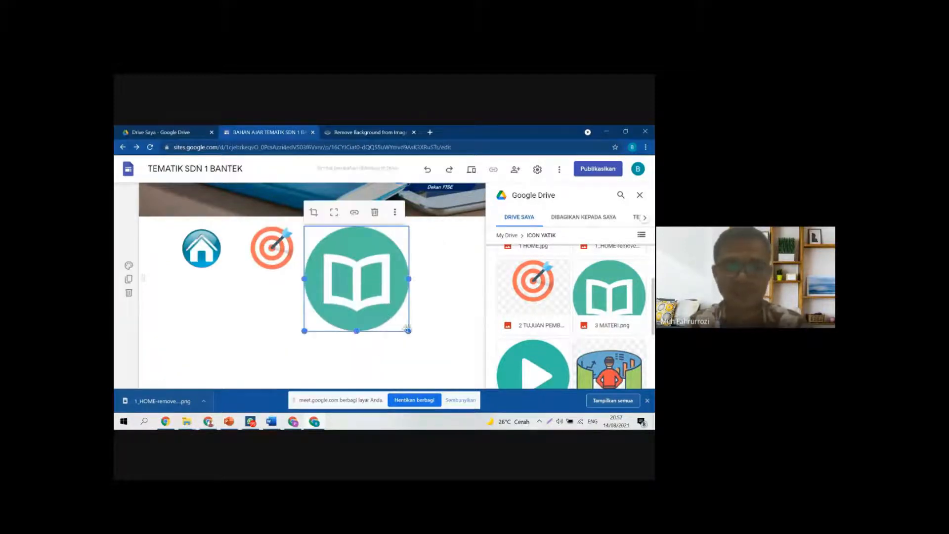
Step: Shrink the book icon to about the target icon's width
{"action": "left_click_drag", "start_coordinate": [410, 332], "coordinate": [368, 294]}
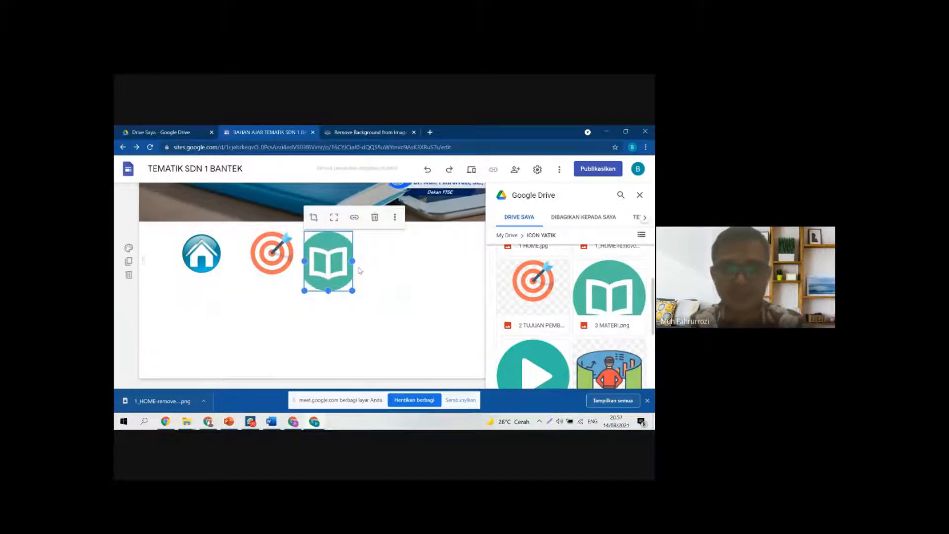
{"action": "left_click_drag", "start_coordinate": [351, 262], "coordinate": [408, 329]}
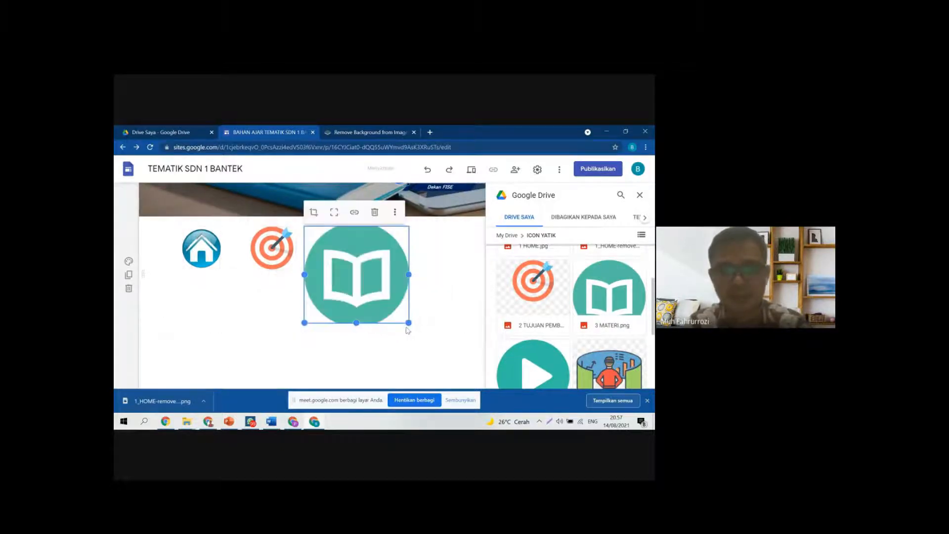
{"action": "left_click", "coordinate": [390, 350]}
{"action": "left_click", "coordinate": [389, 306]}
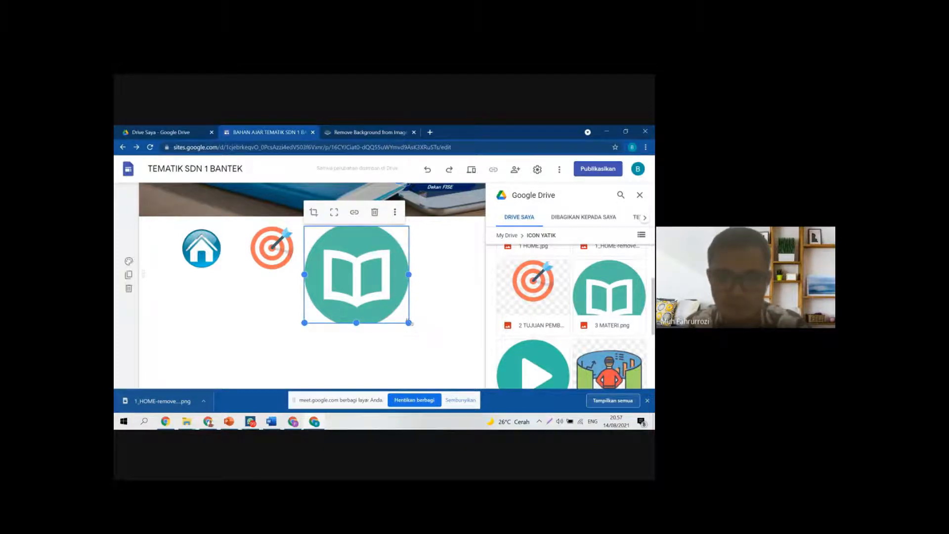
{"action": "left_click_drag", "start_coordinate": [408, 322], "coordinate": [359, 284]}
{"action": "left_click", "coordinate": [387, 295]}
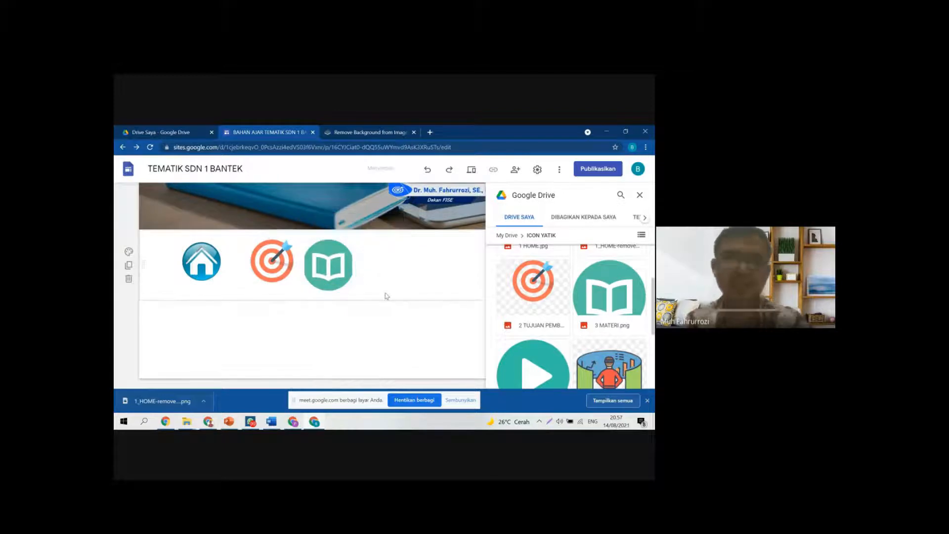
Step: Increase the height of the book icon in the row slightly
{"action": "left_click", "coordinate": [346, 279]}
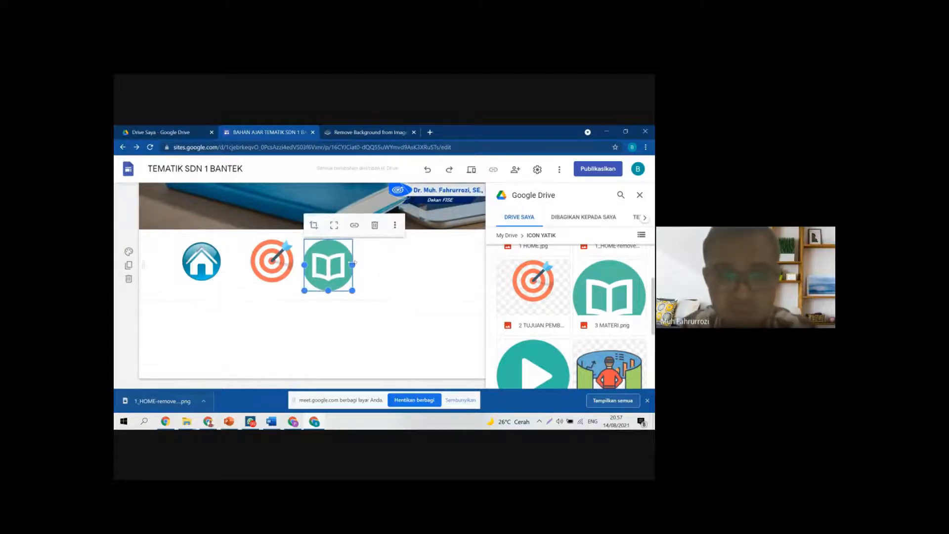
{"action": "left_click_drag", "start_coordinate": [355, 263], "coordinate": [361, 303]}
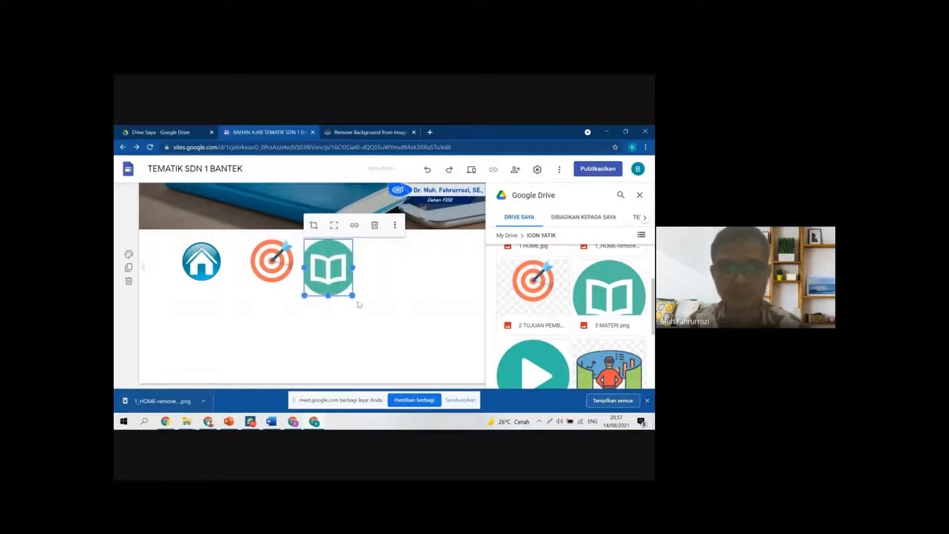
{"action": "left_click", "coordinate": [402, 324]}
Step: Insert a second copy of 3 MATERI.png from Drive in a new section below the icon row
{"action": "scroll", "coordinate": [618, 337], "scroll_direction": "down", "scroll_amount": 3}
{"action": "scroll", "coordinate": [622, 340], "scroll_direction": "up", "scroll_amount": 5}
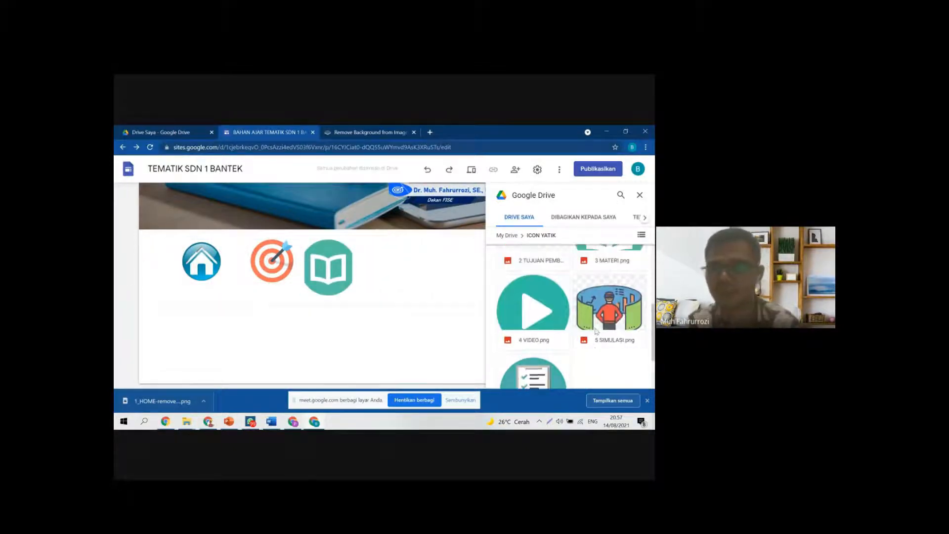
{"action": "left_click", "coordinate": [621, 338]}
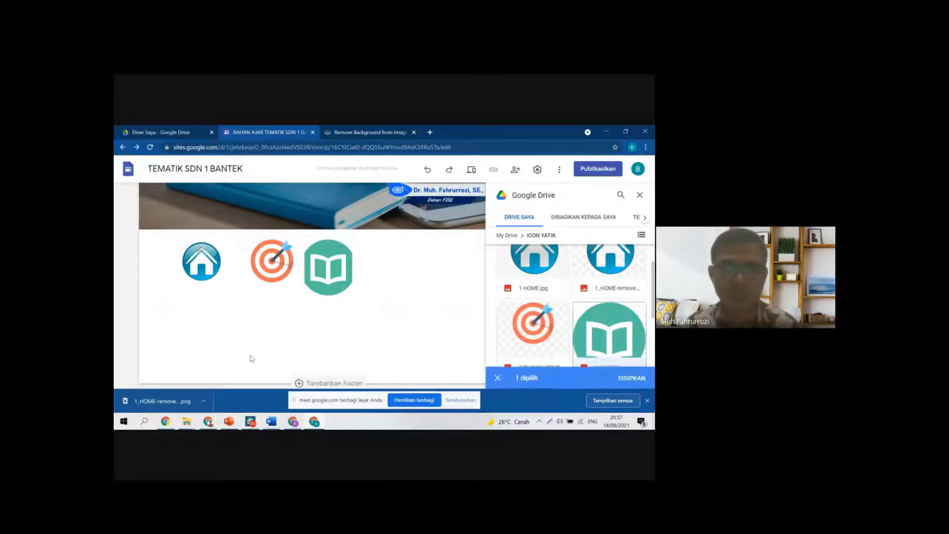
{"action": "left_click", "coordinate": [632, 378]}
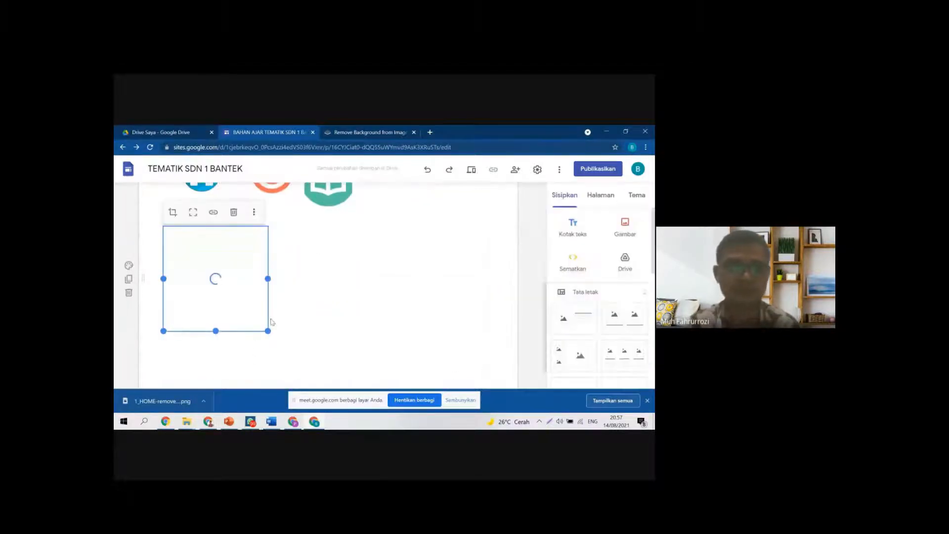
Step: Shrink the new book icon proportionally to about the width of the book icon in the row above
{"action": "left_click_drag", "start_coordinate": [267, 330], "coordinate": [242, 309]}
{"action": "left_click", "coordinate": [254, 311]}
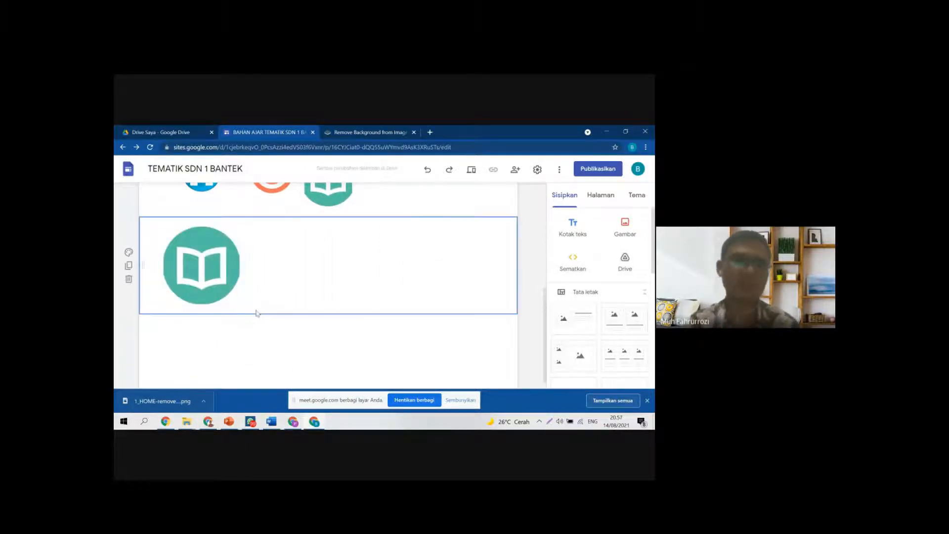
{"action": "scroll", "coordinate": [257, 313], "scroll_direction": "up", "scroll_amount": 3}
{"action": "scroll", "coordinate": [277, 321], "scroll_direction": "down", "scroll_amount": 1}
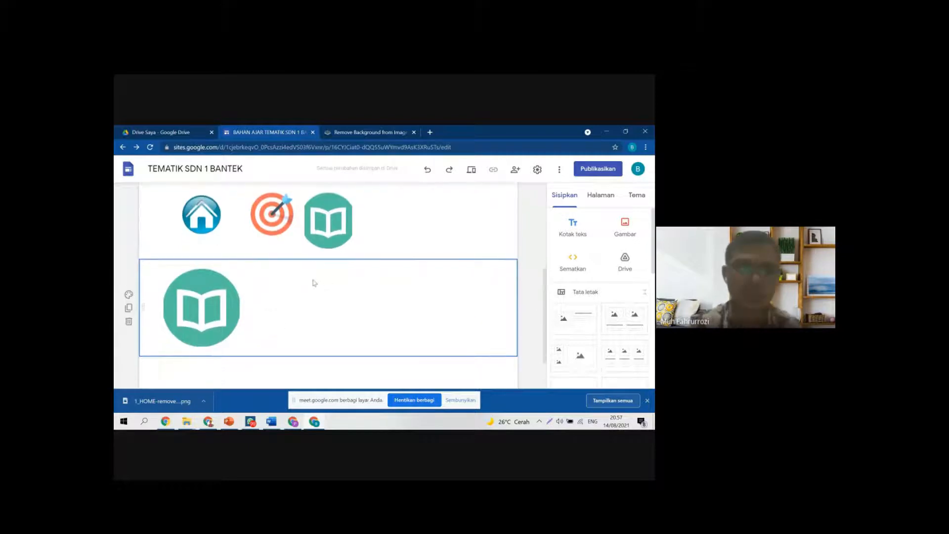
{"action": "left_click", "coordinate": [225, 305]}
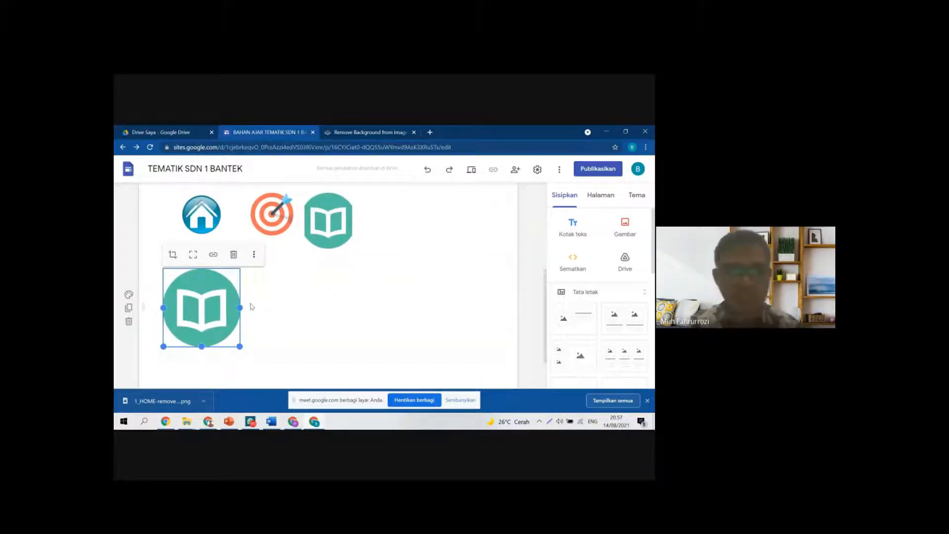
{"action": "left_click_drag", "start_coordinate": [240, 346], "coordinate": [210, 321]}
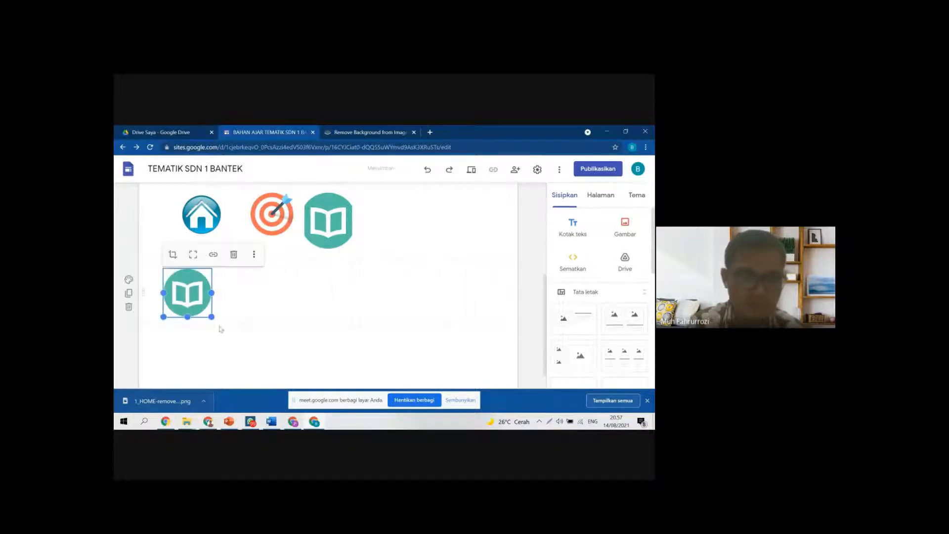
Step: Delete the distorted book icon from the row and move the new one into its place beside the target icon
{"action": "left_click", "coordinate": [234, 326]}
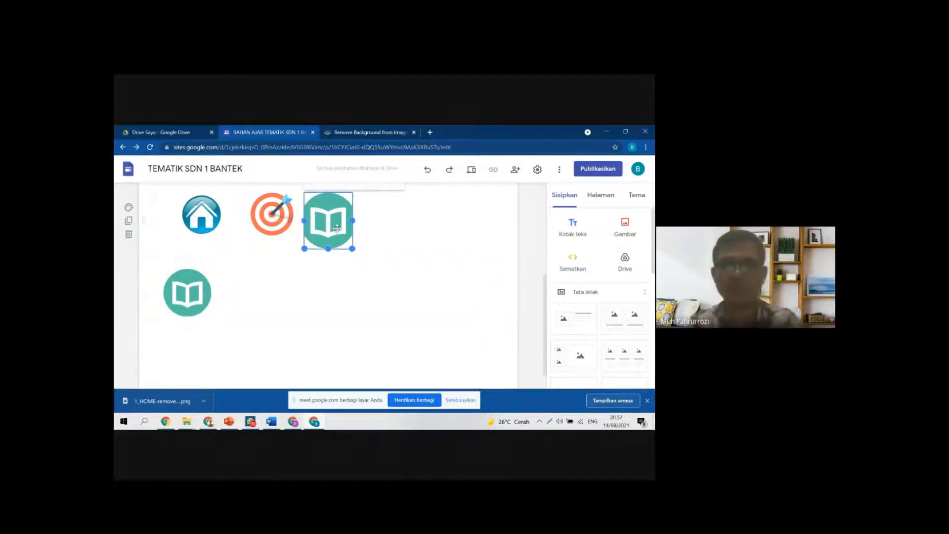
{"action": "key", "text": "Delete"}
{"action": "left_click_drag", "start_coordinate": [196, 270], "coordinate": [339, 256]}
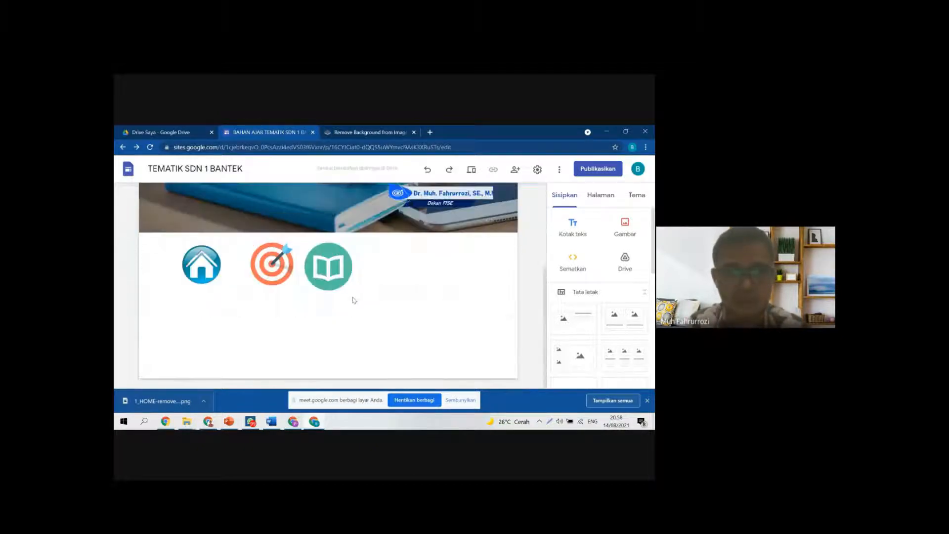
Step: Try to reduce the book icon's height to match the target icon
{"action": "left_click", "coordinate": [337, 287]}
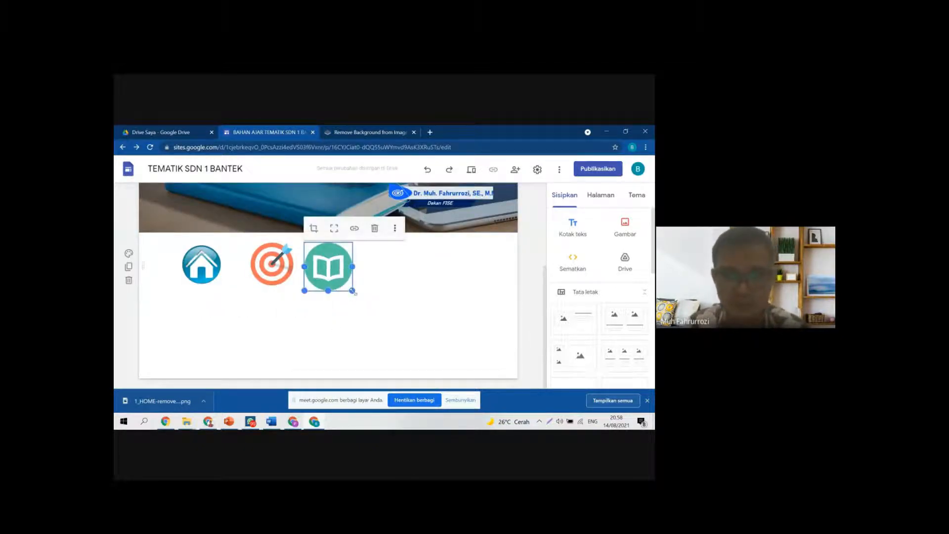
{"action": "left_click_drag", "start_coordinate": [352, 291], "coordinate": [352, 295]}
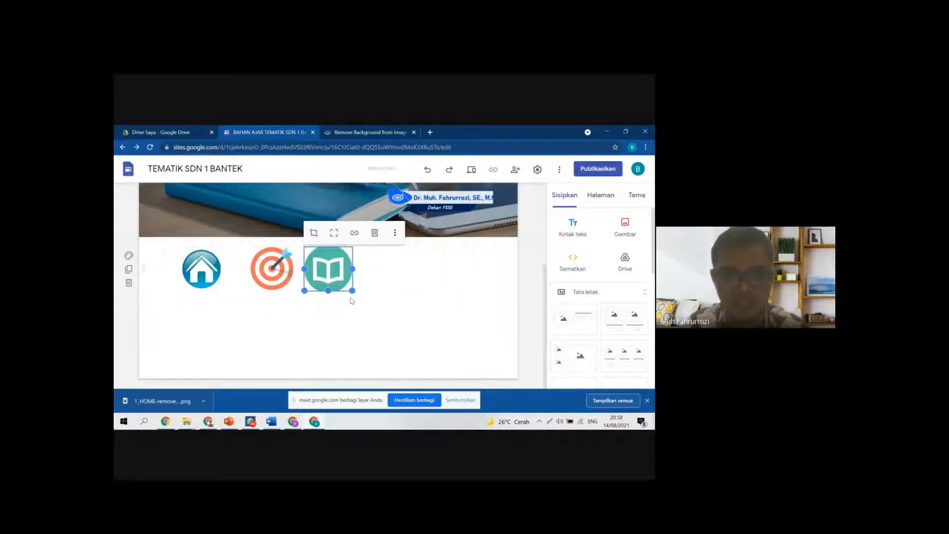
{"action": "left_click", "coordinate": [352, 311]}
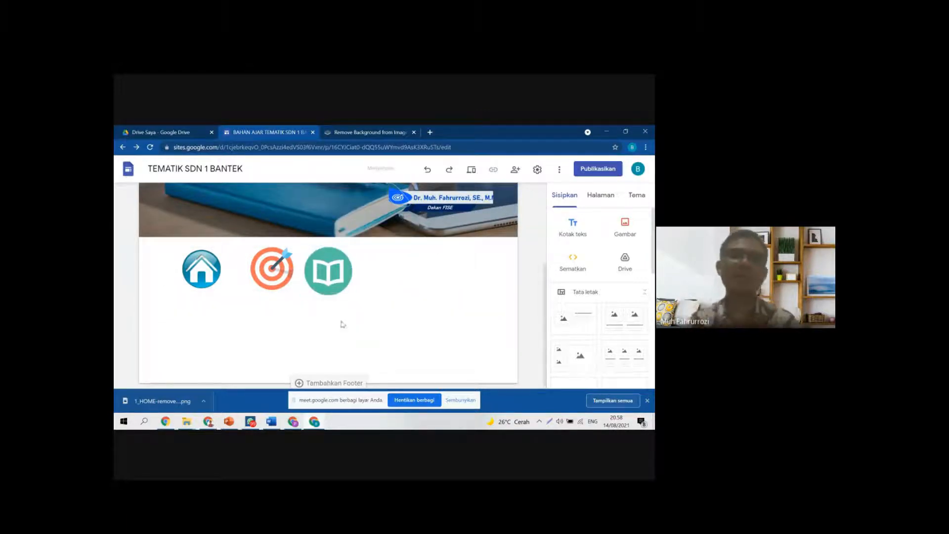
Step: Enlarge the target icon to about the book icon's size, and make the home icon larger as well
{"action": "left_click", "coordinate": [286, 272]}
{"action": "left_click", "coordinate": [365, 319]}
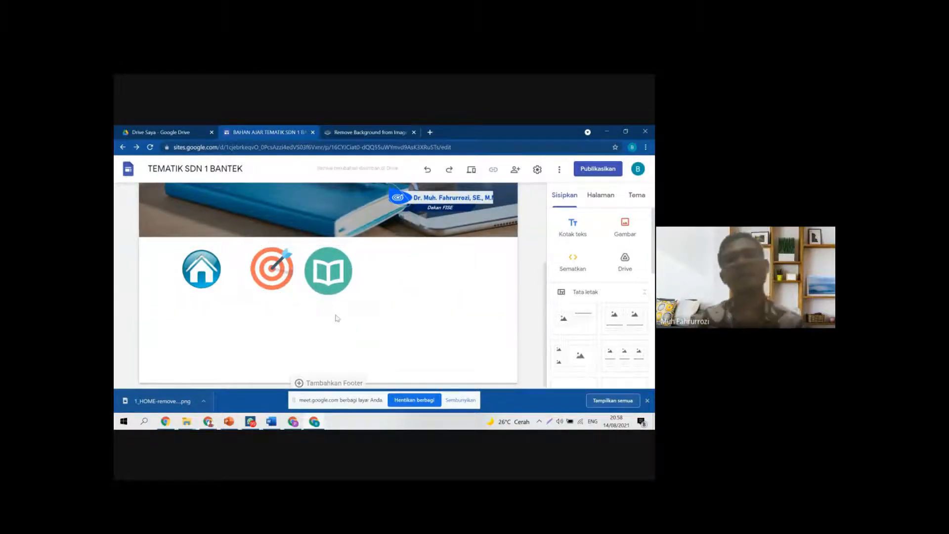
{"action": "left_click", "coordinate": [295, 287]}
{"action": "left_click_drag", "start_coordinate": [296, 291], "coordinate": [228, 305]}
{"action": "left_click", "coordinate": [231, 287]}
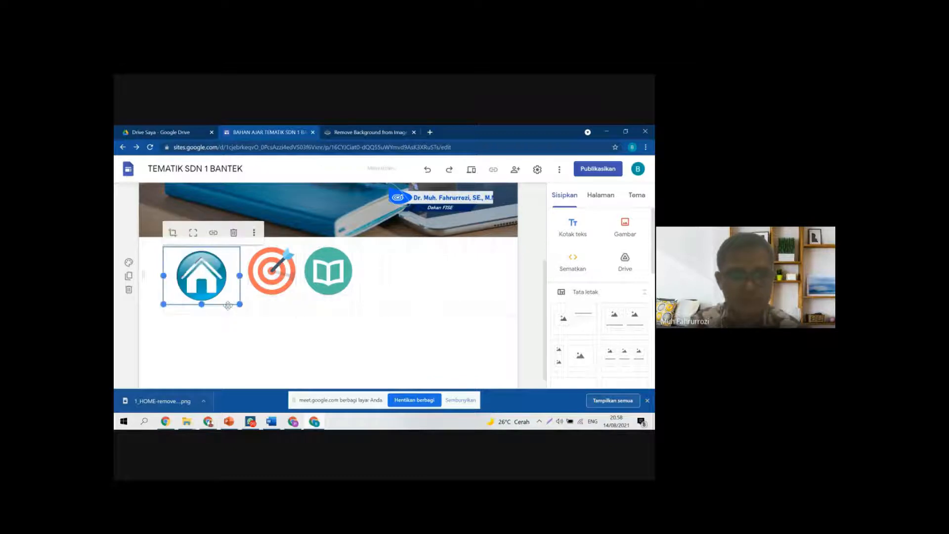
{"action": "left_click", "coordinate": [259, 318]}
Step: Readjust the home icon's height so it comes close to the size of the target and book icons beside it
{"action": "left_click_drag", "start_coordinate": [271, 271], "coordinate": [271, 274]}
{"action": "left_click", "coordinate": [349, 292]}
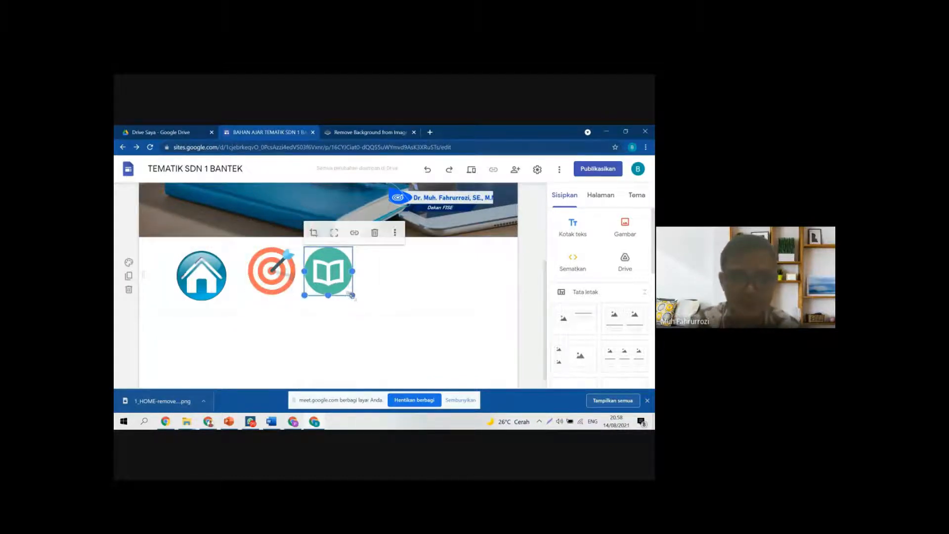
{"action": "left_click_drag", "start_coordinate": [352, 295], "coordinate": [359, 316]}
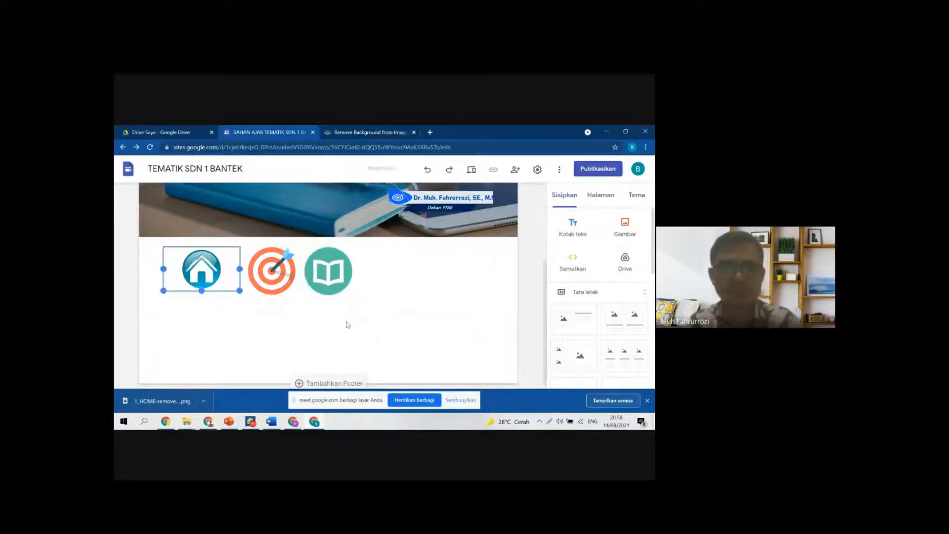
{"action": "left_click", "coordinate": [265, 315]}
{"action": "left_click", "coordinate": [229, 282]}
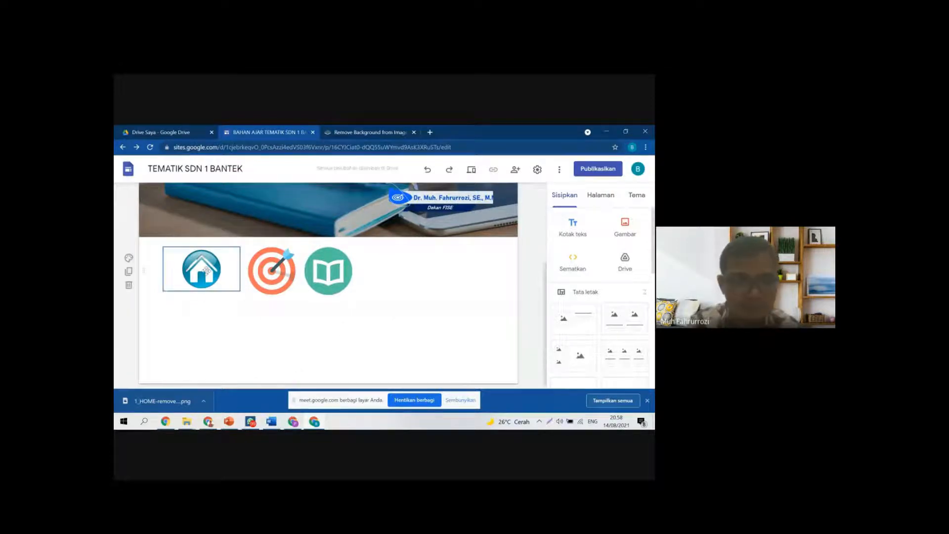
{"action": "left_click_drag", "start_coordinate": [241, 291], "coordinate": [233, 309]}
{"action": "left_click", "coordinate": [212, 293]}
{"action": "left_click", "coordinate": [237, 322]}
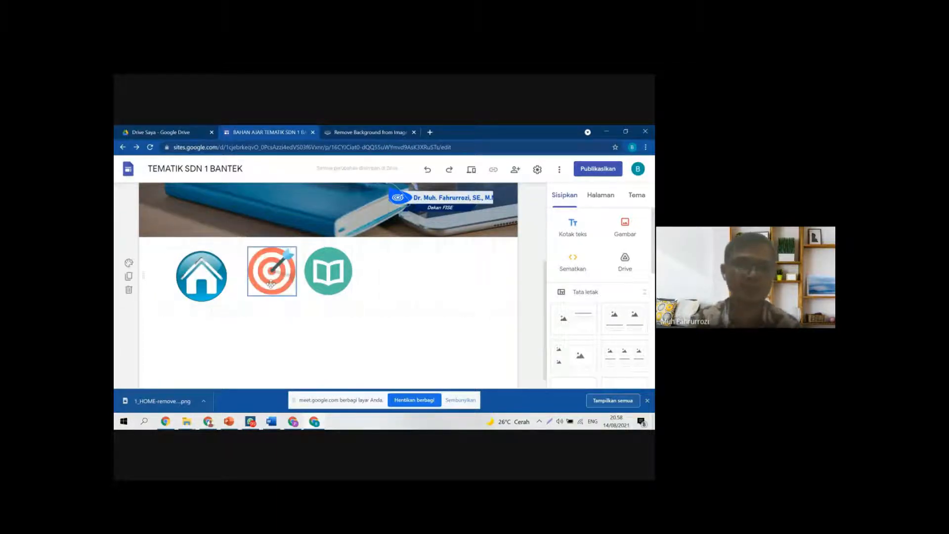
Step: Try to enlarge the target icon slightly to match the home icon
{"action": "left_click", "coordinate": [294, 293]}
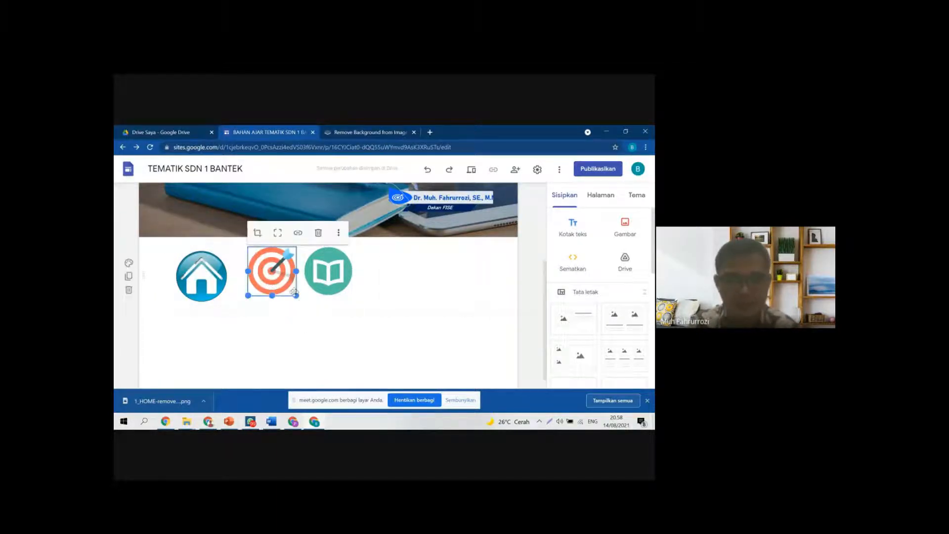
{"action": "left_click_drag", "start_coordinate": [296, 295], "coordinate": [303, 306]}
{"action": "left_click", "coordinate": [300, 312]}
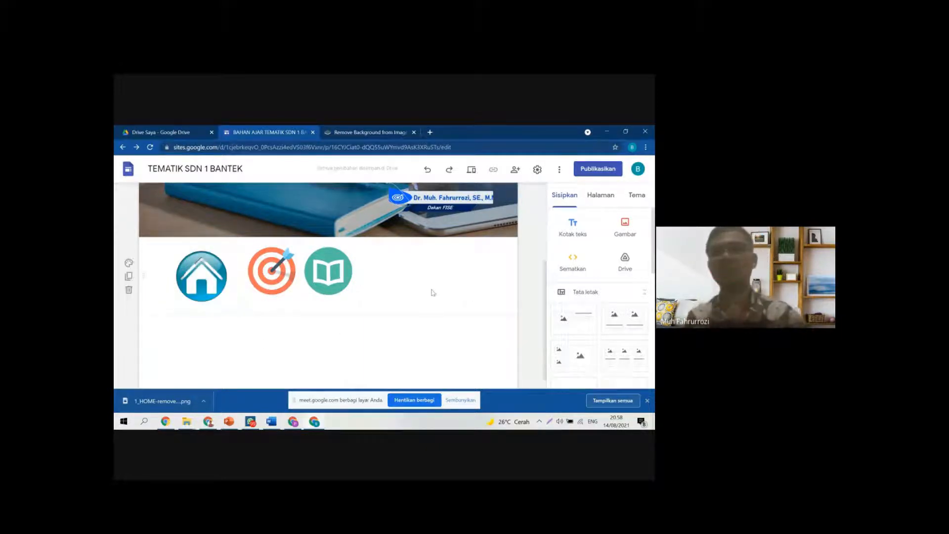
Step: Open the ICON YATIK folder in Google Drive as the source for the next icon
{"action": "scroll", "coordinate": [470, 308], "scroll_direction": "up", "scroll_amount": 5}
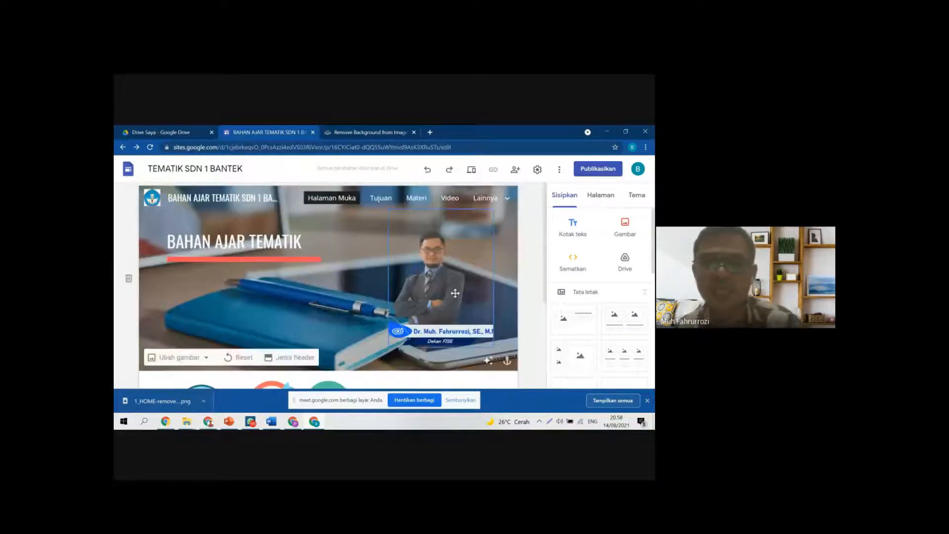
{"action": "scroll", "coordinate": [454, 293], "scroll_direction": "down", "scroll_amount": 3}
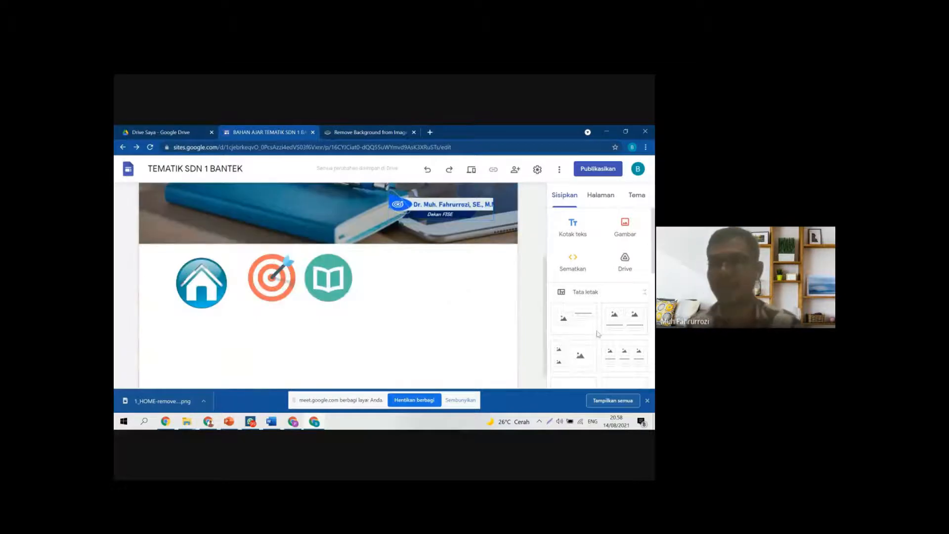
{"action": "left_click", "coordinate": [617, 273]}
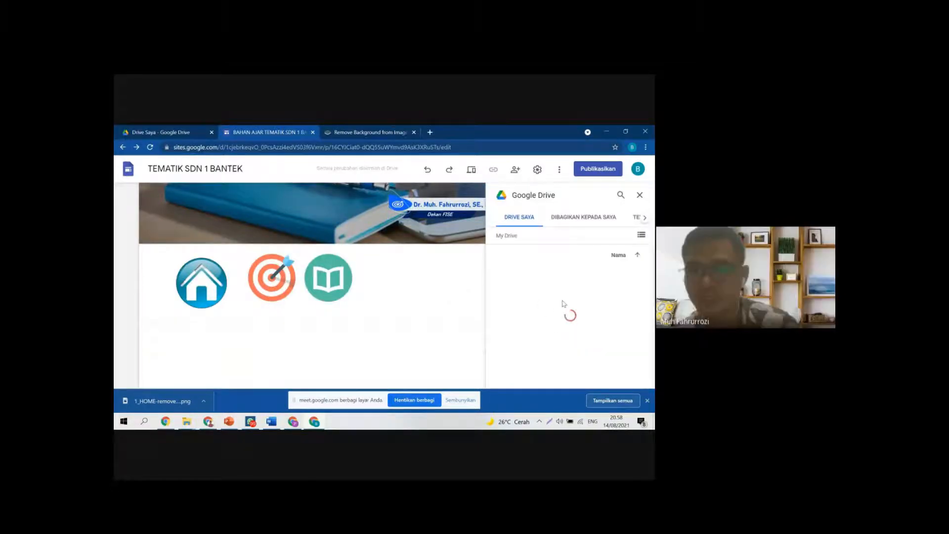
{"action": "scroll", "coordinate": [568, 311], "scroll_direction": "down", "scroll_amount": 3}
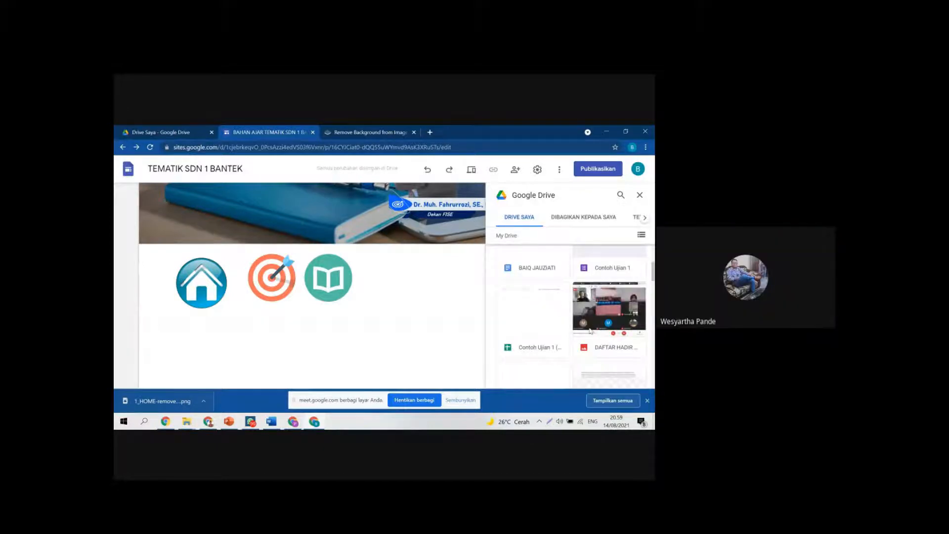
{"action": "scroll", "coordinate": [590, 331], "scroll_direction": "up", "scroll_amount": 3}
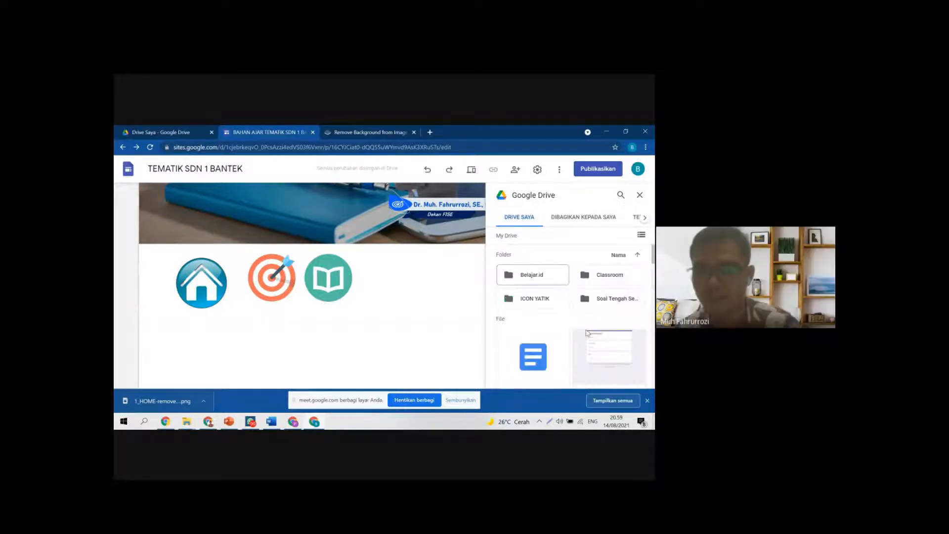
{"action": "left_click", "coordinate": [548, 306]}
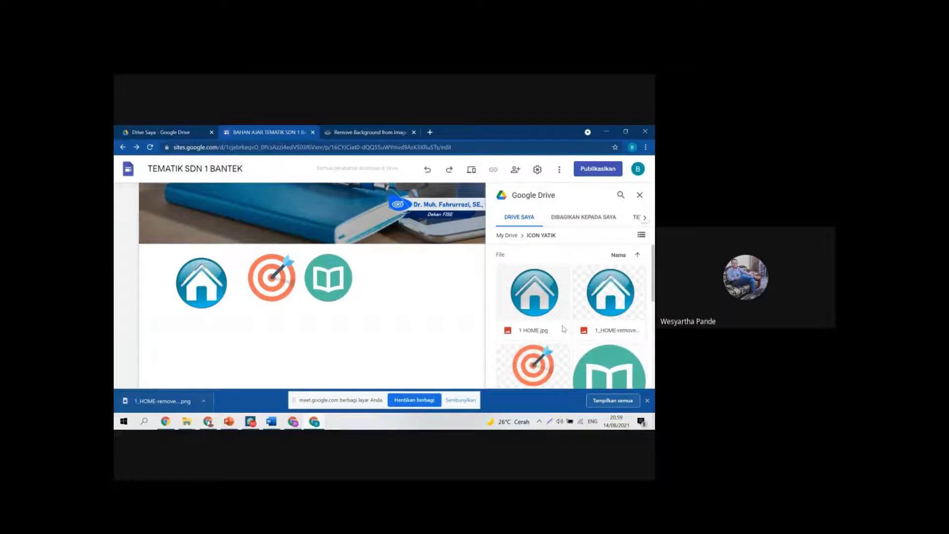
{"action": "scroll", "coordinate": [417, 301], "scroll_direction": "up", "scroll_amount": 5}
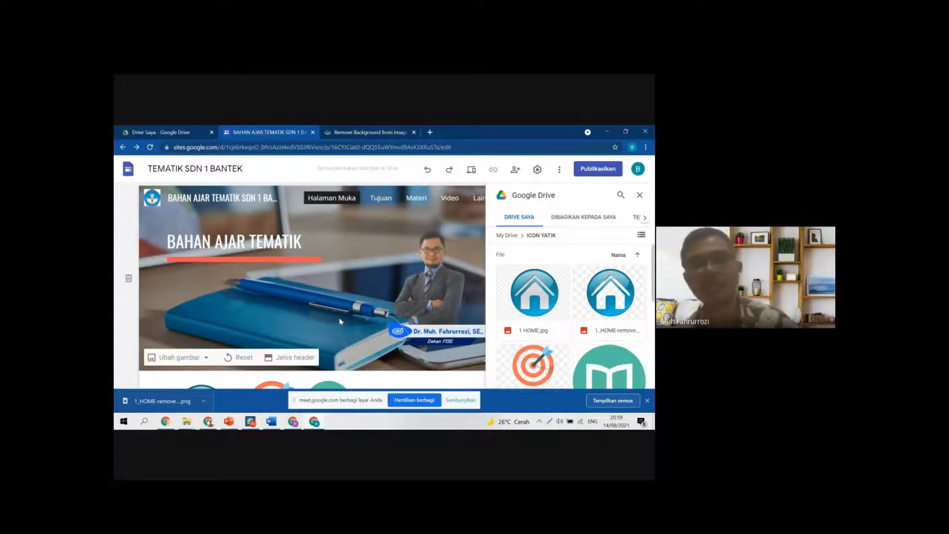
{"action": "scroll", "coordinate": [346, 318], "scroll_direction": "down", "scroll_amount": 2}
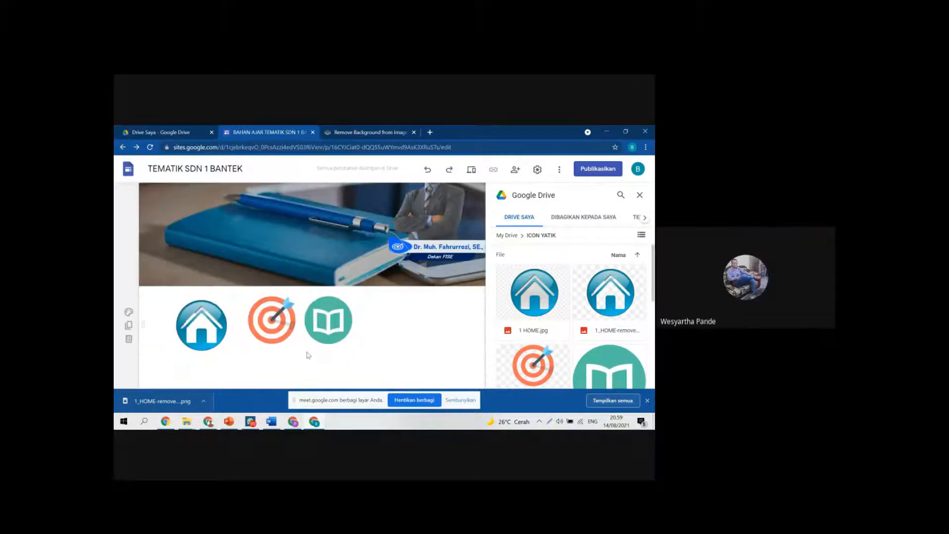
{"action": "left_click", "coordinate": [331, 331]}
{"action": "scroll", "coordinate": [356, 337], "scroll_direction": "up", "scroll_amount": 3}
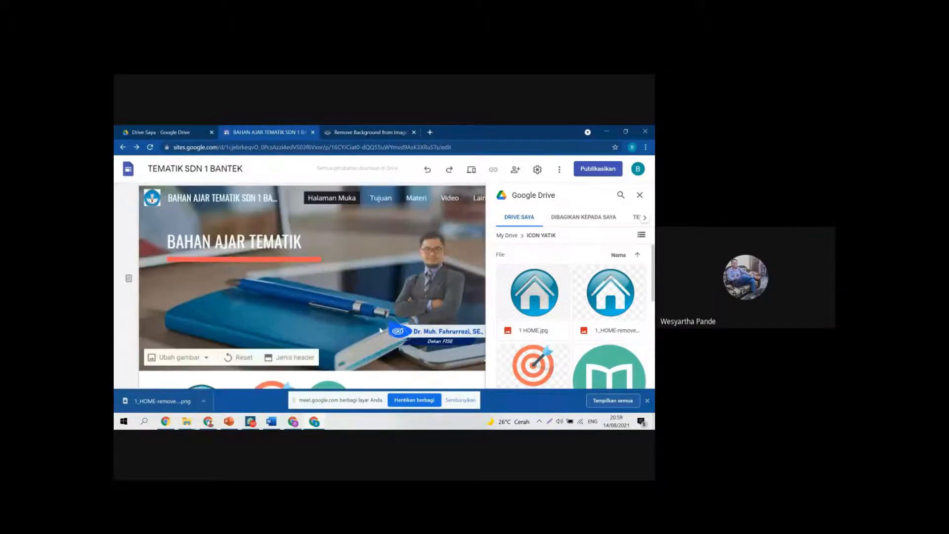
{"action": "scroll", "coordinate": [421, 339], "scroll_direction": "down", "scroll_amount": 2}
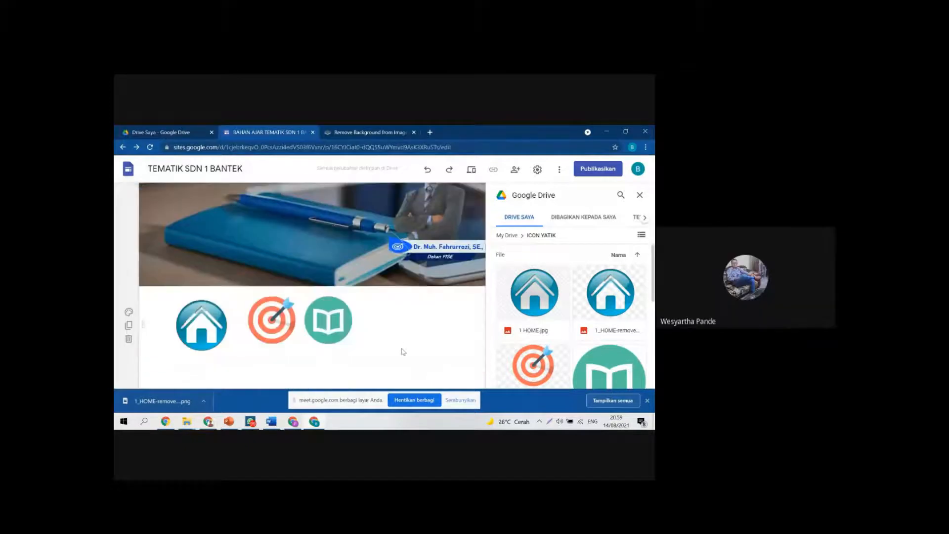
{"action": "scroll", "coordinate": [446, 336], "scroll_direction": "down", "scroll_amount": 1}
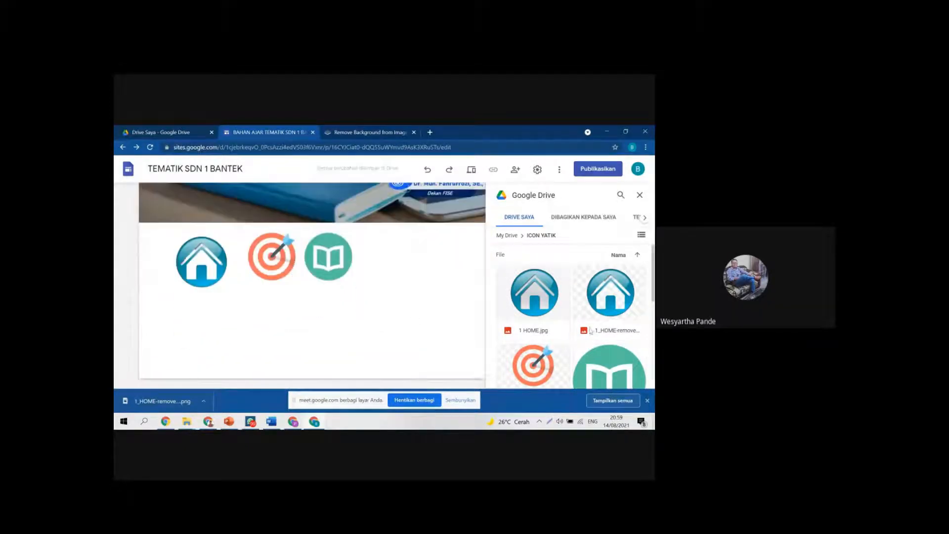
Step: Try inserting 4 VIDEO.png below the icon row at about the book icon's width, and delete the distorted image
{"action": "scroll", "coordinate": [585, 336], "scroll_direction": "down", "scroll_amount": 4}
{"action": "scroll", "coordinate": [581, 353], "scroll_direction": "up", "scroll_amount": 2}
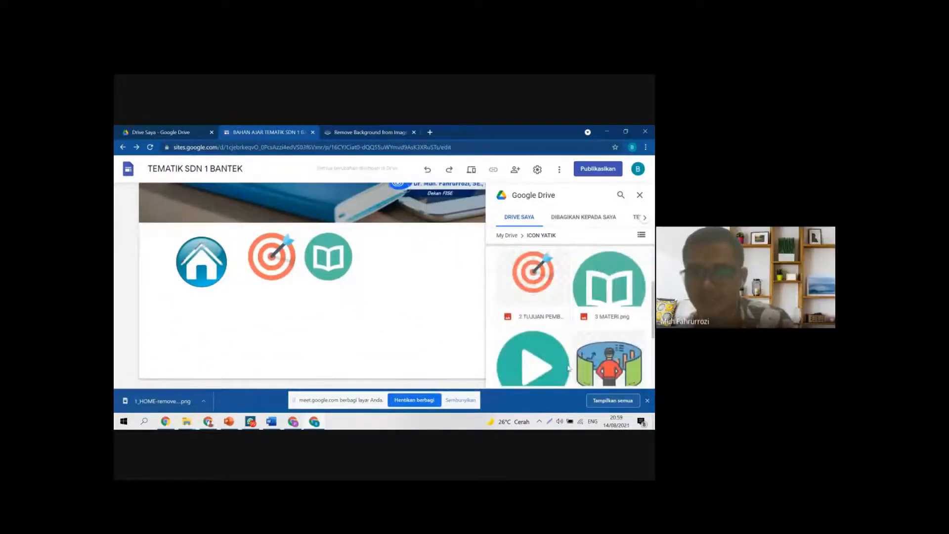
{"action": "scroll", "coordinate": [564, 355], "scroll_direction": "down", "scroll_amount": 2}
{"action": "left_click", "coordinate": [538, 288]}
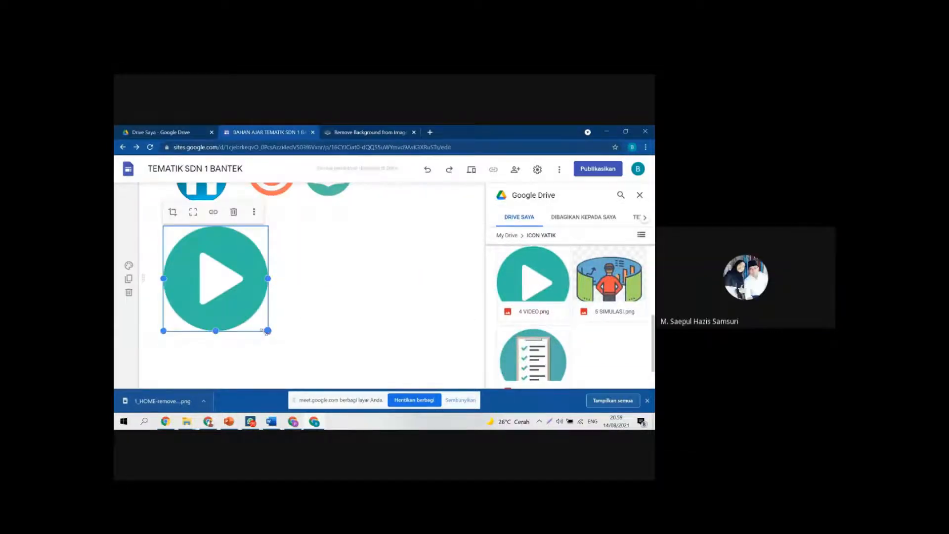
{"action": "left_click_drag", "start_coordinate": [265, 333], "coordinate": [223, 291]}
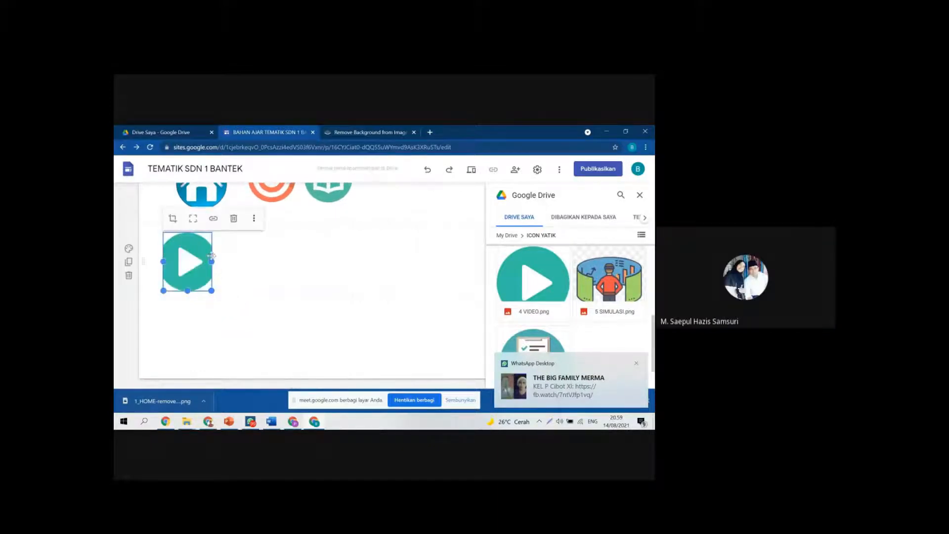
{"action": "left_click_drag", "start_coordinate": [211, 259], "coordinate": [215, 277]}
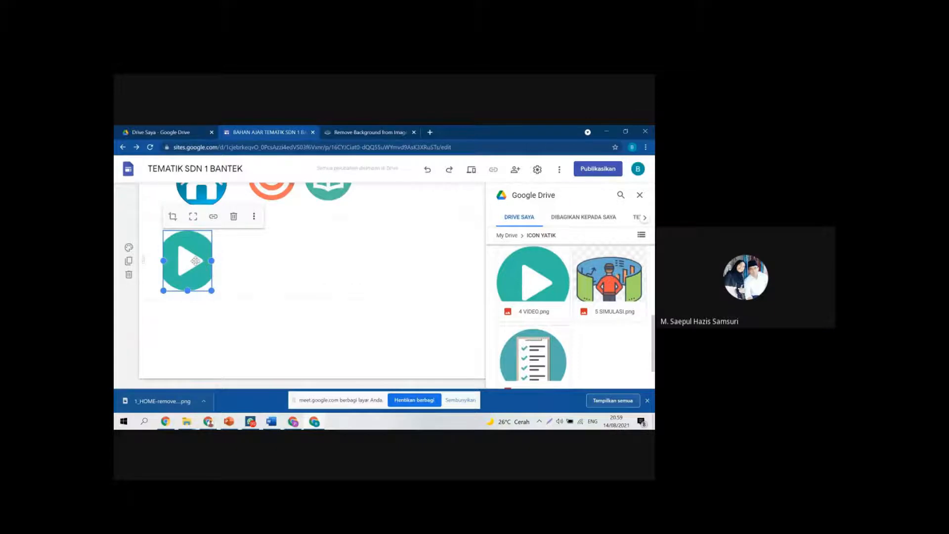
{"action": "key", "text": "Delete"}
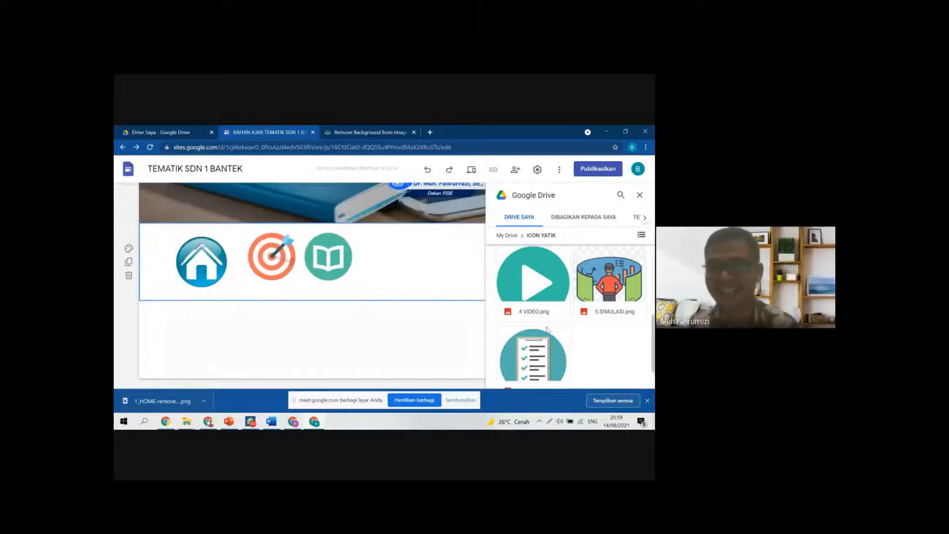
Step: Insert 4 VIDEO.png again, try to shrink it to about the home icon's frame width, and delete it
{"action": "scroll", "coordinate": [553, 350], "scroll_direction": "down", "scroll_amount": 1}
{"action": "scroll", "coordinate": [553, 350], "scroll_direction": "up", "scroll_amount": 2}
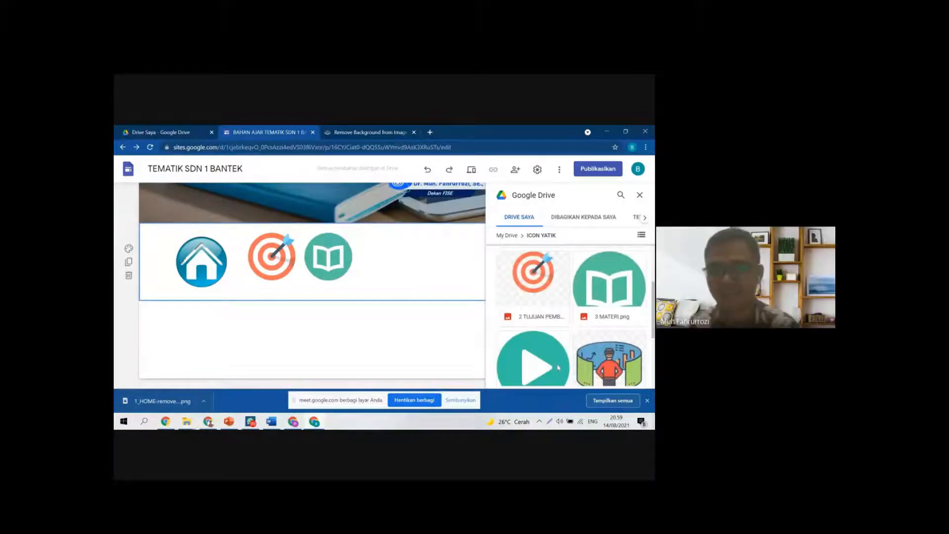
{"action": "scroll", "coordinate": [548, 355], "scroll_direction": "down", "scroll_amount": 1}
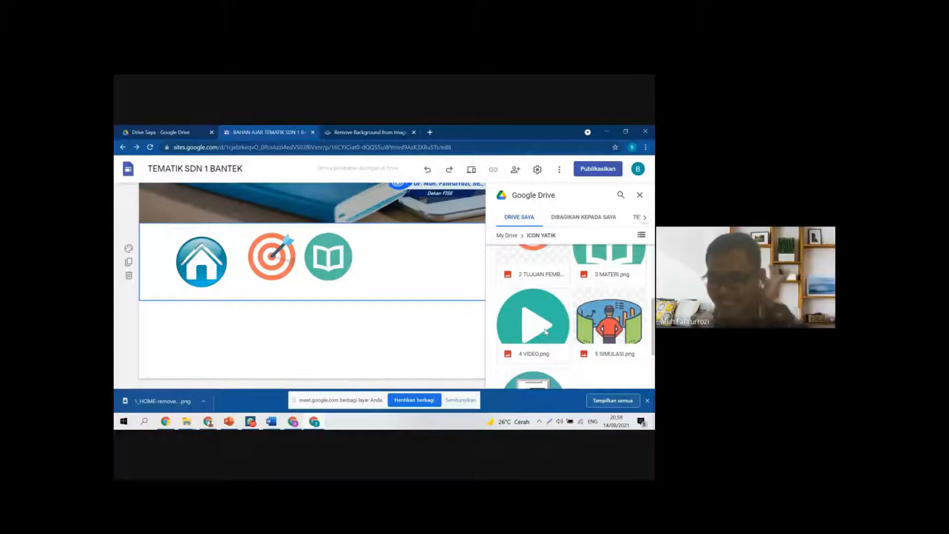
{"action": "left_click", "coordinate": [544, 335]}
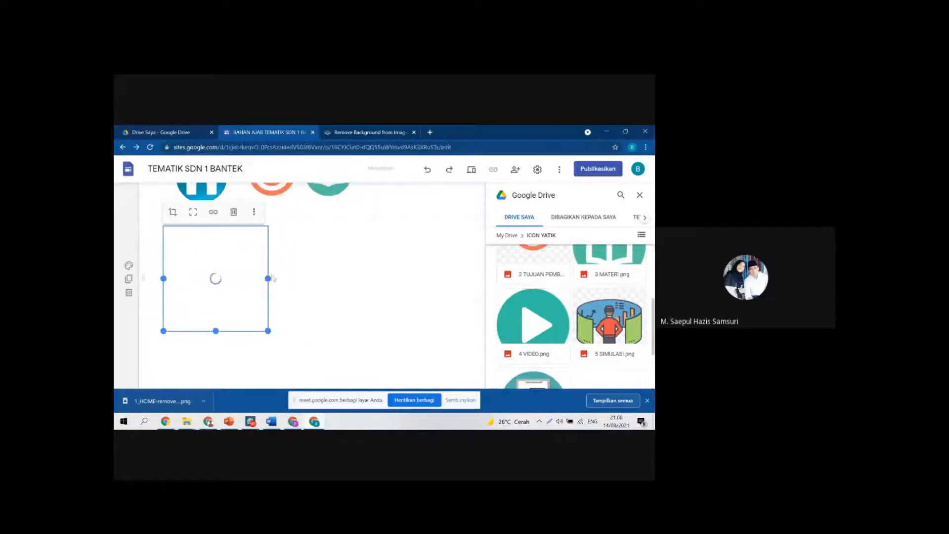
{"action": "left_click_drag", "start_coordinate": [268, 331], "coordinate": [250, 314]}
{"action": "left_click", "coordinate": [262, 324]}
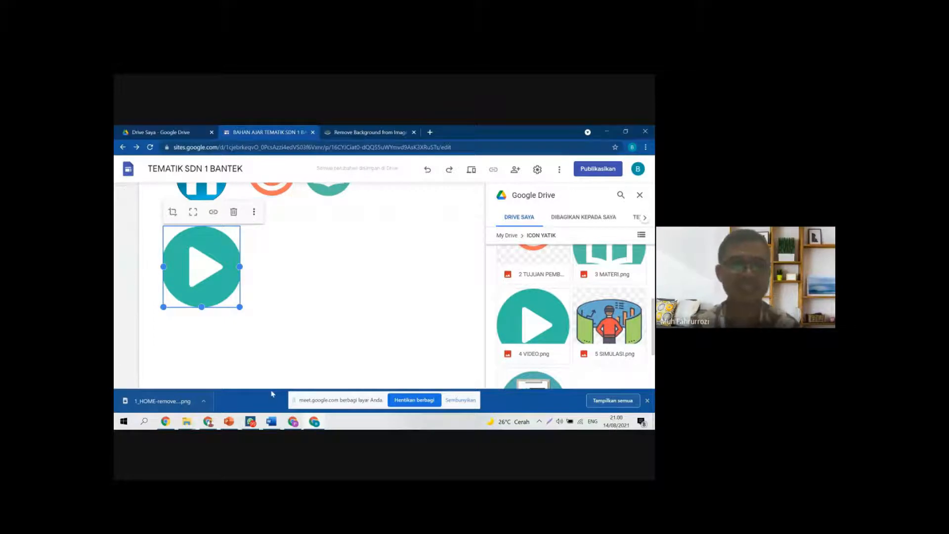
{"action": "mouse_move", "coordinate": [241, 309]}
{"action": "left_mouse_down"}
{"action": "mouse_move", "coordinate": [242, 292]}
{"action": "mouse_move", "coordinate": [238, 320]}
{"action": "mouse_move", "coordinate": [261, 318]}
{"action": "mouse_move", "coordinate": [240, 312]}
{"action": "left_mouse_up"}
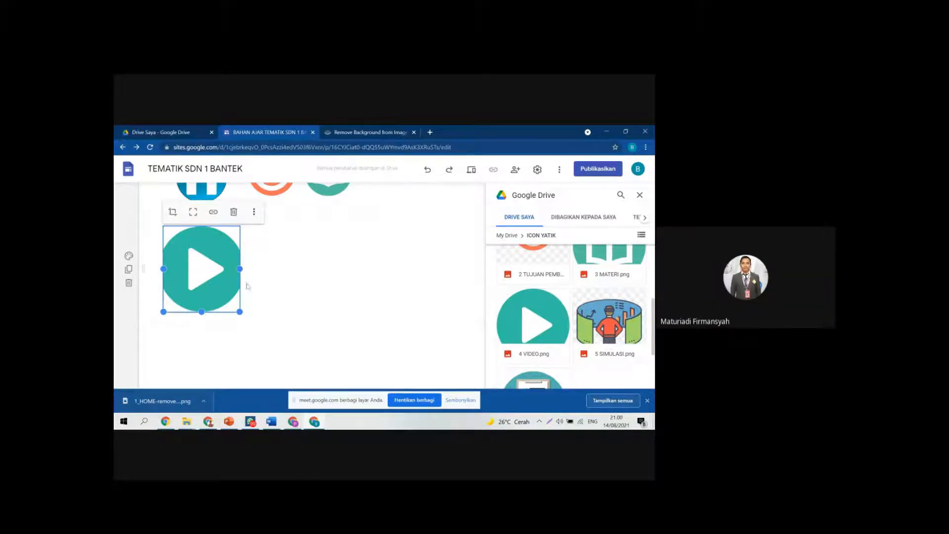
{"action": "key", "text": "Delete"}
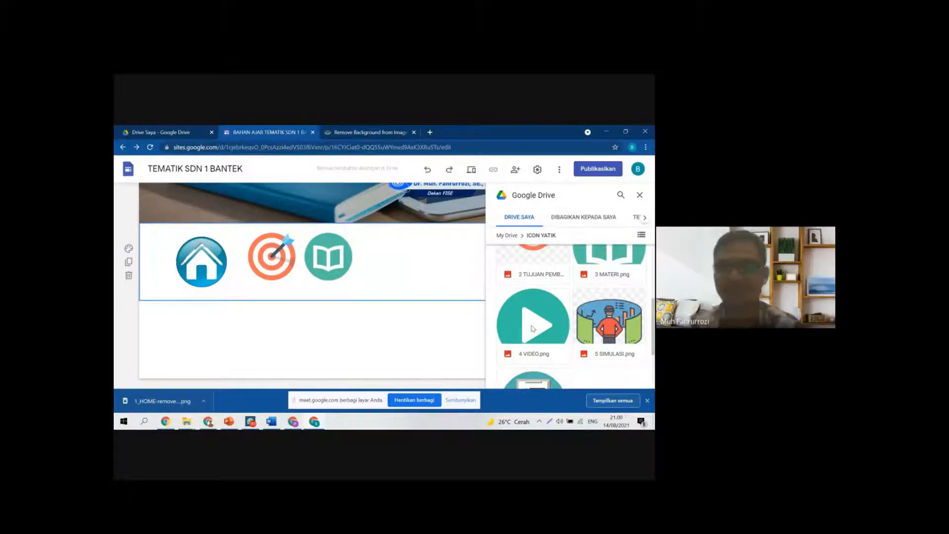
Step: Insert 4 VIDEO.png below the icon row once more, and undo a trial shrink of it
{"action": "scroll", "coordinate": [542, 326], "scroll_direction": "down", "scroll_amount": 2}
{"action": "scroll", "coordinate": [547, 333], "scroll_direction": "up", "scroll_amount": 2}
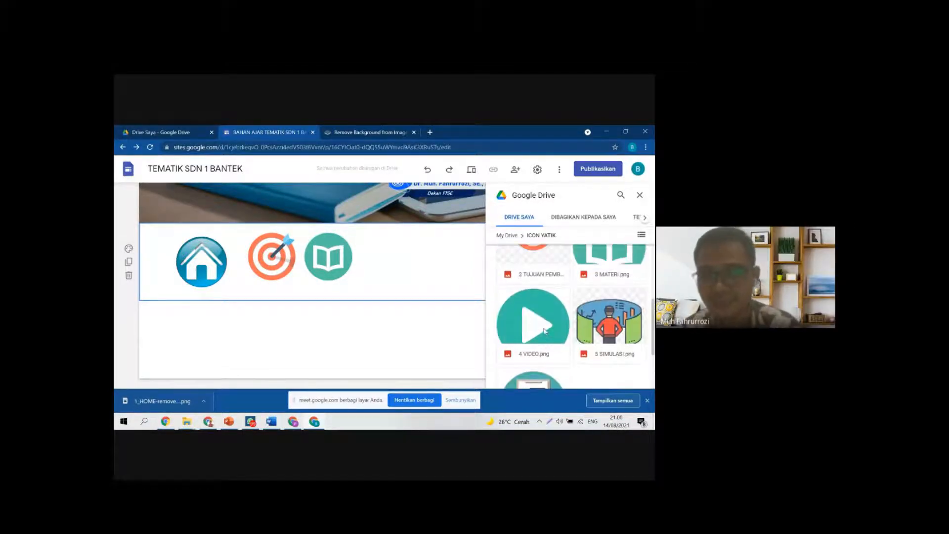
{"action": "left_click", "coordinate": [544, 331]}
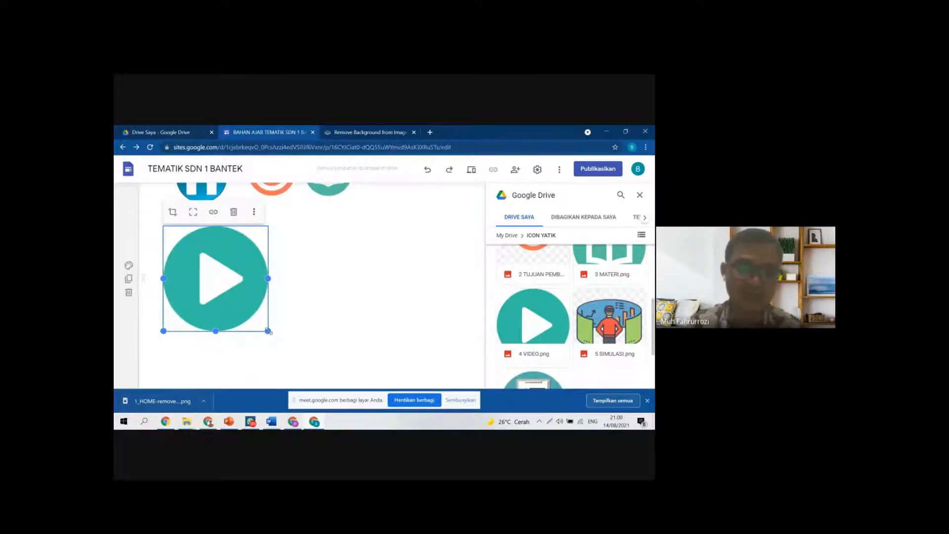
{"action": "left_click_drag", "start_coordinate": [268, 330], "coordinate": [241, 310]}
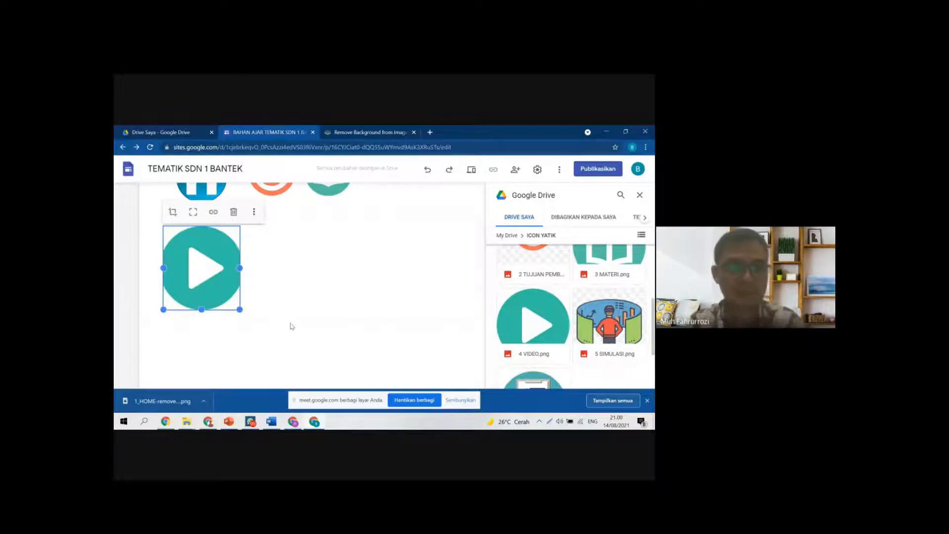
{"action": "key", "text": "ctrl+z"}
Step: Try placing the video icon beside the book icon at about the same width, and delete the distorted result
{"action": "scroll", "coordinate": [327, 330], "scroll_direction": "up", "scroll_amount": 2}
{"action": "left_click_drag", "start_coordinate": [244, 333], "coordinate": [379, 233]}
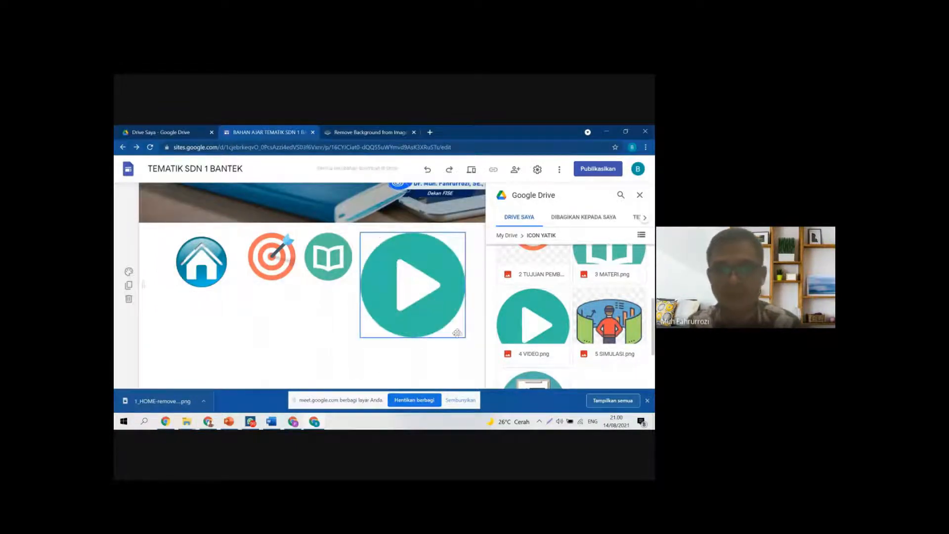
{"action": "left_click_drag", "start_coordinate": [457, 332], "coordinate": [418, 262]}
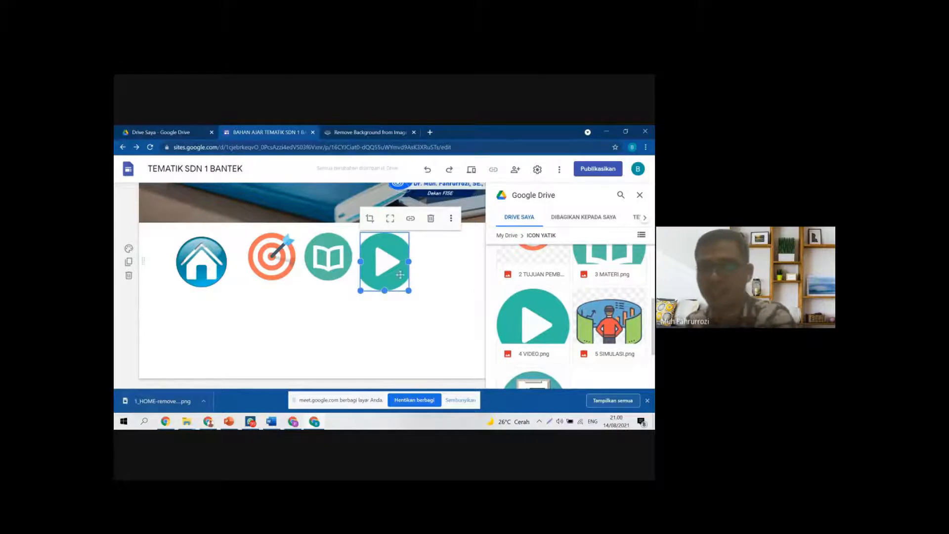
{"action": "key", "text": "Delete"}
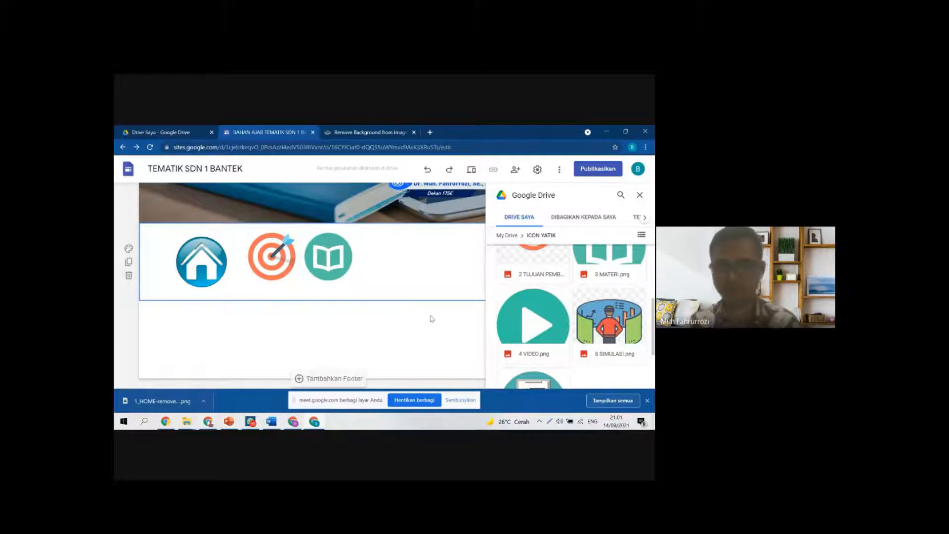
{"action": "scroll", "coordinate": [554, 306], "scroll_direction": "up", "scroll_amount": 3}
{"action": "right_click", "coordinate": [419, 305]}
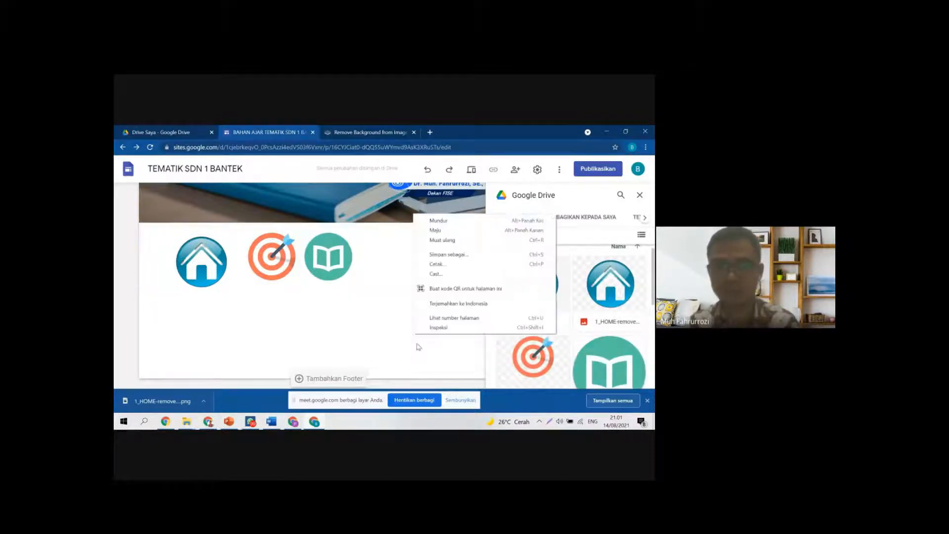
Step: Switch to File Explorer and open the GAMBAR PNG folder in Pictures to find another video icon
{"action": "left_click", "coordinate": [403, 350]}
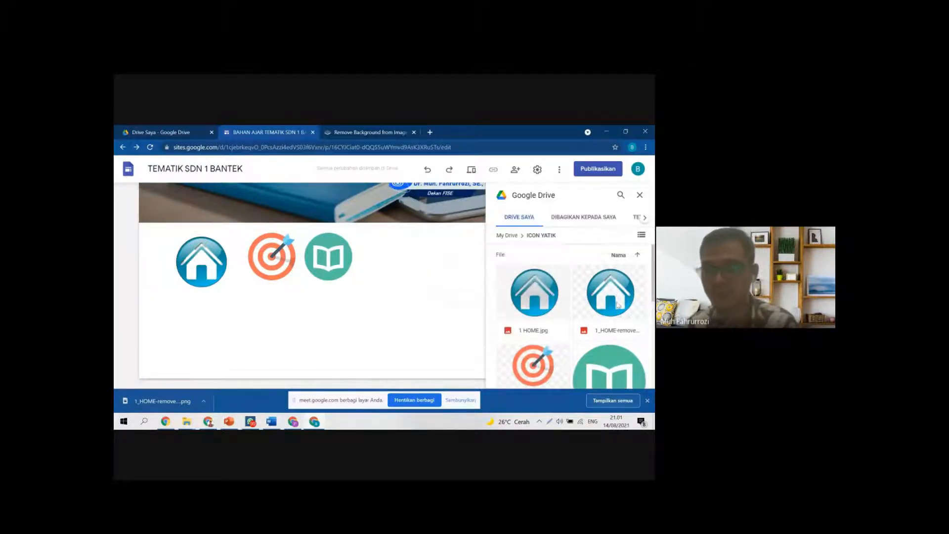
{"action": "scroll", "coordinate": [598, 284], "scroll_direction": "down", "scroll_amount": 1}
{"action": "left_click", "coordinate": [137, 129]}
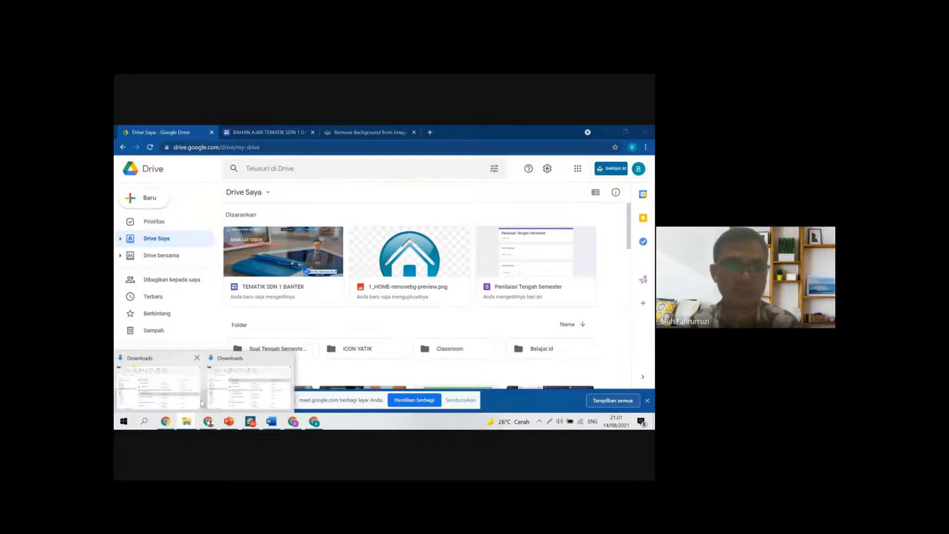
{"action": "left_click", "coordinate": [201, 403]}
{"action": "left_click", "coordinate": [148, 226]}
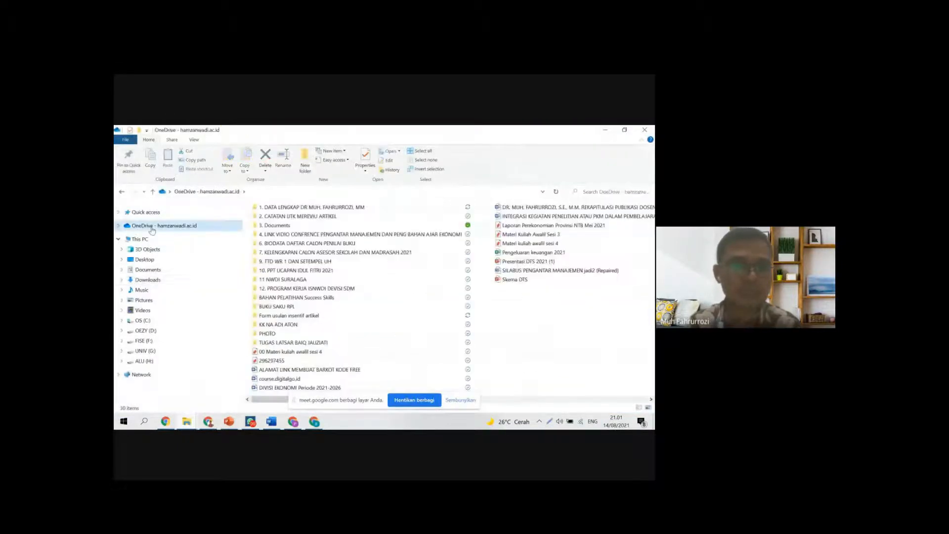
{"action": "left_click", "coordinate": [138, 330]}
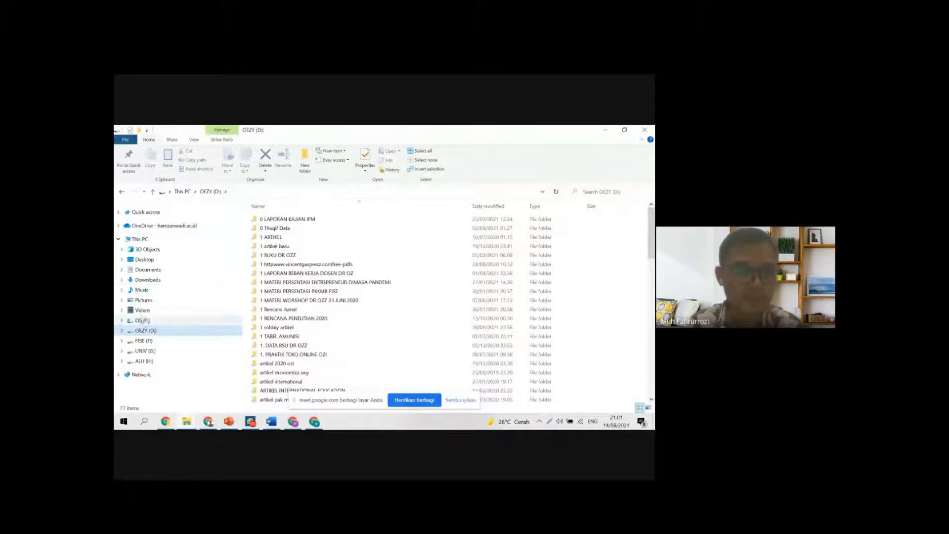
{"action": "left_click", "coordinate": [144, 300]}
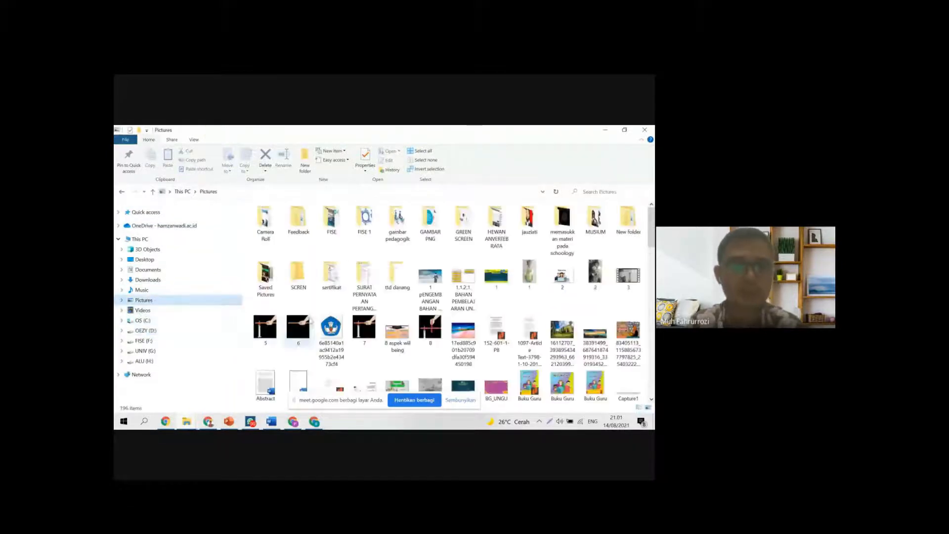
{"action": "double_click", "coordinate": [434, 239]}
Step: Look through the GAMABAR and CORETAN PNG subfolders for a usable video icon
{"action": "scroll", "coordinate": [339, 308], "scroll_direction": "down", "scroll_amount": 3}
{"action": "scroll", "coordinate": [346, 301], "scroll_direction": "up", "scroll_amount": 3}
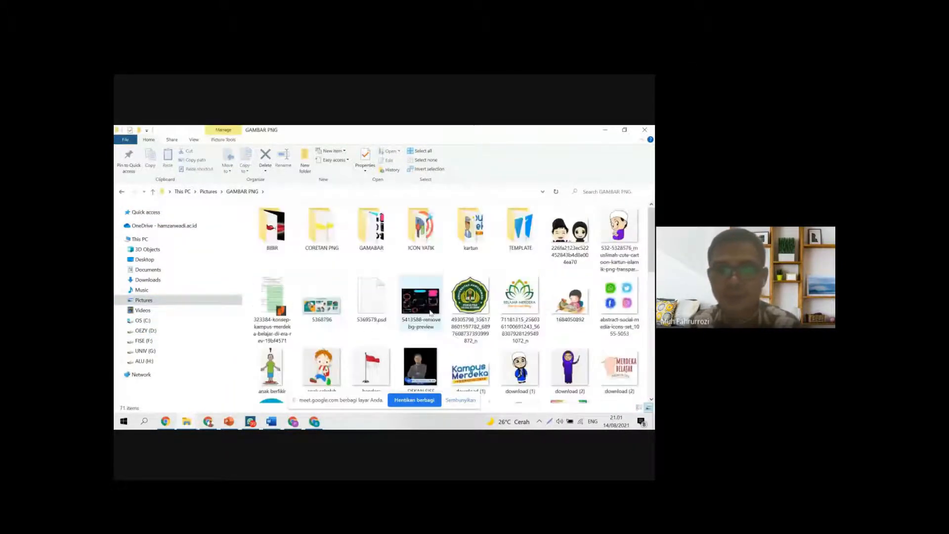
{"action": "double_click", "coordinate": [371, 227]}
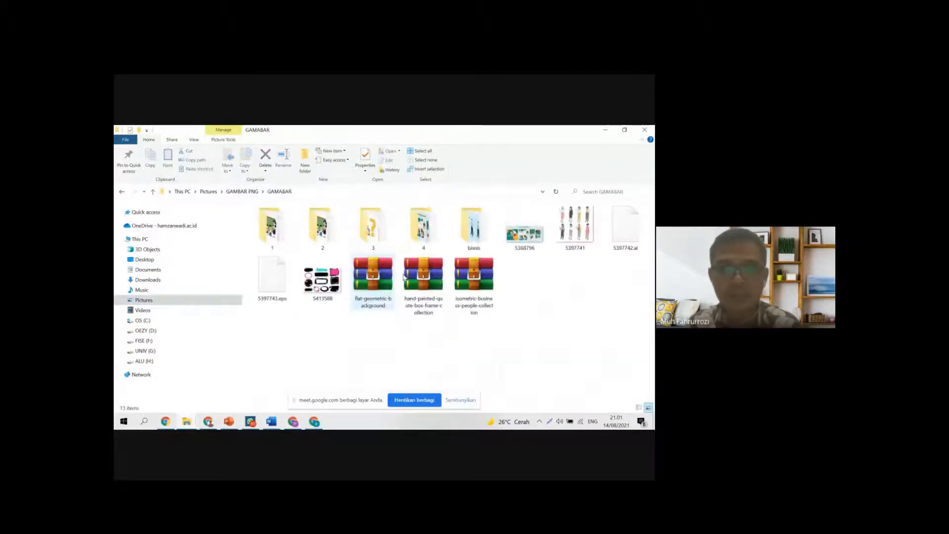
{"action": "left_click", "coordinate": [121, 191]}
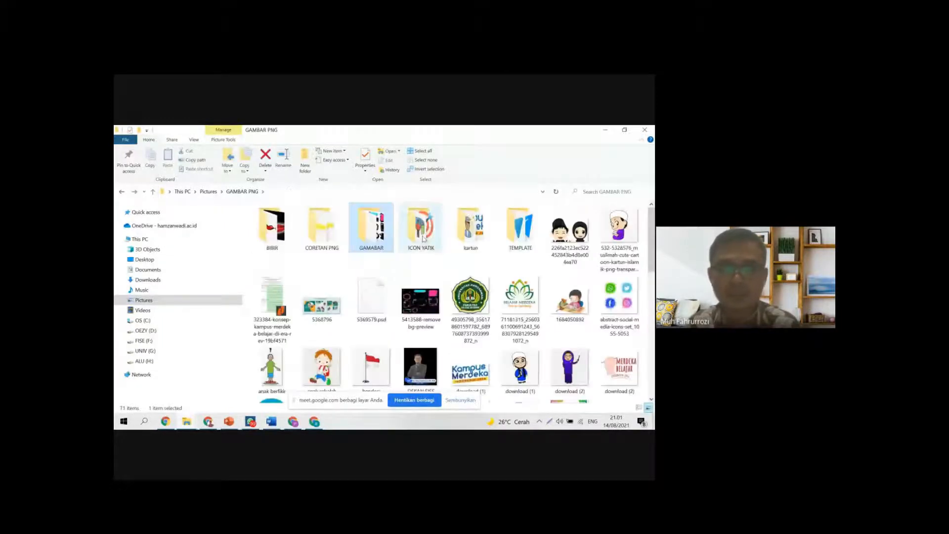
{"action": "key", "text": "Left"}
{"action": "key", "text": "Return"}
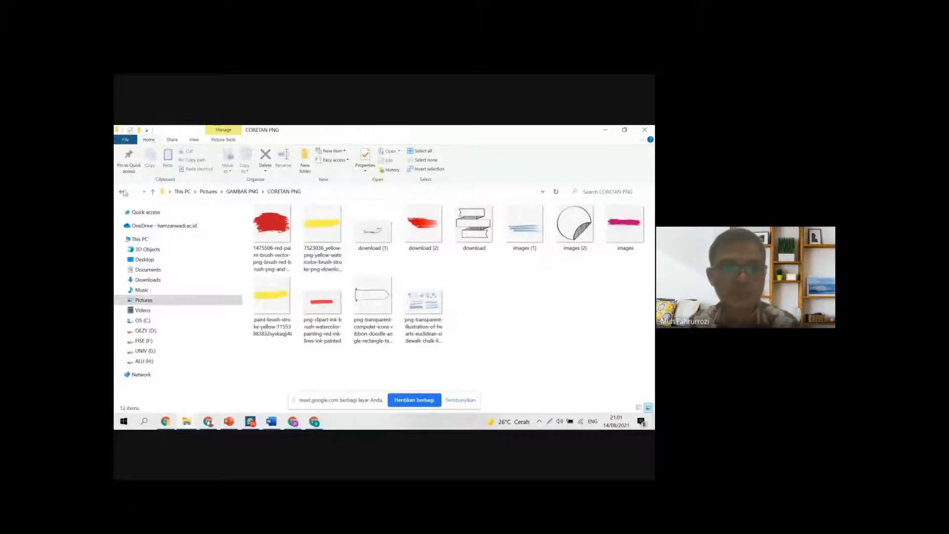
{"action": "key", "text": "alt+Left"}
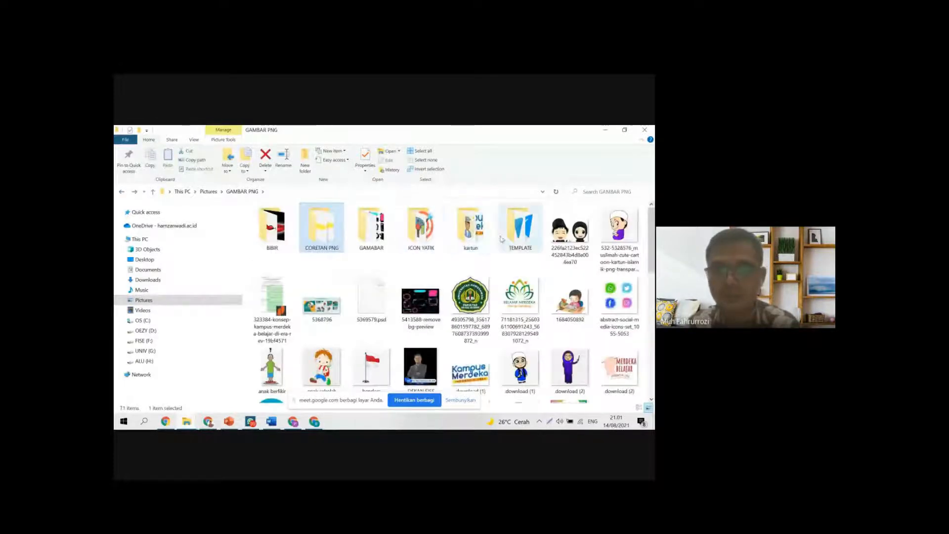
Step: Find the red video 13 icon in the TEMPLATE subfolder and upload it to My Drive in Google Drive
{"action": "double_click", "coordinate": [514, 238]}
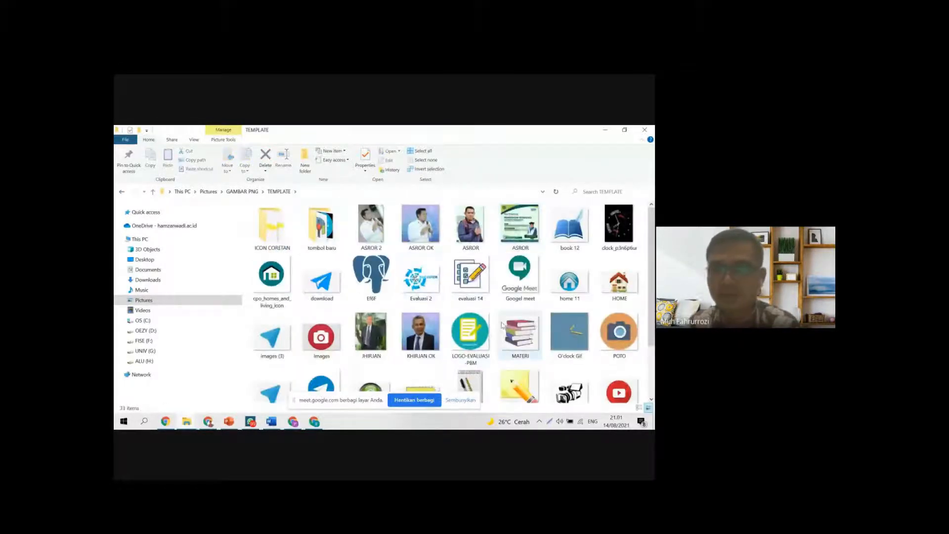
{"action": "scroll", "coordinate": [502, 326], "scroll_direction": "down", "scroll_amount": 3}
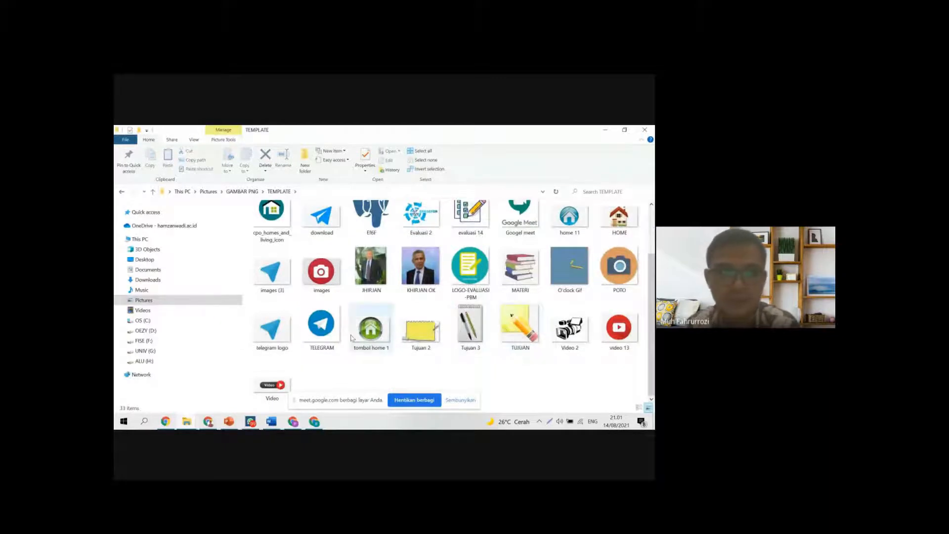
{"action": "scroll", "coordinate": [356, 342], "scroll_direction": "up", "scroll_amount": 3}
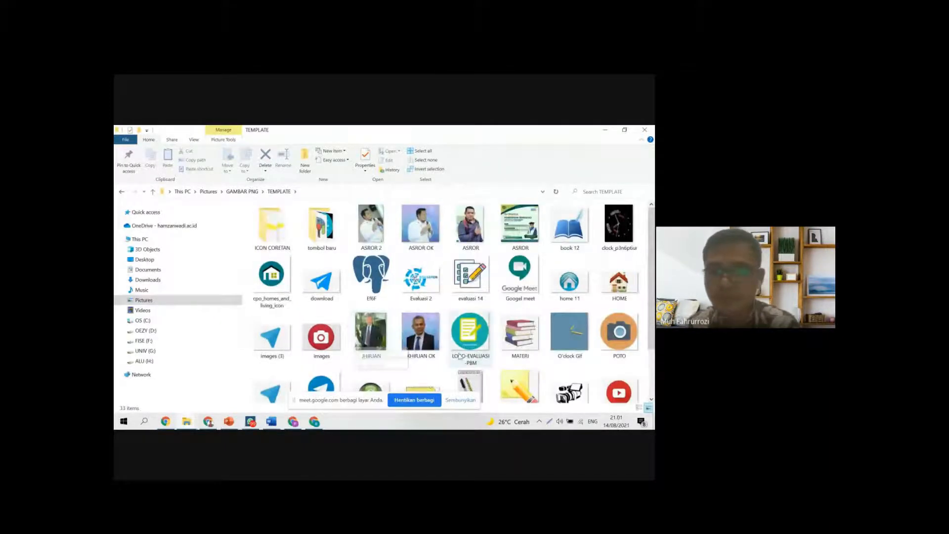
{"action": "scroll", "coordinate": [459, 357], "scroll_direction": "down", "scroll_amount": 2}
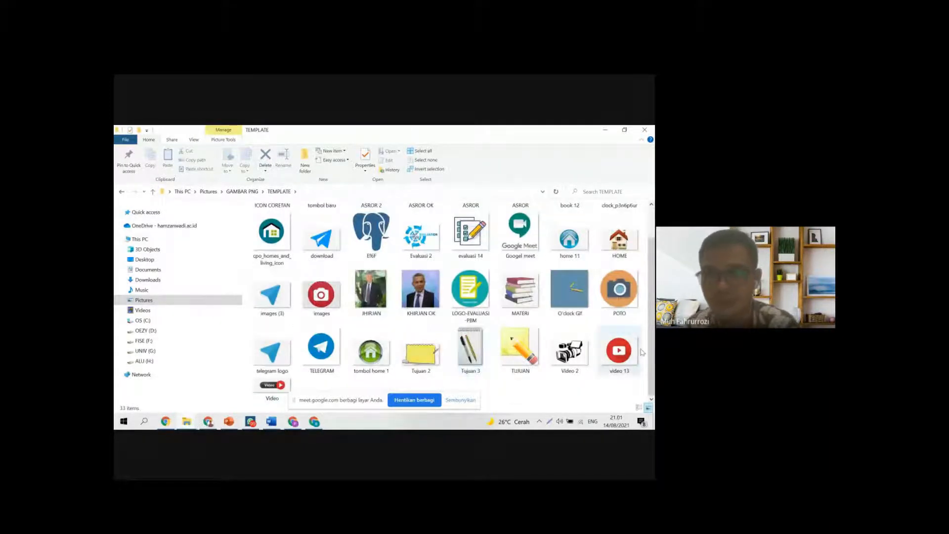
{"action": "scroll", "coordinate": [457, 337], "scroll_direction": "up", "scroll_amount": 2}
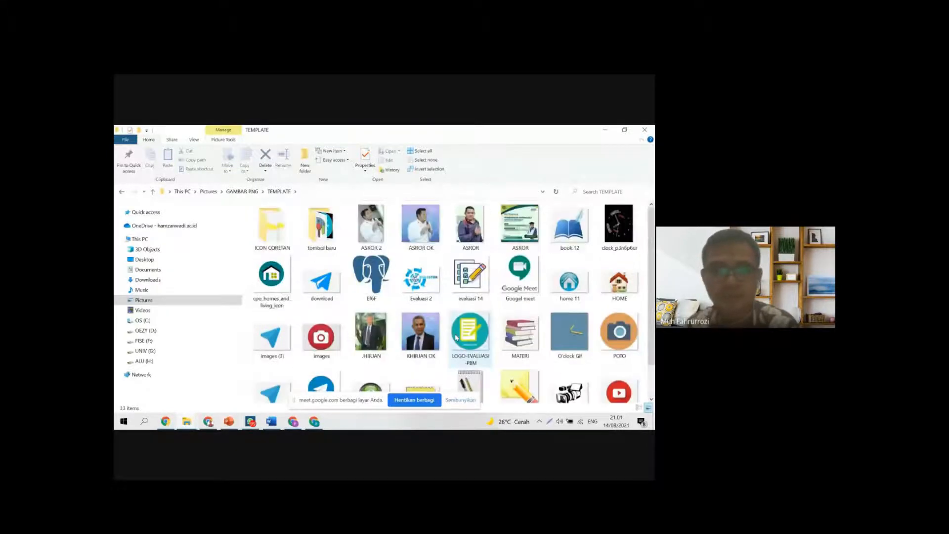
{"action": "scroll", "coordinate": [456, 338], "scroll_direction": "down", "scroll_amount": 2}
{"action": "left_click_drag", "start_coordinate": [619, 350], "coordinate": [352, 366]}
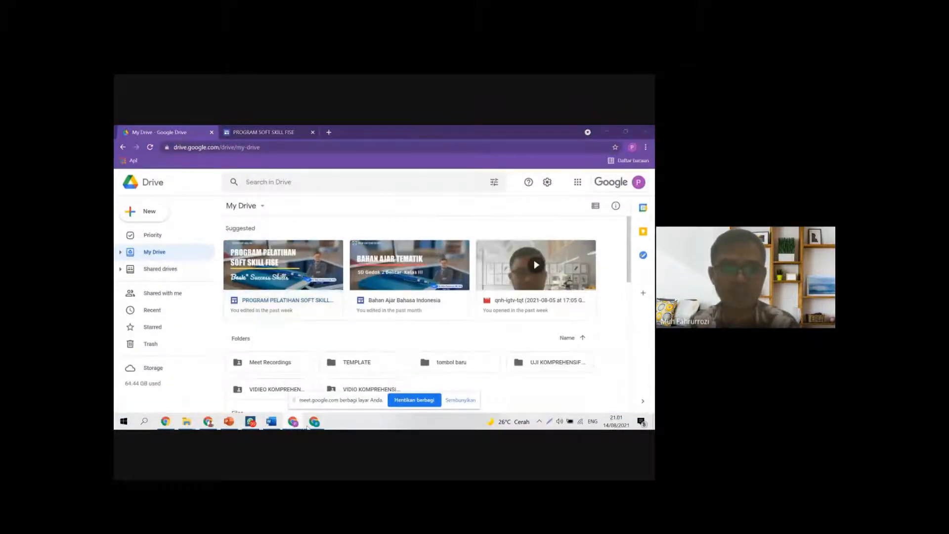
Step: Close the remove.bg page and return to My Drive in the site's account
{"action": "left_click", "coordinate": [355, 131]}
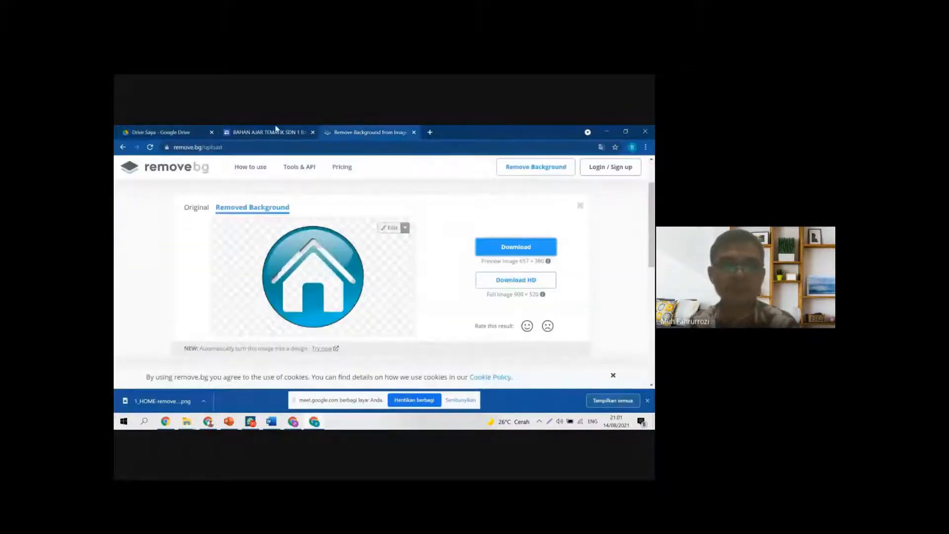
{"action": "left_click", "coordinate": [414, 132]}
{"action": "left_click", "coordinate": [163, 132]}
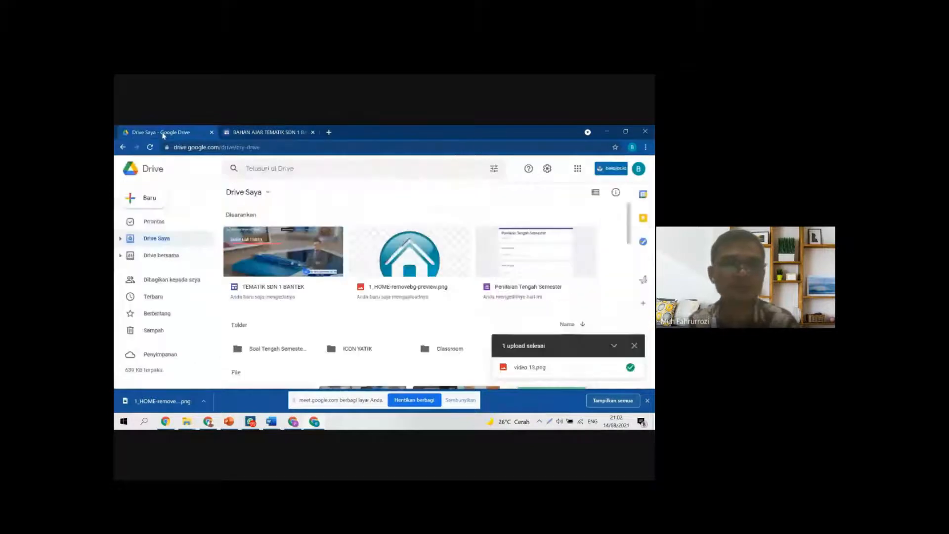
{"action": "left_click", "coordinate": [293, 421]}
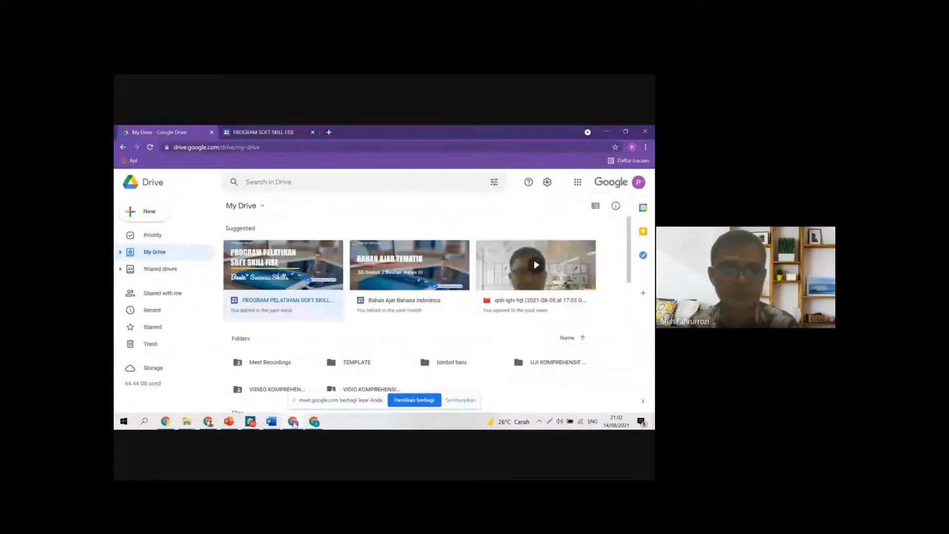
{"action": "left_click", "coordinate": [251, 422]}
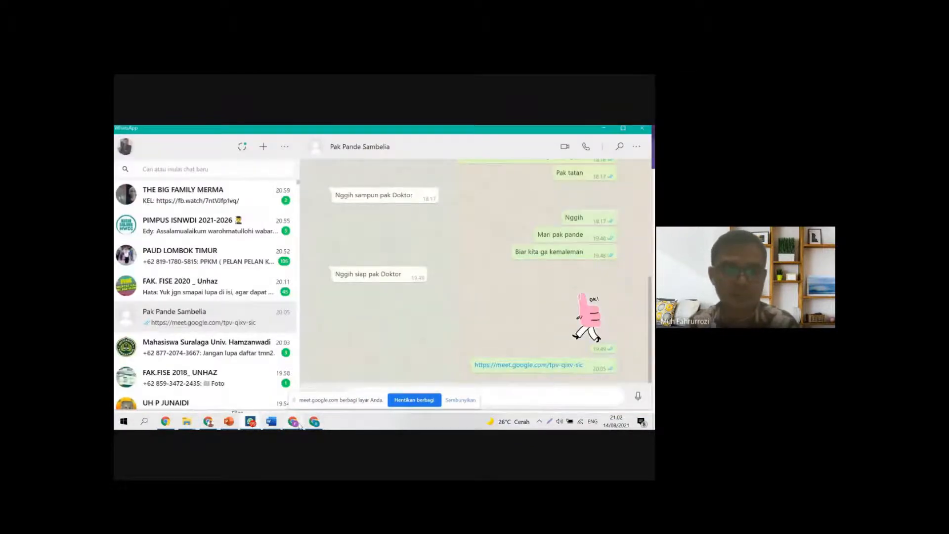
{"action": "left_click", "coordinate": [293, 422]}
{"action": "left_click", "coordinate": [315, 422]}
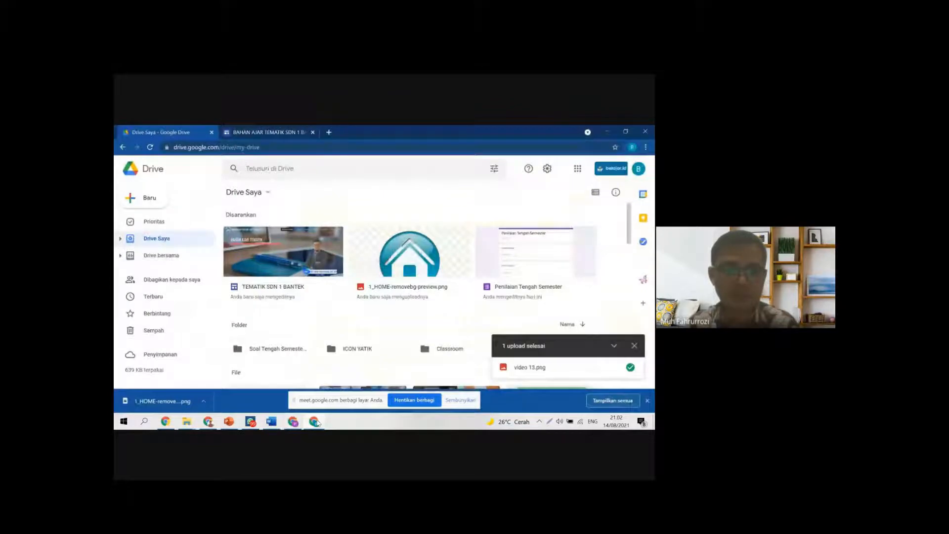
{"action": "left_click", "coordinate": [210, 423]}
{"action": "left_click", "coordinate": [315, 422]}
Step: Return to the site editor, reload its Drive file list, and search the ICON YATIK folder for the uploaded video icon
{"action": "left_click", "coordinate": [264, 131]}
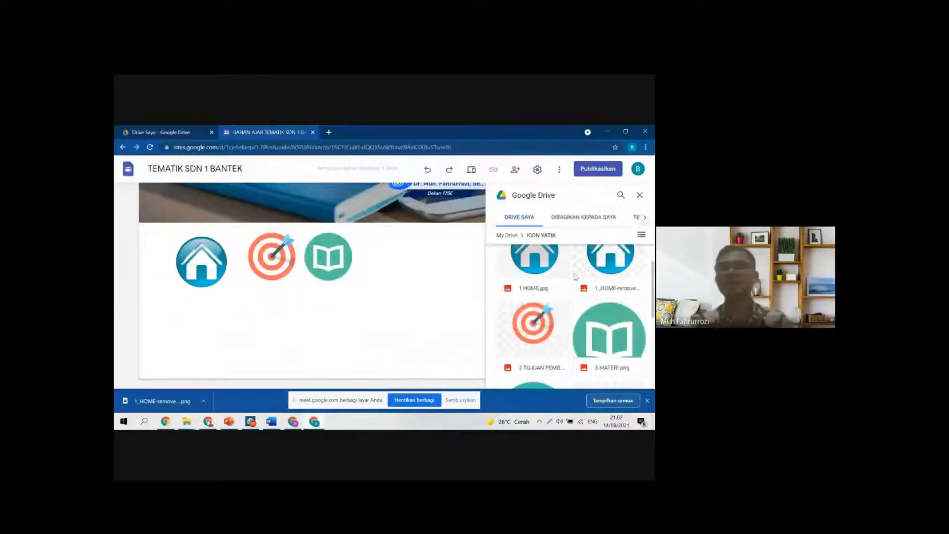
{"action": "left_click", "coordinate": [639, 195]}
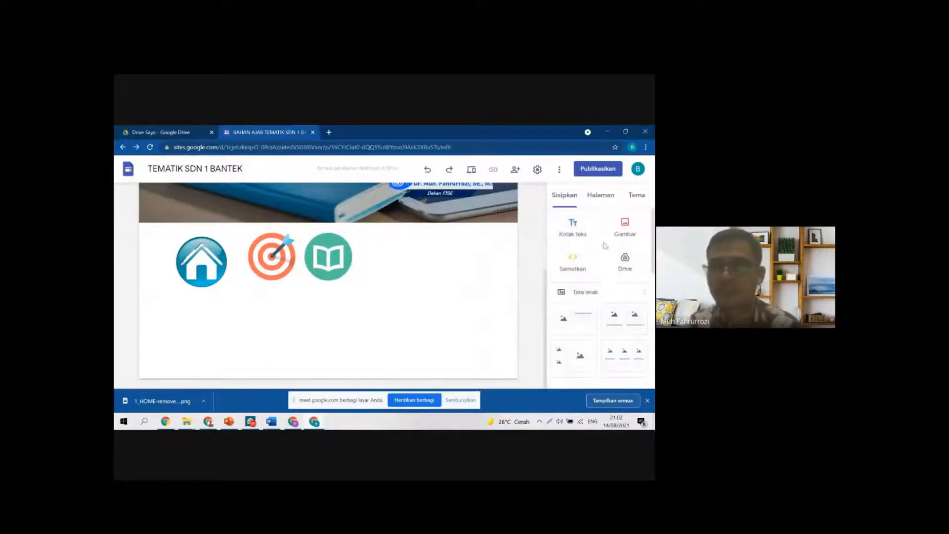
{"action": "left_click", "coordinate": [623, 269]}
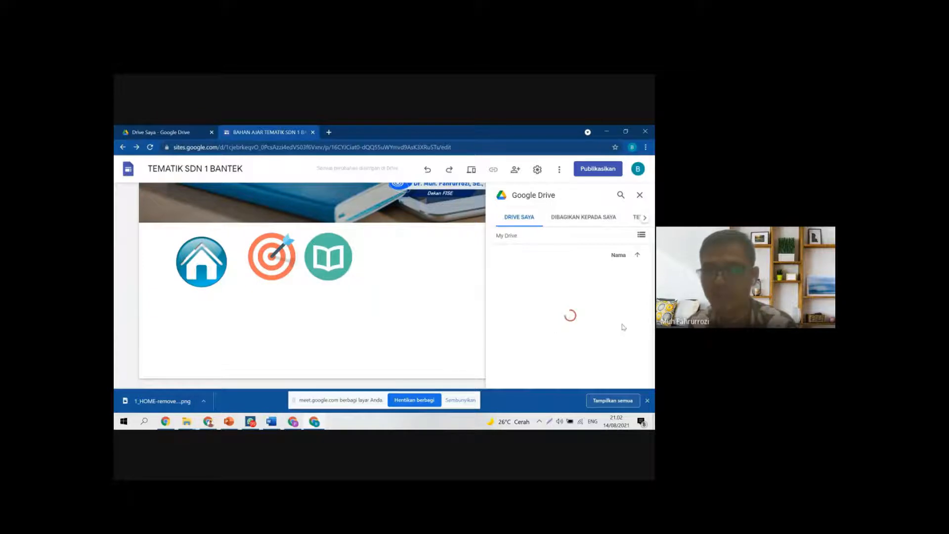
{"action": "left_click", "coordinate": [555, 305]}
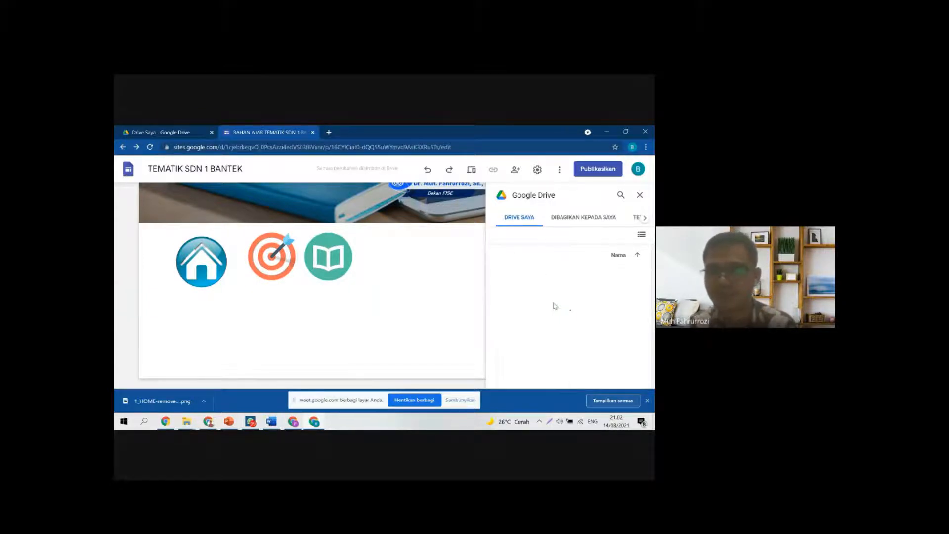
{"action": "scroll", "coordinate": [569, 336], "scroll_direction": "down", "scroll_amount": 3}
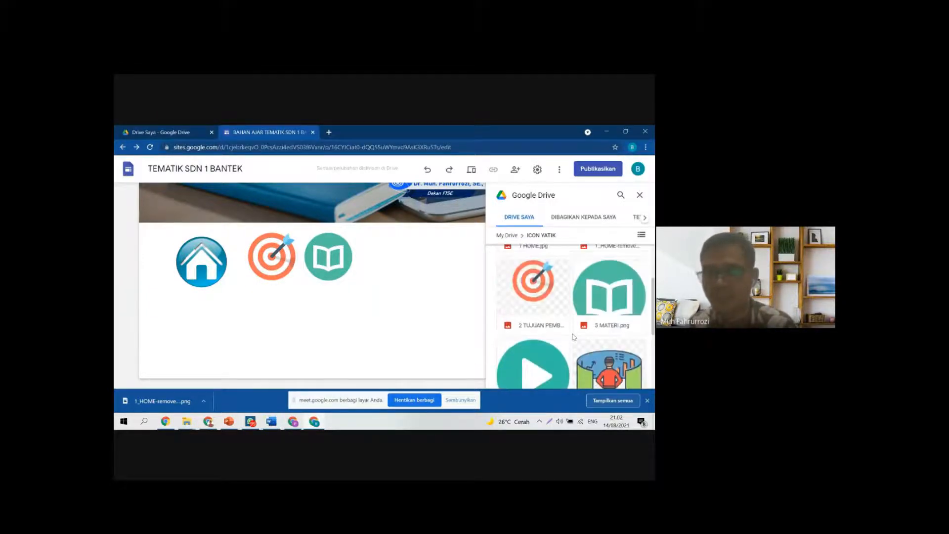
{"action": "scroll", "coordinate": [574, 336], "scroll_direction": "down", "scroll_amount": 2}
{"action": "scroll", "coordinate": [573, 337], "scroll_direction": "up", "scroll_amount": 5}
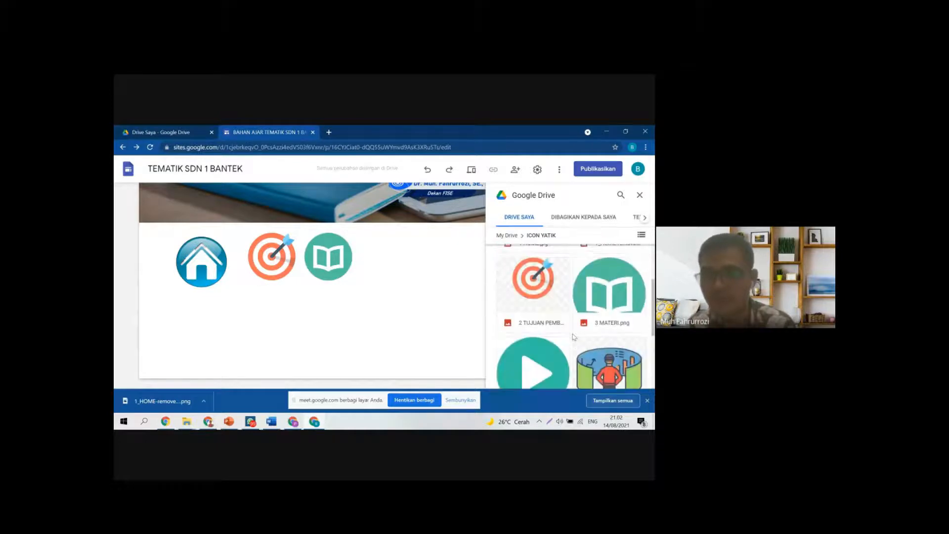
{"action": "scroll", "coordinate": [573, 337], "scroll_direction": "down", "scroll_amount": 4}
{"action": "scroll", "coordinate": [574, 337], "scroll_direction": "up", "scroll_amount": 5}
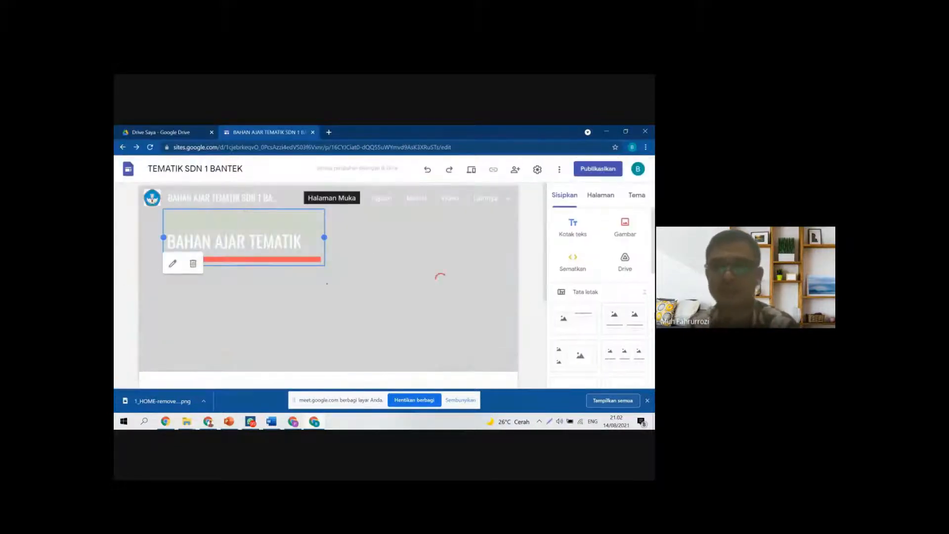
Step: Open the site's Drive file list again and recheck the ICON YATIK folder for video 13.png
{"action": "scroll", "coordinate": [326, 343], "scroll_direction": "down", "scroll_amount": 4}
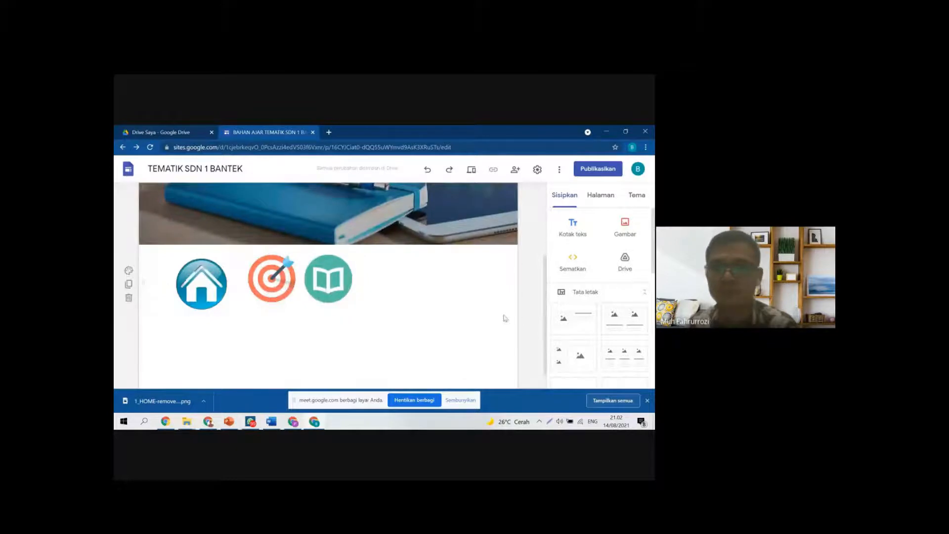
{"action": "left_click", "coordinate": [625, 262]}
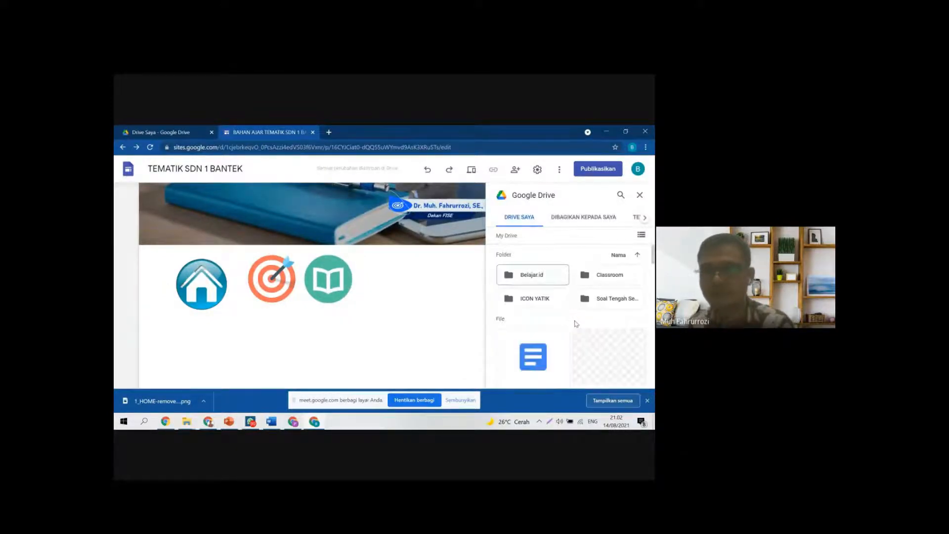
{"action": "double_click", "coordinate": [562, 299]}
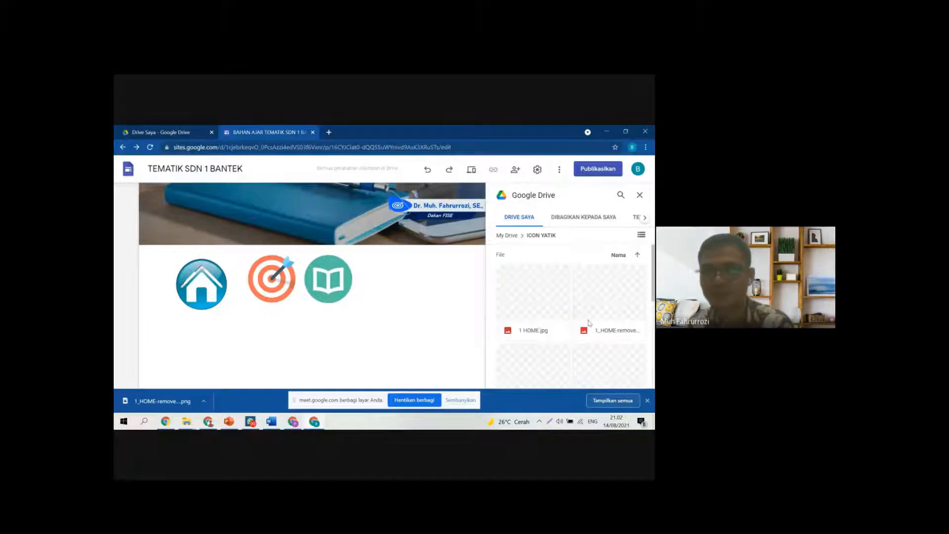
{"action": "scroll", "coordinate": [574, 317], "scroll_direction": "down", "scroll_amount": 2}
{"action": "scroll", "coordinate": [588, 326], "scroll_direction": "up", "scroll_amount": 2}
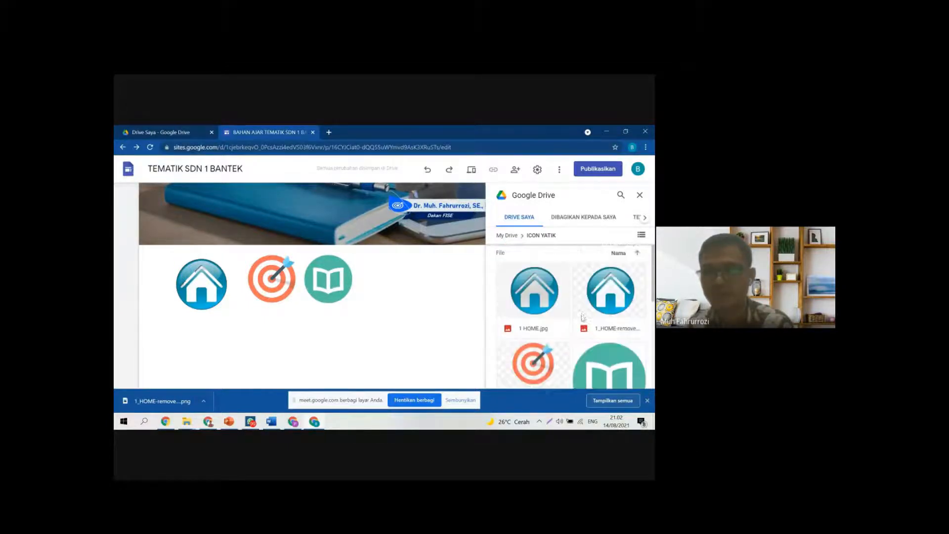
{"action": "scroll", "coordinate": [586, 327], "scroll_direction": "down", "scroll_amount": 5}
{"action": "scroll", "coordinate": [582, 330], "scroll_direction": "up", "scroll_amount": 5}
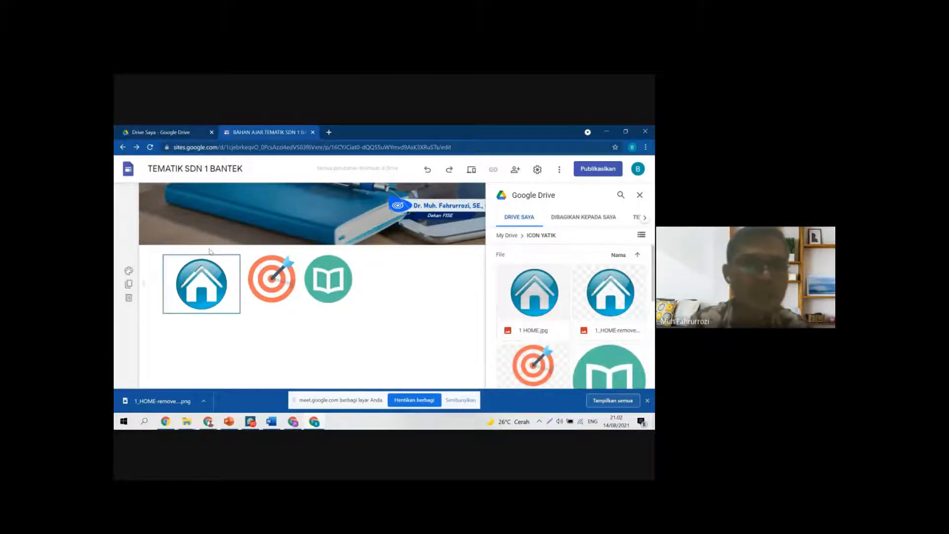
Step: Upload the red video 13 icon from the GAMBAR PNG > TEMPLATE subfolder into the ICON YATIK folder in Google Drive
{"action": "left_click", "coordinate": [197, 130]}
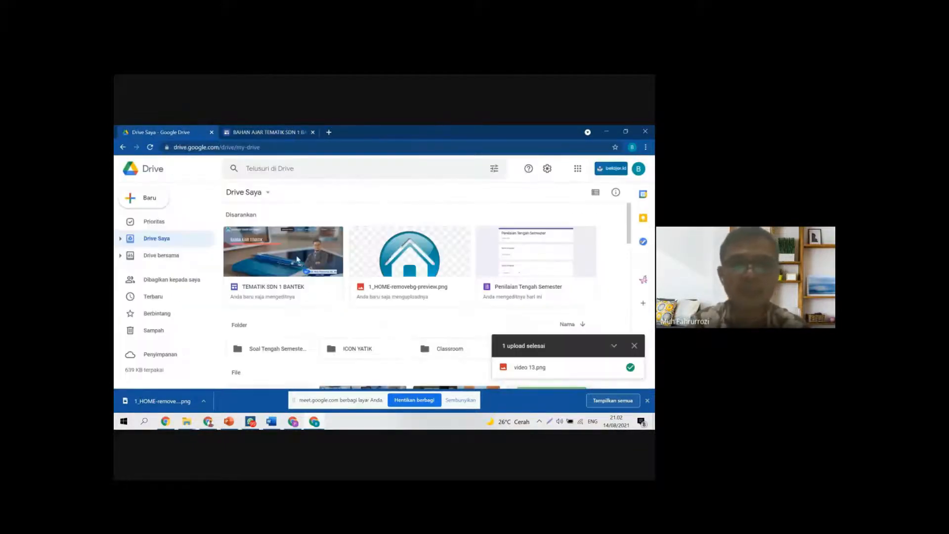
{"action": "double_click", "coordinate": [384, 348]}
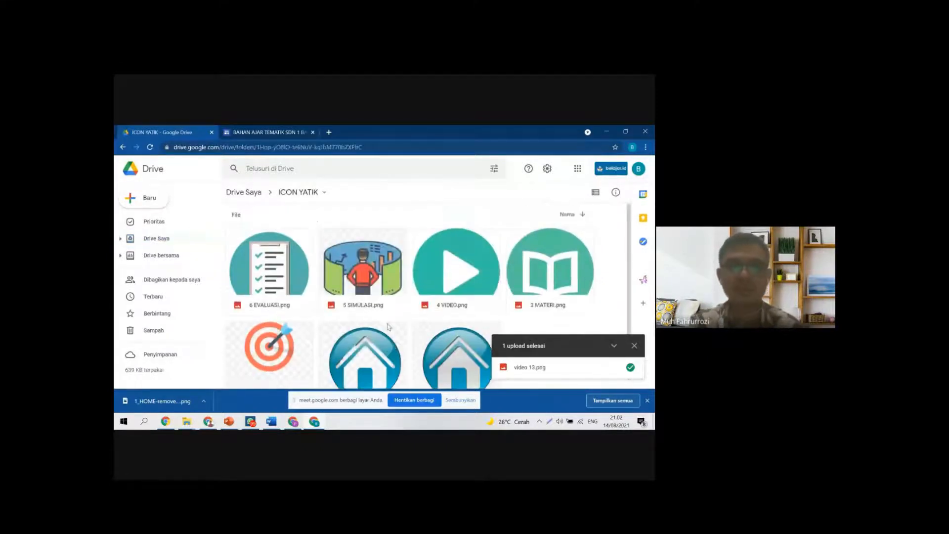
{"action": "right_click", "coordinate": [376, 221]}
{"action": "left_click", "coordinate": [419, 253]}
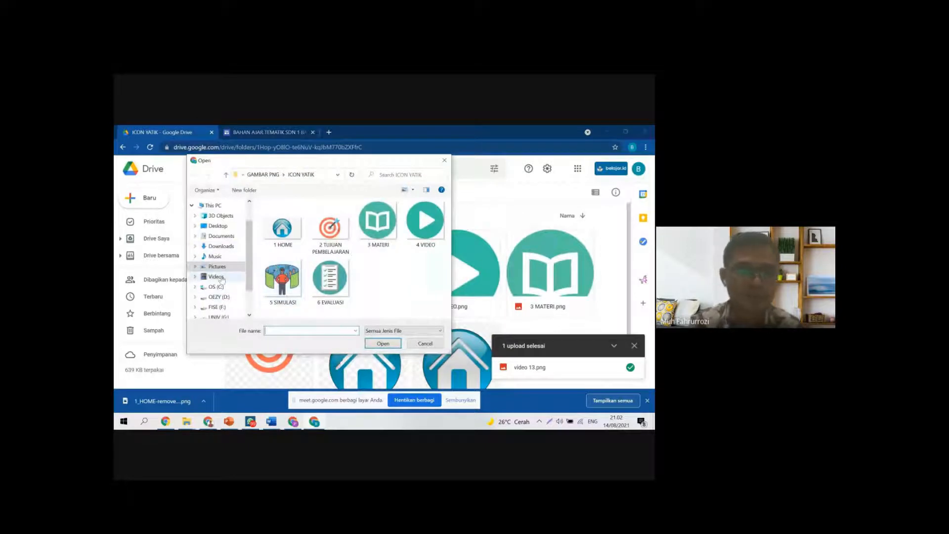
{"action": "left_click", "coordinate": [222, 268]}
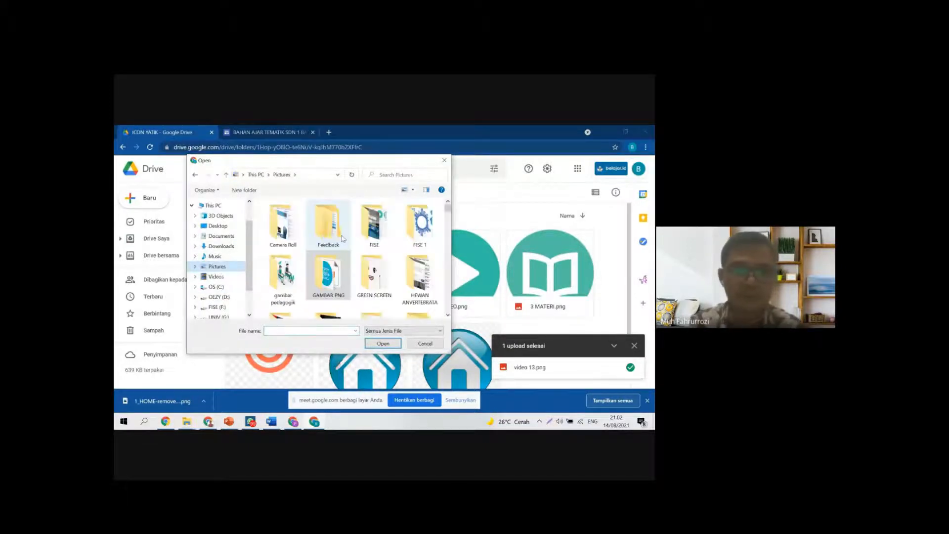
{"action": "double_click", "coordinate": [340, 286]}
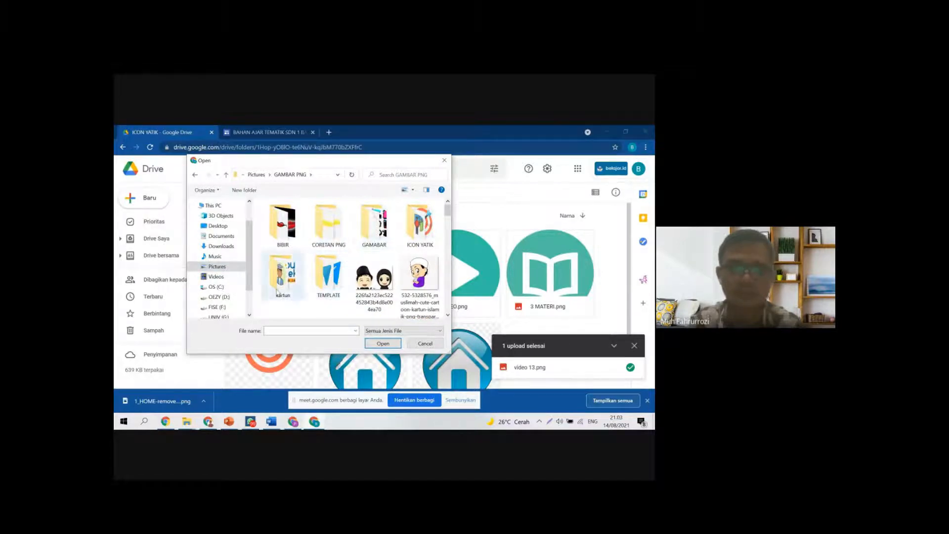
{"action": "double_click", "coordinate": [329, 275]}
{"action": "scroll", "coordinate": [336, 280], "scroll_direction": "down", "scroll_amount": 4}
{"action": "scroll", "coordinate": [336, 280], "scroll_direction": "down", "scroll_amount": 8}
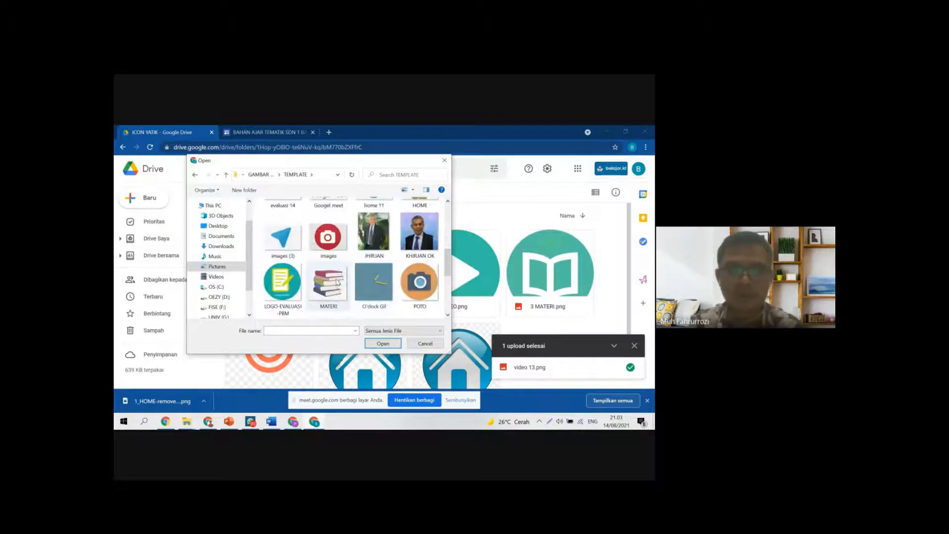
{"action": "double_click", "coordinate": [406, 297]}
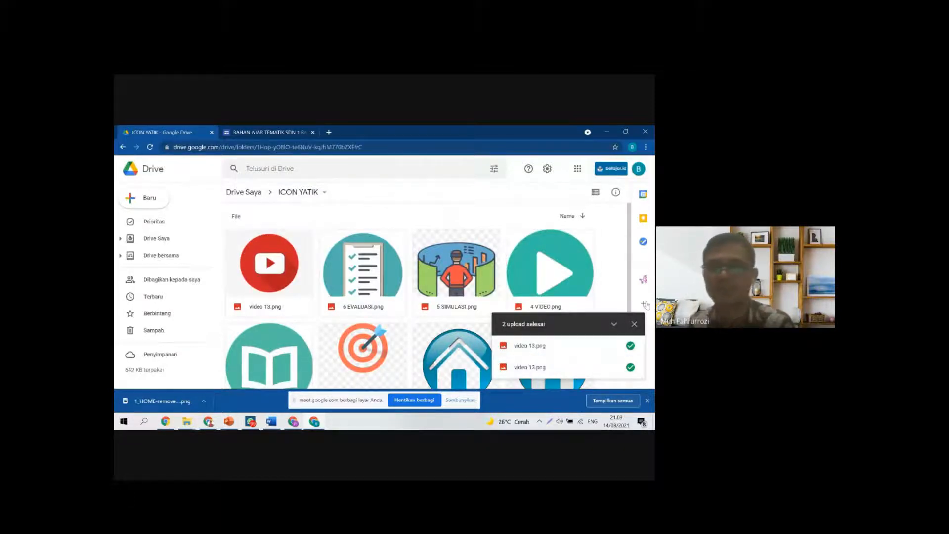
{"action": "left_click", "coordinate": [634, 324]}
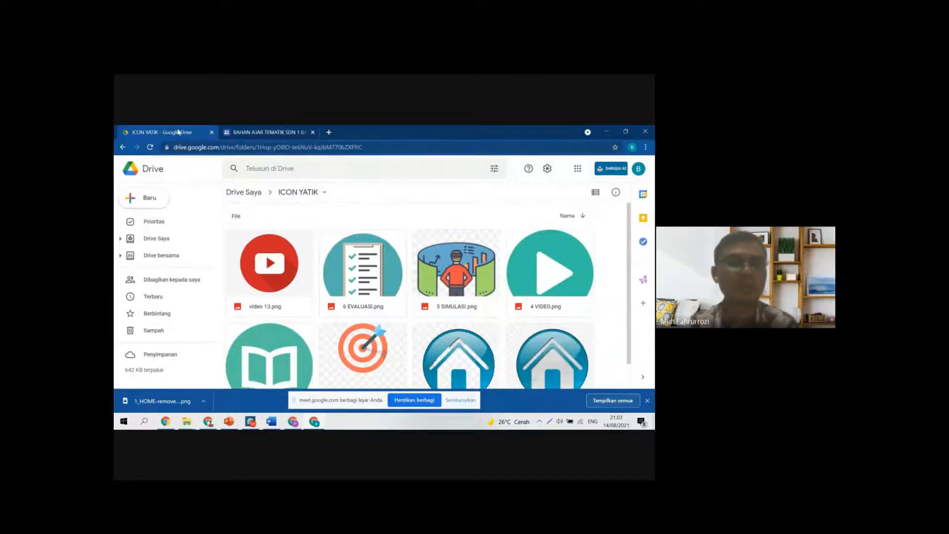
Step: Return to the site editor and insert video 13.png from the ICON YATIK Drive folder into the page
{"action": "left_click", "coordinate": [275, 132]}
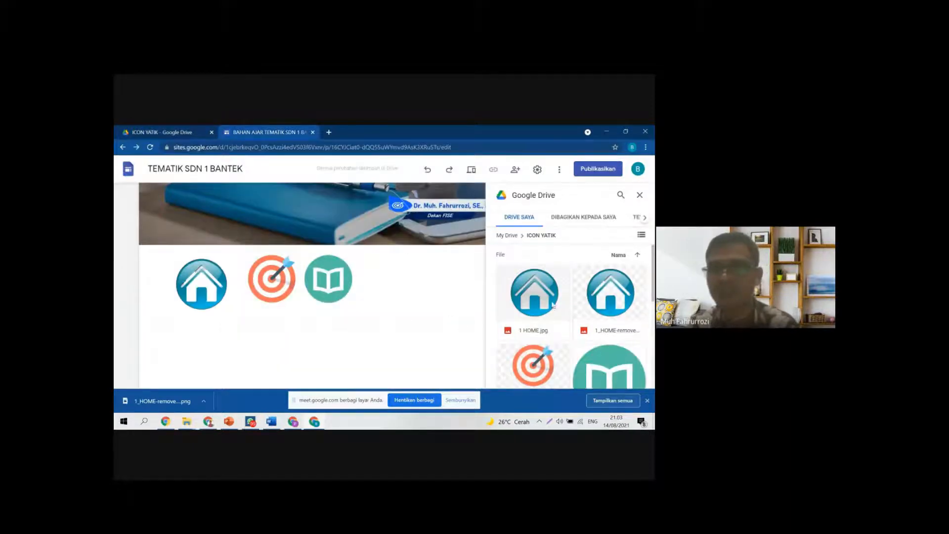
{"action": "scroll", "coordinate": [553, 305], "scroll_direction": "down", "scroll_amount": 4}
{"action": "left_click", "coordinate": [611, 320]}
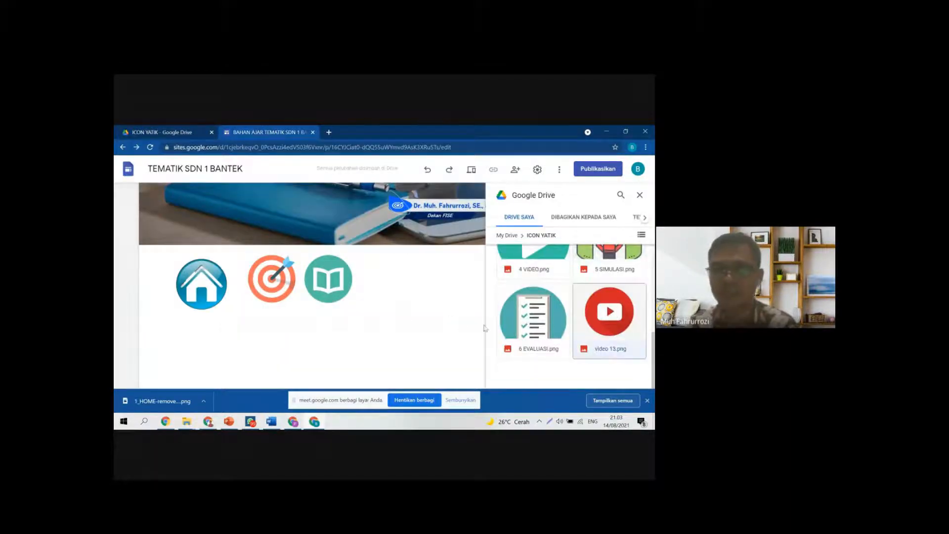
{"action": "left_click", "coordinate": [628, 378]}
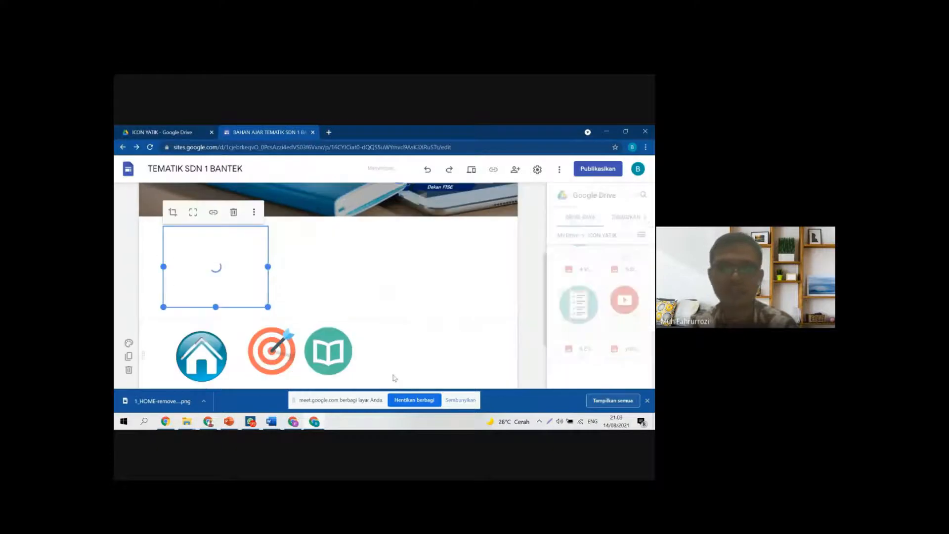
Step: Place the red video icon beside the green book icon and shrink it to match the other icons
{"action": "scroll", "coordinate": [211, 203], "scroll_direction": "up", "scroll_amount": 1}
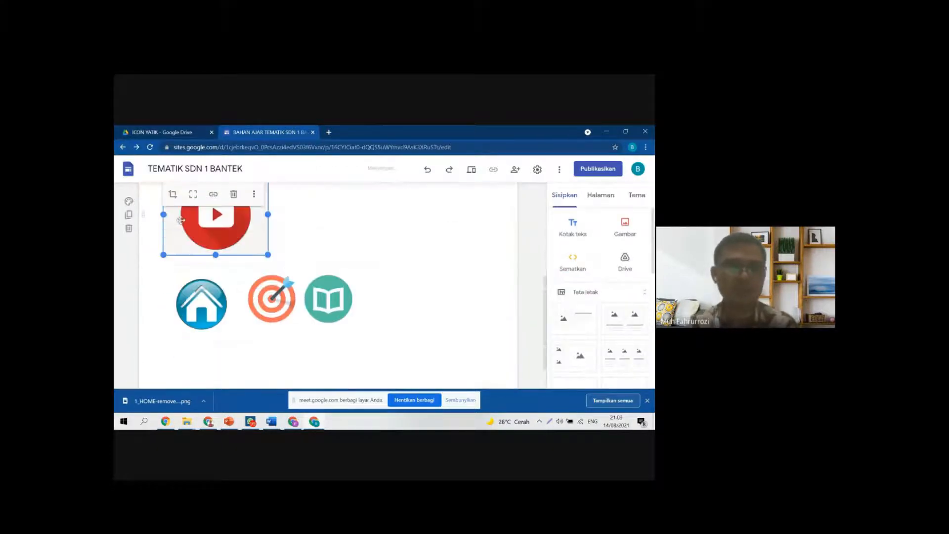
{"action": "left_click_drag", "start_coordinate": [212, 204], "coordinate": [392, 337]}
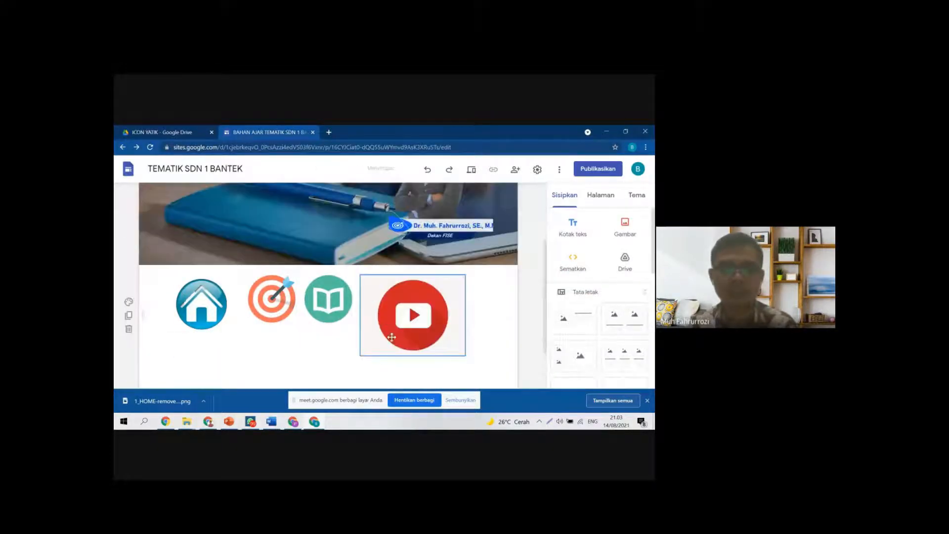
{"action": "left_click_drag", "start_coordinate": [465, 356], "coordinate": [409, 324]}
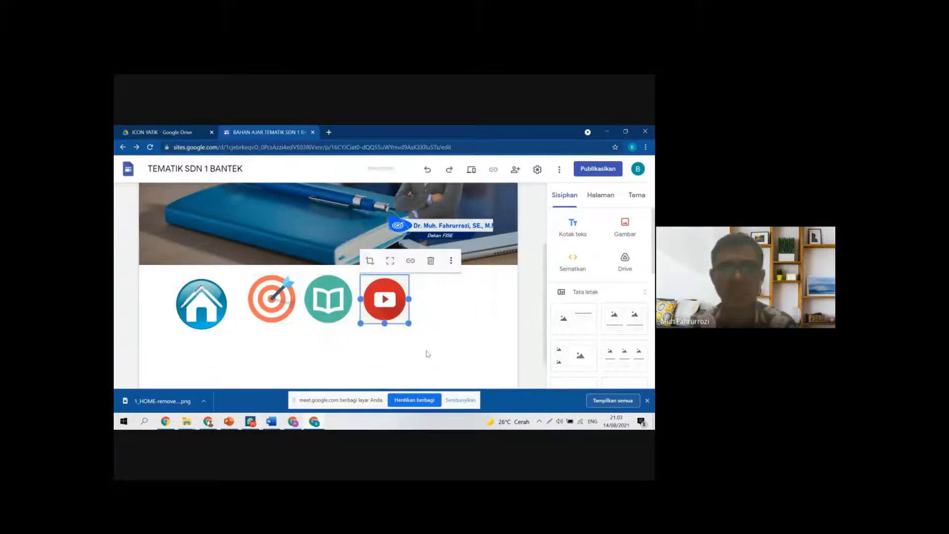
{"action": "left_click", "coordinate": [373, 299]}
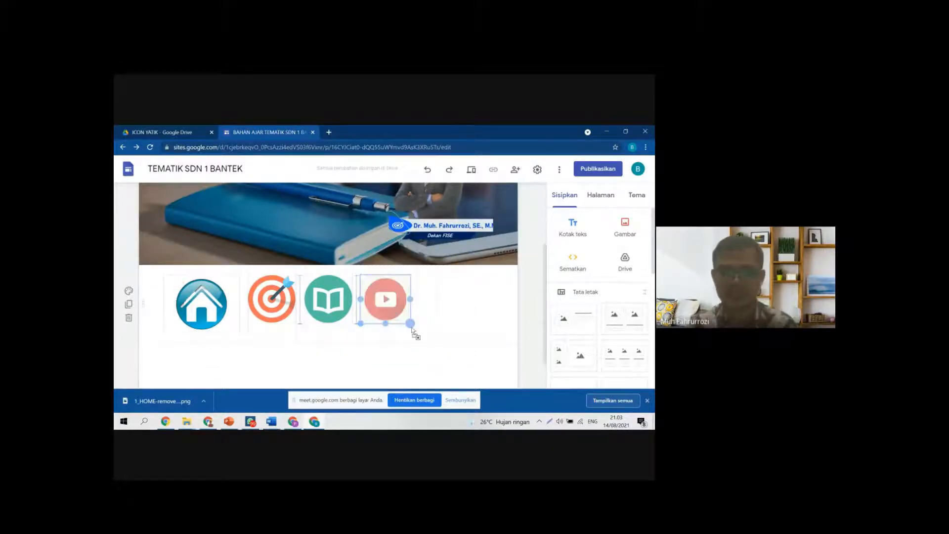
{"action": "left_click", "coordinate": [439, 343]}
Step: Check the remaining pages under Lainnya in the site navigation and insert 5 SIMULASI.png from the ICON YATIK Drive folder
{"action": "scroll", "coordinate": [437, 334], "scroll_direction": "up", "scroll_amount": 3}
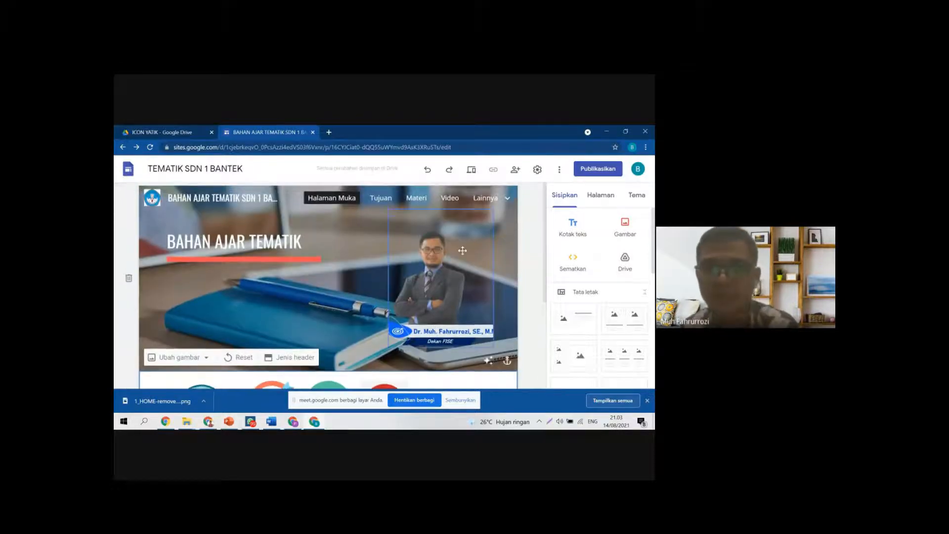
{"action": "left_click", "coordinate": [505, 200]}
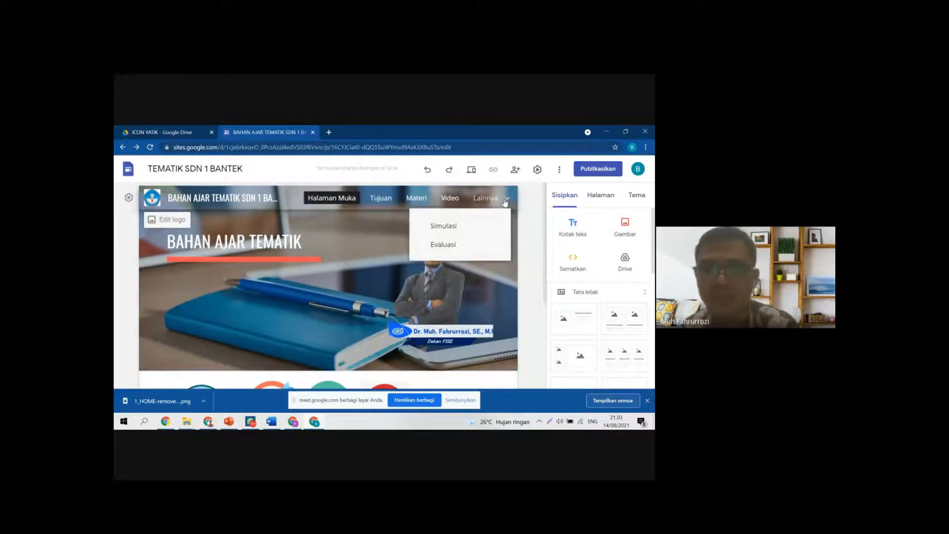
{"action": "scroll", "coordinate": [425, 317], "scroll_direction": "down", "scroll_amount": 5}
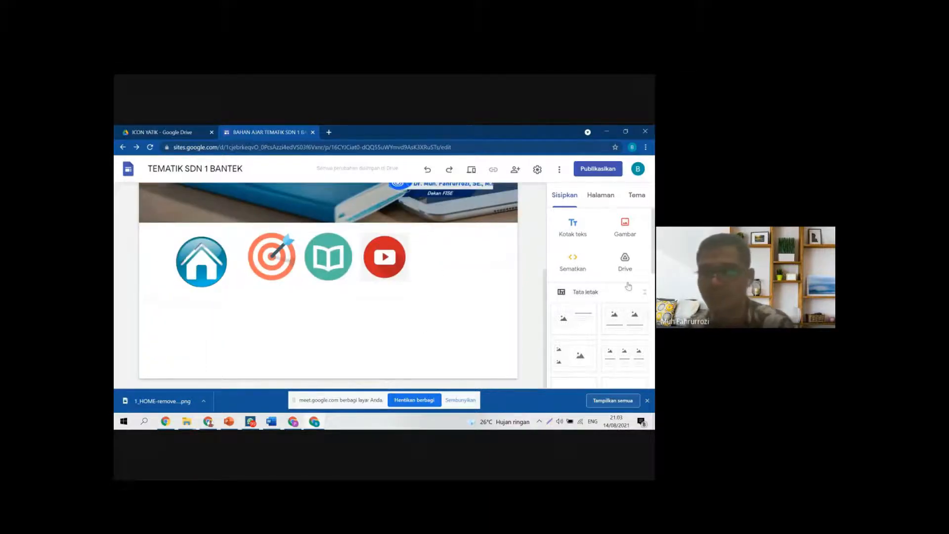
{"action": "left_click", "coordinate": [625, 262]}
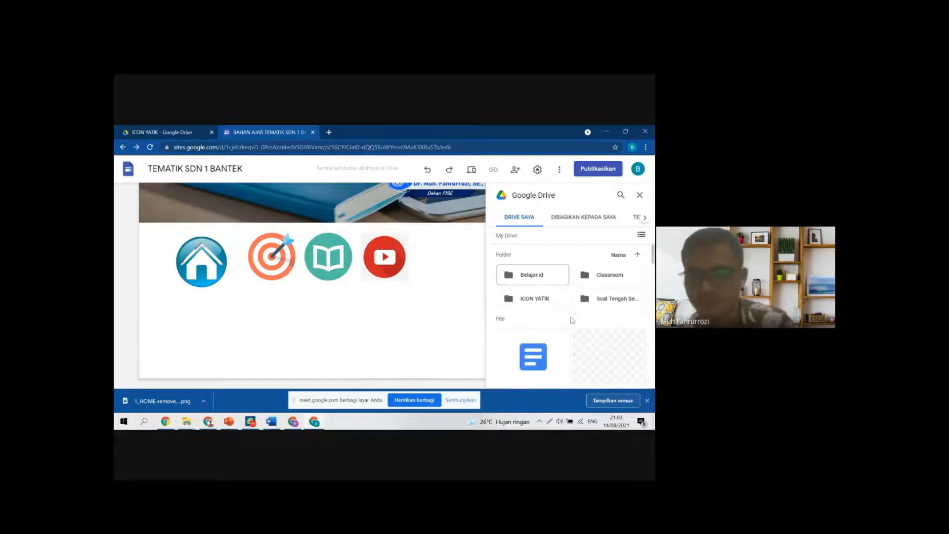
{"action": "double_click", "coordinate": [540, 304]}
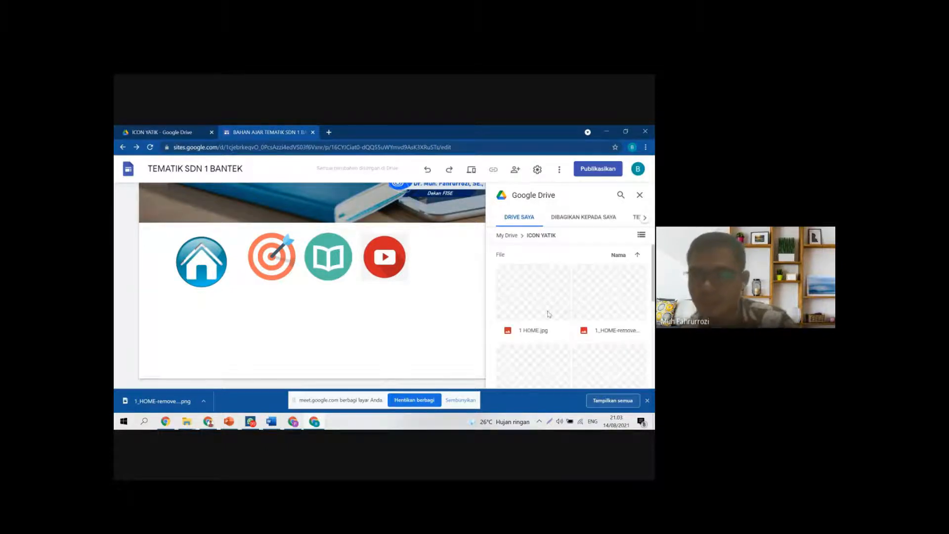
{"action": "scroll", "coordinate": [559, 322], "scroll_direction": "down", "scroll_amount": 5}
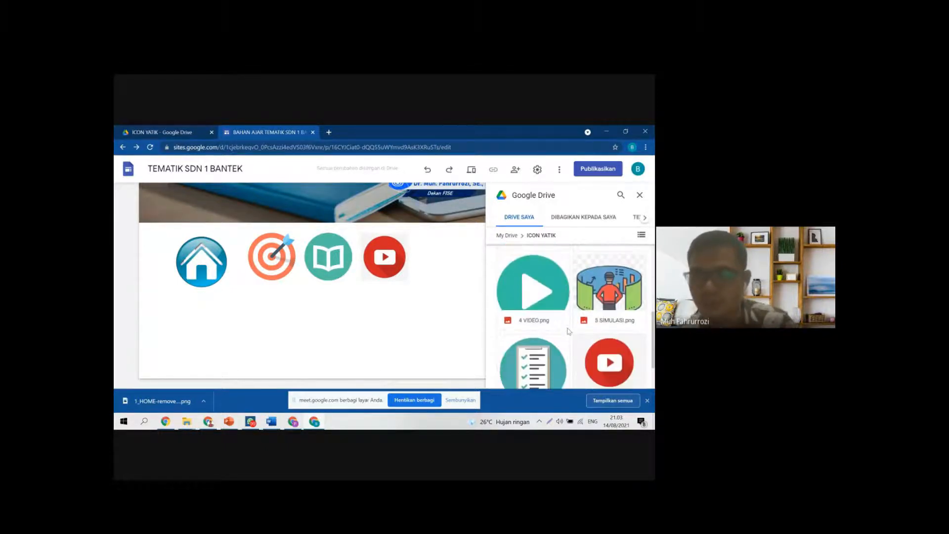
{"action": "left_click", "coordinate": [617, 303]}
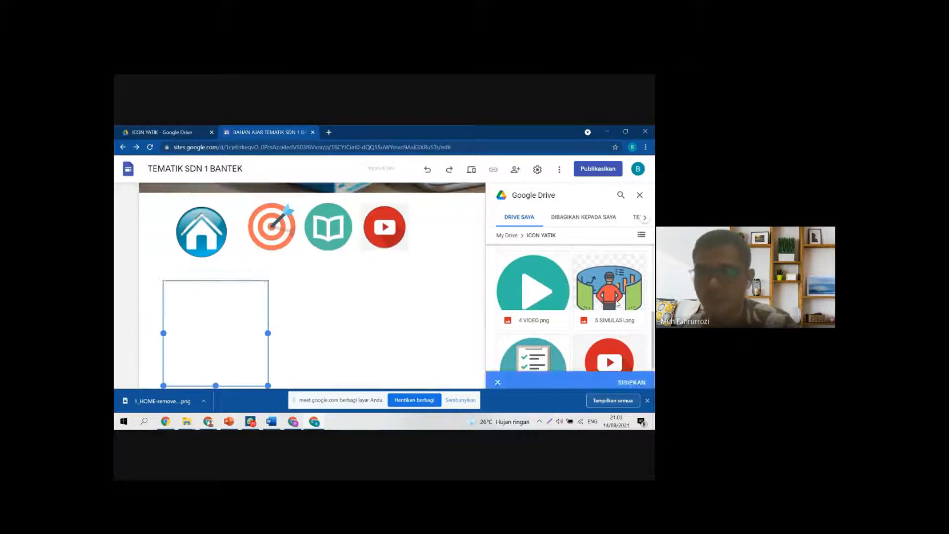
Step: Place the simulation icon beside the red video icon and shrink it to match the row
{"action": "left_click_drag", "start_coordinate": [252, 322], "coordinate": [242, 298]}
{"action": "scroll", "coordinate": [266, 305], "scroll_direction": "up", "scroll_amount": 1}
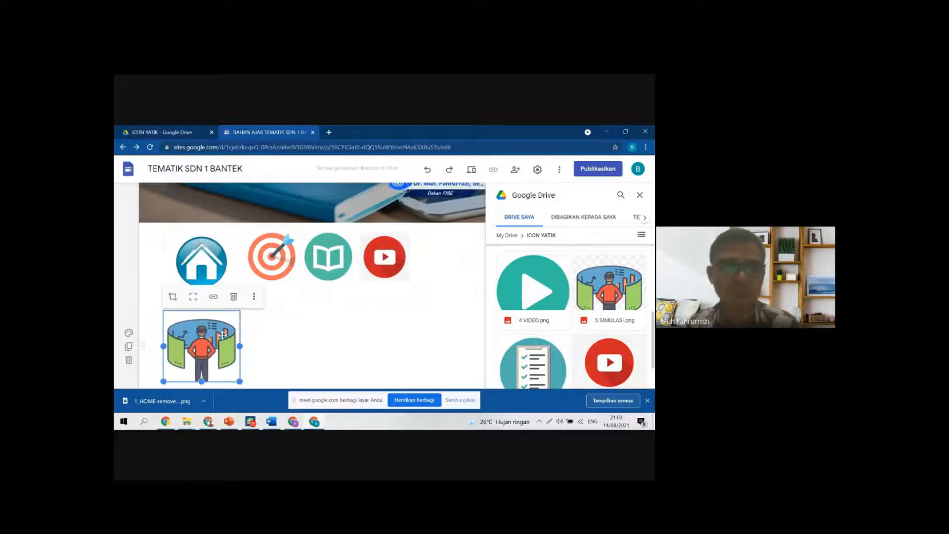
{"action": "left_click_drag", "start_coordinate": [202, 346], "coordinate": [467, 318]}
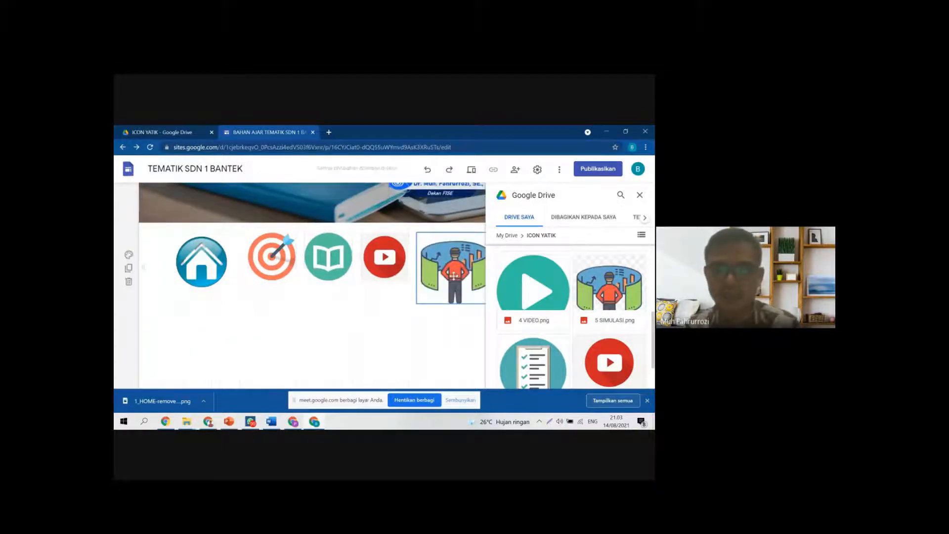
{"action": "left_click", "coordinate": [640, 195]}
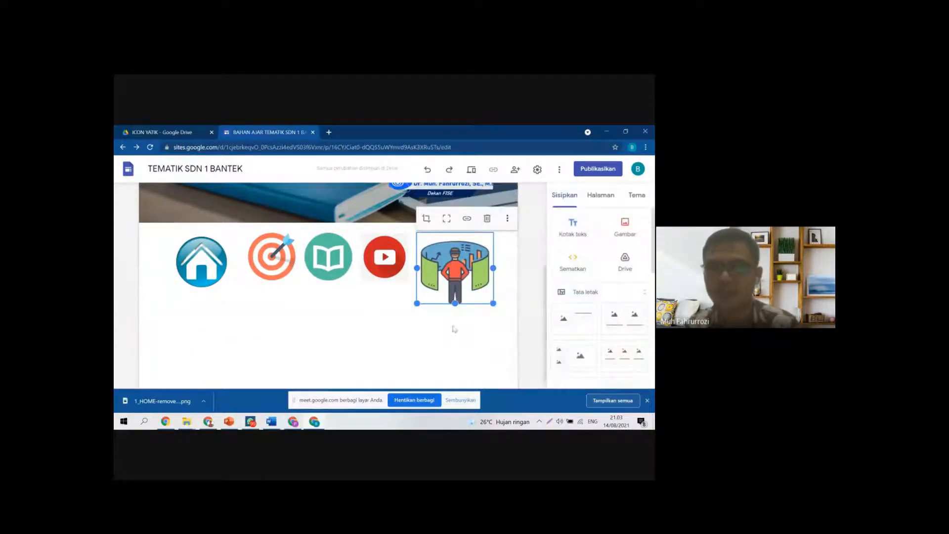
{"action": "left_click_drag", "start_coordinate": [493, 302], "coordinate": [466, 280]}
{"action": "left_click", "coordinate": [463, 313]}
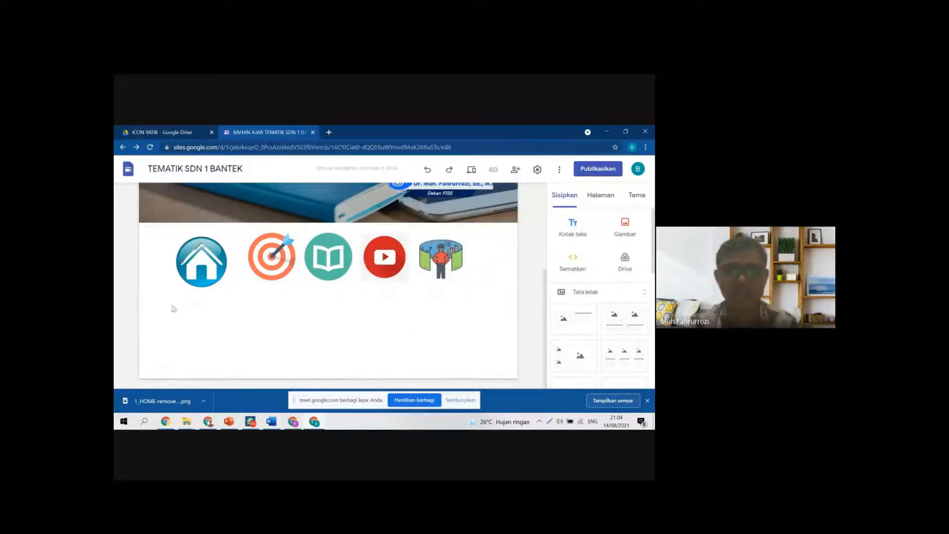
{"action": "left_click_drag", "start_coordinate": [262, 265], "coordinate": [255, 265]}
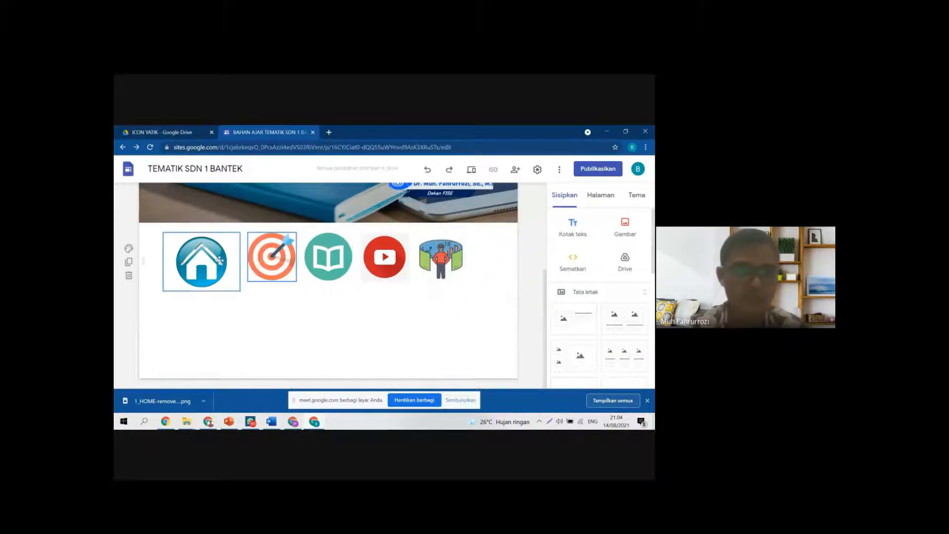
{"action": "left_click_drag", "start_coordinate": [185, 262], "coordinate": [174, 257]}
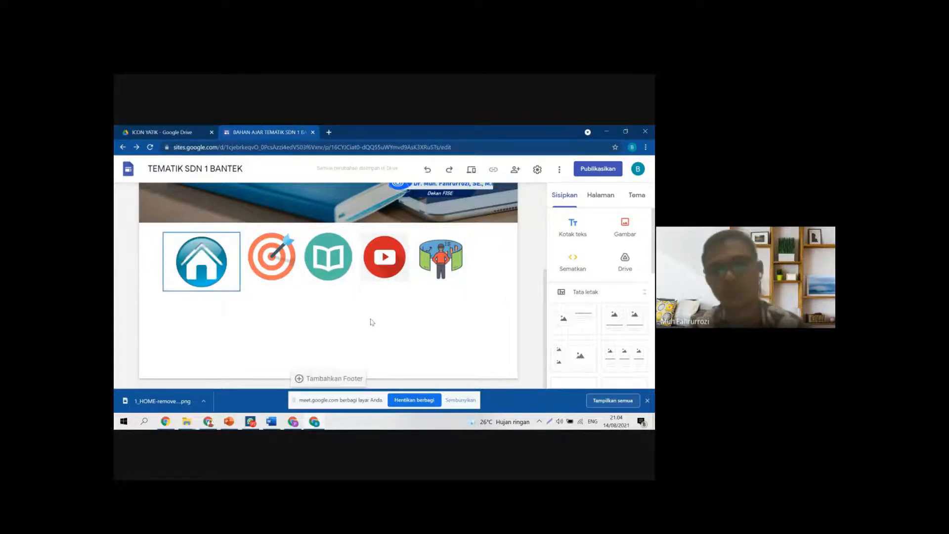
{"action": "left_click", "coordinate": [441, 257]}
{"action": "left_click_drag", "start_coordinate": [470, 280], "coordinate": [471, 285]}
Step: Recheck the last page under Lainnya in the site navigation and insert 6 EVALUASI.png from the ICON YATIK Drive folder
{"action": "scroll", "coordinate": [494, 262], "scroll_direction": "up", "scroll_amount": 5}
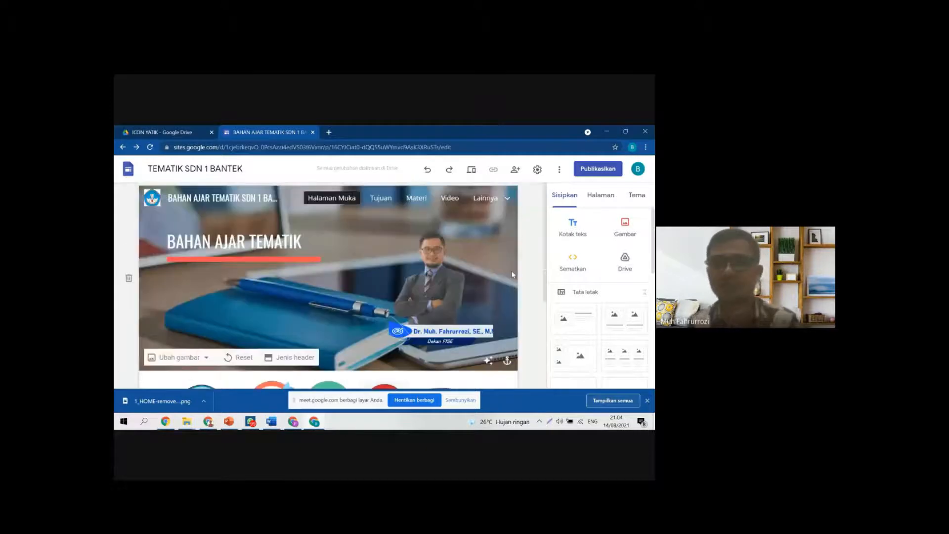
{"action": "left_click", "coordinate": [509, 199]}
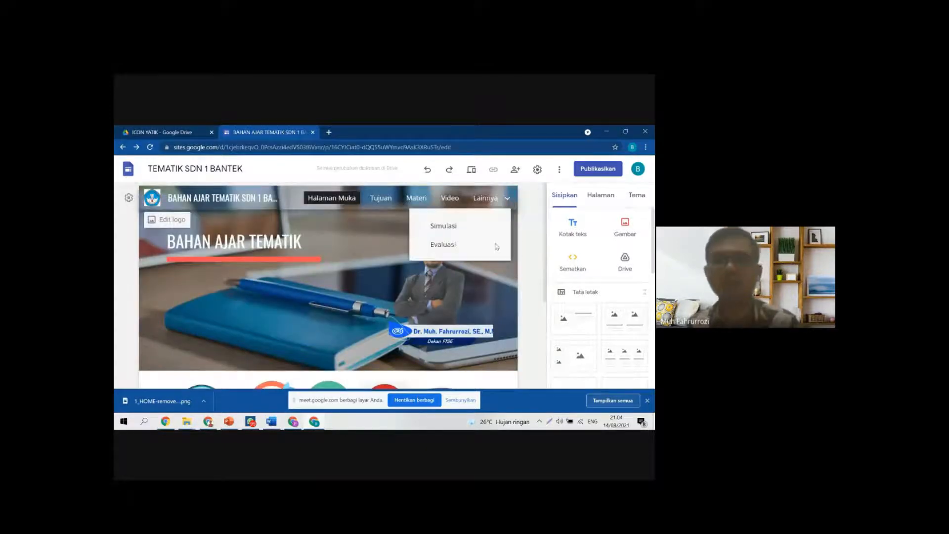
{"action": "scroll", "coordinate": [410, 331], "scroll_direction": "down", "scroll_amount": 3}
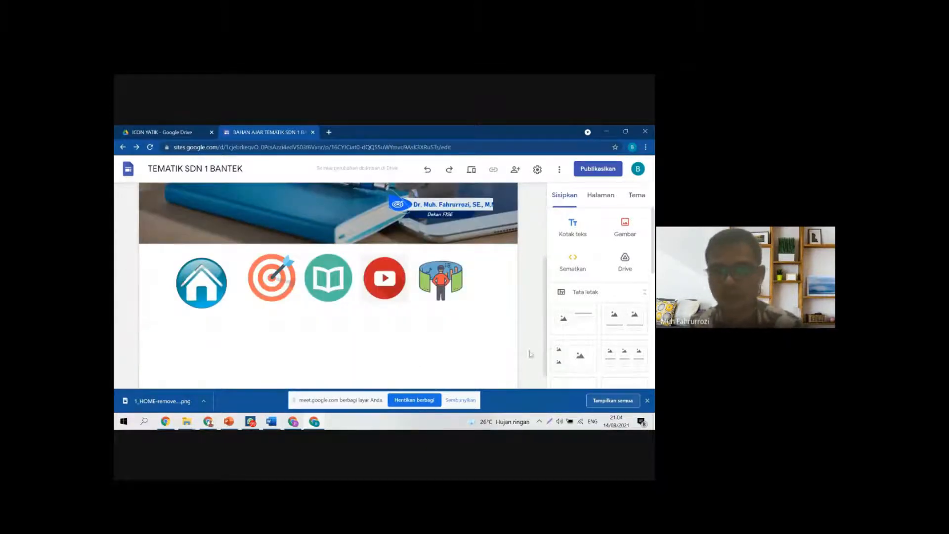
{"action": "left_click", "coordinate": [624, 261]}
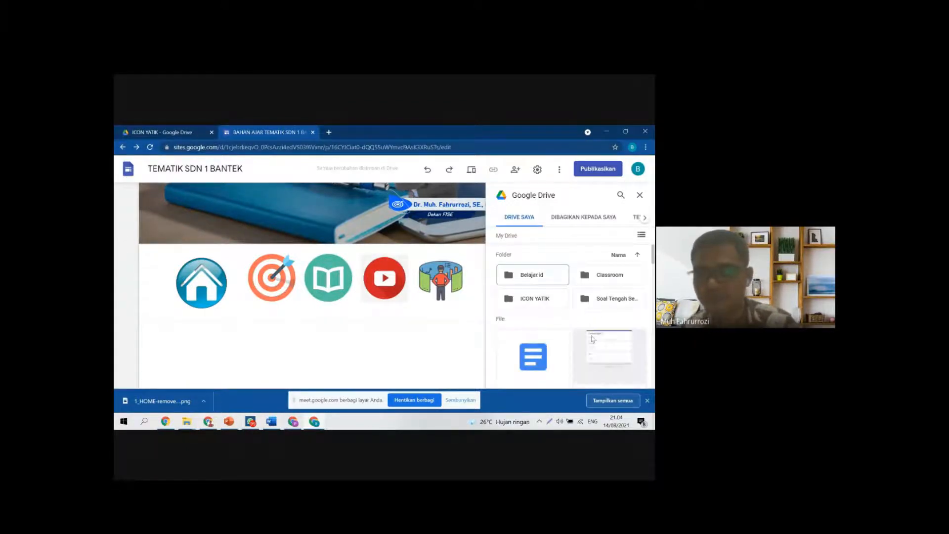
{"action": "double_click", "coordinate": [534, 299]}
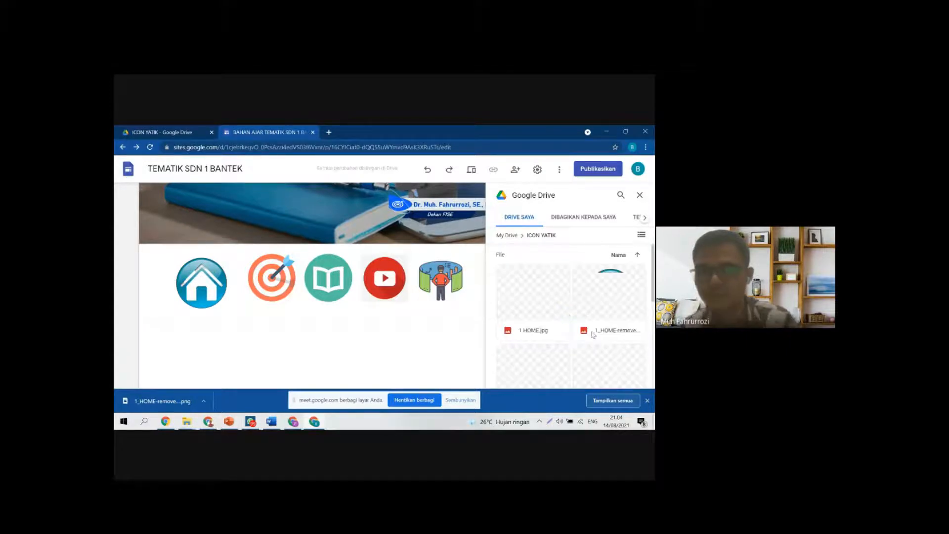
{"action": "scroll", "coordinate": [593, 335], "scroll_direction": "down", "scroll_amount": 5}
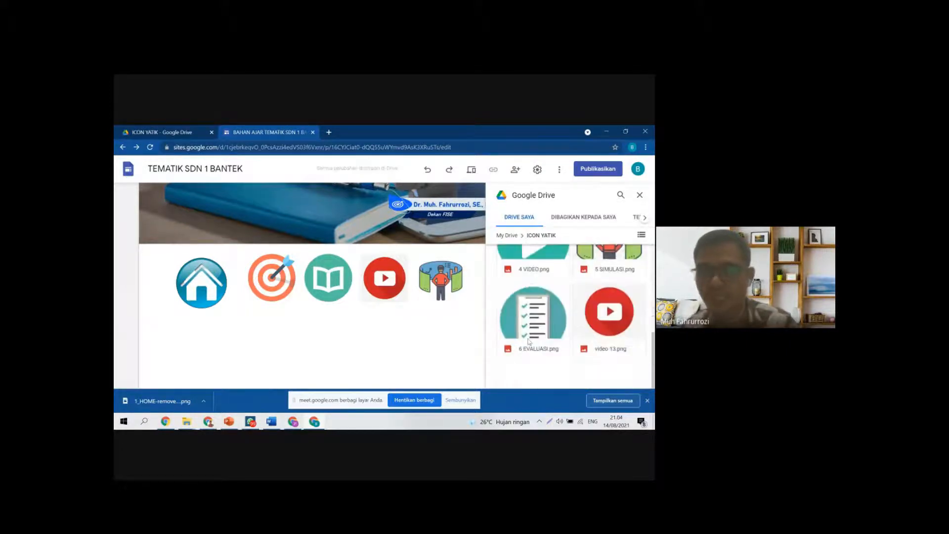
{"action": "left_click", "coordinate": [529, 340]}
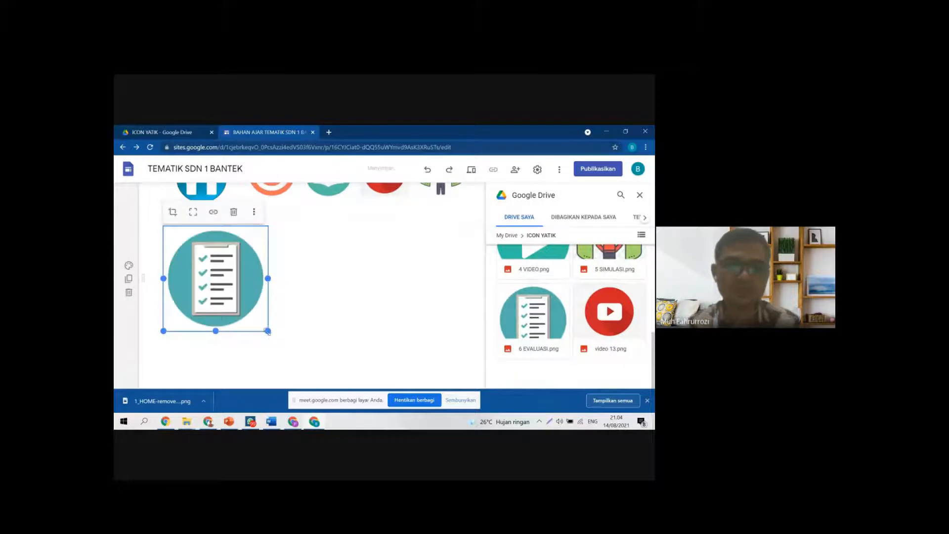
Step: Shrink the evaluation checklist icon, place it at the end of the icon row beside the simulation icon, and close the Drive file picker
{"action": "left_click_drag", "start_coordinate": [268, 331], "coordinate": [224, 290]}
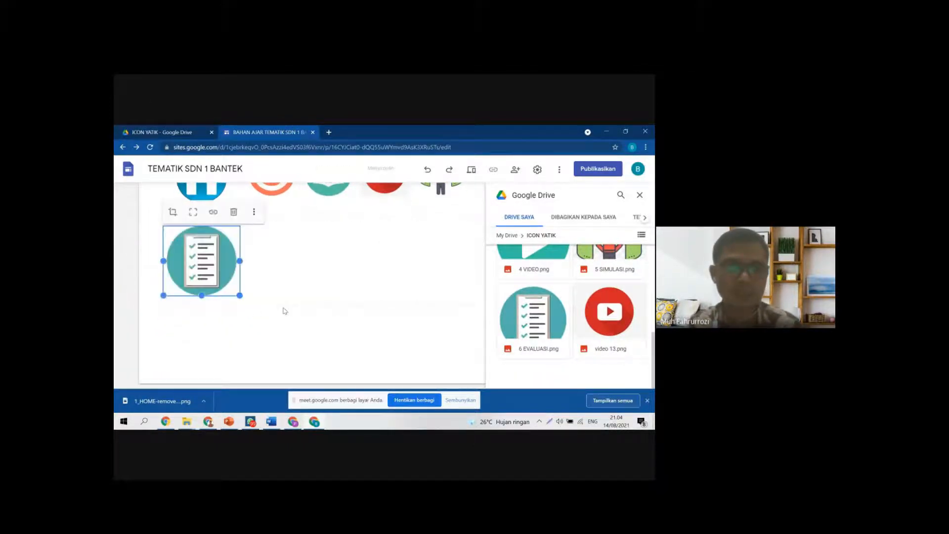
{"action": "scroll", "coordinate": [281, 312], "scroll_direction": "up", "scroll_amount": 3}
{"action": "left_click_drag", "start_coordinate": [203, 346], "coordinate": [475, 260]}
{"action": "left_click", "coordinate": [639, 196]}
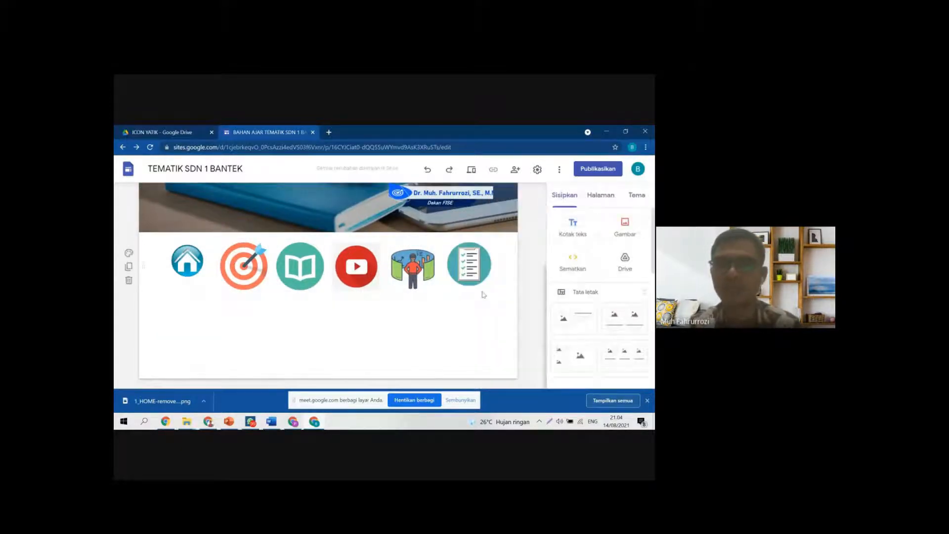
{"action": "left_click", "coordinate": [425, 280]}
{"action": "left_click", "coordinate": [447, 322]}
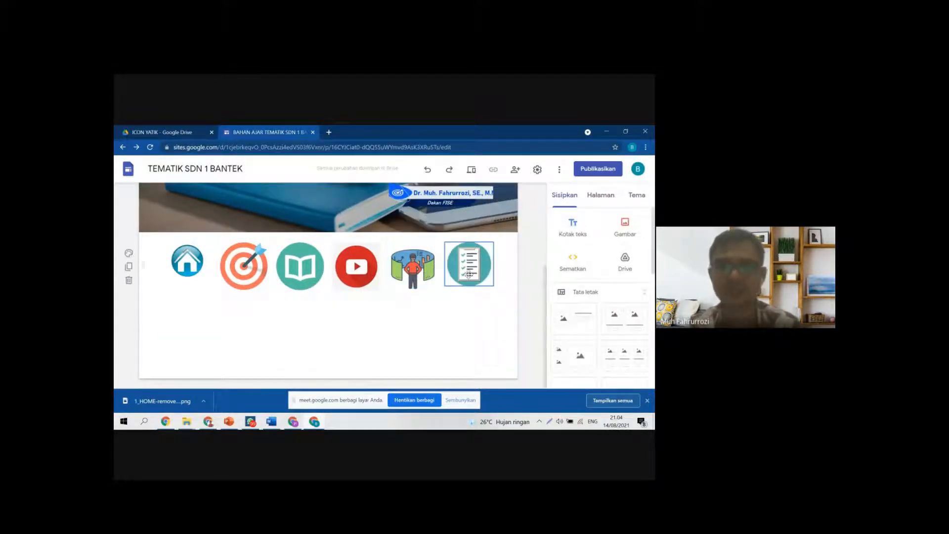
Step: Enlarge the home icon at the start of the row to match the size of the neighbouring icons
{"action": "left_click", "coordinate": [188, 269]}
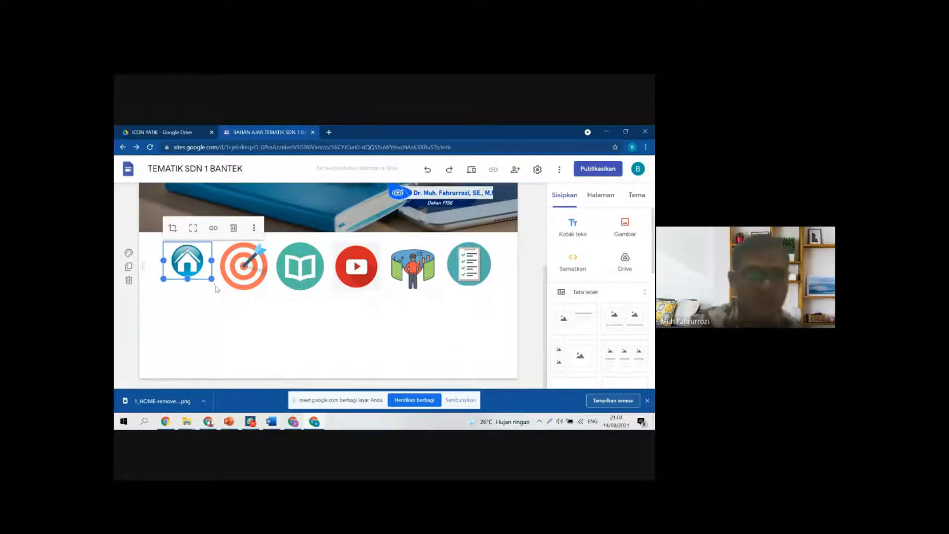
{"action": "left_click_drag", "start_coordinate": [216, 282], "coordinate": [219, 297]}
{"action": "left_click", "coordinate": [218, 317]}
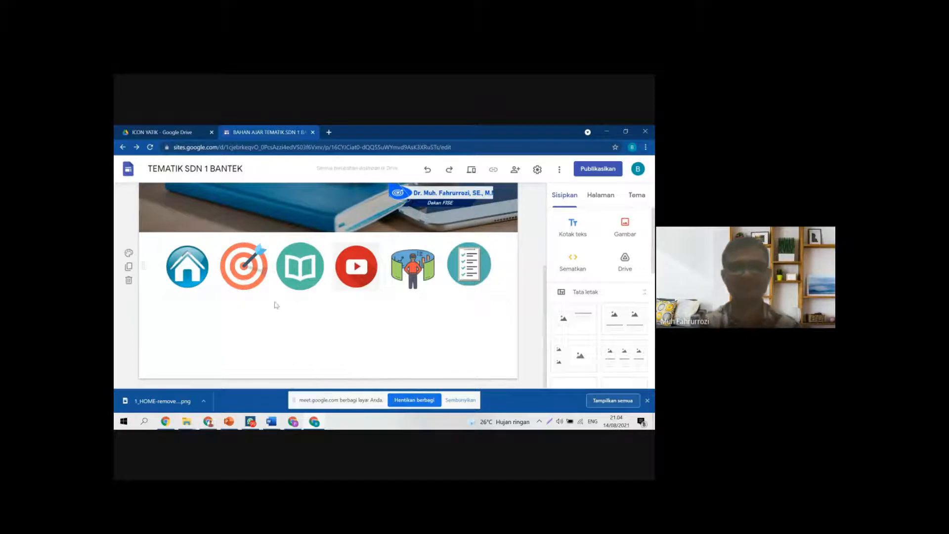
{"action": "left_click", "coordinate": [197, 279]}
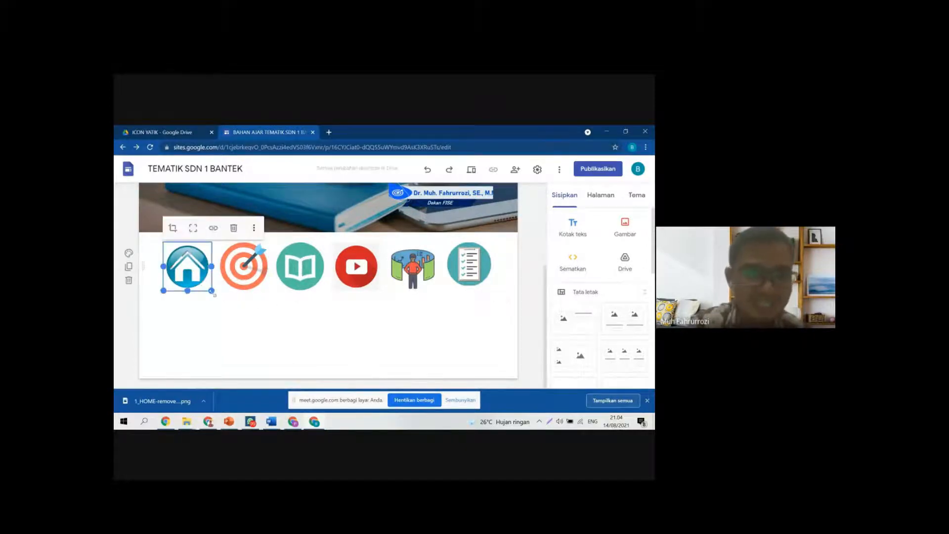
{"action": "left_click_drag", "start_coordinate": [216, 290], "coordinate": [215, 292]}
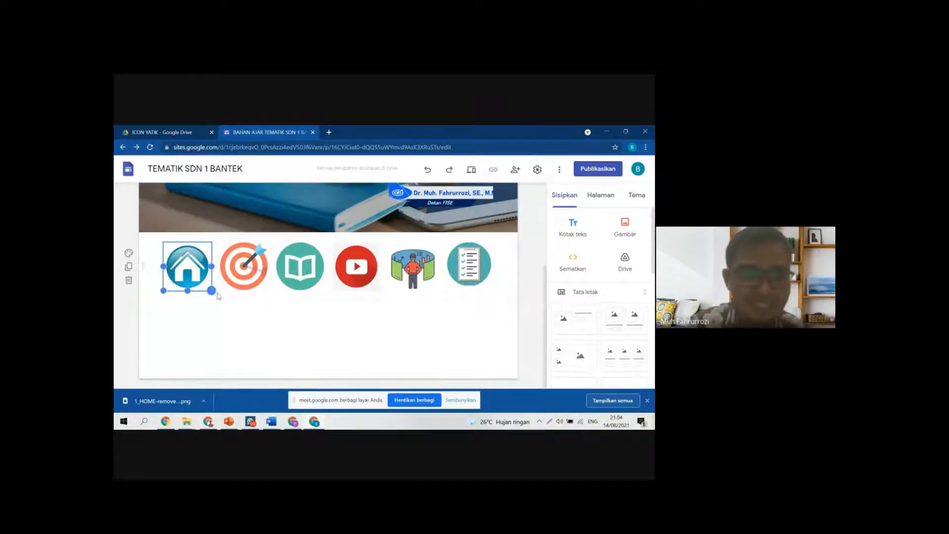
{"action": "left_click", "coordinate": [173, 269]}
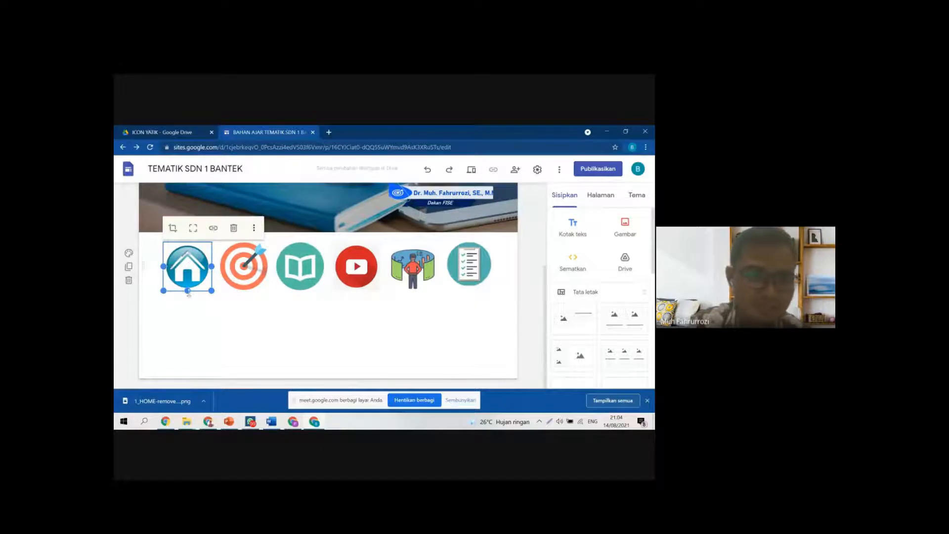
{"action": "mouse_move", "coordinate": [188, 292]}
{"action": "left_mouse_down"}
{"action": "mouse_move", "coordinate": [195, 303]}
{"action": "mouse_move", "coordinate": [191, 292]}
{"action": "left_mouse_up"}
{"action": "left_click", "coordinate": [275, 323]}
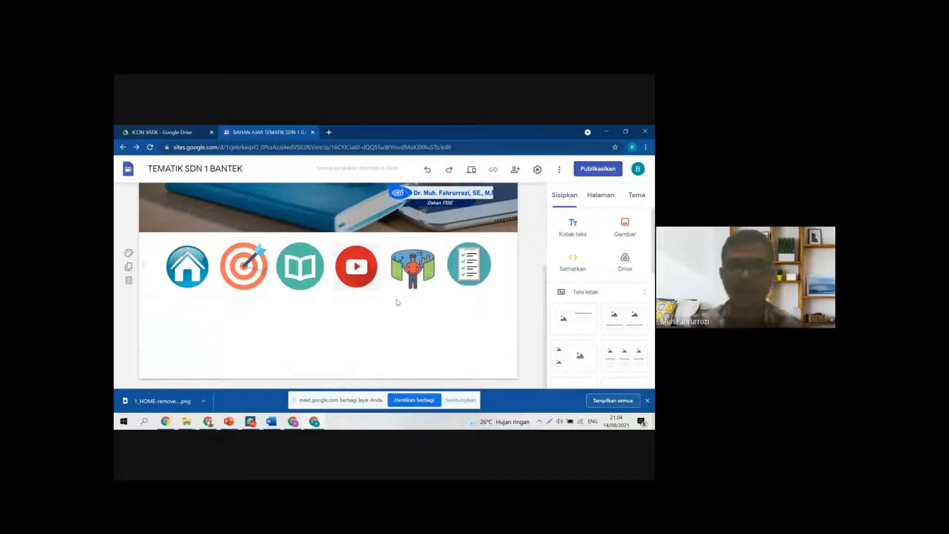
Step: Compare the icon row with the page names in the site navigation, including the pages under Lainnya
{"action": "scroll", "coordinate": [396, 300], "scroll_direction": "up", "scroll_amount": 3}
{"action": "scroll", "coordinate": [396, 298], "scroll_direction": "down", "scroll_amount": 1}
{"action": "scroll", "coordinate": [397, 299], "scroll_direction": "up", "scroll_amount": 1}
{"action": "scroll", "coordinate": [396, 300], "scroll_direction": "down", "scroll_amount": 3}
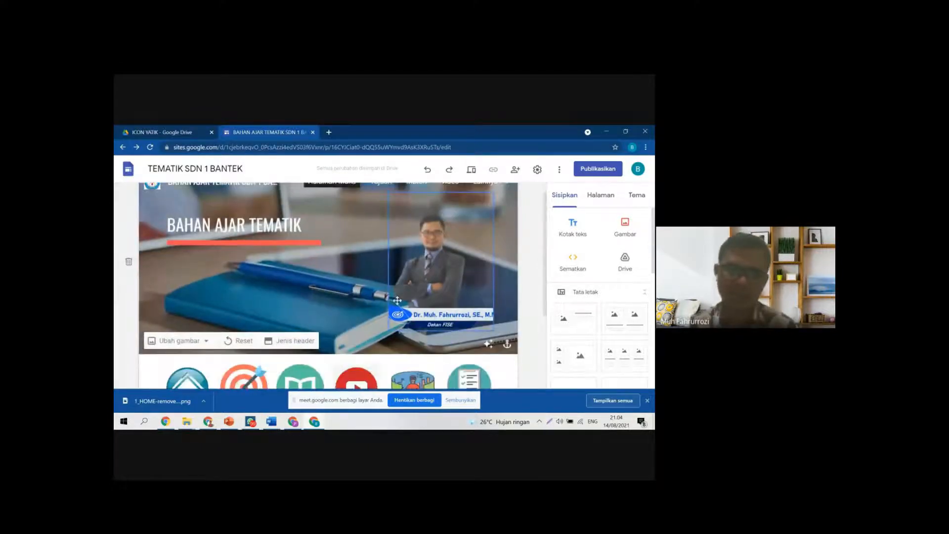
{"action": "scroll", "coordinate": [393, 333], "scroll_direction": "up", "scroll_amount": 2}
{"action": "scroll", "coordinate": [393, 333], "scroll_direction": "down", "scroll_amount": 2}
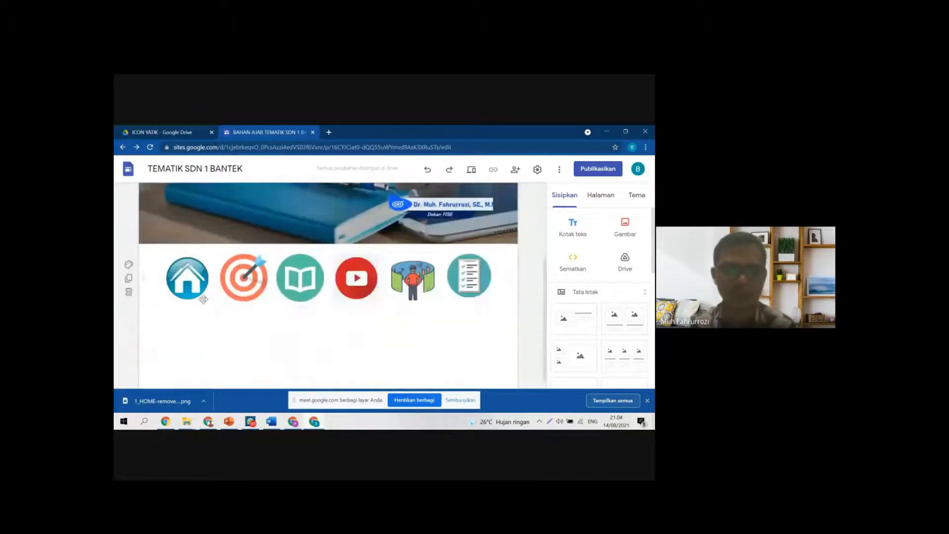
{"action": "scroll", "coordinate": [413, 262], "scroll_direction": "up", "scroll_amount": 3}
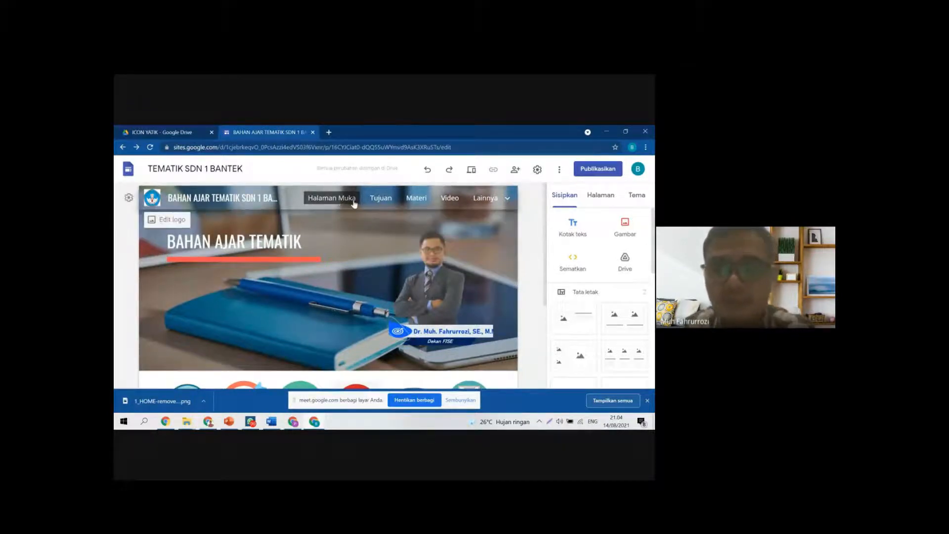
{"action": "mouse_move", "coordinate": [511, 202]}
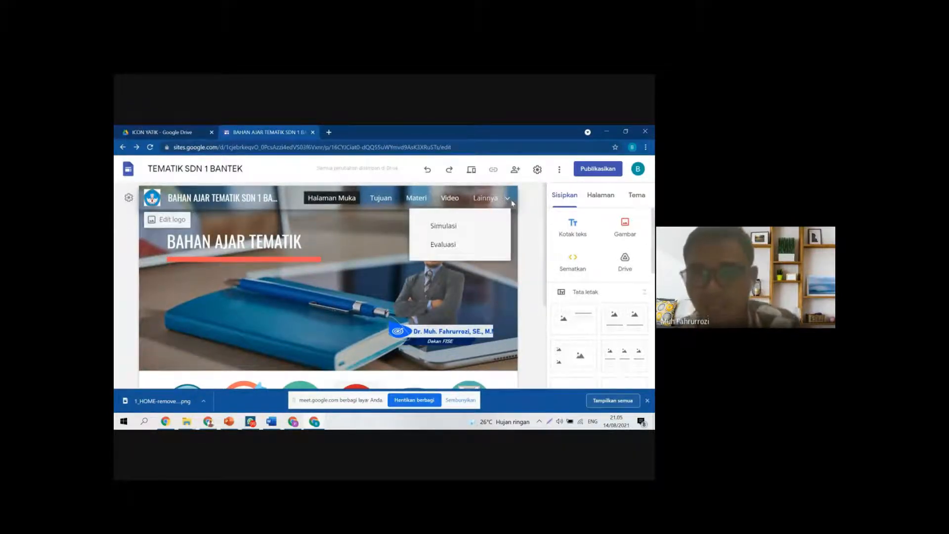
Step: Check the page options of Halaman Muka, and hide the Tujuan and Materi pages from the site navigation
{"action": "left_click", "coordinate": [599, 198]}
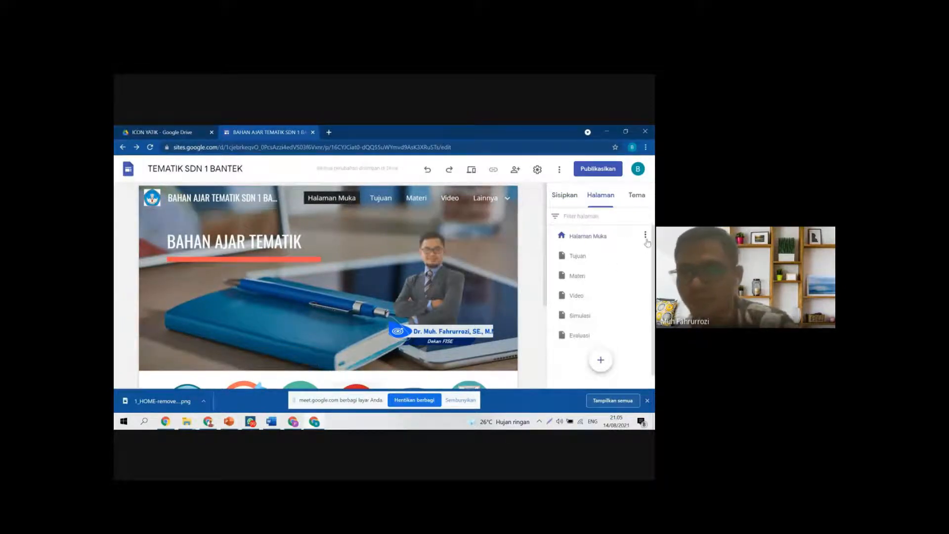
{"action": "left_click", "coordinate": [645, 236]}
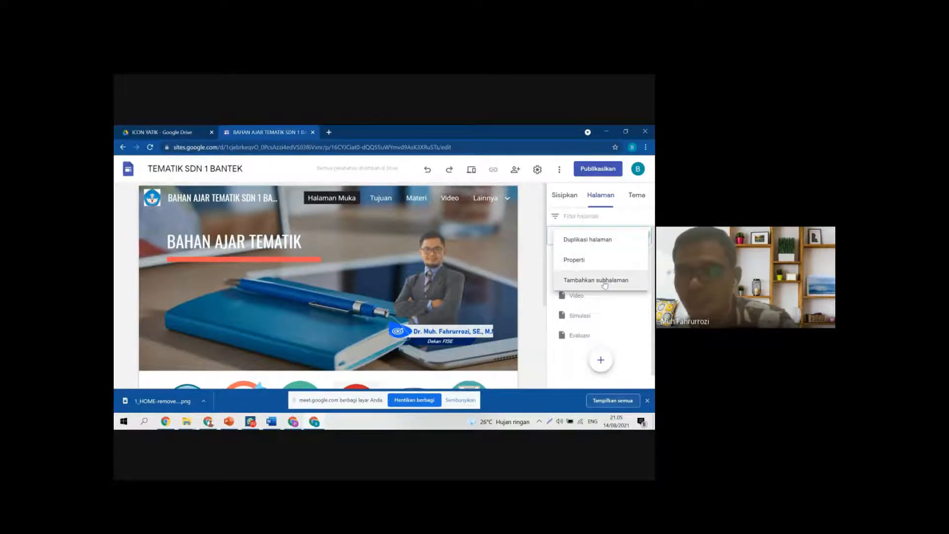
{"action": "key", "text": "Escape"}
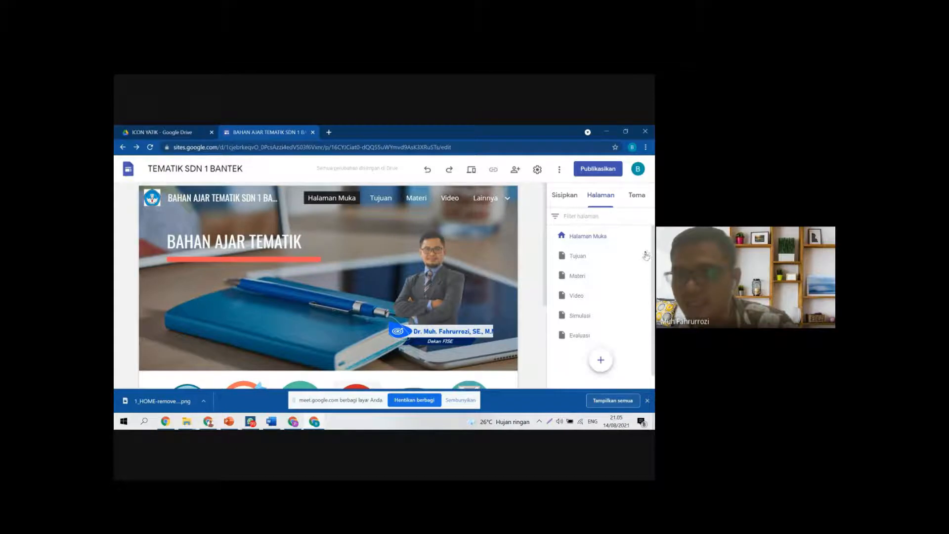
{"action": "left_click", "coordinate": [645, 256]}
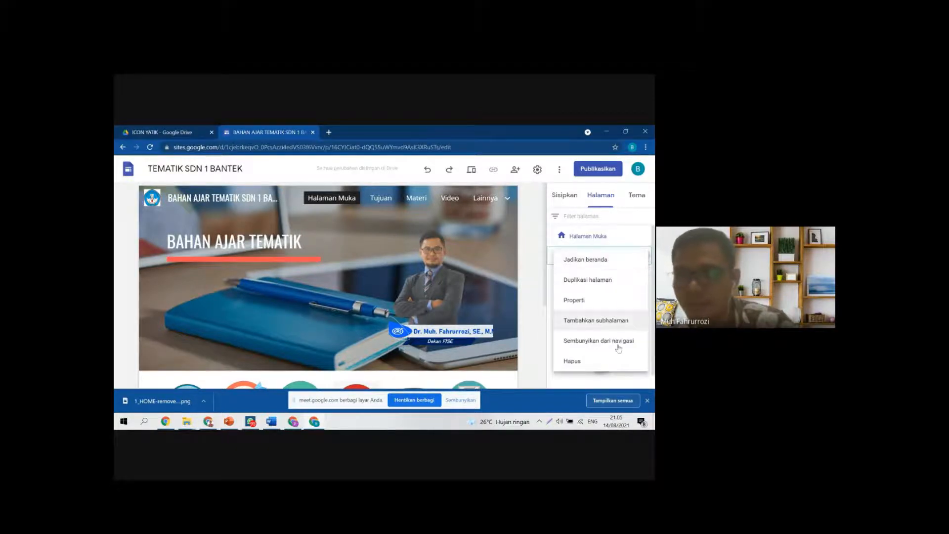
{"action": "left_click", "coordinate": [606, 346]}
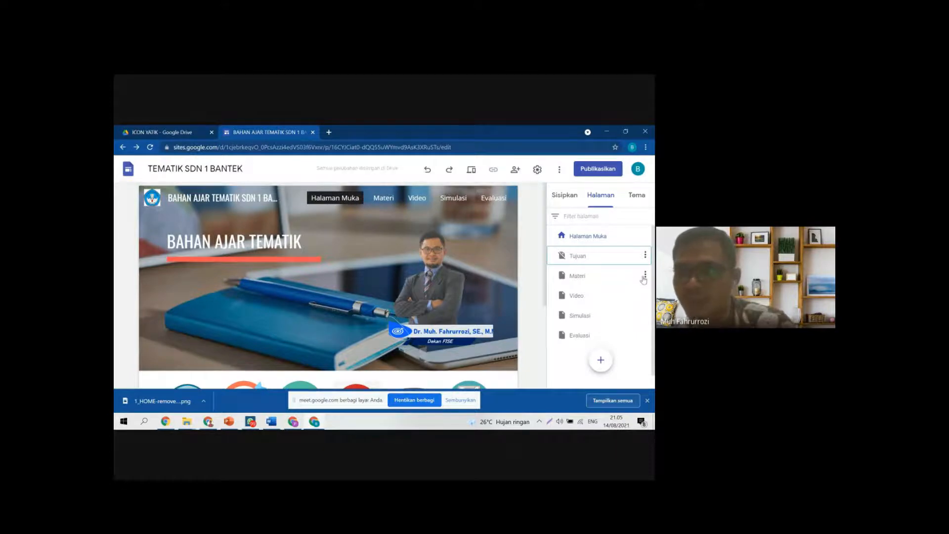
{"action": "left_click", "coordinate": [645, 275]}
{"action": "left_click", "coordinate": [608, 351]}
{"action": "mouse_move", "coordinate": [597, 341]}
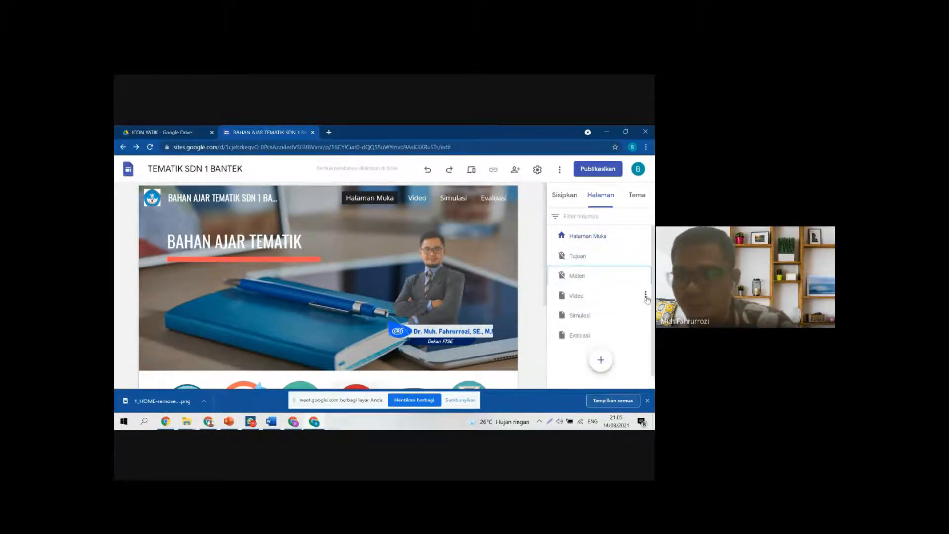
Step: Hide the Video, Simulasi and Evaluasi pages from the site navigation
{"action": "left_click", "coordinate": [646, 296]}
{"action": "left_click", "coordinate": [608, 351]}
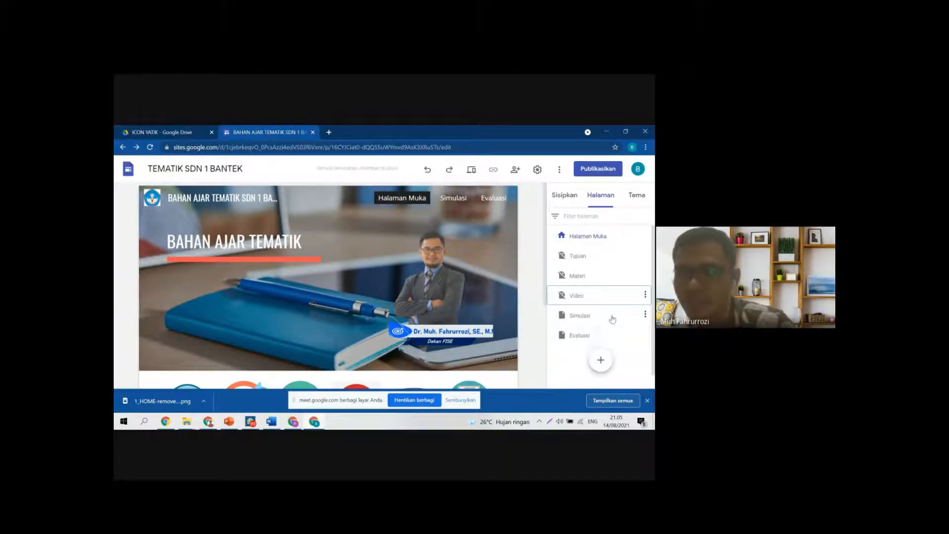
{"action": "left_click", "coordinate": [645, 315]}
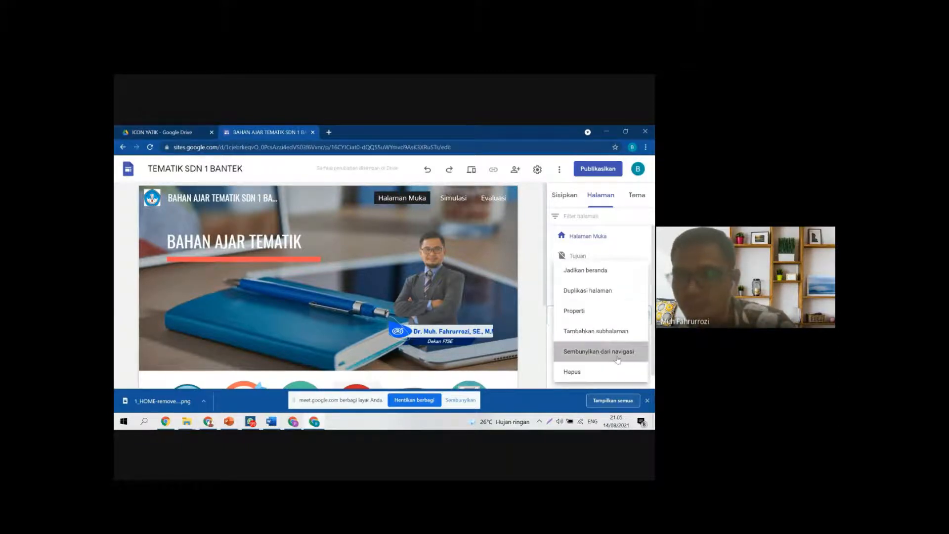
{"action": "left_click", "coordinate": [617, 359]}
{"action": "left_click", "coordinate": [645, 333]}
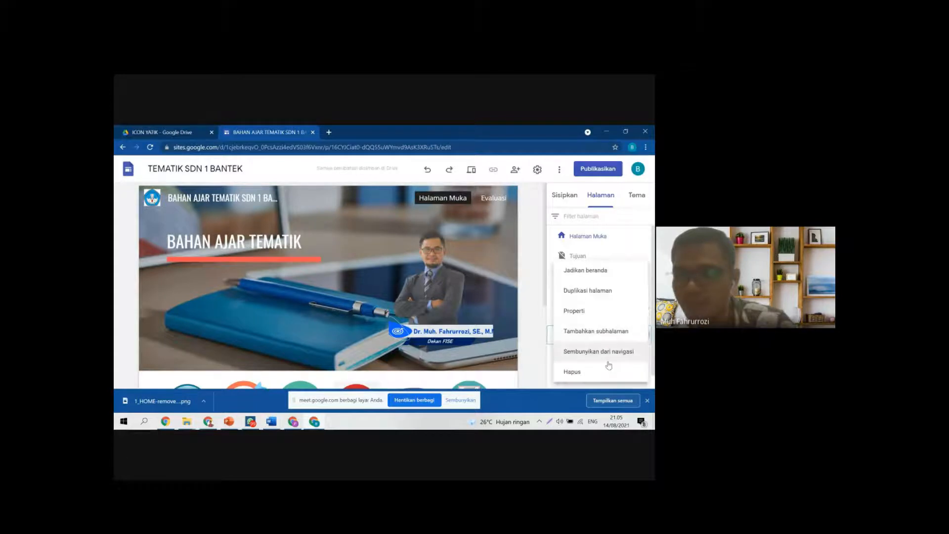
{"action": "left_click", "coordinate": [607, 352]}
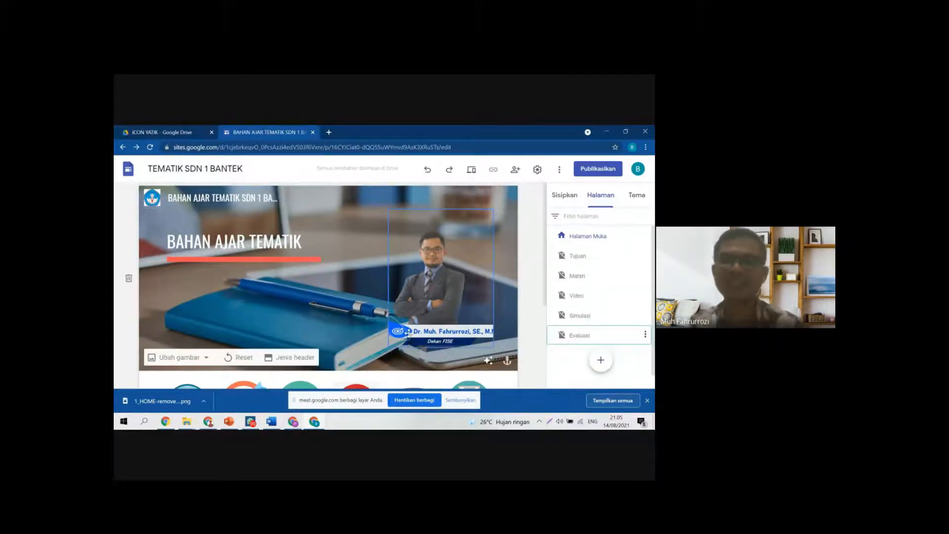
Step: Preview the home page to check its header and icon row, and return to the editor
{"action": "left_click", "coordinate": [472, 170]}
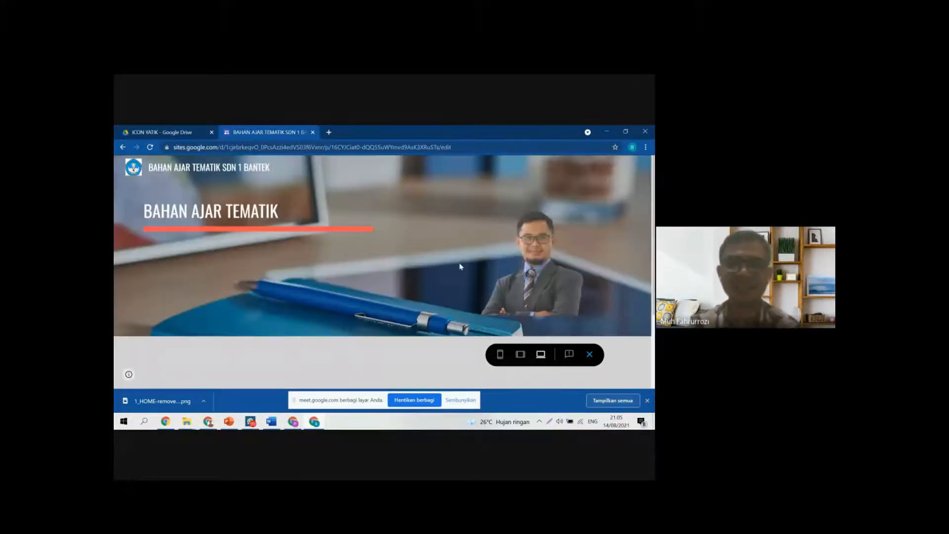
{"action": "scroll", "coordinate": [460, 267], "scroll_direction": "down", "scroll_amount": 2}
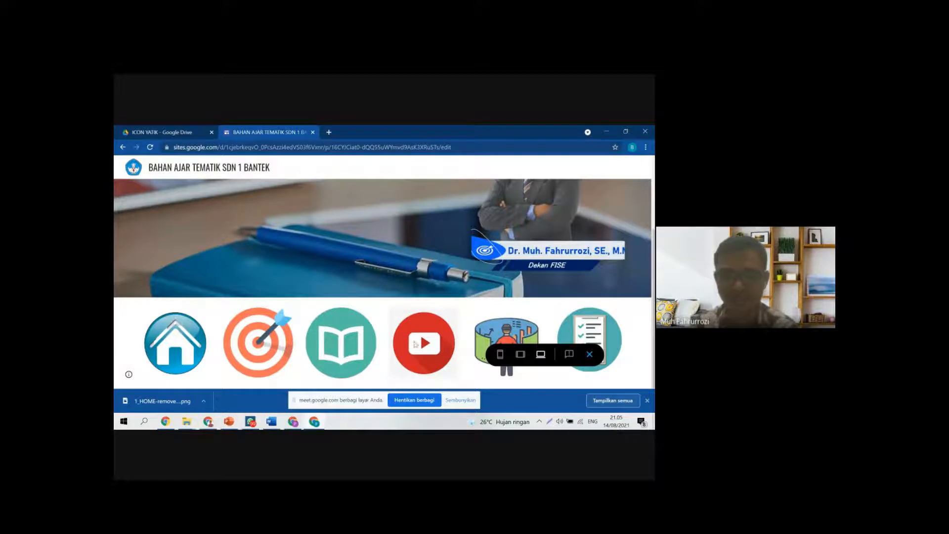
{"action": "left_click", "coordinate": [589, 354]}
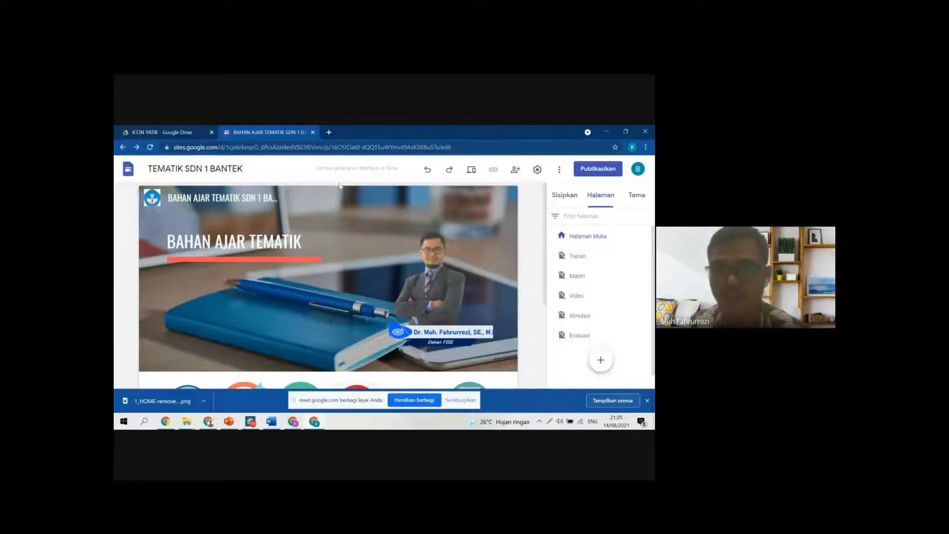
{"action": "scroll", "coordinate": [213, 291], "scroll_direction": "down", "scroll_amount": 3}
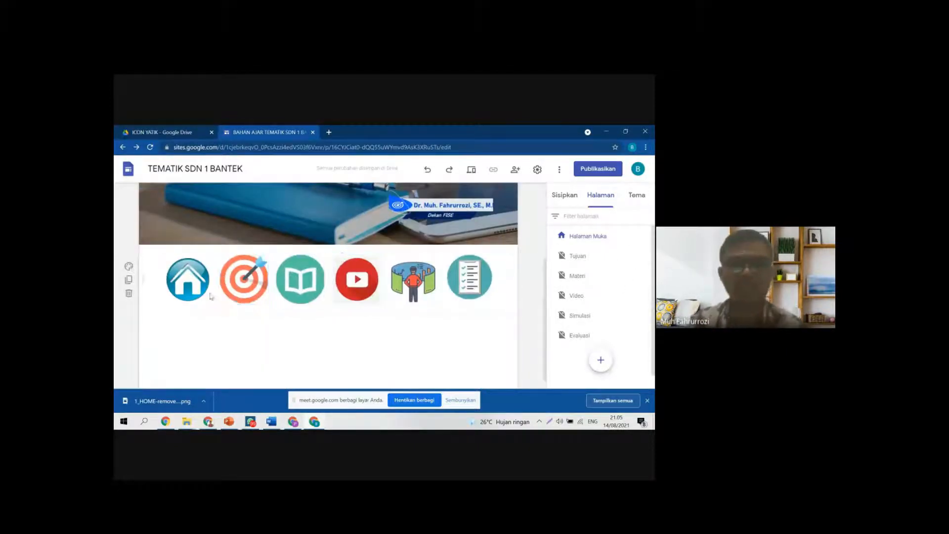
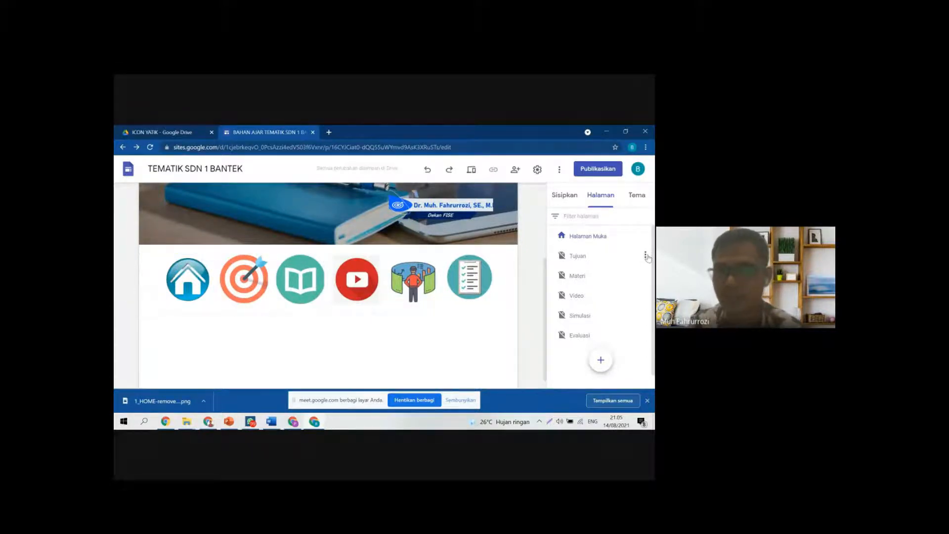
Step: Show the Tujuan, Materi, Video, Simulasi and Evaluasi pages in the site navigation again
{"action": "left_click", "coordinate": [645, 255]}
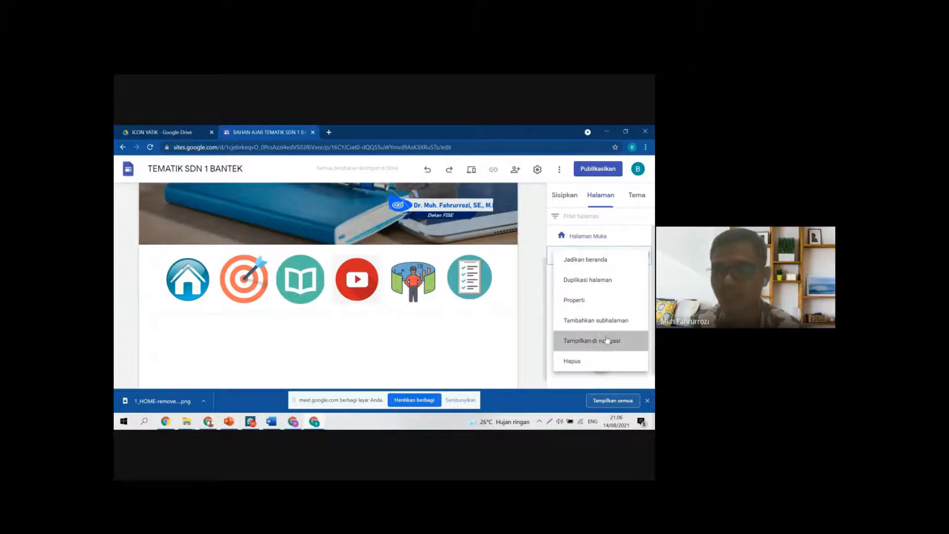
{"action": "left_click", "coordinate": [592, 347]}
{"action": "left_click", "coordinate": [645, 273]}
{"action": "left_click", "coordinate": [582, 352]}
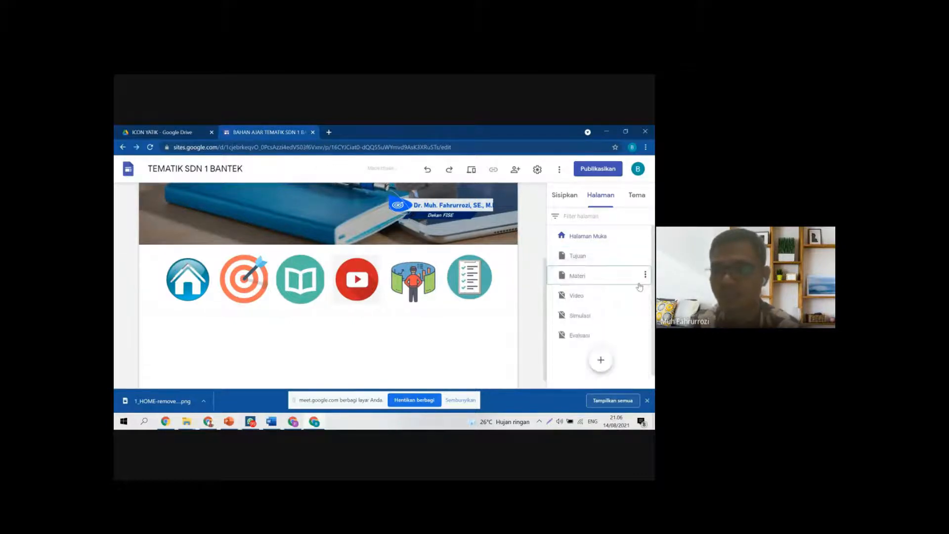
{"action": "left_click", "coordinate": [645, 293]}
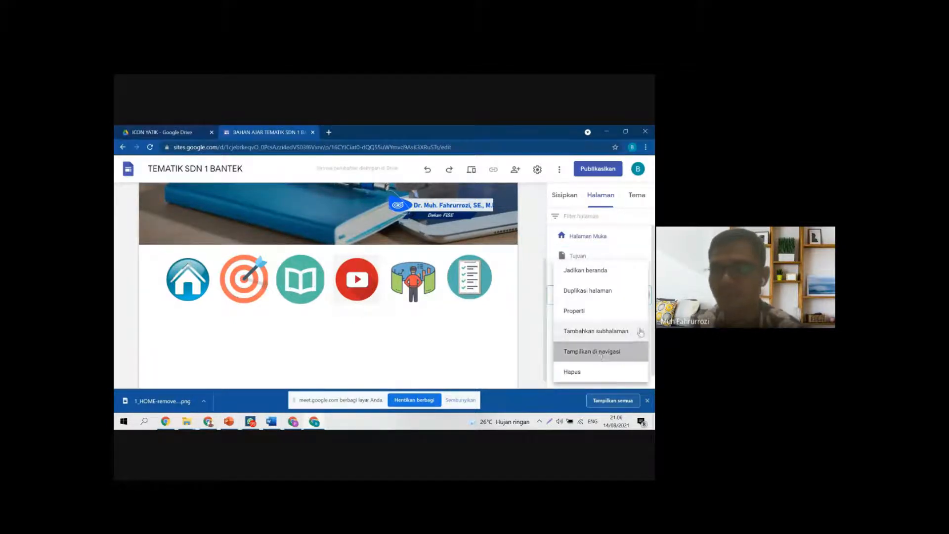
{"action": "left_click", "coordinate": [603, 356]}
{"action": "left_click", "coordinate": [645, 313]}
{"action": "left_click", "coordinate": [595, 358]}
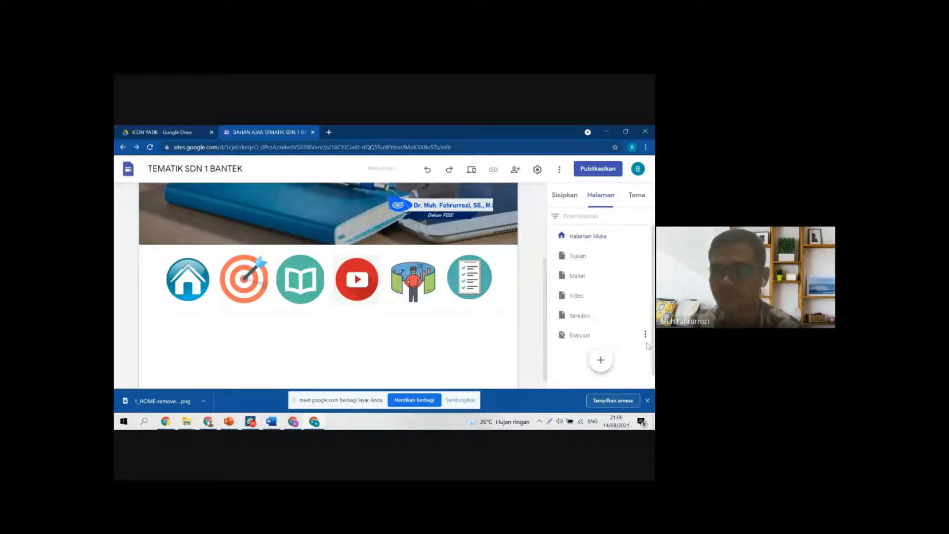
{"action": "left_click", "coordinate": [645, 333]}
{"action": "left_click", "coordinate": [583, 363]}
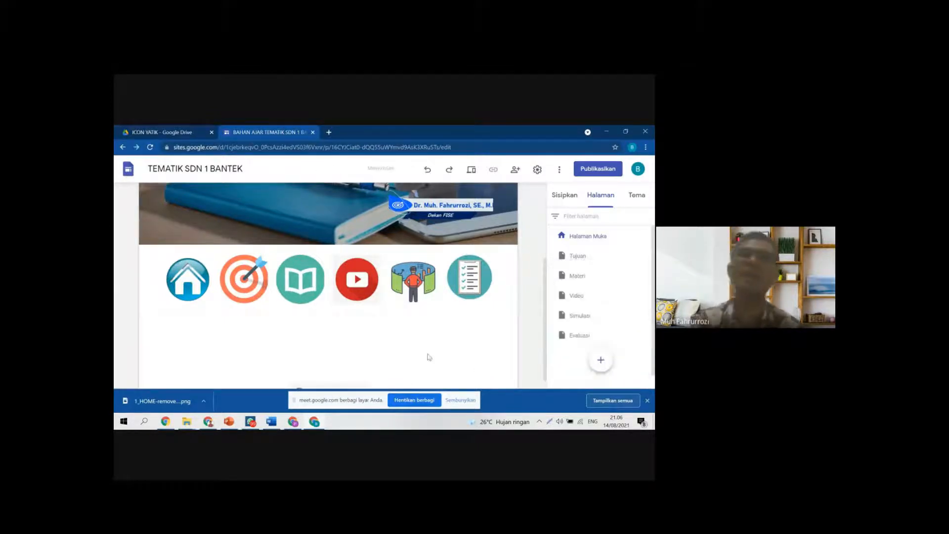
{"action": "scroll", "coordinate": [244, 321], "scroll_direction": "up", "scroll_amount": 1}
{"action": "left_click", "coordinate": [187, 326]}
{"action": "scroll", "coordinate": [188, 325], "scroll_direction": "up", "scroll_amount": 2}
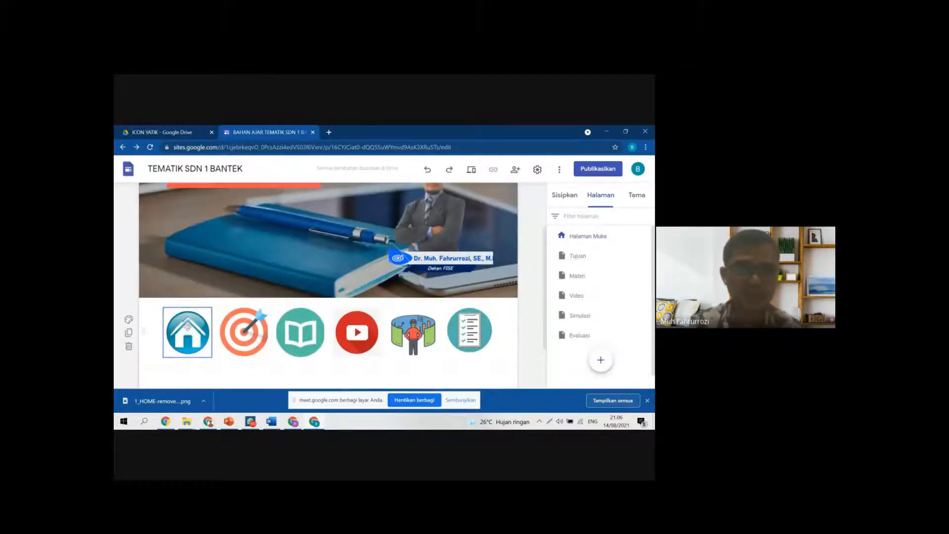
{"action": "scroll", "coordinate": [256, 312], "scroll_direction": "down", "scroll_amount": 3}
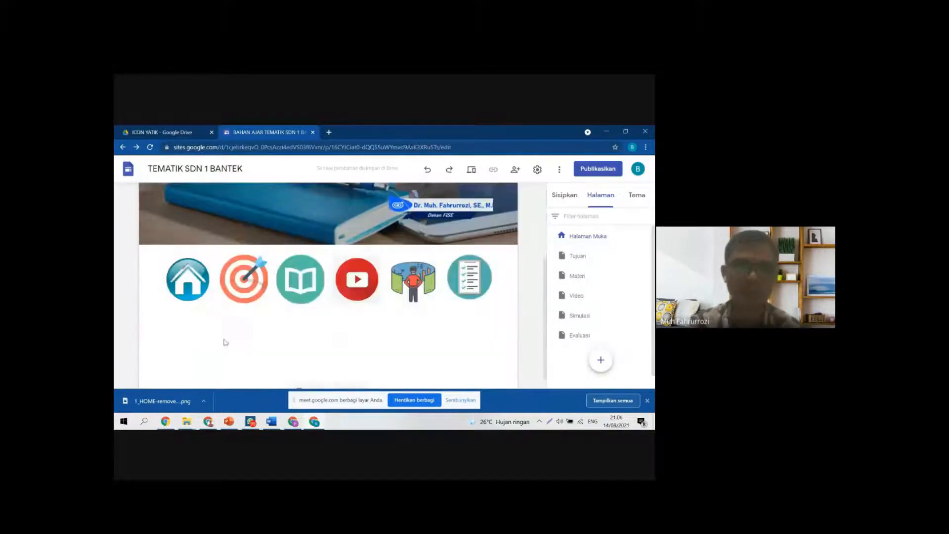
Step: Insert a text box below the house icon and enter HOME as its label
{"action": "right_click", "coordinate": [187, 311]}
{"action": "left_click", "coordinate": [186, 310]}
{"action": "double_click", "coordinate": [186, 310]}
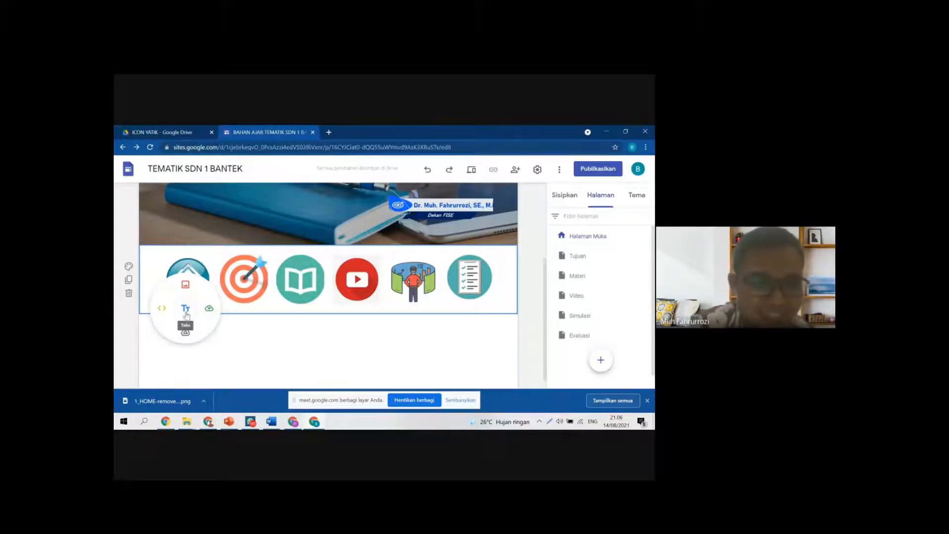
{"action": "left_click", "coordinate": [186, 310]}
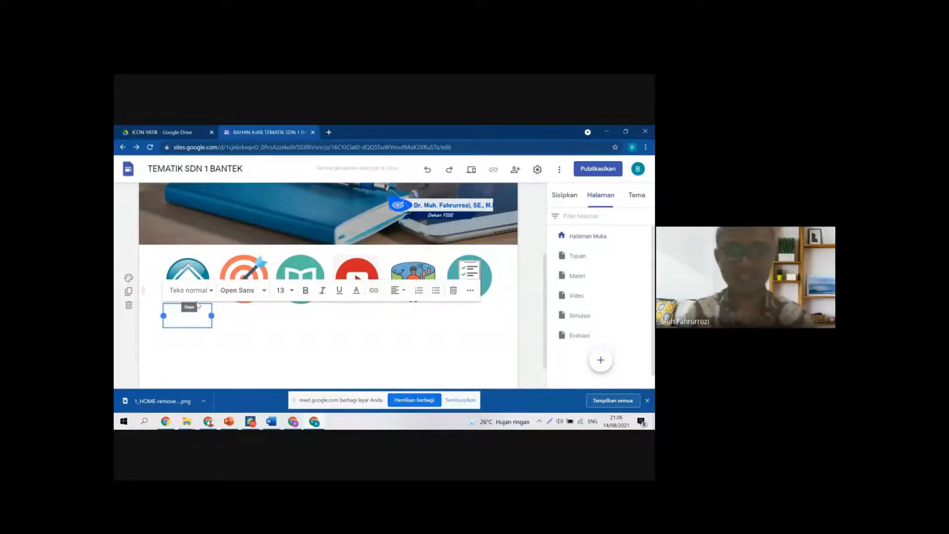
{"action": "type", "text": "HOME"}
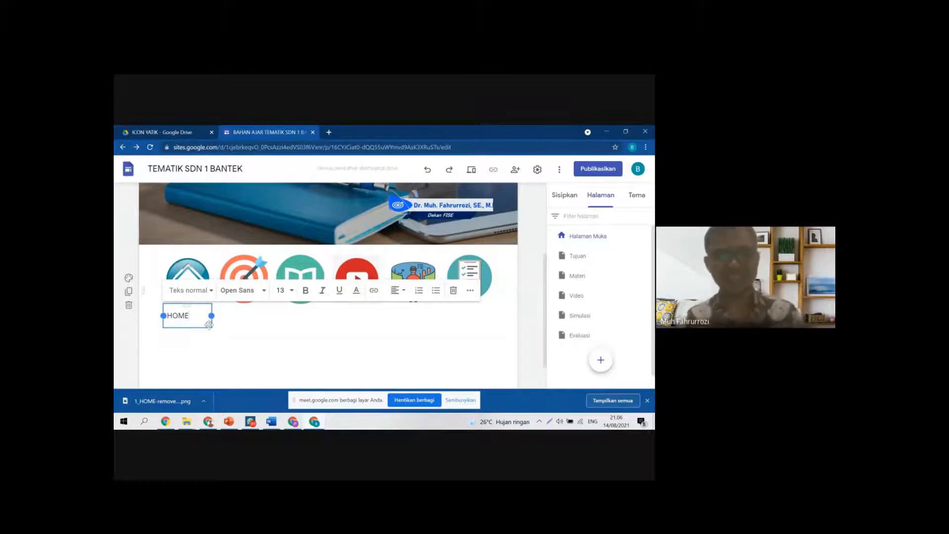
{"action": "left_click", "coordinate": [229, 354]}
Step: Make the HOME label bold and set its font size to 12
{"action": "left_click", "coordinate": [190, 321]}
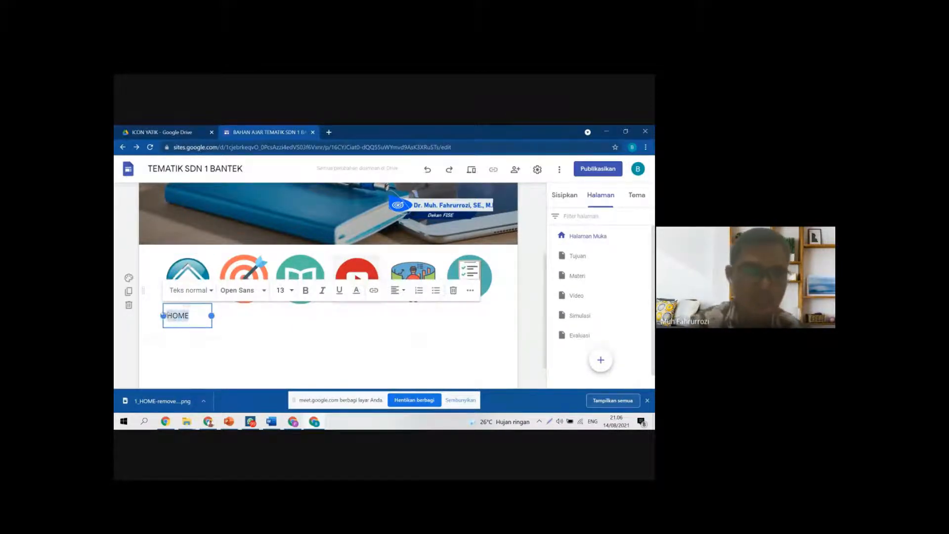
{"action": "key", "text": "ctrl+b"}
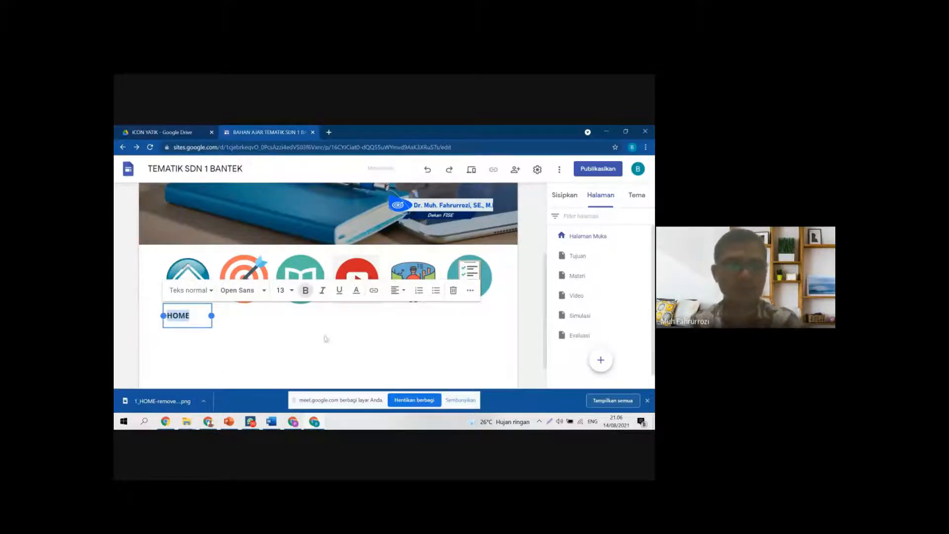
{"action": "left_click", "coordinate": [287, 290]}
{"action": "scroll", "coordinate": [294, 321], "scroll_direction": "down", "scroll_amount": 1}
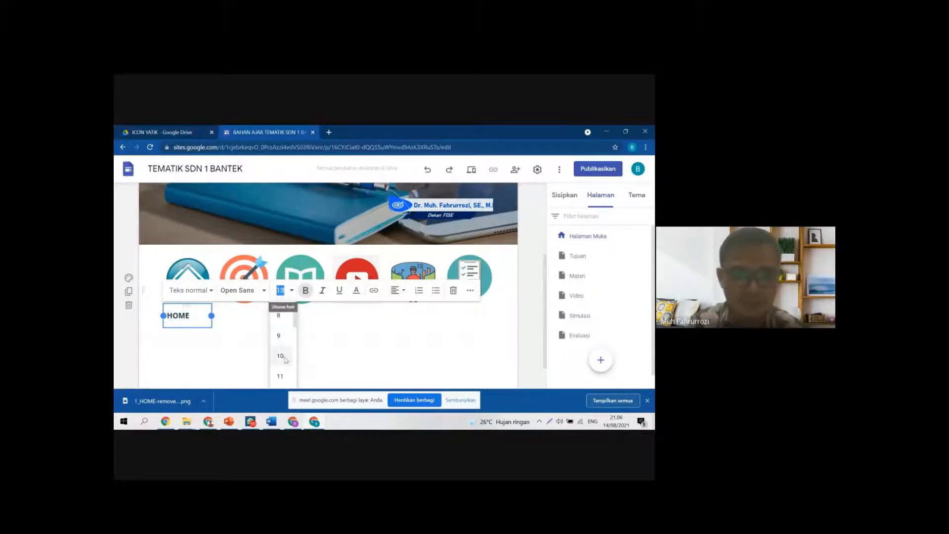
{"action": "left_click", "coordinate": [280, 359]}
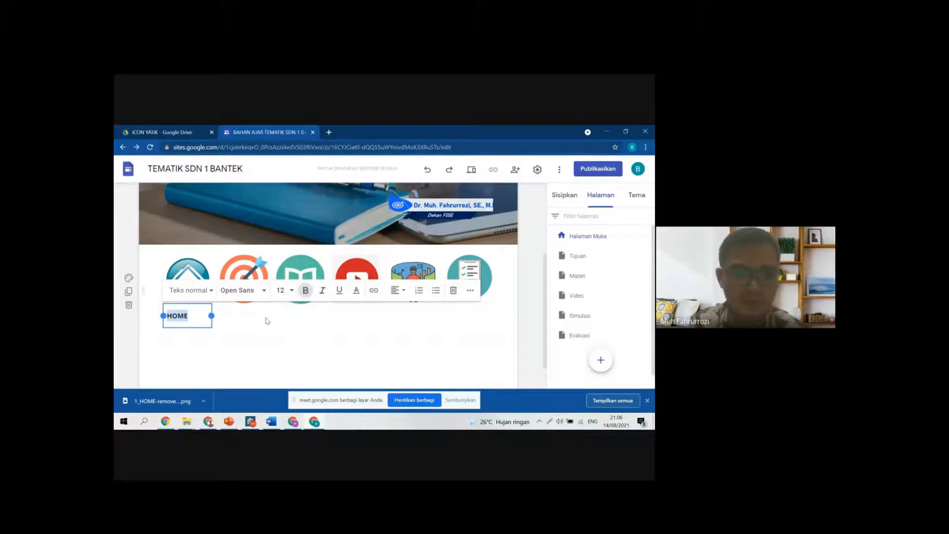
Step: Centre the HOME label horizontally in its text box below the house icon
{"action": "left_click", "coordinate": [266, 340]}
{"action": "left_click", "coordinate": [184, 317]}
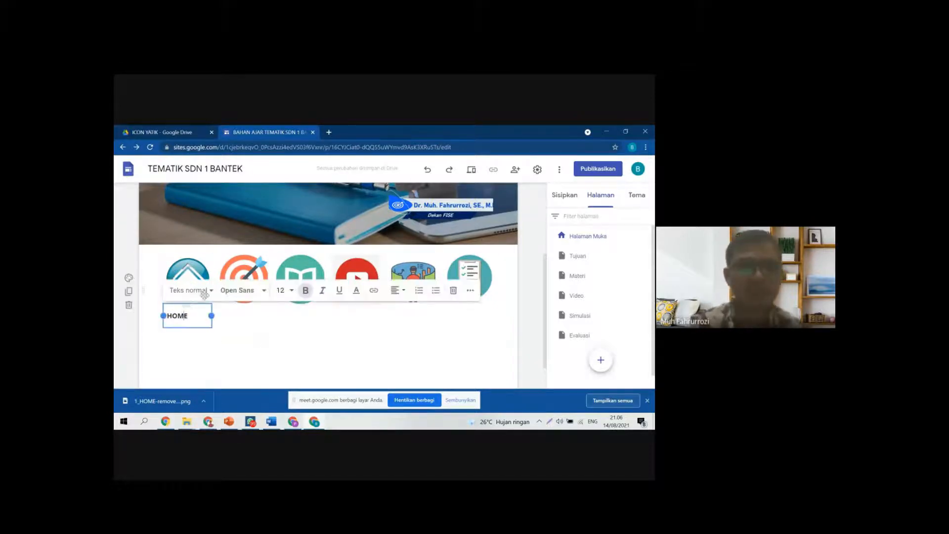
{"action": "left_click", "coordinate": [400, 291]}
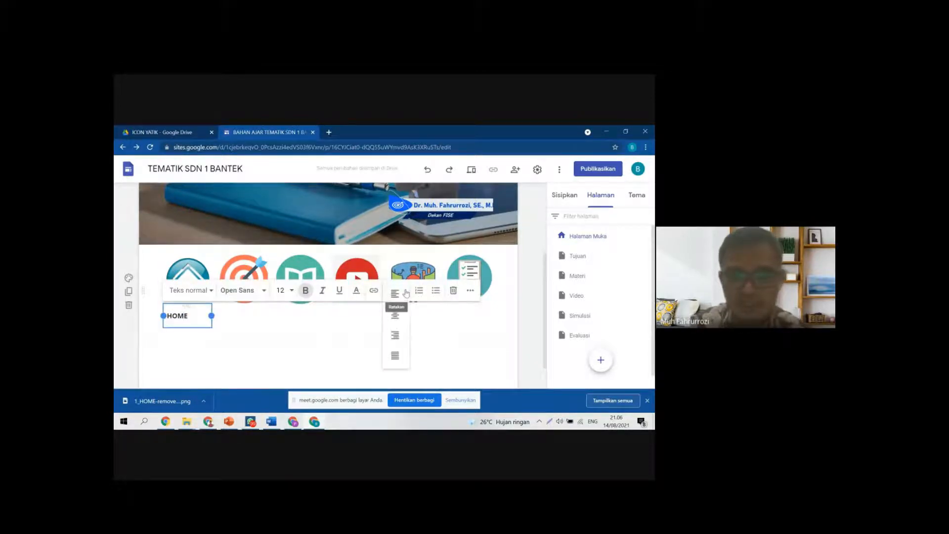
{"action": "left_click", "coordinate": [395, 314]}
{"action": "left_click", "coordinate": [268, 353]}
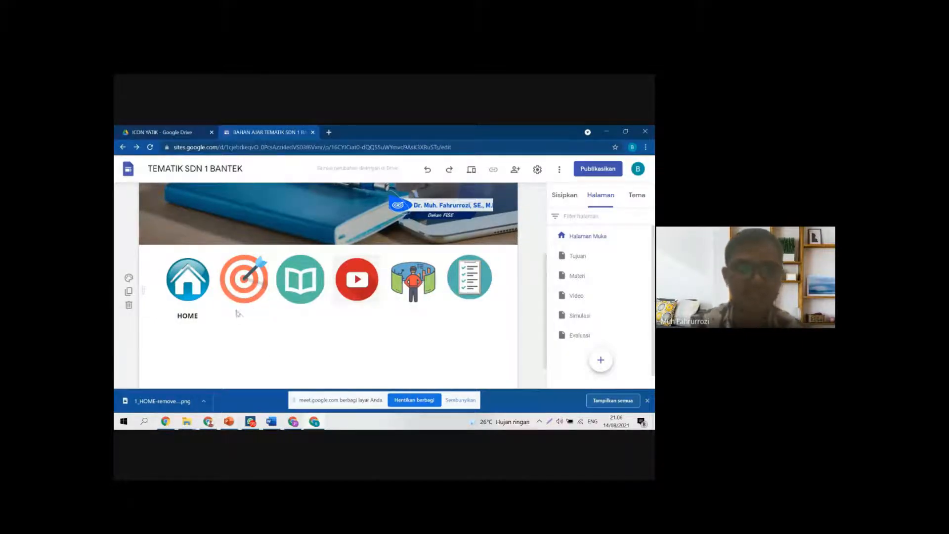
{"action": "scroll", "coordinate": [316, 318], "scroll_direction": "up", "scroll_amount": 3}
{"action": "scroll", "coordinate": [286, 326], "scroll_direction": "down", "scroll_amount": 3}
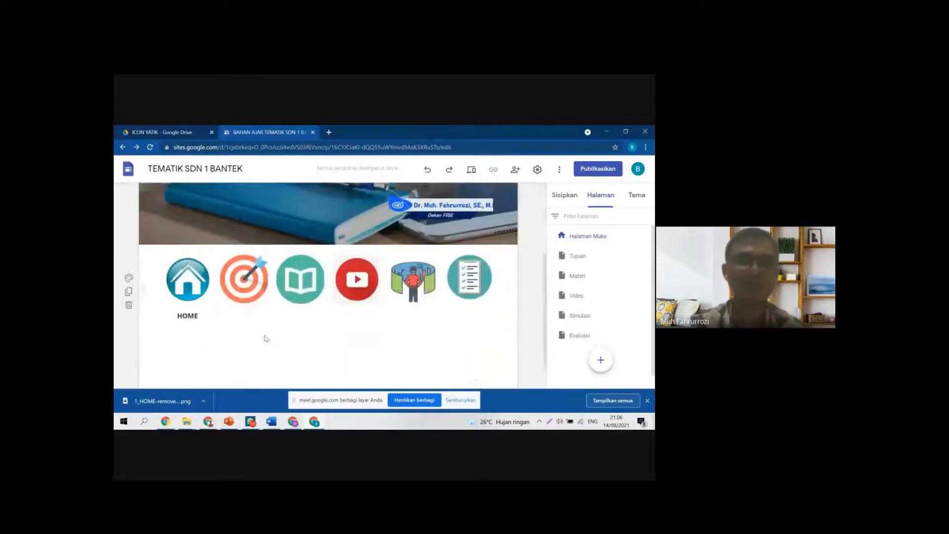
{"action": "left_click", "coordinate": [241, 298]}
{"action": "scroll", "coordinate": [356, 223], "scroll_direction": "up", "scroll_amount": 3}
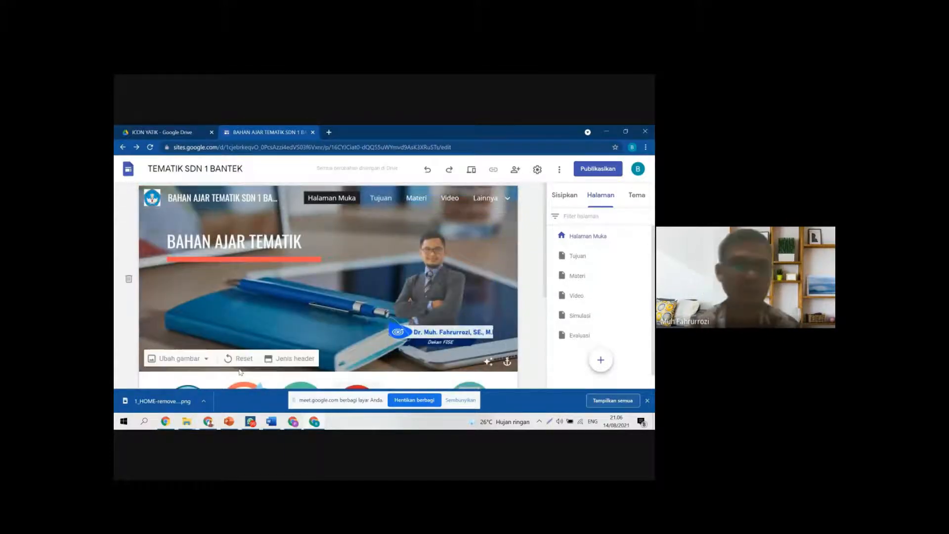
{"action": "scroll", "coordinate": [388, 212], "scroll_direction": "down", "scroll_amount": 3}
{"action": "scroll", "coordinate": [376, 232], "scroll_direction": "up", "scroll_amount": 3}
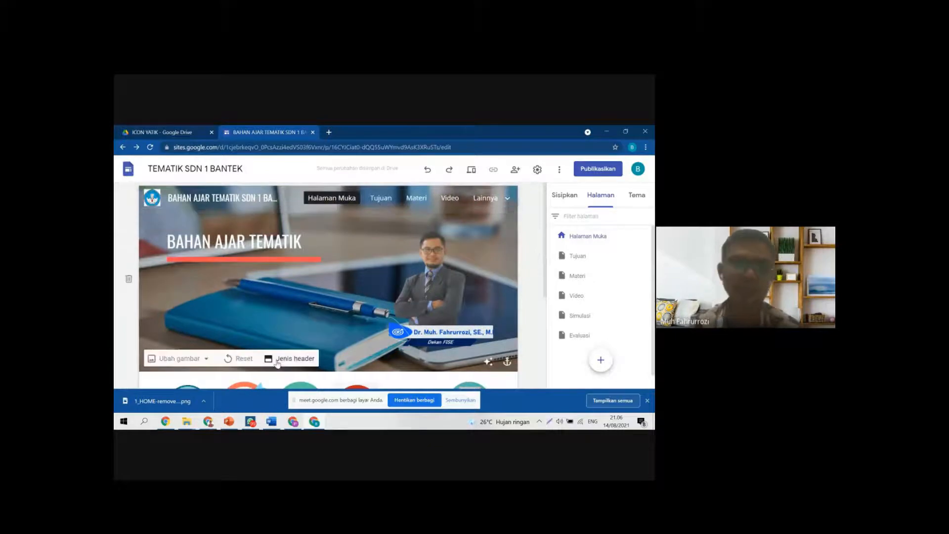
Step: Insert a text box below the target icon and enter TUJUAN as its label
{"action": "scroll", "coordinate": [267, 346], "scroll_direction": "down", "scroll_amount": 3}
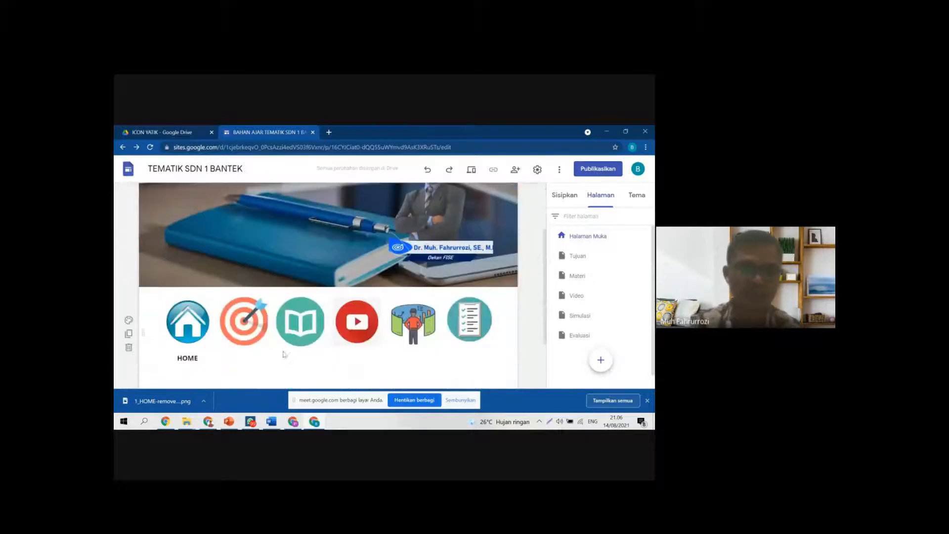
{"action": "double_click", "coordinate": [247, 363]}
{"action": "left_click", "coordinate": [244, 366]}
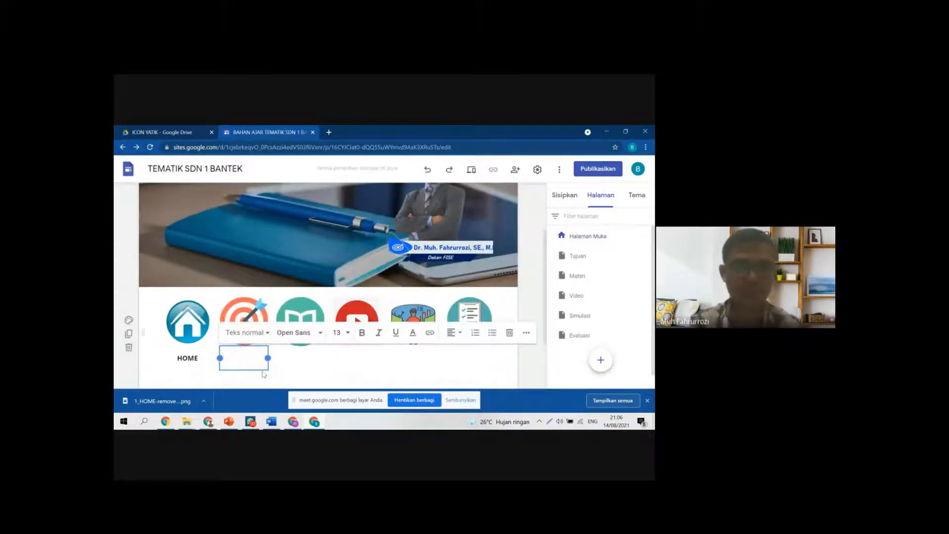
{"action": "type", "text": "TYJUAN"}
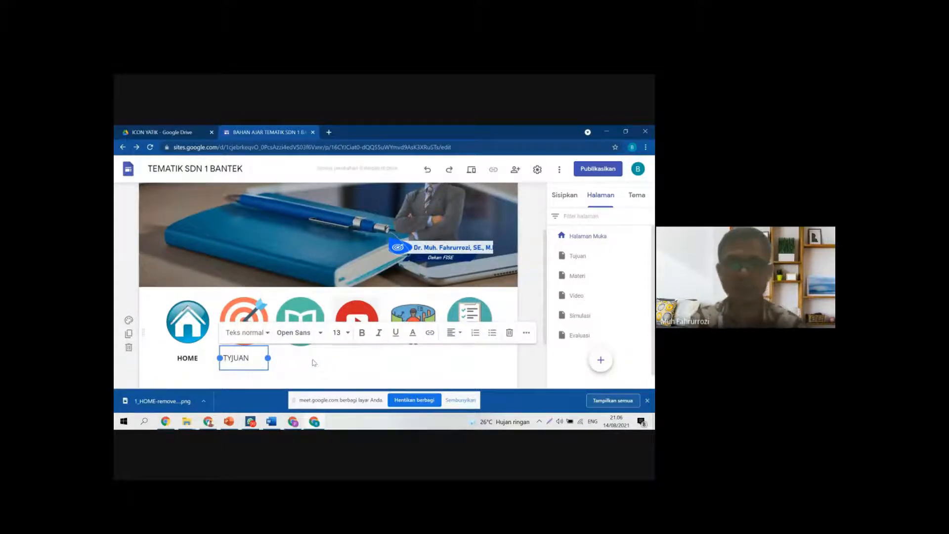
{"action": "key", "text": "BackSpace"}
{"action": "key", "text": "BackSpace"}
{"action": "key", "text": "BackSpace"}
{"action": "key", "text": "BackSpace"}
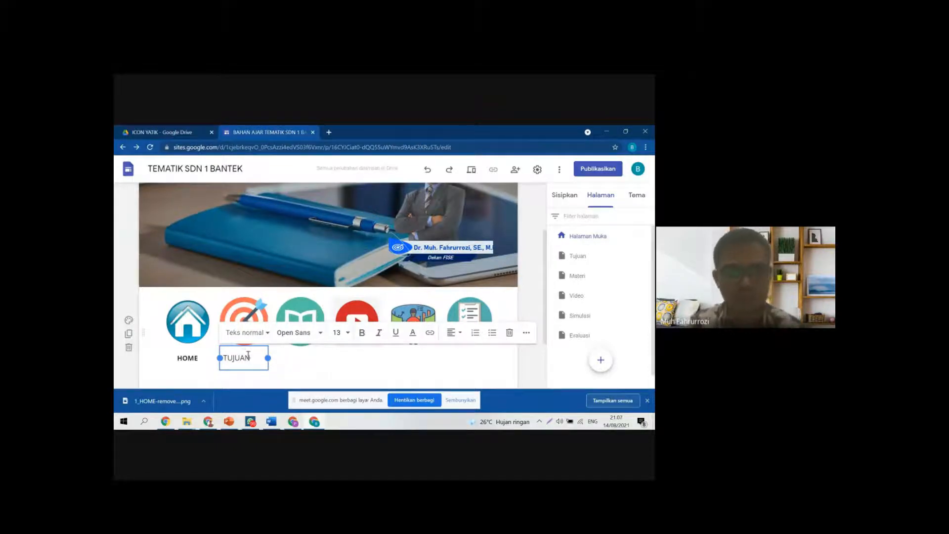
Step: Make the TUJUAN label bold and centre it in its text box
{"action": "key", "text": "ctrl+a"}
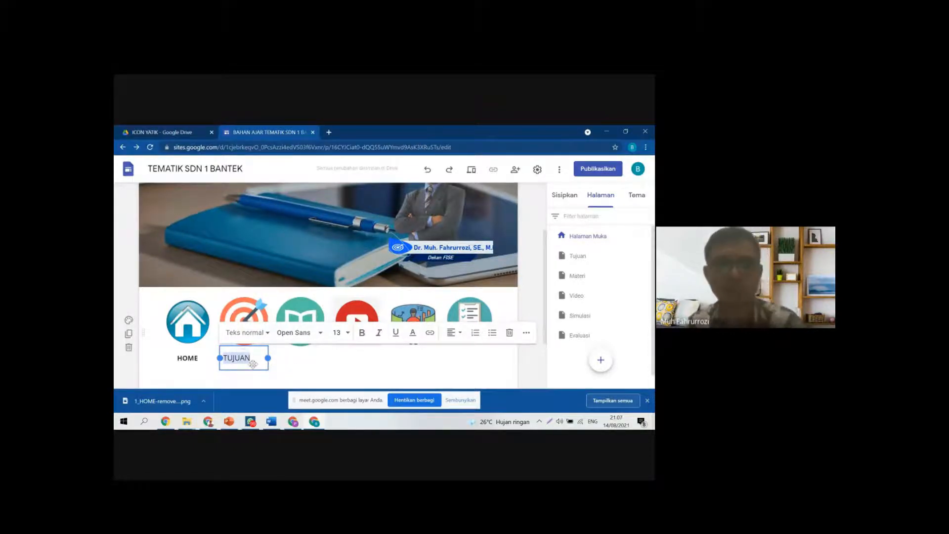
{"action": "left_click", "coordinate": [362, 333]}
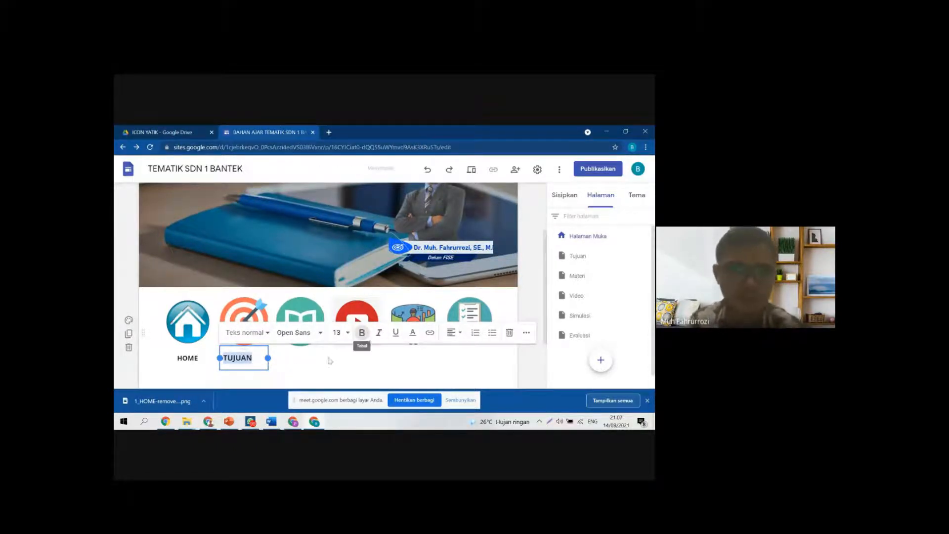
{"action": "left_click", "coordinate": [462, 334]}
{"action": "left_click", "coordinate": [452, 356]}
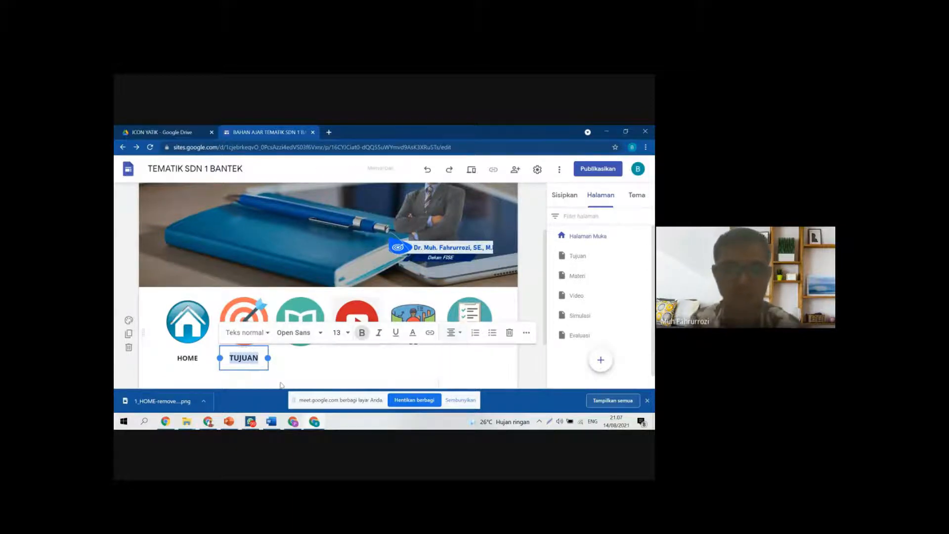
Step: Add a bold, centred text label reading MATERI below the open-book icon
{"action": "scroll", "coordinate": [325, 370], "scroll_direction": "down", "scroll_amount": 1}
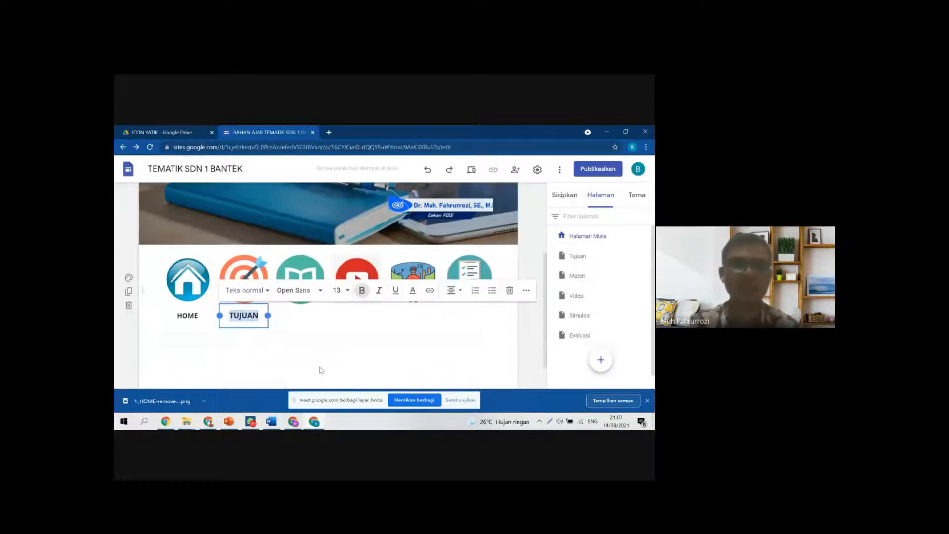
{"action": "left_click", "coordinate": [304, 321]}
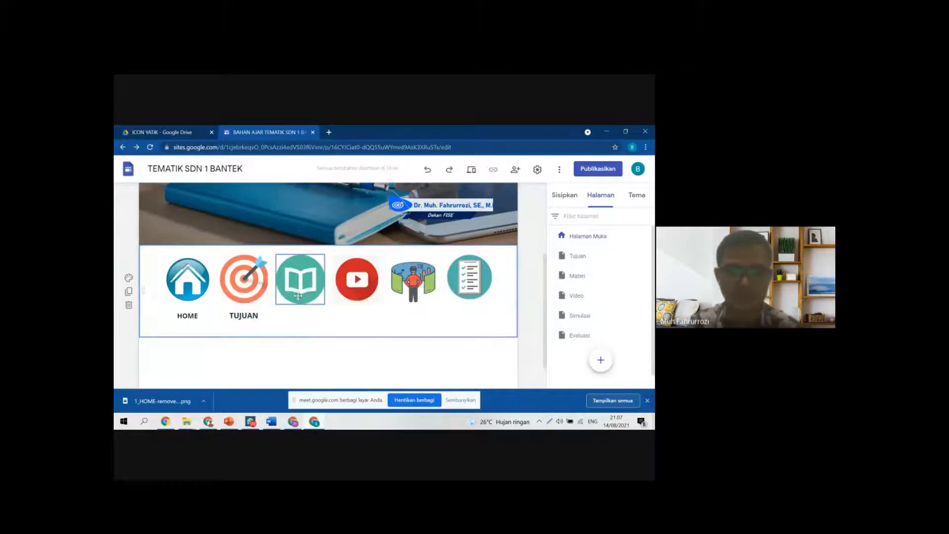
{"action": "left_click", "coordinate": [300, 318]}
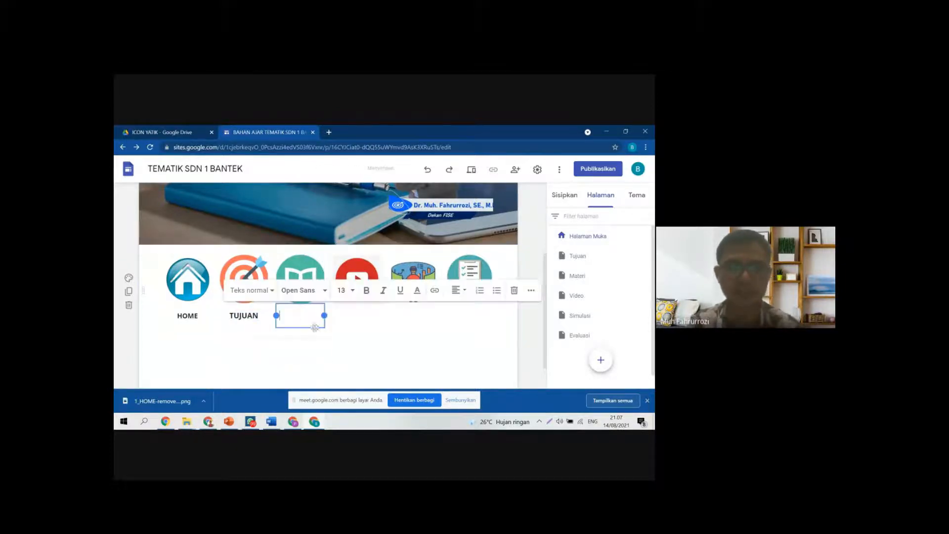
{"action": "type", "text": "MATERI"}
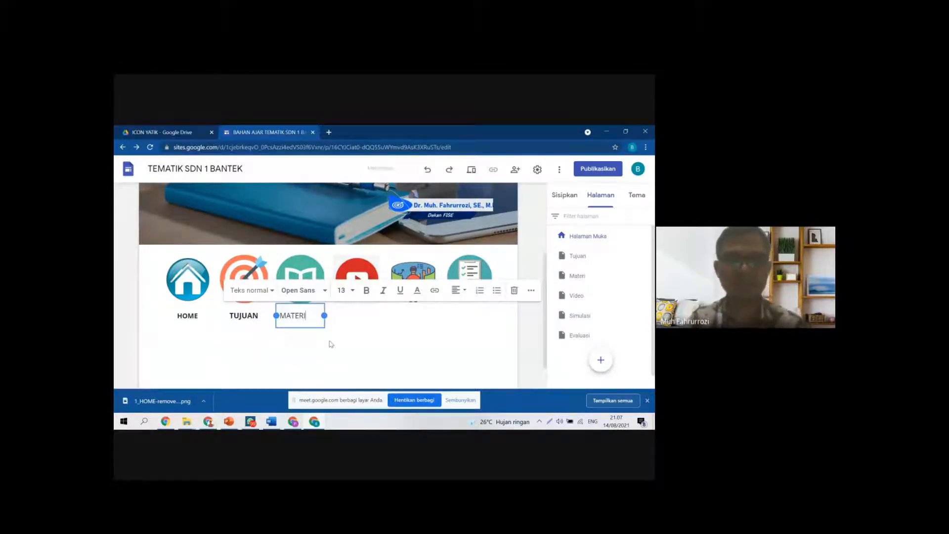
{"action": "key", "text": "ctrl+a"}
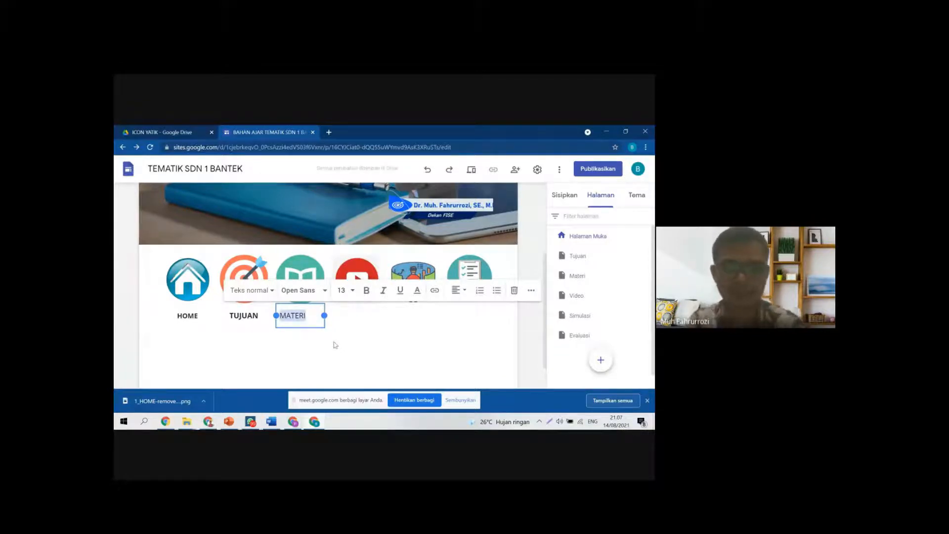
{"action": "key", "text": "ctrl+b"}
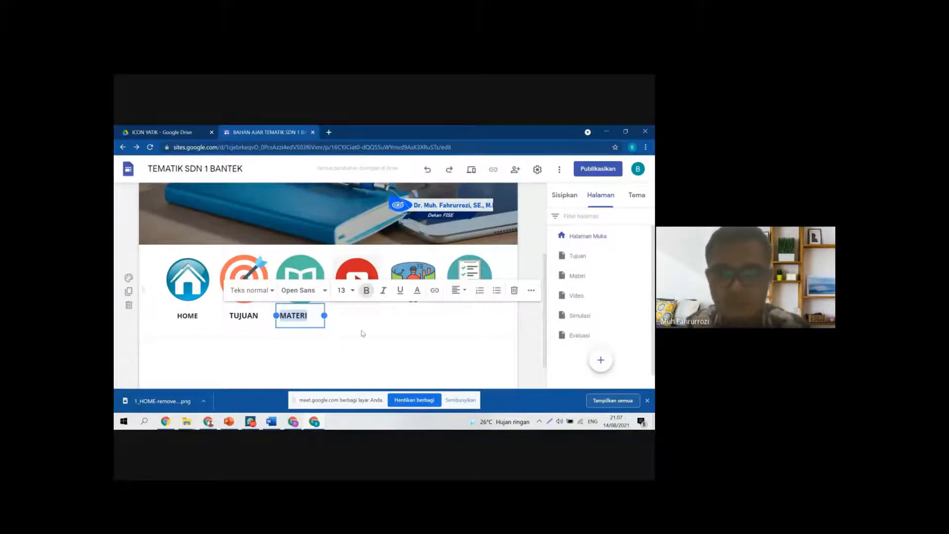
{"action": "left_click", "coordinate": [457, 290]}
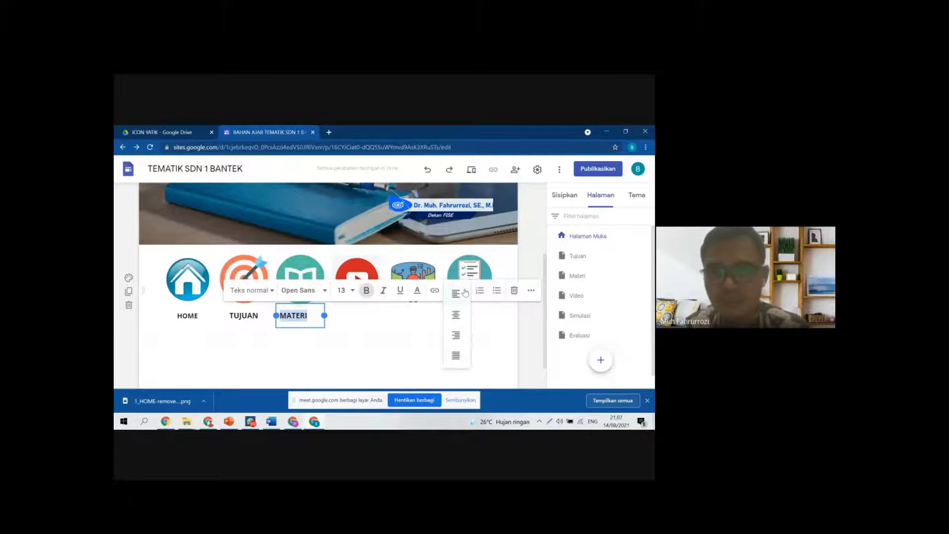
{"action": "left_click", "coordinate": [458, 315]}
{"action": "left_click", "coordinate": [356, 367]}
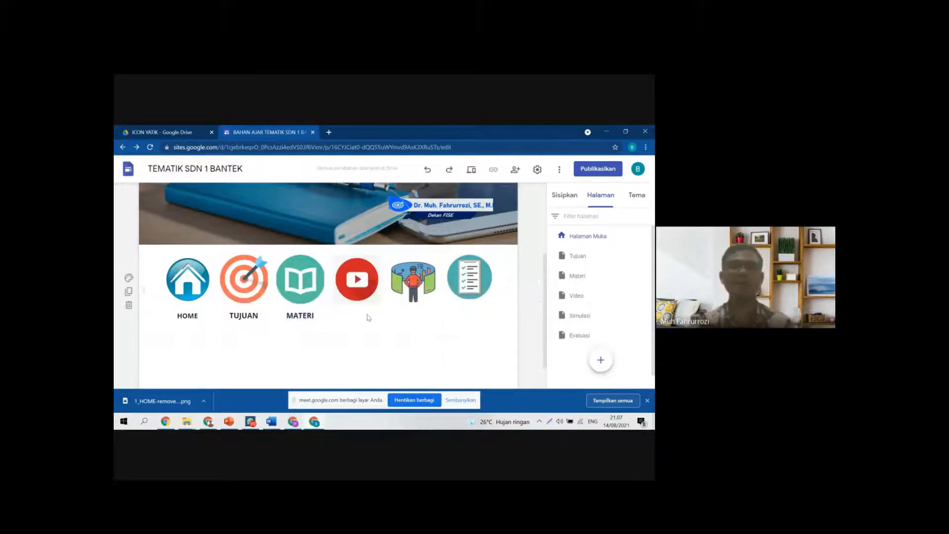
Step: Add a bold, centred text label reading VIDEO below the red play icon
{"action": "double_click", "coordinate": [361, 317]}
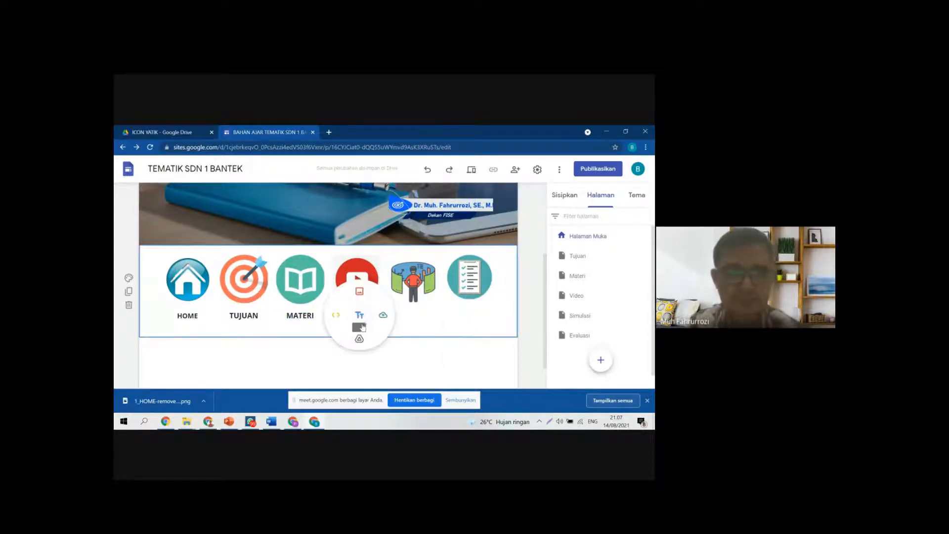
{"action": "left_click", "coordinate": [360, 315]}
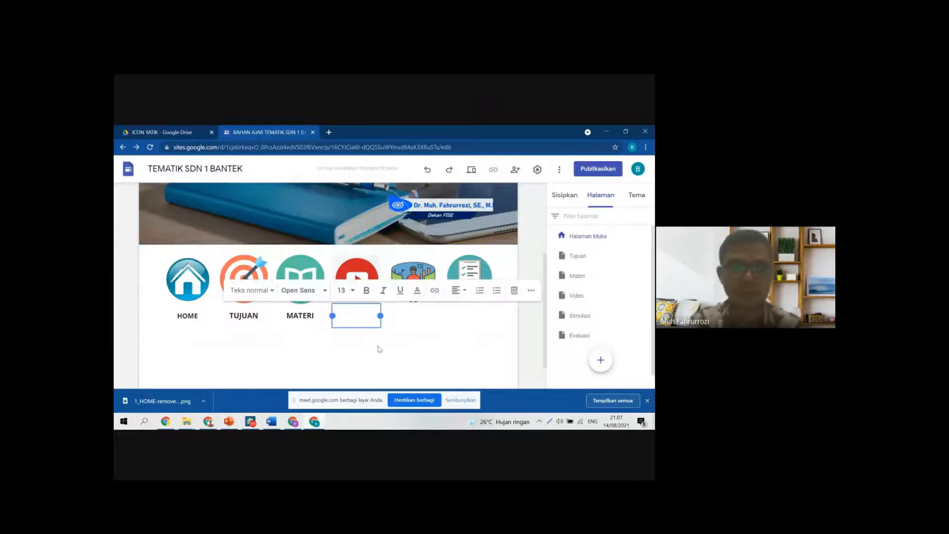
{"action": "type", "text": "VIDEO"}
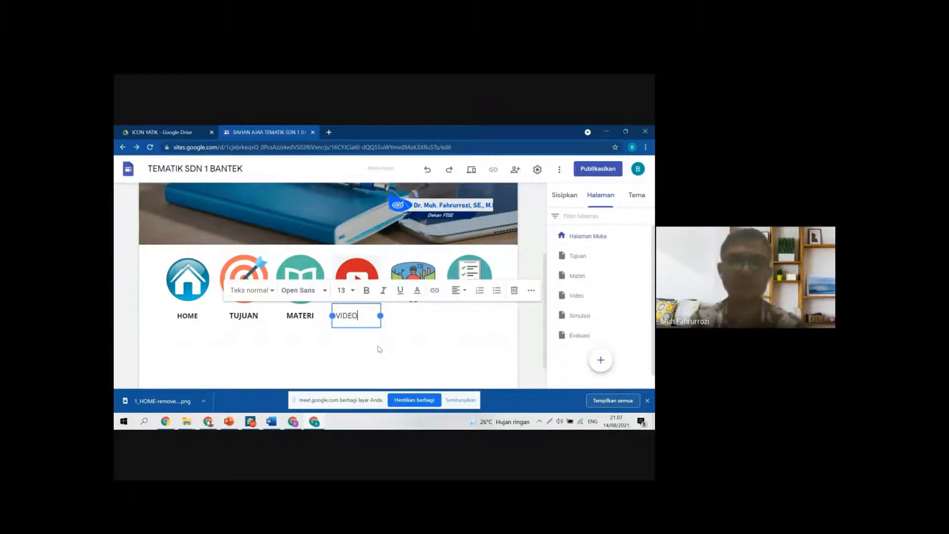
{"action": "key", "text": "ctrl+a"}
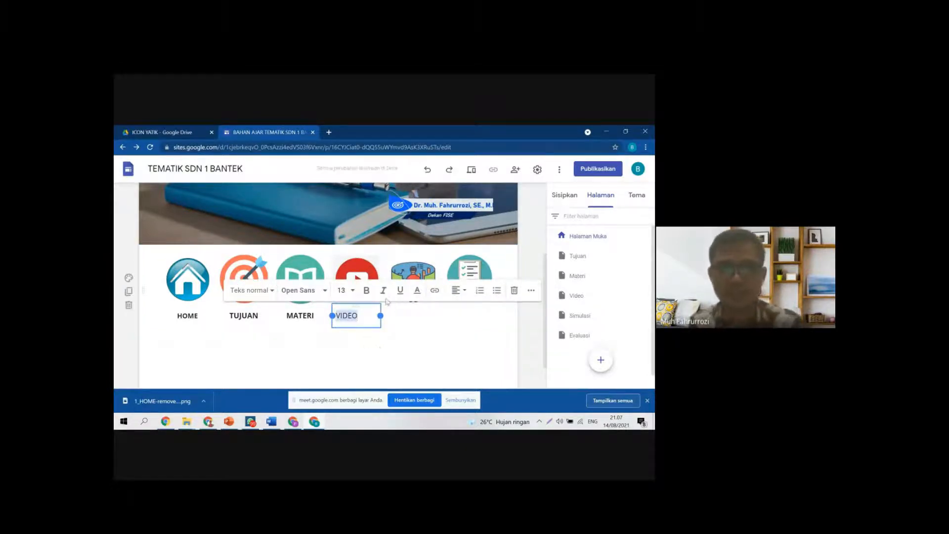
{"action": "key", "text": "ctrl+b"}
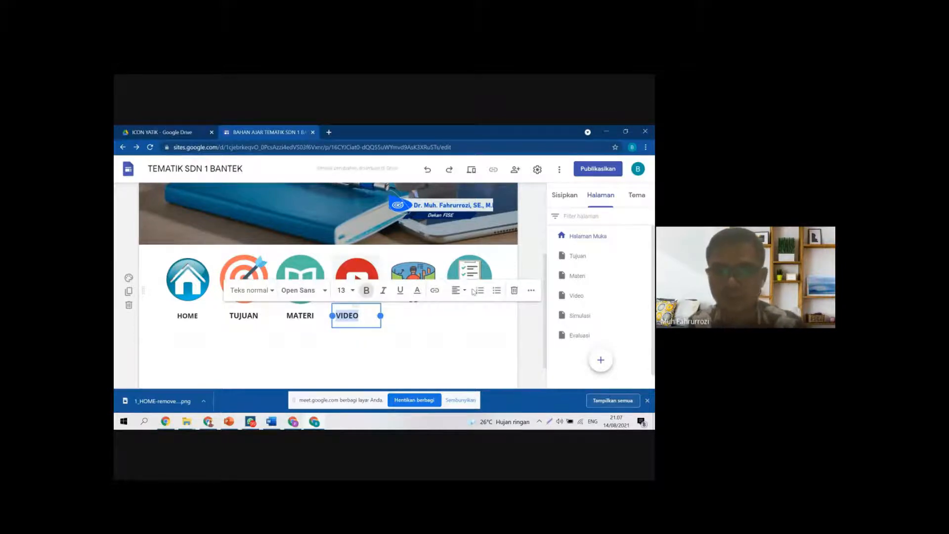
{"action": "left_click", "coordinate": [456, 290]}
{"action": "left_click", "coordinate": [460, 316]}
{"action": "left_click", "coordinate": [434, 356]}
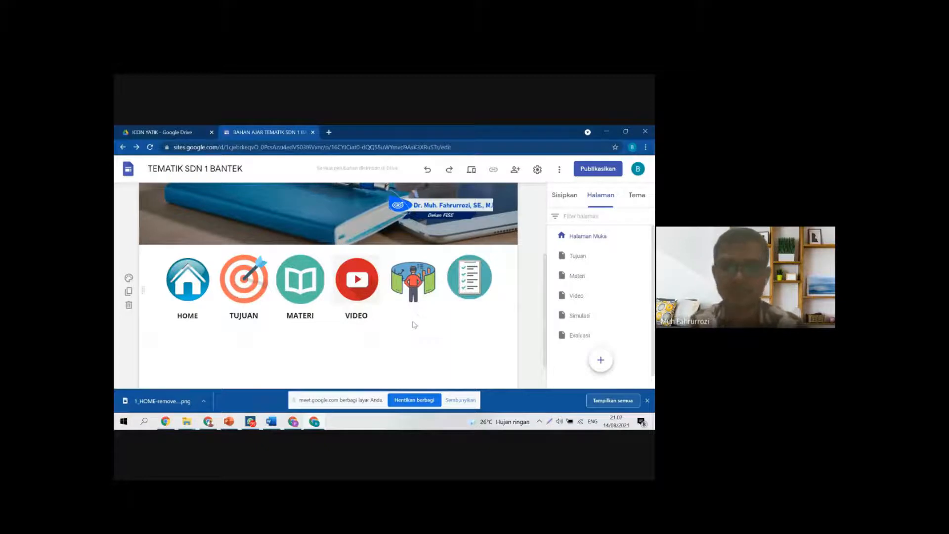
Step: Add a bold, centred text label reading SIMULASI at font size 12 below the simulation icon
{"action": "double_click", "coordinate": [415, 320]}
{"action": "left_click", "coordinate": [413, 302]}
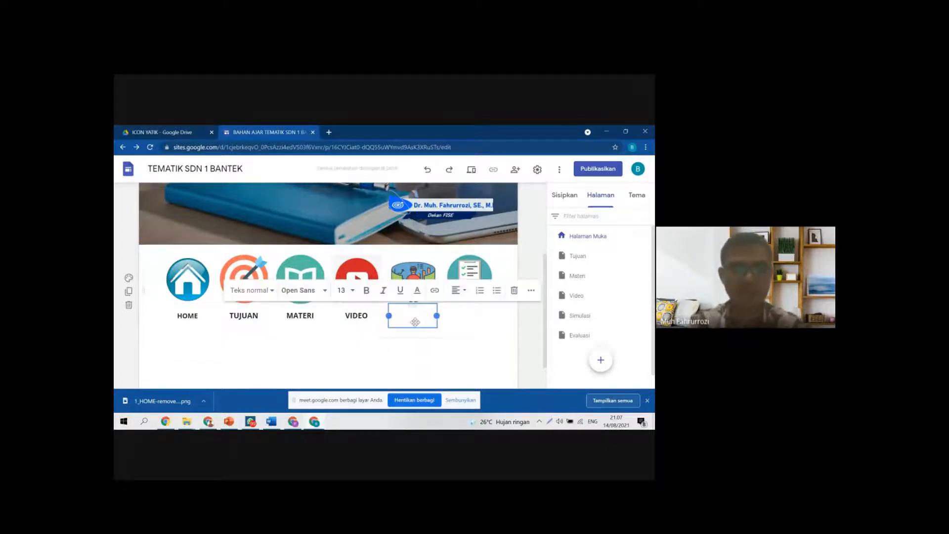
{"action": "type", "text": "SIMULASI"}
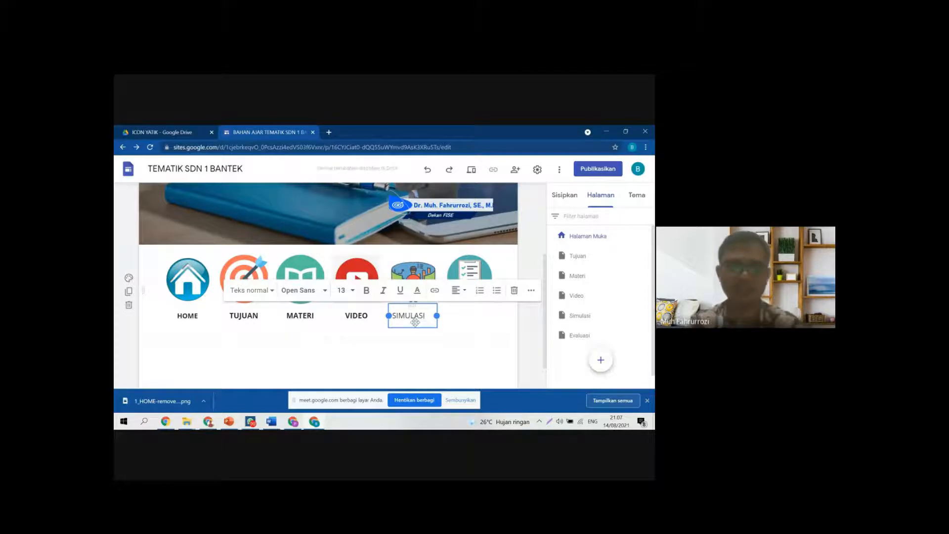
{"action": "double_click", "coordinate": [415, 322]}
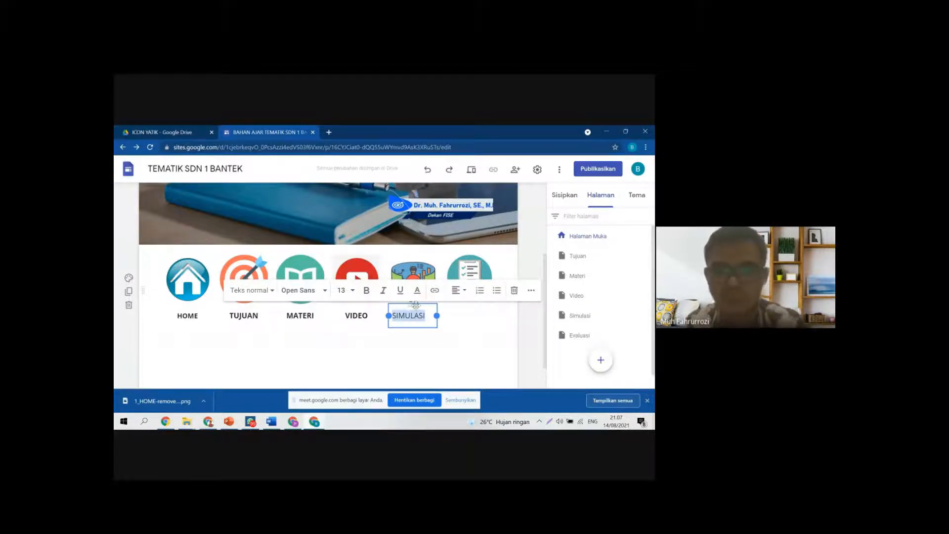
{"action": "left_click", "coordinate": [367, 290]}
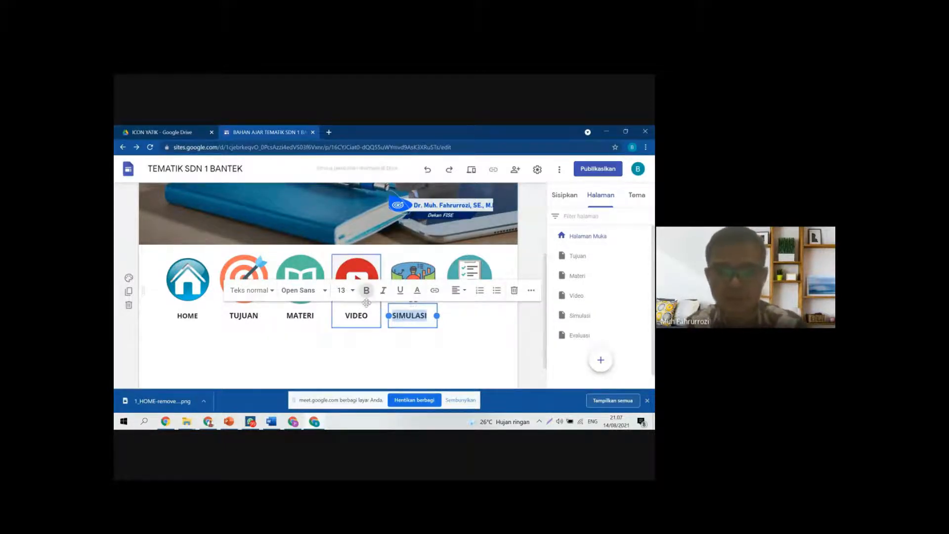
{"action": "left_click", "coordinate": [353, 291]}
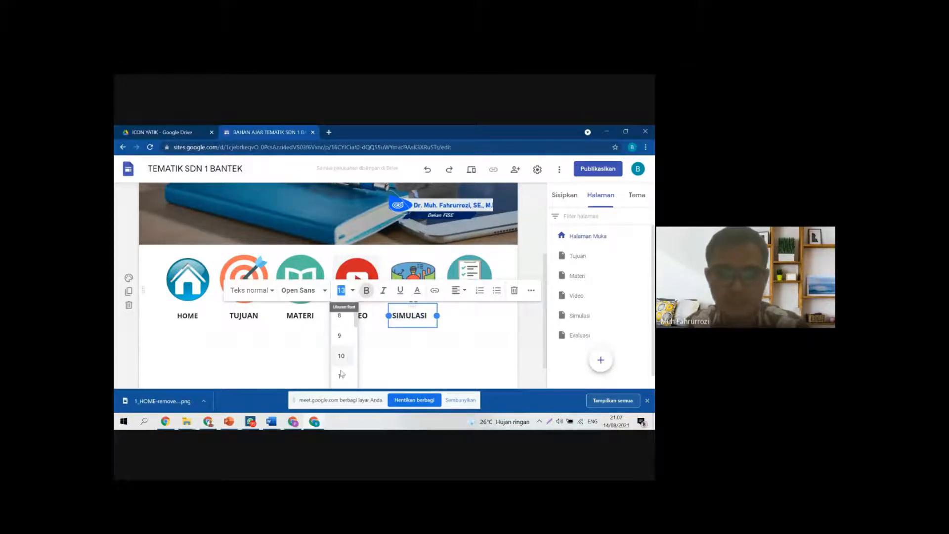
{"action": "left_click", "coordinate": [341, 356]}
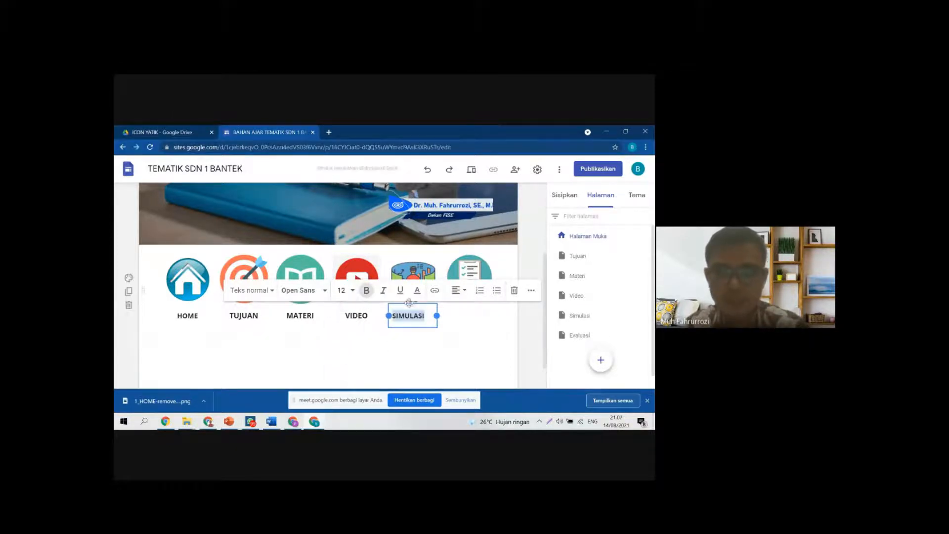
{"action": "left_click", "coordinate": [464, 292]}
{"action": "left_click", "coordinate": [463, 317]}
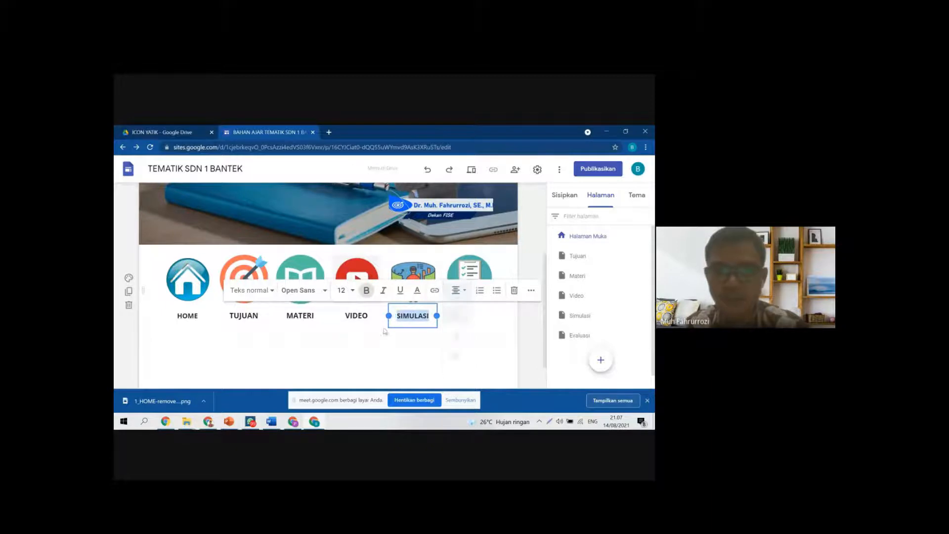
Step: Set the font size of the VIDEO, MATERI and TUJUAN labels to 12
{"action": "left_click", "coordinate": [360, 319]}
{"action": "left_click_drag", "start_coordinate": [345, 319], "coordinate": [374, 321]}
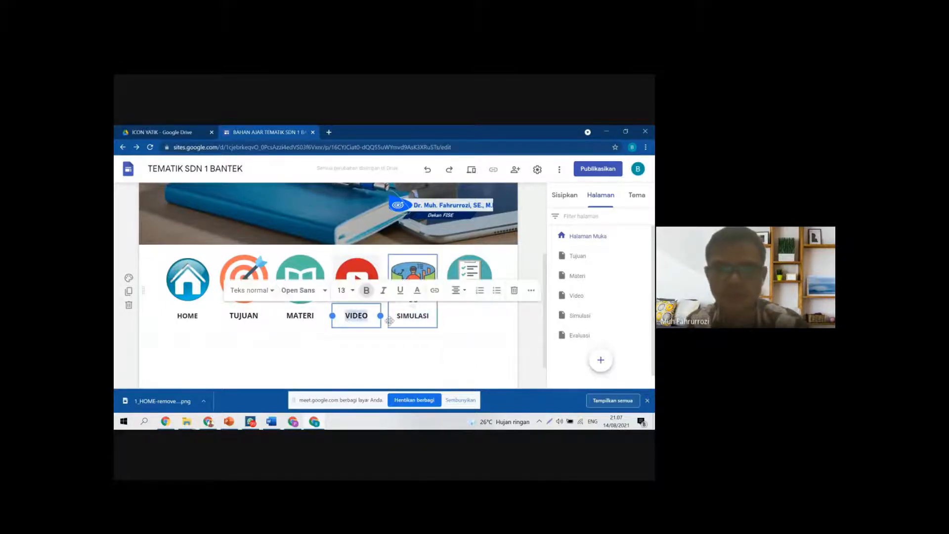
{"action": "left_click", "coordinate": [341, 290]}
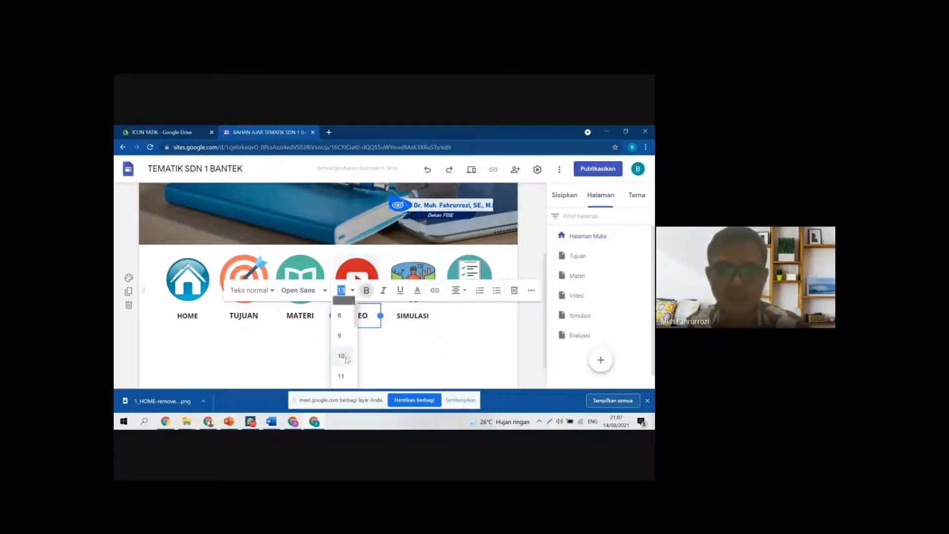
{"action": "left_click", "coordinate": [341, 384]}
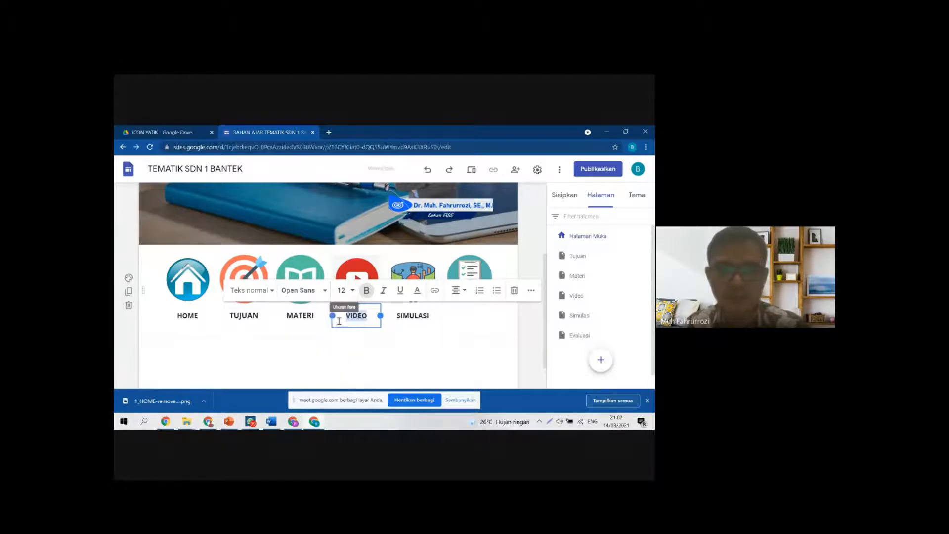
{"action": "left_click", "coordinate": [305, 317]}
{"action": "double_click", "coordinate": [304, 321]}
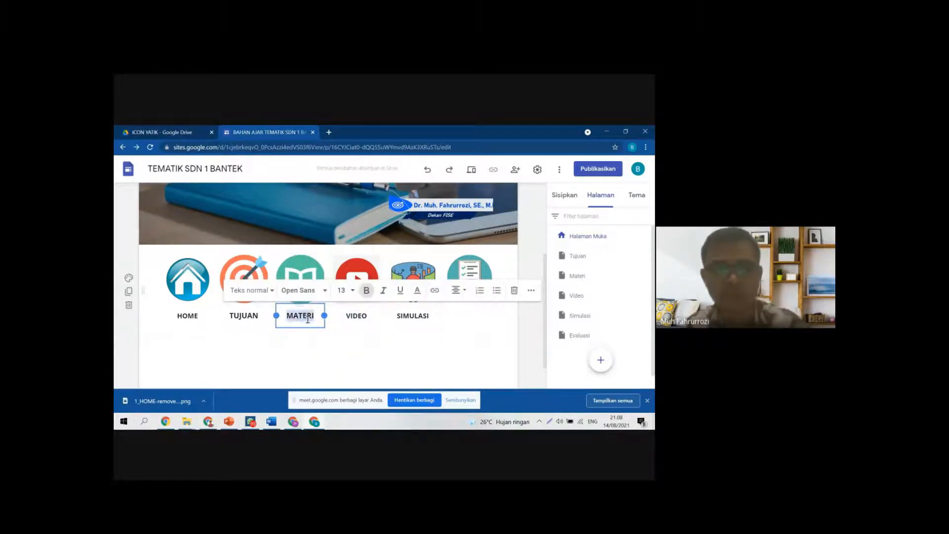
{"action": "left_click", "coordinate": [352, 292]}
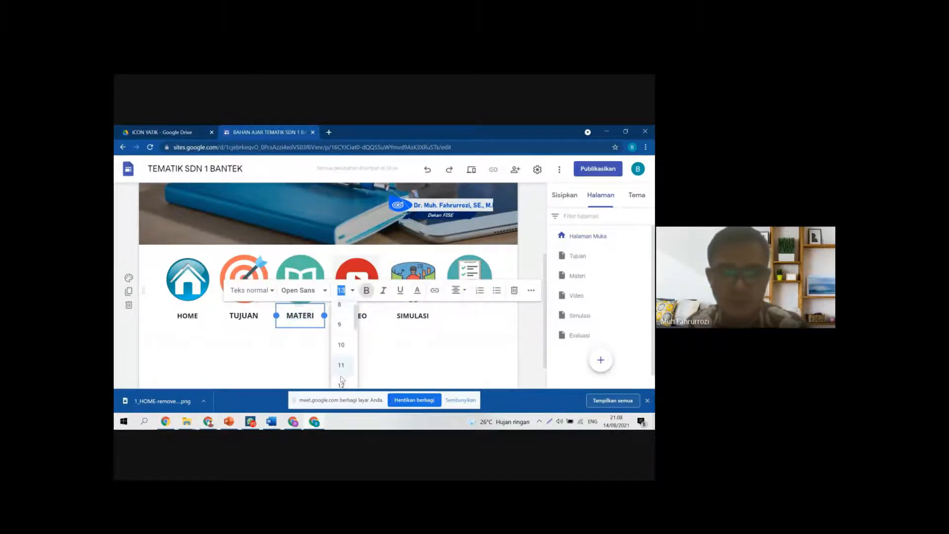
{"action": "left_click", "coordinate": [343, 368]}
{"action": "left_click", "coordinate": [246, 317]}
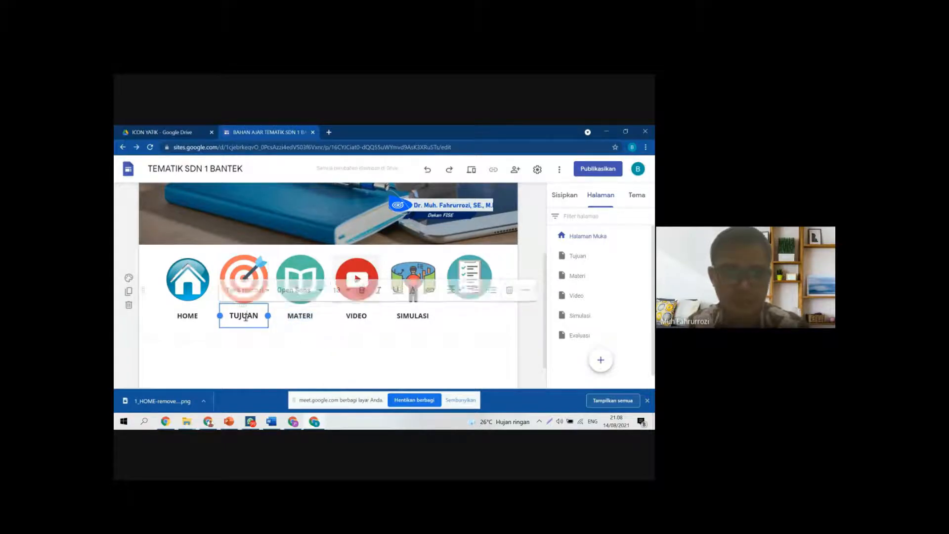
{"action": "double_click", "coordinate": [246, 317]}
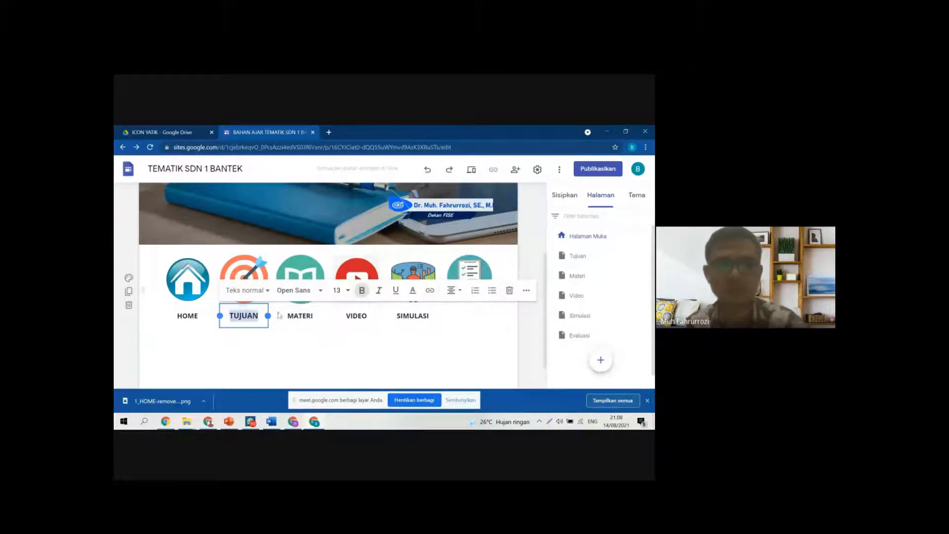
{"action": "left_click", "coordinate": [347, 293]}
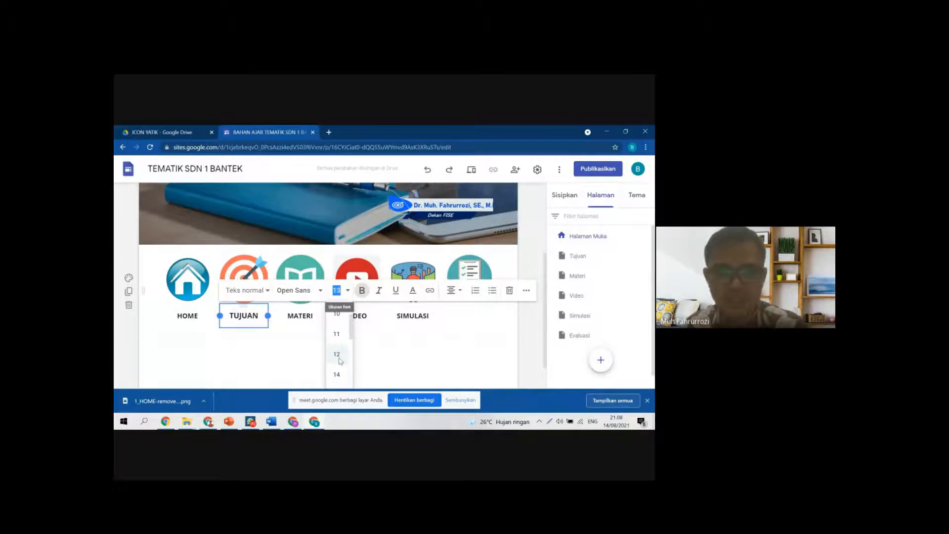
{"action": "left_click", "coordinate": [338, 355]}
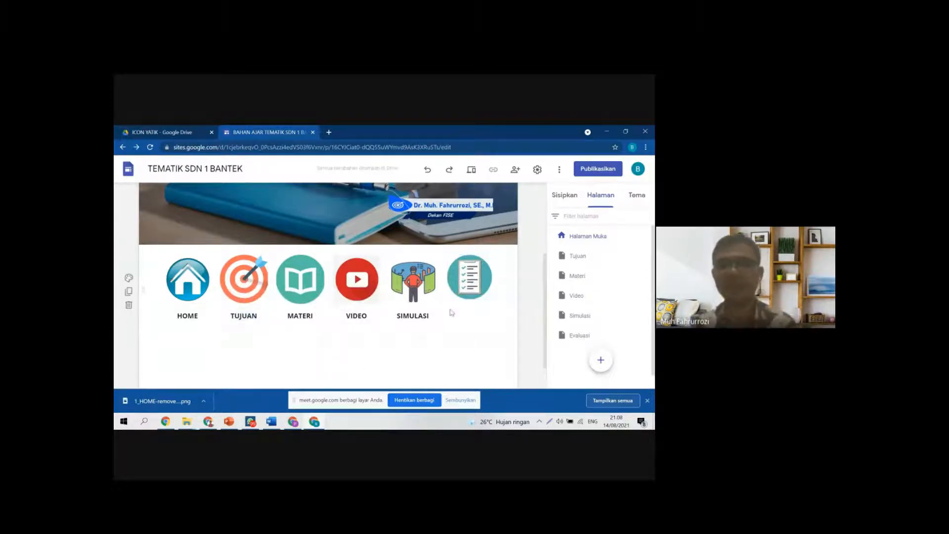
Step: Add a bold, centred text label reading EVALUASI at font size 12 below the checklist icon
{"action": "double_click", "coordinate": [467, 319]}
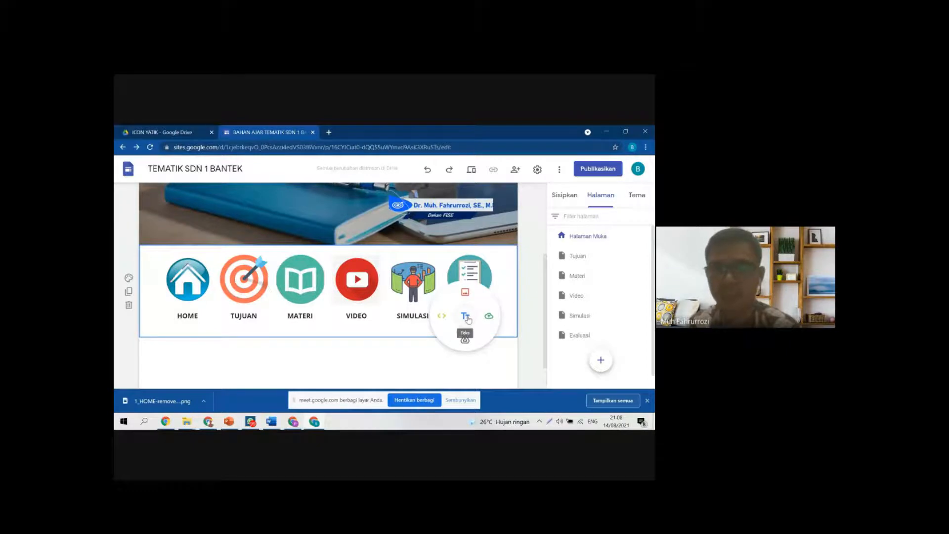
{"action": "left_click", "coordinate": [463, 319]}
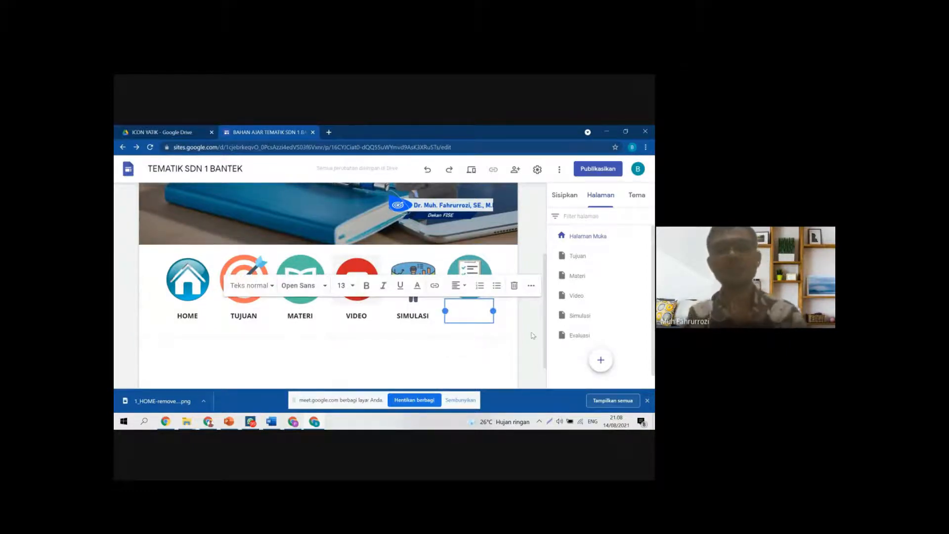
{"action": "type", "text": "EVALUASI"}
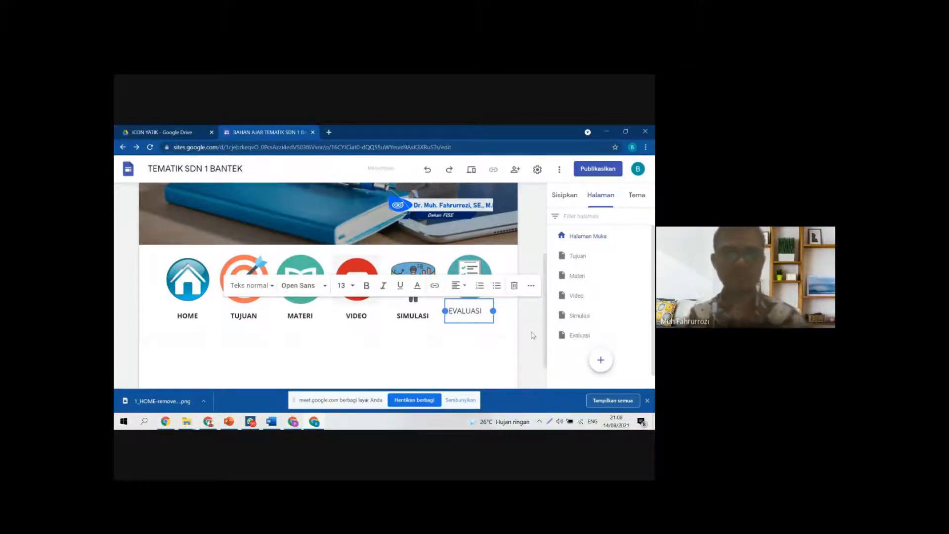
{"action": "double_click", "coordinate": [488, 309]}
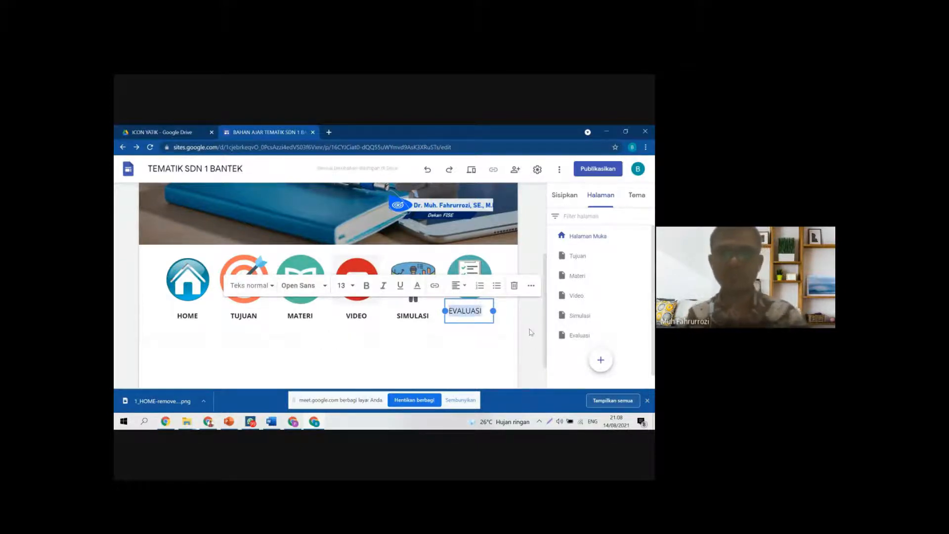
{"action": "left_click", "coordinate": [367, 286]}
{"action": "left_click", "coordinate": [353, 289]}
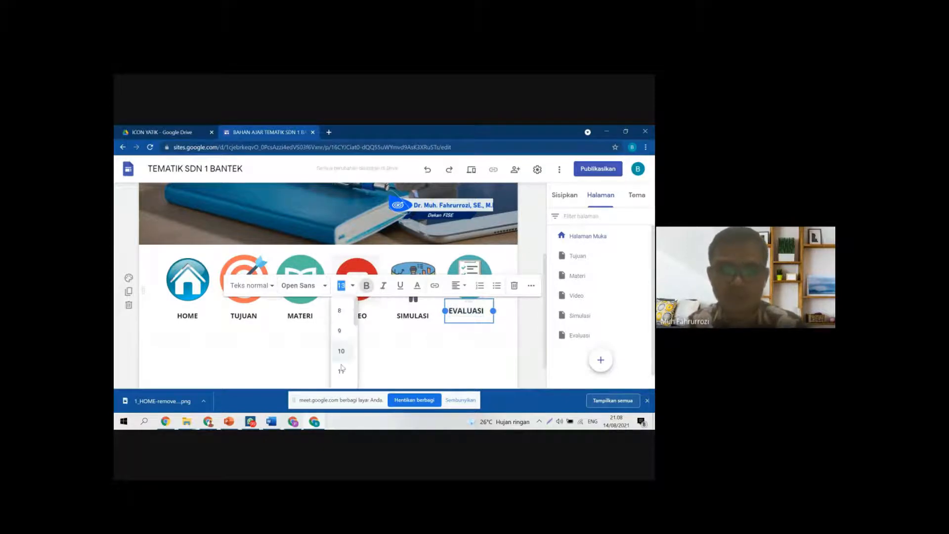
{"action": "left_click", "coordinate": [342, 373]}
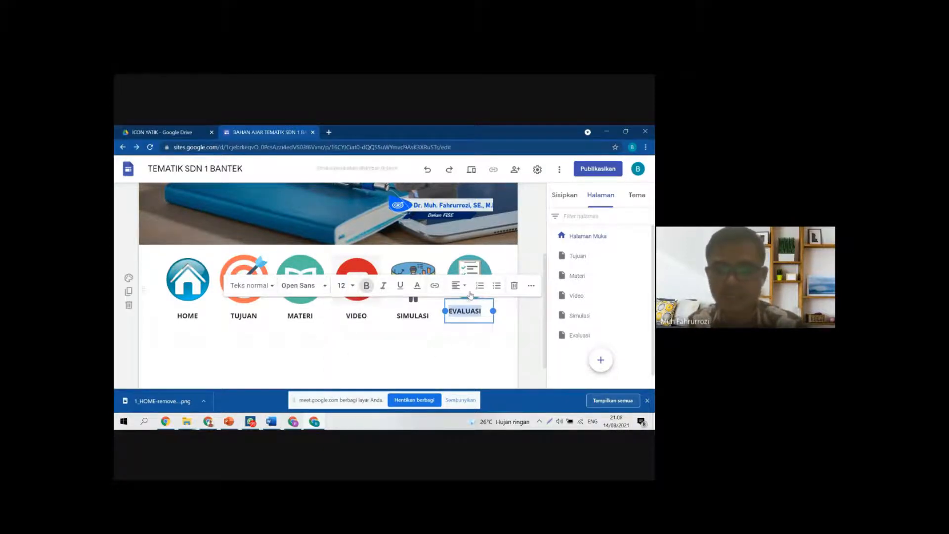
{"action": "left_click", "coordinate": [458, 286]}
{"action": "left_click", "coordinate": [456, 312]}
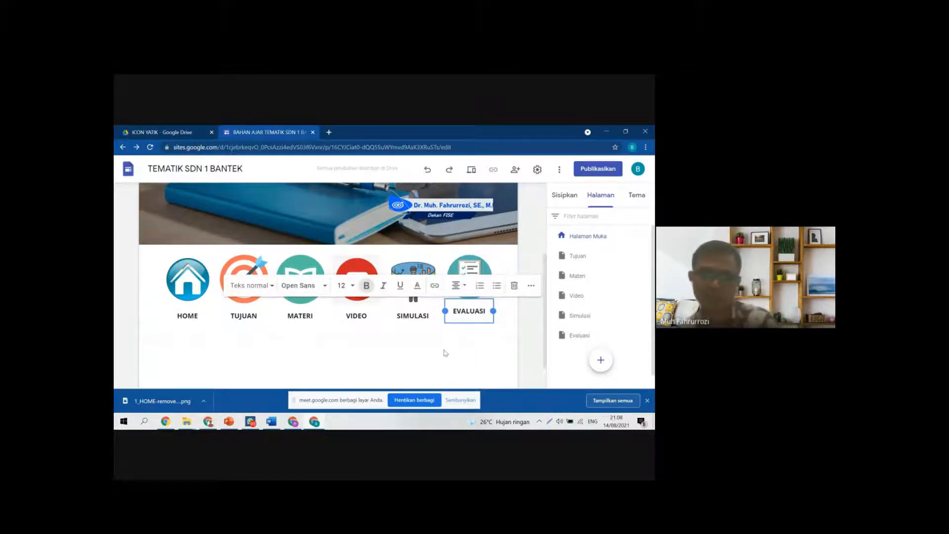
{"action": "left_click", "coordinate": [509, 356]}
Step: Try to line up the EVALUASI label with the other icon labels by moving the label or its group
{"action": "left_click", "coordinate": [490, 310]}
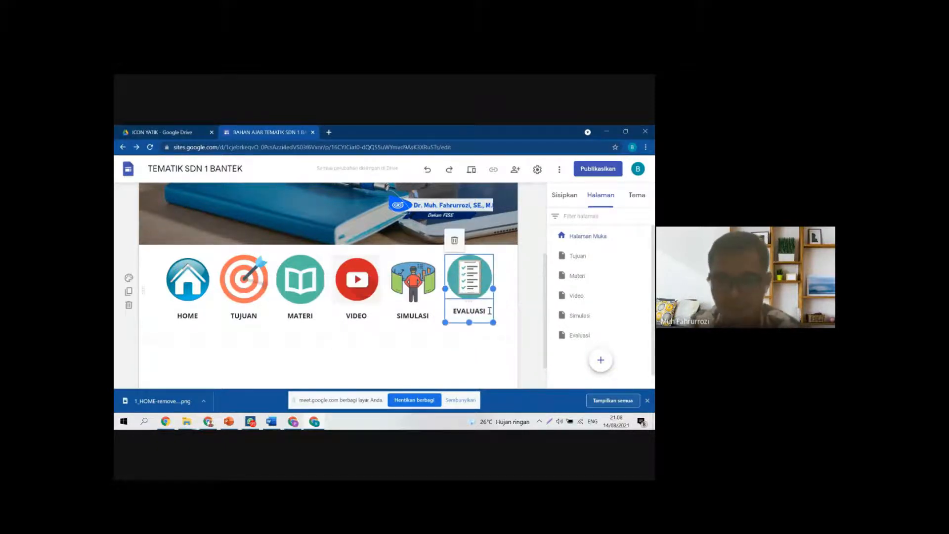
{"action": "mouse_move", "coordinate": [488, 300]}
{"action": "left_mouse_down"}
{"action": "mouse_move", "coordinate": [499, 312]}
{"action": "mouse_move", "coordinate": [493, 303]}
{"action": "mouse_move", "coordinate": [487, 312]}
{"action": "left_mouse_up"}
{"action": "left_click", "coordinate": [482, 317]}
{"action": "left_click", "coordinate": [424, 308]}
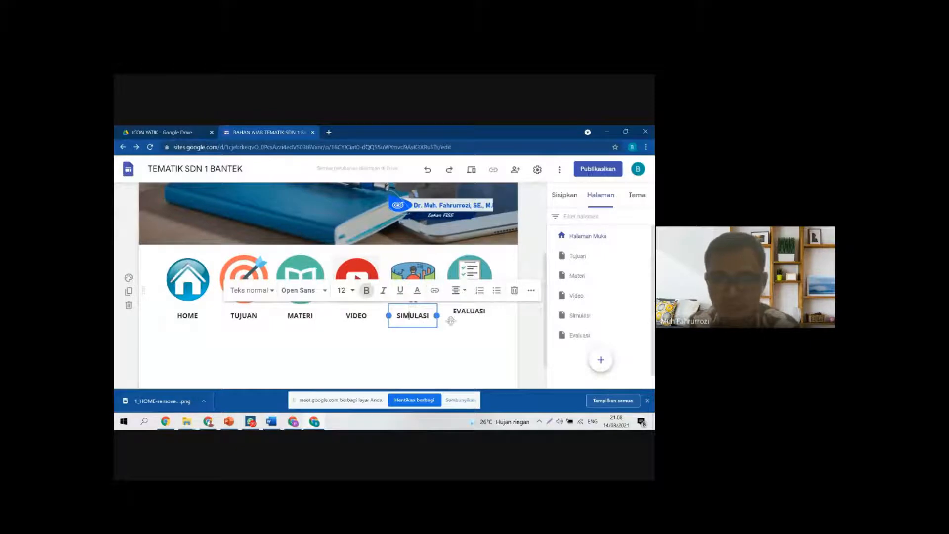
{"action": "left_click", "coordinate": [471, 275]}
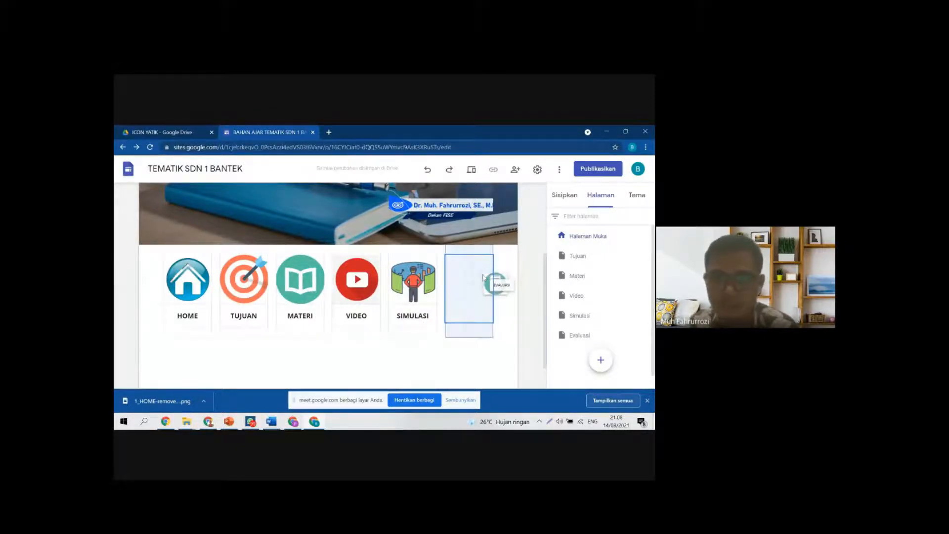
{"action": "left_click", "coordinate": [474, 307]}
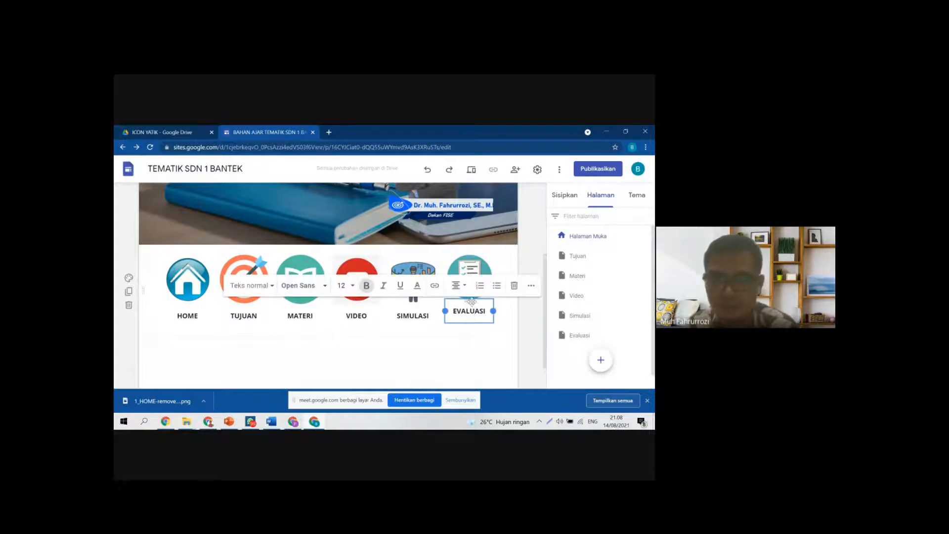
{"action": "key", "text": "Escape"}
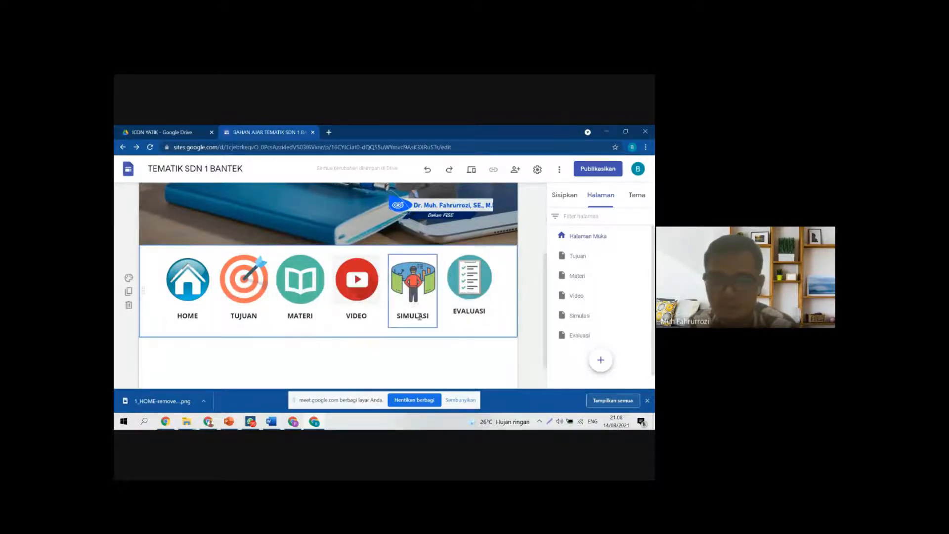
Step: Shorten the SIMULASI icon-and-label group slightly so its label lines up with EVALUASI
{"action": "left_click", "coordinate": [420, 316]}
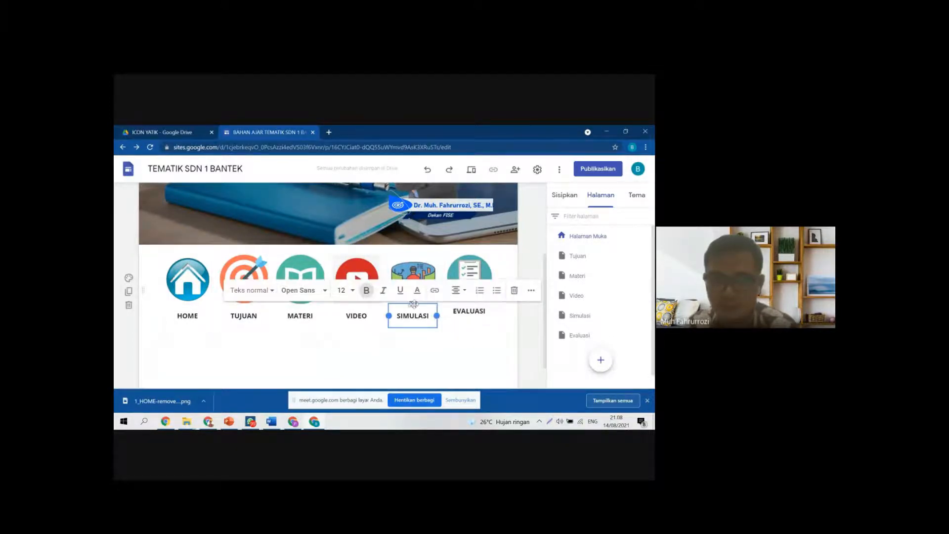
{"action": "left_click", "coordinate": [414, 259]}
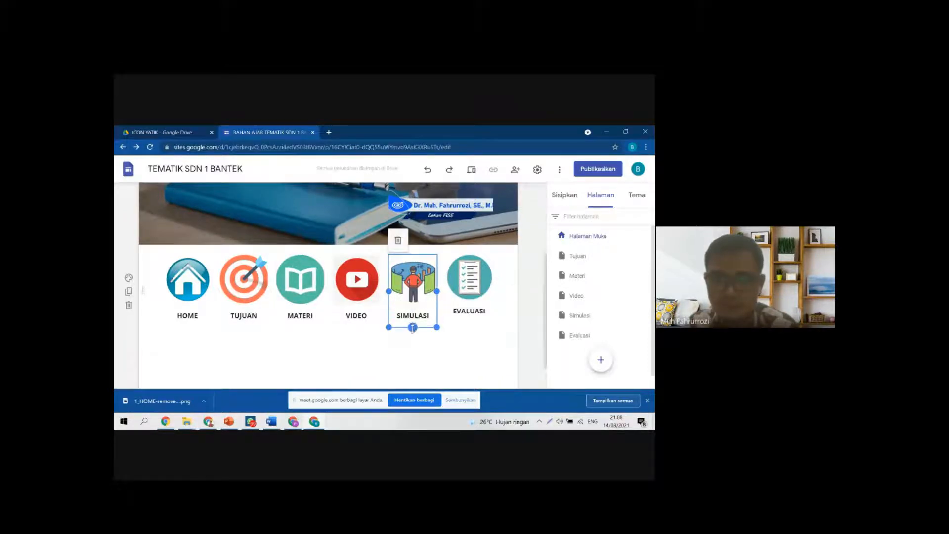
{"action": "left_click_drag", "start_coordinate": [413, 328], "coordinate": [413, 324]}
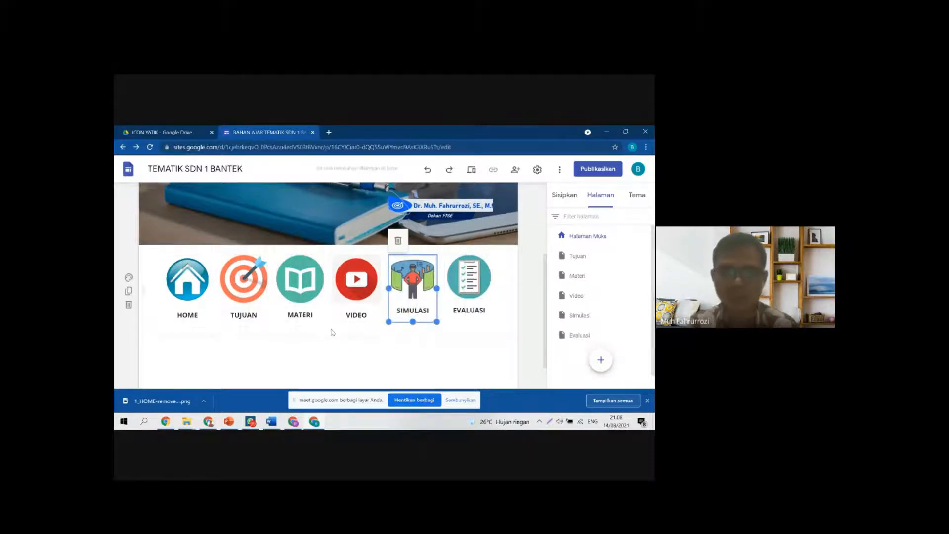
Step: Shorten the VIDEO and MATERI icon-and-label groups slightly to bring their labels level with SIMULASI
{"action": "left_click", "coordinate": [363, 315]}
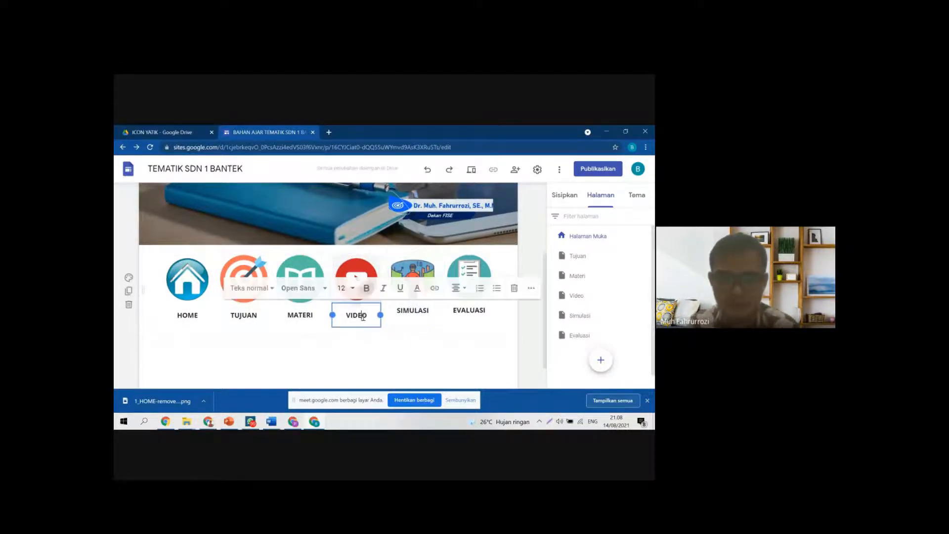
{"action": "left_click", "coordinate": [368, 255]}
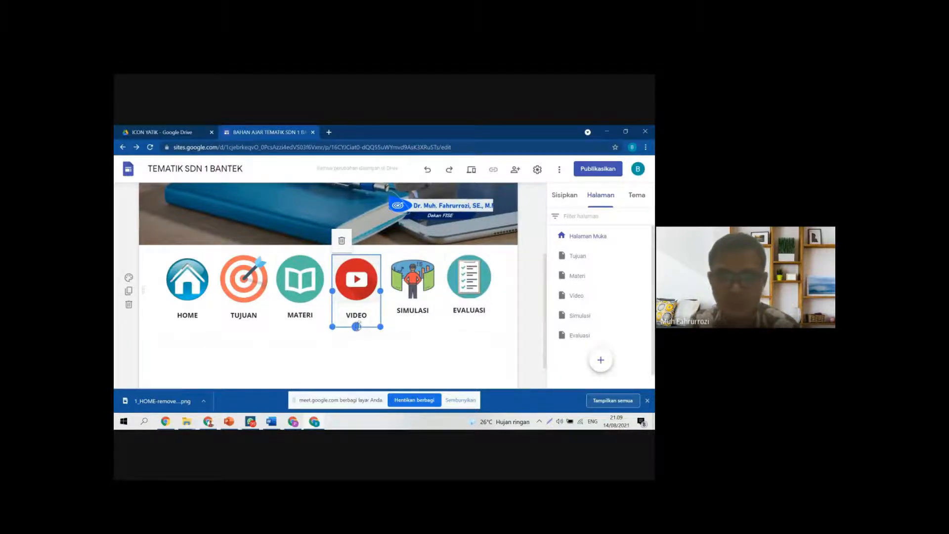
{"action": "left_click_drag", "start_coordinate": [357, 326], "coordinate": [359, 323]}
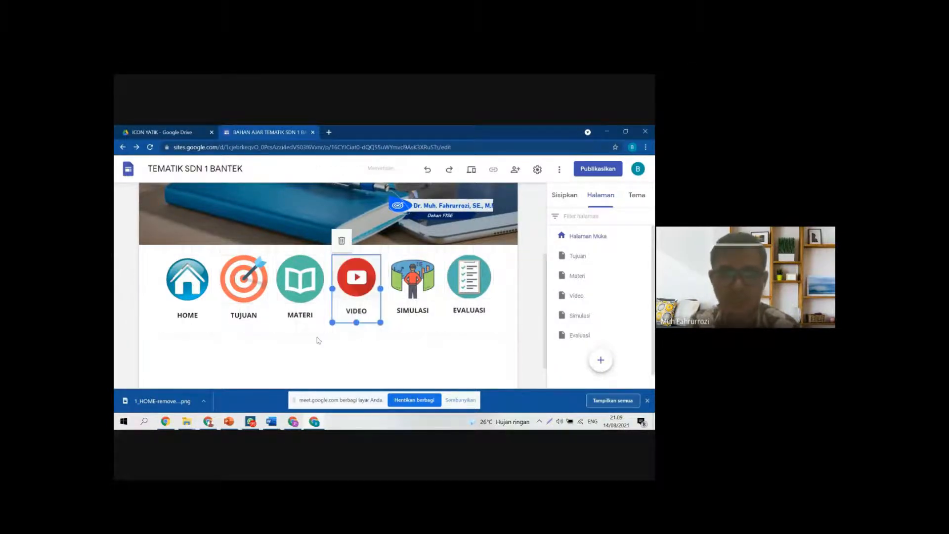
{"action": "left_click", "coordinate": [305, 322]}
{"action": "left_click_drag", "start_coordinate": [300, 326], "coordinate": [305, 324]}
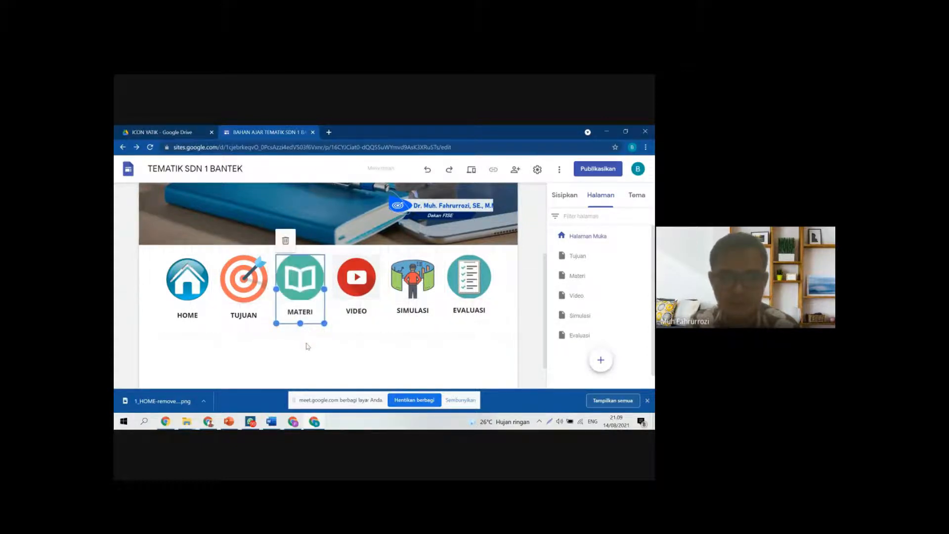
Step: Reduce the height of the TUJUAN and HOME icon tiles so their labels align with the rest of the row
{"action": "left_click", "coordinate": [244, 317]}
{"action": "left_click", "coordinate": [259, 299]}
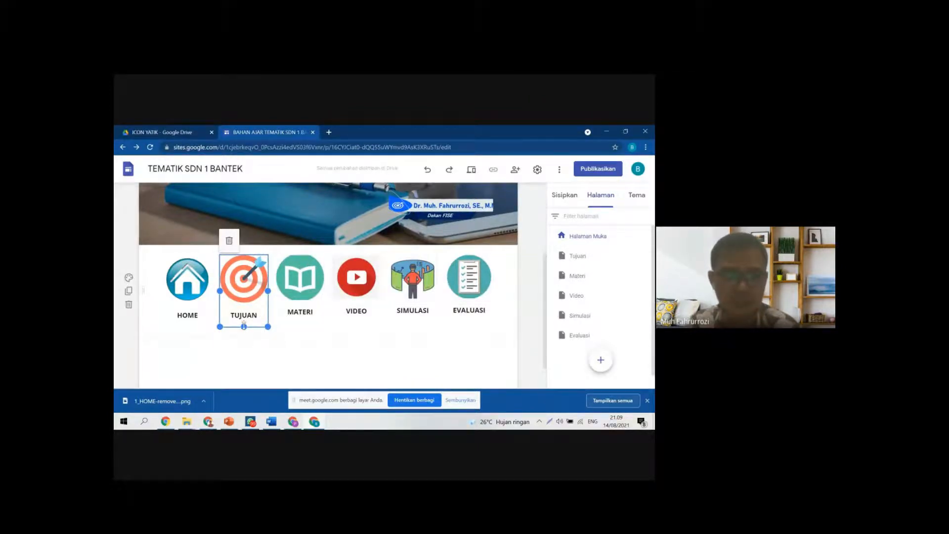
{"action": "left_click_drag", "start_coordinate": [244, 325], "coordinate": [243, 323]}
{"action": "left_click", "coordinate": [188, 315]}
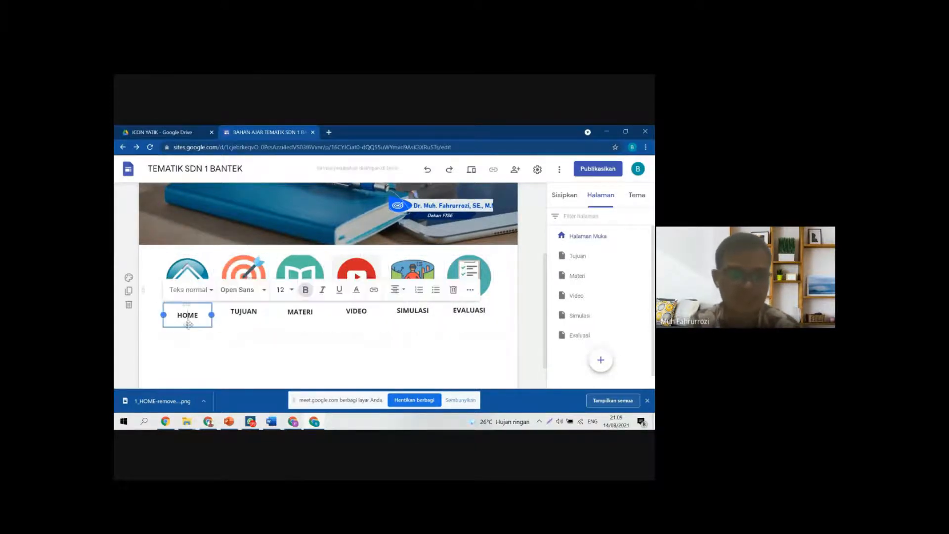
{"action": "left_click", "coordinate": [197, 259]}
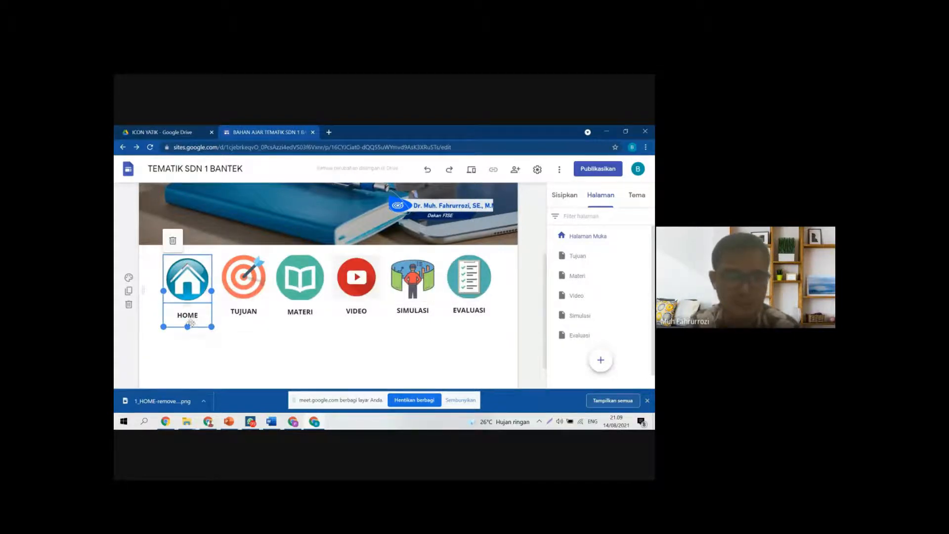
{"action": "mouse_move", "coordinate": [190, 324]}
{"action": "left_mouse_down"}
{"action": "mouse_move", "coordinate": [192, 332]}
{"action": "mouse_move", "coordinate": [187, 324]}
{"action": "left_mouse_up"}
{"action": "left_click", "coordinate": [230, 357]}
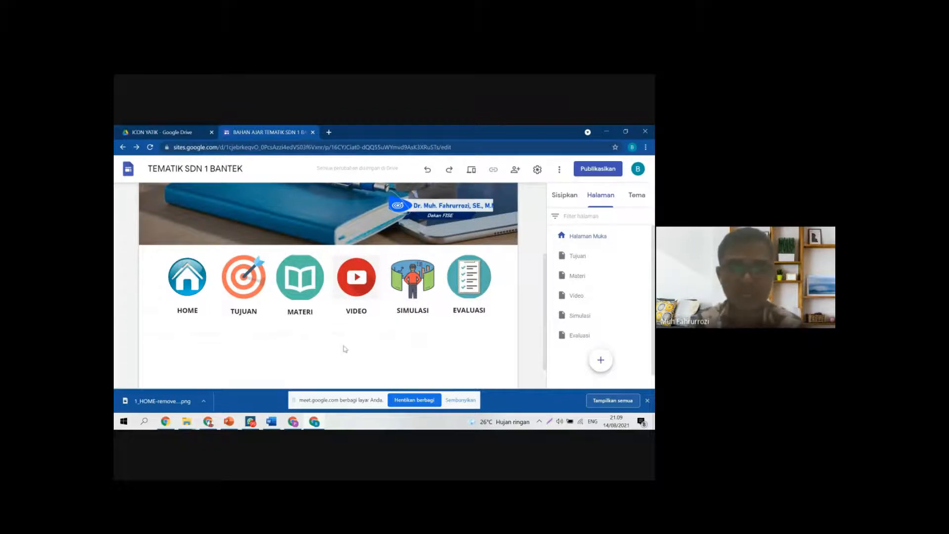
Step: Link the TUJUAN target icon to the site's Tujuan page
{"action": "left_click", "coordinate": [247, 284]}
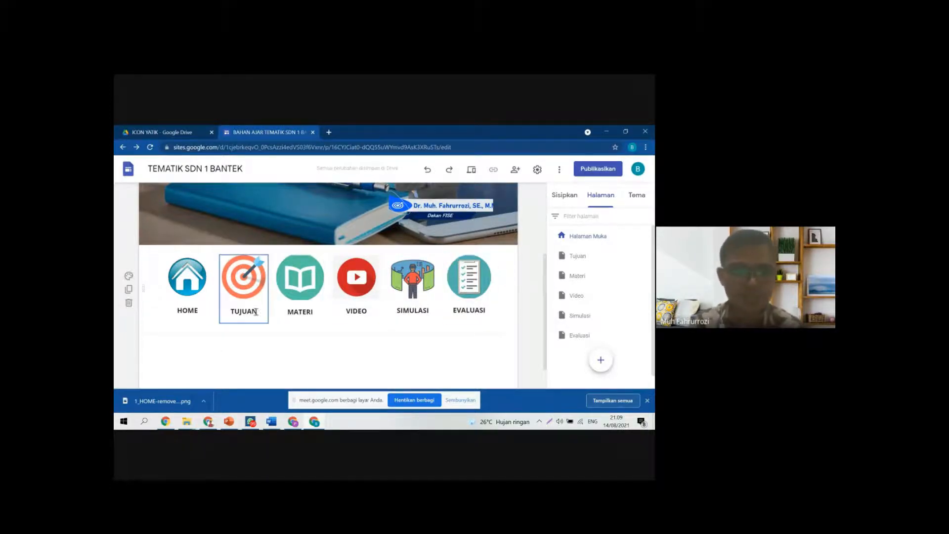
{"action": "left_click", "coordinate": [253, 279]}
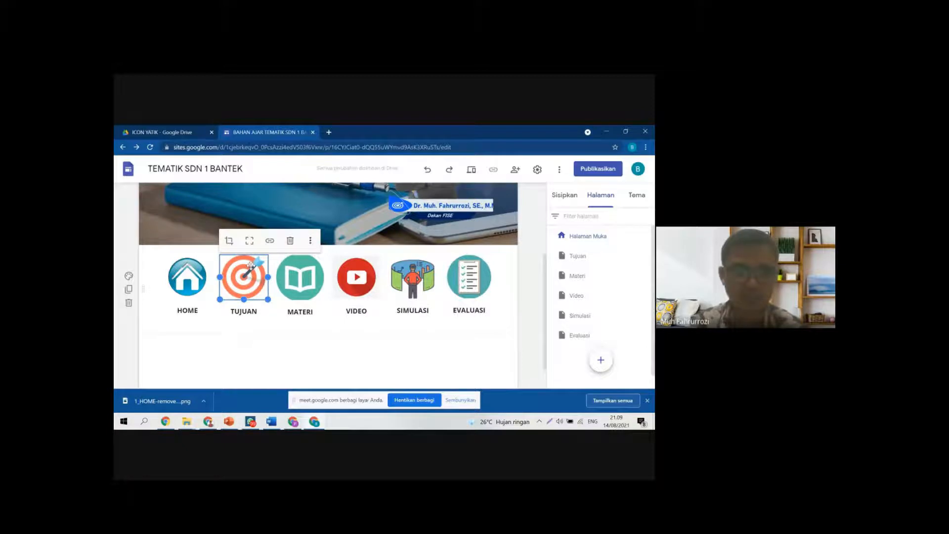
{"action": "left_click", "coordinate": [270, 242]}
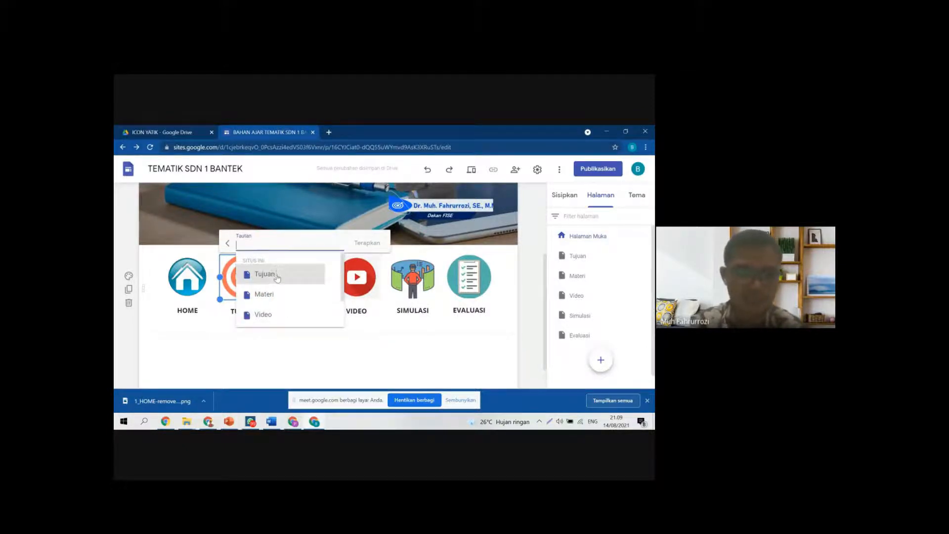
{"action": "left_click", "coordinate": [265, 274]}
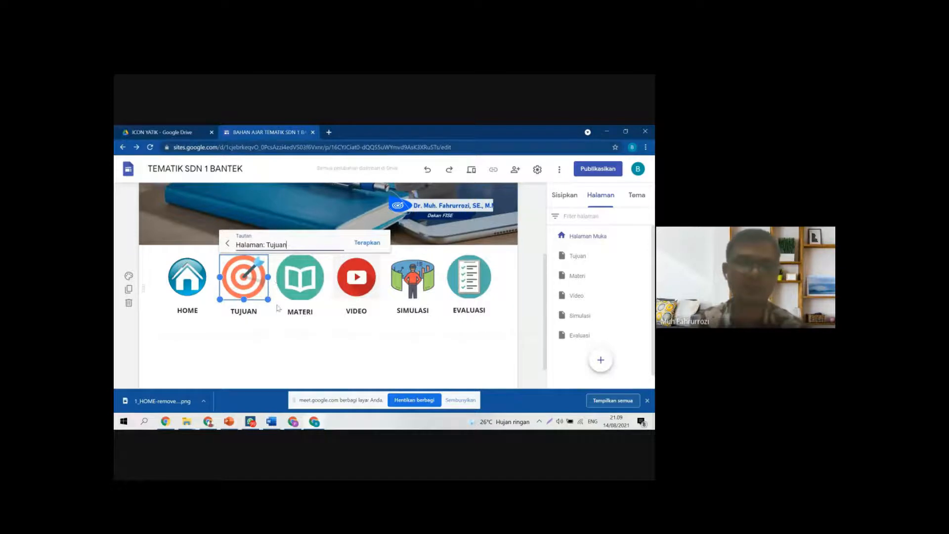
{"action": "left_click", "coordinate": [367, 243]}
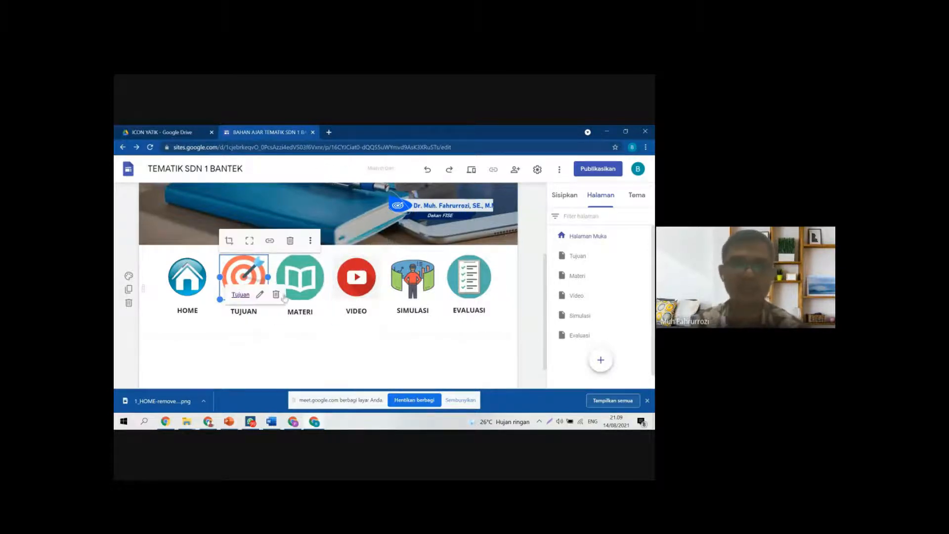
Step: Link the MATERI book icon to the site's Materi page
{"action": "left_click", "coordinate": [318, 259]}
{"action": "left_click", "coordinate": [310, 262]}
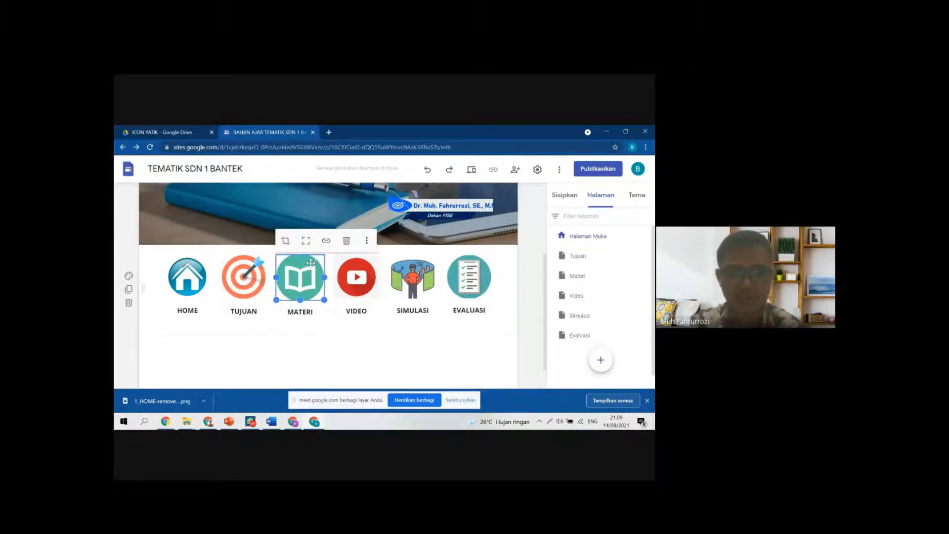
{"action": "left_click", "coordinate": [326, 241]}
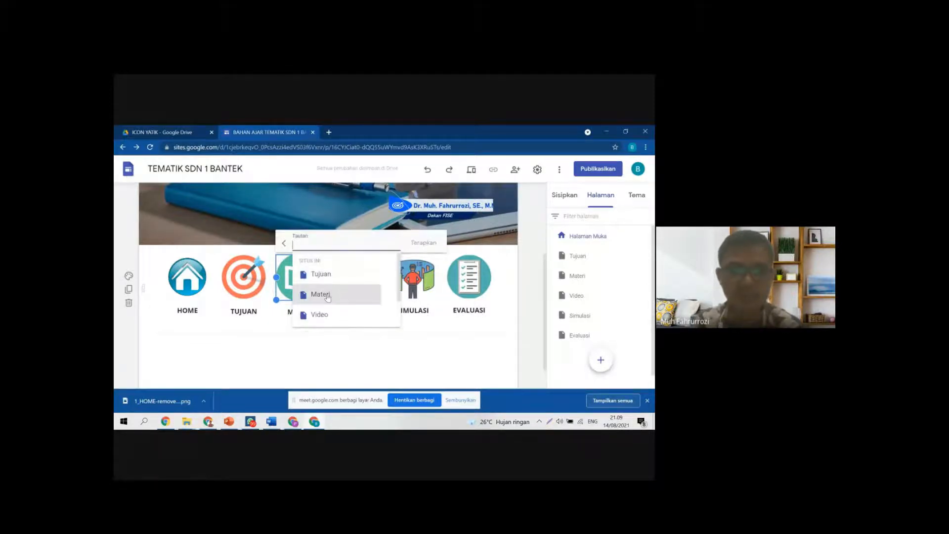
{"action": "left_click", "coordinate": [328, 296]}
{"action": "left_click", "coordinate": [424, 243]}
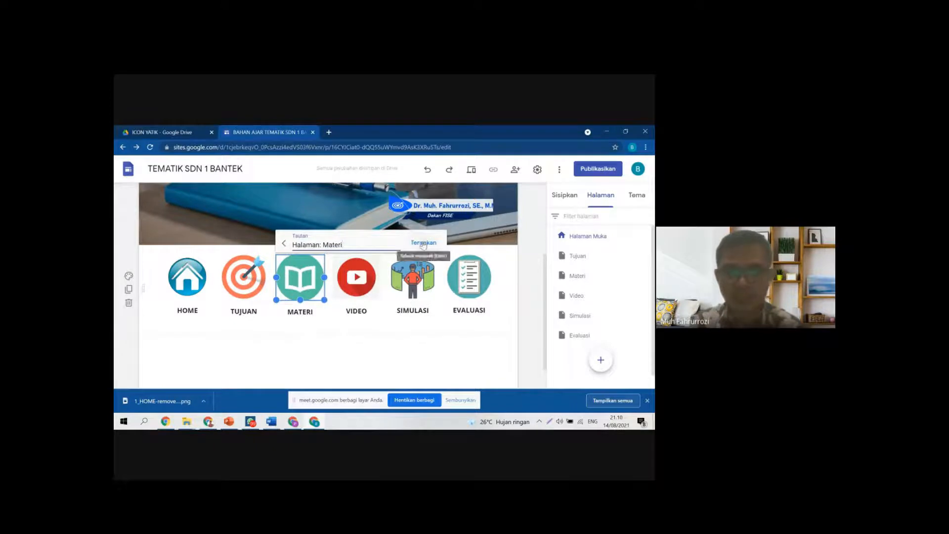
Step: Check the page link applied to the MATERI icon, leaving its crop unchanged
{"action": "left_click", "coordinate": [365, 257]}
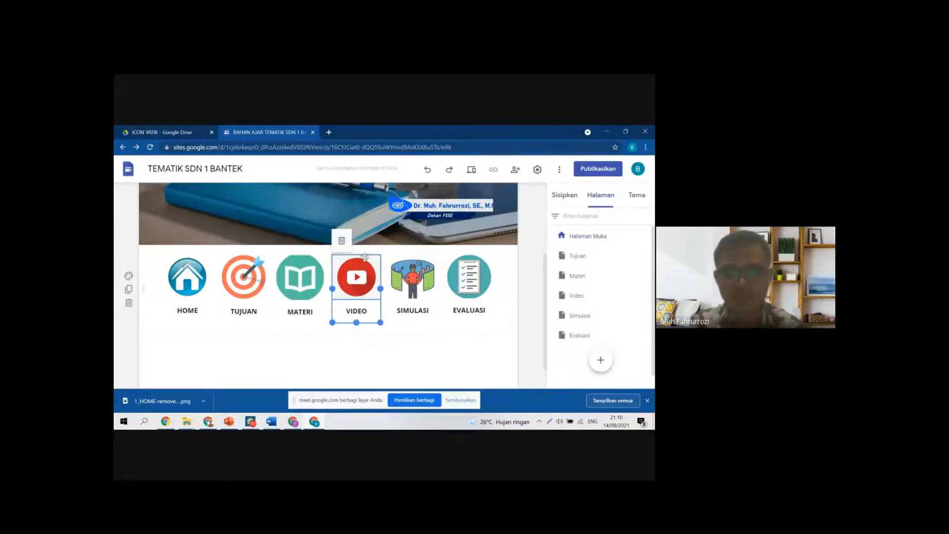
{"action": "left_click", "coordinate": [375, 258]}
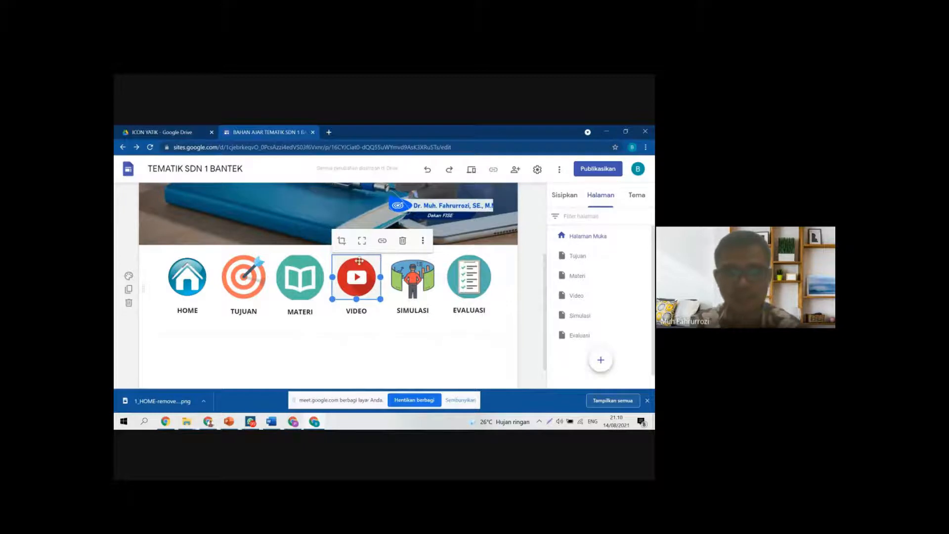
{"action": "left_click", "coordinate": [313, 281]}
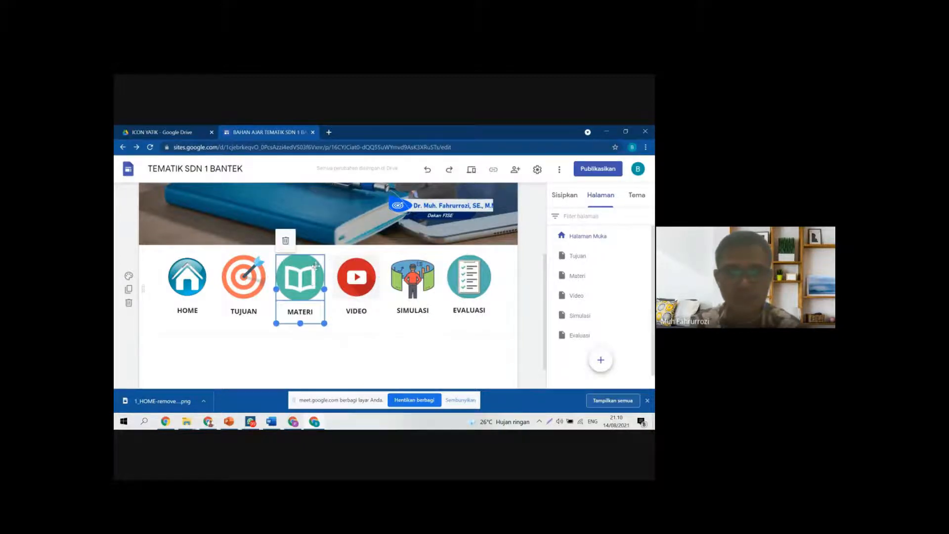
{"action": "left_click", "coordinate": [323, 260]}
{"action": "left_click", "coordinate": [286, 240]}
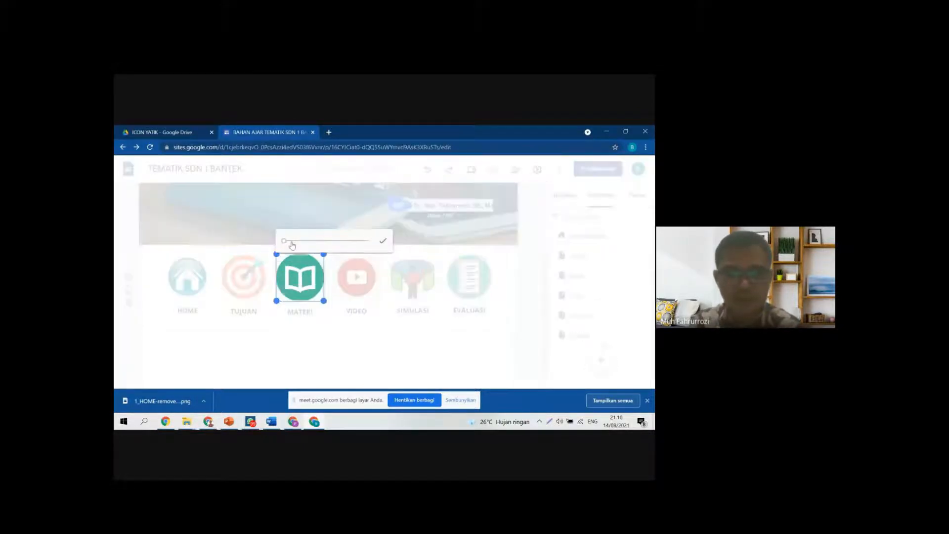
{"action": "left_click", "coordinate": [382, 242]}
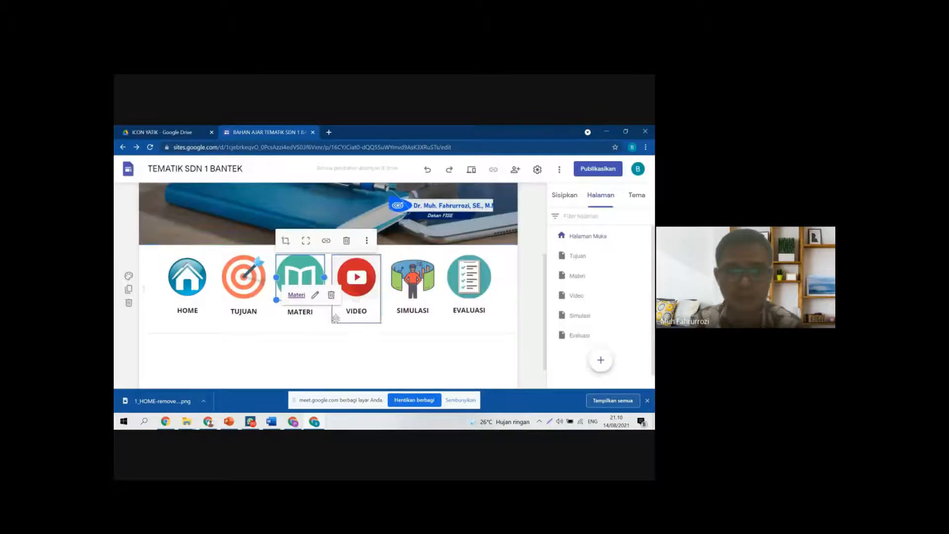
Step: Link the VIDEO play icon to the site's Video page
{"action": "left_click", "coordinate": [370, 300]}
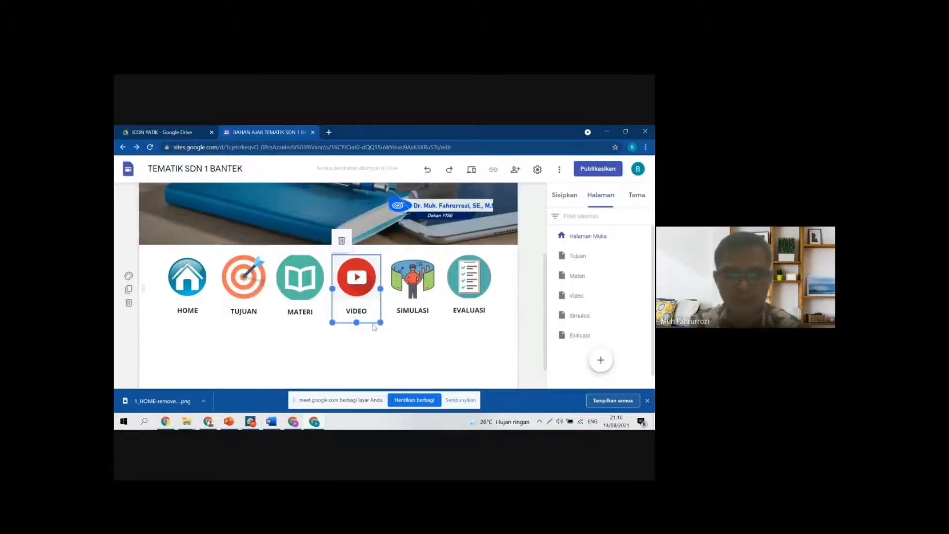
{"action": "left_click", "coordinate": [365, 273]}
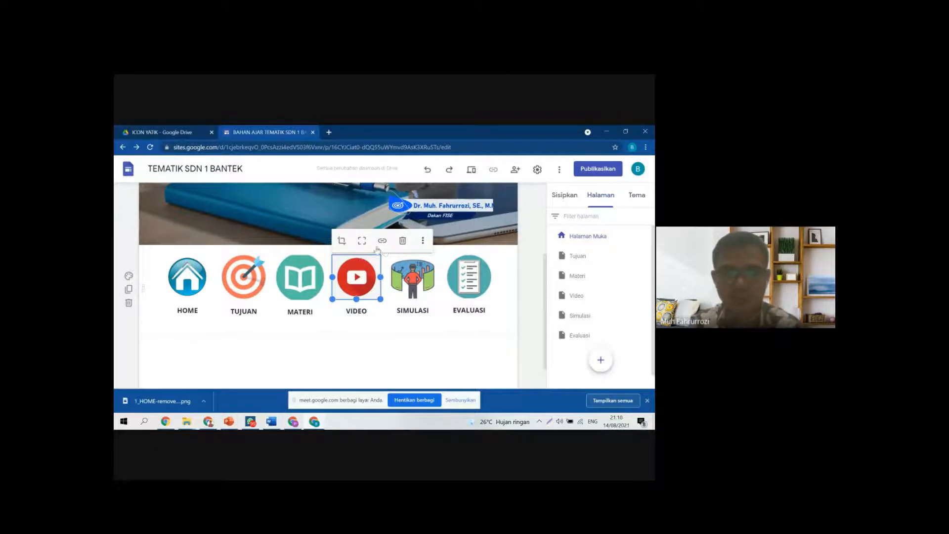
{"action": "left_click", "coordinate": [382, 241]}
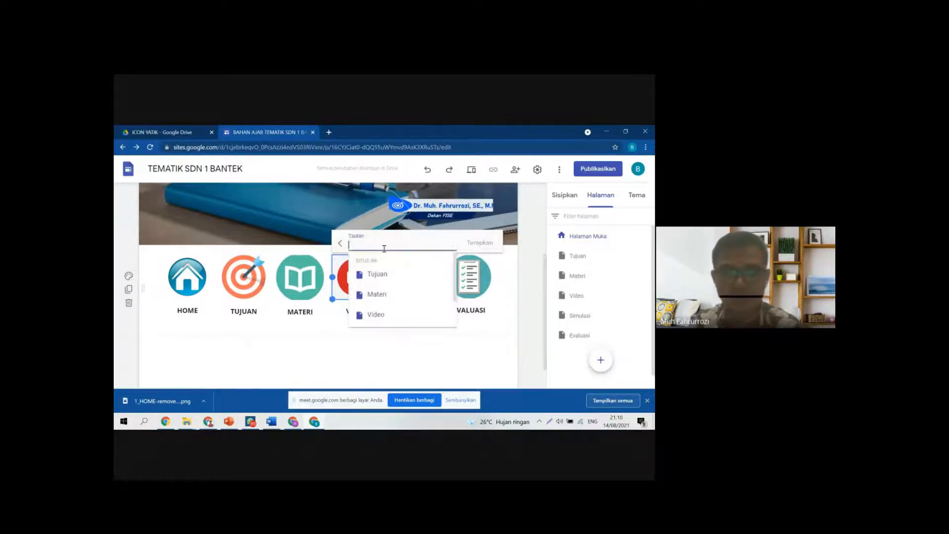
{"action": "left_click", "coordinate": [376, 314]}
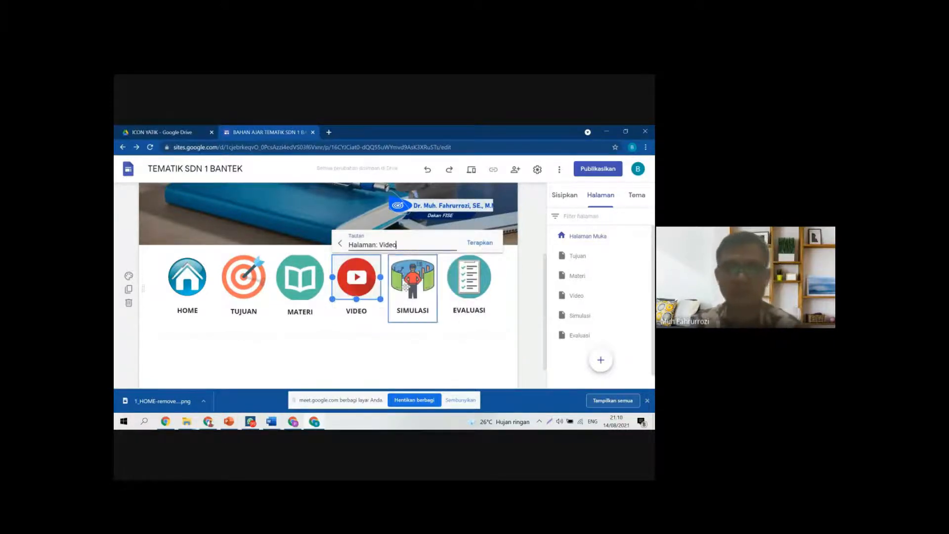
{"action": "left_click", "coordinate": [478, 242]}
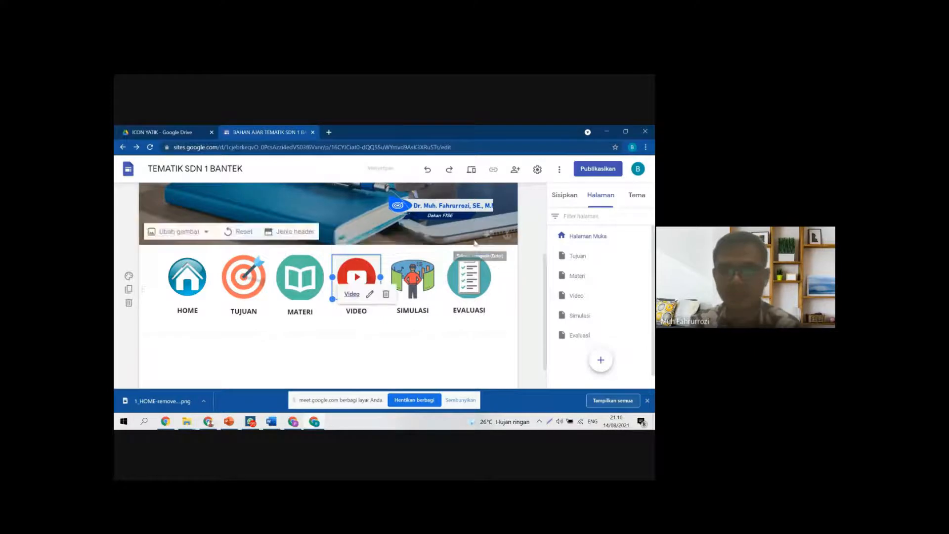
Step: Link the SIMULASI icon to the site's Simulasi page
{"action": "left_click", "coordinate": [426, 267]}
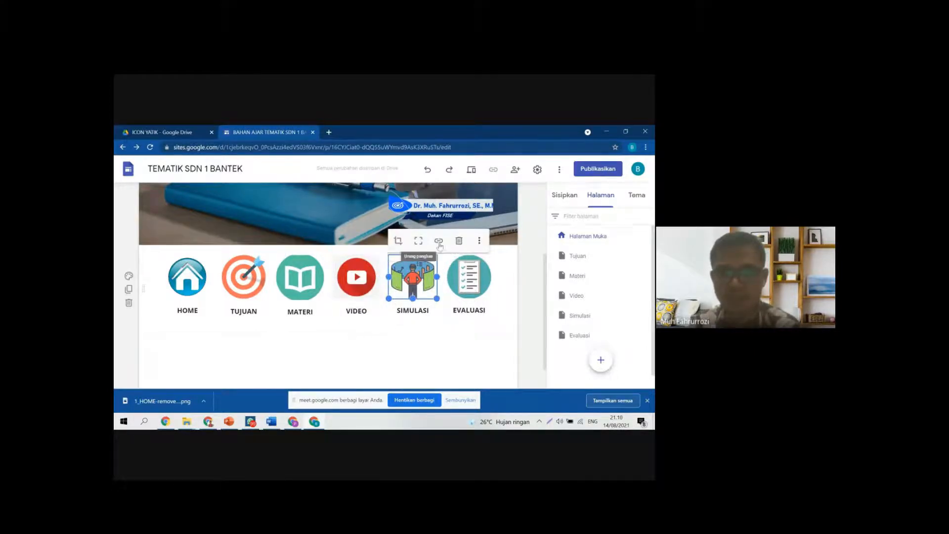
{"action": "left_click", "coordinate": [439, 242]}
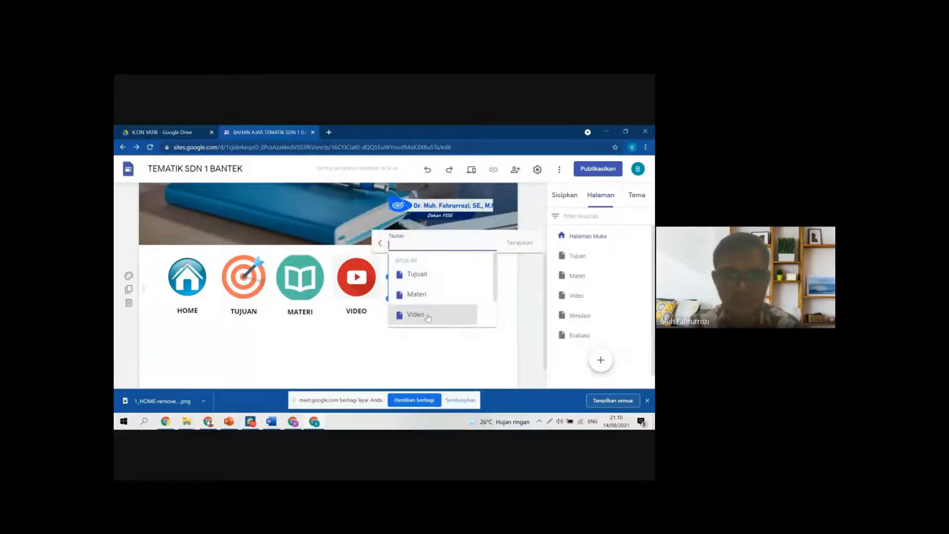
{"action": "scroll", "coordinate": [427, 313], "scroll_direction": "down", "scroll_amount": 1}
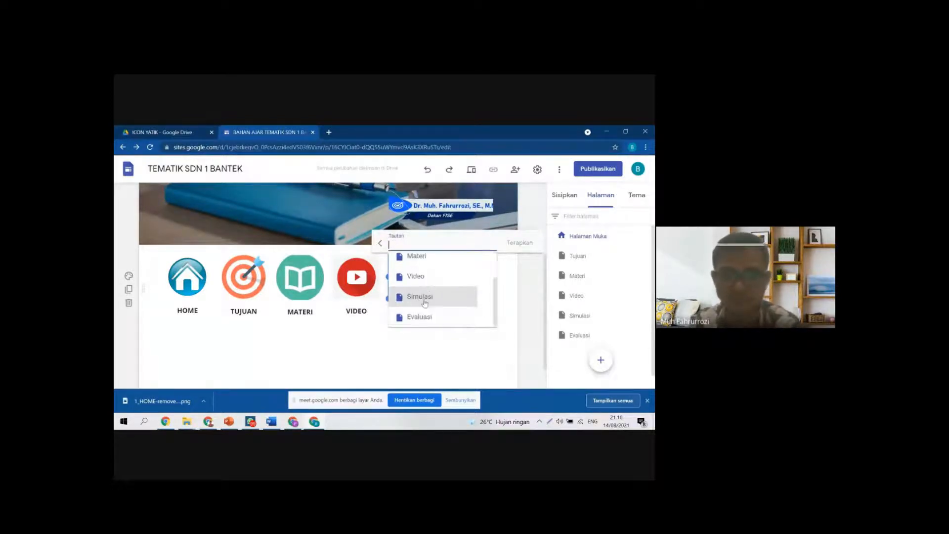
{"action": "left_click", "coordinate": [425, 297]}
{"action": "left_click", "coordinate": [520, 242]}
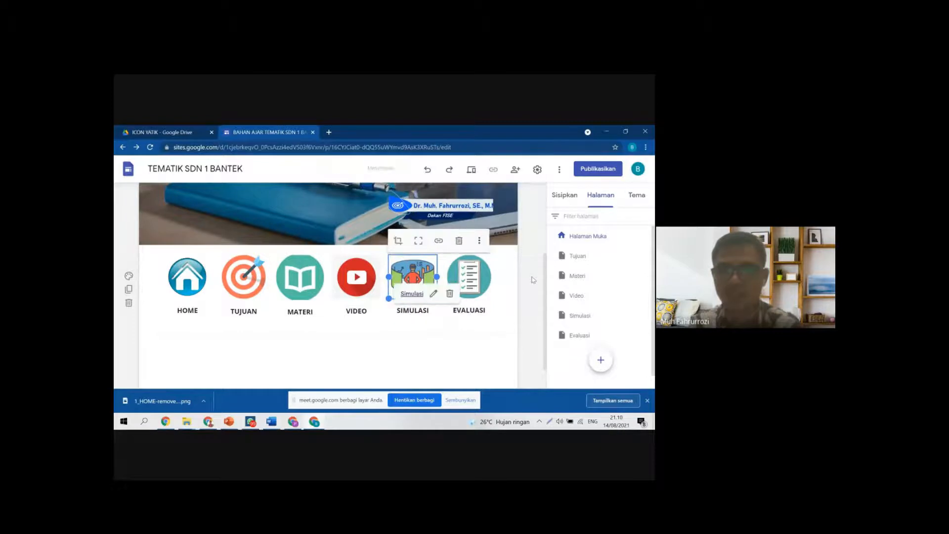
Step: Link the EVALUASI checklist icon to the site's Evaluasi page and deselect it
{"action": "left_click", "coordinate": [487, 266]}
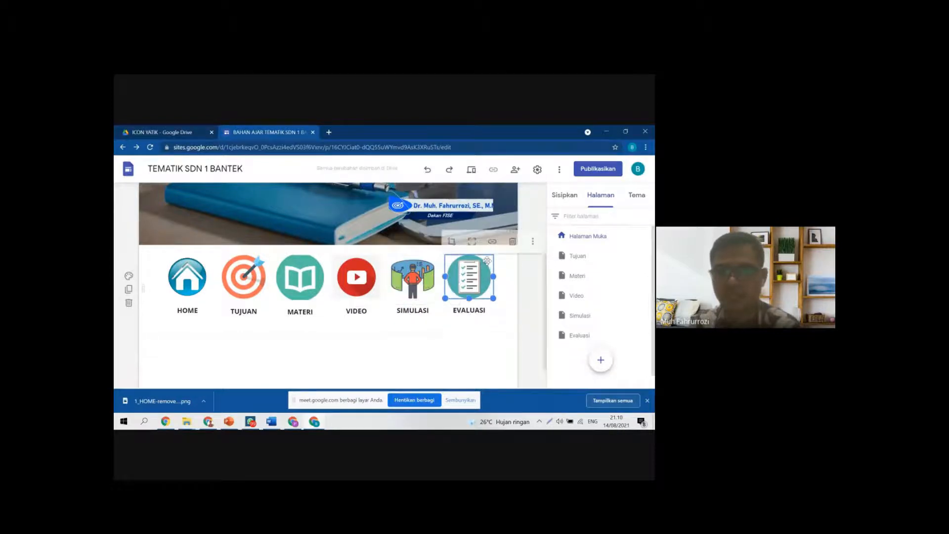
{"action": "left_click", "coordinate": [493, 247]}
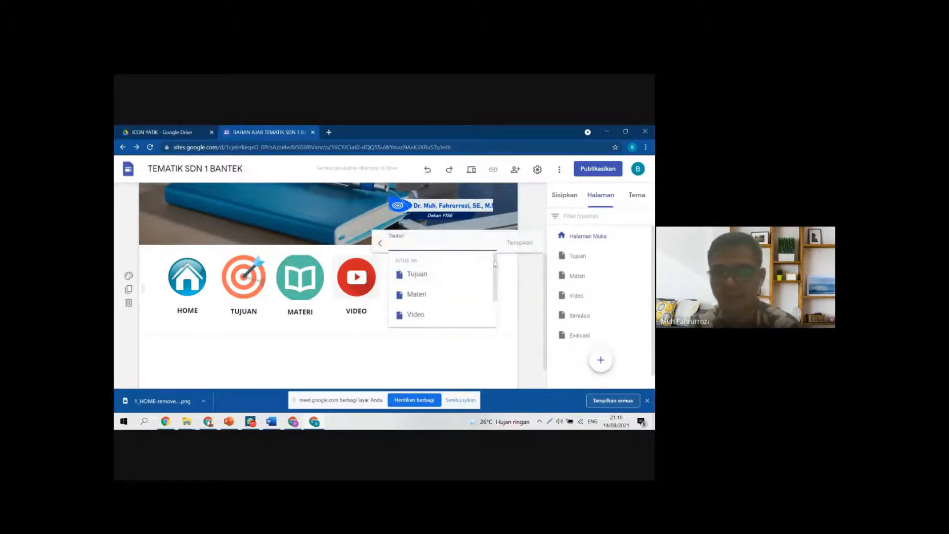
{"action": "scroll", "coordinate": [428, 317], "scroll_direction": "down", "scroll_amount": 1}
{"action": "left_click", "coordinate": [420, 317]}
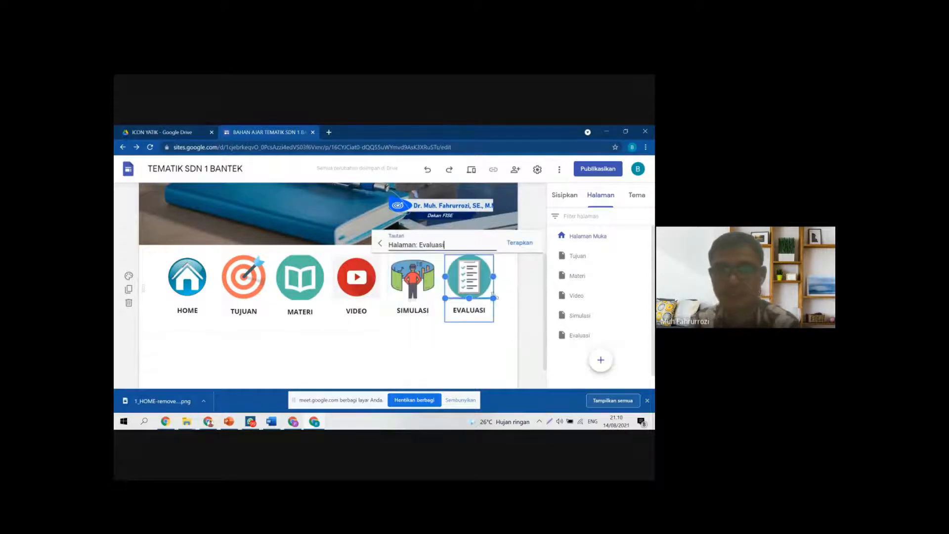
{"action": "left_click", "coordinate": [516, 242]}
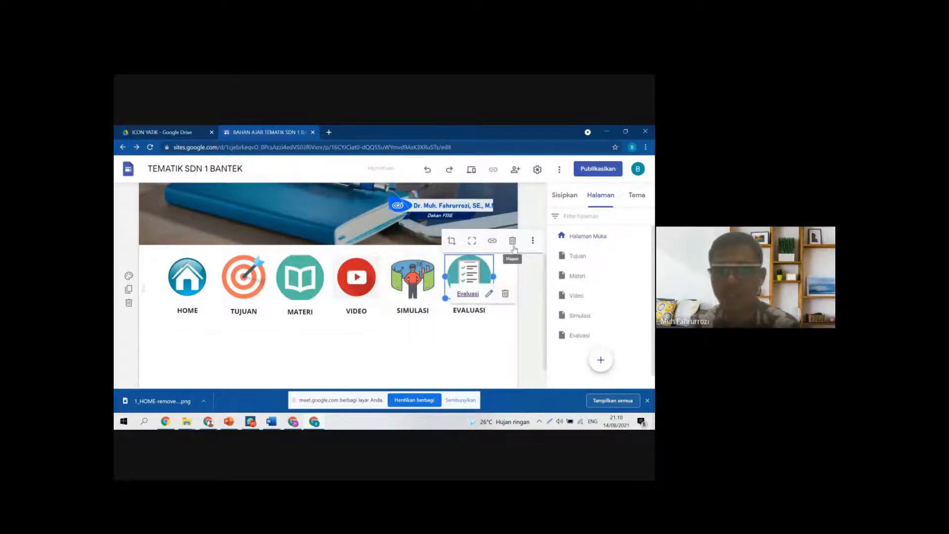
{"action": "left_click", "coordinate": [467, 360]}
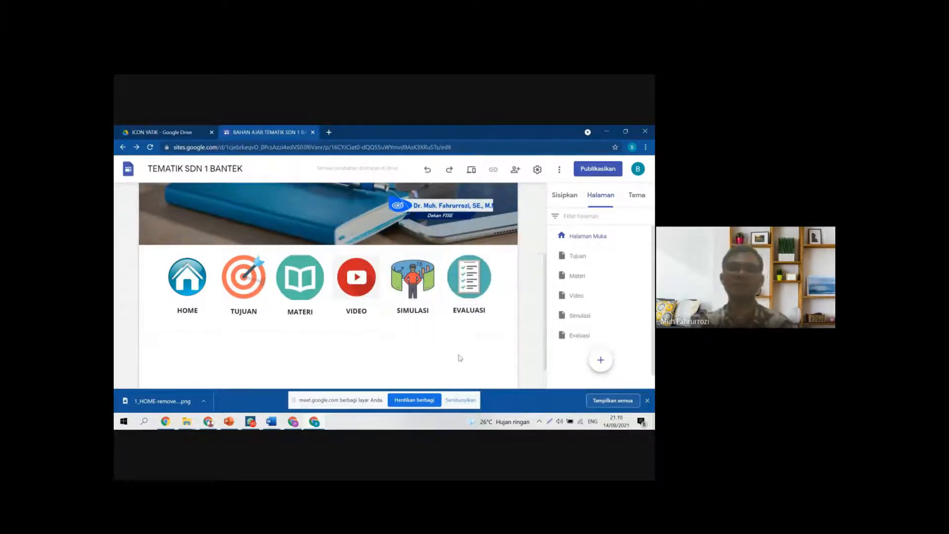
Step: Preview the site and test the TUJUAN icon's link, returning to the home page through the underlined TUJUAN heading
{"action": "left_click", "coordinate": [471, 171]}
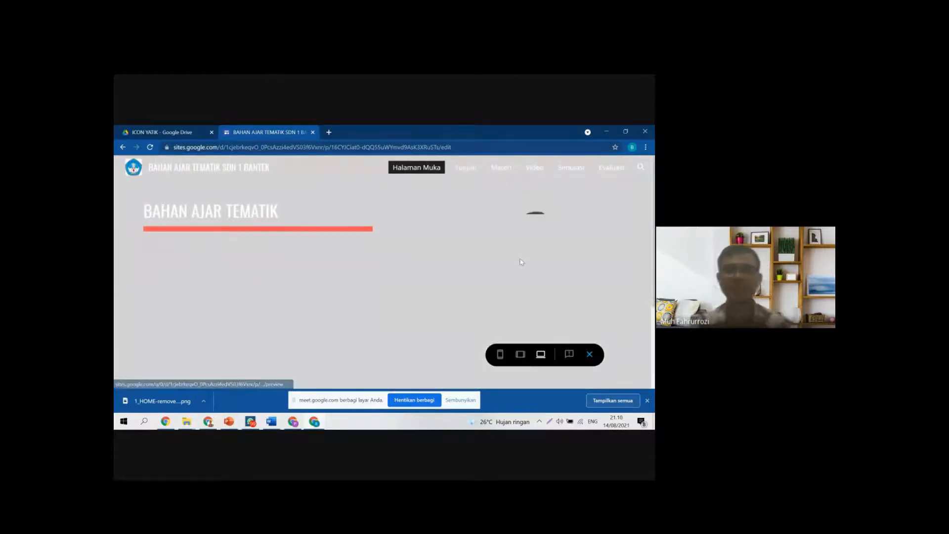
{"action": "scroll", "coordinate": [438, 278], "scroll_direction": "down", "scroll_amount": 3}
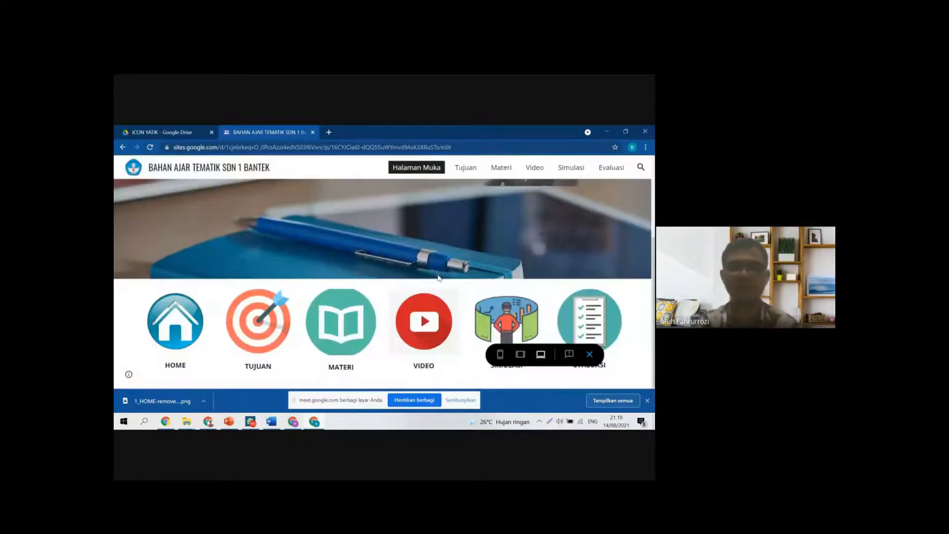
{"action": "left_click", "coordinate": [260, 340]}
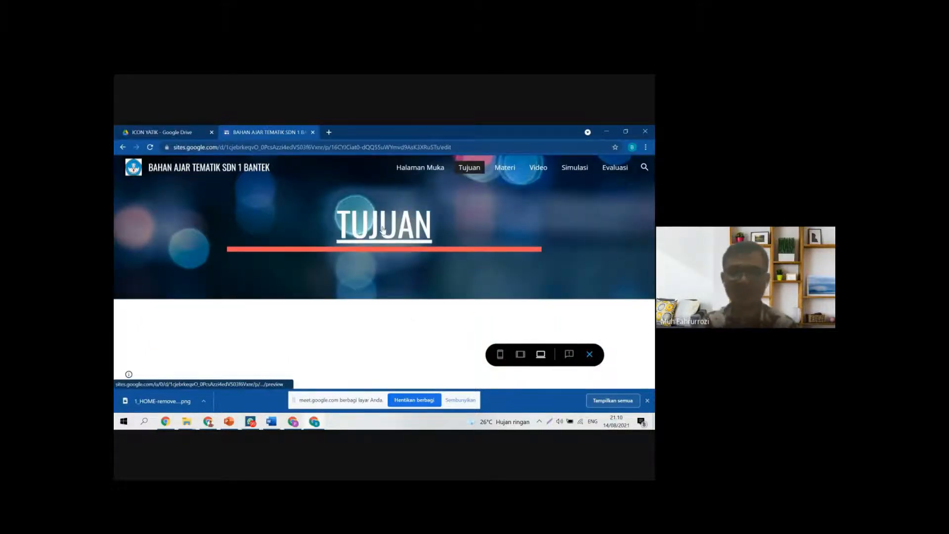
{"action": "left_click", "coordinate": [394, 239]}
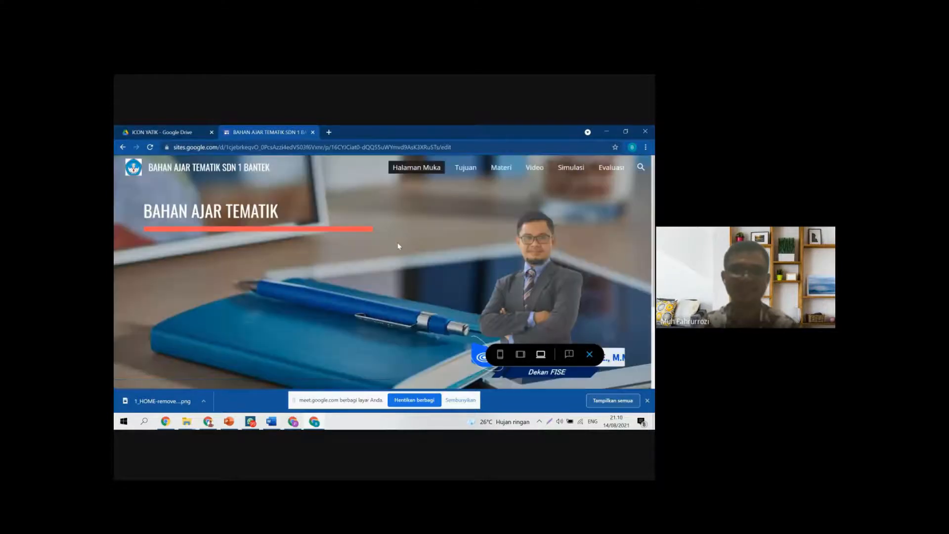
Step: Test the MATERI and VIDEO icon links in the preview, returning to the home page through each page's underlined heading
{"action": "scroll", "coordinate": [408, 272], "scroll_direction": "down", "scroll_amount": 3}
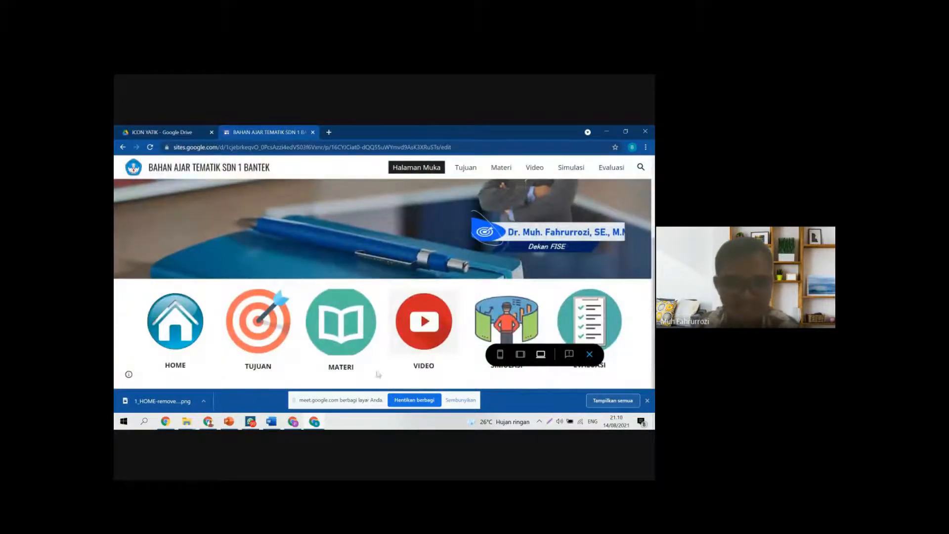
{"action": "left_click", "coordinate": [355, 326]}
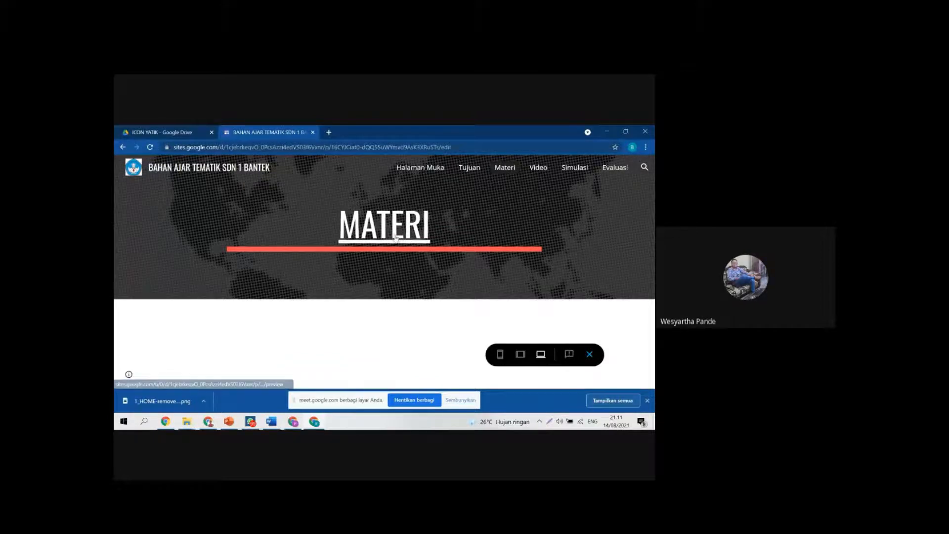
{"action": "left_click", "coordinate": [426, 291]}
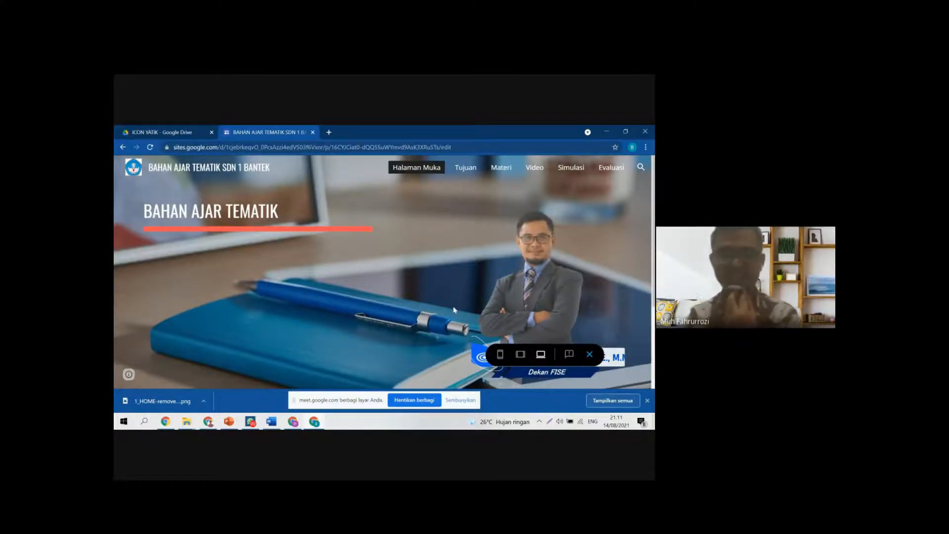
{"action": "scroll", "coordinate": [454, 309], "scroll_direction": "down", "scroll_amount": 3}
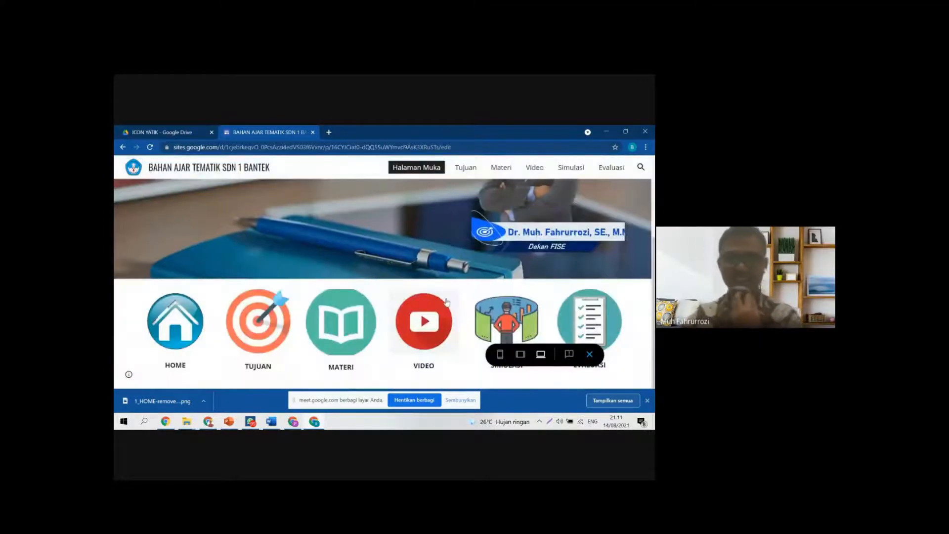
{"action": "left_click", "coordinate": [435, 336]}
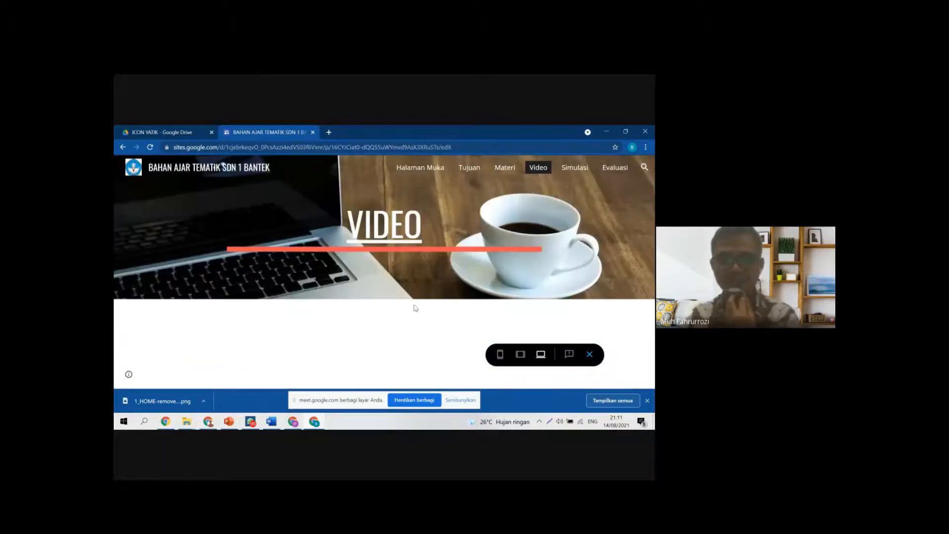
{"action": "left_click", "coordinate": [385, 232]}
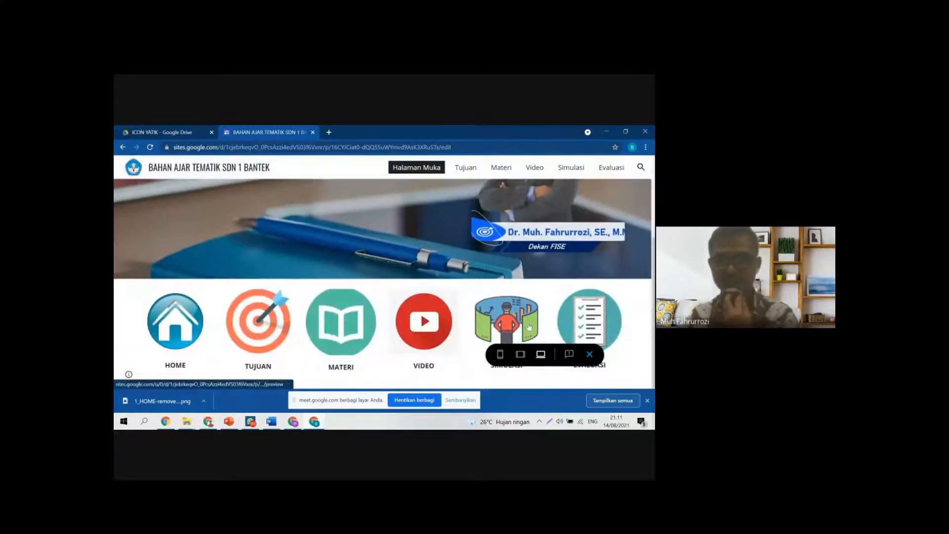
Step: Test the SIMULASI and EVALUASI icon links, return home through each page's heading, and exit the preview
{"action": "left_click", "coordinate": [528, 324]}
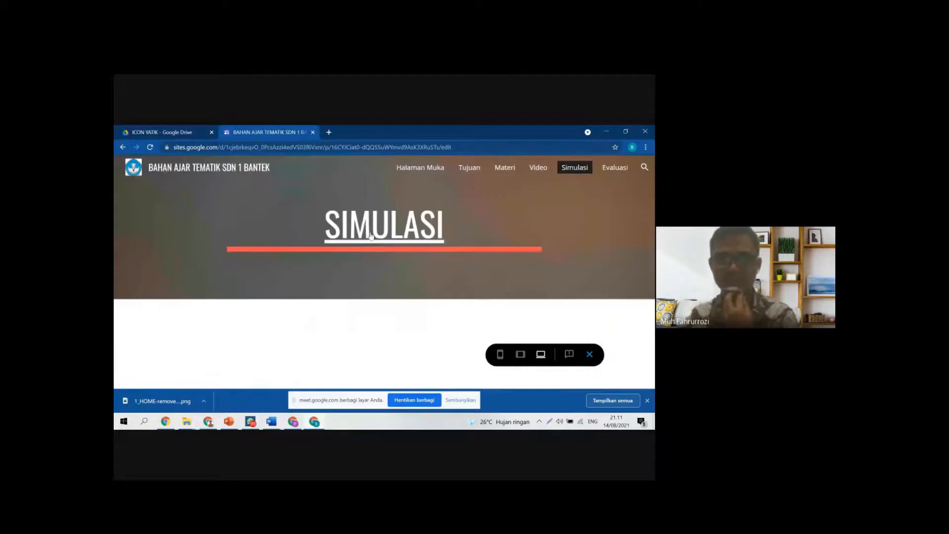
{"action": "left_click", "coordinate": [387, 248]}
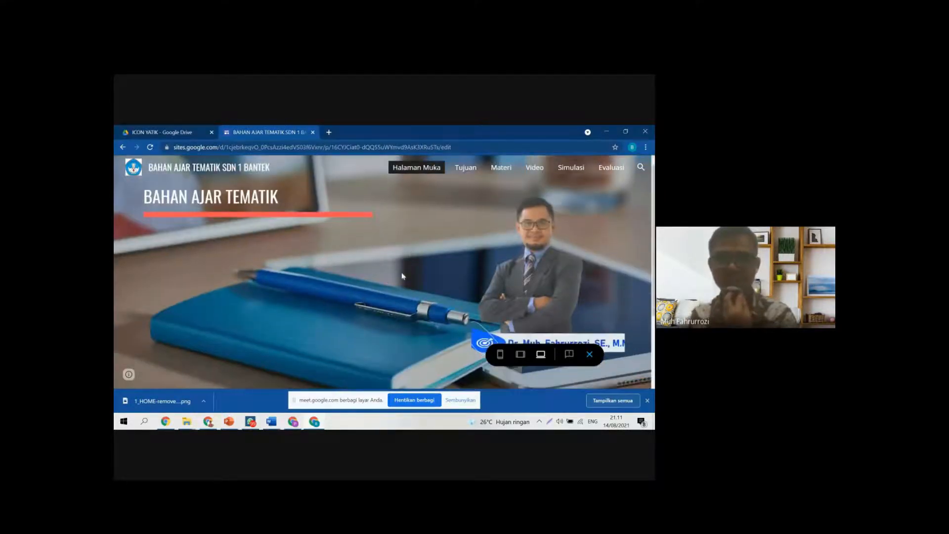
{"action": "scroll", "coordinate": [395, 285], "scroll_direction": "down", "scroll_amount": 3}
{"action": "left_click", "coordinate": [582, 321]}
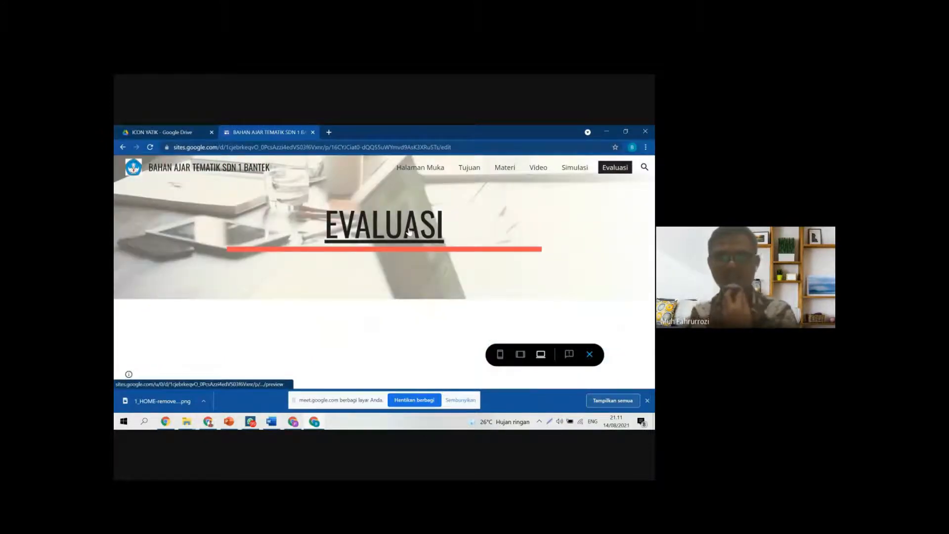
{"action": "left_click", "coordinate": [408, 240]}
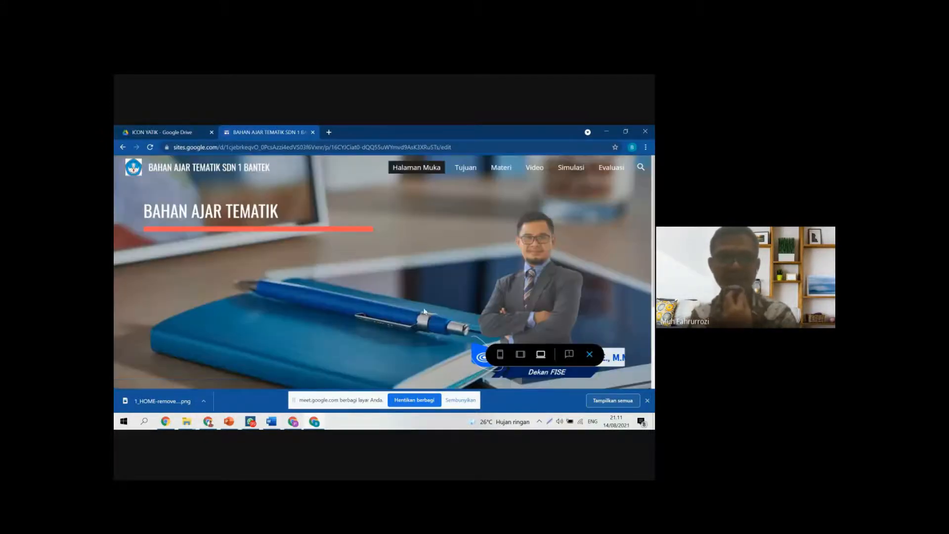
{"action": "scroll", "coordinate": [479, 276], "scroll_direction": "down", "scroll_amount": 3}
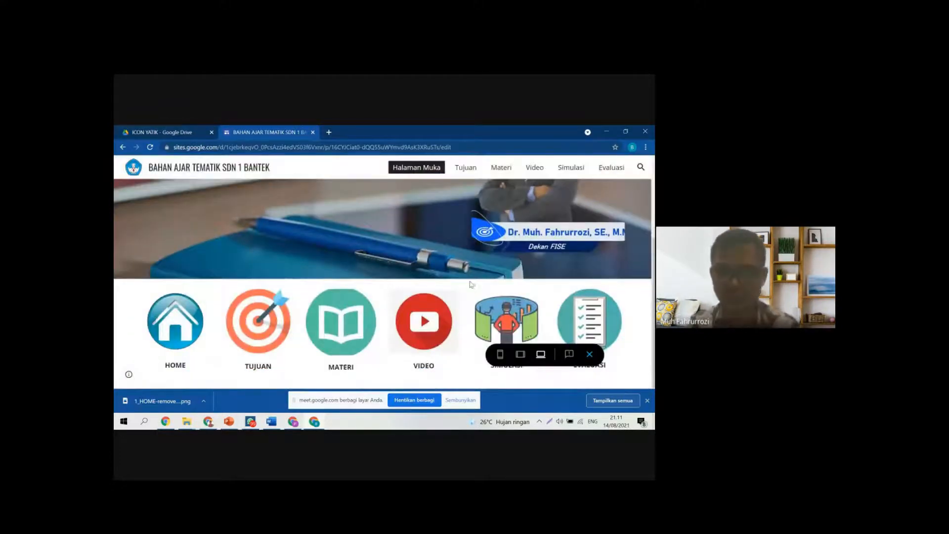
{"action": "scroll", "coordinate": [470, 280], "scroll_direction": "up", "scroll_amount": 3}
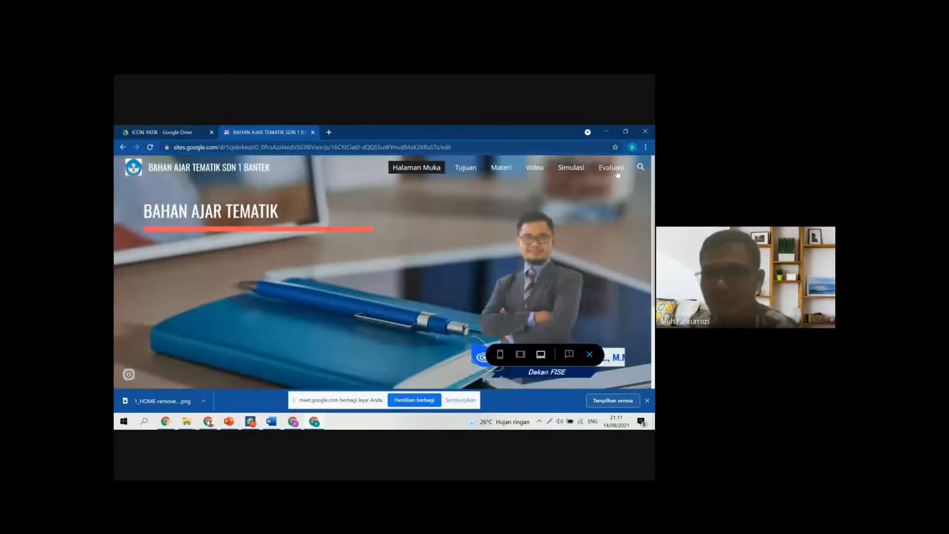
{"action": "left_click", "coordinate": [589, 354]}
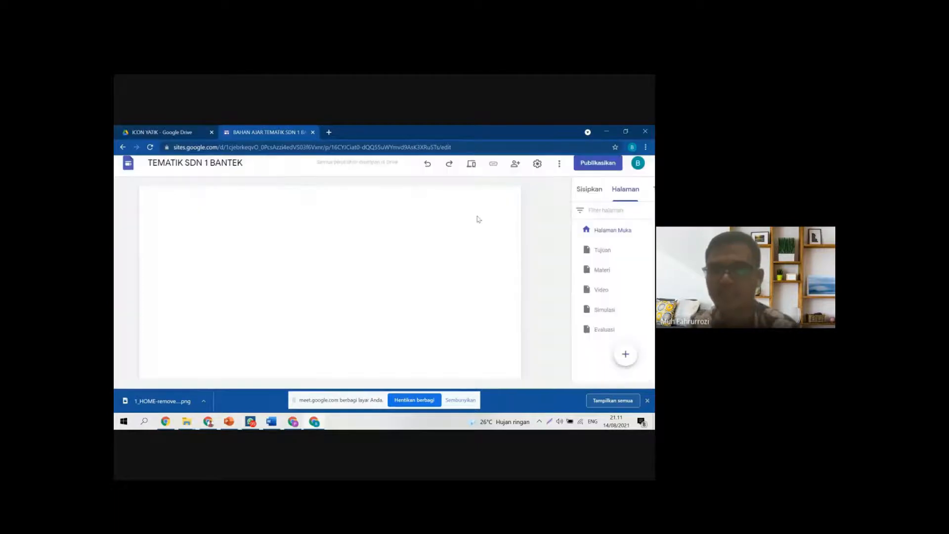
Step: Hide the Tujuan, Materi, Video, Simulasi and Evaluasi pages from the site's navigation
{"action": "left_click", "coordinate": [645, 255]}
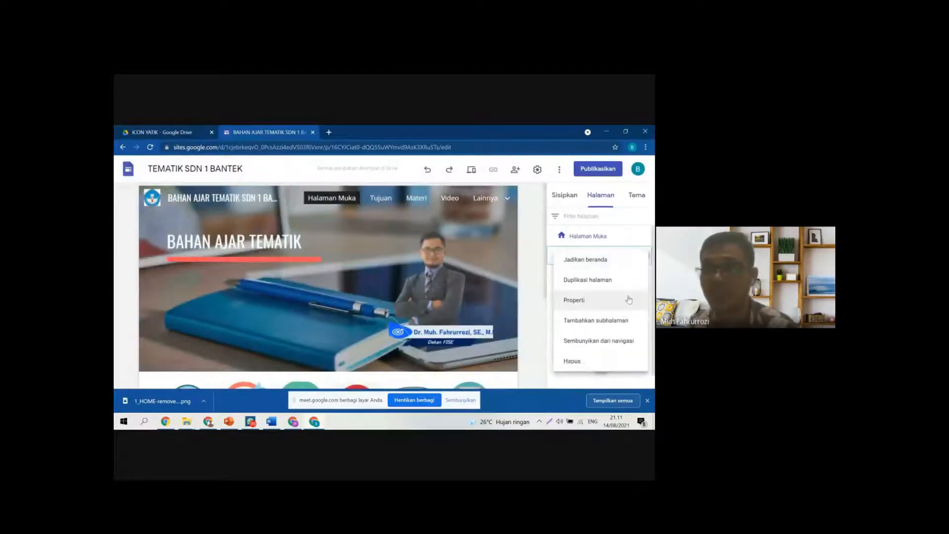
{"action": "left_click", "coordinate": [588, 343]}
{"action": "left_click", "coordinate": [645, 275]}
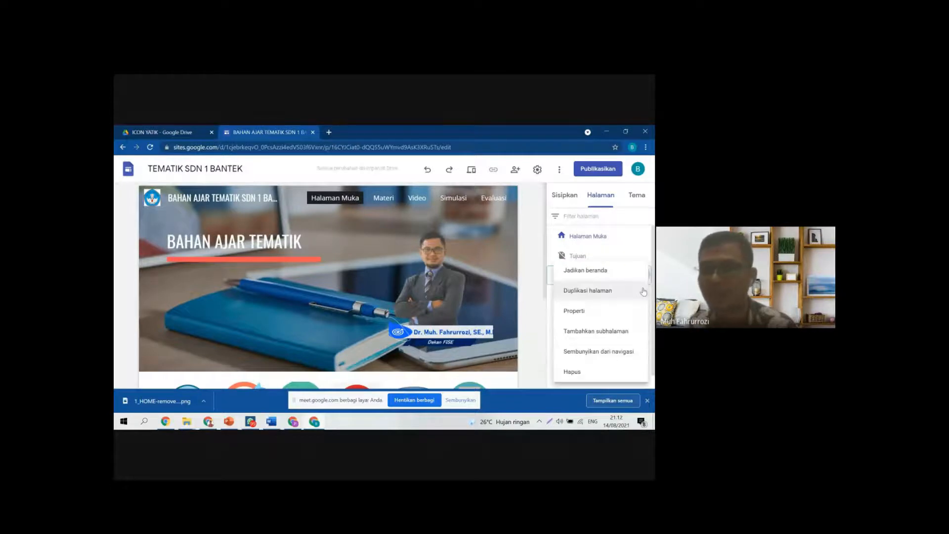
{"action": "left_click", "coordinate": [589, 347]}
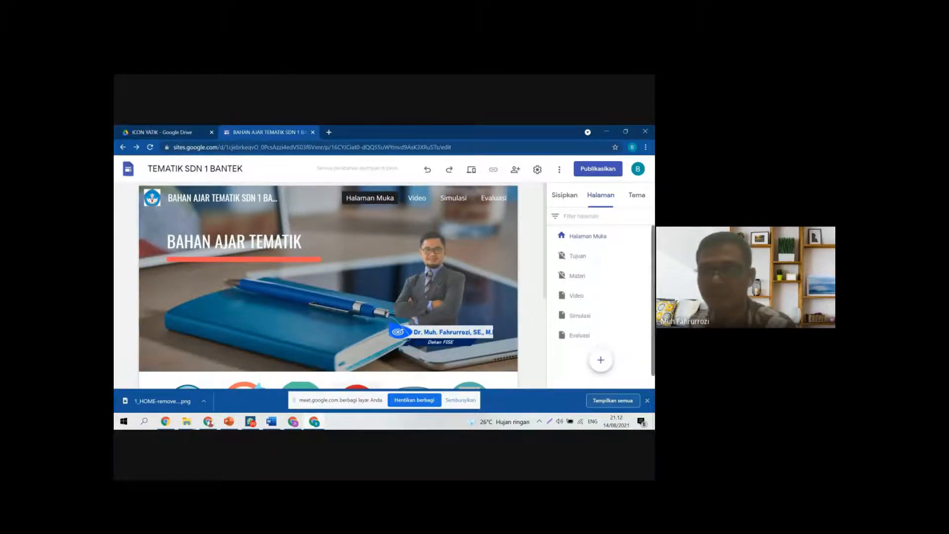
{"action": "left_click", "coordinate": [644, 298]}
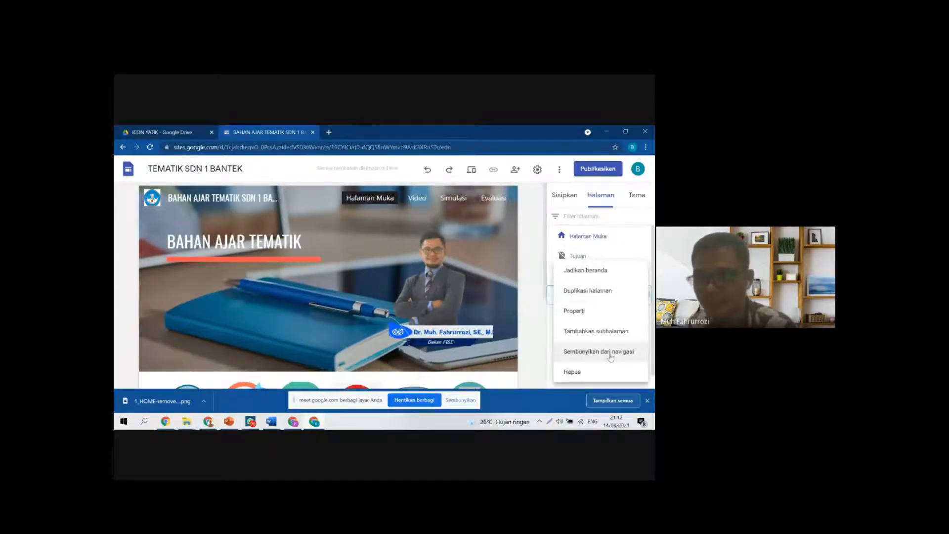
{"action": "left_click", "coordinate": [608, 354]}
{"action": "left_click", "coordinate": [645, 316]}
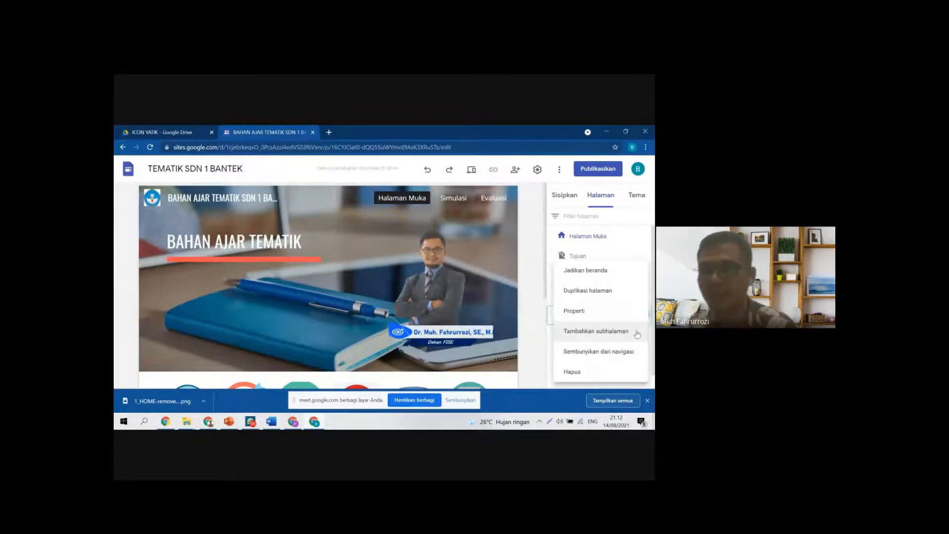
{"action": "left_click", "coordinate": [608, 351]}
{"action": "left_click", "coordinate": [645, 335]}
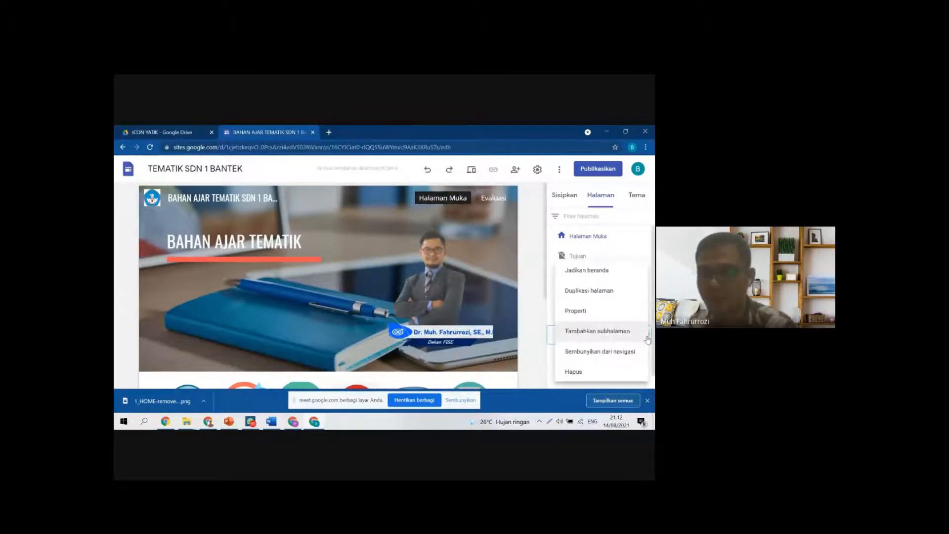
{"action": "left_click", "coordinate": [606, 354]}
{"action": "mouse_move", "coordinate": [597, 368]}
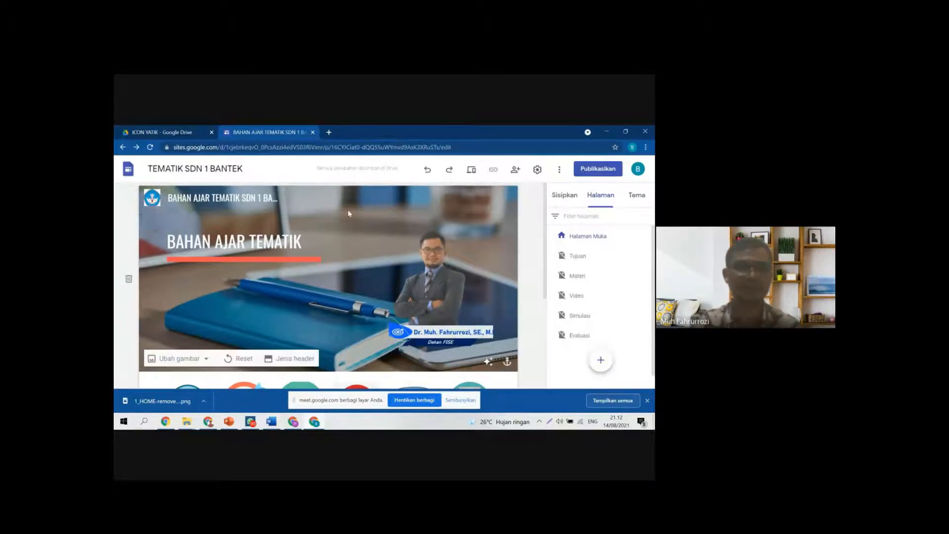
{"action": "scroll", "coordinate": [462, 318], "scroll_direction": "down", "scroll_amount": 4}
{"action": "scroll", "coordinate": [455, 339], "scroll_direction": "up", "scroll_amount": 2}
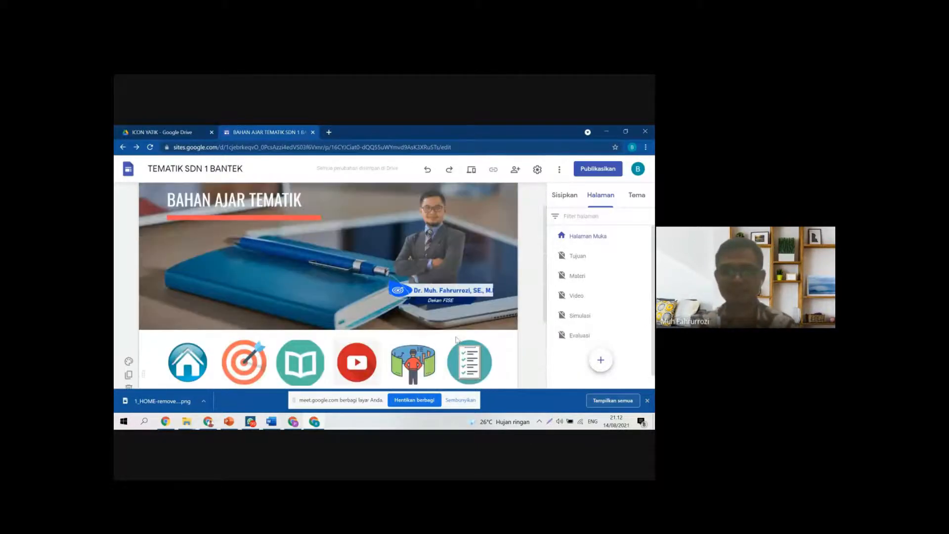
{"action": "scroll", "coordinate": [456, 339], "scroll_direction": "down", "scroll_amount": 3}
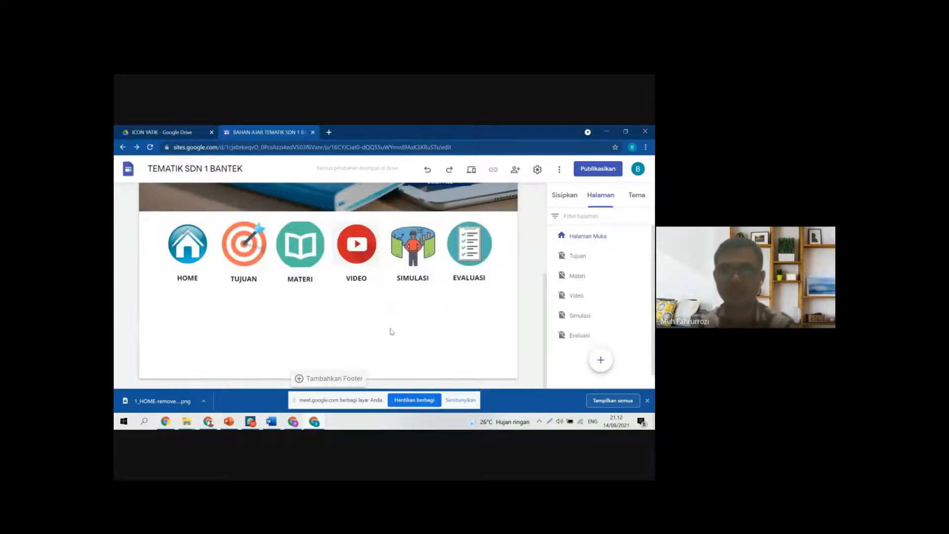
{"action": "scroll", "coordinate": [392, 331], "scroll_direction": "up", "scroll_amount": 2}
{"action": "scroll", "coordinate": [388, 331], "scroll_direction": "down", "scroll_amount": 2}
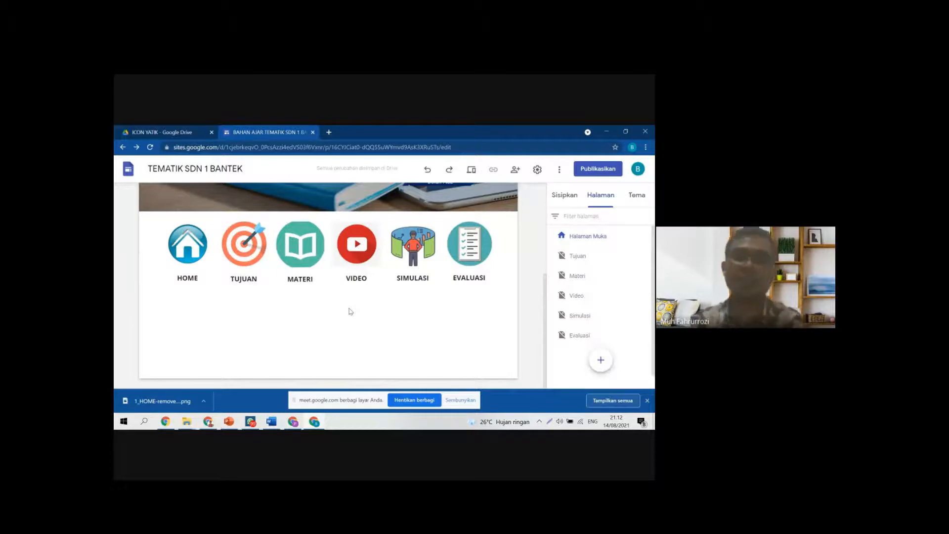
{"action": "scroll", "coordinate": [404, 319], "scroll_direction": "up", "scroll_amount": 2}
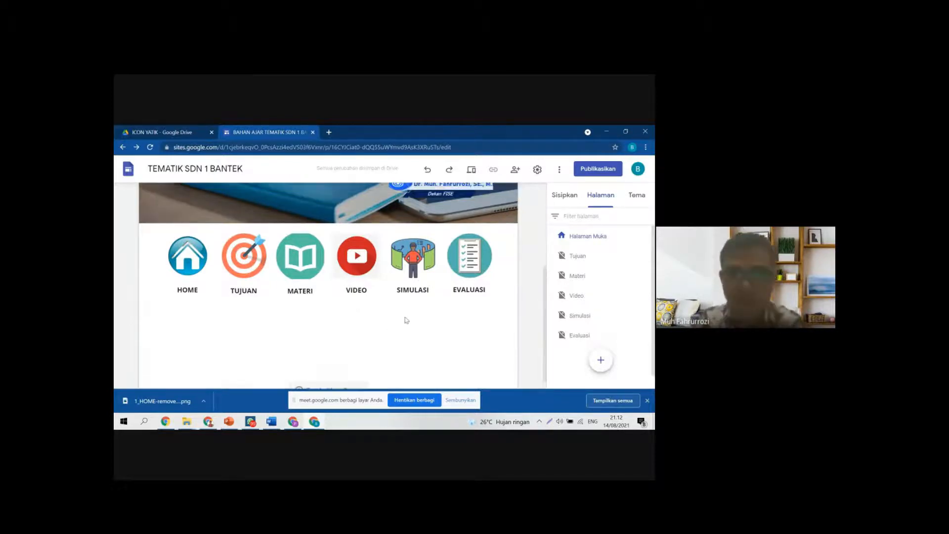
{"action": "scroll", "coordinate": [408, 336], "scroll_direction": "down", "scroll_amount": 2}
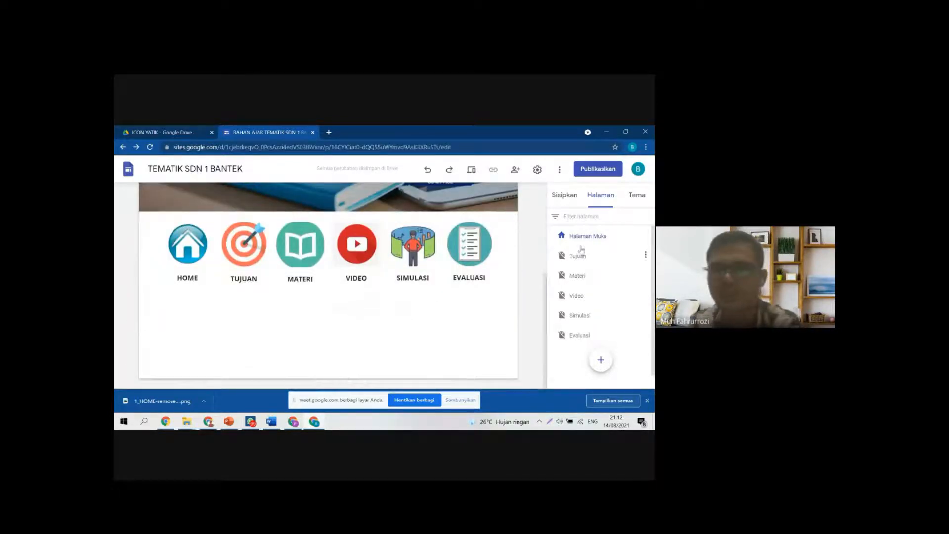
Step: Start inserting a map on the home page and enter SDN 1 BANTEK KECAMATAN SURALAGA as its location
{"action": "left_click", "coordinate": [568, 194]}
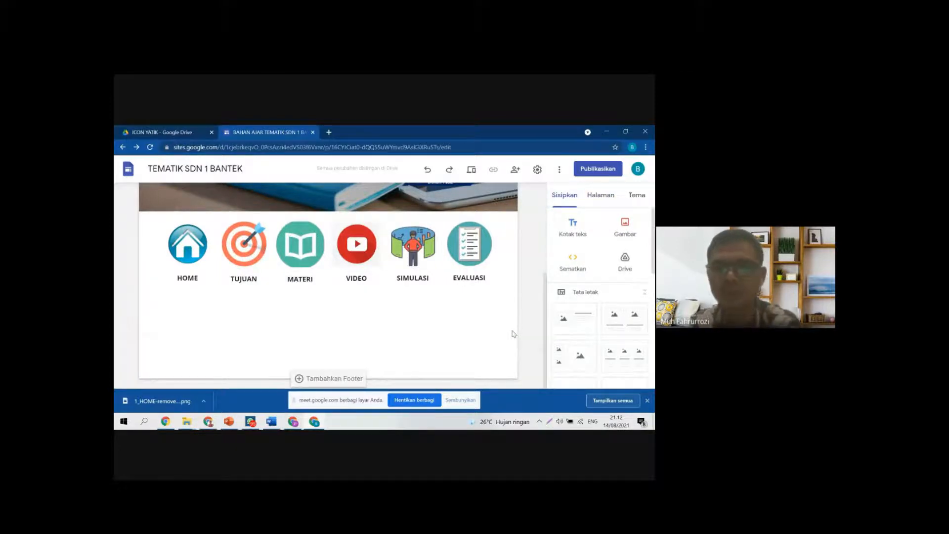
{"action": "scroll", "coordinate": [583, 339], "scroll_direction": "down", "scroll_amount": 2}
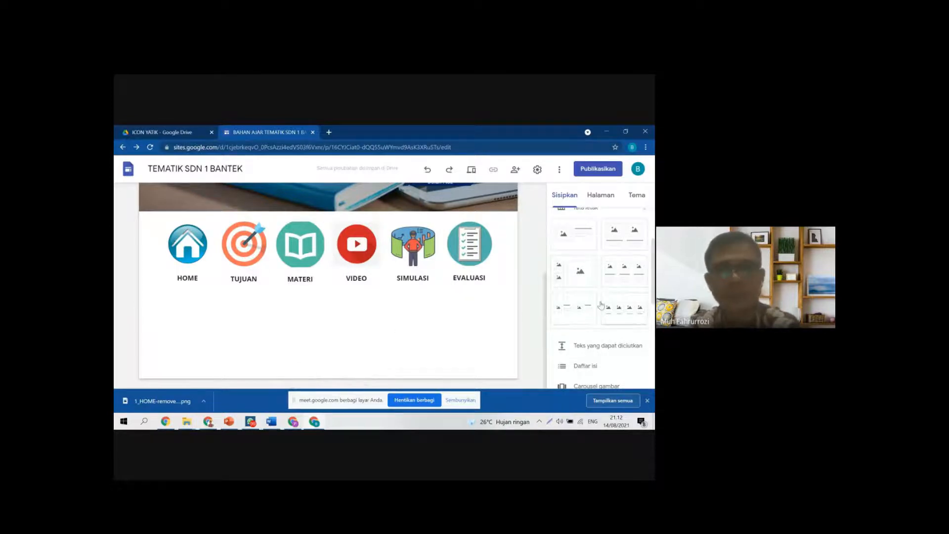
{"action": "scroll", "coordinate": [586, 341], "scroll_direction": "down", "scroll_amount": 5}
{"action": "scroll", "coordinate": [589, 342], "scroll_direction": "down", "scroll_amount": 1}
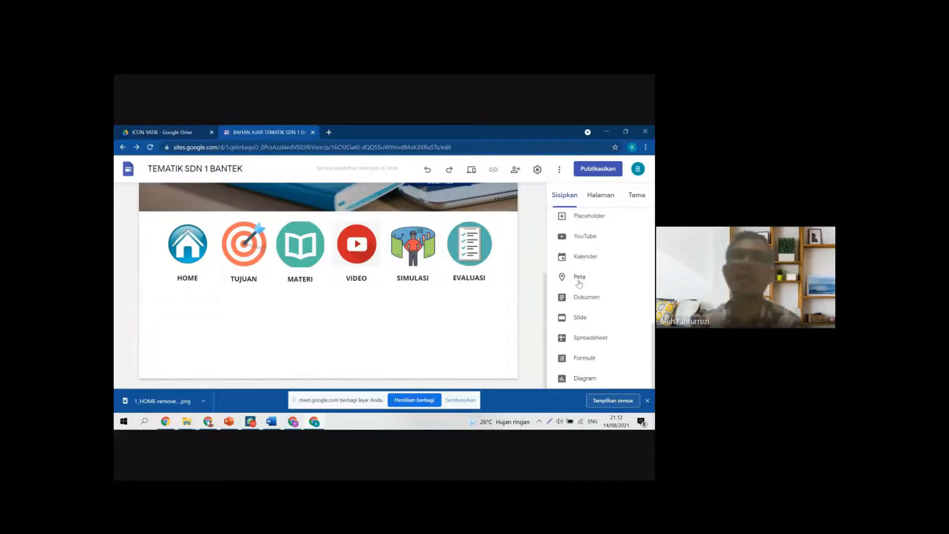
{"action": "scroll", "coordinate": [595, 309], "scroll_direction": "up", "scroll_amount": 6}
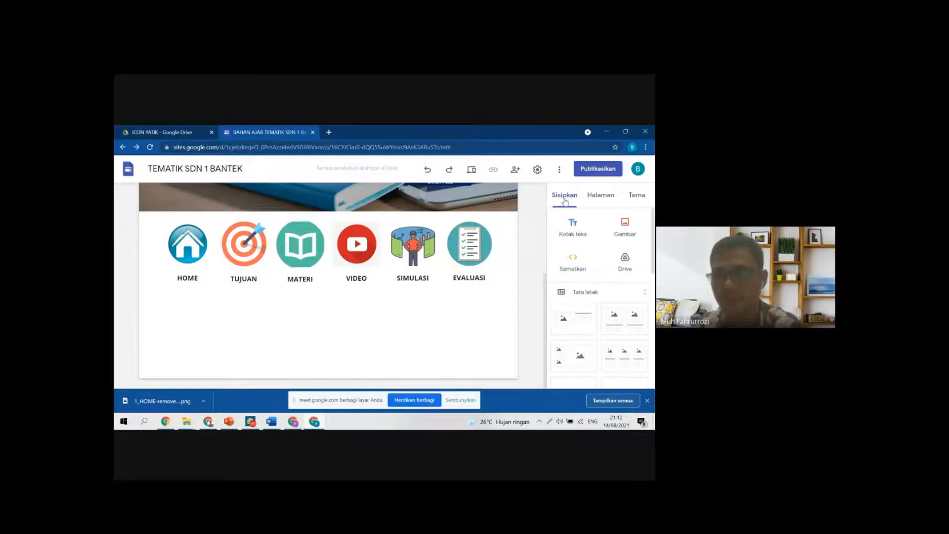
{"action": "scroll", "coordinate": [567, 322], "scroll_direction": "down", "scroll_amount": 6}
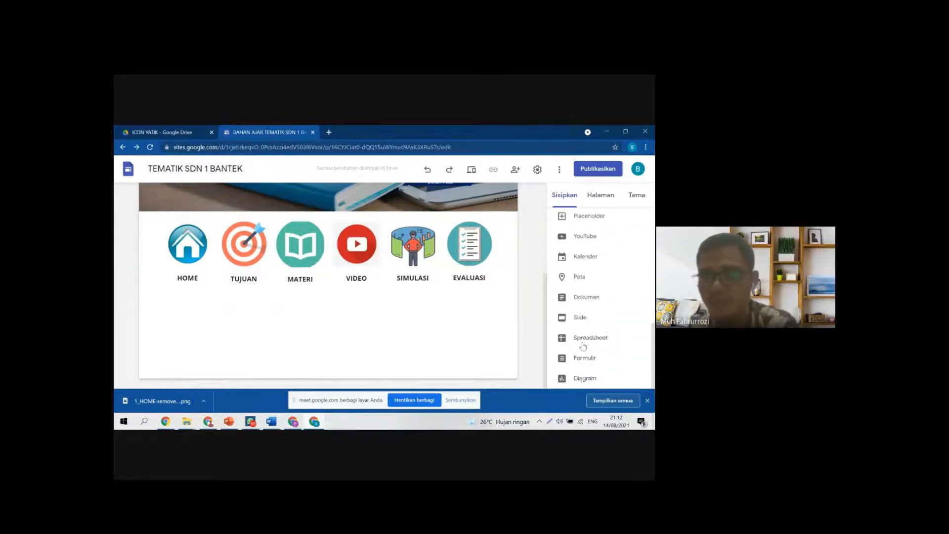
{"action": "left_click", "coordinate": [579, 277]}
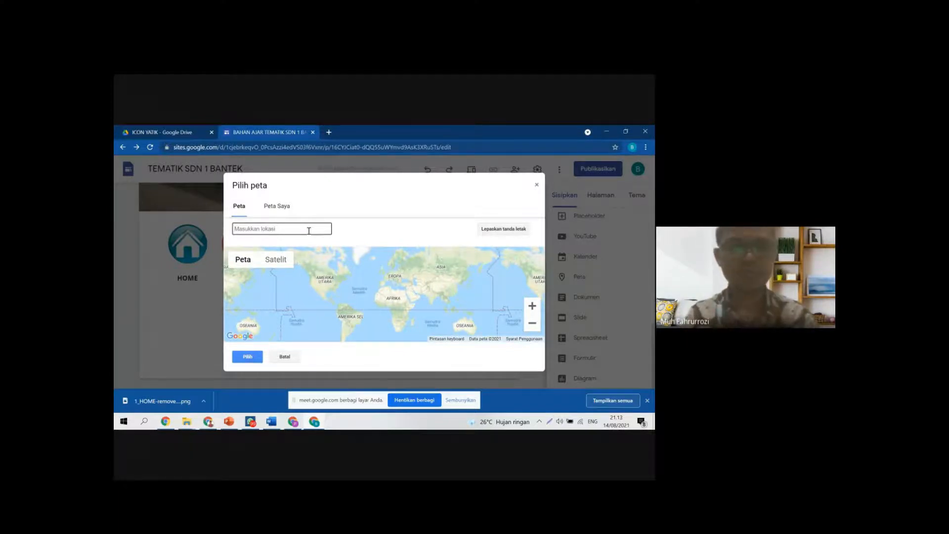
{"action": "type", "text": "SDN 1"}
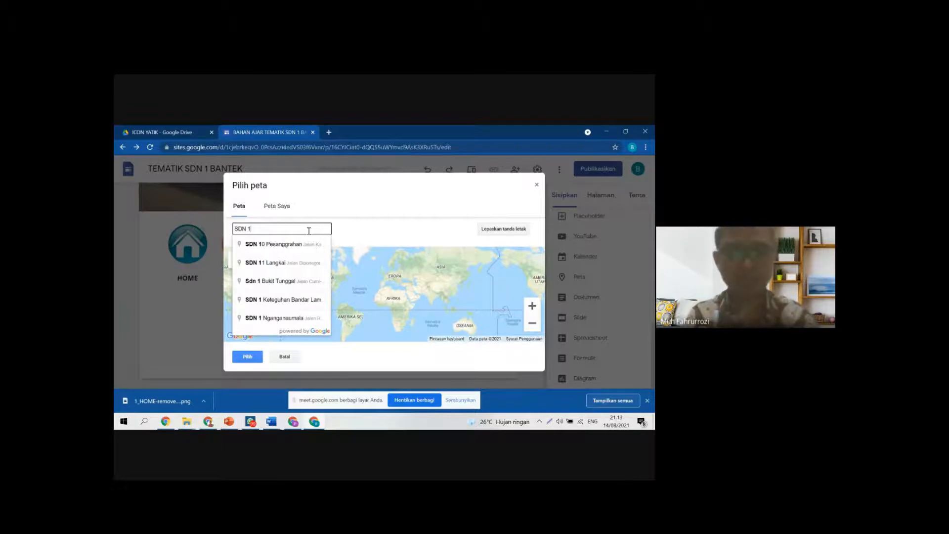
{"action": "type", "text": "BANTE"}
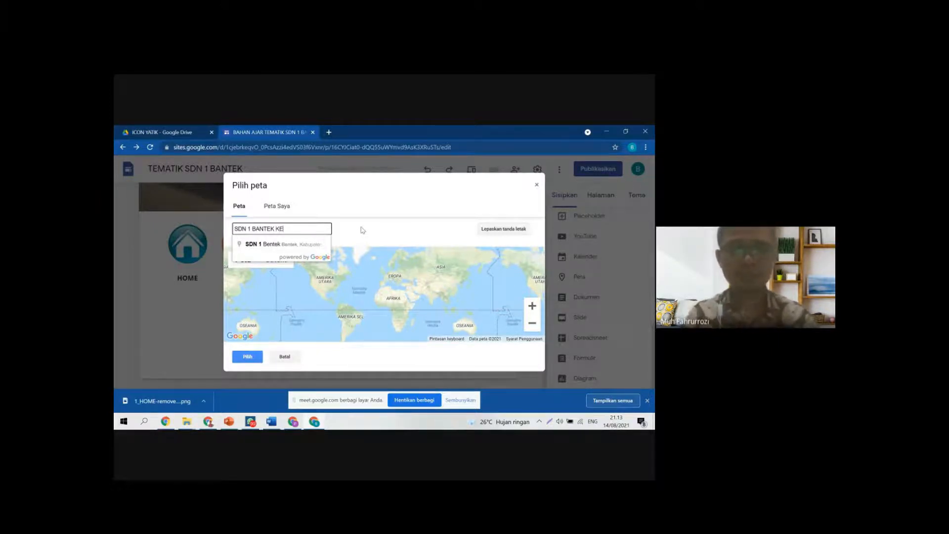
{"action": "type", "text": "KECAMATAN SURALAGA"}
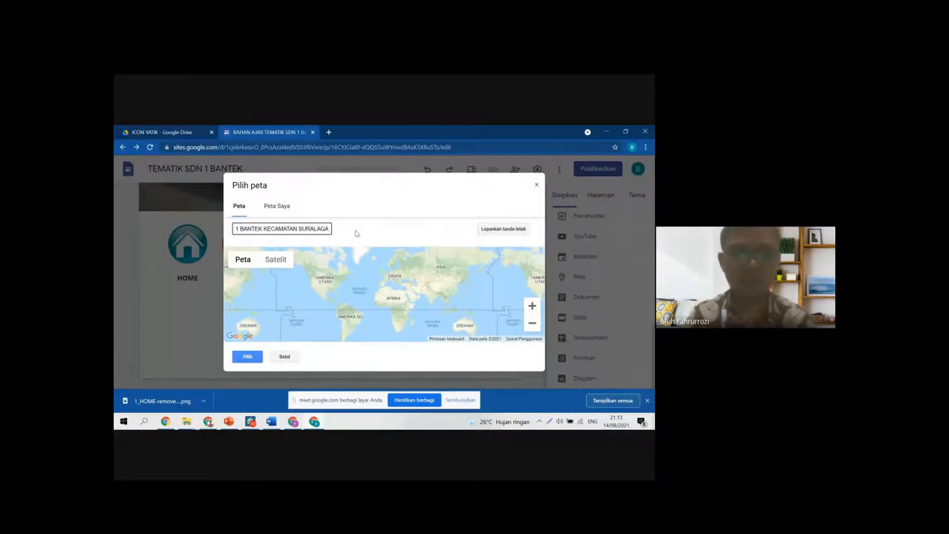
Step: Switch the map preview to satellite view, search for the entered school location, and insert the map on the page
{"action": "mouse_move", "coordinate": [244, 261]}
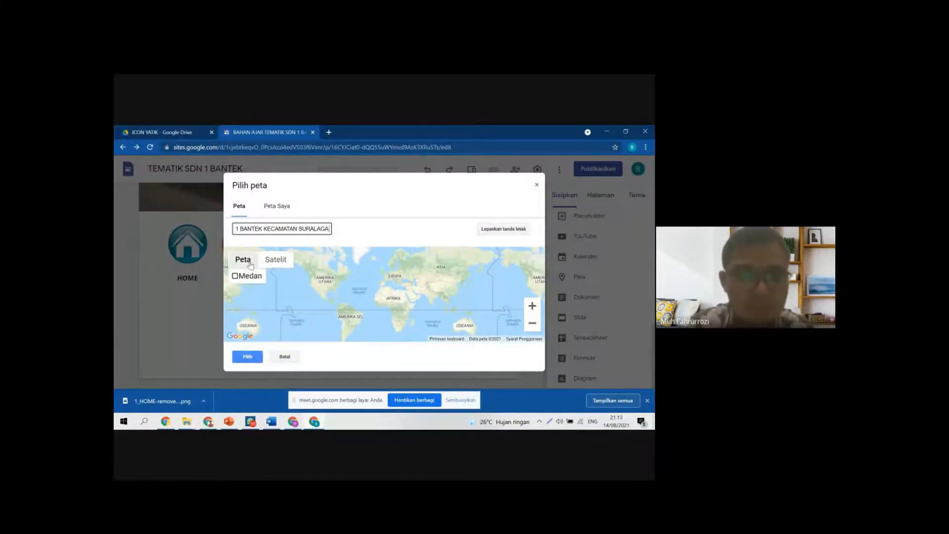
{"action": "left_click", "coordinate": [276, 259]}
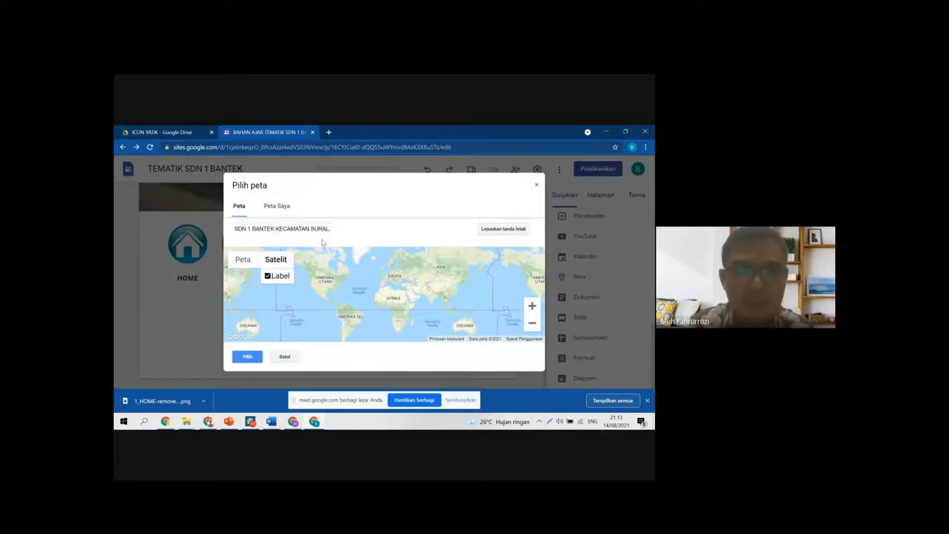
{"action": "left_click", "coordinate": [327, 230]}
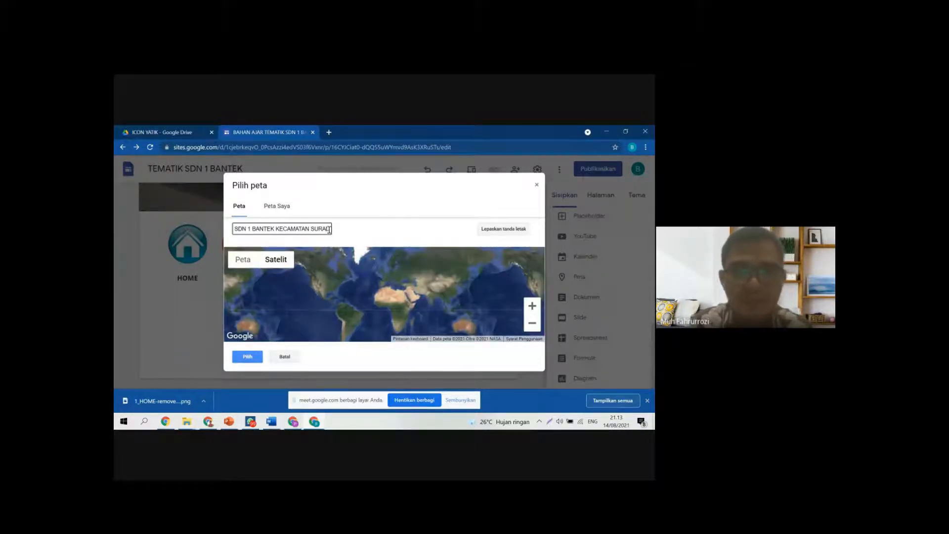
{"action": "type", "text": "AGA"}
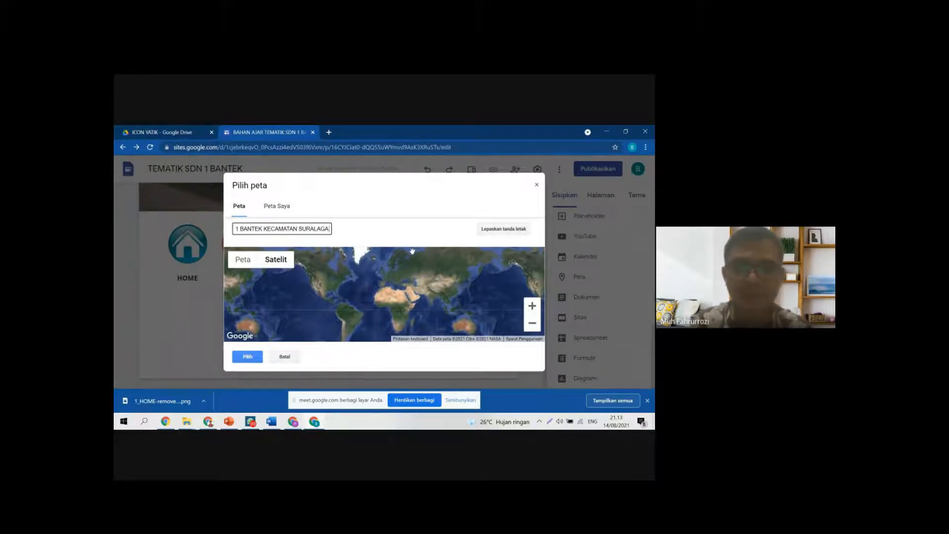
{"action": "key", "text": "Return"}
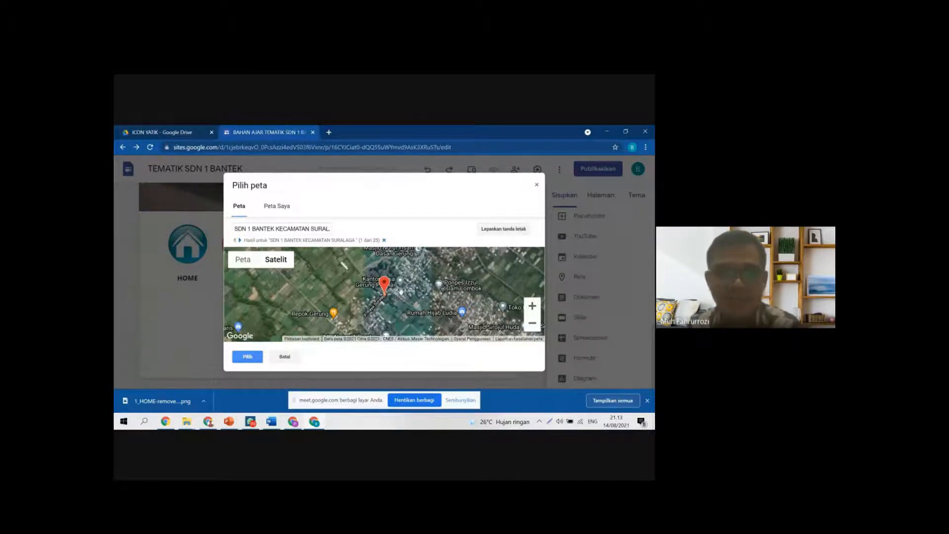
{"action": "scroll", "coordinate": [400, 290], "scroll_direction": "down", "scroll_amount": 2}
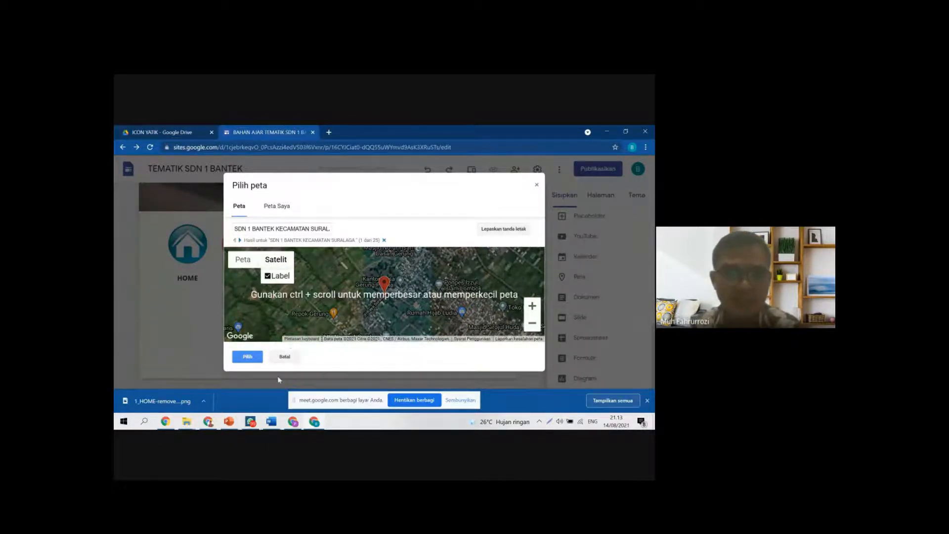
{"action": "left_click", "coordinate": [249, 358]}
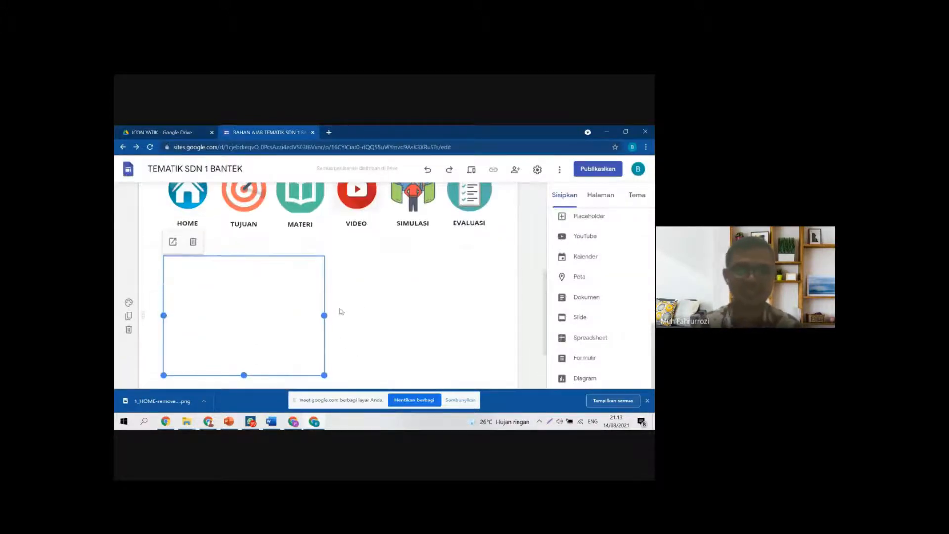
Step: Widen the inserted map so it spans the content width beneath the row of icons
{"action": "left_click_drag", "start_coordinate": [324, 315], "coordinate": [500, 336]}
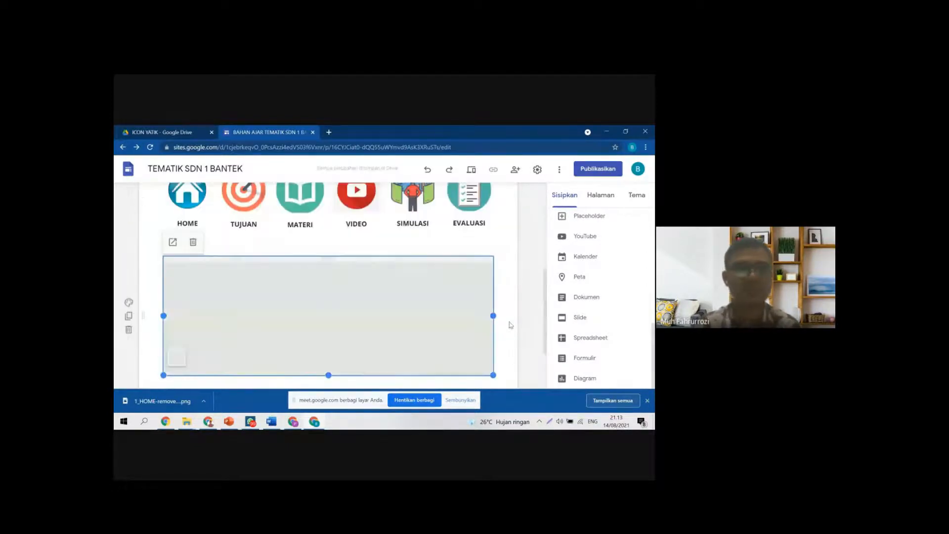
{"action": "scroll", "coordinate": [511, 325], "scroll_direction": "up", "scroll_amount": 1}
{"action": "scroll", "coordinate": [507, 326], "scroll_direction": "down", "scroll_amount": 2}
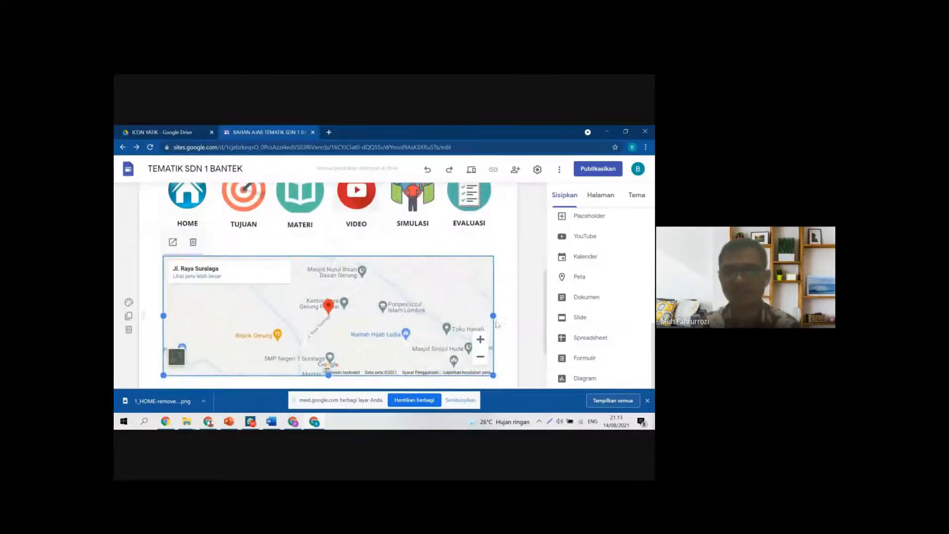
{"action": "left_click_drag", "start_coordinate": [495, 314], "coordinate": [521, 321]}
{"action": "scroll", "coordinate": [509, 318], "scroll_direction": "up", "scroll_amount": 1}
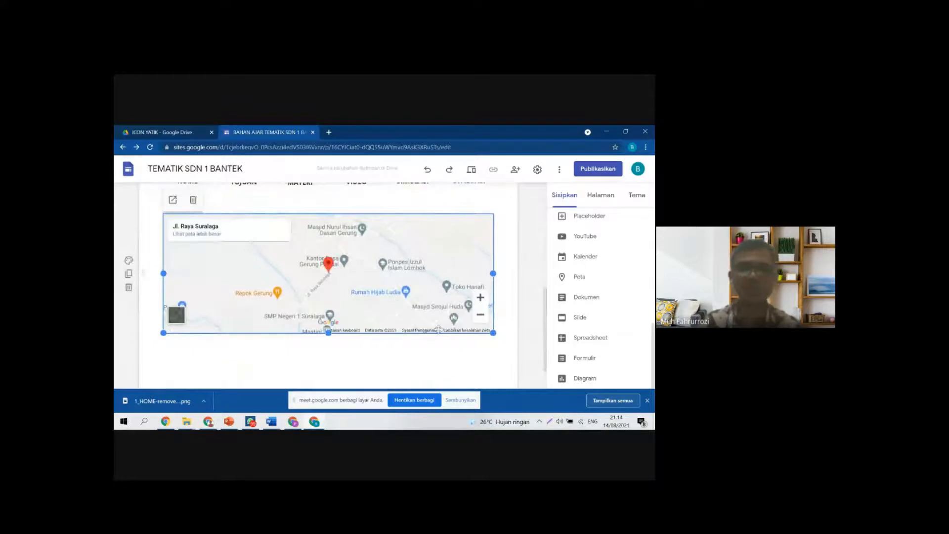
Step: Insert a divider line between the icon row and the map
{"action": "scroll", "coordinate": [316, 295], "scroll_direction": "down", "scroll_amount": 3}
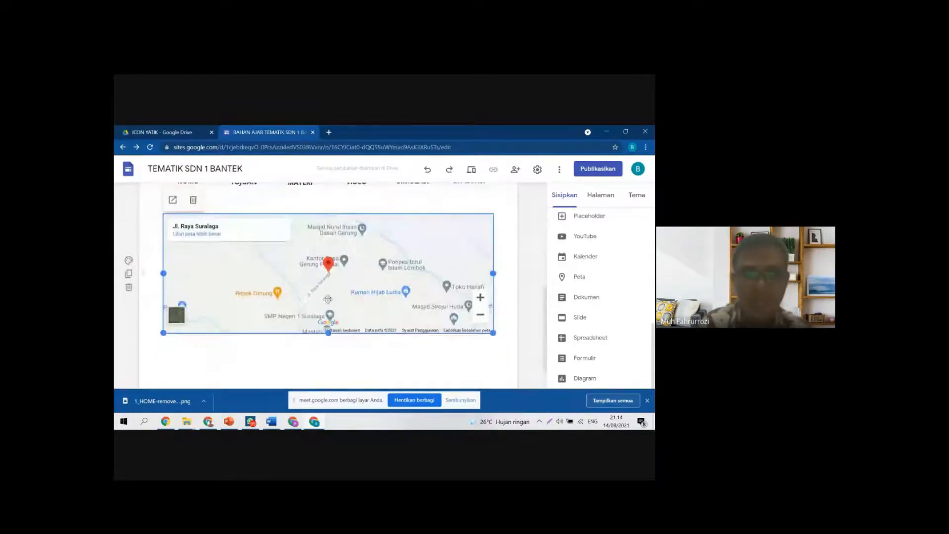
{"action": "scroll", "coordinate": [339, 327], "scroll_direction": "up", "scroll_amount": 4}
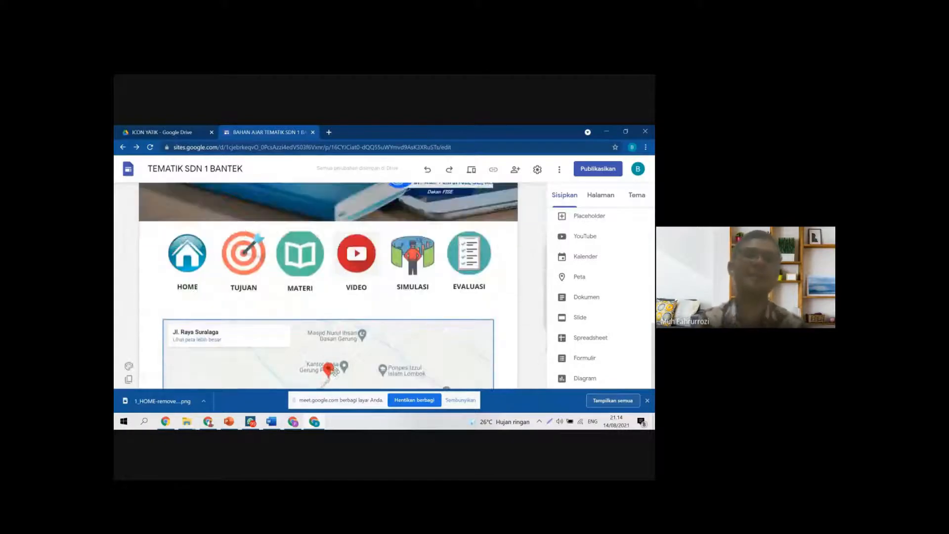
{"action": "scroll", "coordinate": [334, 334], "scroll_direction": "up", "scroll_amount": 2}
{"action": "scroll", "coordinate": [334, 335], "scroll_direction": "down", "scroll_amount": 5}
{"action": "scroll", "coordinate": [334, 334], "scroll_direction": "down", "scroll_amount": 1}
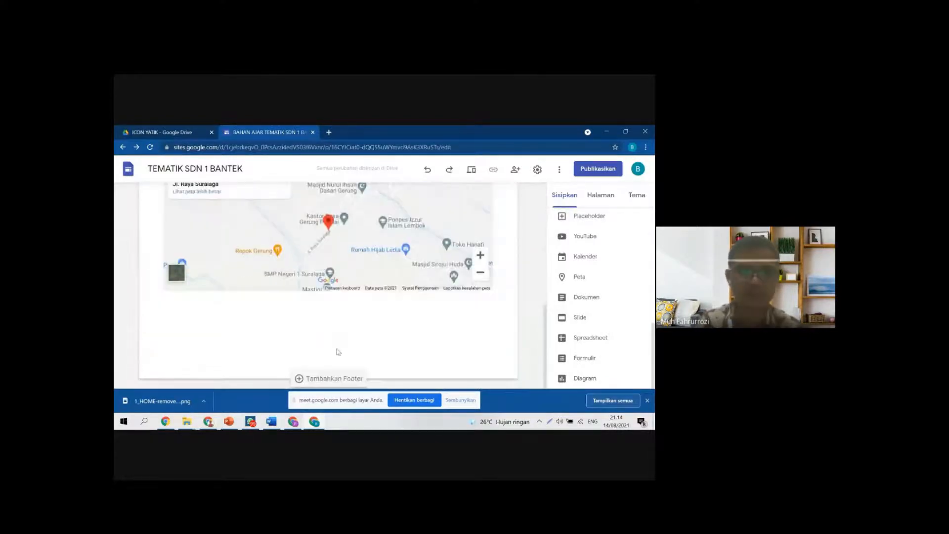
{"action": "scroll", "coordinate": [212, 350], "scroll_direction": "up", "scroll_amount": 5}
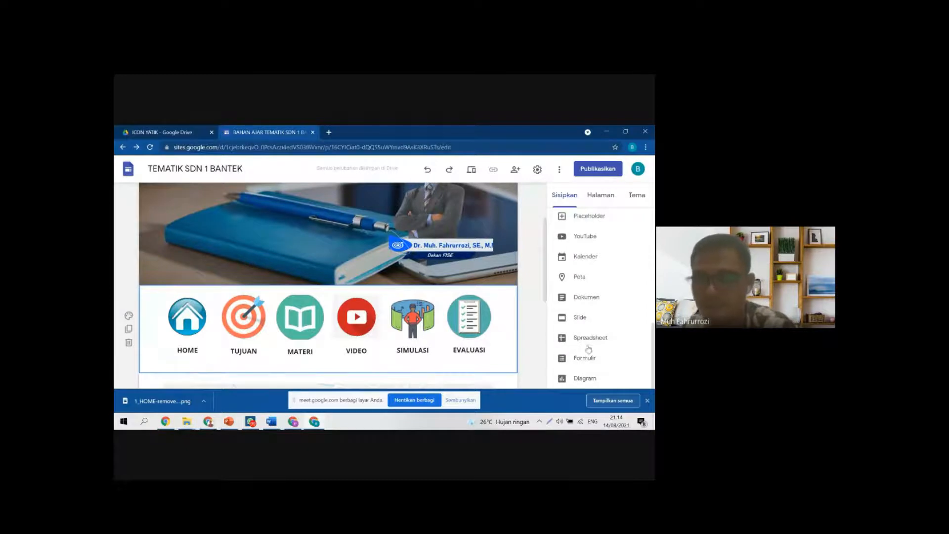
{"action": "scroll", "coordinate": [570, 339], "scroll_direction": "up", "scroll_amount": 3}
{"action": "scroll", "coordinate": [570, 338], "scroll_direction": "up", "scroll_amount": 2}
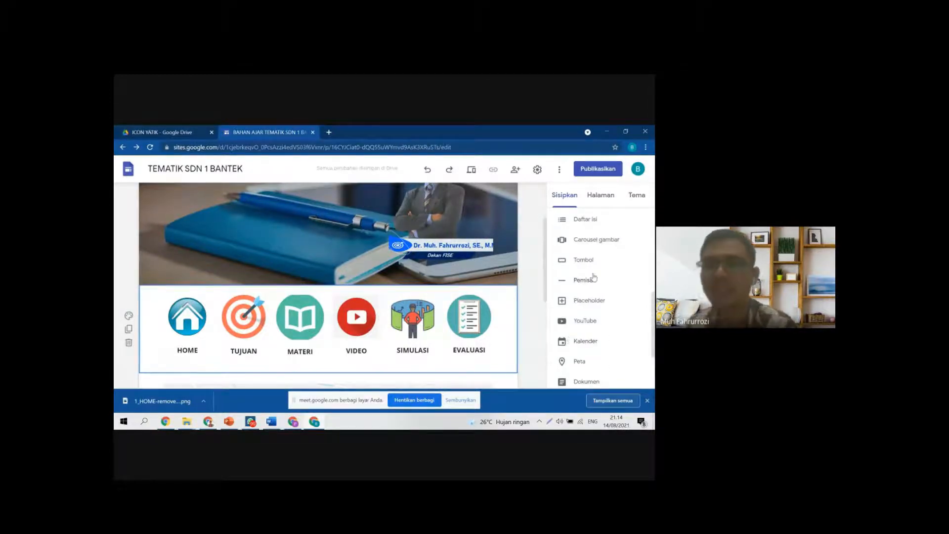
{"action": "left_click", "coordinate": [581, 281]}
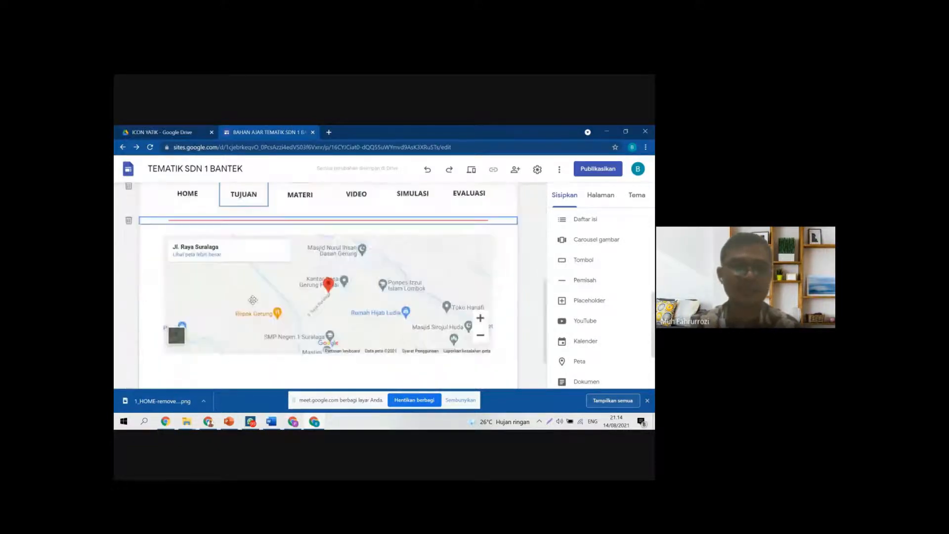
Step: Insert a second divider line below the map and check the home page layout
{"action": "scroll", "coordinate": [216, 322], "scroll_direction": "down", "scroll_amount": 1}
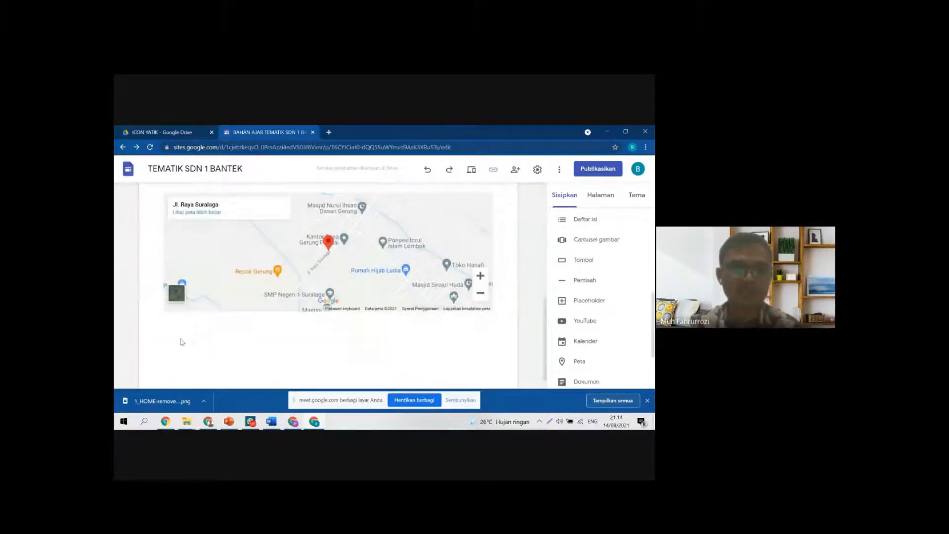
{"action": "key", "text": "Delete"}
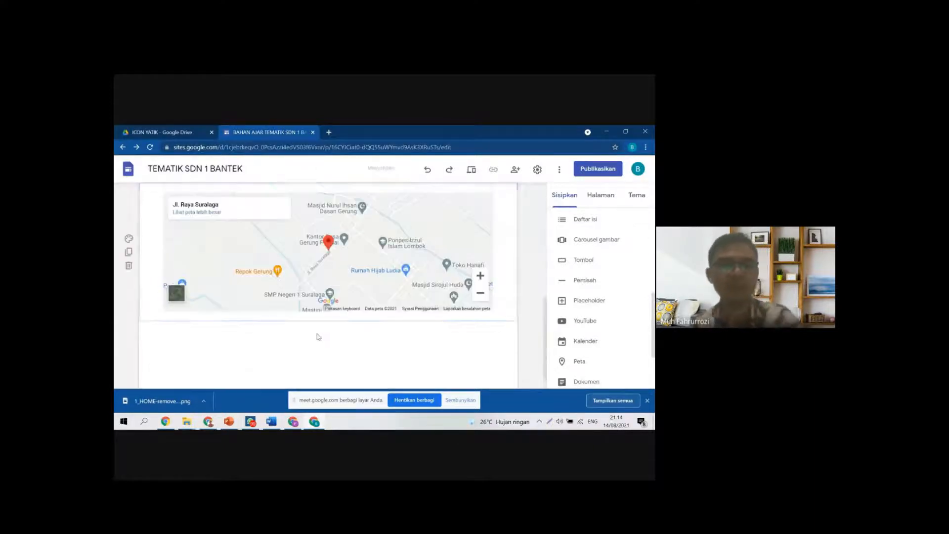
{"action": "left_click", "coordinate": [584, 290]}
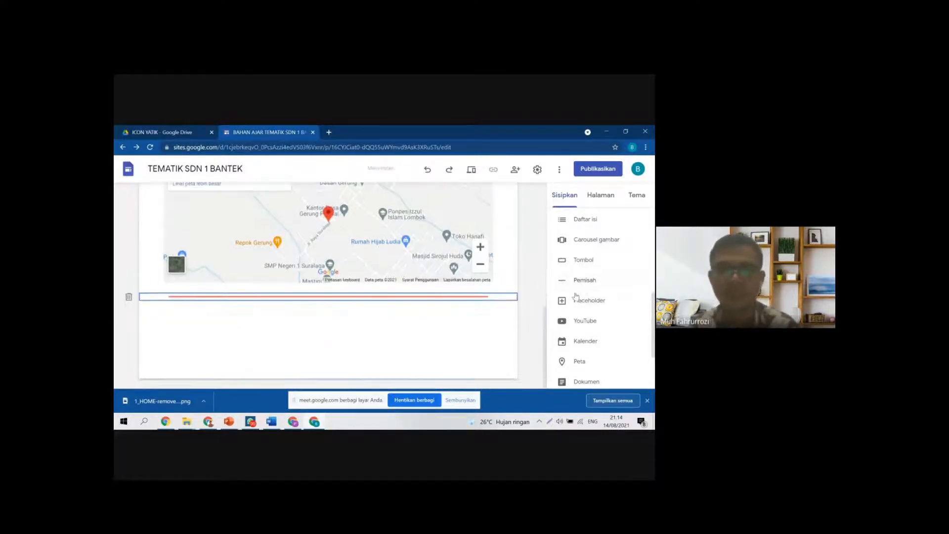
{"action": "scroll", "coordinate": [299, 360], "scroll_direction": "up", "scroll_amount": 3}
{"action": "scroll", "coordinate": [359, 338], "scroll_direction": "down", "scroll_amount": 3}
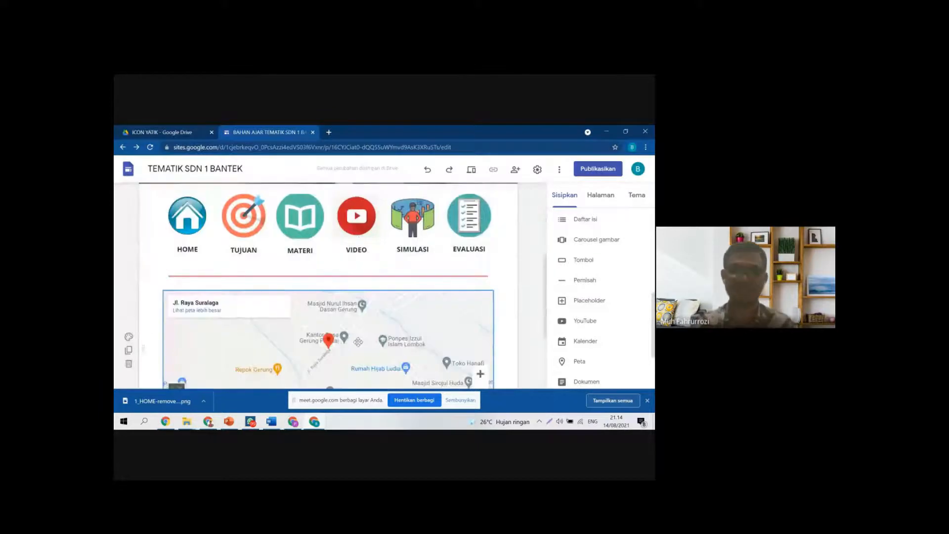
{"action": "scroll", "coordinate": [359, 337], "scroll_direction": "up", "scroll_amount": 3}
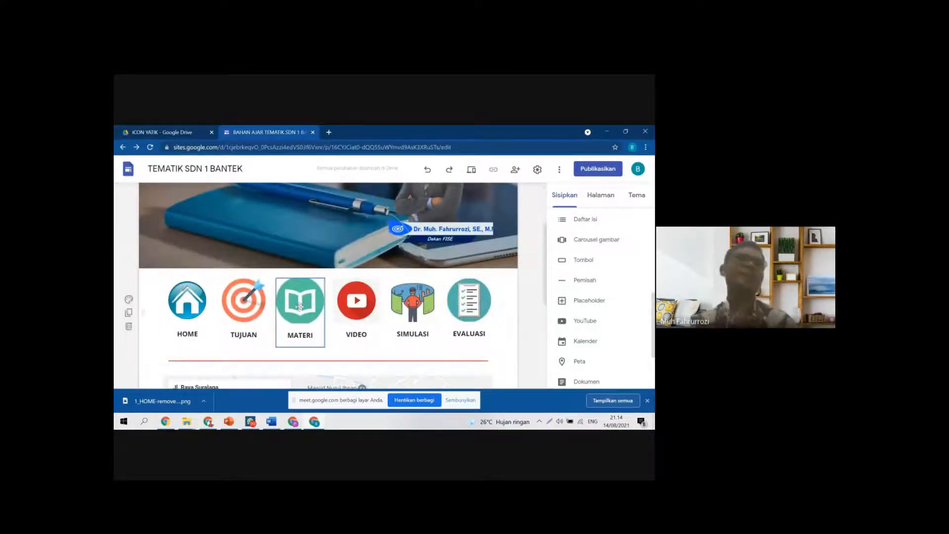
{"action": "scroll", "coordinate": [300, 311], "scroll_direction": "down", "scroll_amount": 2}
{"action": "scroll", "coordinate": [326, 340], "scroll_direction": "down", "scroll_amount": 1}
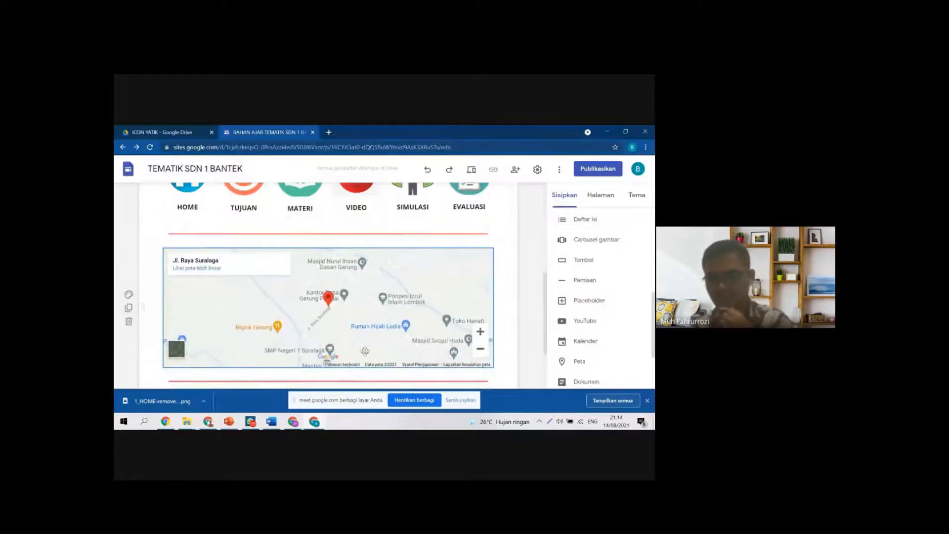
{"action": "scroll", "coordinate": [365, 351], "scroll_direction": "up", "scroll_amount": 2}
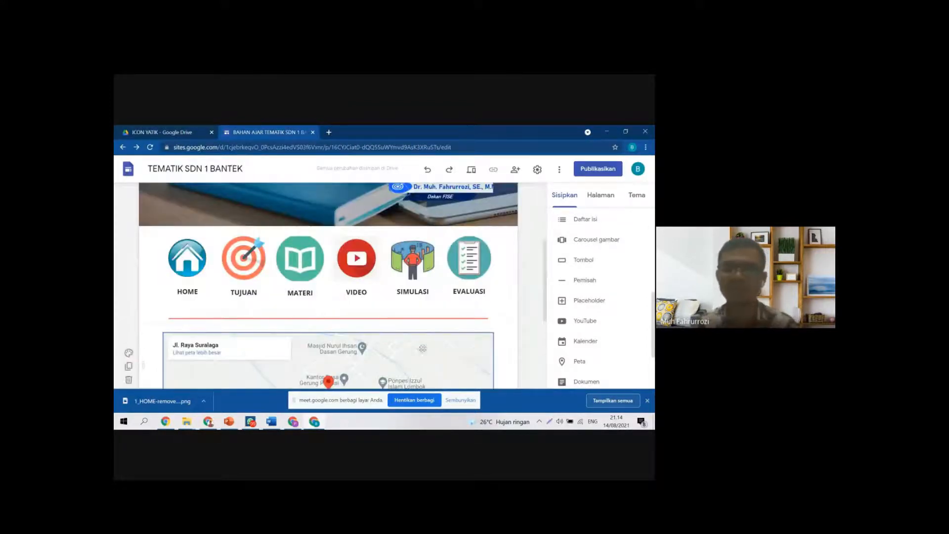
Step: Switch to the Google Meet call, admit the person waiting to join, and return to the site editor
{"action": "left_click", "coordinate": [312, 422]}
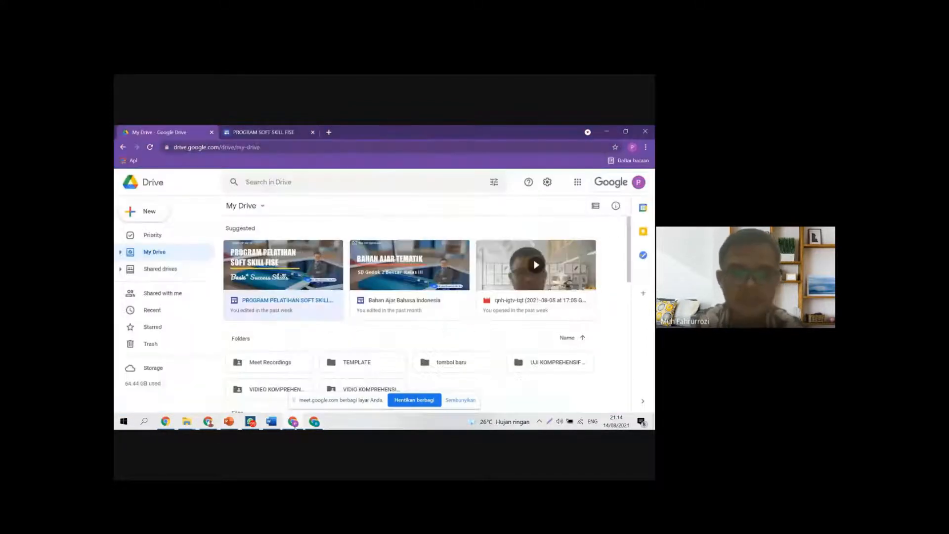
{"action": "left_click", "coordinate": [314, 422]}
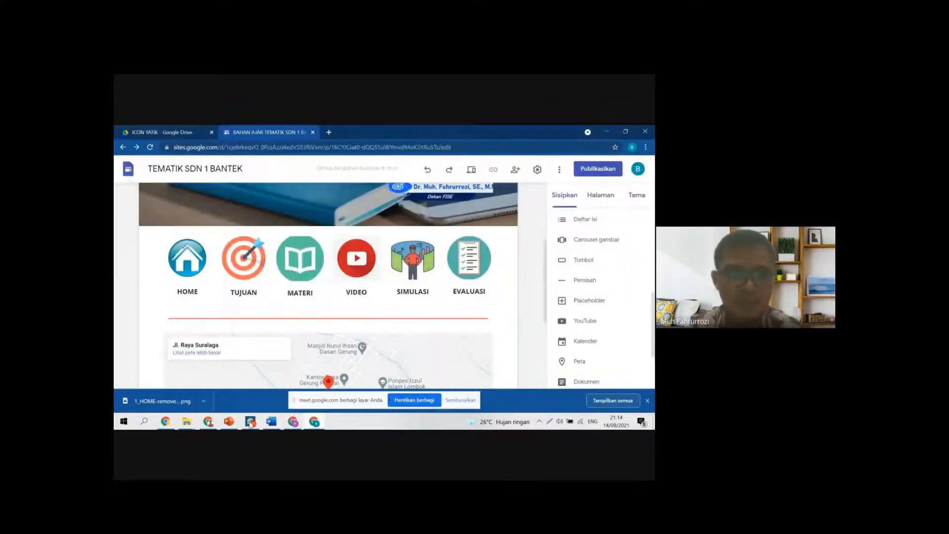
{"action": "left_click", "coordinate": [315, 422]}
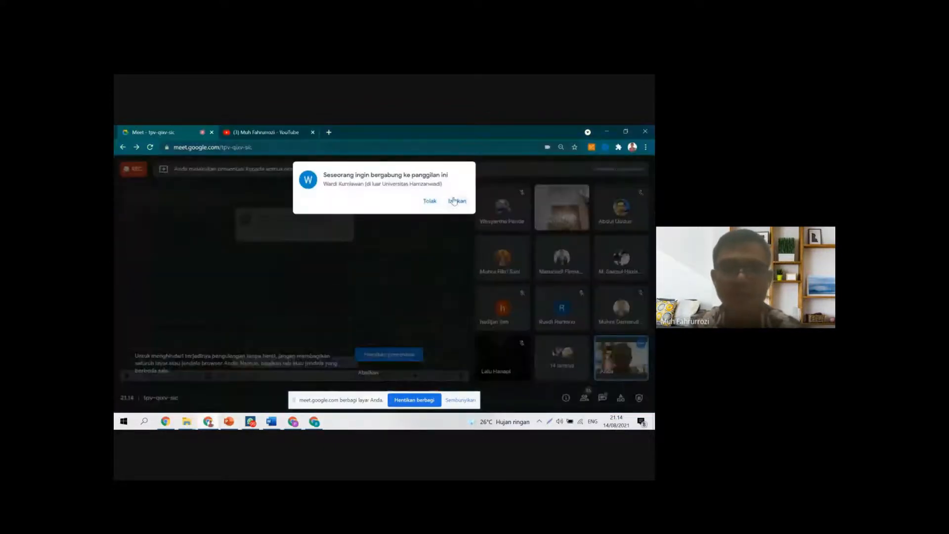
{"action": "left_click", "coordinate": [452, 201]}
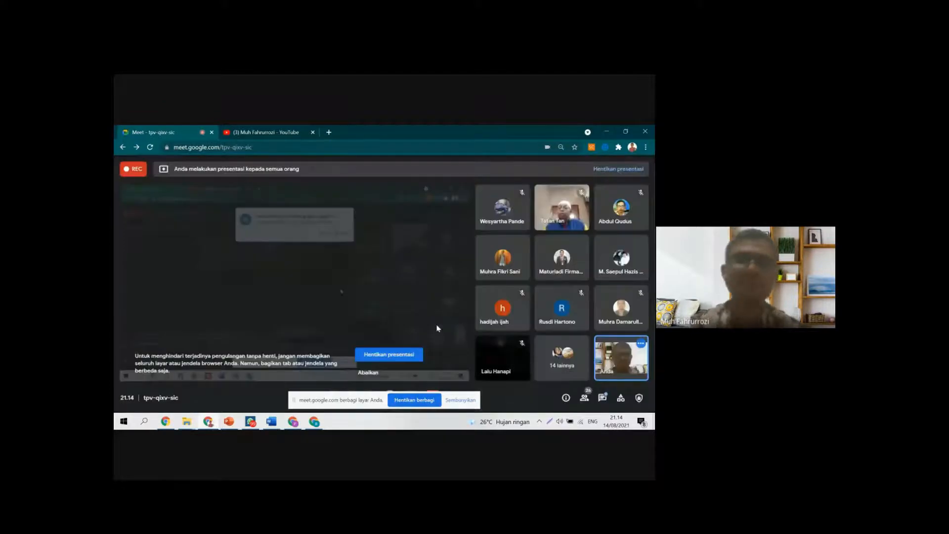
{"action": "left_click", "coordinate": [314, 422]}
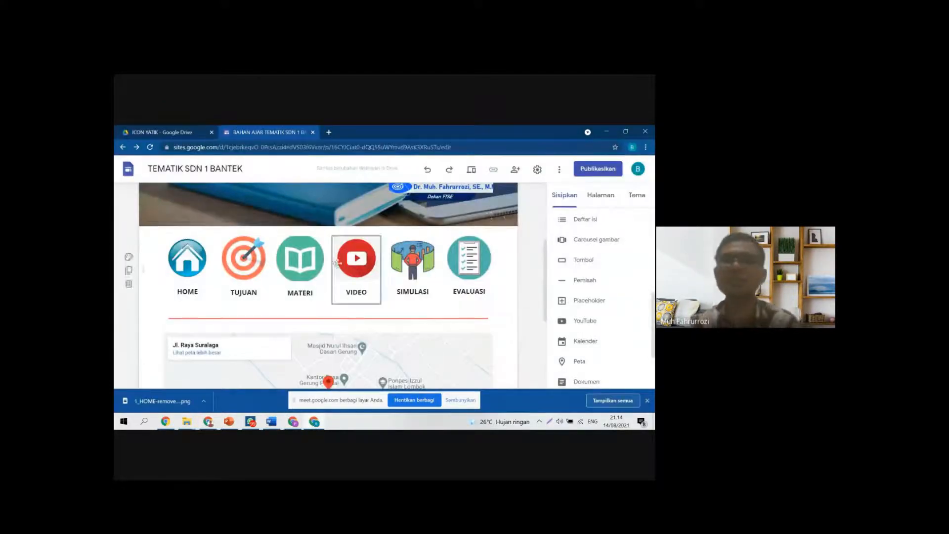
Step: Zoom out the browser page and look through the content blocks, layouts and embed options that can be inserted
{"action": "scroll", "coordinate": [356, 267], "scroll_direction": "up", "scroll_amount": 2}
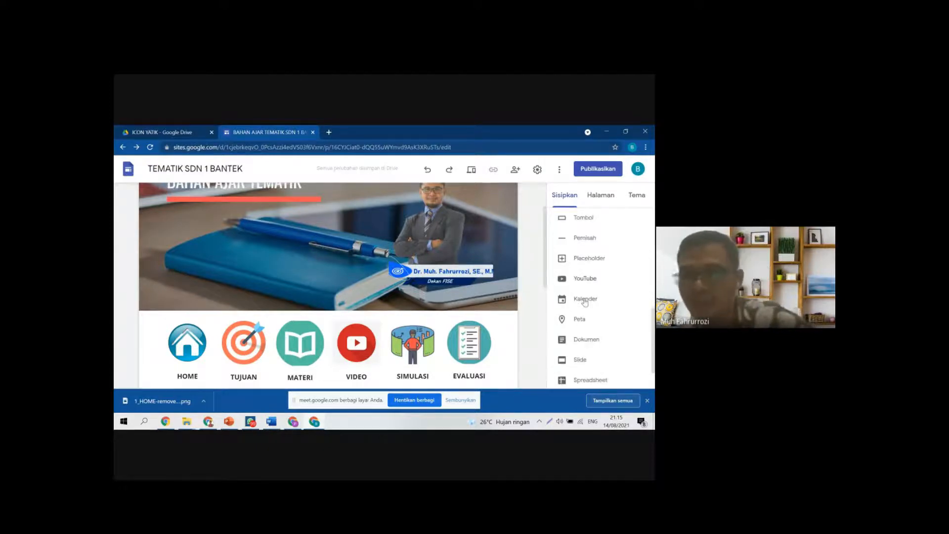
{"action": "key", "text": "ctrl+minus"}
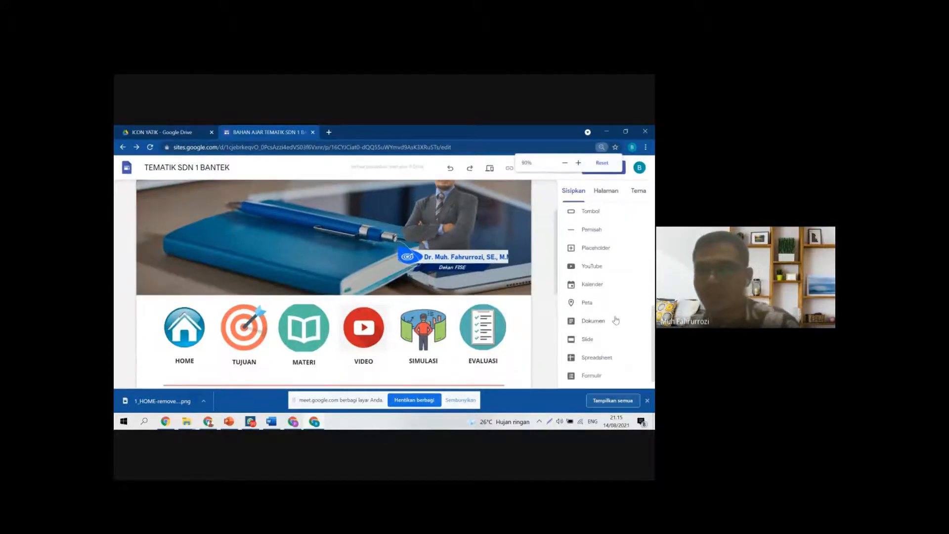
{"action": "scroll", "coordinate": [593, 322], "scroll_direction": "up", "scroll_amount": 1}
{"action": "scroll", "coordinate": [592, 321], "scroll_direction": "up", "scroll_amount": 3}
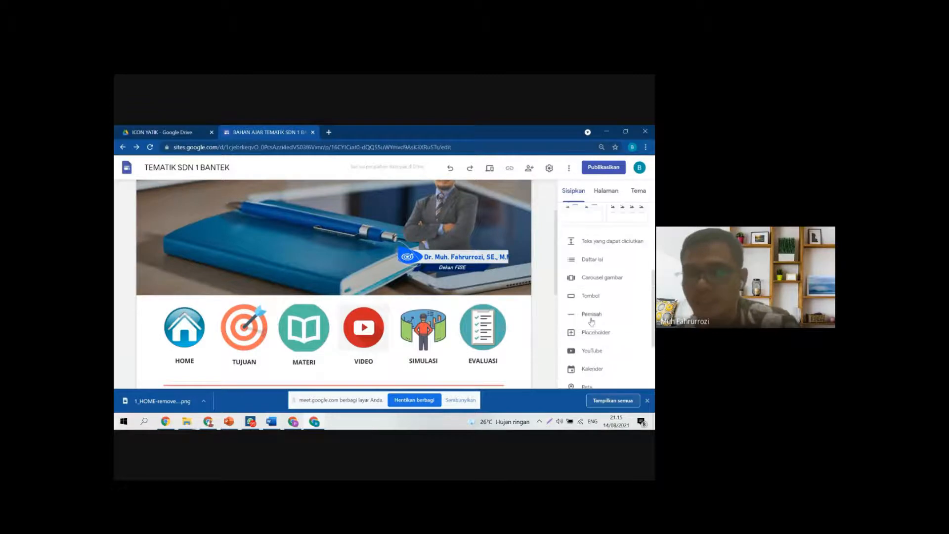
{"action": "scroll", "coordinate": [590, 323], "scroll_direction": "down", "scroll_amount": 1}
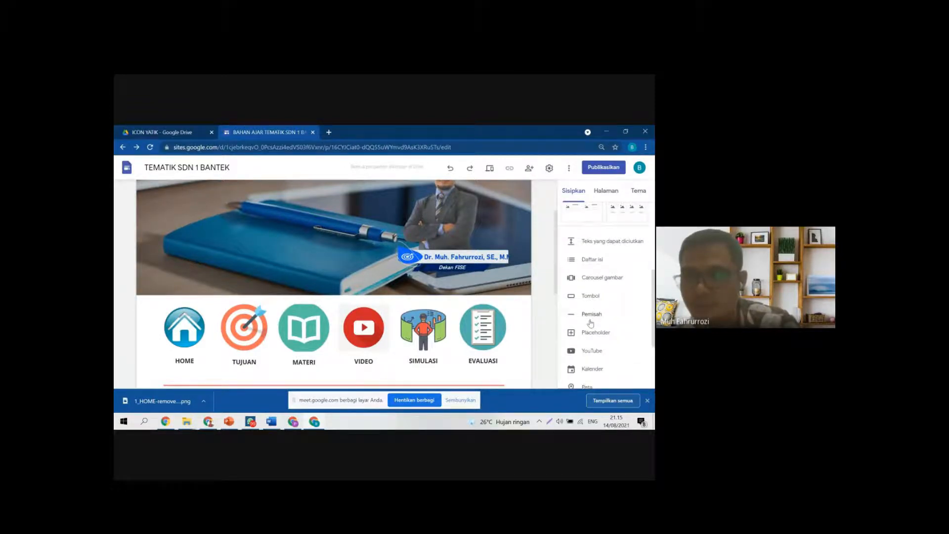
{"action": "scroll", "coordinate": [590, 323], "scroll_direction": "down", "scroll_amount": 2}
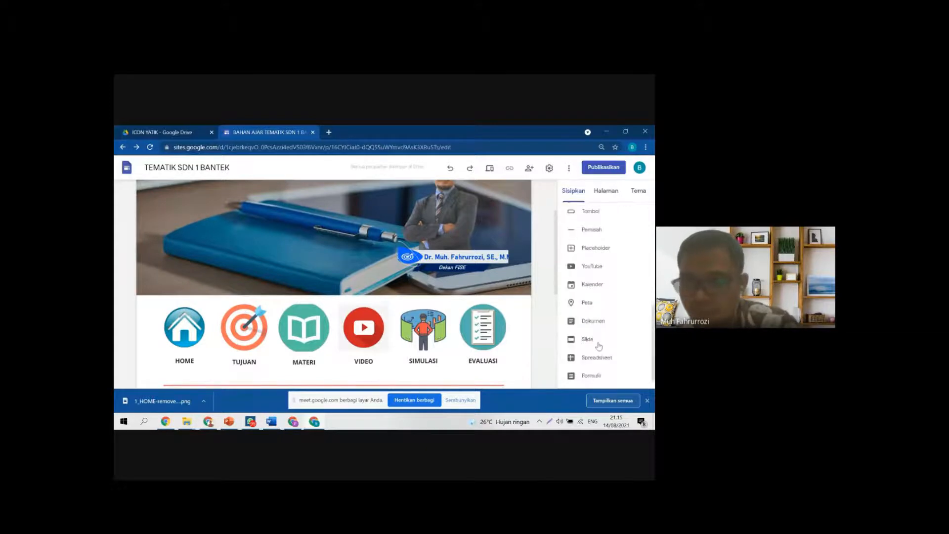
{"action": "scroll", "coordinate": [598, 345], "scroll_direction": "up", "scroll_amount": 4}
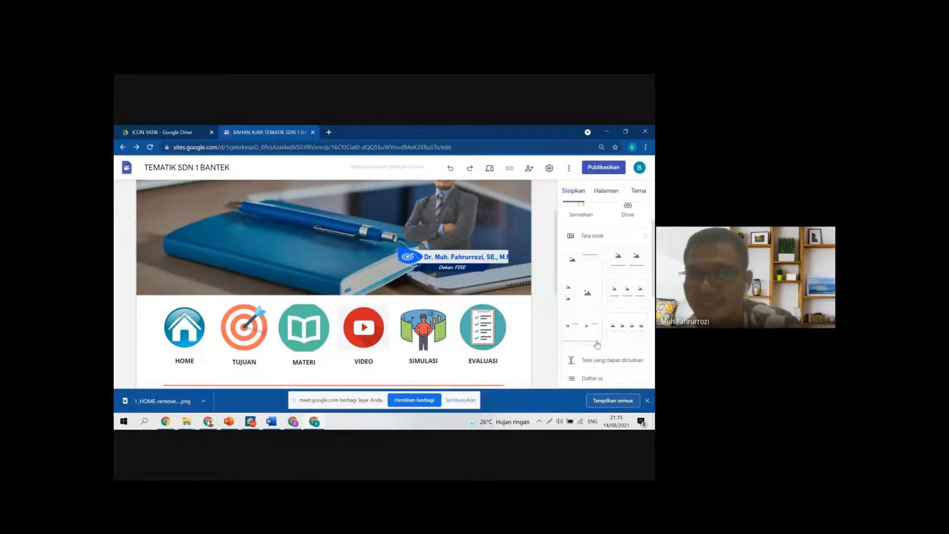
{"action": "scroll", "coordinate": [596, 341], "scroll_direction": "down", "scroll_amount": 2}
{"action": "scroll", "coordinate": [593, 336], "scroll_direction": "up", "scroll_amount": 3}
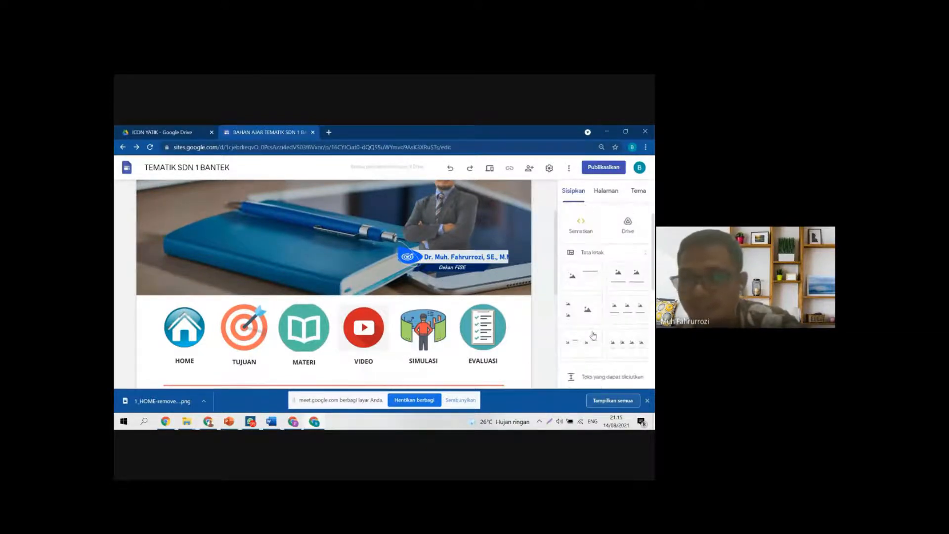
{"action": "scroll", "coordinate": [593, 336], "scroll_direction": "up", "scroll_amount": 1}
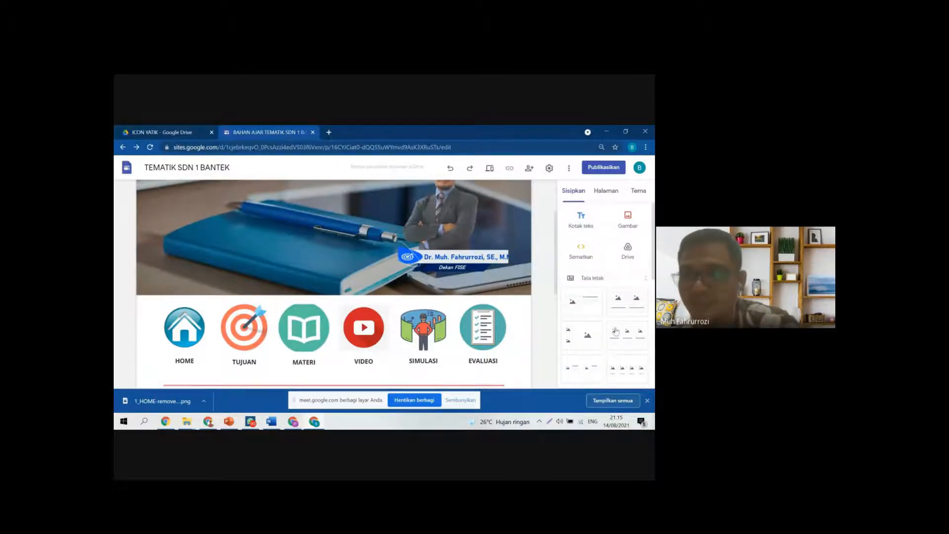
{"action": "scroll", "coordinate": [615, 331], "scroll_direction": "down", "scroll_amount": 2}
{"action": "scroll", "coordinate": [613, 331], "scroll_direction": "up", "scroll_amount": 2}
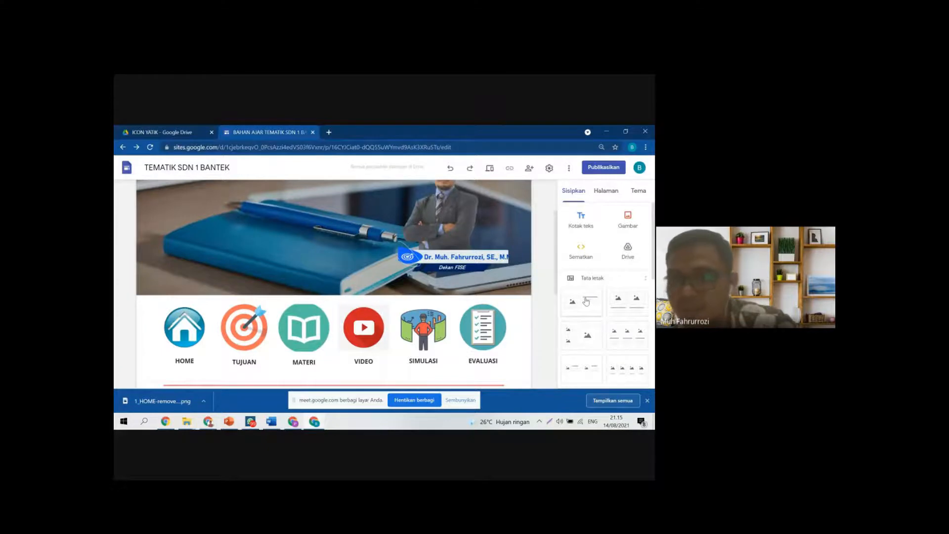
Step: Start a web embed using embed code and enter the opening tags <marquee><B>
{"action": "left_click", "coordinate": [578, 253]}
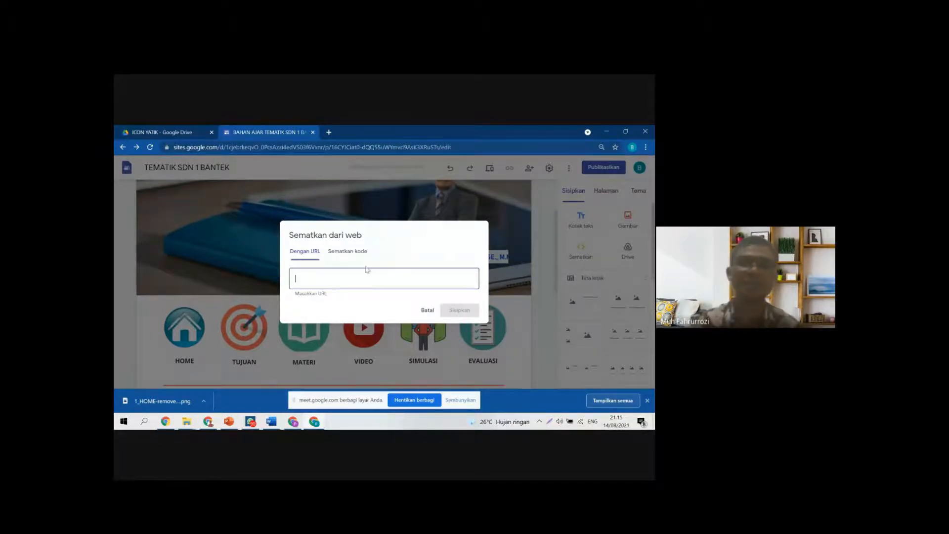
{"action": "left_click", "coordinate": [340, 252]}
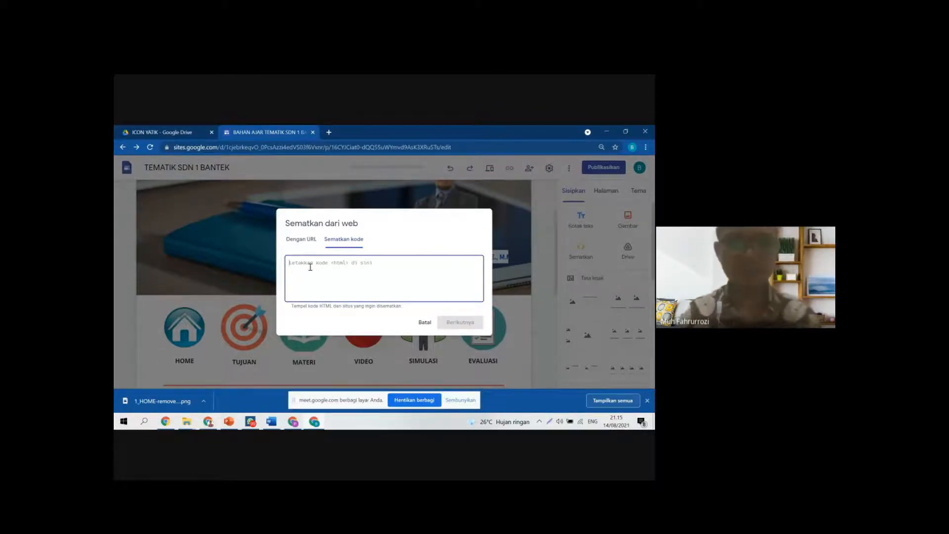
{"action": "type", "text": "'"}
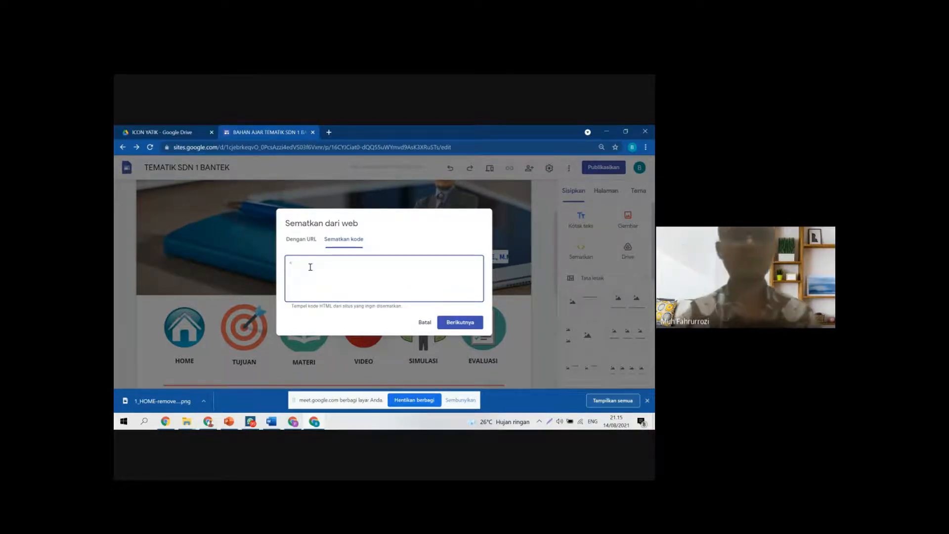
{"action": "type", "text": "i"}
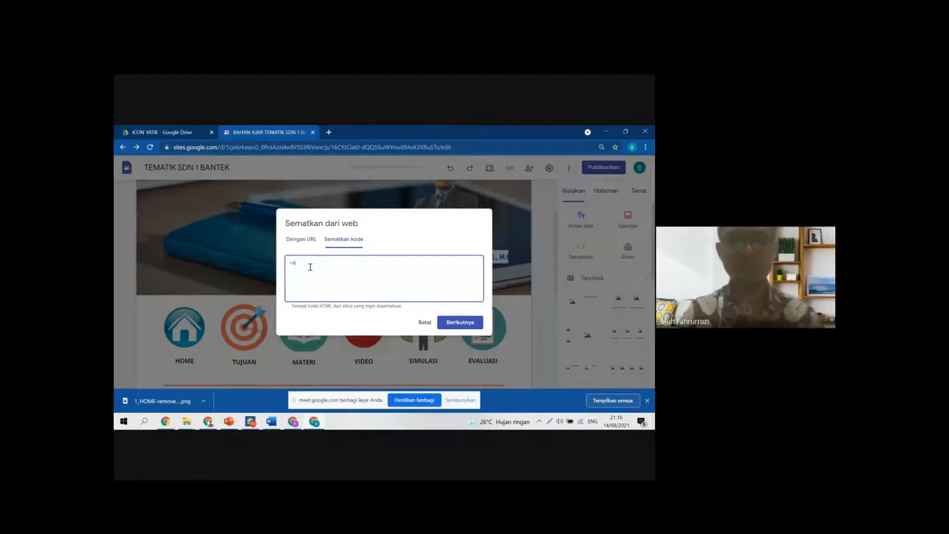
{"action": "type", "text": "f"}
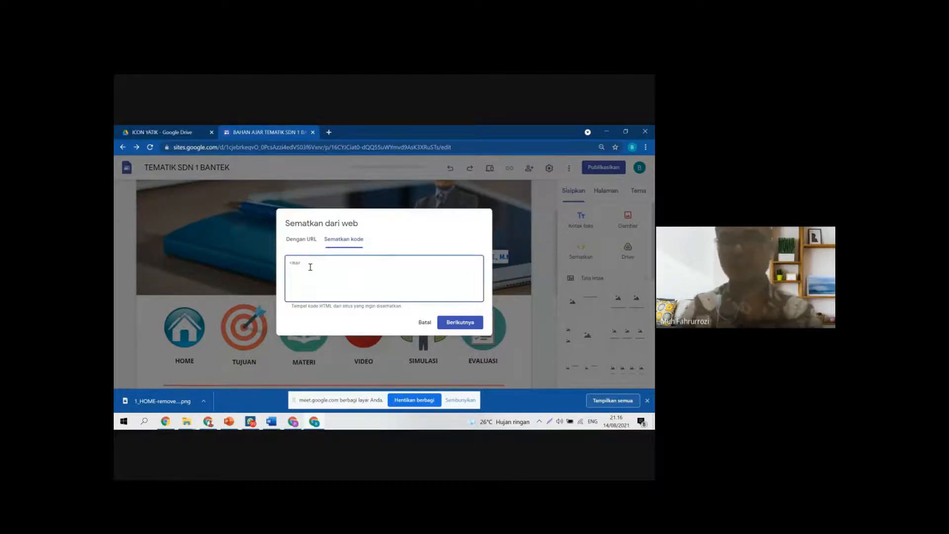
{"action": "double_click", "coordinate": [310, 267]}
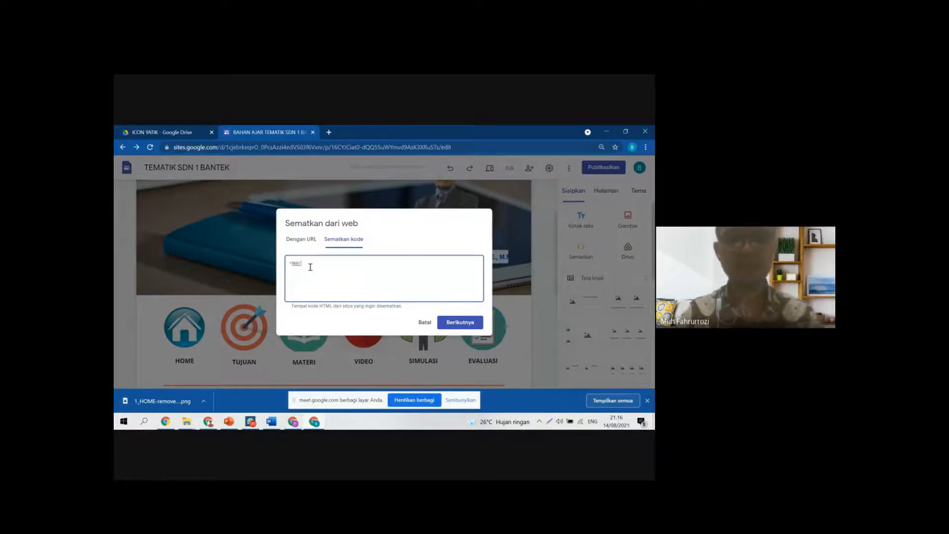
{"action": "type", "text": "qu"}
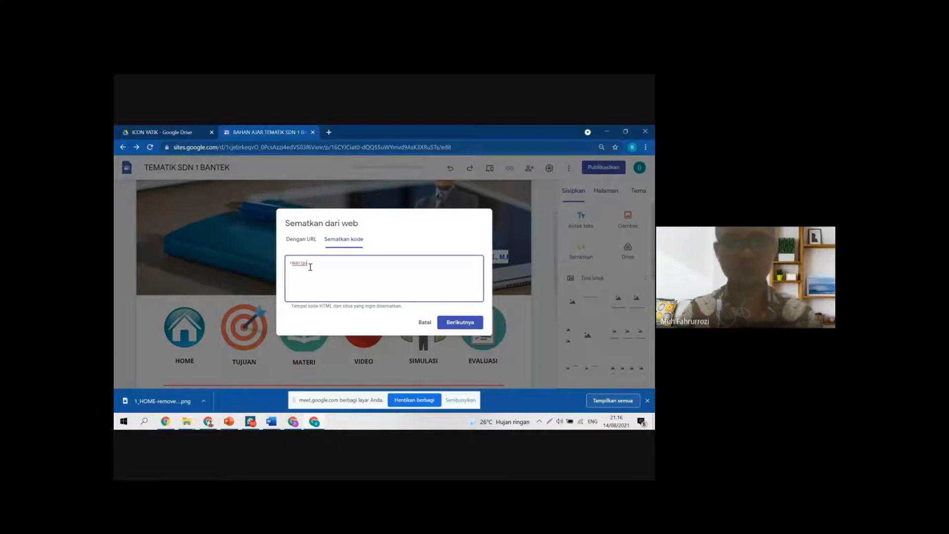
{"action": "type", "text": "ee><"}
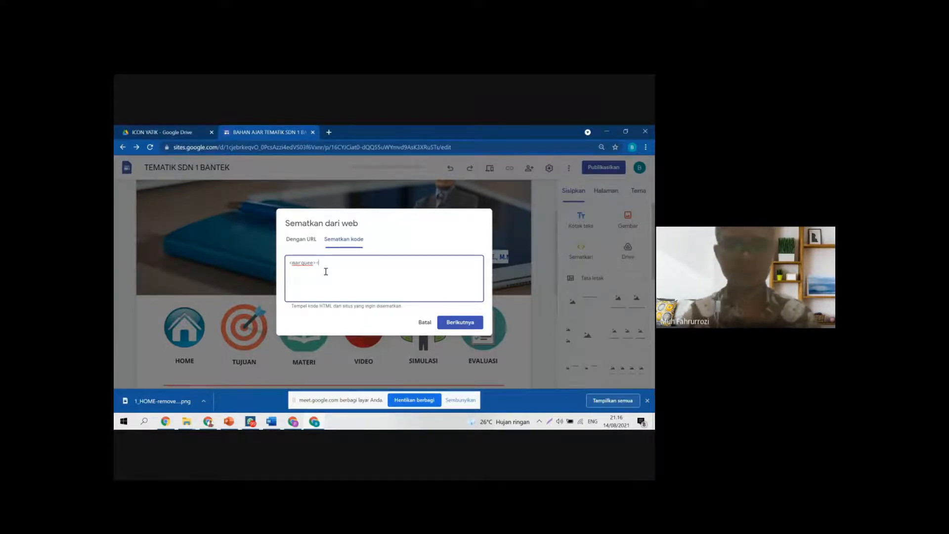
{"action": "type", "text": "b"}
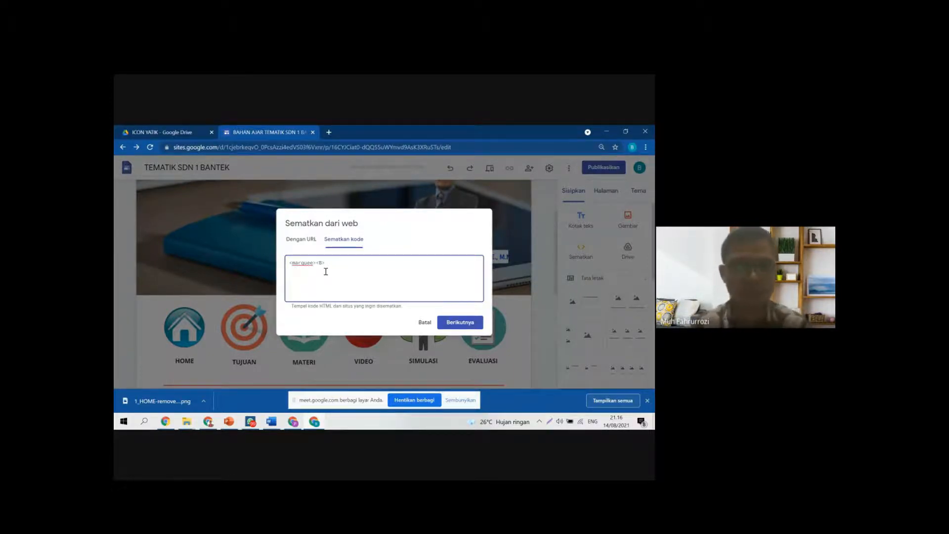
Step: Add the scrolling text "Celcome Bahan Ajar SDN 1 Bantek Kecamatan Suralag" after the opening tags in the embed code
{"action": "type", "text": "el"}
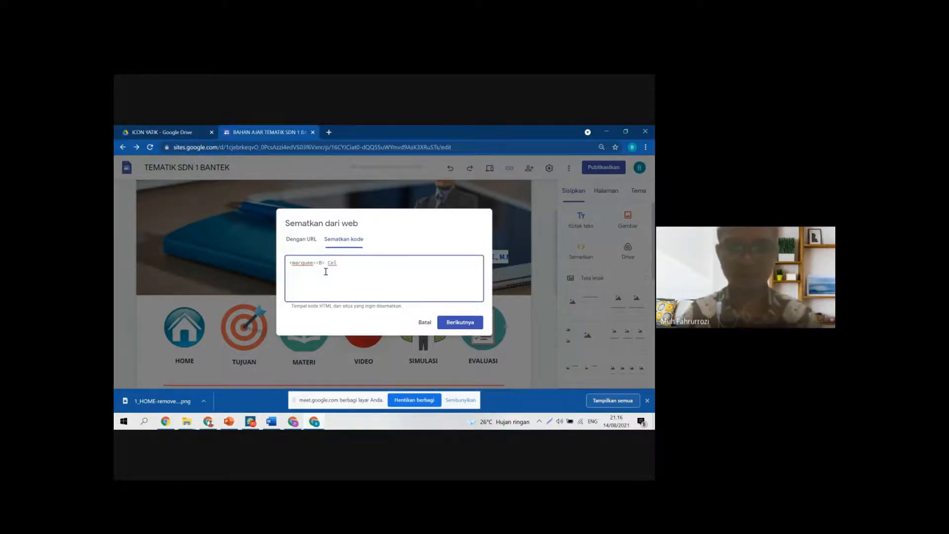
{"action": "type", "text": "do"}
{"action": "type", "text": "me "}
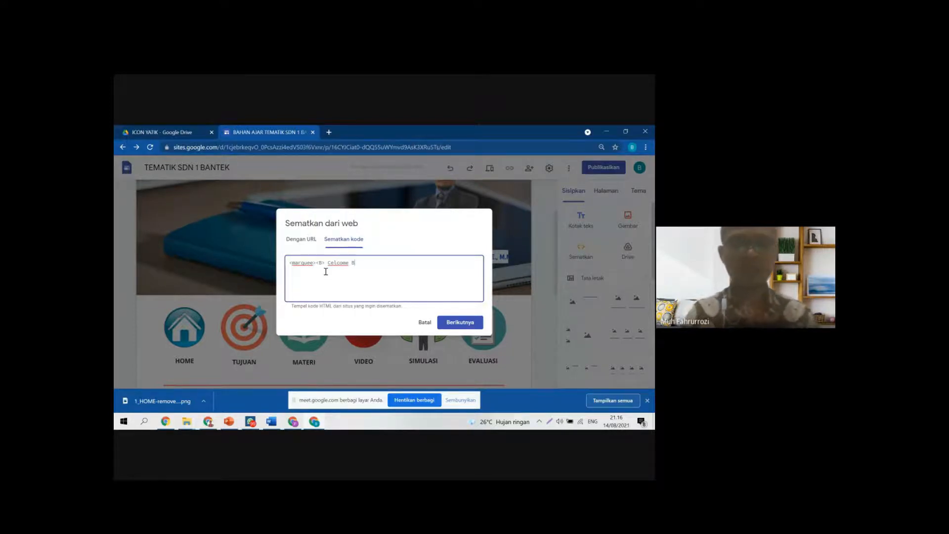
{"action": "type", "text": "Bahan "}
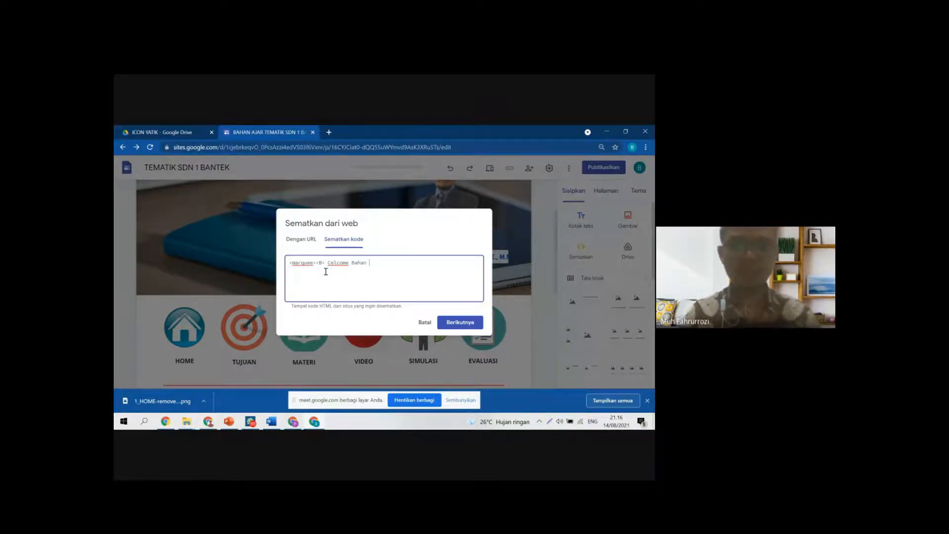
{"action": "type", "text": "Ajar"}
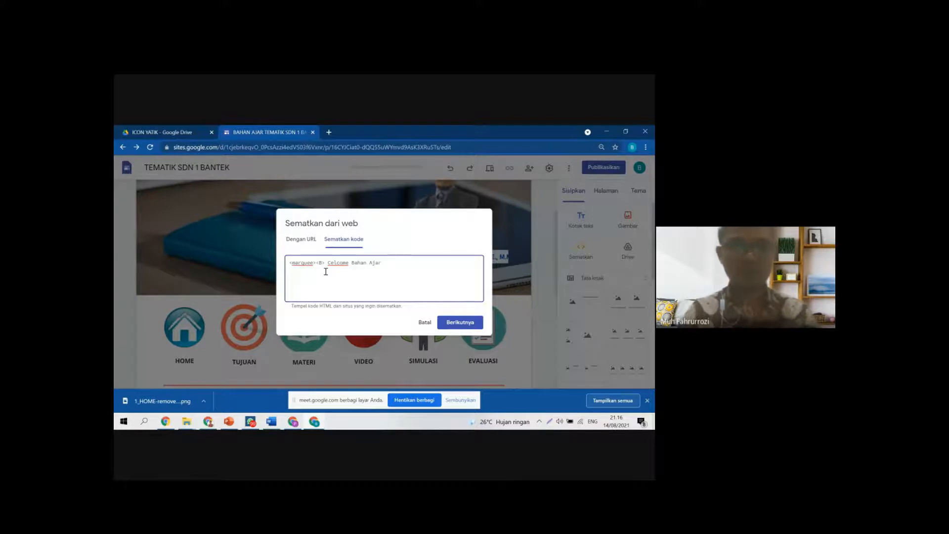
{"action": "type", "text": " SDN"}
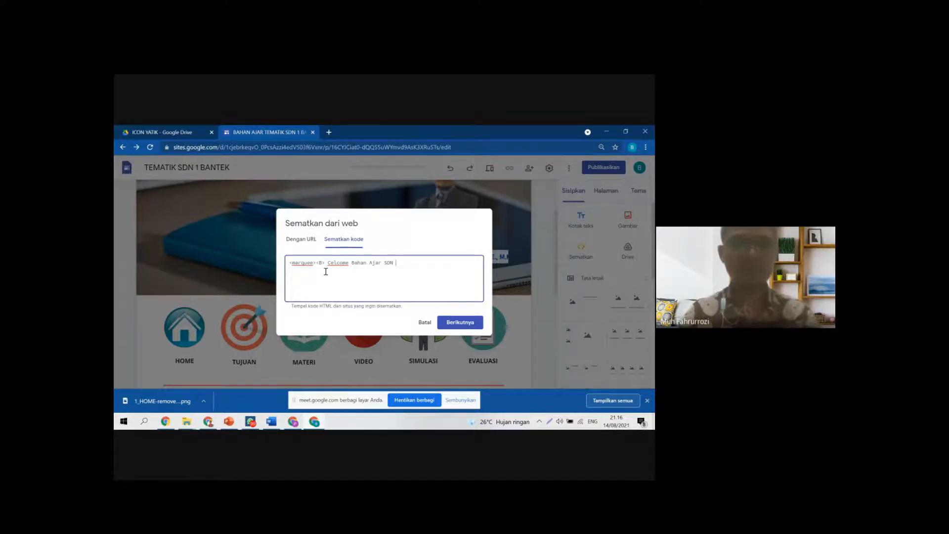
{"action": "type", "text": " 1"}
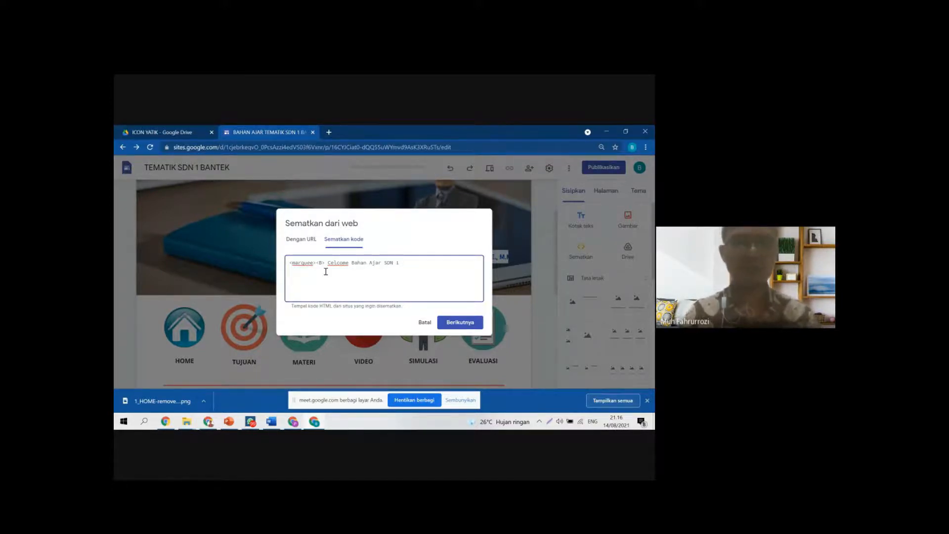
{"action": "type", "text": " Bantek"}
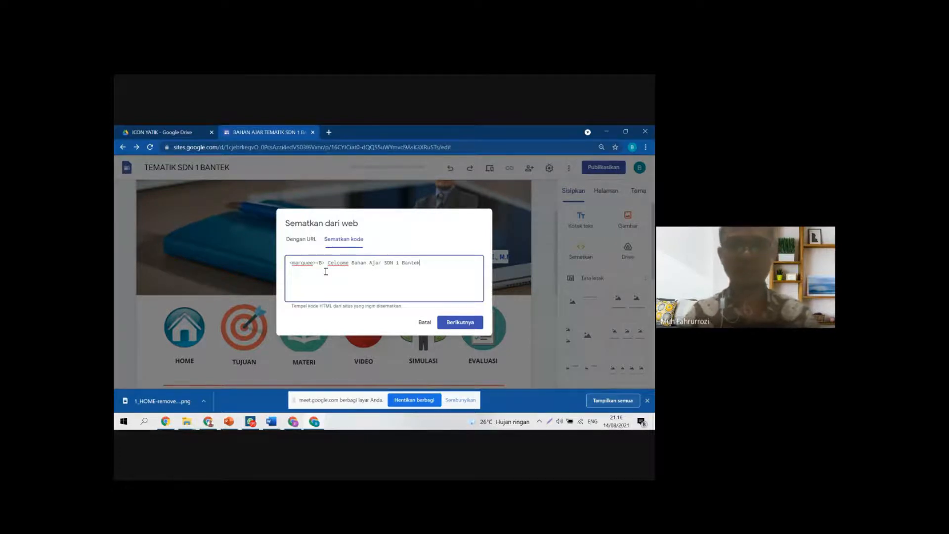
{"action": "type", "text": " Kecam"}
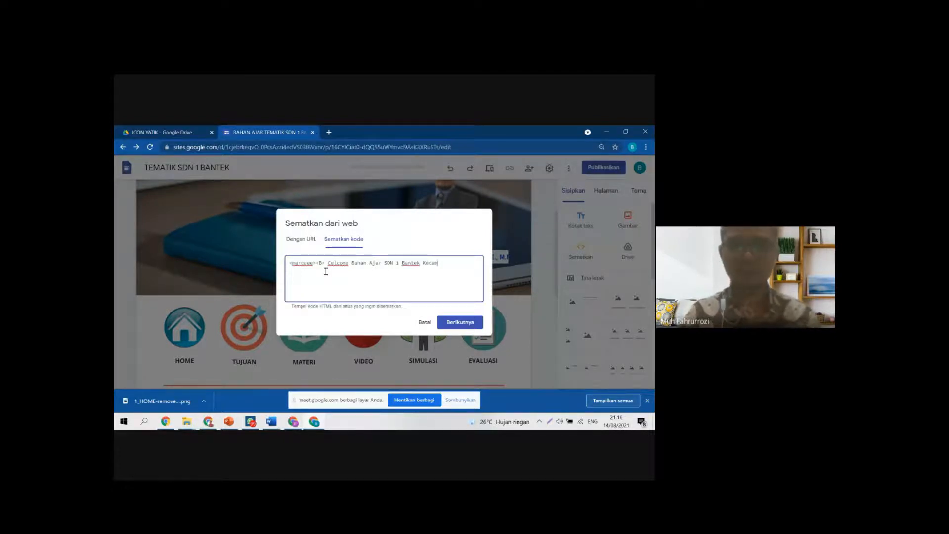
{"action": "type", "text": "atan Suralag <"}
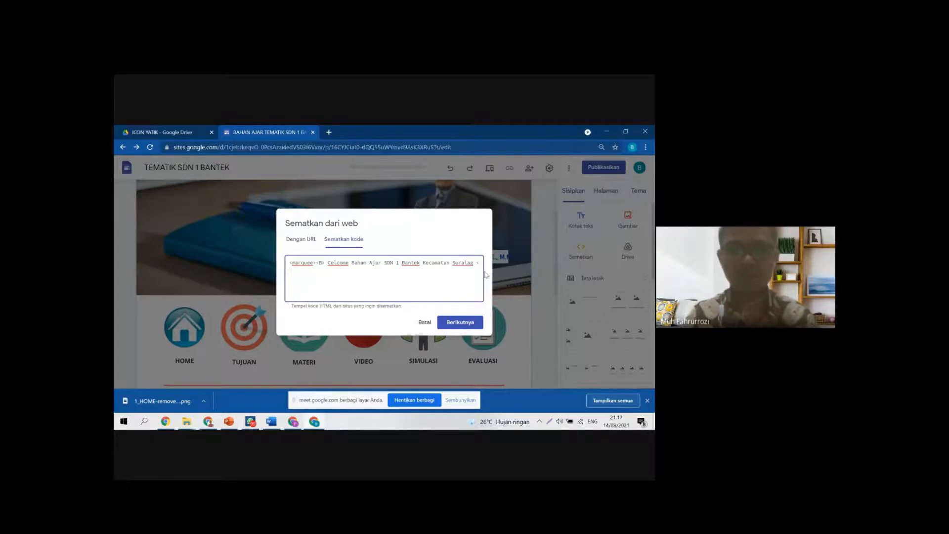
Step: End the embed code with <marquee><B> after the scrolling text and proceed to its preview
{"action": "type", "text": "B"}
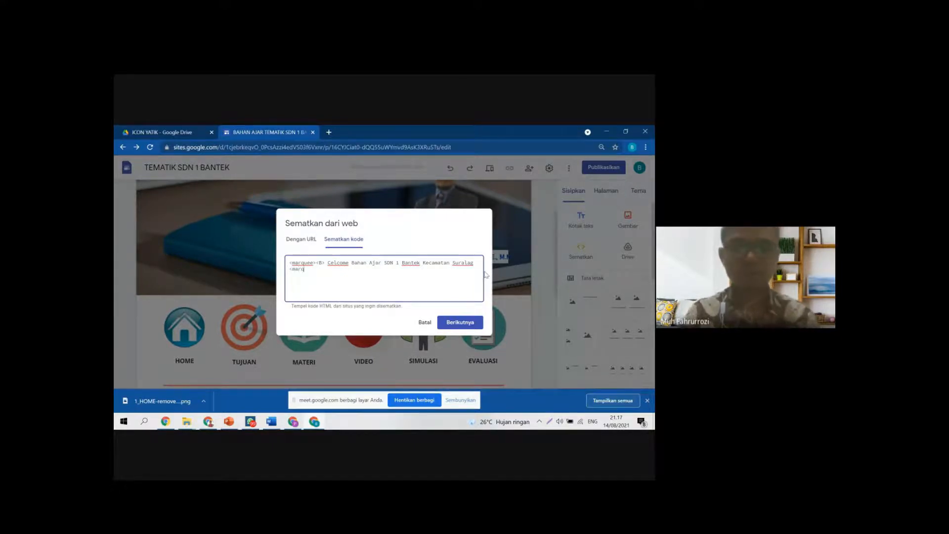
{"action": "type", "text": "ee><B>"}
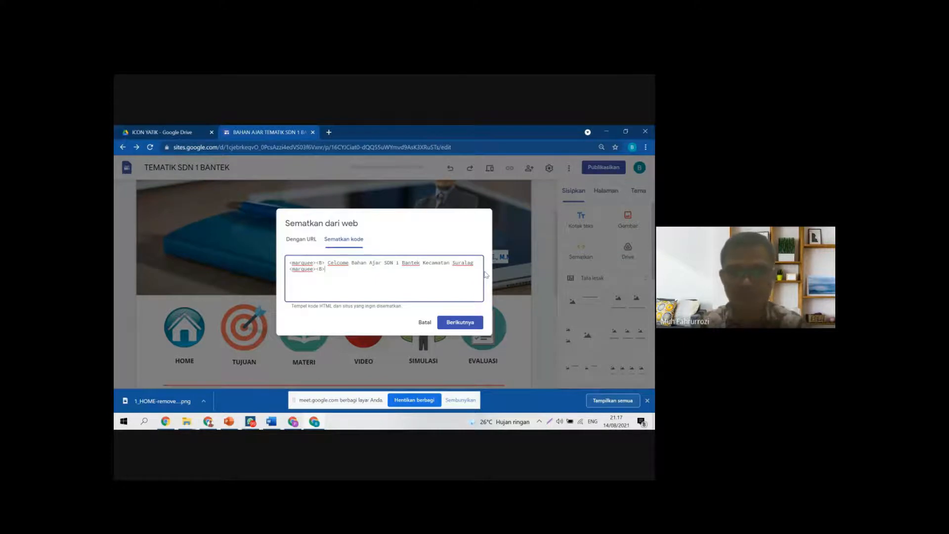
{"action": "left_click", "coordinate": [459, 322]}
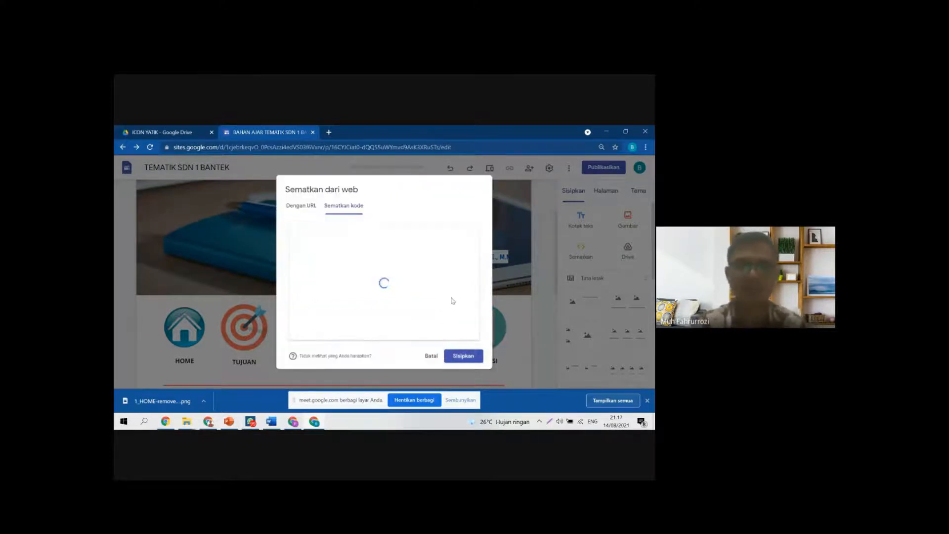
Step: Insert the marquee embed below the map's lower divider line and reduce the height of its block
{"action": "left_click", "coordinate": [465, 363]}
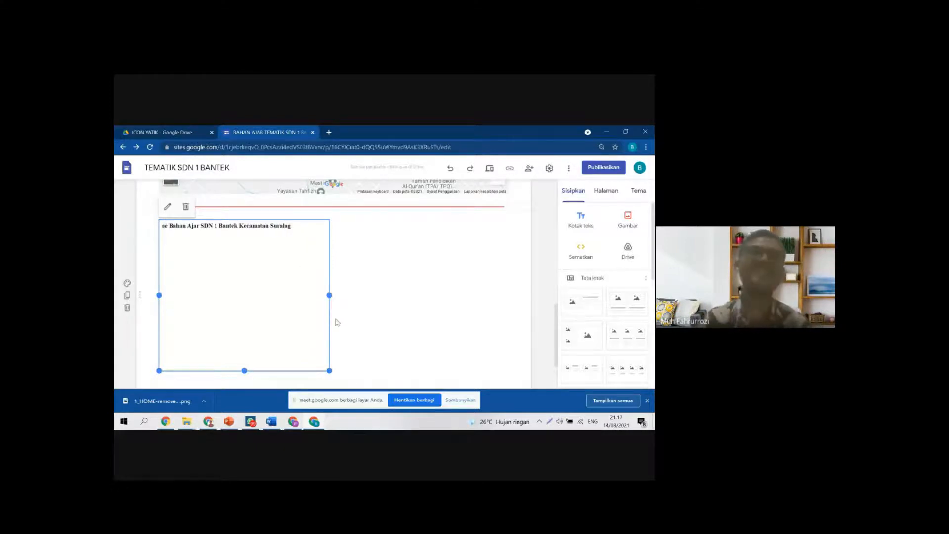
{"action": "scroll", "coordinate": [313, 341], "scroll_direction": "up", "scroll_amount": 4}
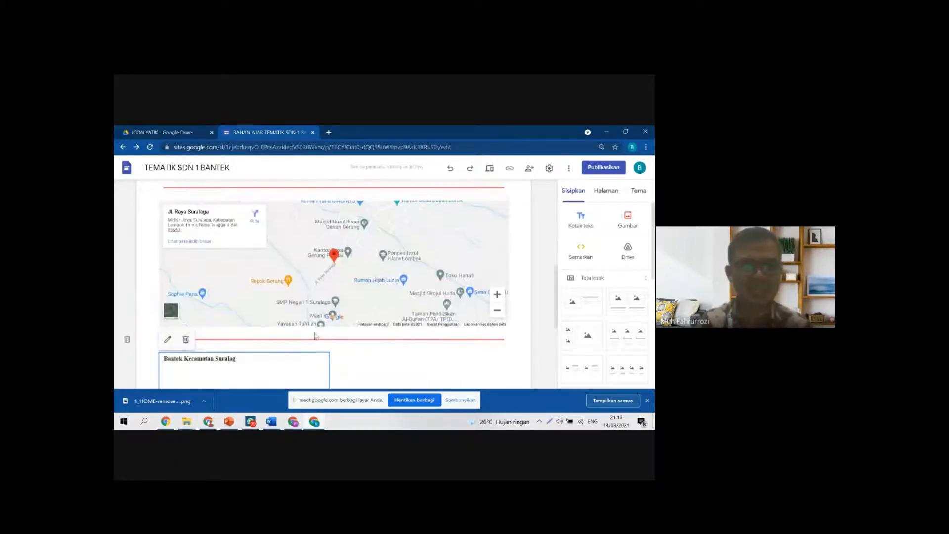
{"action": "scroll", "coordinate": [317, 334], "scroll_direction": "down", "scroll_amount": 4}
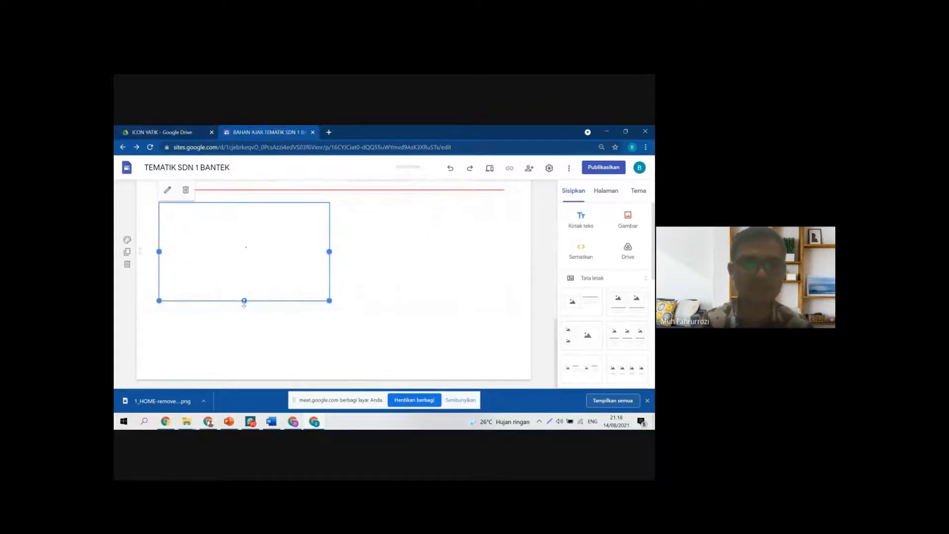
{"action": "scroll", "coordinate": [244, 300], "scroll_direction": "up", "scroll_amount": 3}
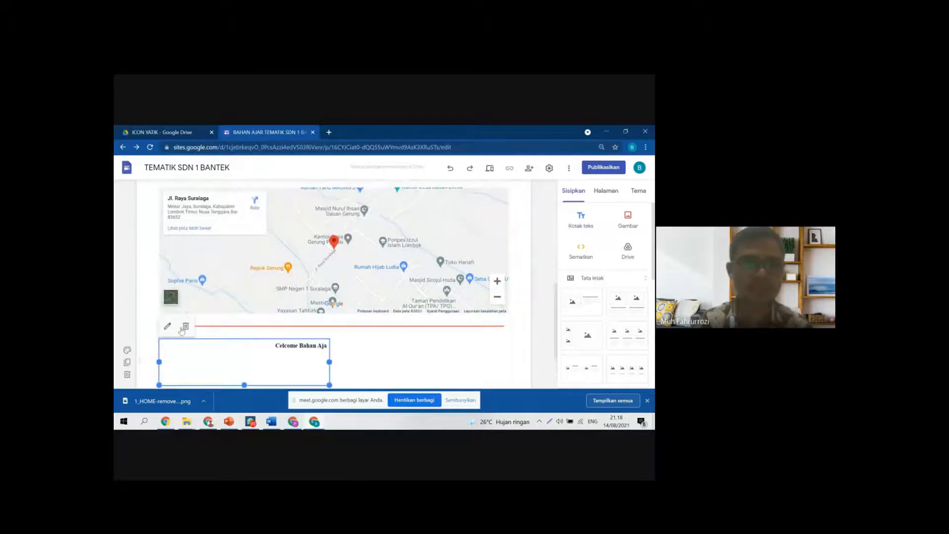
Step: Move the scrolling text block from the end of the page to directly beneath the header image, above the row of menu icons
{"action": "scroll", "coordinate": [165, 252], "scroll_direction": "up", "scroll_amount": 5}
{"action": "left_click_drag", "start_coordinate": [165, 252], "coordinate": [163, 232]}
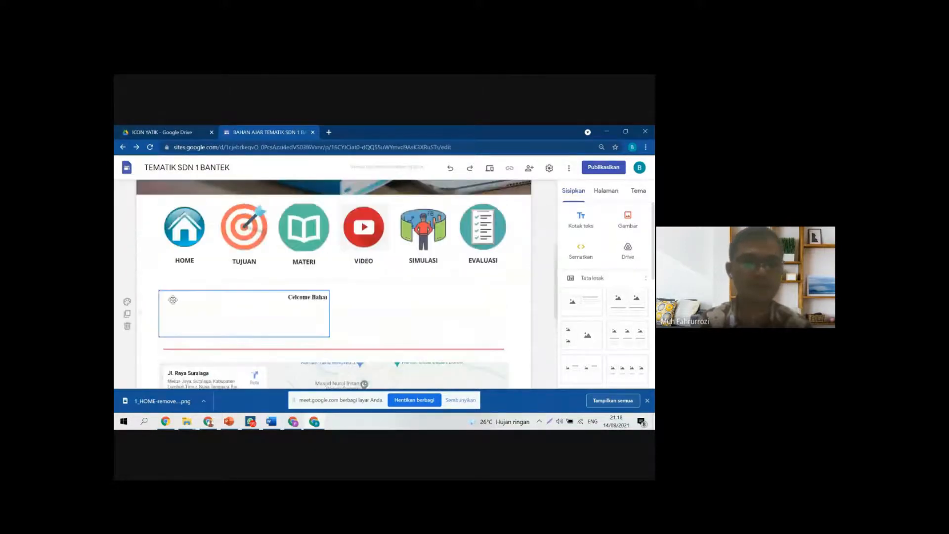
{"action": "left_click_drag", "start_coordinate": [139, 311], "coordinate": [140, 370]}
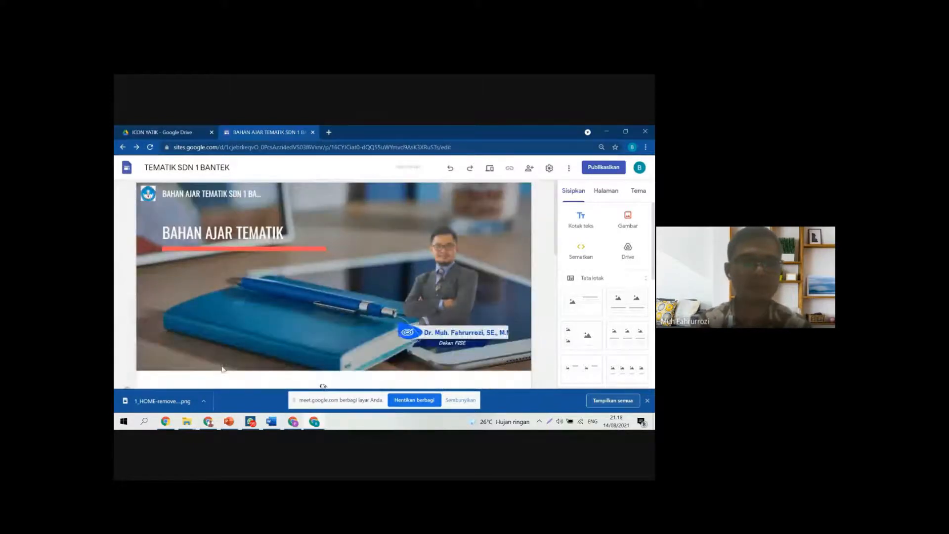
Step: Shrink the scrolling text block to a one-line strip and widen it across the full row of menu icons
{"action": "scroll", "coordinate": [232, 346], "scroll_direction": "down", "scroll_amount": 3}
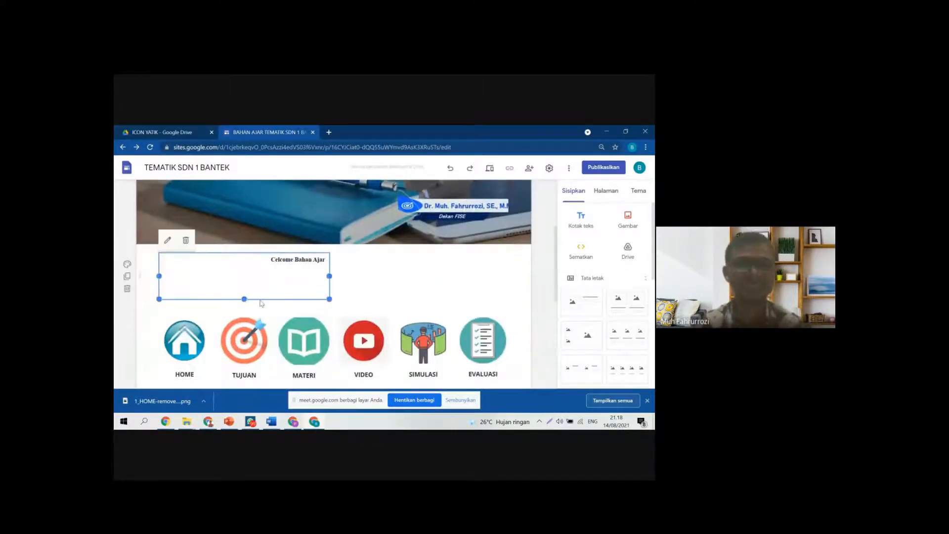
{"action": "left_click_drag", "start_coordinate": [244, 298], "coordinate": [246, 262]}
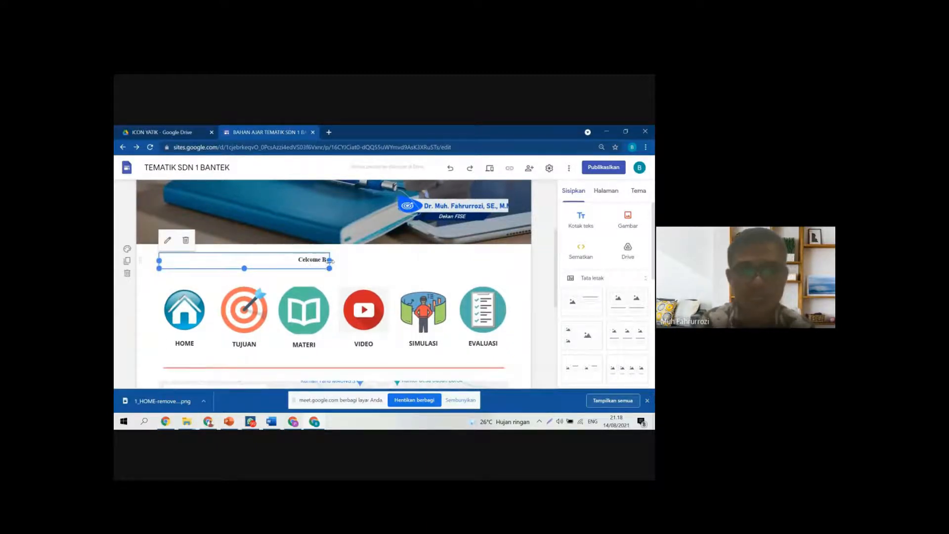
{"action": "left_click_drag", "start_coordinate": [350, 263], "coordinate": [510, 282]}
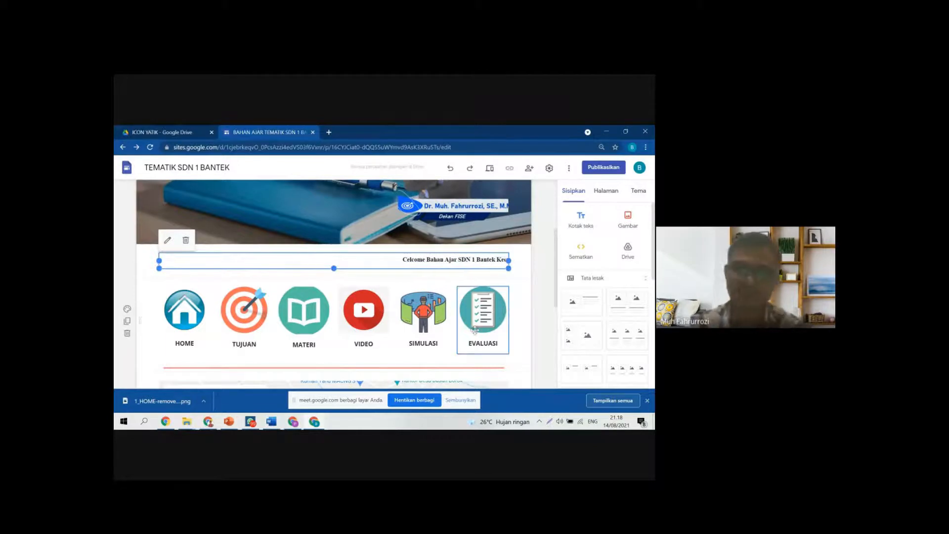
{"action": "left_click", "coordinate": [546, 269]}
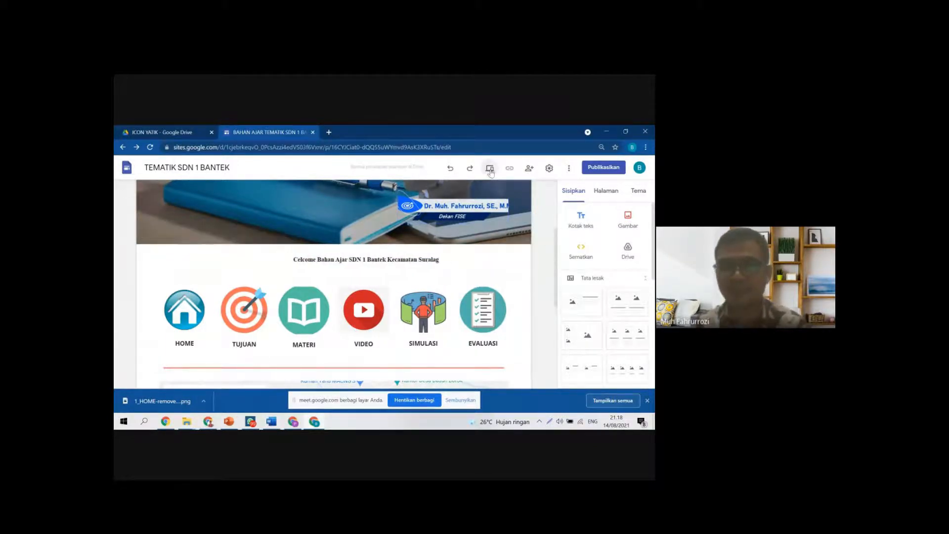
Step: Preview the site to check the scrolling text beneath the header, and return to the editor
{"action": "key", "text": "ctrl+shift+p"}
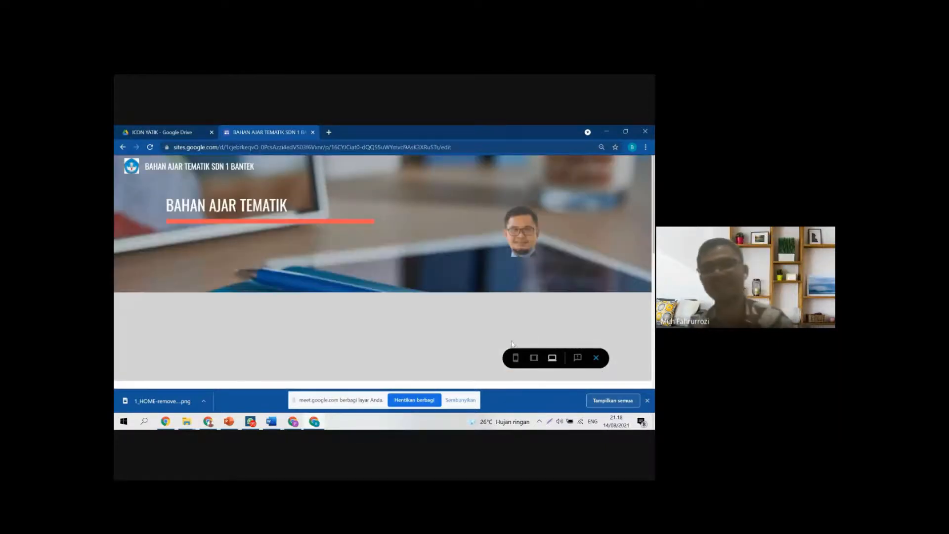
{"action": "scroll", "coordinate": [524, 296], "scroll_direction": "down", "scroll_amount": 4}
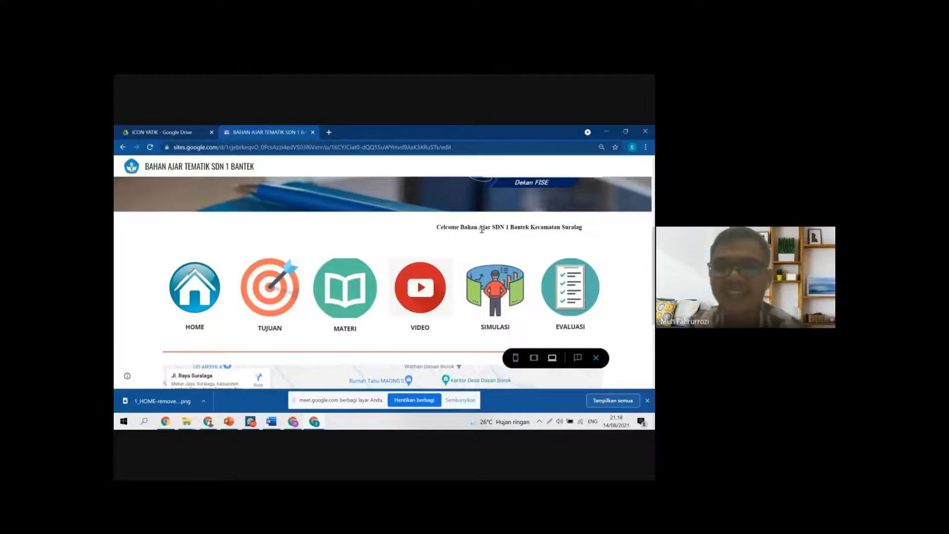
{"action": "left_click", "coordinate": [596, 358]}
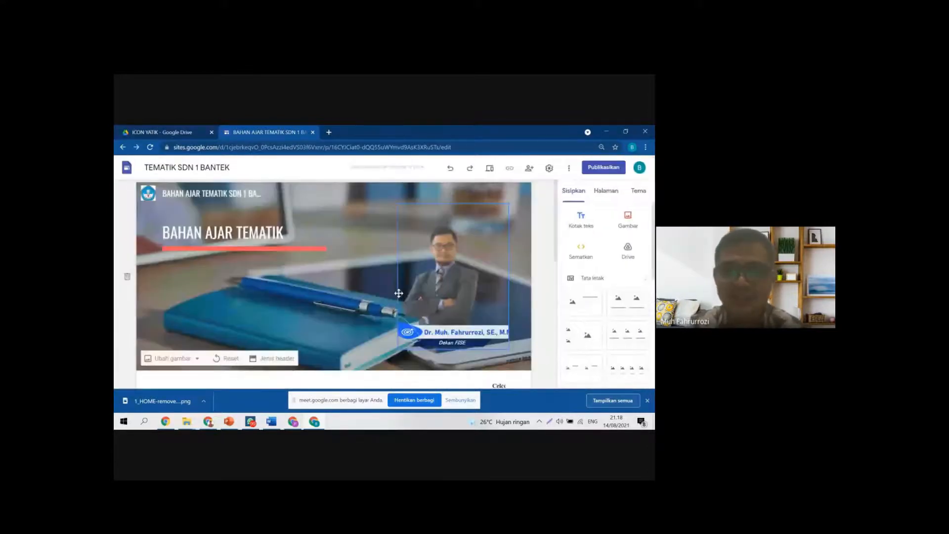
Step: Correct "Celcome" to "Welcome" in the scrolling text's embed code and update the embed on the page
{"action": "scroll", "coordinate": [399, 293], "scroll_direction": "down", "scroll_amount": 4}
{"action": "left_click", "coordinate": [411, 262]}
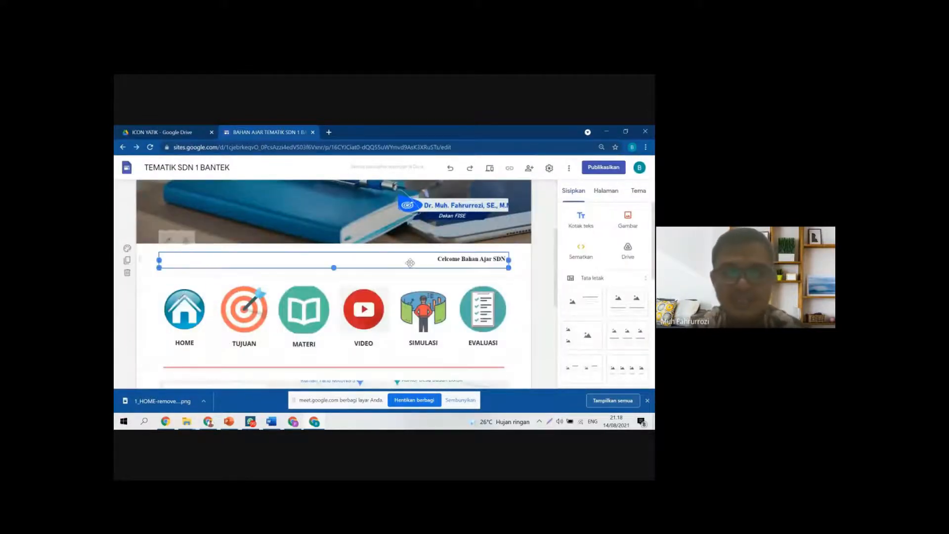
{"action": "double_click", "coordinate": [410, 262]}
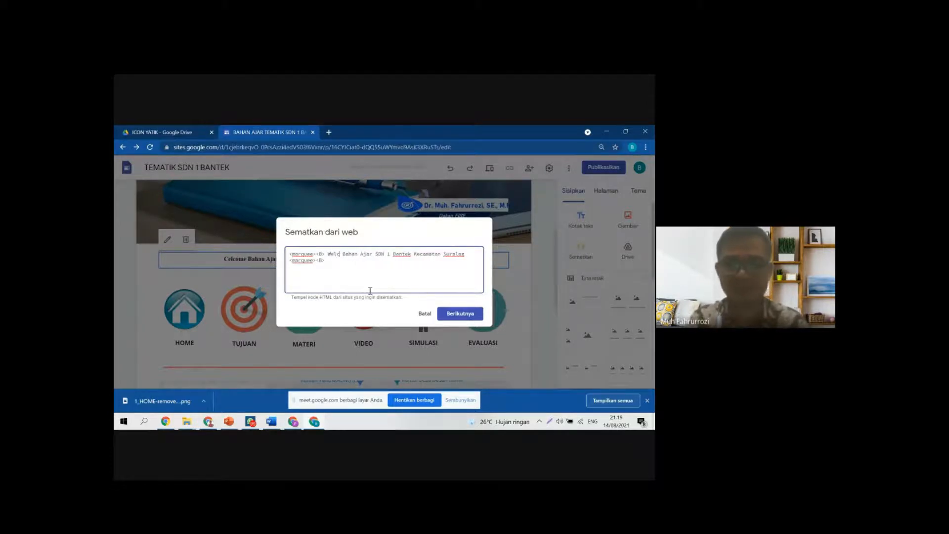
{"action": "left_click", "coordinate": [461, 314]}
{"action": "left_click", "coordinate": [458, 341]}
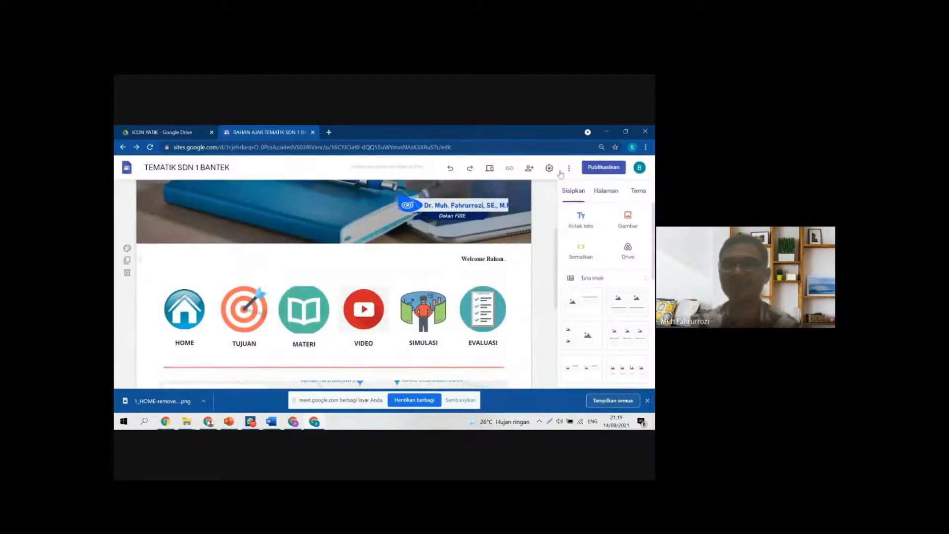
Step: Preview the home page down to the map, test the TUJUAN icon link and the Tujuan page's title link, and exit the preview
{"action": "left_click", "coordinate": [489, 169]}
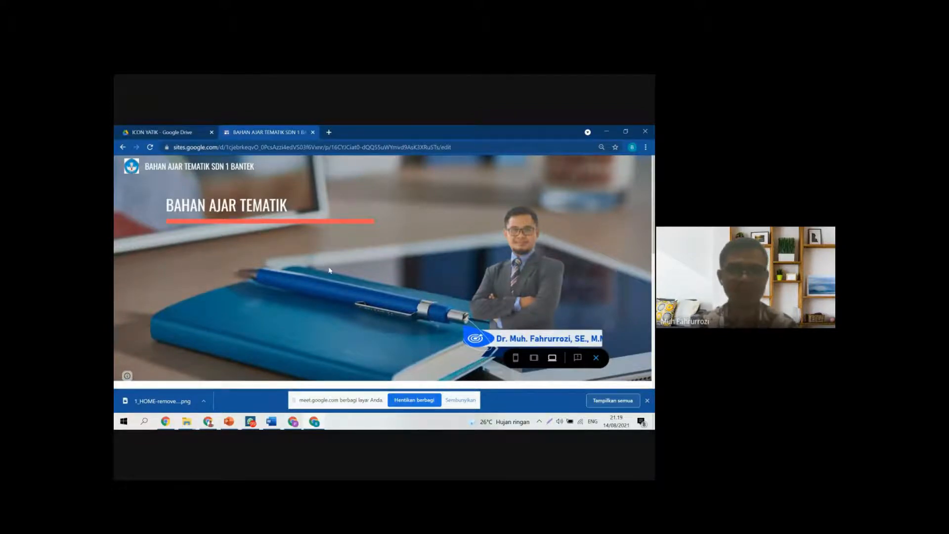
{"action": "scroll", "coordinate": [330, 270], "scroll_direction": "down", "scroll_amount": 3}
{"action": "scroll", "coordinate": [330, 220], "scroll_direction": "up", "scroll_amount": 3}
{"action": "scroll", "coordinate": [342, 280], "scroll_direction": "down", "scroll_amount": 6}
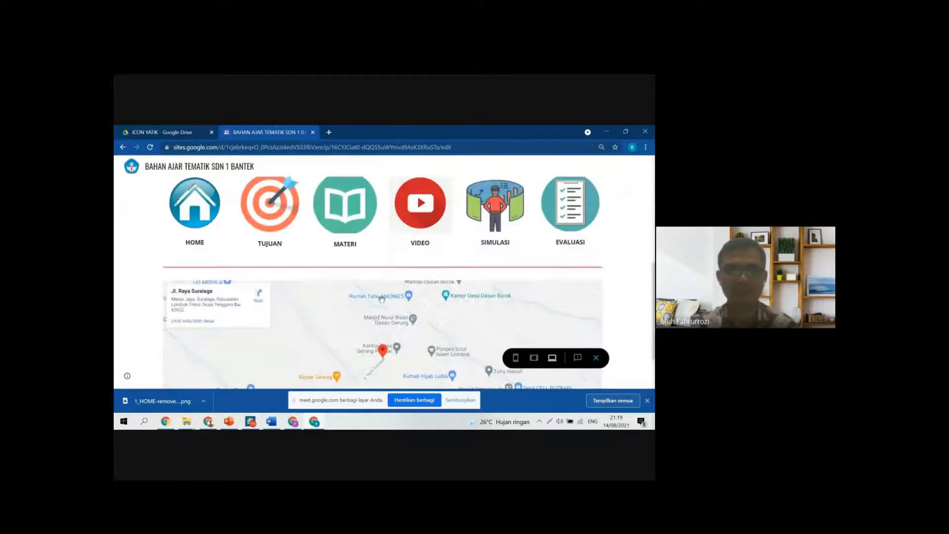
{"action": "scroll", "coordinate": [381, 298], "scroll_direction": "down", "scroll_amount": 2}
{"action": "scroll", "coordinate": [393, 318], "scroll_direction": "up", "scroll_amount": 4}
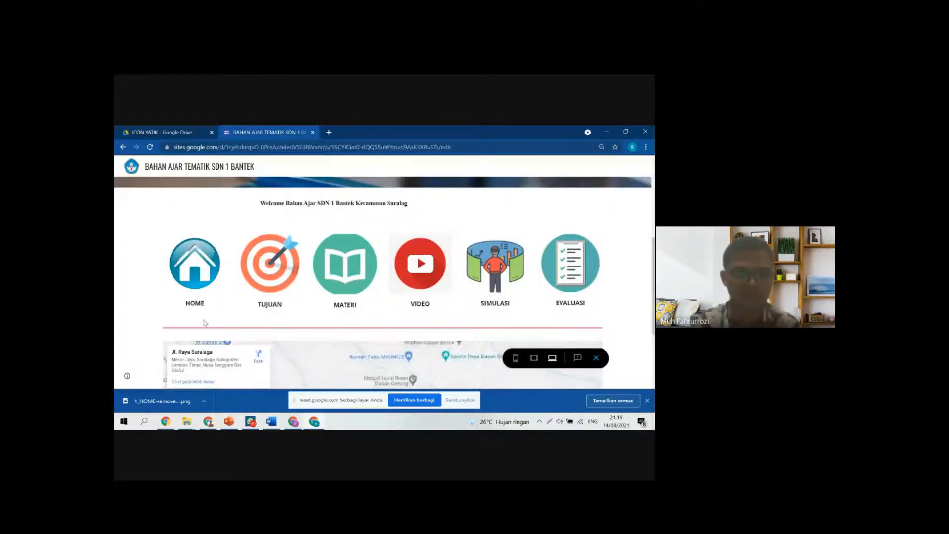
{"action": "left_click", "coordinate": [278, 277]}
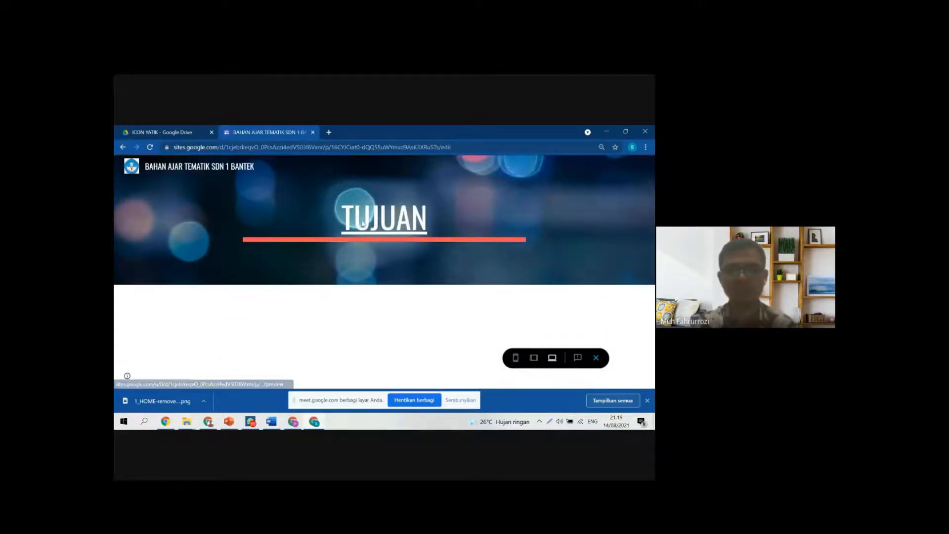
{"action": "left_click", "coordinate": [361, 224]}
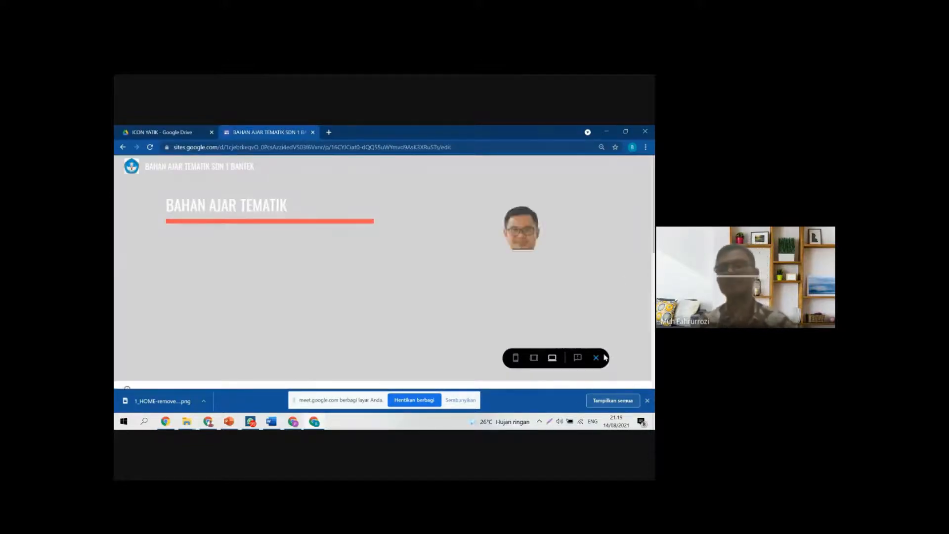
{"action": "left_click", "coordinate": [596, 358]}
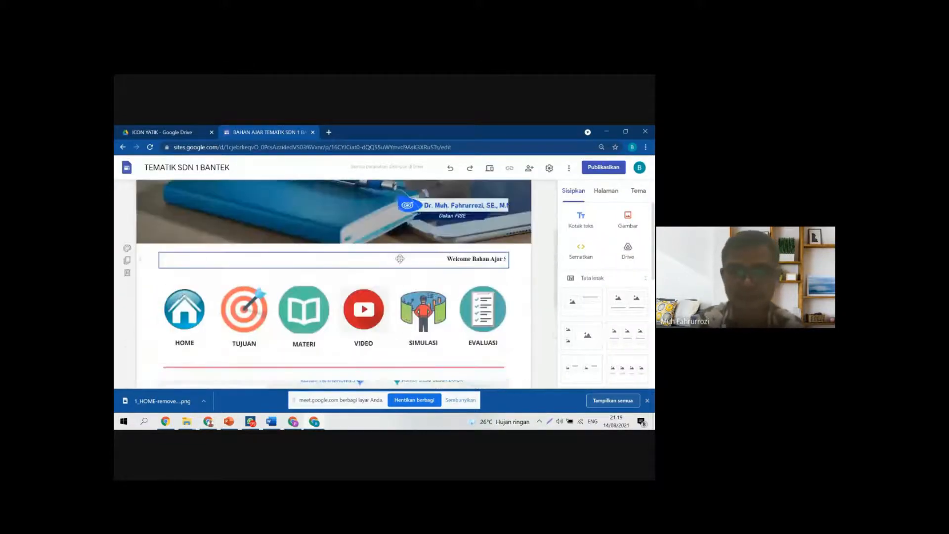
Step: Try to reduce the height of the scrolling welcome text strip further
{"action": "left_click", "coordinate": [345, 272]}
{"action": "left_click_drag", "start_coordinate": [333, 266], "coordinate": [334, 257]}
{"action": "left_click", "coordinate": [468, 319]}
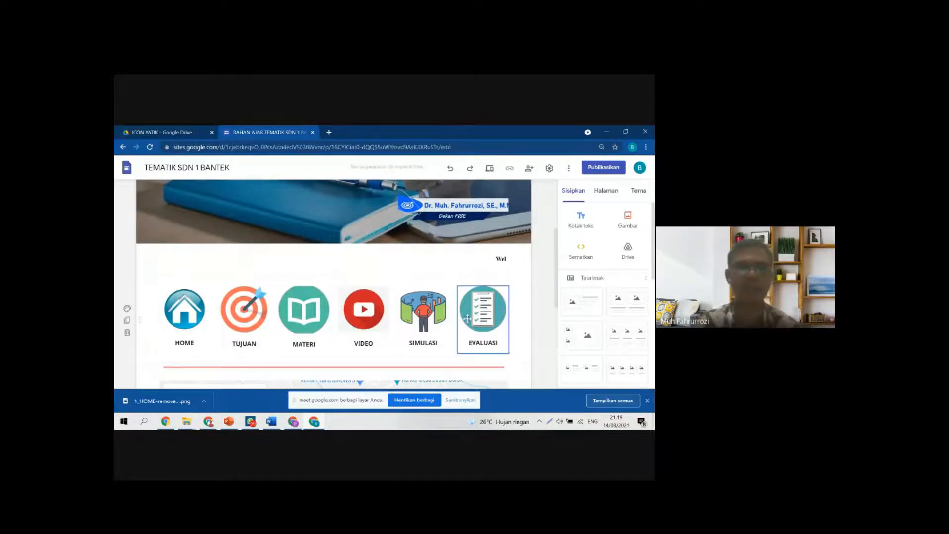
{"action": "scroll", "coordinate": [405, 327], "scroll_direction": "down", "scroll_amount": 5}
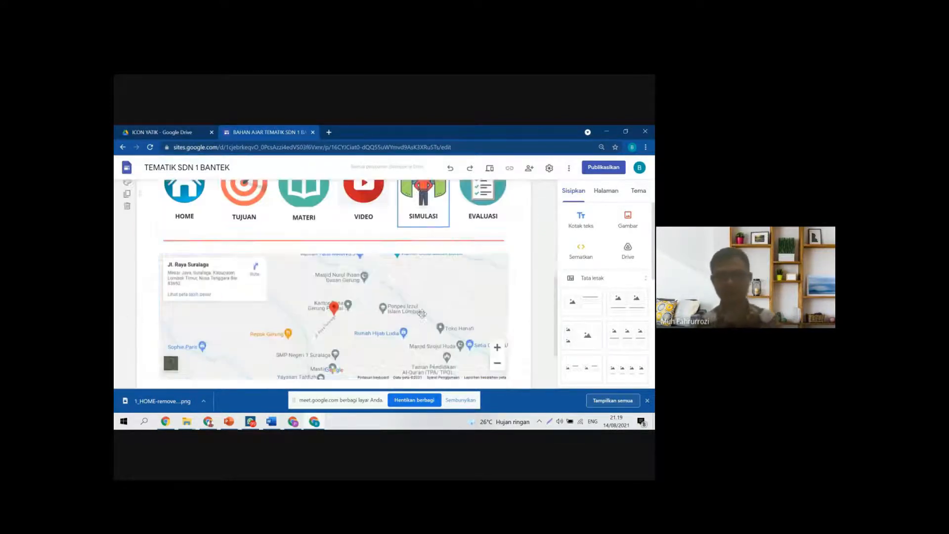
{"action": "scroll", "coordinate": [386, 345], "scroll_direction": "up", "scroll_amount": 3}
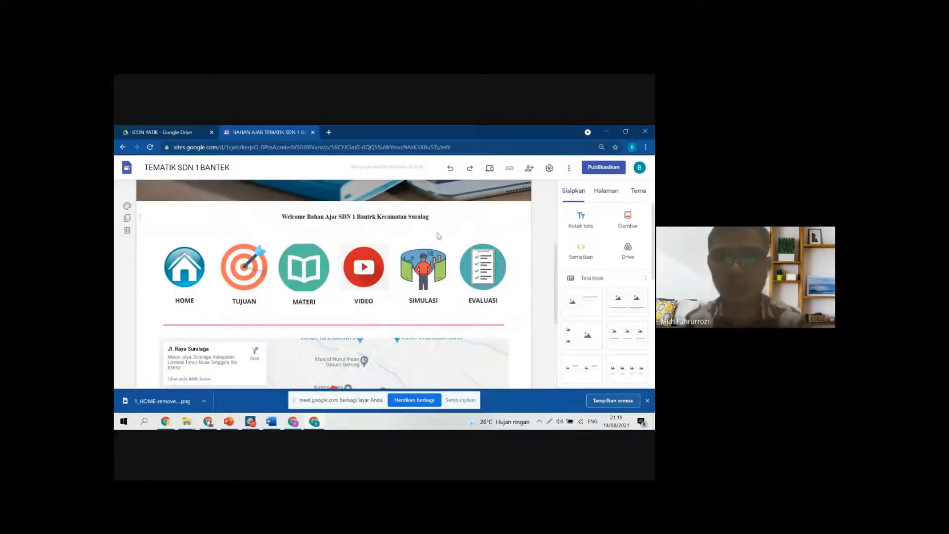
Step: Correct "Suralag" to "Suralaga" in the scrolling text's embed code and update the embed on the page
{"action": "double_click", "coordinate": [424, 221]}
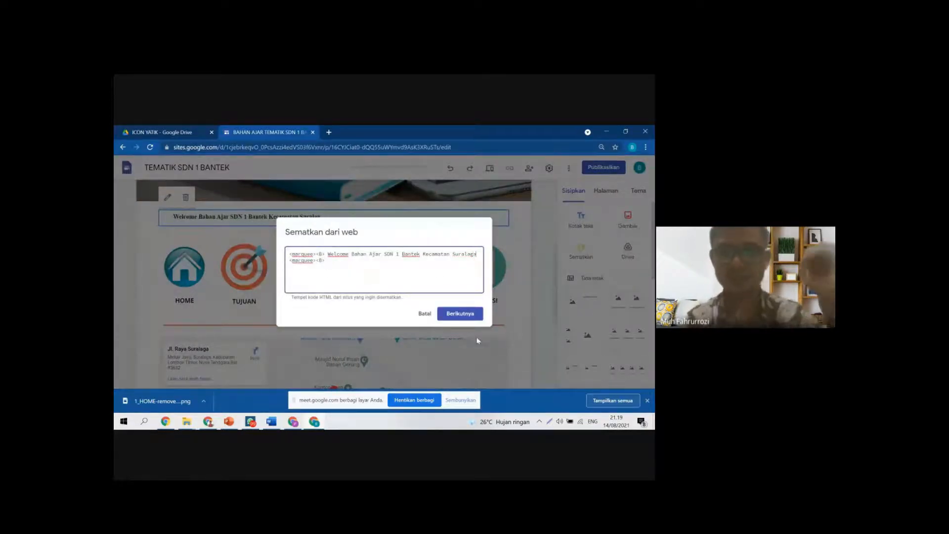
{"action": "left_click", "coordinate": [476, 313]}
{"action": "left_click", "coordinate": [479, 352]}
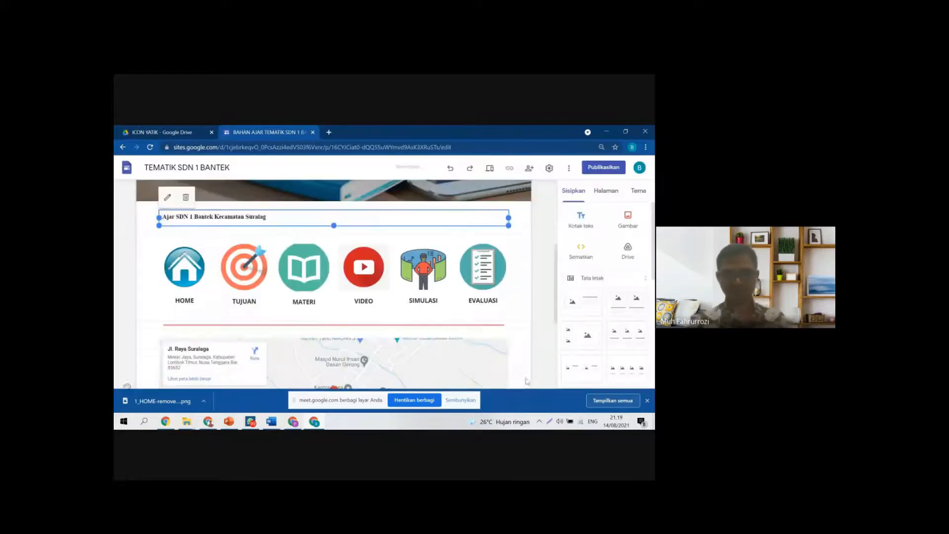
Step: Check the page link on the MATERI icon and look over the home page between the header and the map
{"action": "scroll", "coordinate": [314, 303], "scroll_direction": "down", "scroll_amount": 2}
{"action": "left_click", "coordinate": [312, 296]}
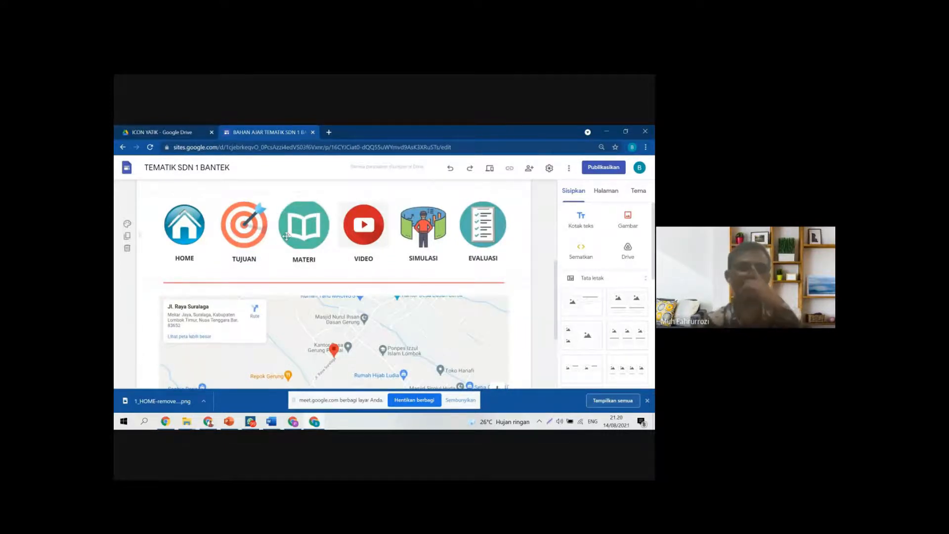
{"action": "left_click", "coordinate": [307, 236]}
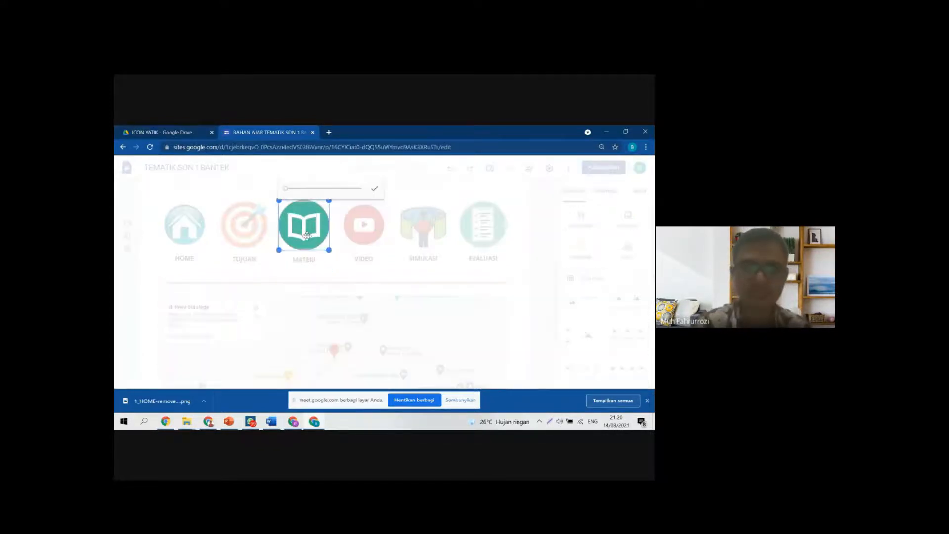
{"action": "left_click", "coordinate": [327, 269]}
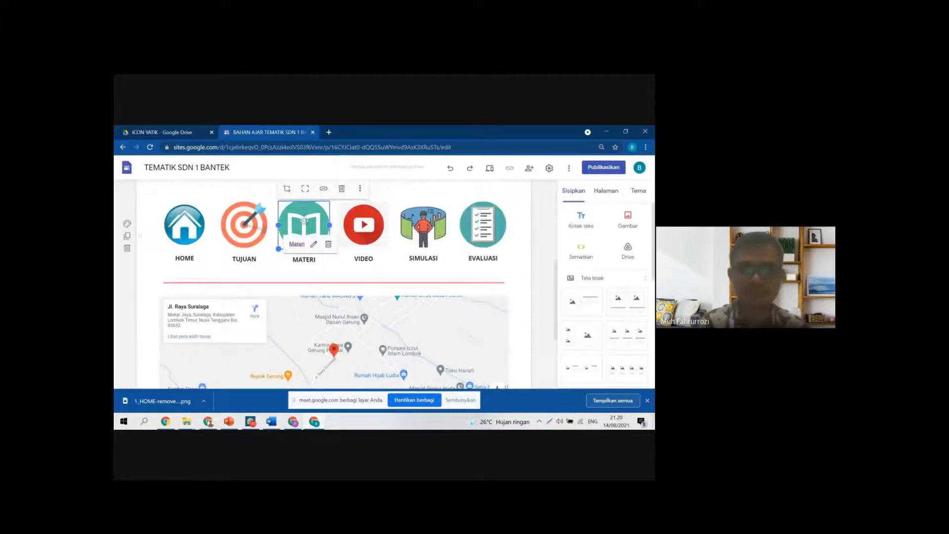
{"action": "scroll", "coordinate": [396, 225], "scroll_direction": "up", "scroll_amount": 5}
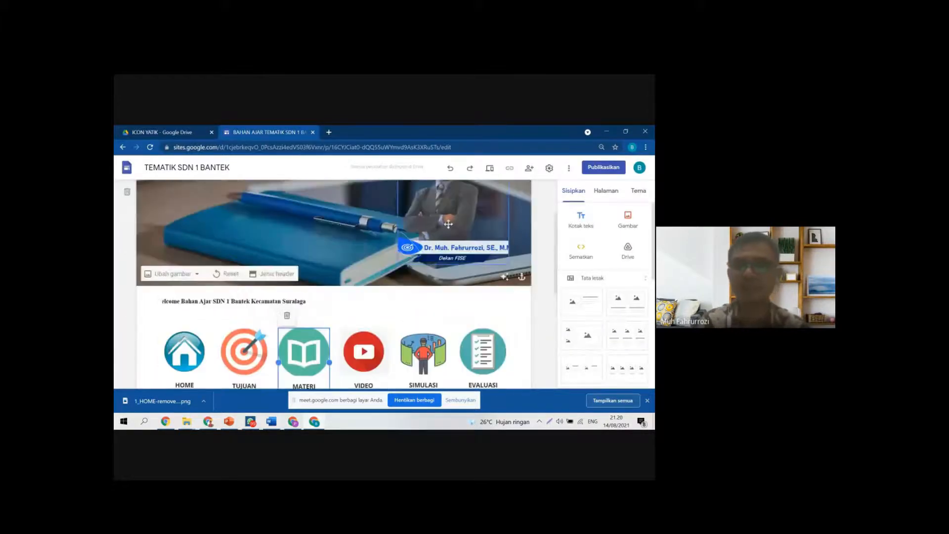
{"action": "scroll", "coordinate": [448, 223], "scroll_direction": "up", "scroll_amount": 3}
{"action": "scroll", "coordinate": [374, 307], "scroll_direction": "down", "scroll_amount": 6}
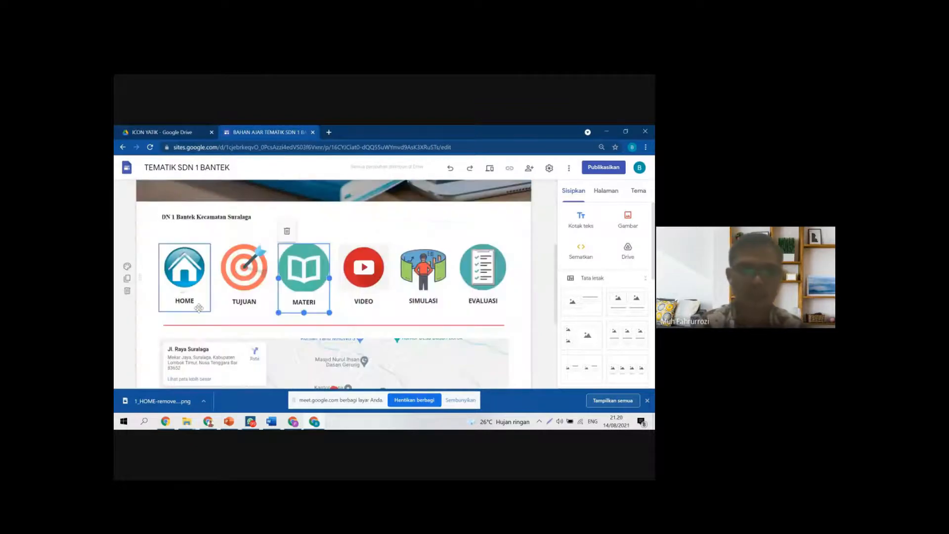
{"action": "scroll", "coordinate": [504, 256], "scroll_direction": "up", "scroll_amount": 6}
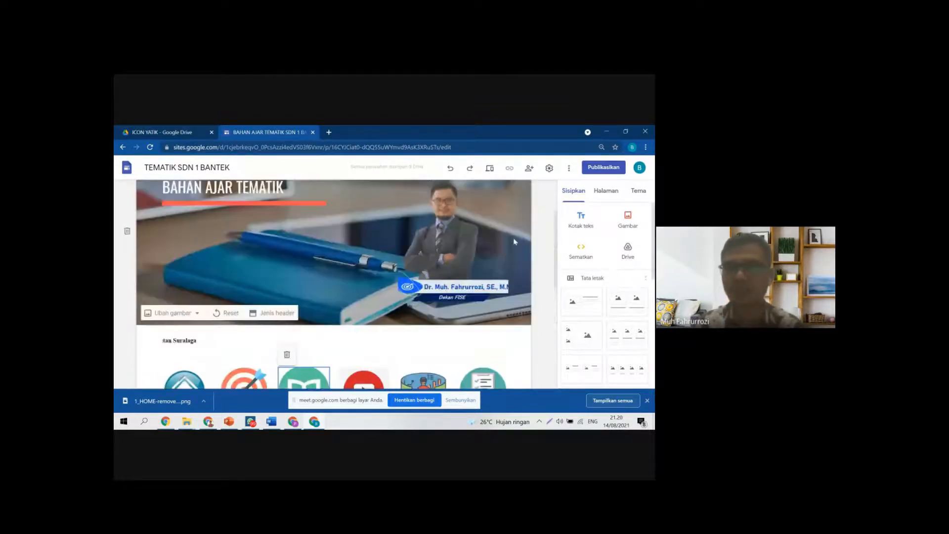
Step: Show the Tujuan, Materi and Video pages in the site's navigation
{"action": "left_click", "coordinate": [614, 193]}
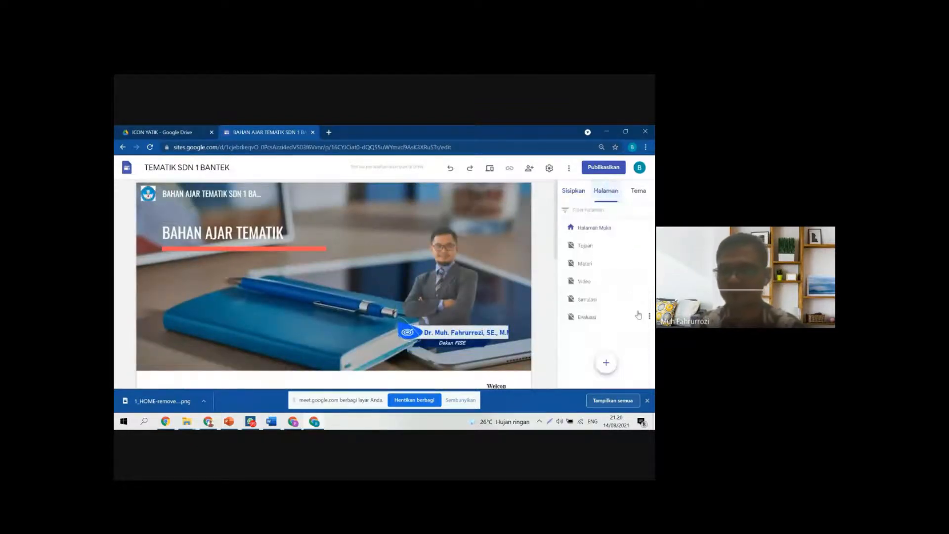
{"action": "left_click", "coordinate": [650, 247]}
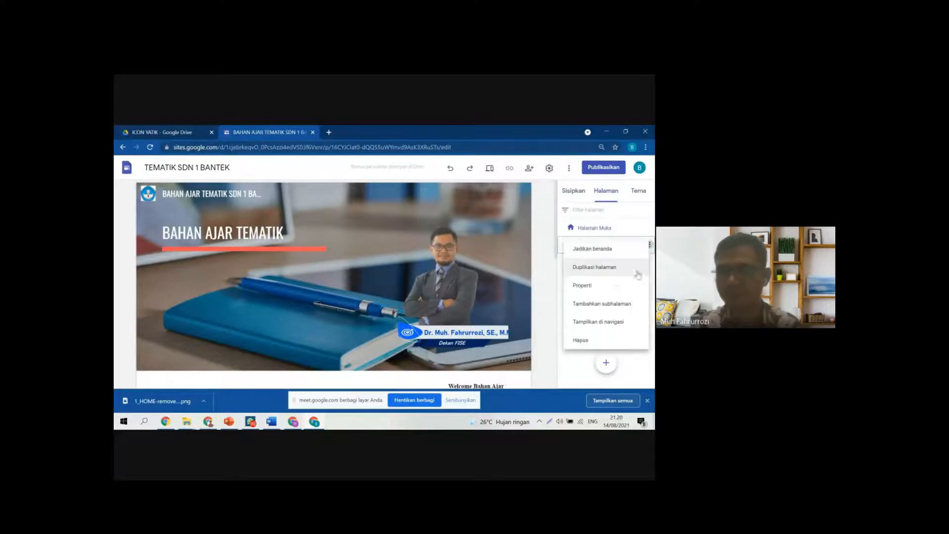
{"action": "left_click", "coordinate": [605, 325]}
{"action": "left_click", "coordinate": [650, 263]}
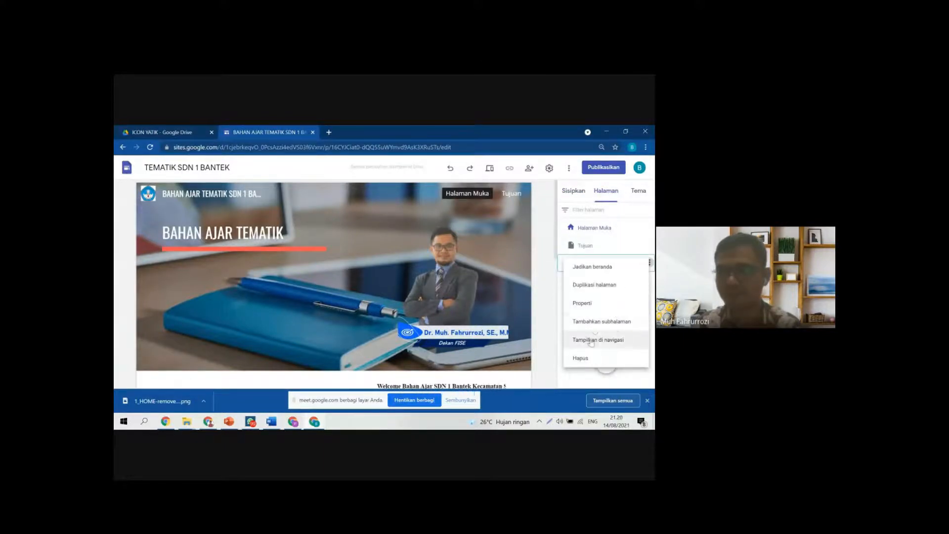
{"action": "left_click", "coordinate": [605, 341]}
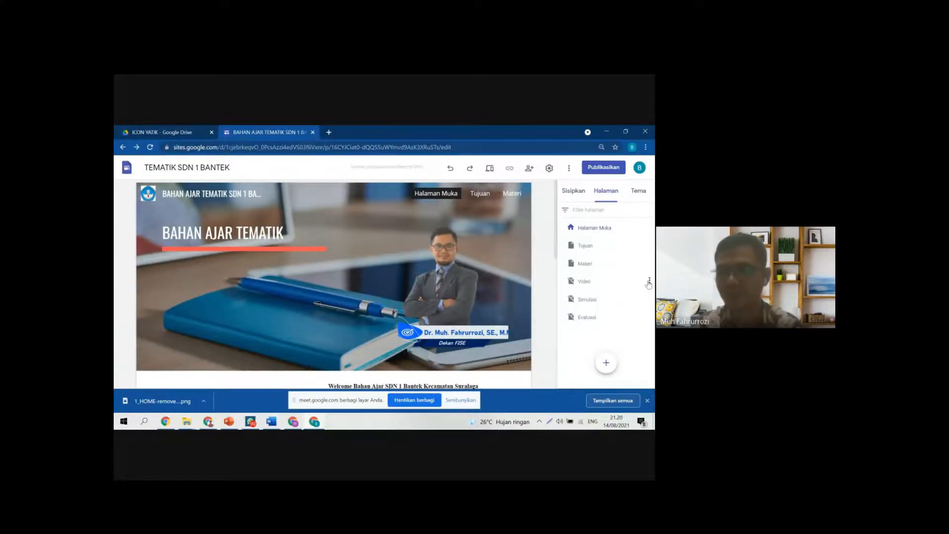
{"action": "left_click", "coordinate": [649, 281]}
{"action": "left_click", "coordinate": [595, 354]}
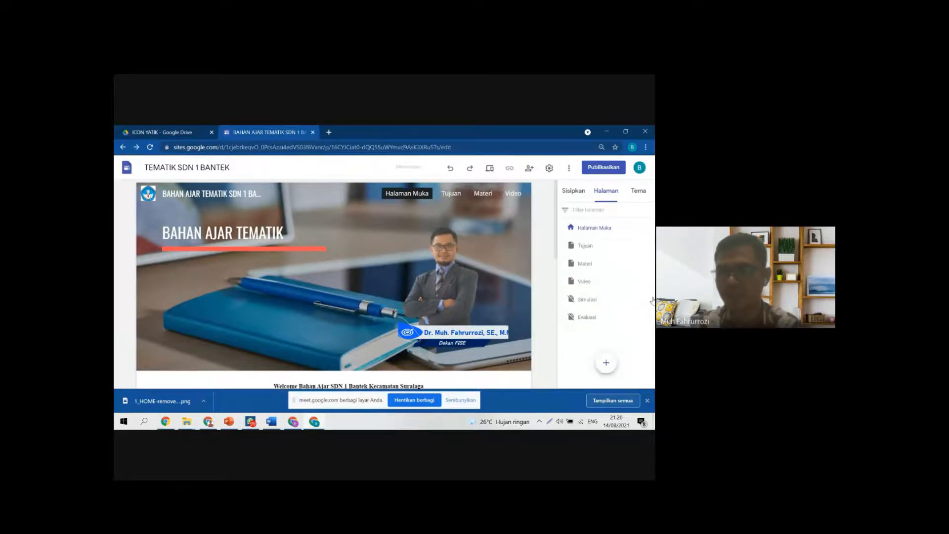
{"action": "left_click", "coordinate": [650, 299]}
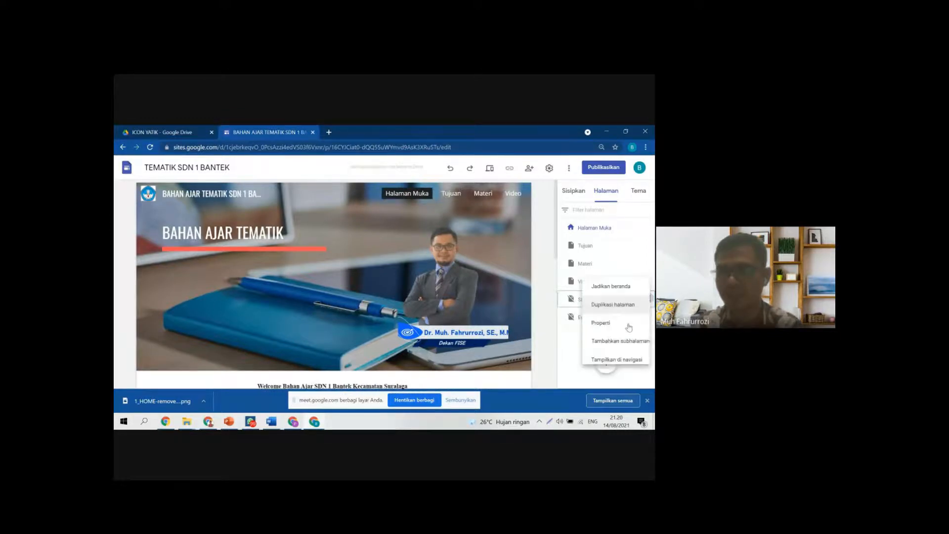
{"action": "left_click", "coordinate": [596, 339]}
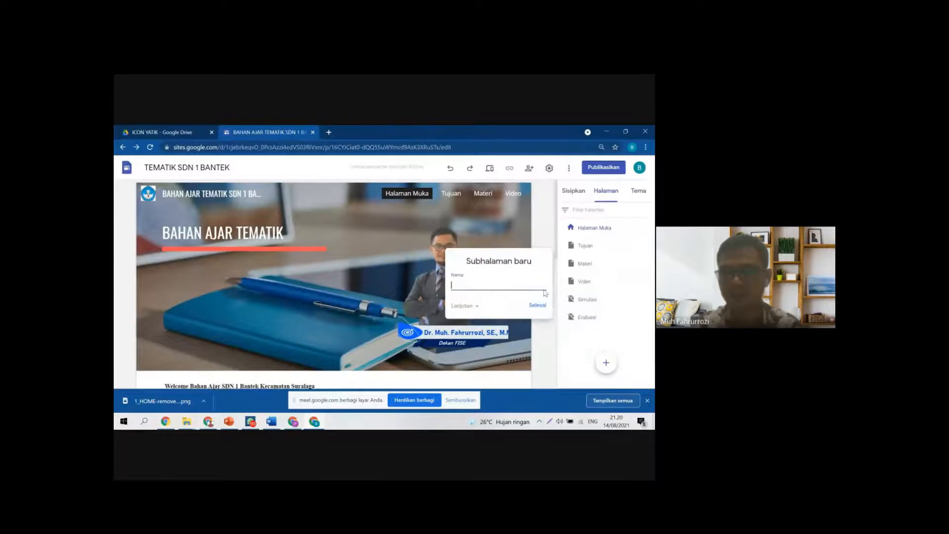
{"action": "left_click", "coordinate": [595, 338]}
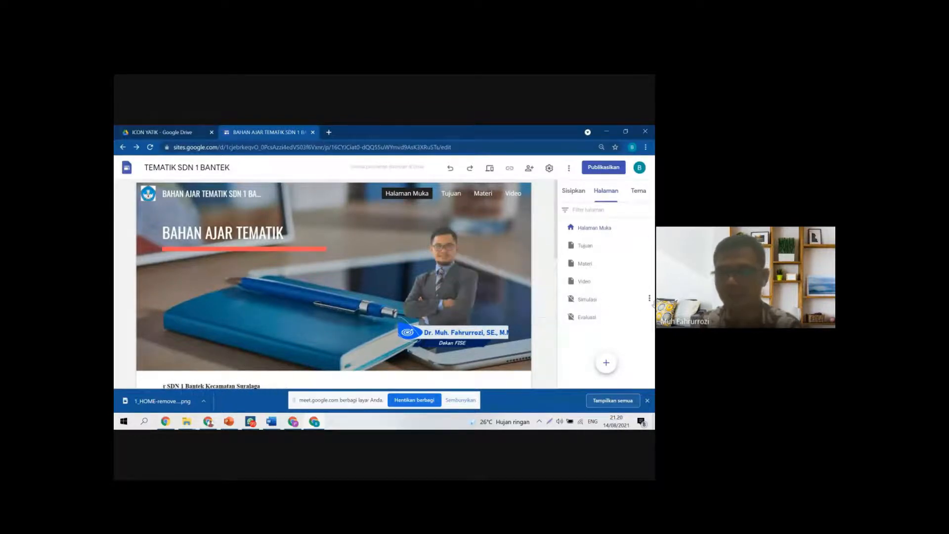
{"action": "left_click", "coordinate": [649, 299]}
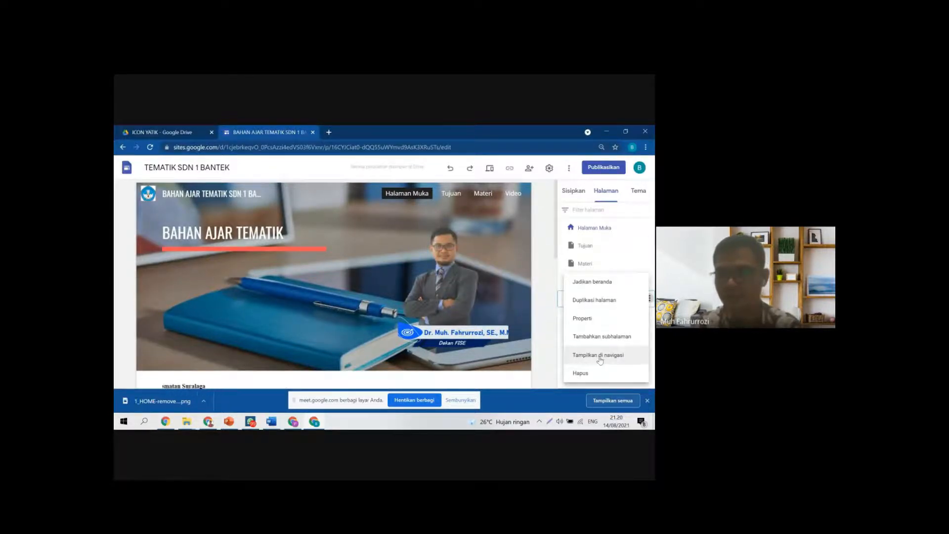
{"action": "left_click", "coordinate": [608, 265]}
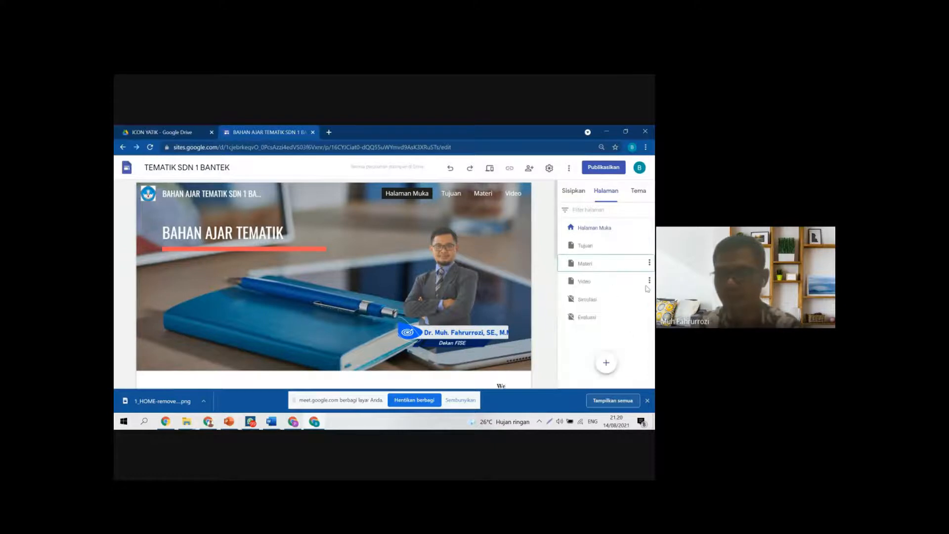
{"action": "left_click", "coordinate": [649, 299]}
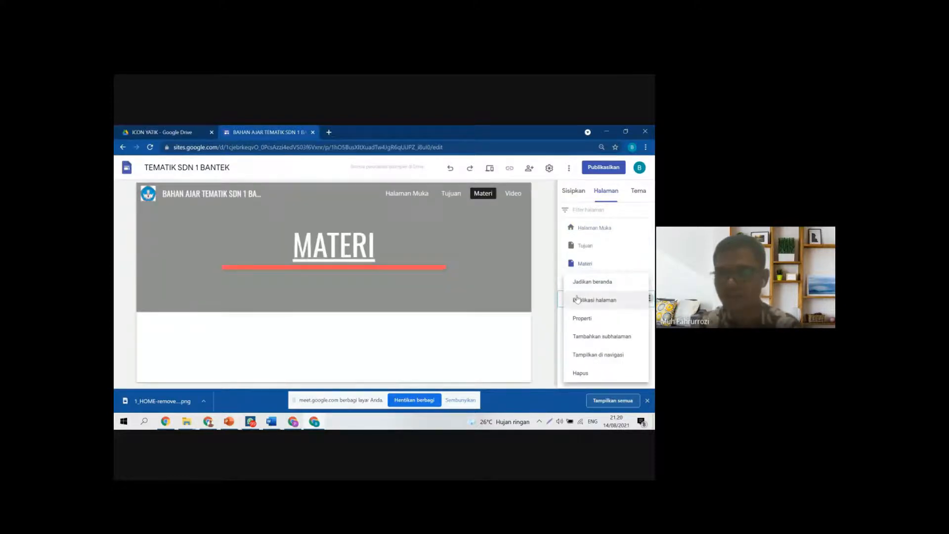
{"action": "left_click", "coordinate": [562, 312]}
{"action": "left_click", "coordinate": [564, 314]}
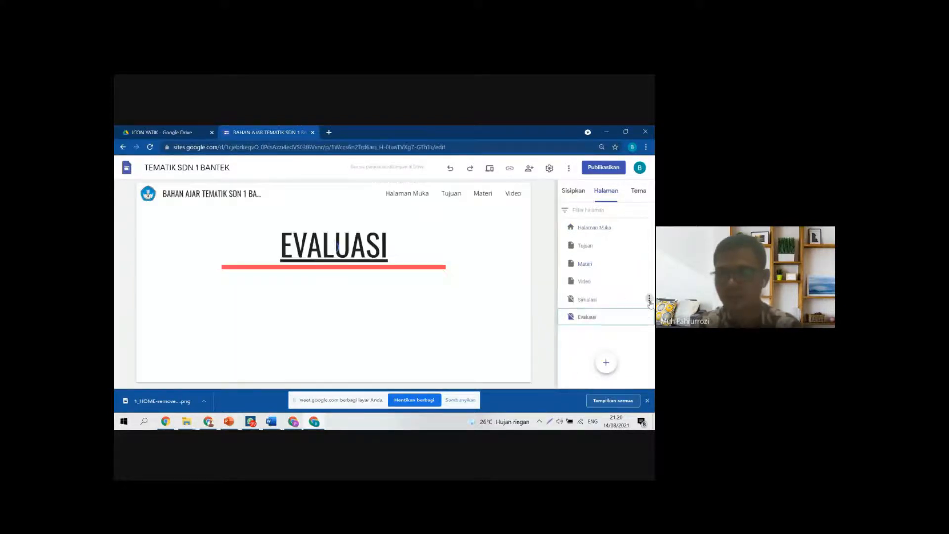
Step: Show the Simulasi and Evaluasi pages in the site's navigation
{"action": "left_click", "coordinate": [649, 299]}
{"action": "left_click", "coordinate": [597, 355]}
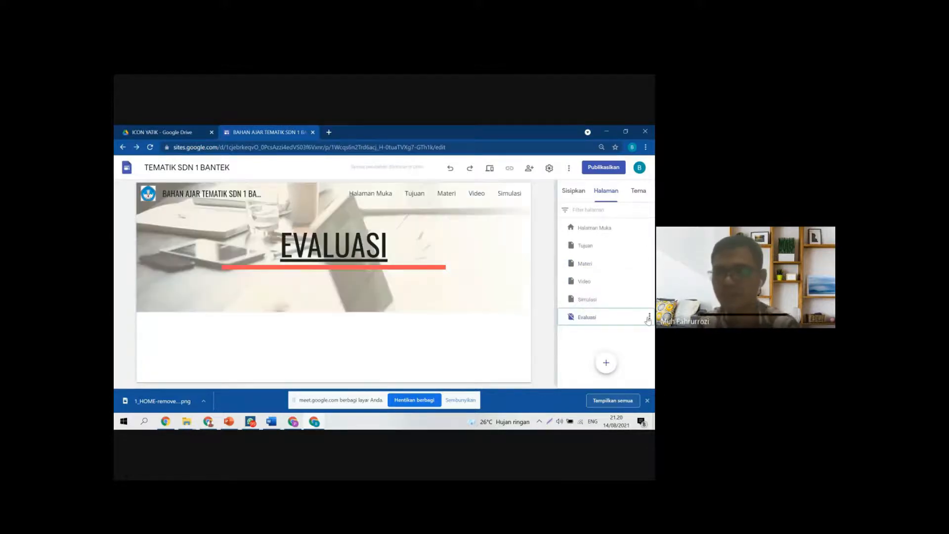
{"action": "left_click", "coordinate": [650, 315]}
{"action": "left_click", "coordinate": [594, 356]}
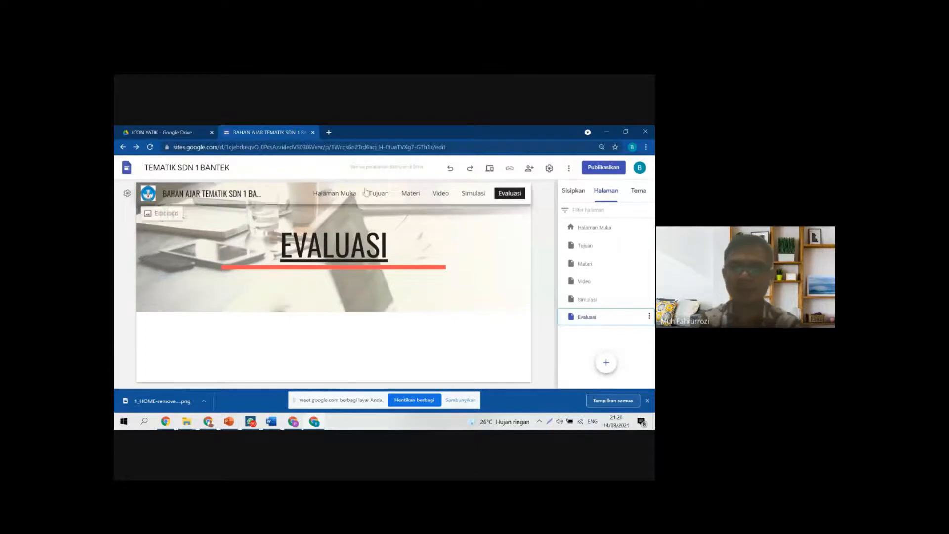
Step: Look over the home page from the header menu to the map, and open the Materi page
{"action": "left_click", "coordinate": [335, 193]}
{"action": "scroll", "coordinate": [476, 325], "scroll_direction": "down", "scroll_amount": 5}
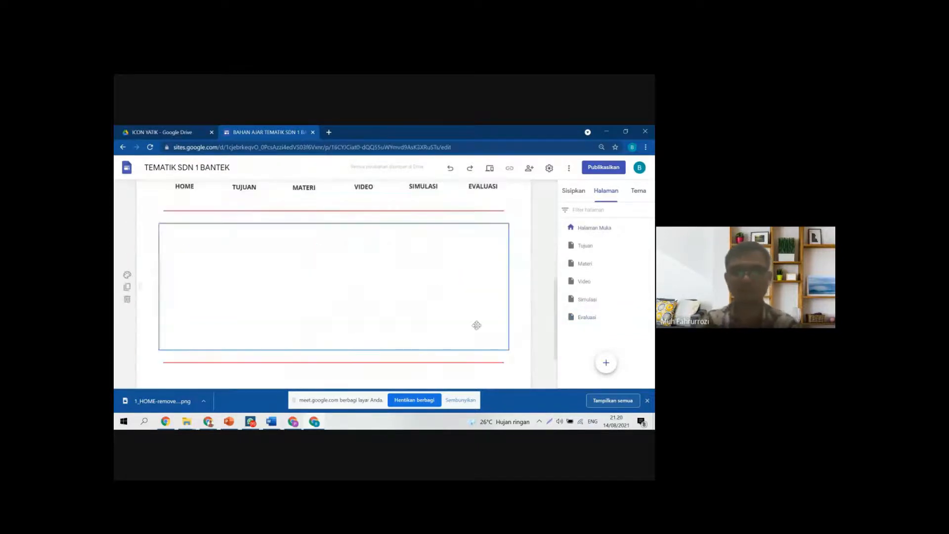
{"action": "scroll", "coordinate": [477, 325], "scroll_direction": "up", "scroll_amount": 5}
{"action": "scroll", "coordinate": [476, 296], "scroll_direction": "down", "scroll_amount": 3}
{"action": "scroll", "coordinate": [477, 296], "scroll_direction": "up", "scroll_amount": 4}
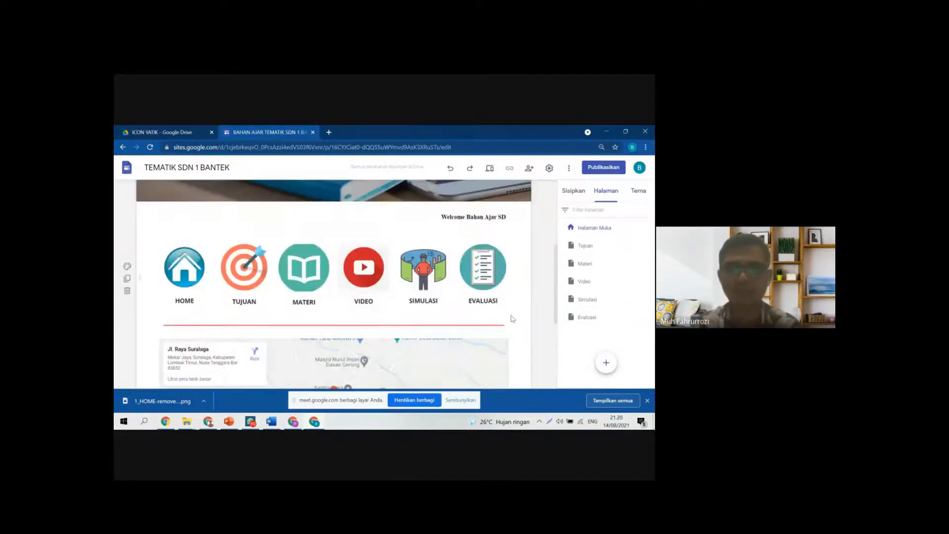
{"action": "scroll", "coordinate": [483, 267], "scroll_direction": "up", "scroll_amount": 1}
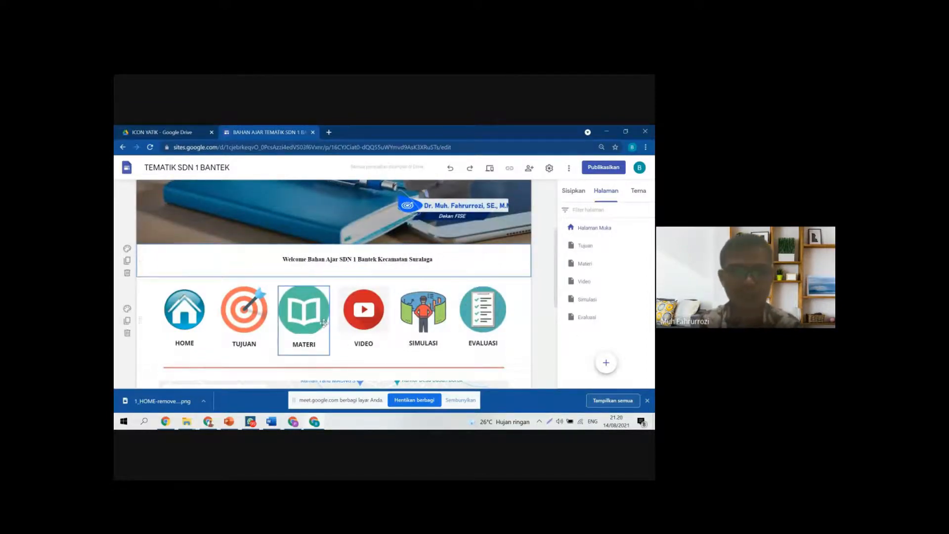
{"action": "scroll", "coordinate": [304, 312], "scroll_direction": "up", "scroll_amount": 3}
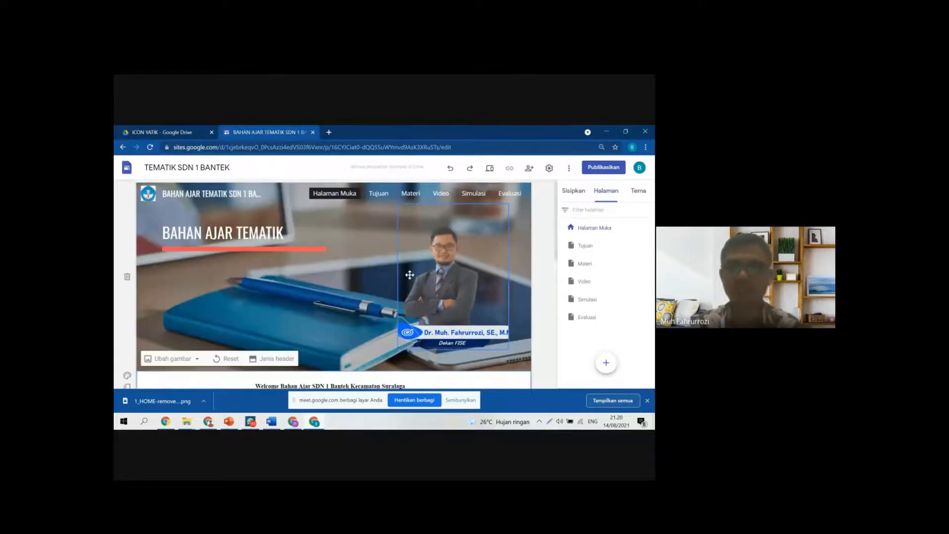
{"action": "left_click", "coordinate": [410, 193]}
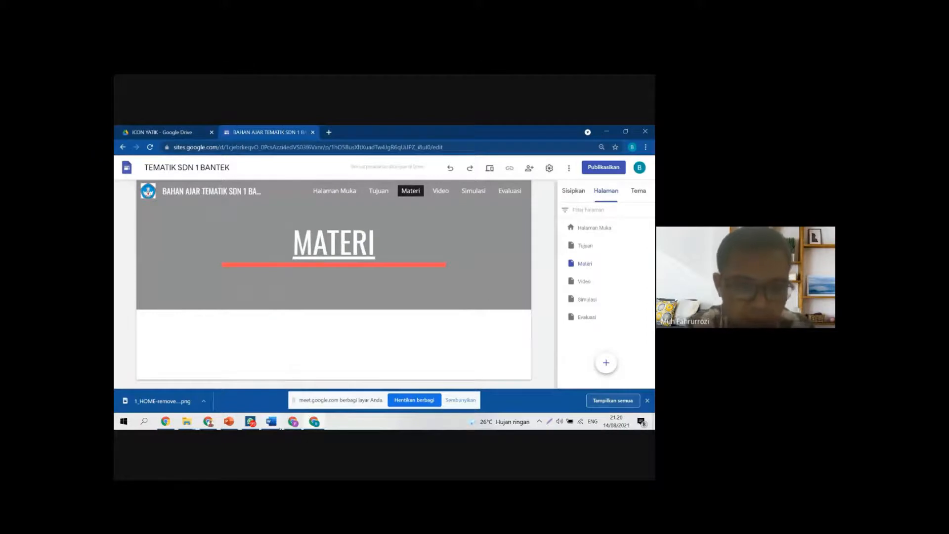
Step: Switch to File Explorer and look for the teaching material in the TEMPLATE, Downloads and OneDrive folders
{"action": "left_click", "coordinate": [206, 423]}
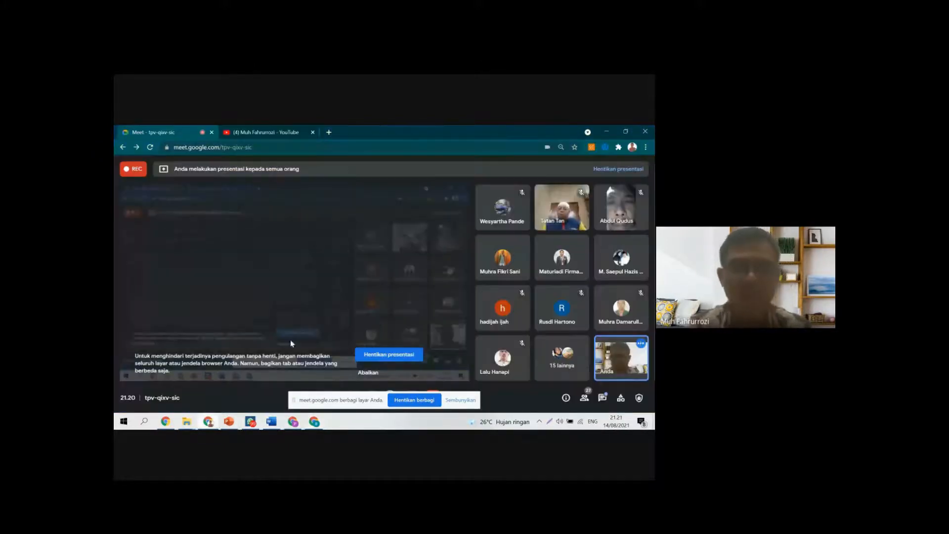
{"action": "mouse_move", "coordinate": [188, 424]}
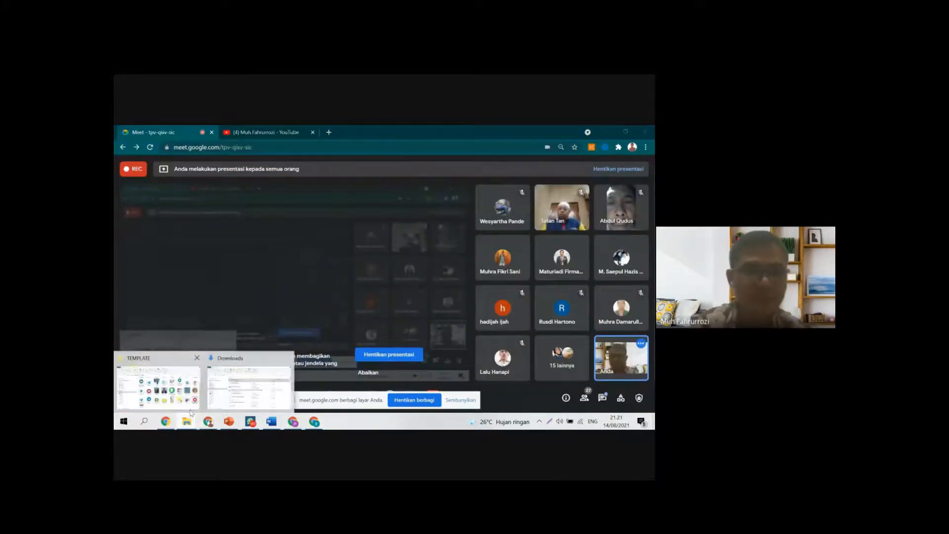
{"action": "left_click", "coordinate": [187, 400]}
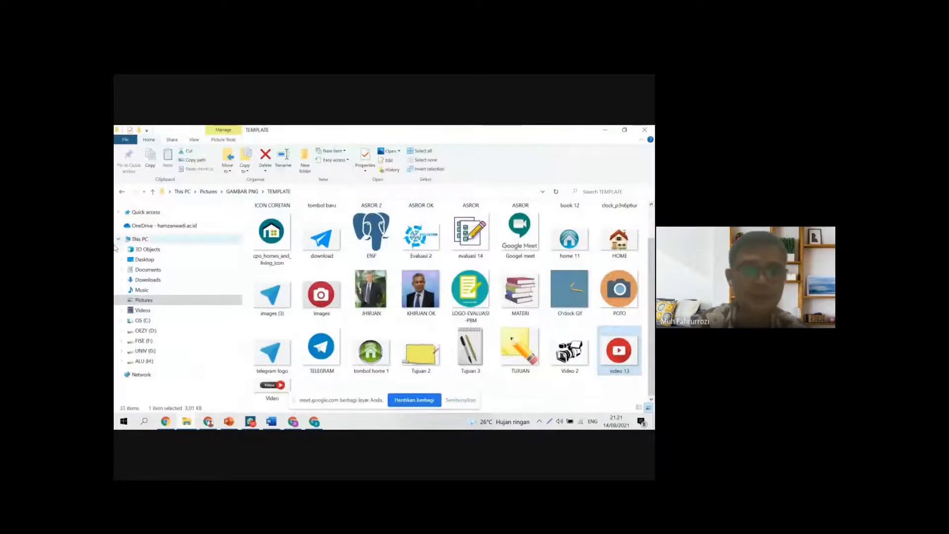
{"action": "left_click", "coordinate": [143, 281]}
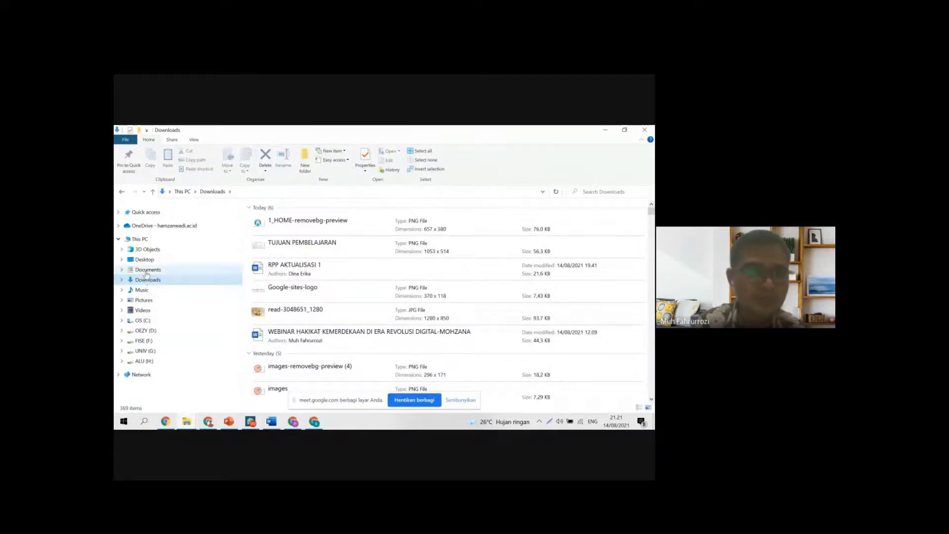
{"action": "left_click", "coordinate": [151, 226]}
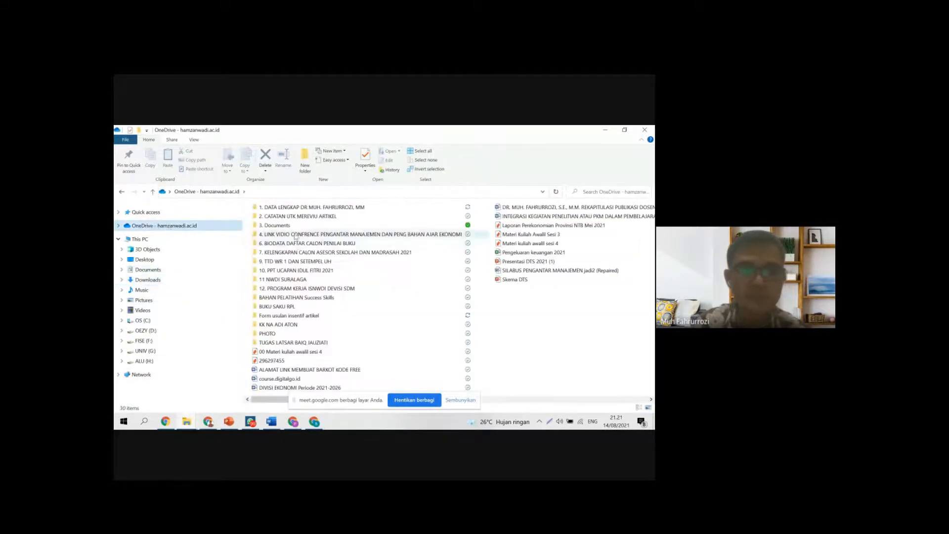
Step: Browse the first OneDrive folder into "9. DATA KELUARGA SAYA" and check the family member's data folder inside it
{"action": "left_click", "coordinate": [290, 209]}
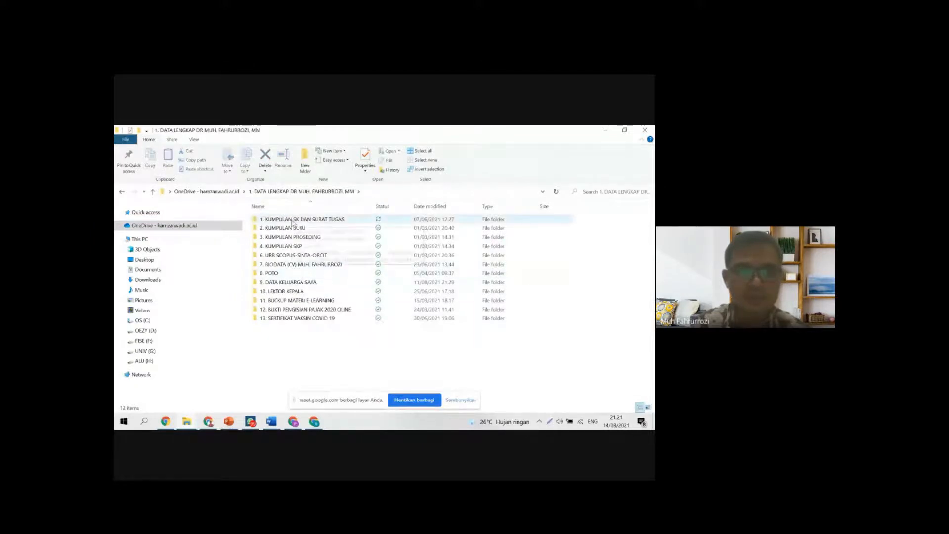
{"action": "mouse_move", "coordinate": [292, 221]}
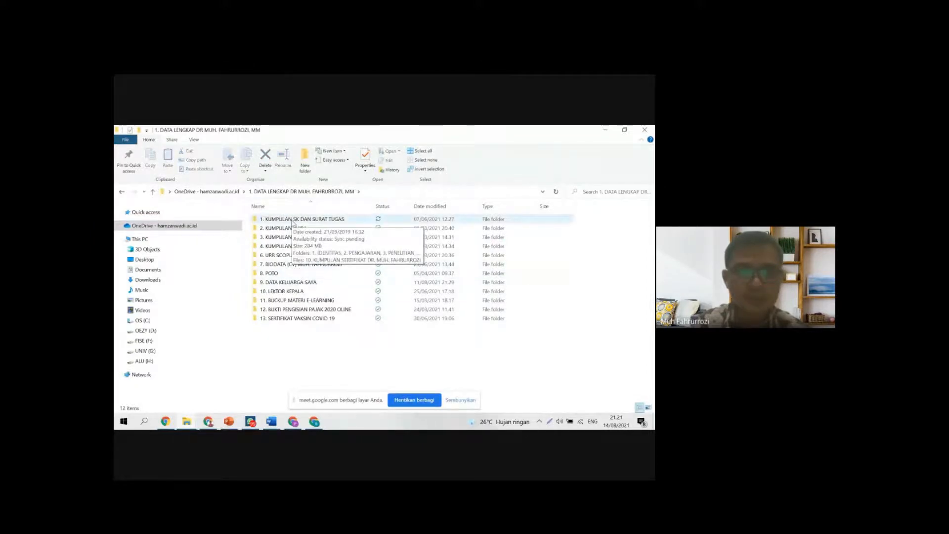
{"action": "double_click", "coordinate": [289, 283]}
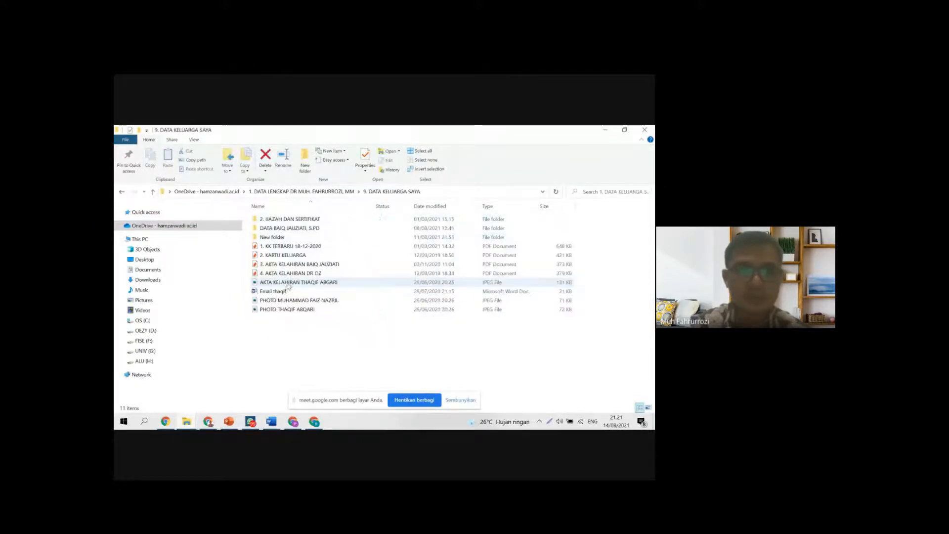
{"action": "double_click", "coordinate": [280, 228]}
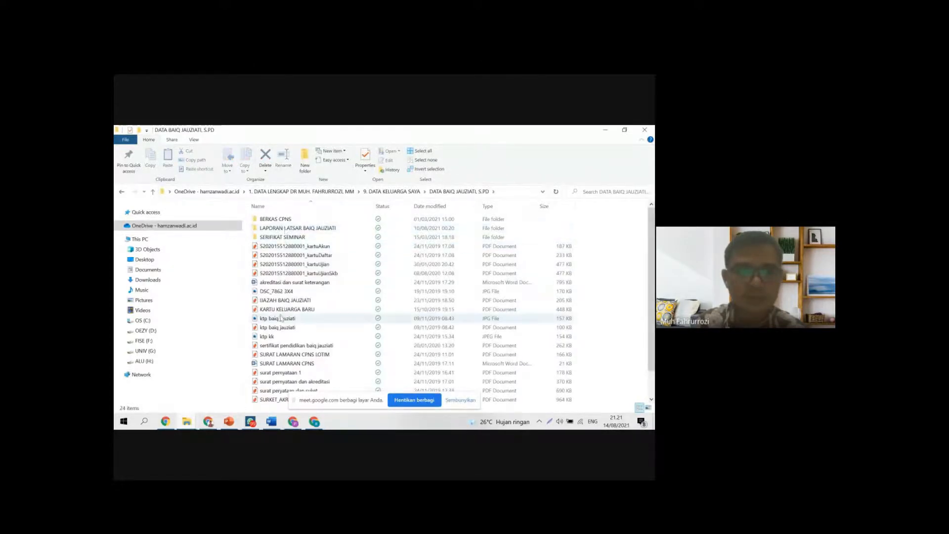
{"action": "left_click", "coordinate": [122, 193]}
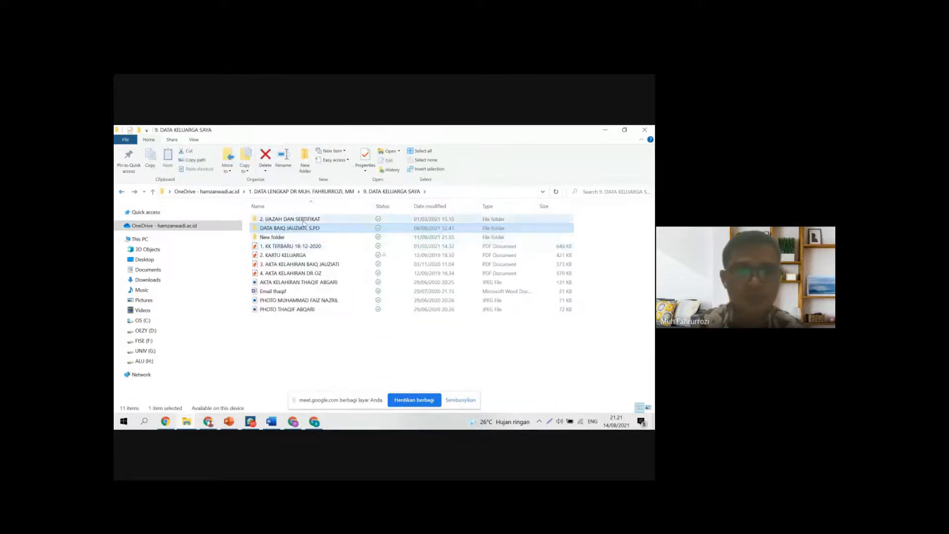
Step: Check the "2. IJAZAH DAN SERTIFIKAT" and "BERKAS CPNS" folders, and return to the numbered personal-data folder list
{"action": "double_click", "coordinate": [287, 219]}
{"action": "left_click", "coordinate": [121, 192]}
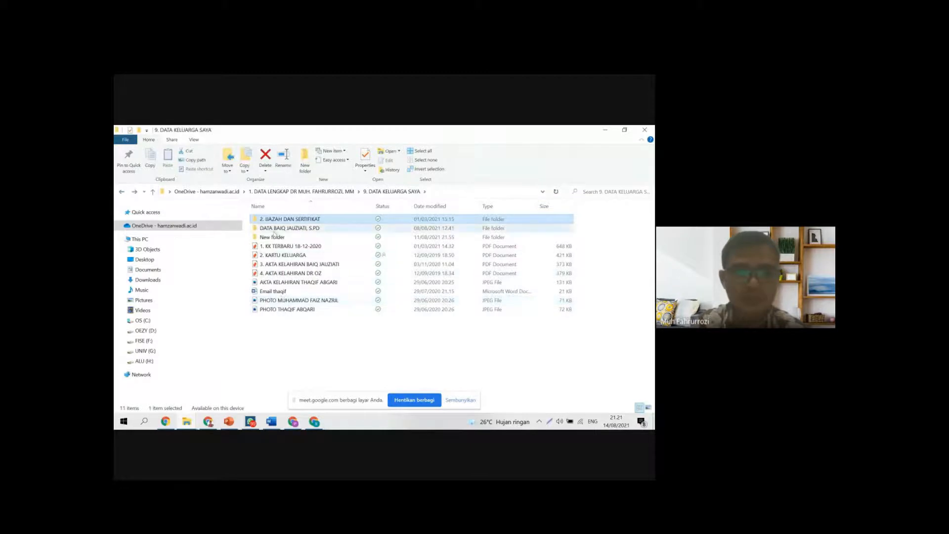
{"action": "double_click", "coordinate": [277, 228]}
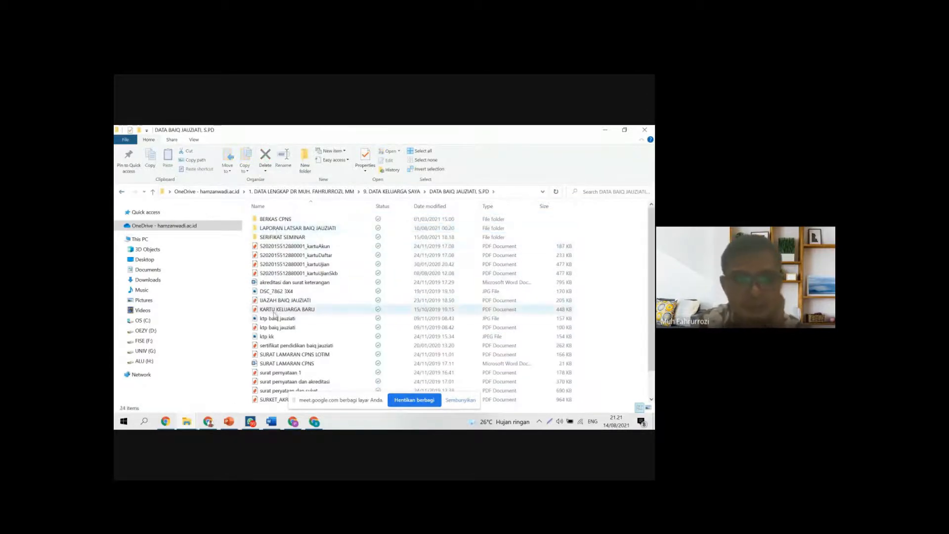
{"action": "double_click", "coordinate": [273, 219]}
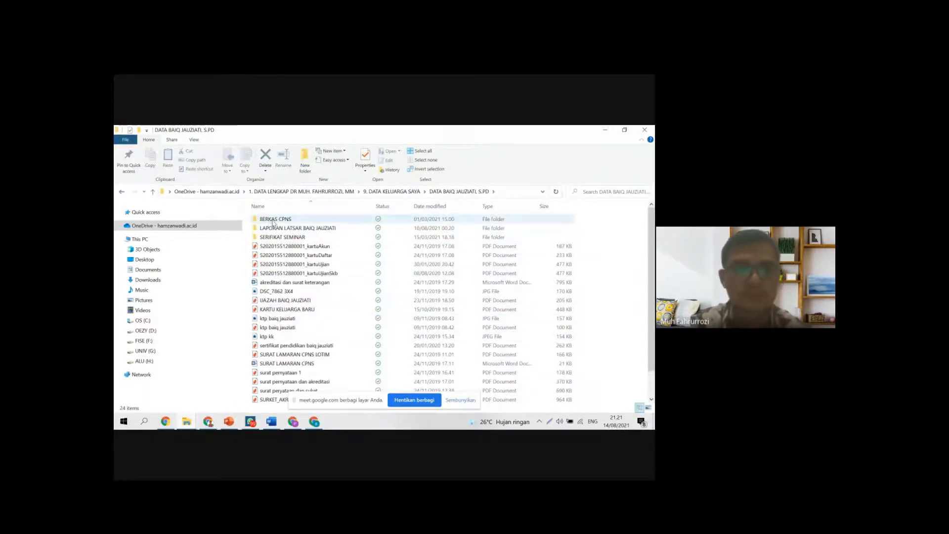
{"action": "left_click", "coordinate": [121, 191]}
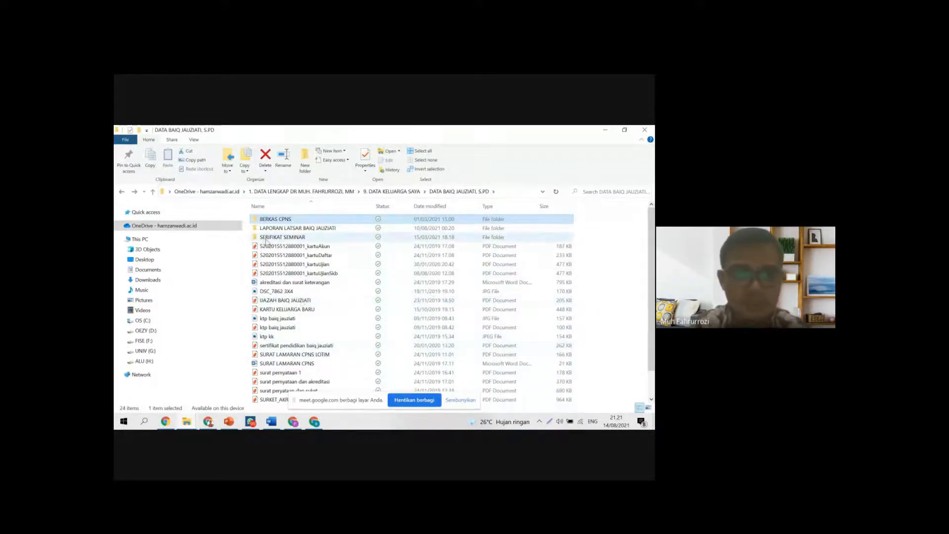
{"action": "left_click", "coordinate": [121, 192]}
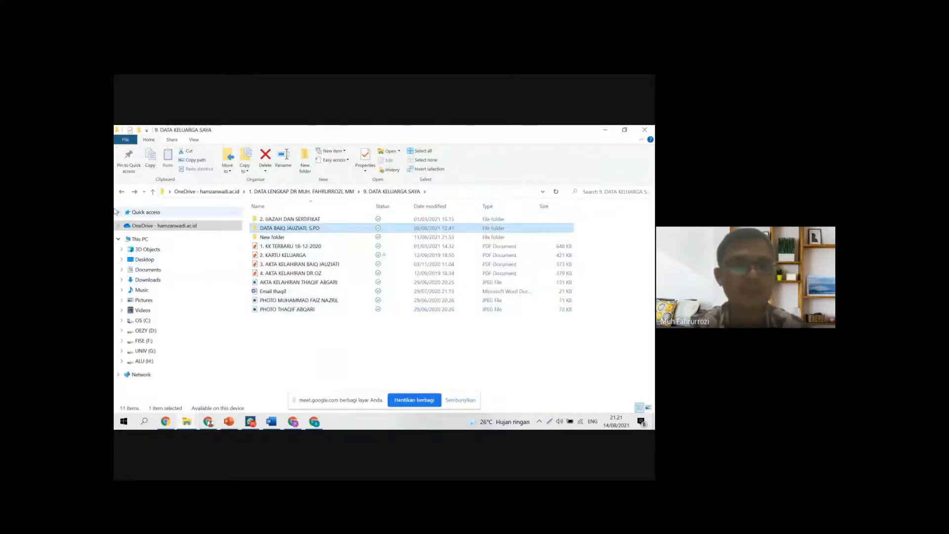
{"action": "key", "text": "alt+Left"}
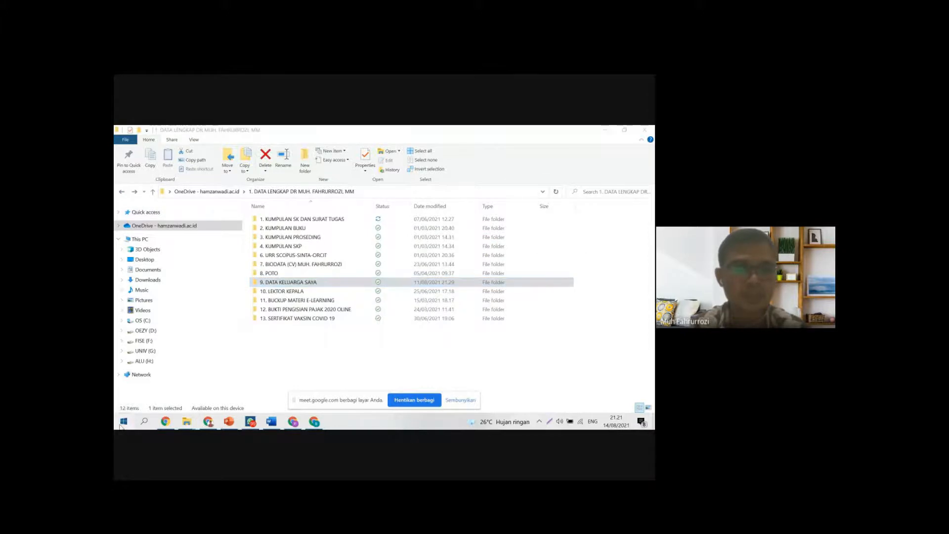
Step: Switch to Word, look at the recent document "Materi Pelatihan yang Sangat Lengkap tentang Manajemen Waktu", and close it
{"action": "key", "text": "super"}
{"action": "scroll", "coordinate": [174, 366], "scroll_direction": "down", "scroll_amount": 10}
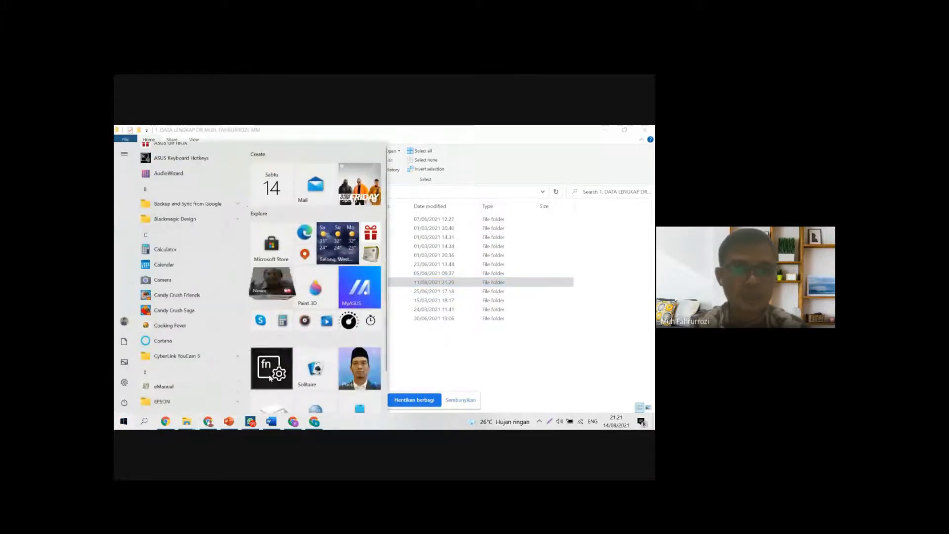
{"action": "scroll", "coordinate": [174, 378], "scroll_direction": "down", "scroll_amount": 10}
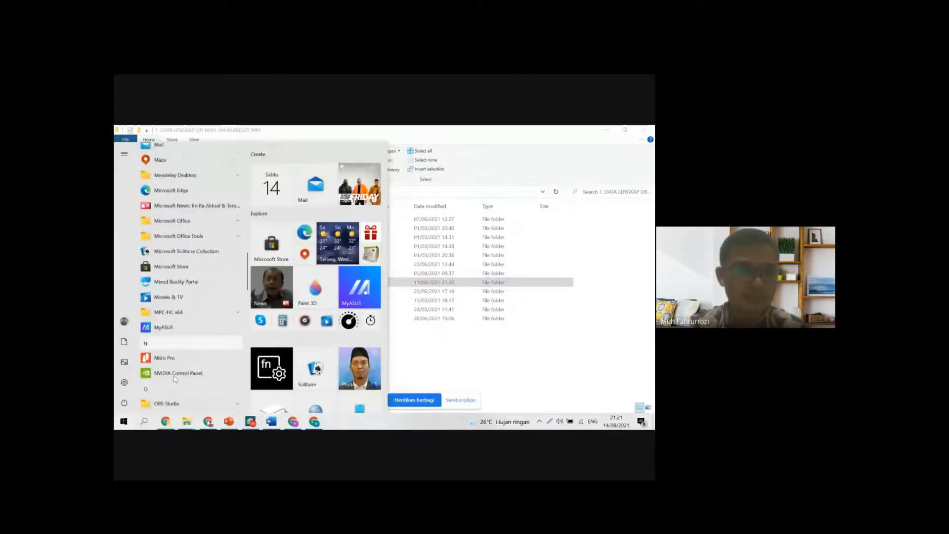
{"action": "scroll", "coordinate": [174, 378], "scroll_direction": "down", "scroll_amount": 10}
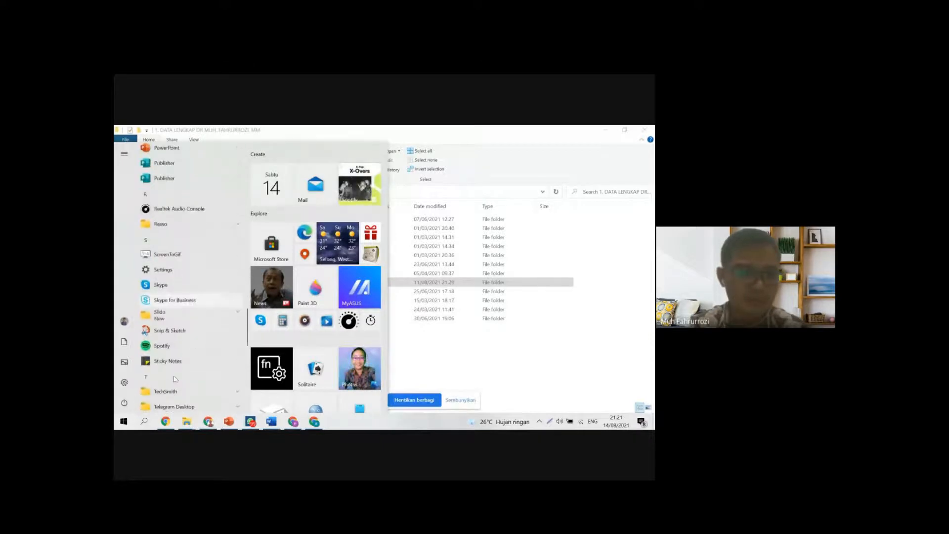
{"action": "scroll", "coordinate": [174, 378], "scroll_direction": "down", "scroll_amount": 10}
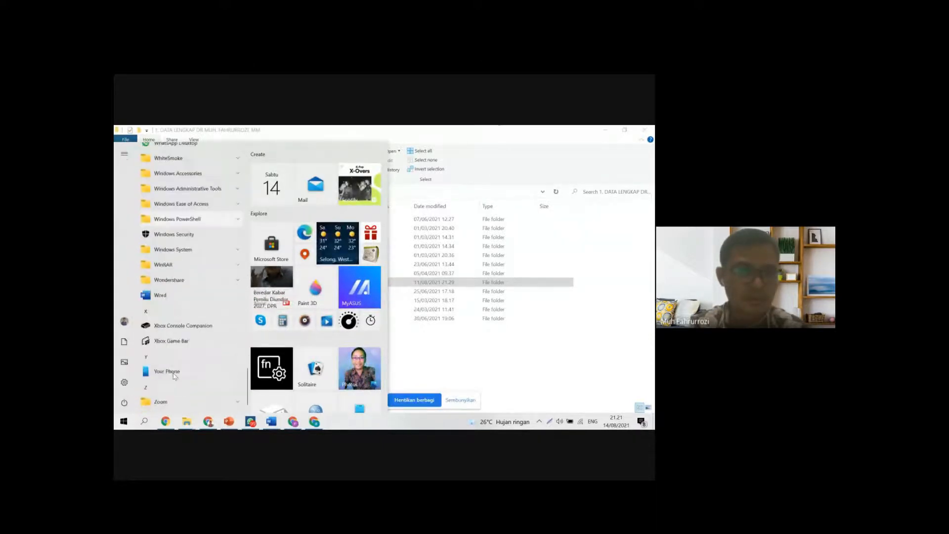
{"action": "left_click", "coordinate": [165, 280]}
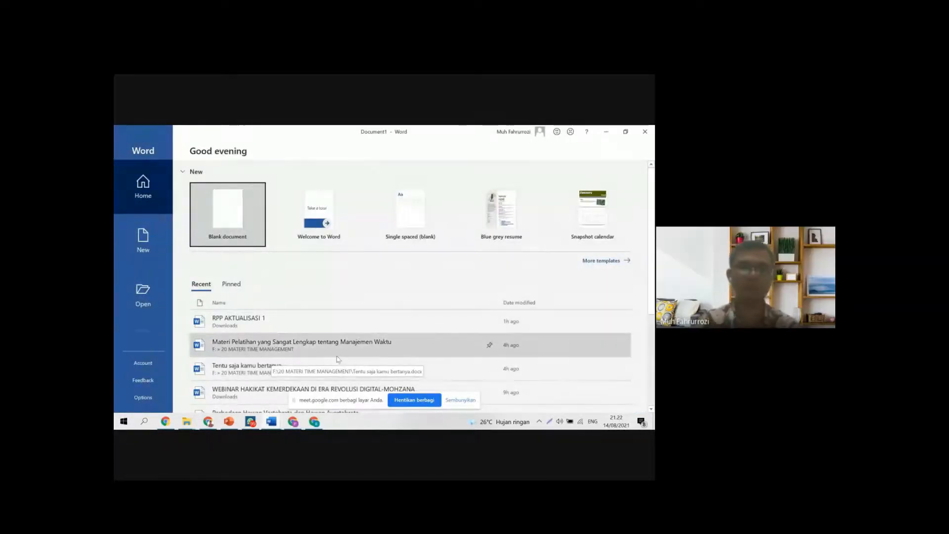
{"action": "key", "text": "Escape"}
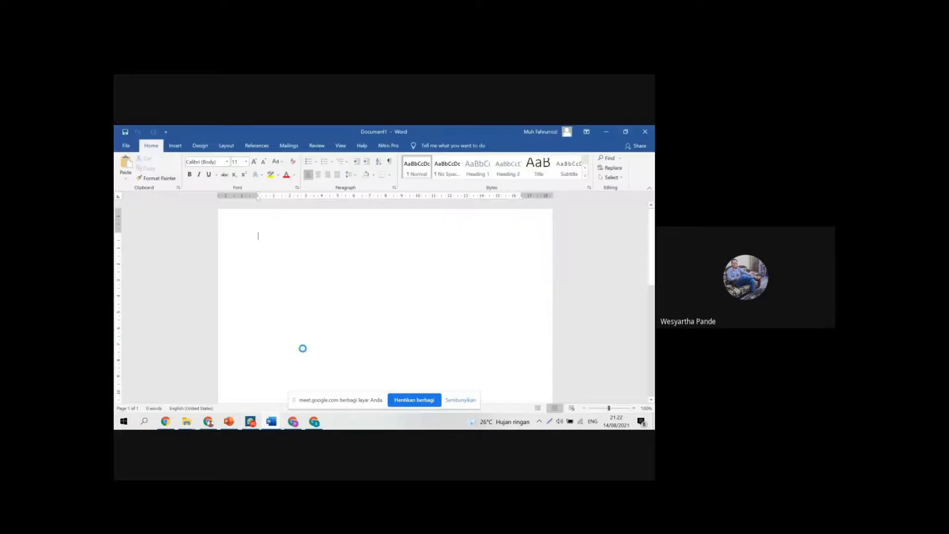
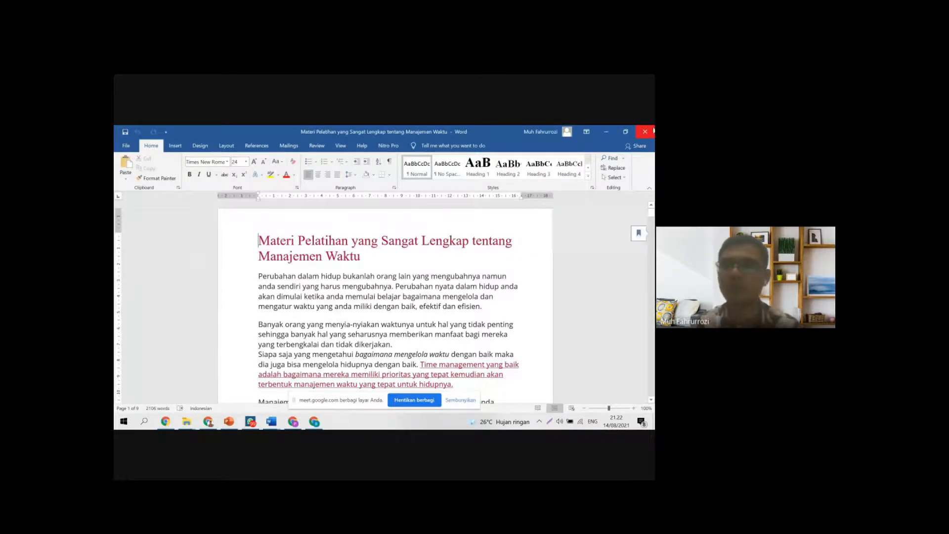
{"action": "left_click", "coordinate": [606, 131]}
Step: Return to the RPP AKTUALISASI 1 document and open "Perbedaan Hewan Vertebrata dan Hewan Avertebrata" from the recent documents
{"action": "left_click", "coordinate": [271, 422]}
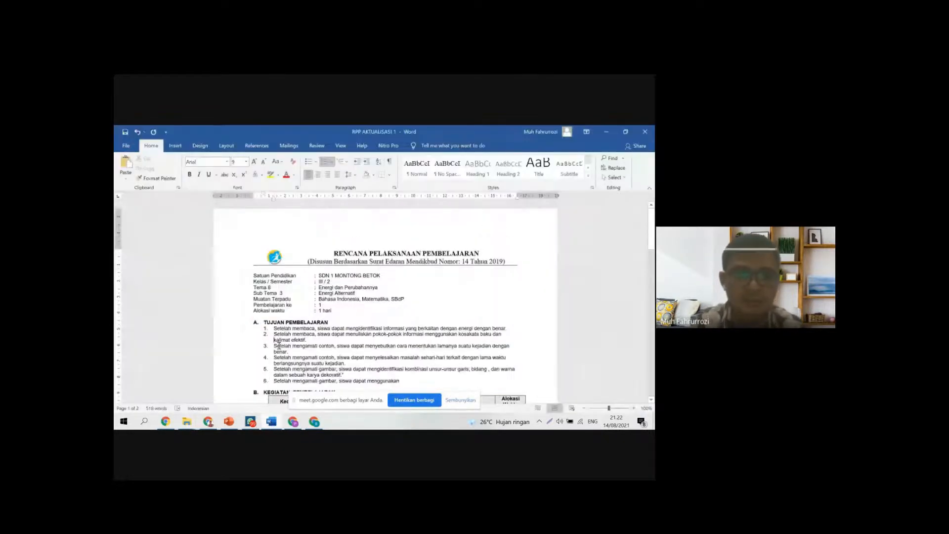
{"action": "left_click", "coordinate": [272, 421]}
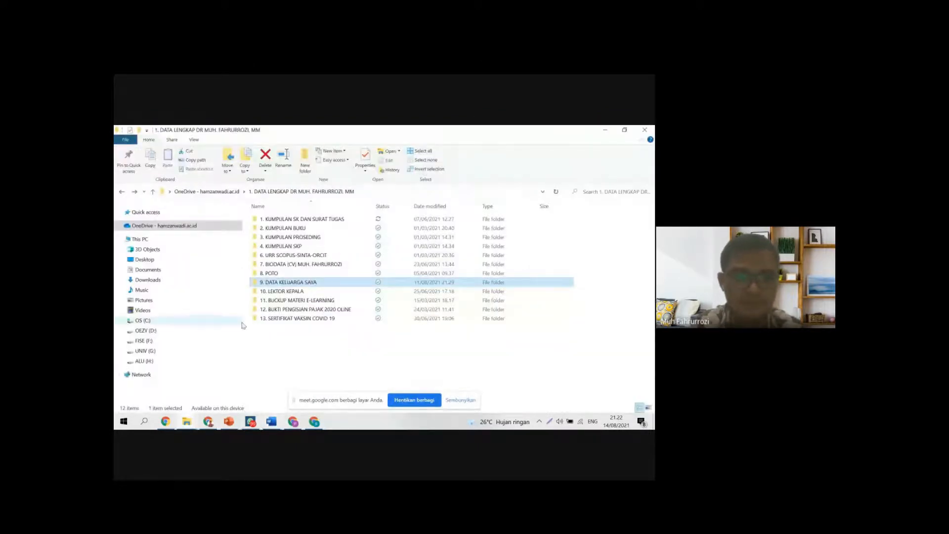
{"action": "left_click", "coordinate": [272, 422]}
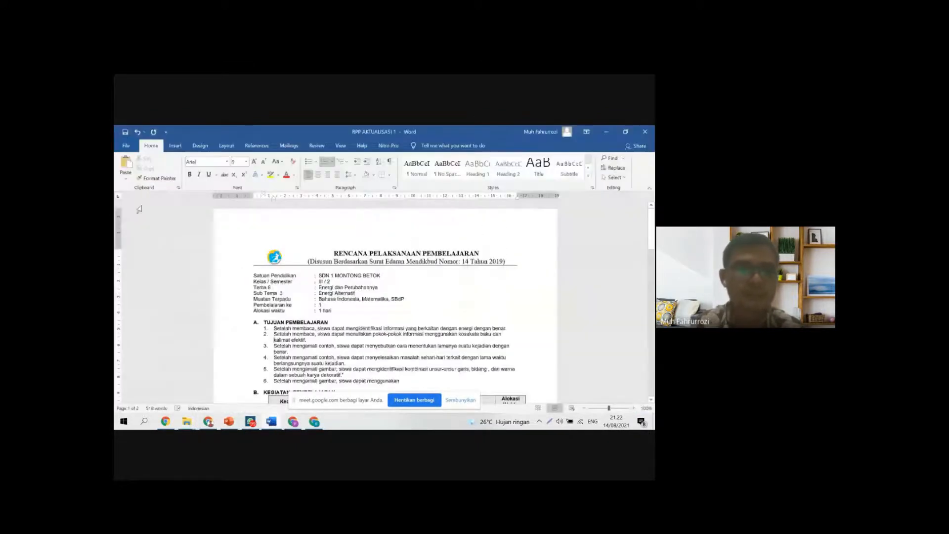
{"action": "left_click", "coordinate": [125, 144]}
{"action": "scroll", "coordinate": [269, 380], "scroll_direction": "down", "scroll_amount": 2}
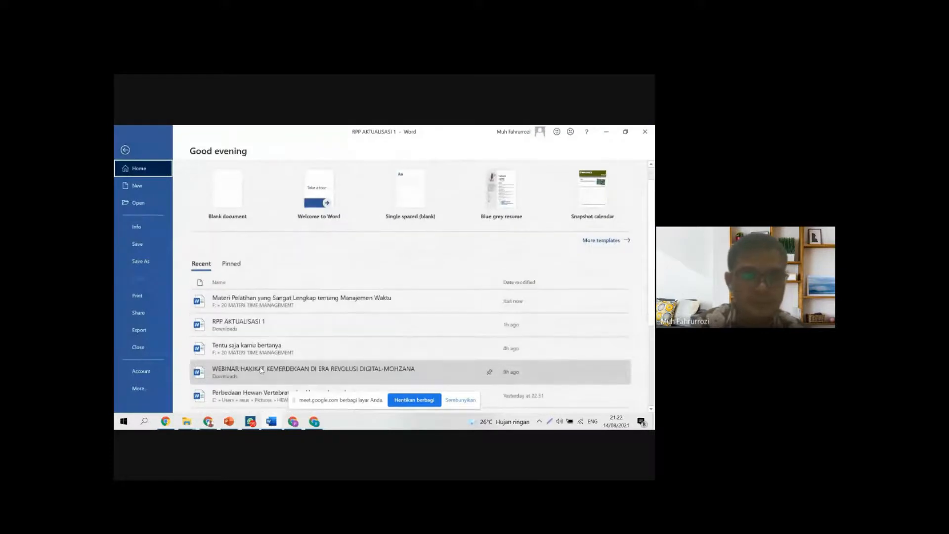
{"action": "scroll", "coordinate": [270, 380], "scroll_direction": "down", "scroll_amount": 3}
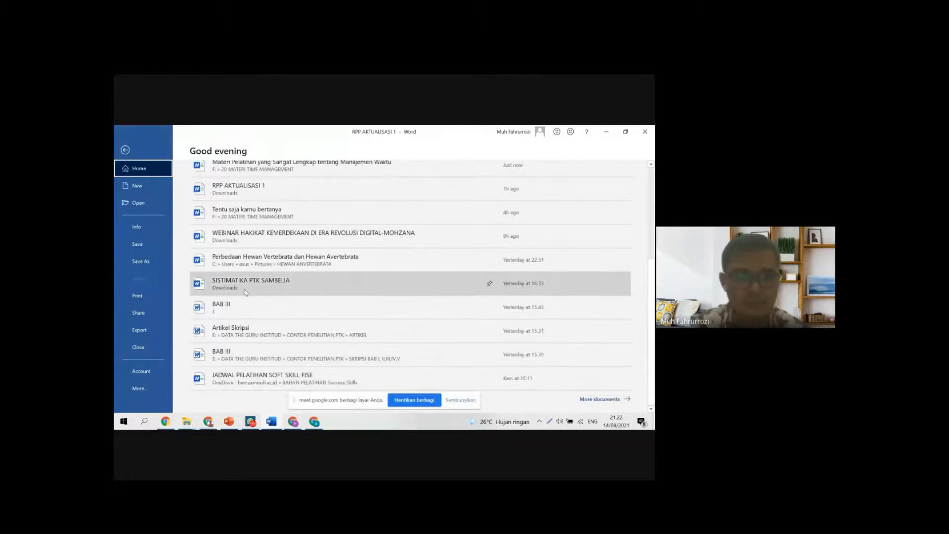
{"action": "left_click", "coordinate": [262, 262]}
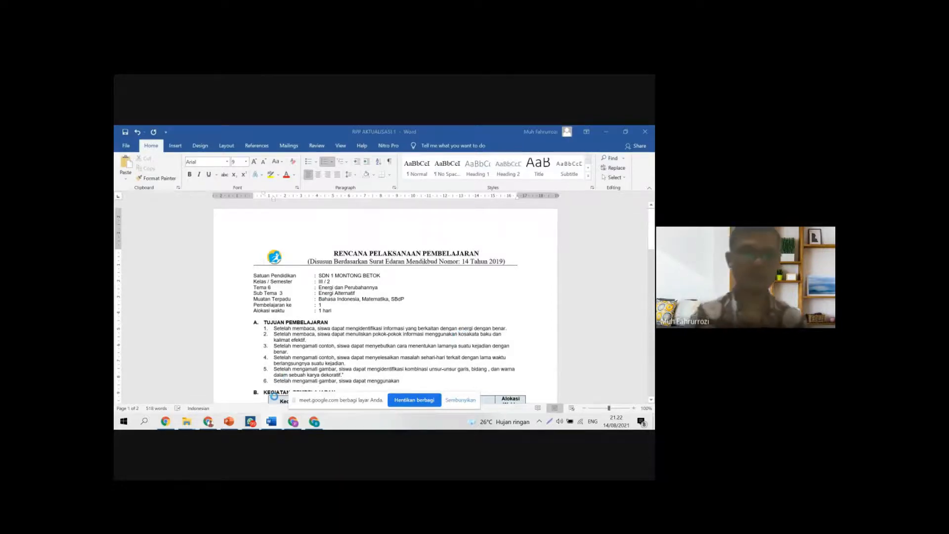
Step: Bring up the vertebrate and invertebrate animals document and copy its full title, "Perbedaan Hewan Vertebrata dan Hewan Avertebrata, Lengkap dengan Ciri-cirinya"
{"action": "left_click", "coordinate": [606, 131]}
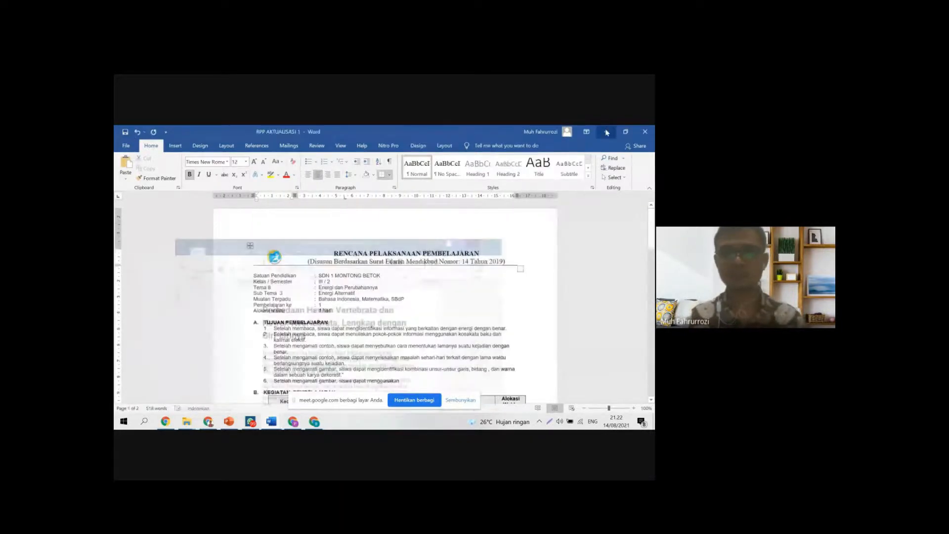
{"action": "scroll", "coordinate": [409, 316], "scroll_direction": "down", "scroll_amount": 3}
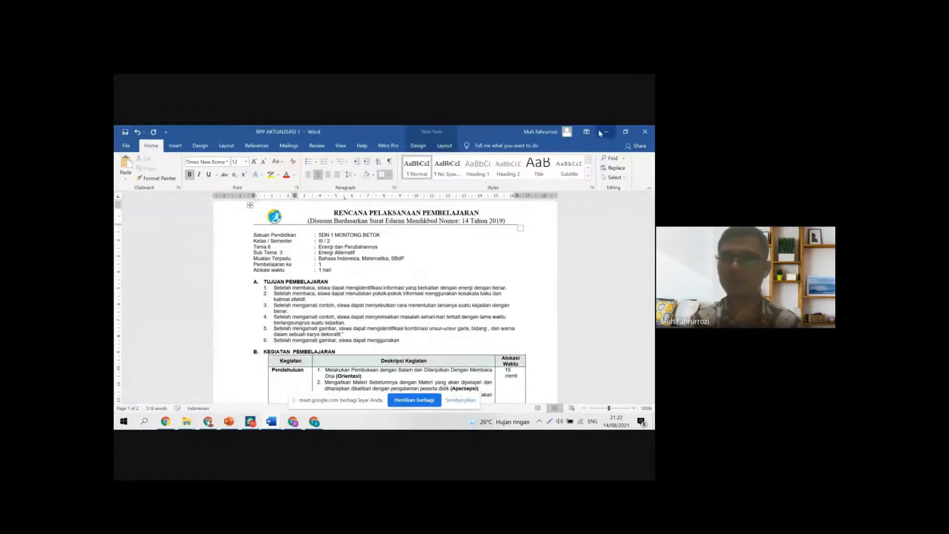
{"action": "left_click", "coordinate": [606, 132]}
{"action": "mouse_move", "coordinate": [270, 421]}
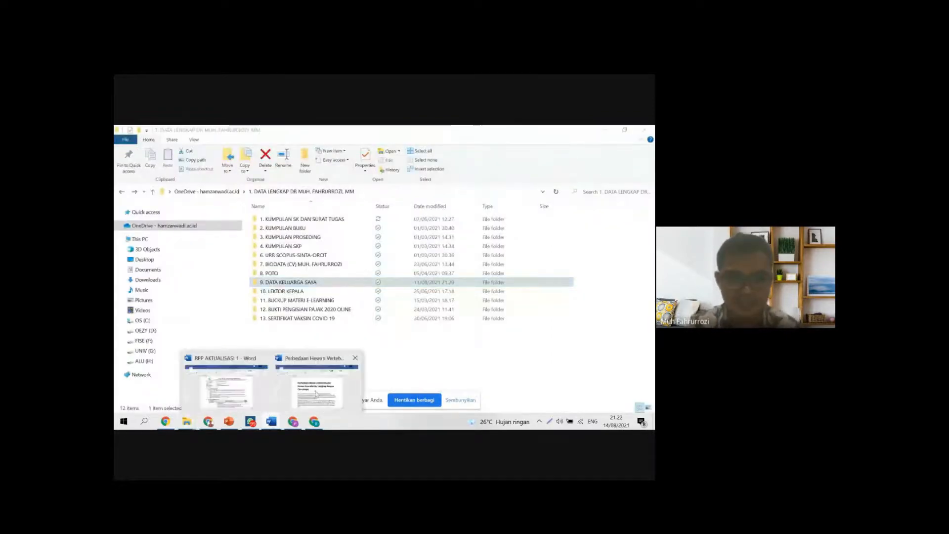
{"action": "left_click", "coordinate": [319, 378]}
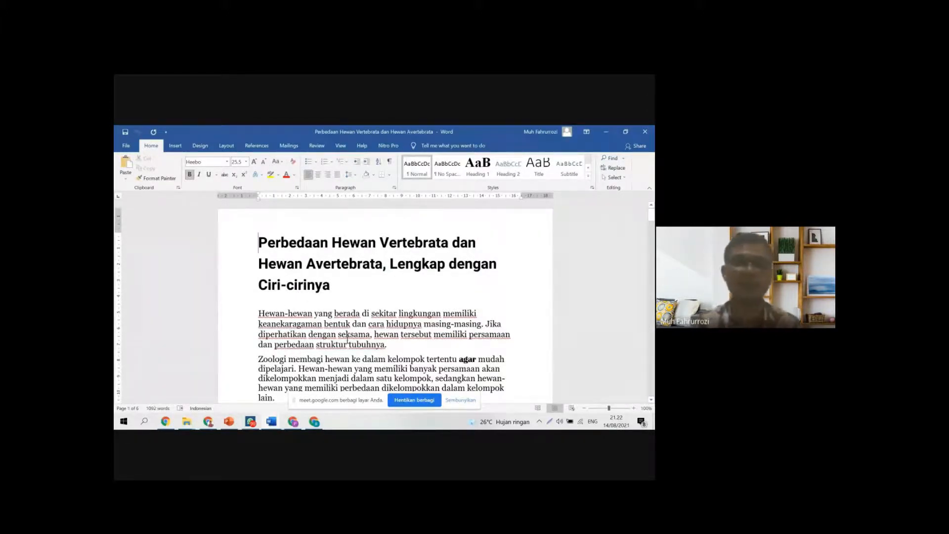
{"action": "triple_click", "coordinate": [312, 267]}
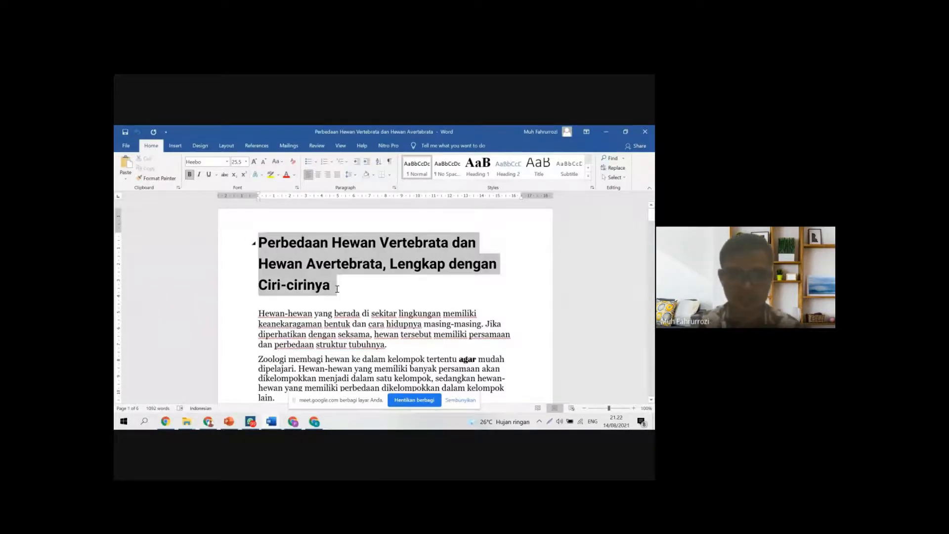
{"action": "left_click", "coordinate": [345, 299]}
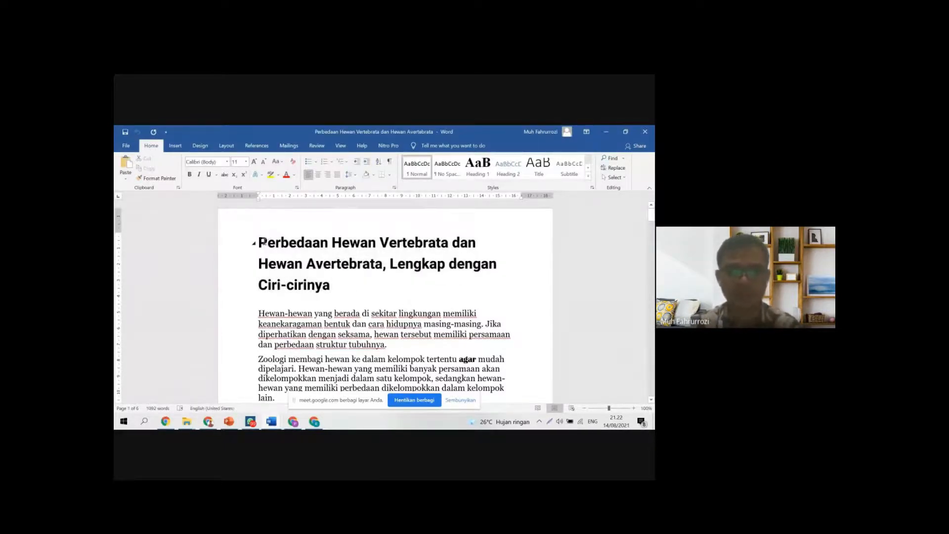
{"action": "left_click_drag", "start_coordinate": [263, 241], "coordinate": [336, 296]}
{"action": "key", "text": "ctrl+c"}
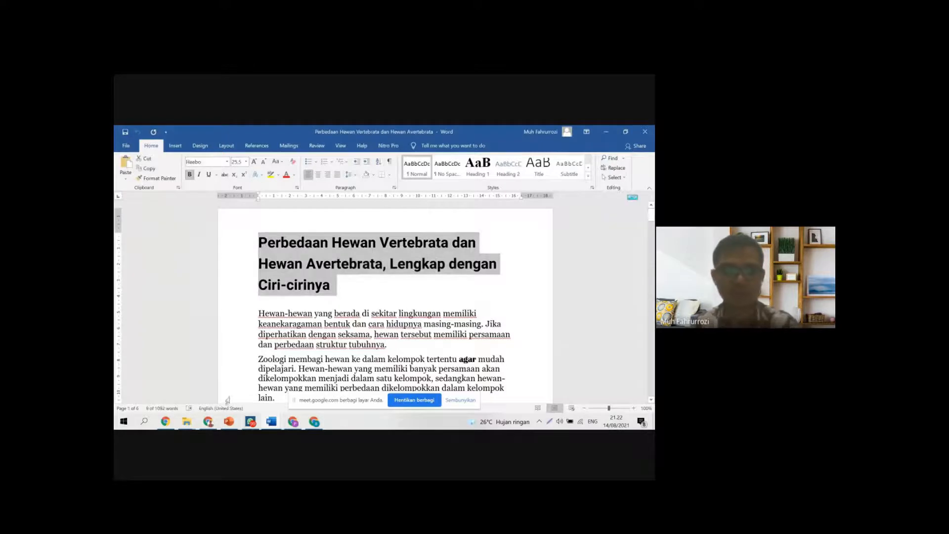
Step: Switch to Google Sites in Chrome, insert a text box below the MATERI header, and paste the copied title into it
{"action": "left_click", "coordinate": [310, 424]}
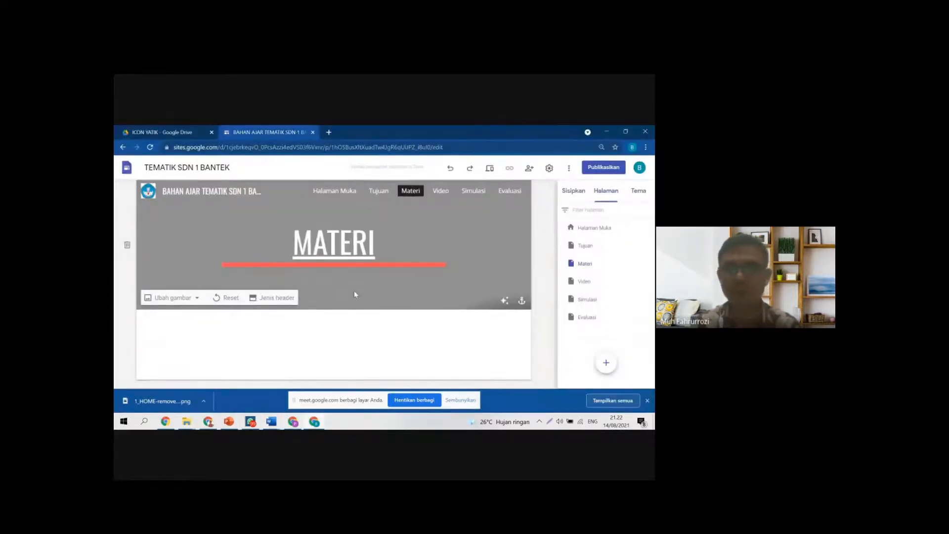
{"action": "left_click", "coordinate": [572, 192]}
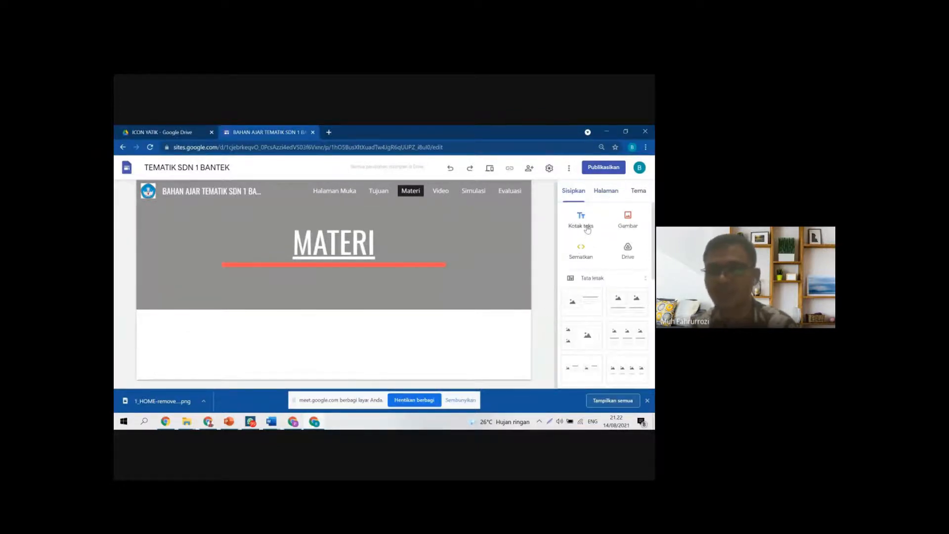
{"action": "left_click", "coordinate": [582, 221]}
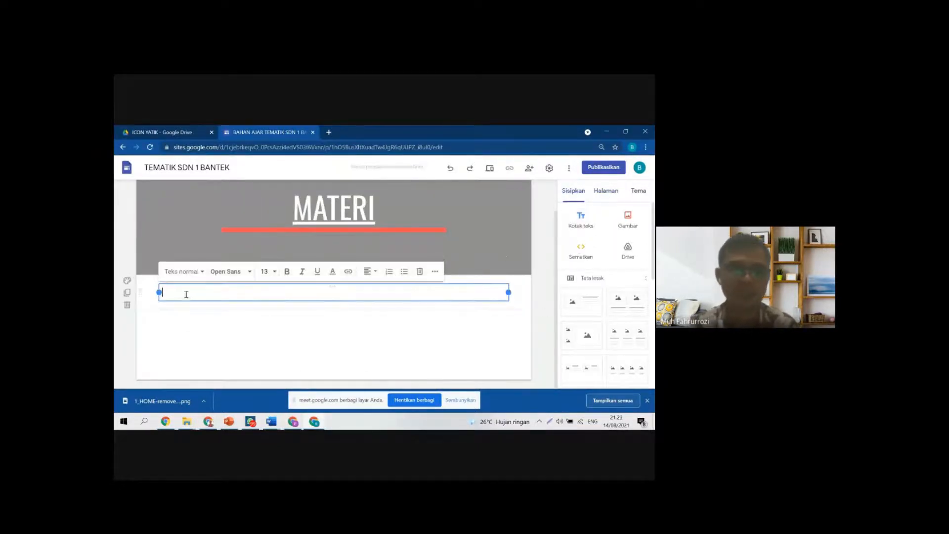
{"action": "key", "text": "ctrl+v"}
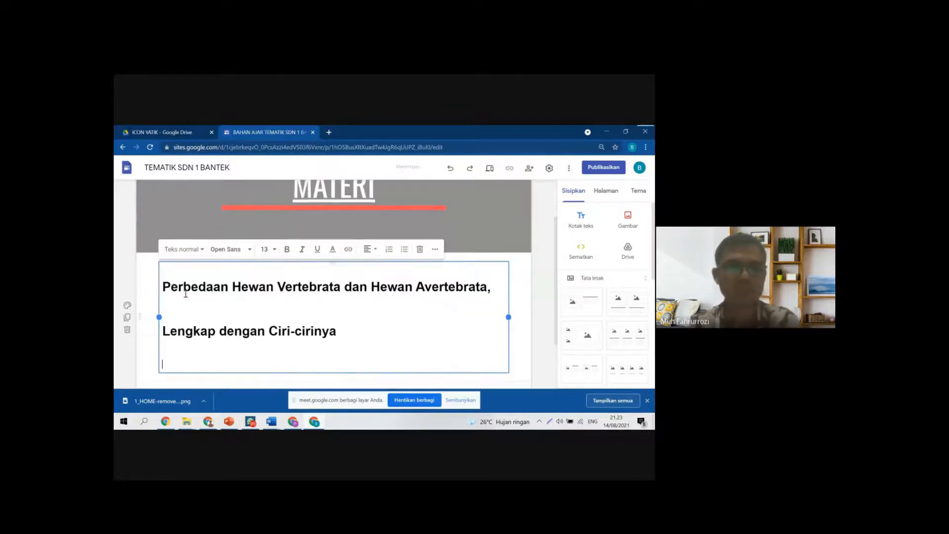
Step: Set the pasted title's alignment to left in the Materi page's text box
{"action": "left_click_drag", "start_coordinate": [190, 299], "coordinate": [344, 361]}
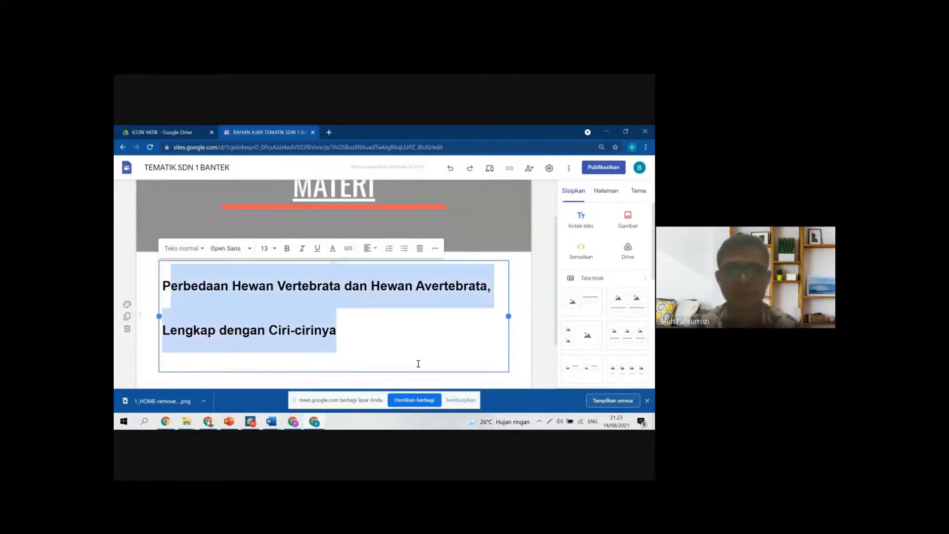
{"action": "left_click", "coordinate": [368, 248]}
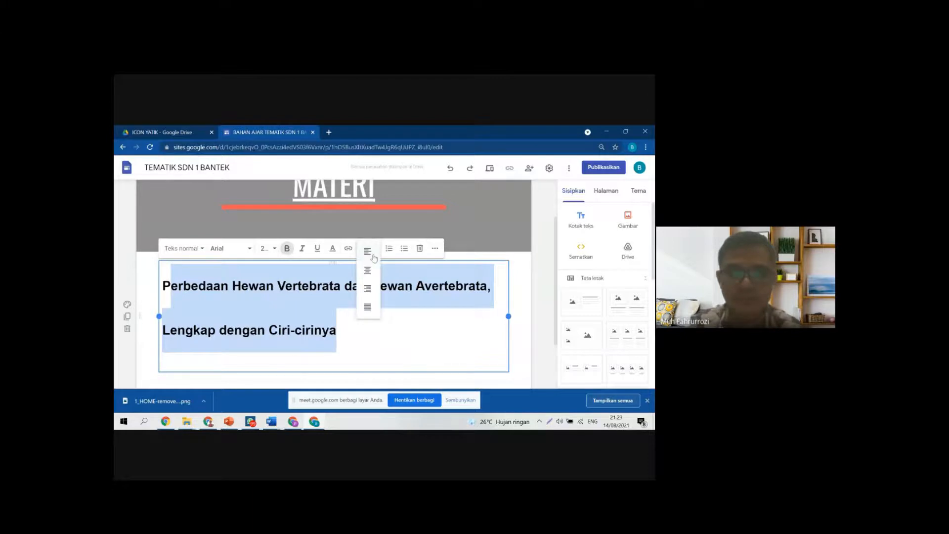
{"action": "left_click", "coordinate": [374, 257]}
{"action": "left_click", "coordinate": [222, 322]}
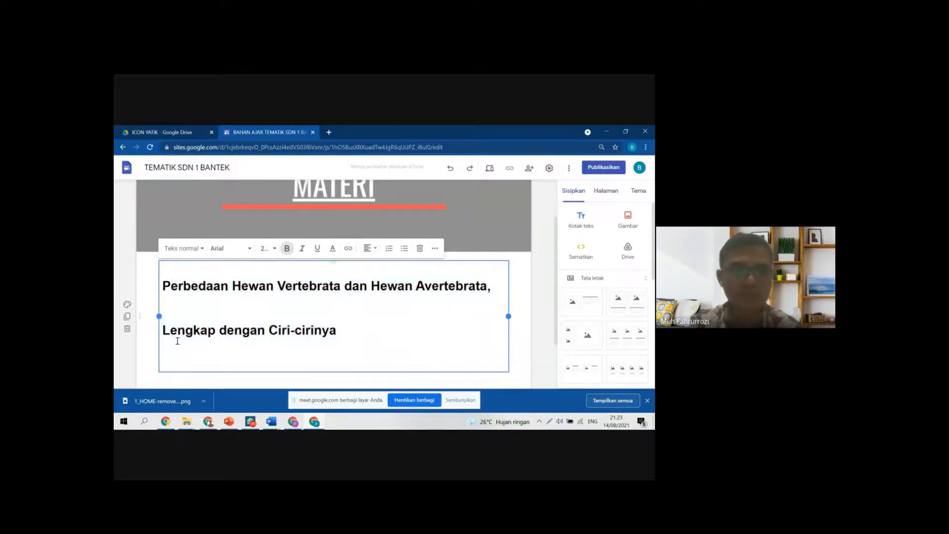
Step: Remove the empty line below the pasted title in the text box
{"action": "scroll", "coordinate": [316, 356], "scroll_direction": "down", "scroll_amount": 1}
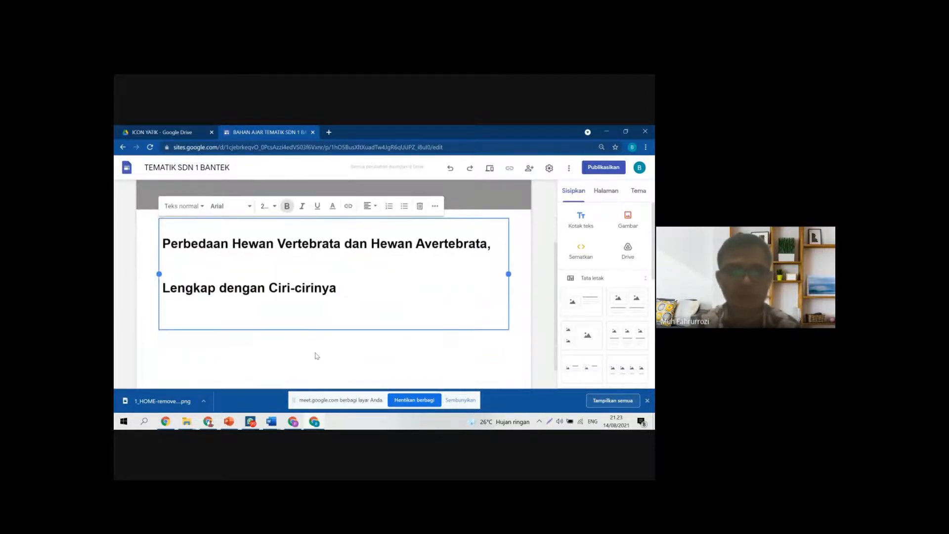
{"action": "left_click", "coordinate": [341, 321]}
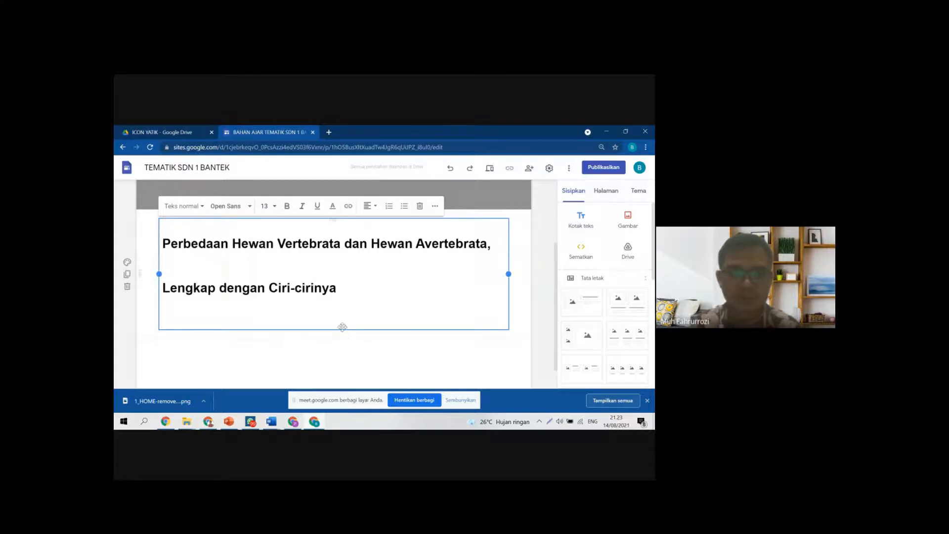
{"action": "key", "text": "Return"}
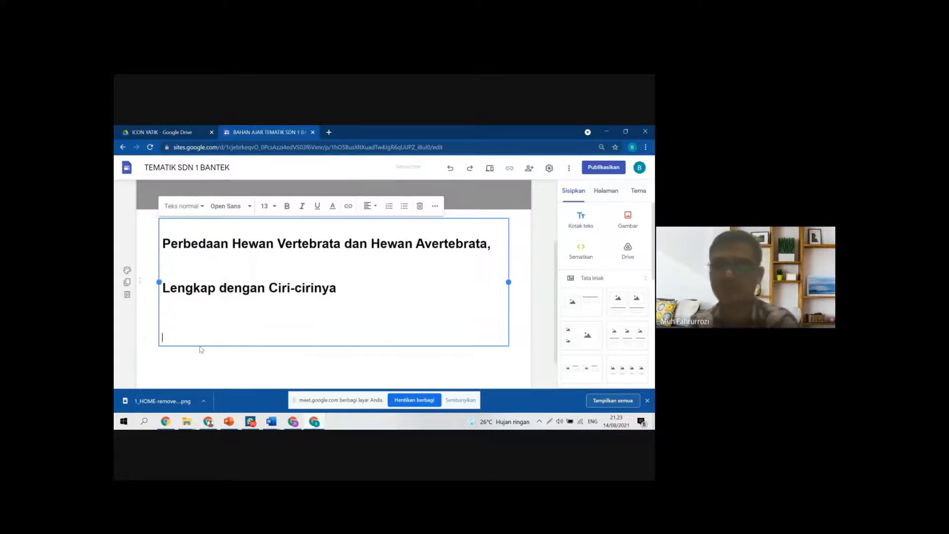
{"action": "key", "text": "BackSpace"}
{"action": "key", "text": "BackSpace"}
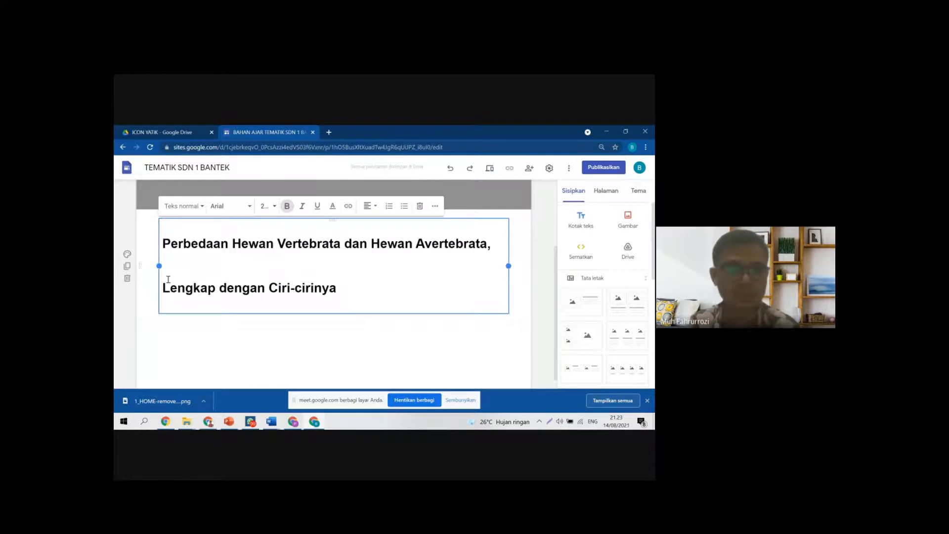
Step: Delete "Lengkap dengan Ciri-cirinya" from the title, keeping only the text "Perbedaan Hewan Vertebrata dan Hewan Avertebrata,"
{"action": "left_click_drag", "start_coordinate": [168, 279], "coordinate": [400, 286]}
{"action": "key", "text": "BackSpace"}
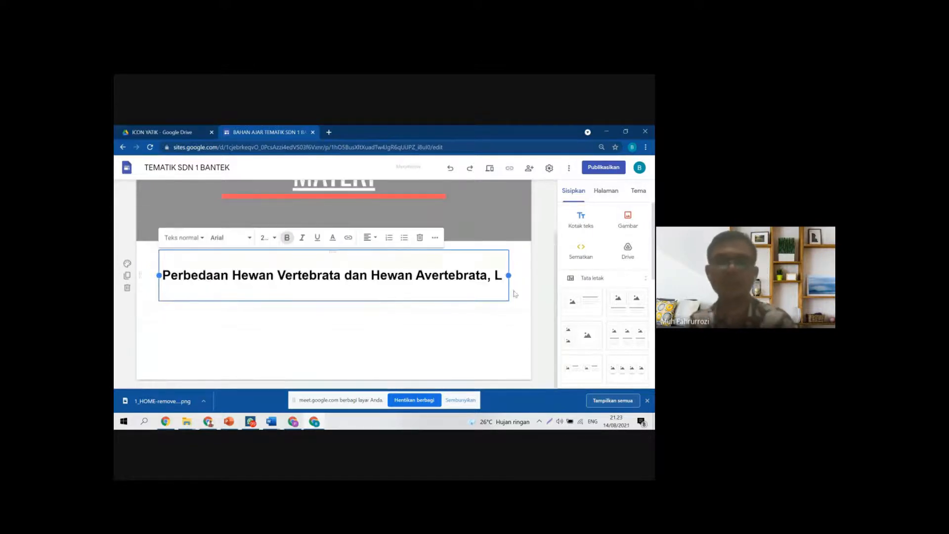
{"action": "key", "text": "BackSpace"}
{"action": "left_click", "coordinate": [237, 315]}
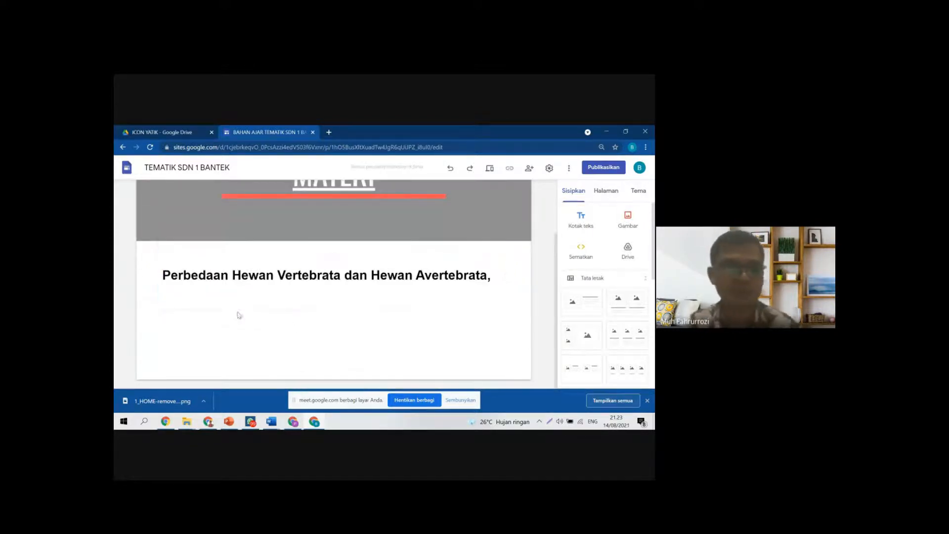
{"action": "left_click", "coordinate": [221, 292]}
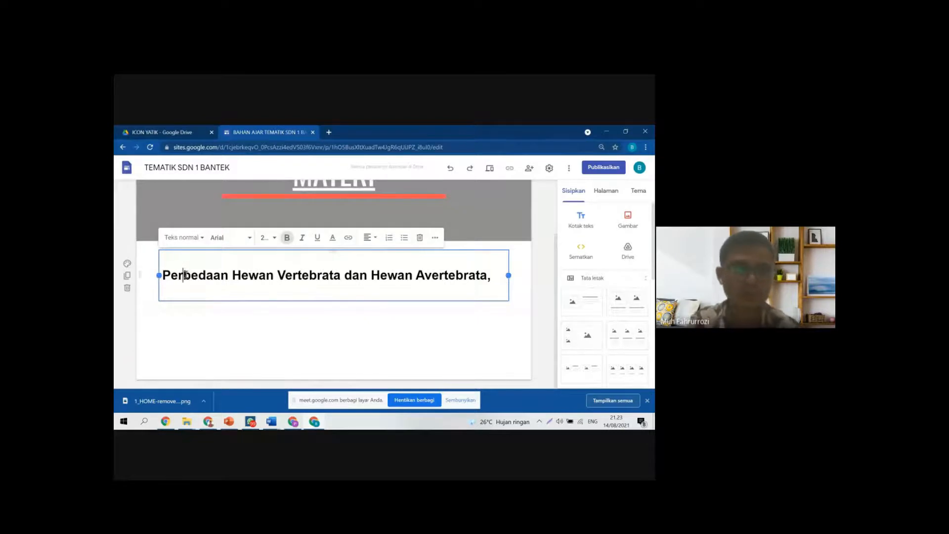
{"action": "left_click_drag", "start_coordinate": [164, 269], "coordinate": [510, 306]}
{"action": "left_click", "coordinate": [468, 280]}
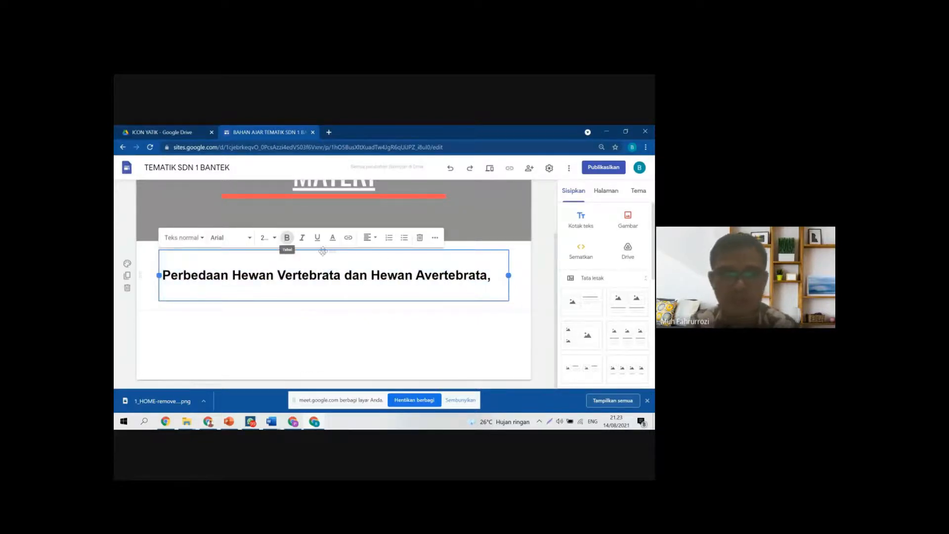
{"action": "left_click", "coordinate": [372, 240]}
{"action": "left_click", "coordinate": [248, 307]}
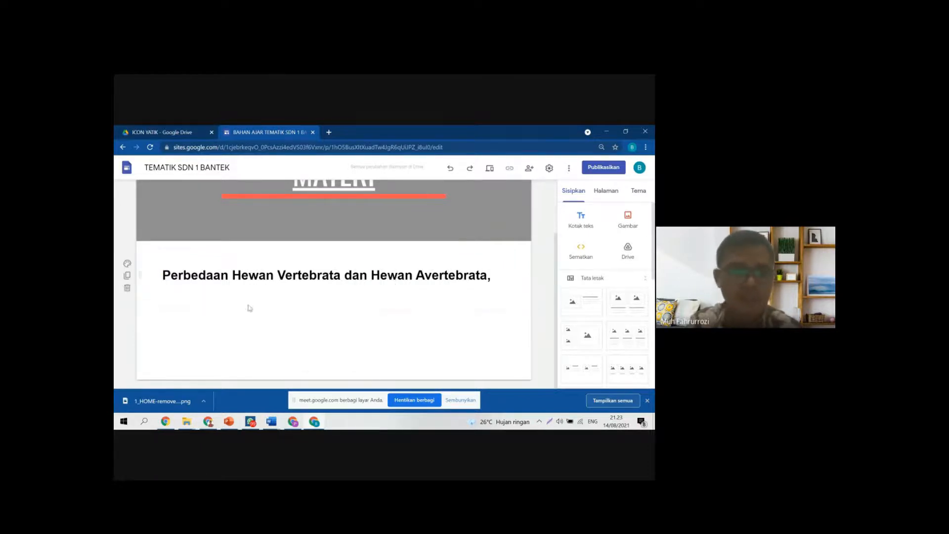
{"action": "left_click", "coordinate": [240, 292]}
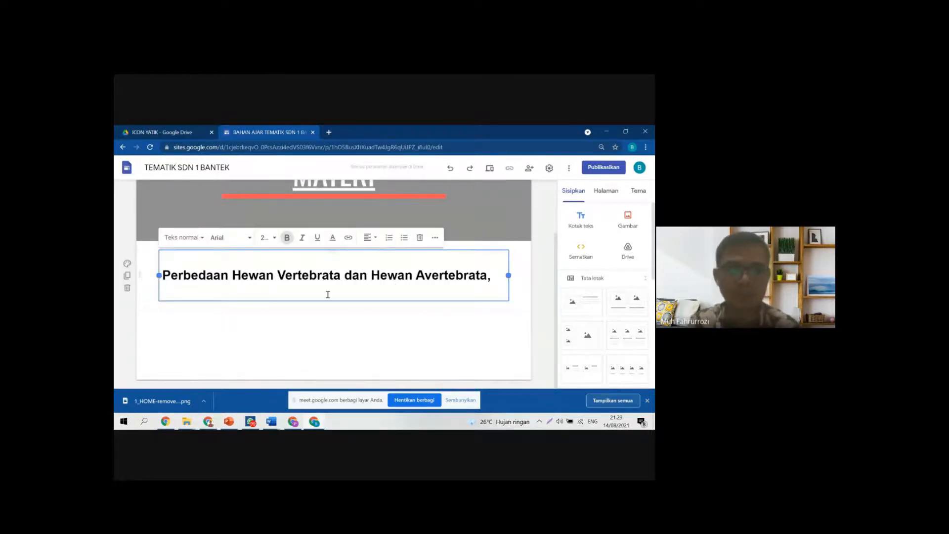
Step: Erase the pasted title from the text box and delete its section below the MATERI header
{"action": "left_click", "coordinate": [493, 279]}
{"action": "key", "text": "BackSpace"}
{"action": "key", "text": "BackSpace"}
{"action": "key", "text": "BackSpace"}
{"action": "key", "text": "BackSpace"}
{"action": "key", "text": "BackSpace"}
{"action": "key", "text": "BackSpace"}
{"action": "key", "text": "BackSpace"}
{"action": "key", "text": "BackSpace"}
{"action": "key", "text": "BackSpace"}
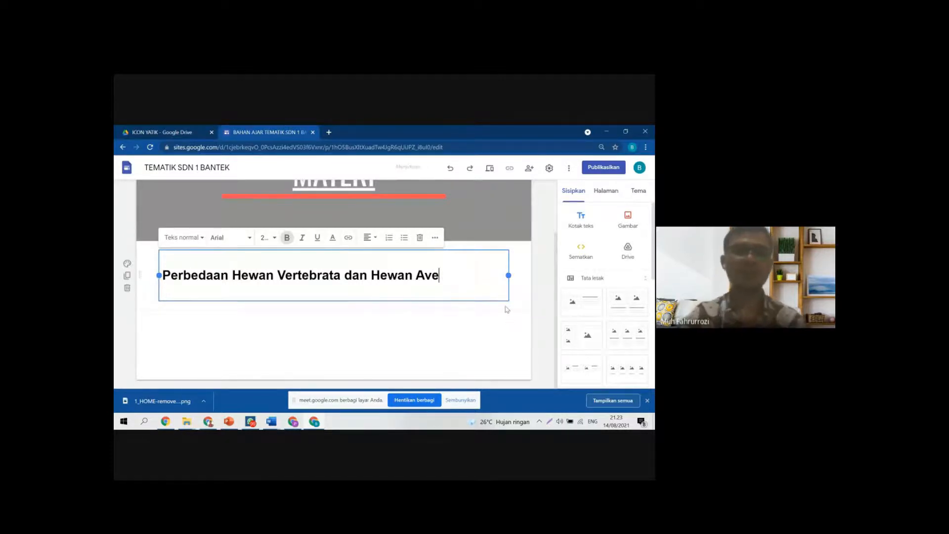
{"action": "key", "text": "BackSpace"}
{"action": "key", "text": "BackSpace"}
{"action": "key", "text": "BackSpace"}
{"action": "key", "text": "BackSpace"}
{"action": "key", "text": "BackSpace"}
{"action": "key", "text": "BackSpace"}
{"action": "key", "text": "BackSpace"}
{"action": "key", "text": "BackSpace"}
{"action": "key", "text": "BackSpace"}
{"action": "key", "text": "BackSpace"}
{"action": "key", "text": "BackSpace"}
{"action": "key", "text": "BackSpace"}
{"action": "key", "text": "BackSpace"}
{"action": "key", "text": "BackSpace"}
{"action": "key", "text": "BackSpace"}
{"action": "key", "text": "BackSpace"}
{"action": "key", "text": "BackSpace"}
{"action": "key", "text": "BackSpace"}
{"action": "key", "text": "BackSpace"}
{"action": "key", "text": "BackSpace"}
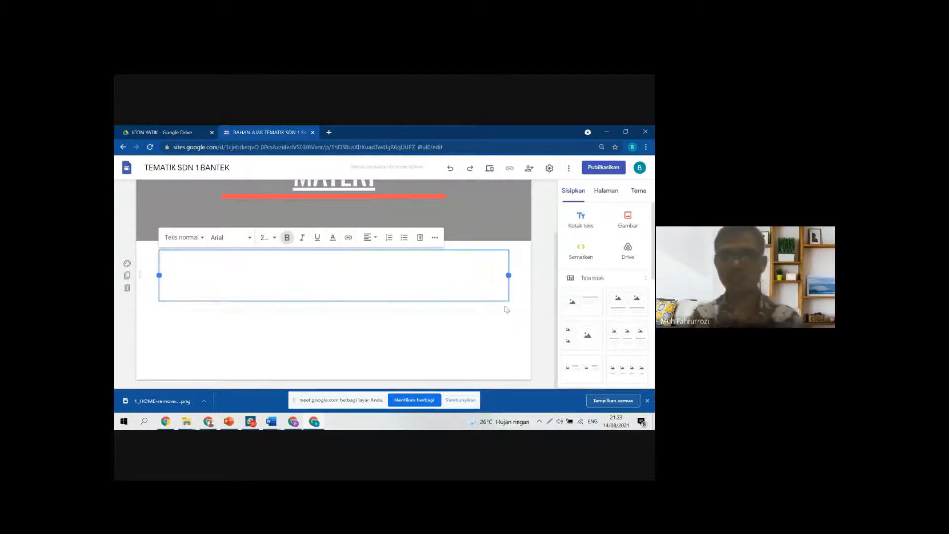
{"action": "left_click", "coordinate": [468, 339]}
{"action": "left_click", "coordinate": [504, 263]}
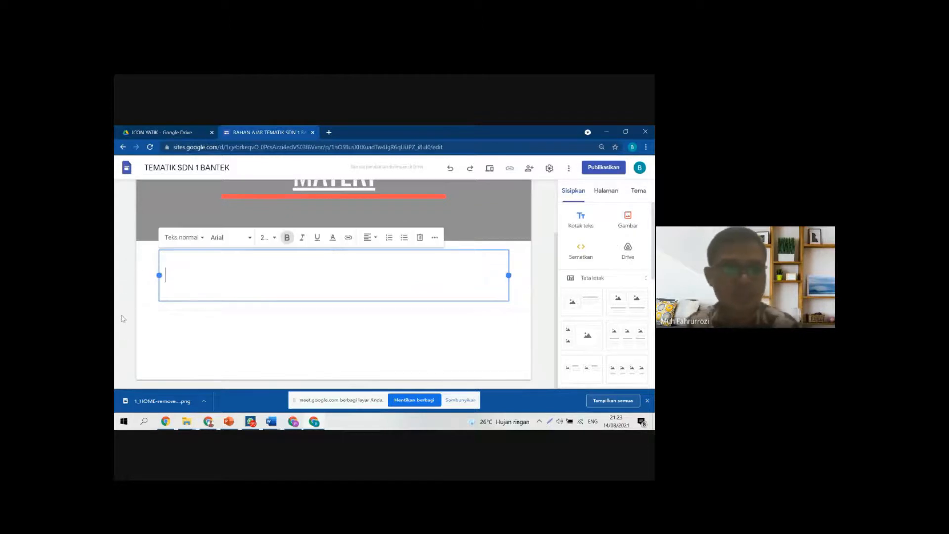
{"action": "left_click", "coordinate": [127, 292]}
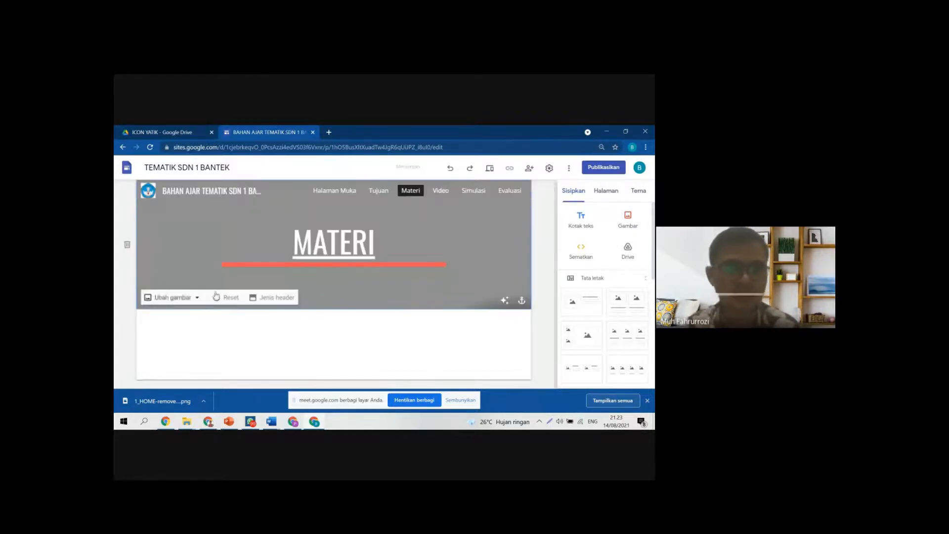
Step: Insert a new text box below the MATERI header and enter "Perbedaan Hewan" as the start of the title
{"action": "left_click", "coordinate": [581, 218]}
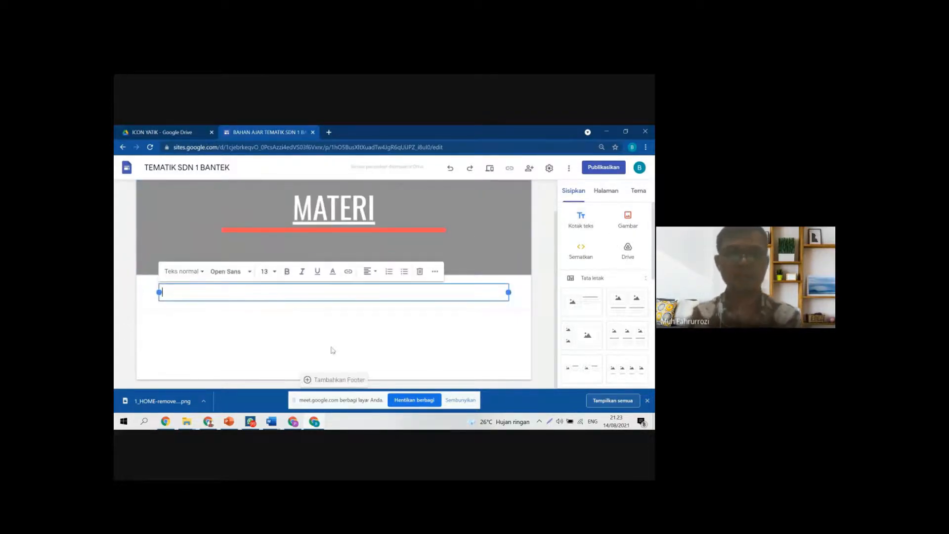
{"action": "left_click", "coordinate": [271, 421]}
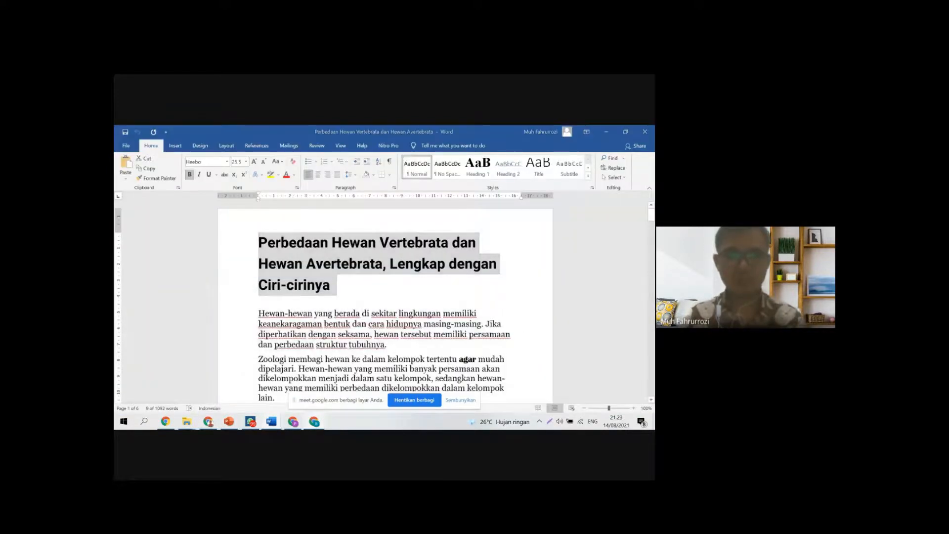
{"action": "key", "text": "alt+Tab"}
{"action": "type", "text": "P"}
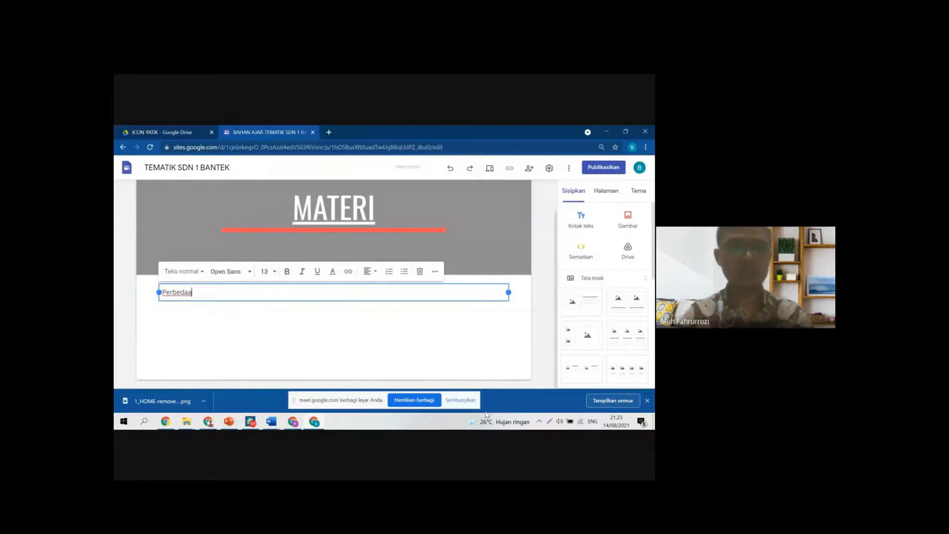
{"action": "type", "text": "erbedaan he"}
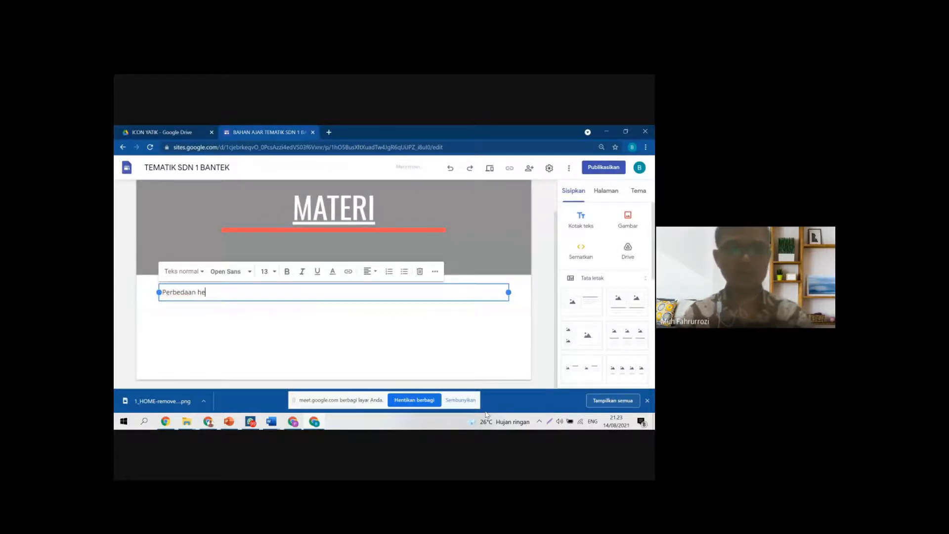
{"action": "key", "text": "BackSpace"}
{"action": "key", "text": "BackSpace"}
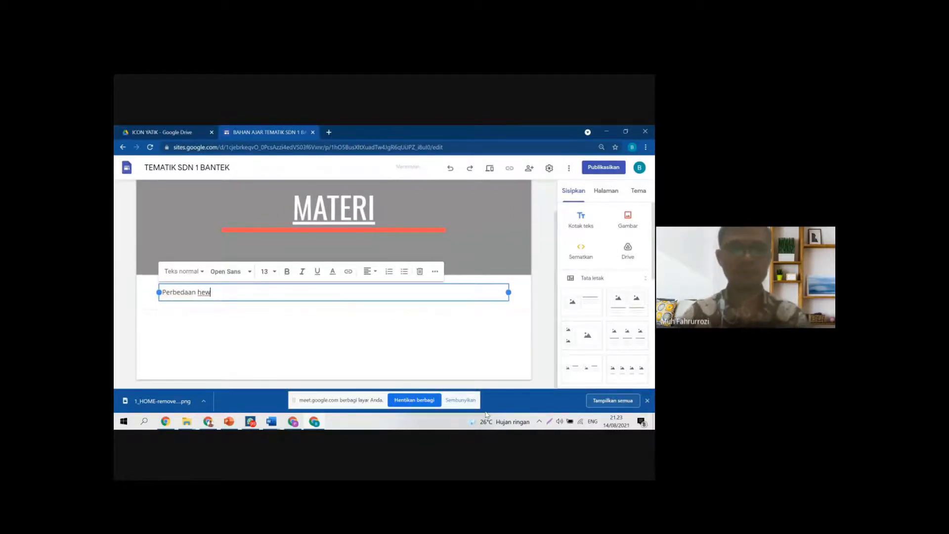
{"action": "type", "text": "H"}
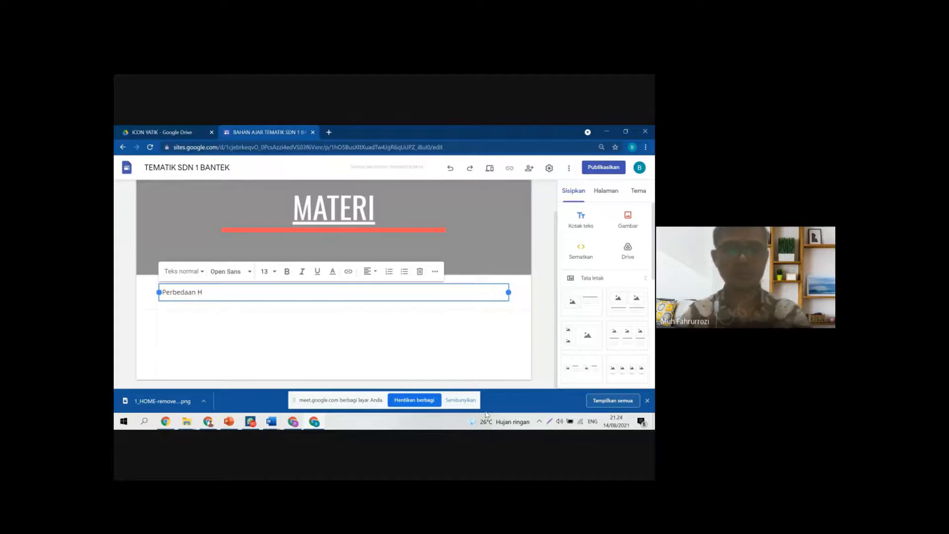
{"action": "type", "text": "ewan"}
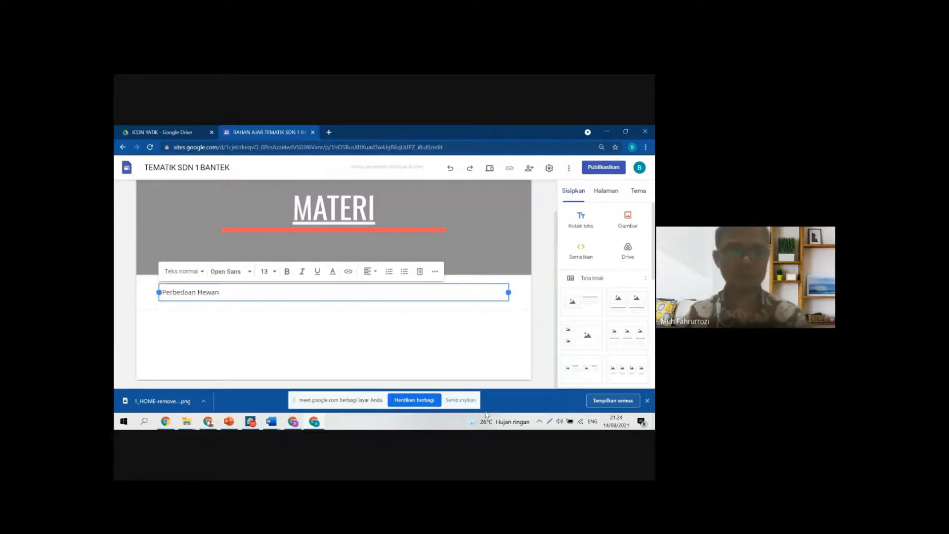
Step: Check the title's wording in the Word document and complete the site's title with "Vertebrata"
{"action": "left_click", "coordinate": [266, 324]}
{"action": "left_click", "coordinate": [313, 422]}
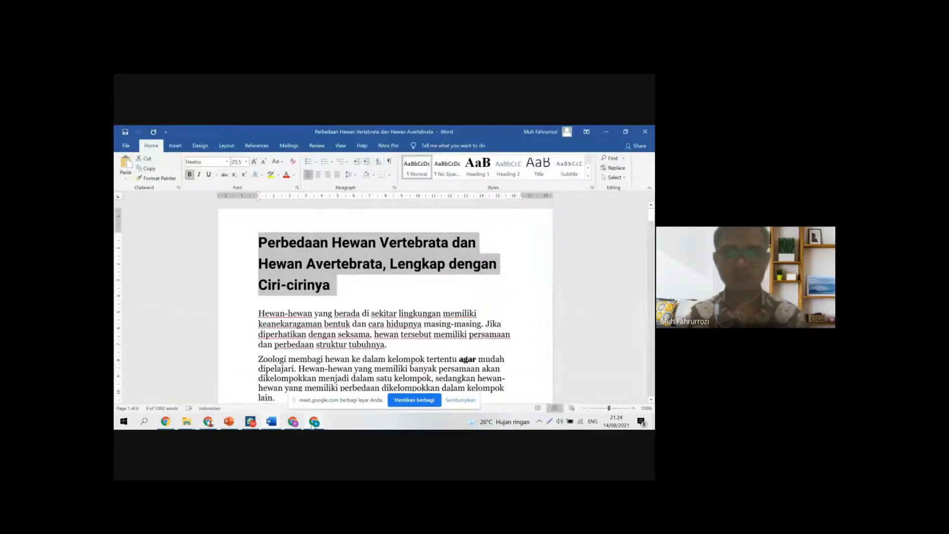
{"action": "left_click", "coordinate": [314, 421]}
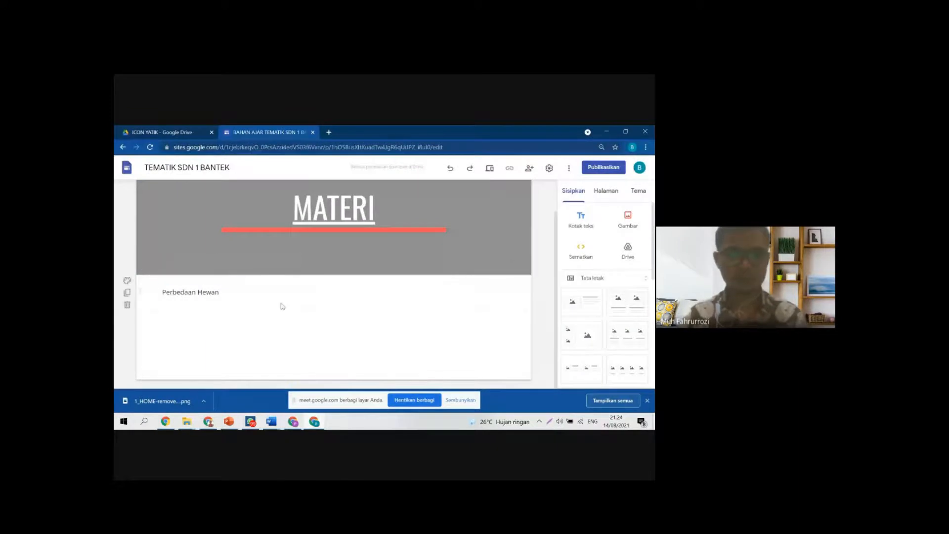
{"action": "left_click", "coordinate": [248, 290]}
{"action": "type", "text": "Vertebrata"}
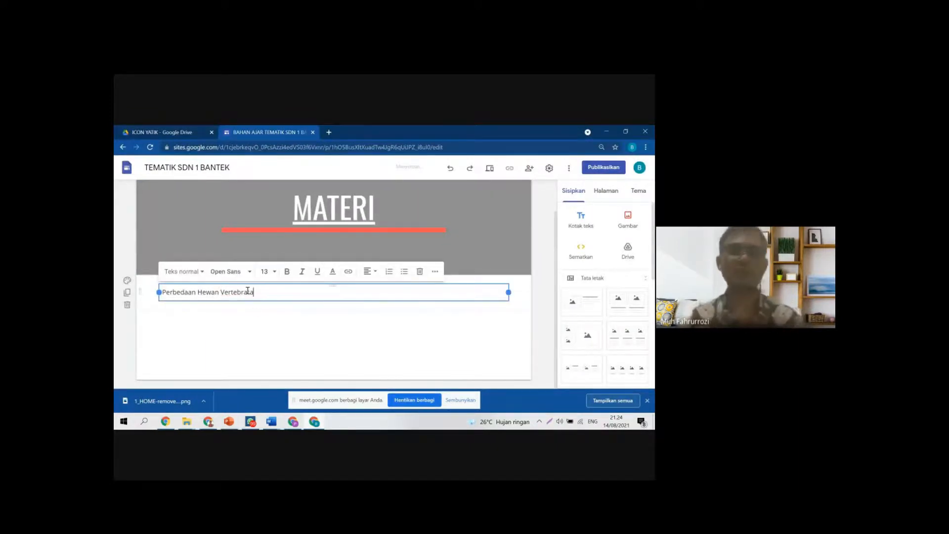
{"action": "left_click", "coordinate": [292, 322]}
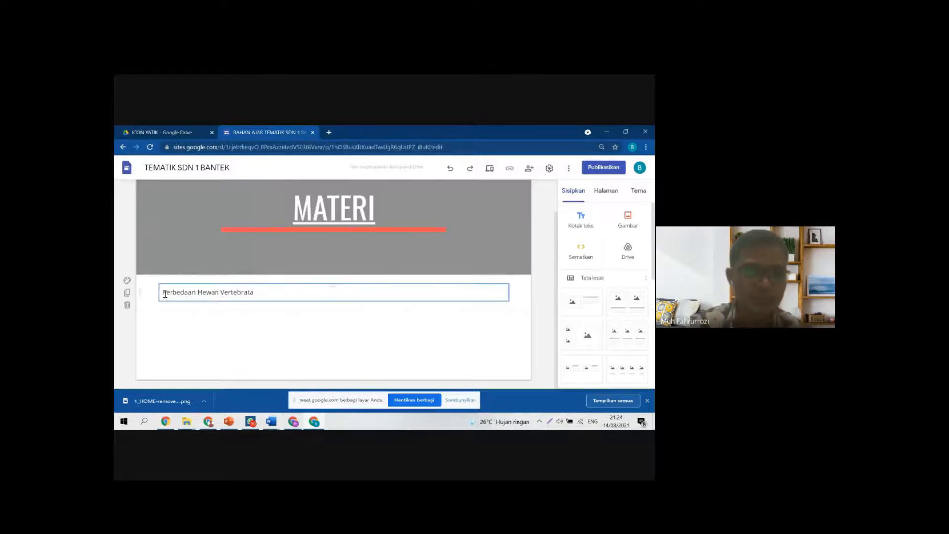
Step: Make the title "Perbedaan Hewan Vertebrata" bold
{"action": "left_click_drag", "start_coordinate": [165, 294], "coordinate": [279, 296]}
{"action": "key", "text": "ctrl+b"}
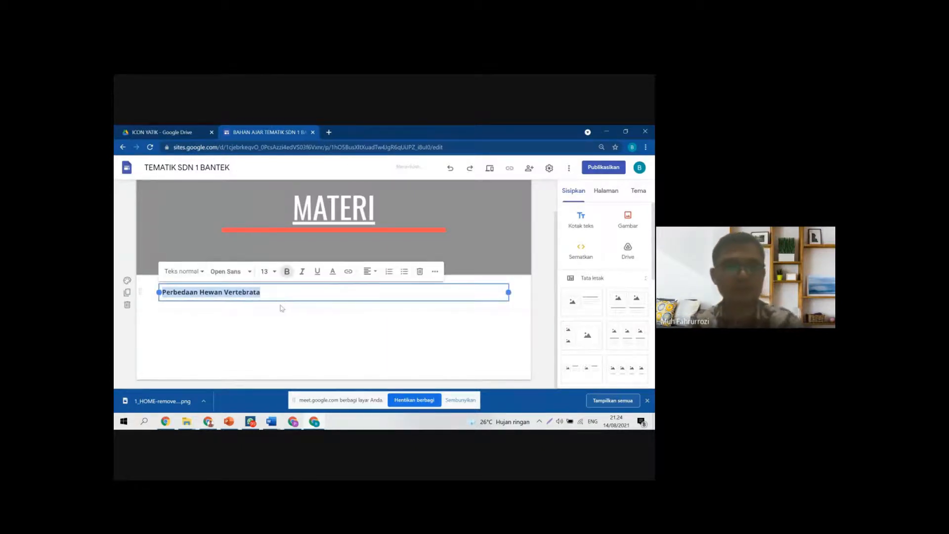
{"action": "left_click", "coordinate": [263, 322]}
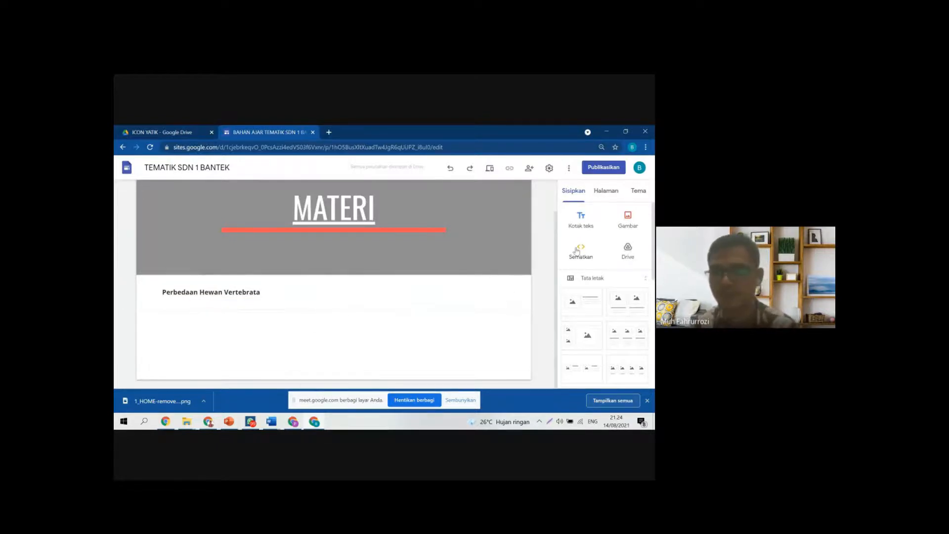
Step: Insert a text box below the title, then in Word copy the introductory paragraphs from "Hewan-hewan yang berada" to "Berikut penjelasan lengkapnya."
{"action": "left_click", "coordinate": [581, 218]}
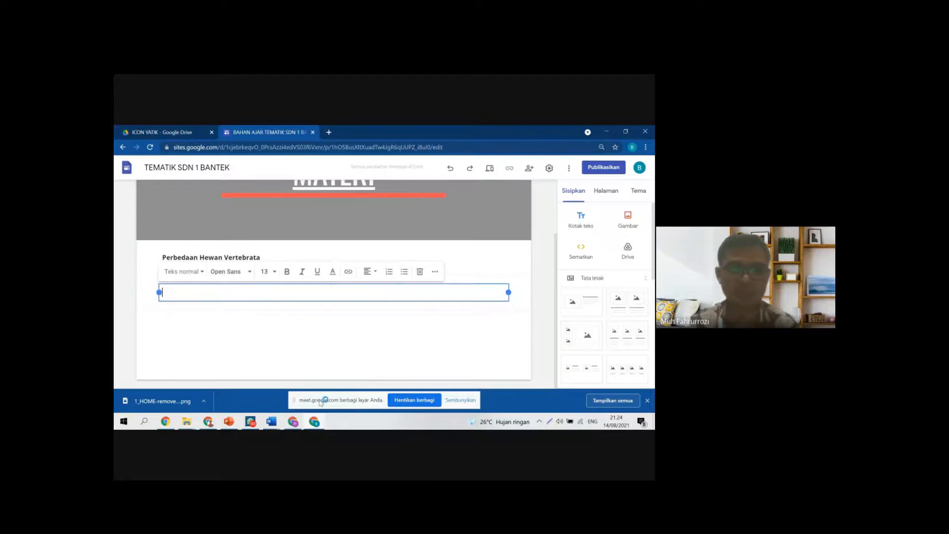
{"action": "mouse_move", "coordinate": [275, 424]}
{"action": "left_click", "coordinate": [336, 376]}
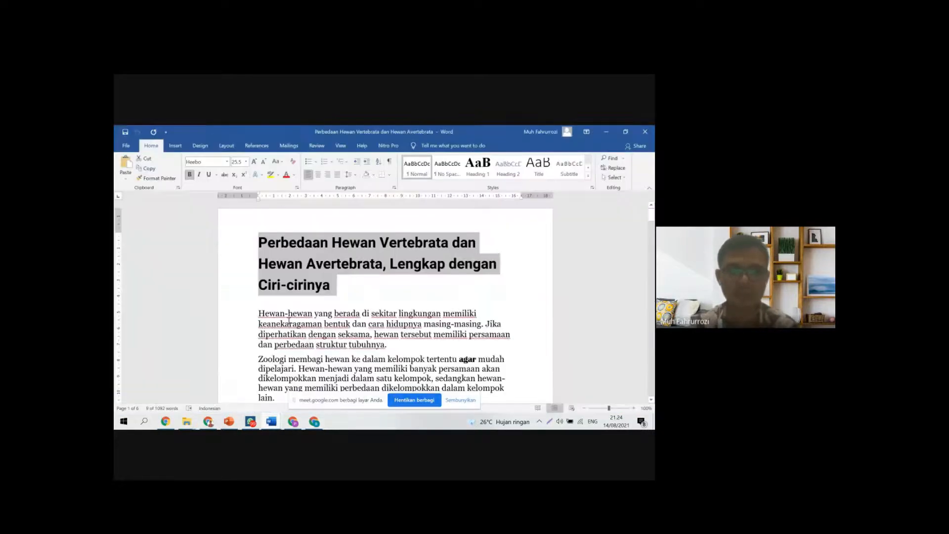
{"action": "scroll", "coordinate": [283, 313], "scroll_direction": "down", "scroll_amount": 1}
{"action": "left_click_drag", "start_coordinate": [259, 292], "coordinate": [397, 317]}
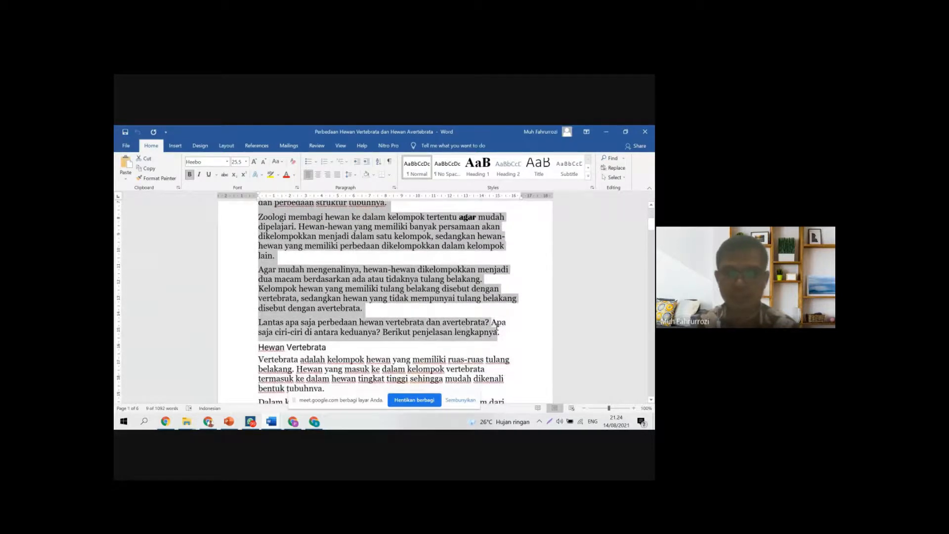
{"action": "right_click", "coordinate": [312, 232]}
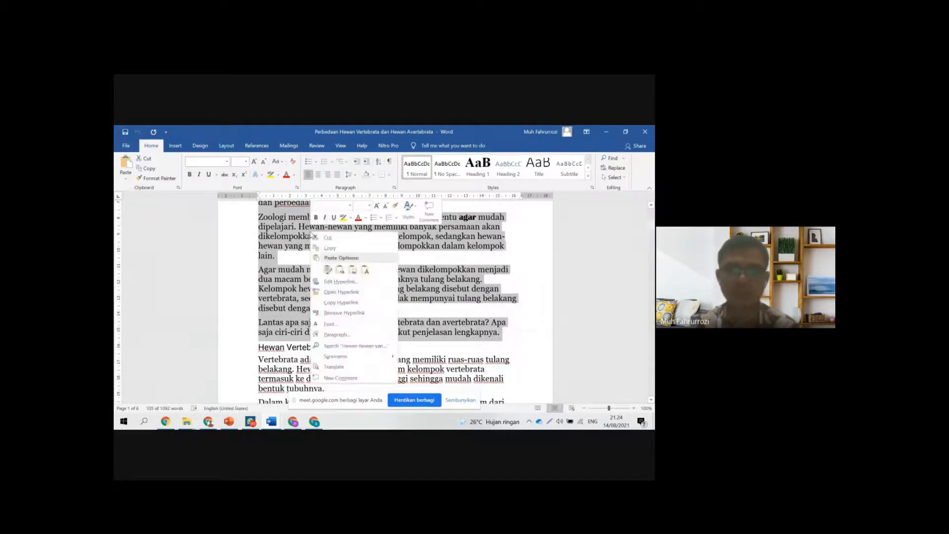
{"action": "left_click", "coordinate": [331, 248]}
Step: Switch to Google Sites in Chrome, paste the introduction into the new text box, and remove the empty line at its end
{"action": "left_click", "coordinate": [314, 421]}
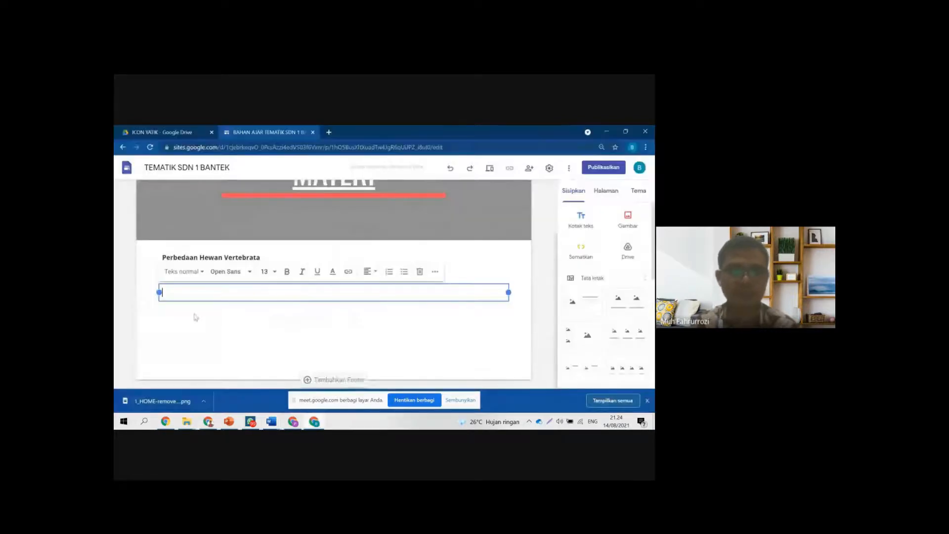
{"action": "type", "text": "Hewan-hewan yang berada di sekitar lingkungan memiliki keanekaragaman bentuk dan cara hidupnya masing-masing. Jika diperhatikan dengan seksama, hewan tersebut memiliki persamaan dan perbedaan struktur tubuhnya. Zoologi membagi hewan ke dalam kelompok tertentu agar mudah dipelajari. Hewan-hewan yang memiliki banyak persamaan akan dikelompokkan menjadi dalam satu kelompok, sedangkan hewan-hewan yang memiliki perbedaan dikelompokkan dalam kelompok lain. Agar mudah mengenalinya, hewan-hewan dikelompokkan menjadi dua macam berdasarkan ada atau tidaknya tulang belakang. Kelompok hewan yang memiliki tulang belakang disebut dengan vertebrata, sedangkan hewan yang tidak mempunyai tulang belakang disebut dengan avertebrata. Lantas apa saja perbedaan hewan vertebrata dan avertebrata? Apa saja ciri-ciri di antara keduanya? Berikut penjelasan lengkapnya."}
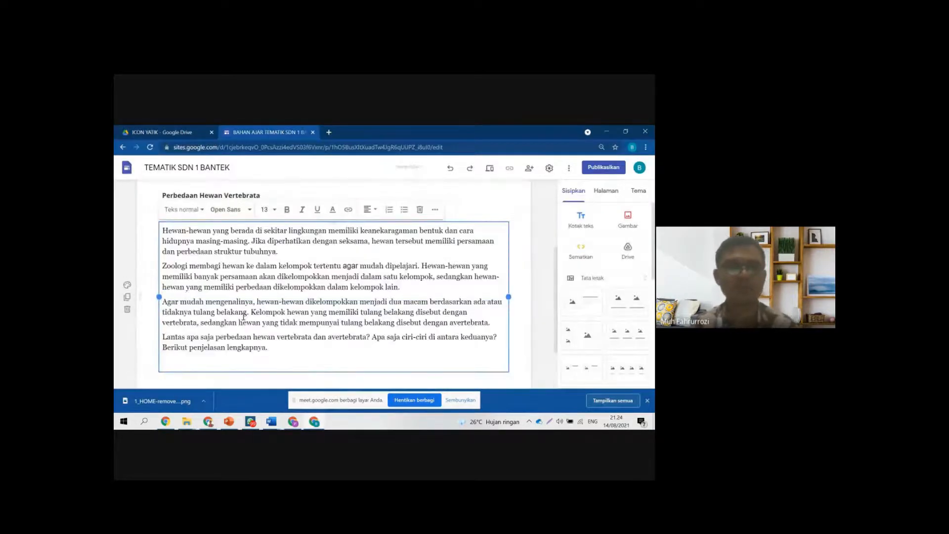
{"action": "left_click_drag", "start_coordinate": [168, 230], "coordinate": [260, 324]}
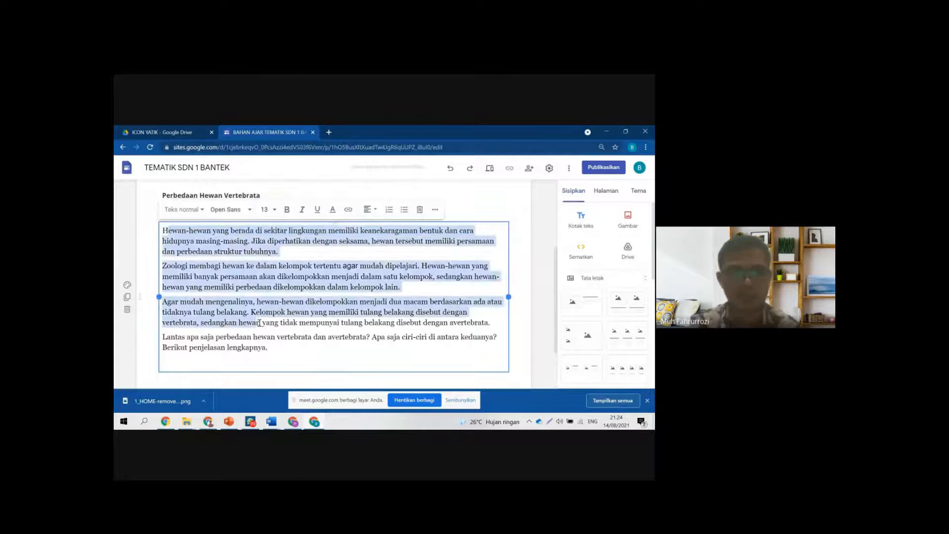
{"action": "left_click", "coordinate": [220, 361]}
{"action": "key", "text": "BackSpace"}
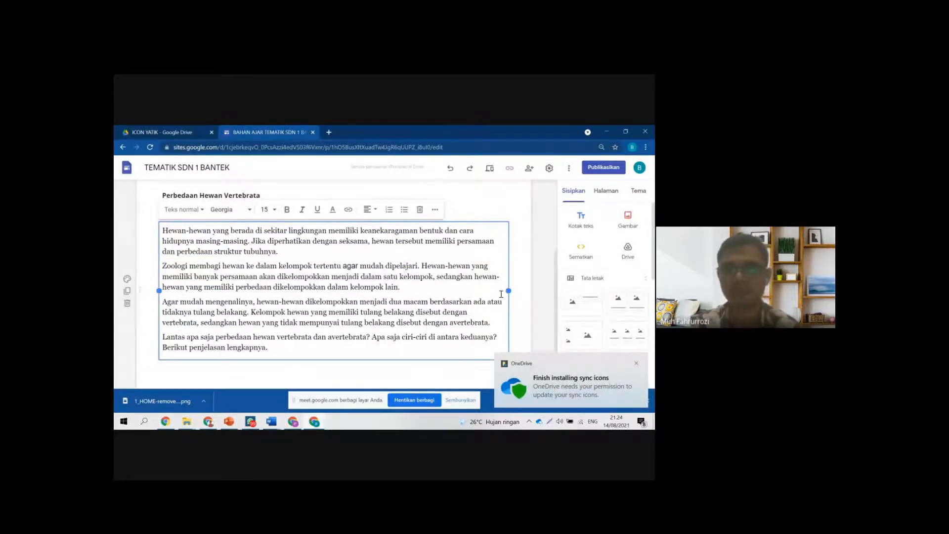
{"action": "left_click", "coordinate": [524, 283]}
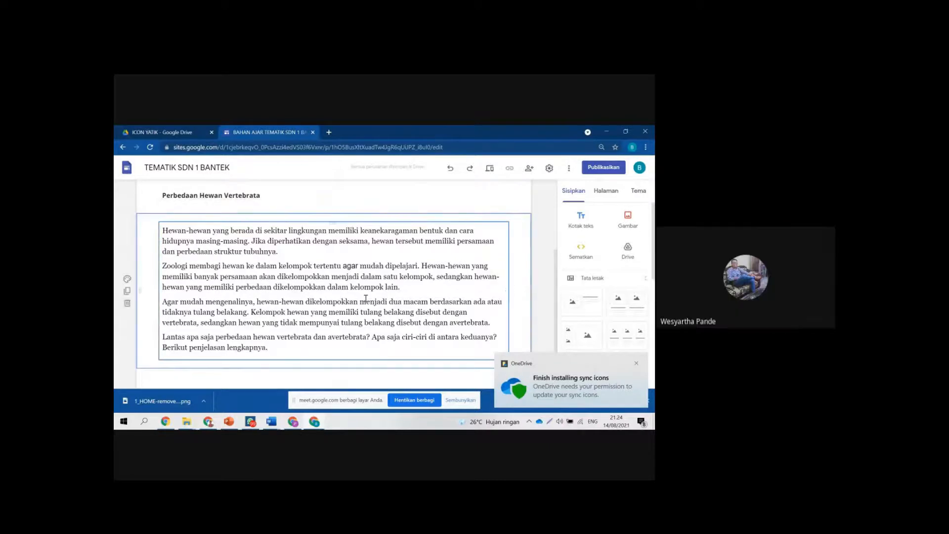
Step: Review the title and the pasted introduction on the Materi page
{"action": "scroll", "coordinate": [220, 277], "scroll_direction": "up", "scroll_amount": 1}
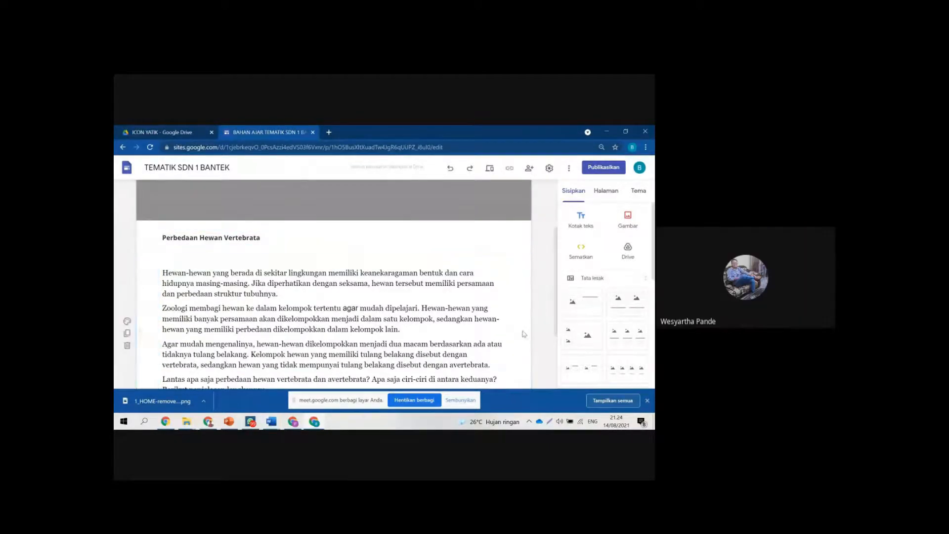
{"action": "scroll", "coordinate": [525, 334], "scroll_direction": "up", "scroll_amount": 1}
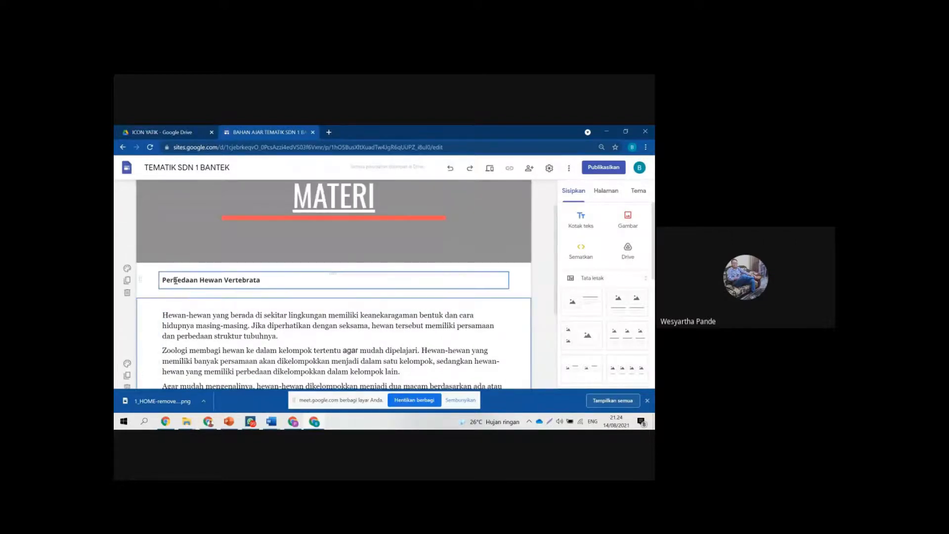
{"action": "left_click", "coordinate": [176, 280]}
{"action": "scroll", "coordinate": [230, 314], "scroll_direction": "down", "scroll_amount": 3}
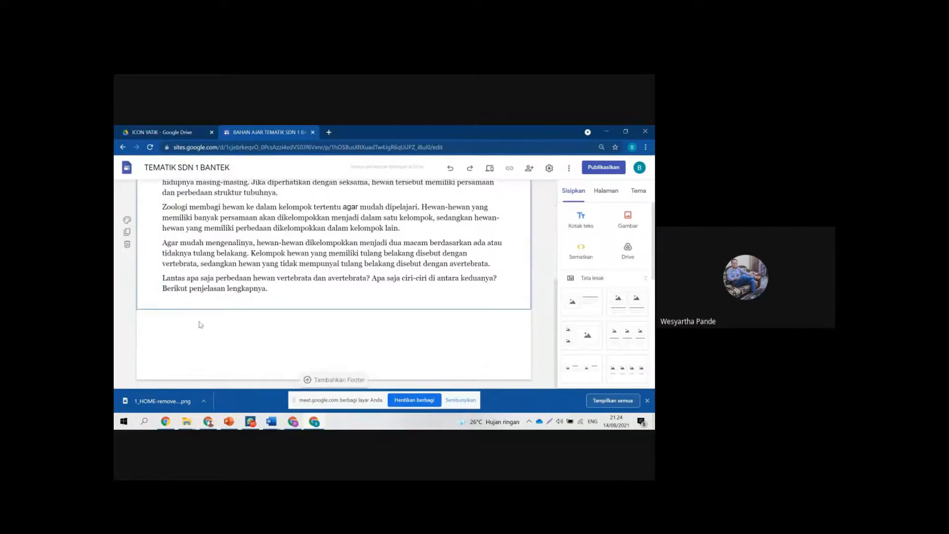
{"action": "scroll", "coordinate": [233, 335], "scroll_direction": "up", "scroll_amount": 3}
{"action": "scroll", "coordinate": [286, 381], "scroll_direction": "down", "scroll_amount": 2}
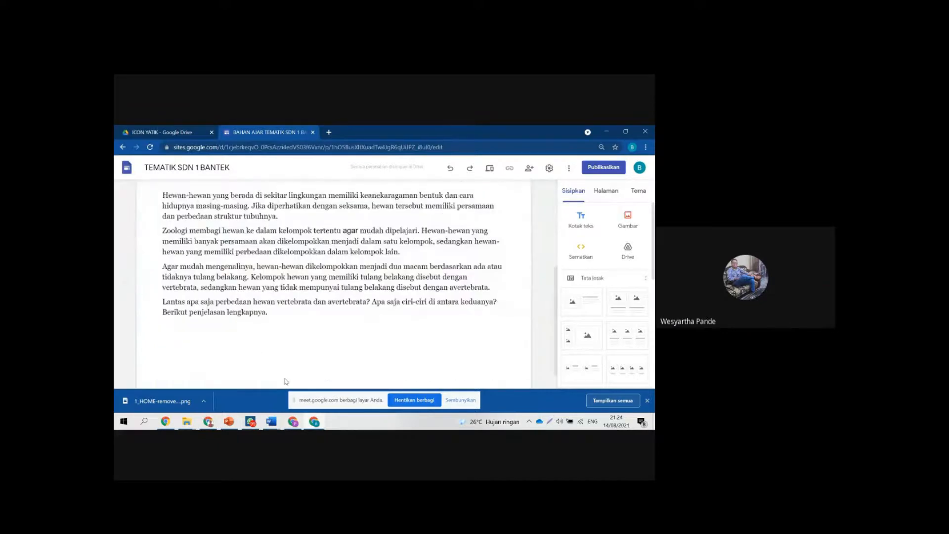
Step: Switch to the Word document, select the "Hewan Vertebrata" heading below the introduction, and return to the site editor
{"action": "mouse_move", "coordinate": [274, 424]}
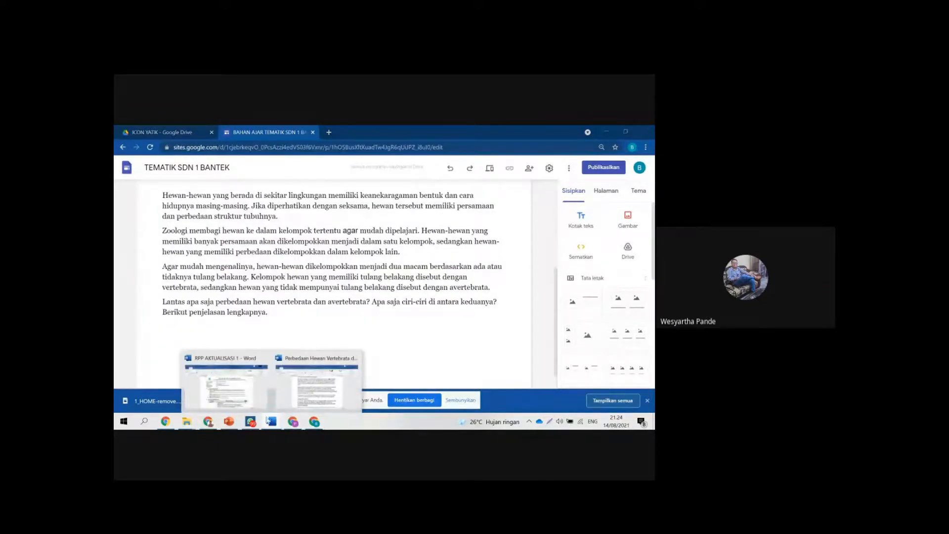
{"action": "left_click", "coordinate": [317, 388]}
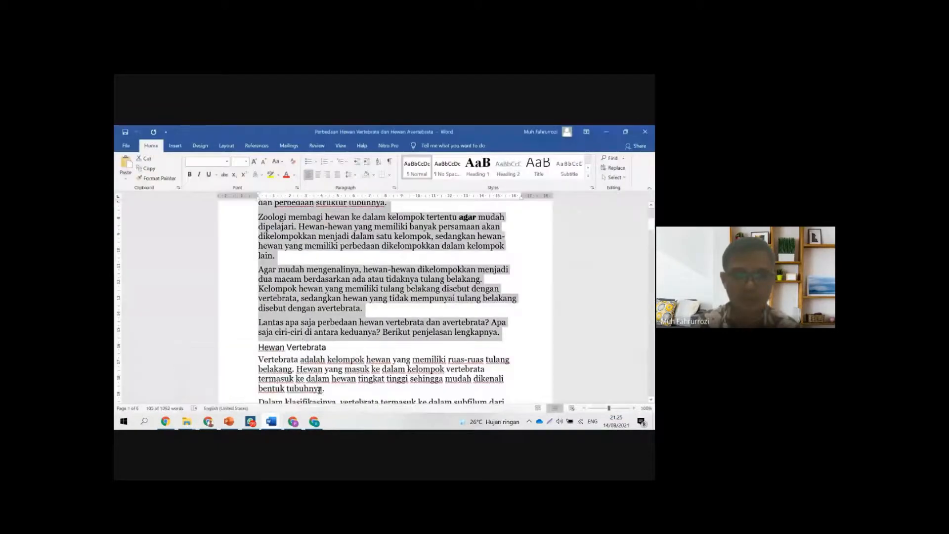
{"action": "scroll", "coordinate": [316, 346], "scroll_direction": "down", "scroll_amount": 1}
{"action": "scroll", "coordinate": [265, 310], "scroll_direction": "down", "scroll_amount": 1}
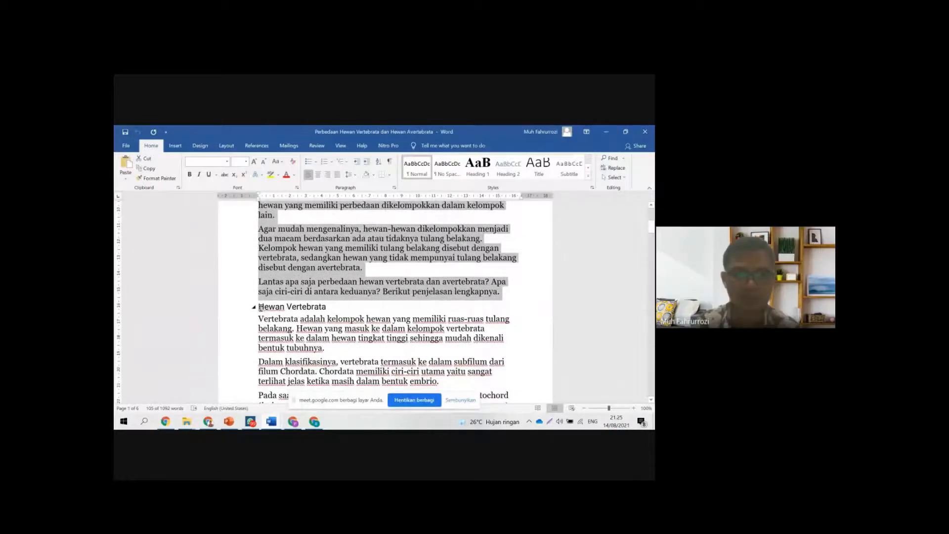
{"action": "left_click_drag", "start_coordinate": [260, 307], "coordinate": [341, 308]}
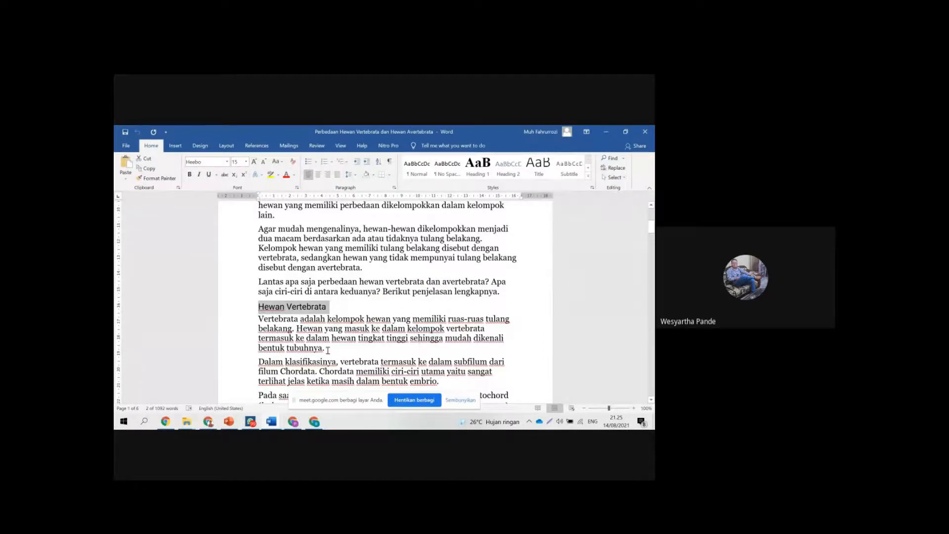
{"action": "left_click", "coordinate": [315, 422]}
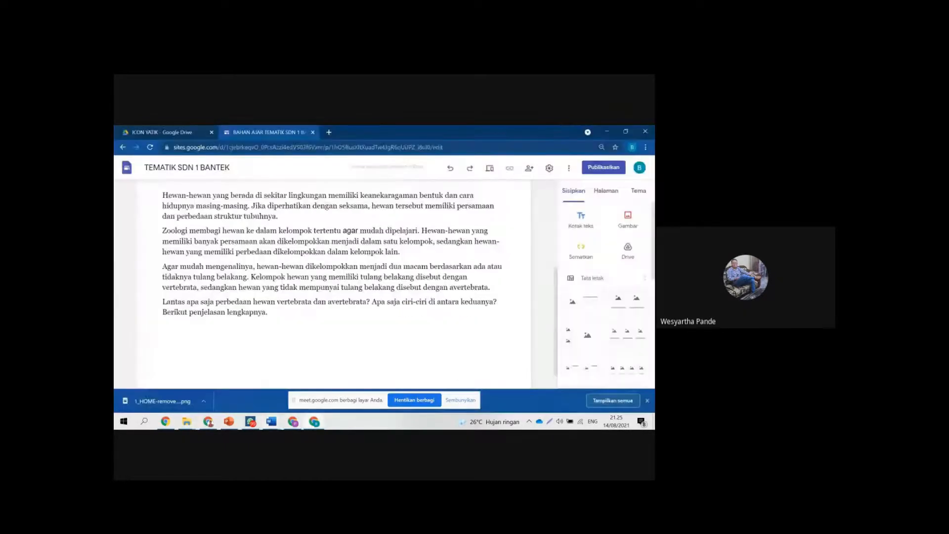
{"action": "left_click", "coordinate": [250, 421]}
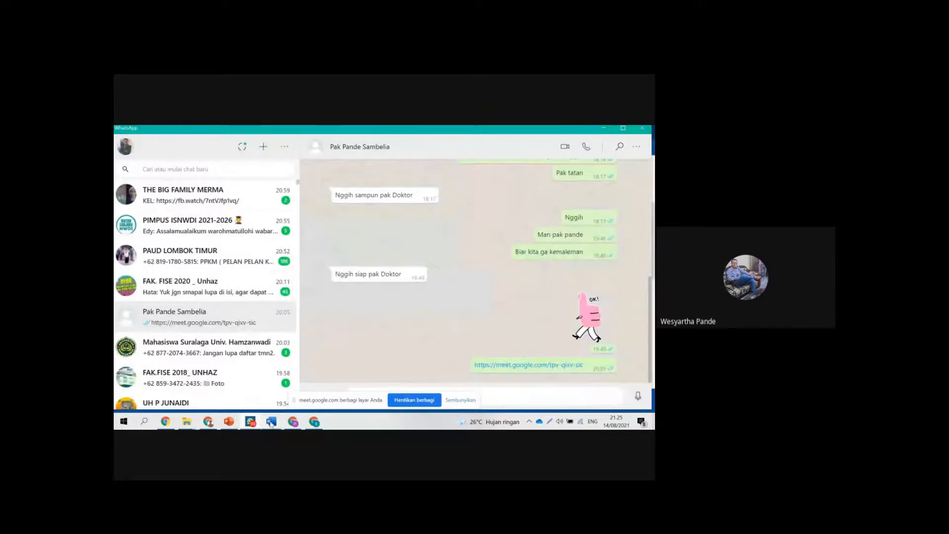
{"action": "mouse_move", "coordinate": [272, 426]}
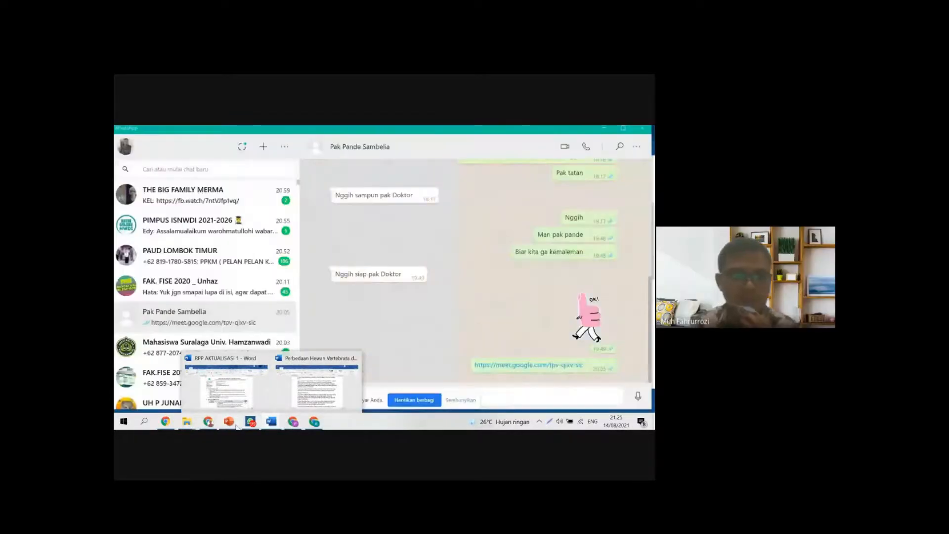
{"action": "mouse_move", "coordinate": [307, 402]}
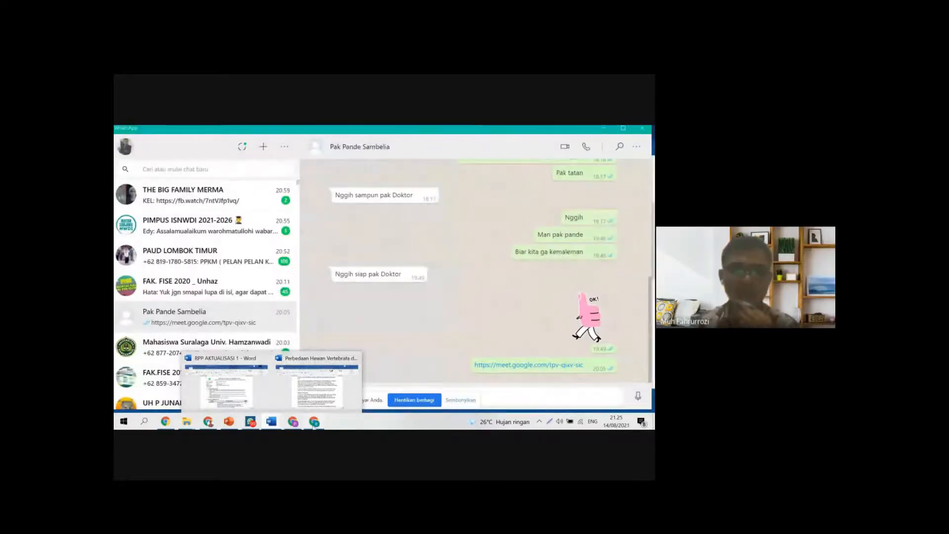
{"action": "left_click", "coordinate": [315, 422]}
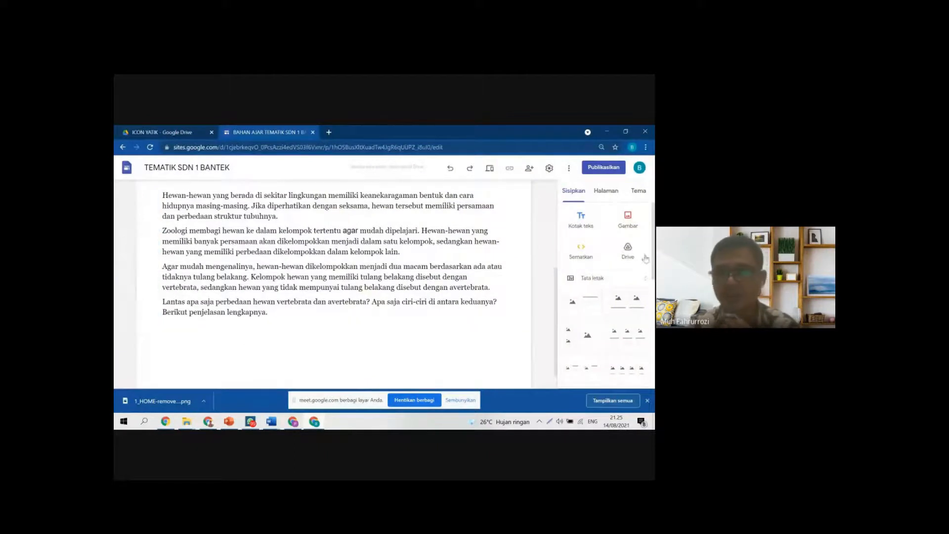
Step: Insert a text box below the introduction containing the bold heading "Pengertian Hewan Avertebrata"
{"action": "left_click", "coordinate": [596, 230]}
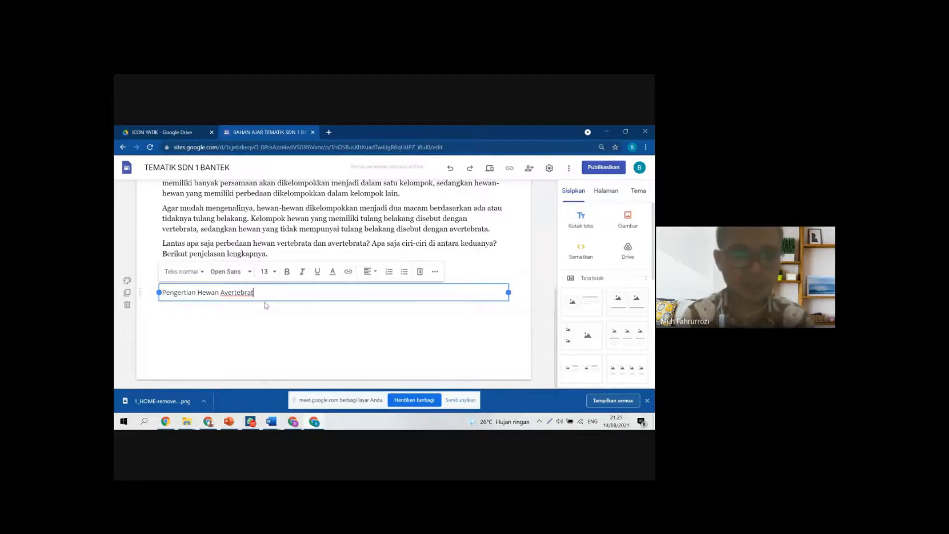
{"action": "type", "text": "a"}
{"action": "key", "text": "ctrl+a"}
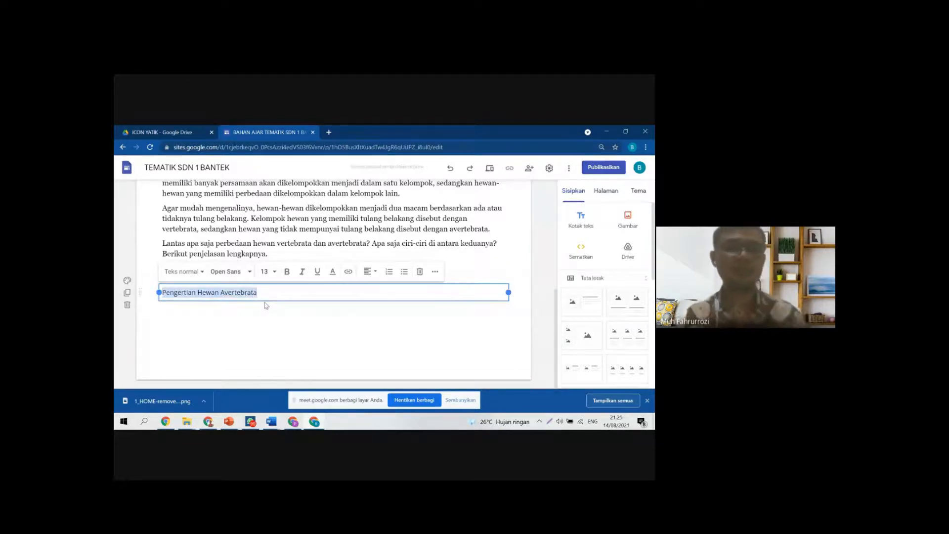
{"action": "left_click", "coordinate": [287, 271]}
{"action": "left_click", "coordinate": [255, 335]}
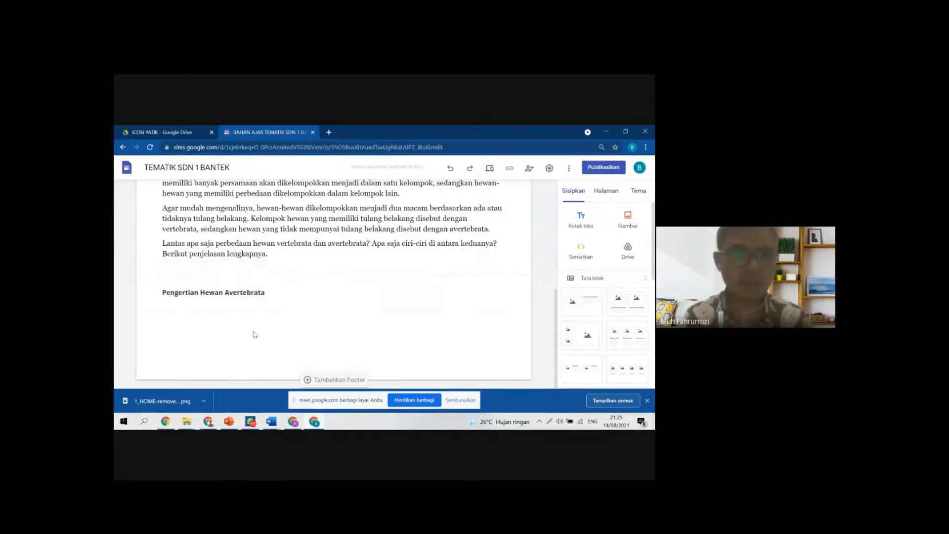
Step: Insert a text box below the heading, then in Word copy the paragraphs from "Vertebrata adalah kelompok hewan" to "membentuk tulang belakang."
{"action": "left_click", "coordinate": [581, 220]}
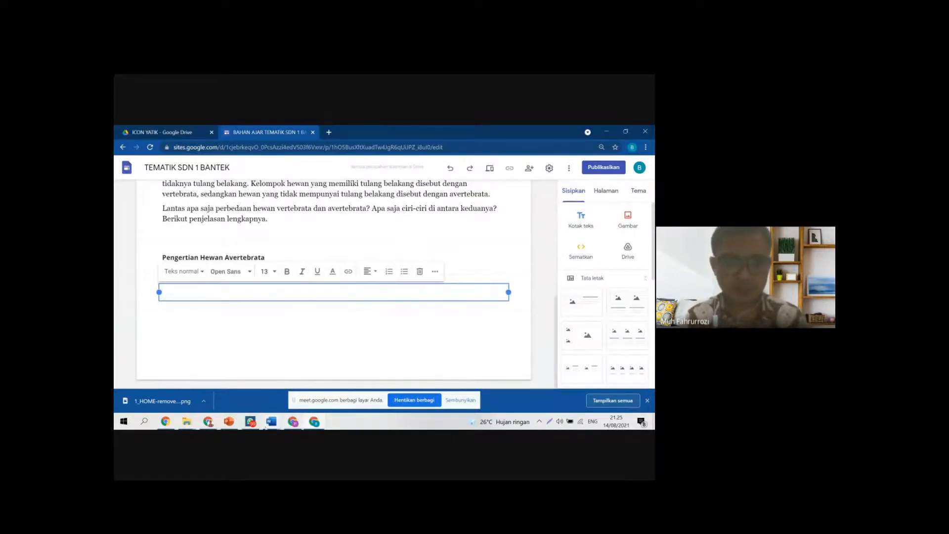
{"action": "left_click", "coordinate": [336, 390]}
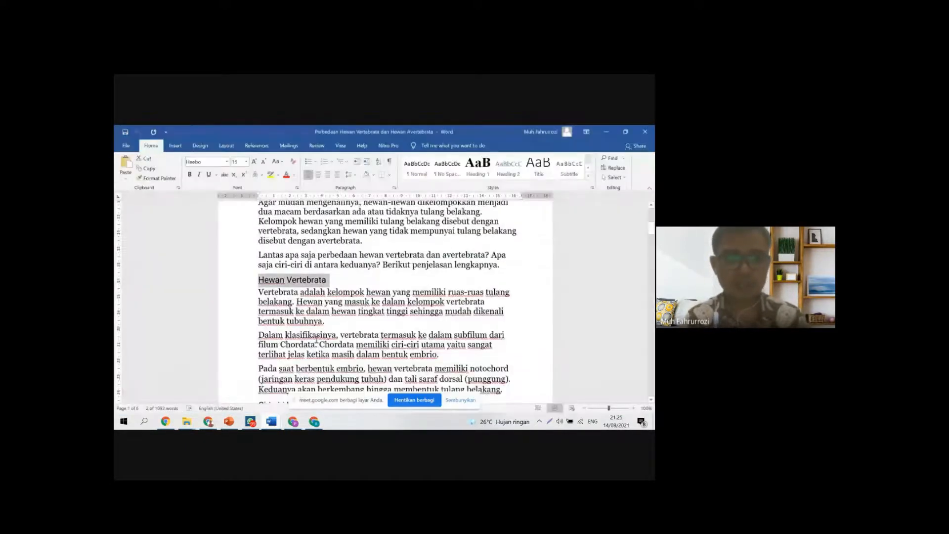
{"action": "left_click_drag", "start_coordinate": [259, 279], "coordinate": [502, 308]}
{"action": "right_click", "coordinate": [346, 262]}
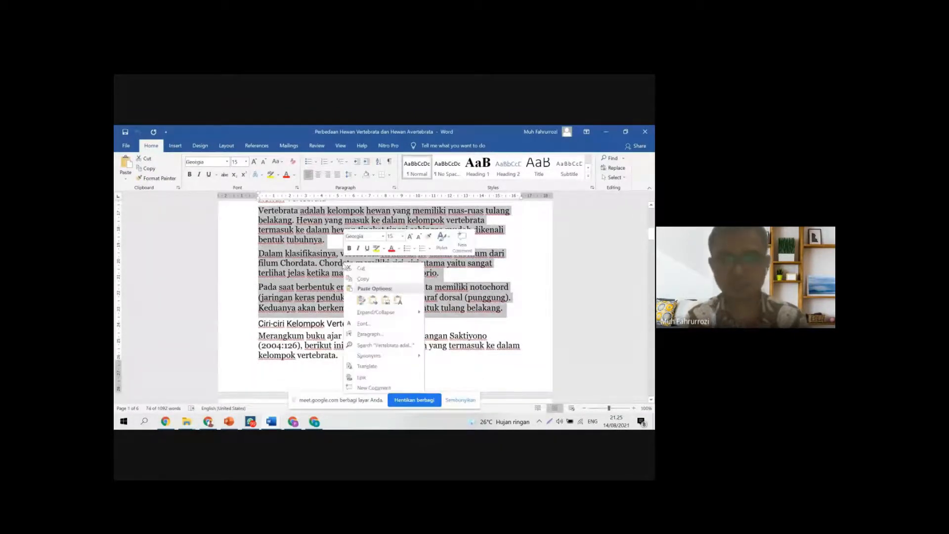
{"action": "left_click", "coordinate": [359, 271]}
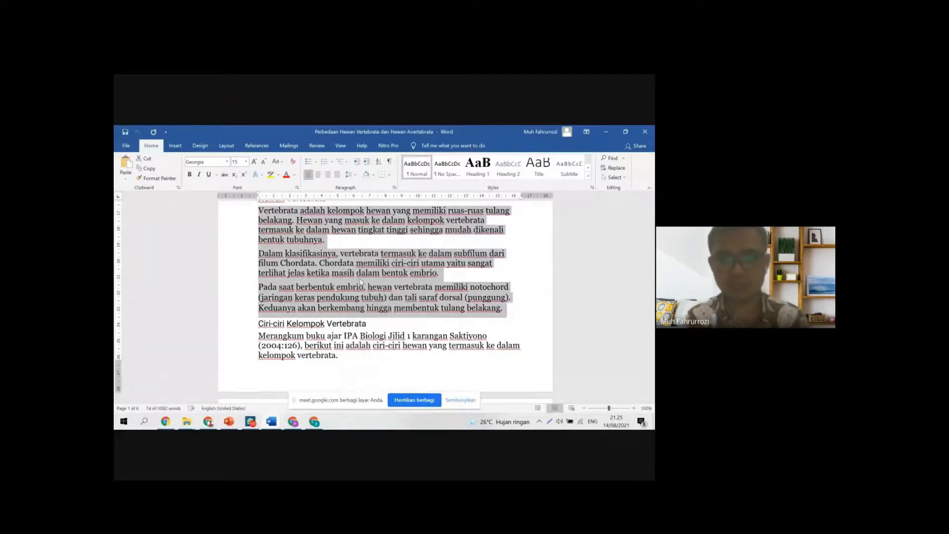
Step: Switch to Google Sites in Chrome, paste the vertebrate paragraphs into the new text box, and remove the empty line at the end
{"action": "left_click", "coordinate": [312, 423]}
{"action": "mouse_move", "coordinate": [177, 297]}
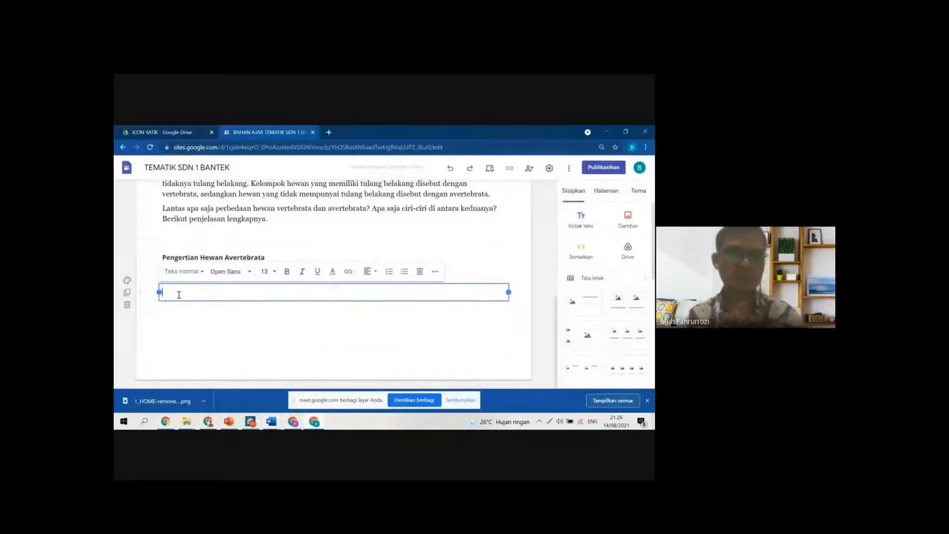
{"action": "key", "text": "ctrl+v"}
{"action": "scroll", "coordinate": [207, 317], "scroll_direction": "down", "scroll_amount": 2}
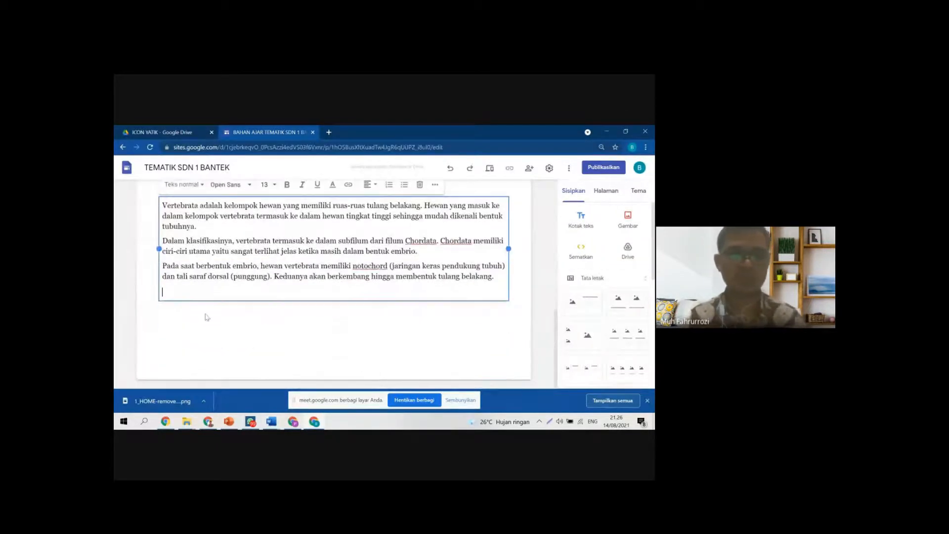
{"action": "scroll", "coordinate": [297, 322], "scroll_direction": "up", "scroll_amount": 1}
{"action": "left_click", "coordinate": [340, 325]}
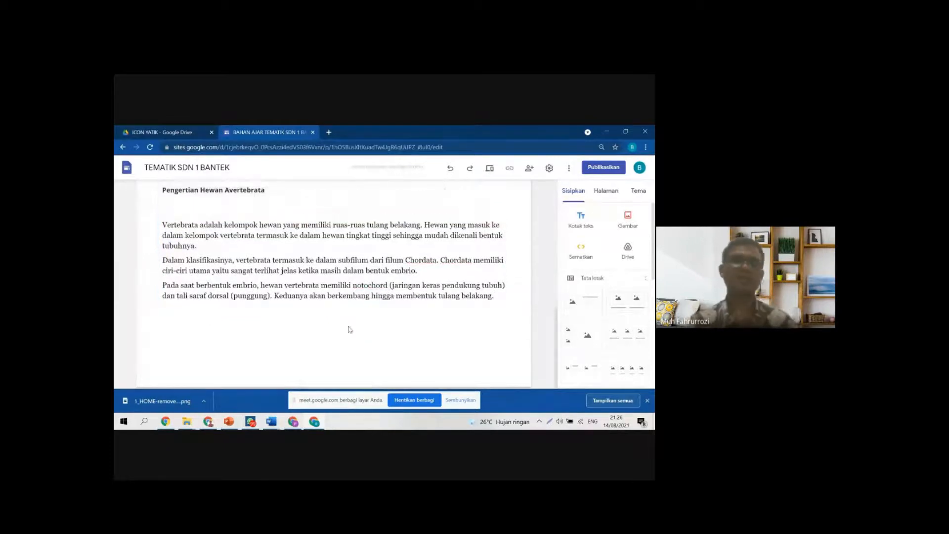
Step: Justify the introductory paragraphs below the title "Perbedaan Hewan Vertebrata"
{"action": "scroll", "coordinate": [340, 329], "scroll_direction": "up", "scroll_amount": 3}
{"action": "scroll", "coordinate": [339, 329], "scroll_direction": "up", "scroll_amount": 2}
{"action": "scroll", "coordinate": [339, 324], "scroll_direction": "down", "scroll_amount": 4}
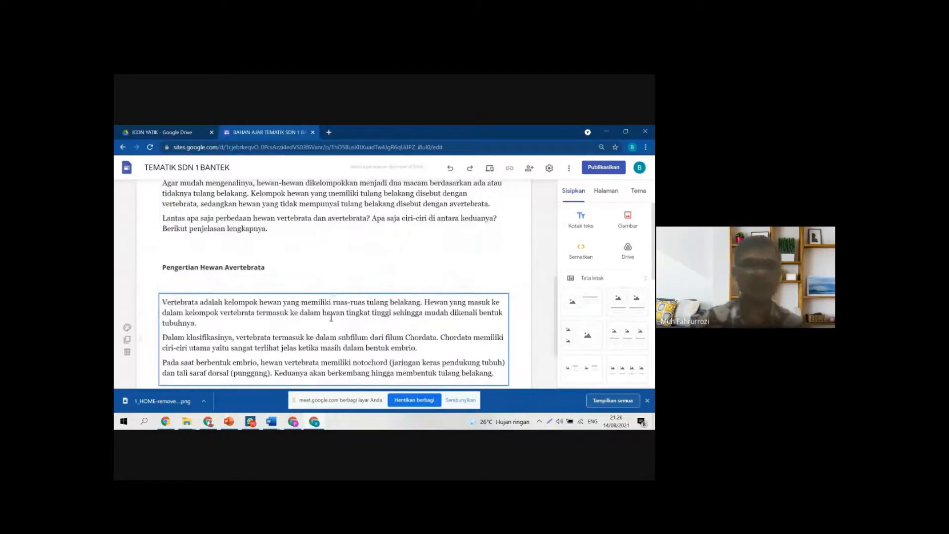
{"action": "scroll", "coordinate": [276, 311], "scroll_direction": "up", "scroll_amount": 5}
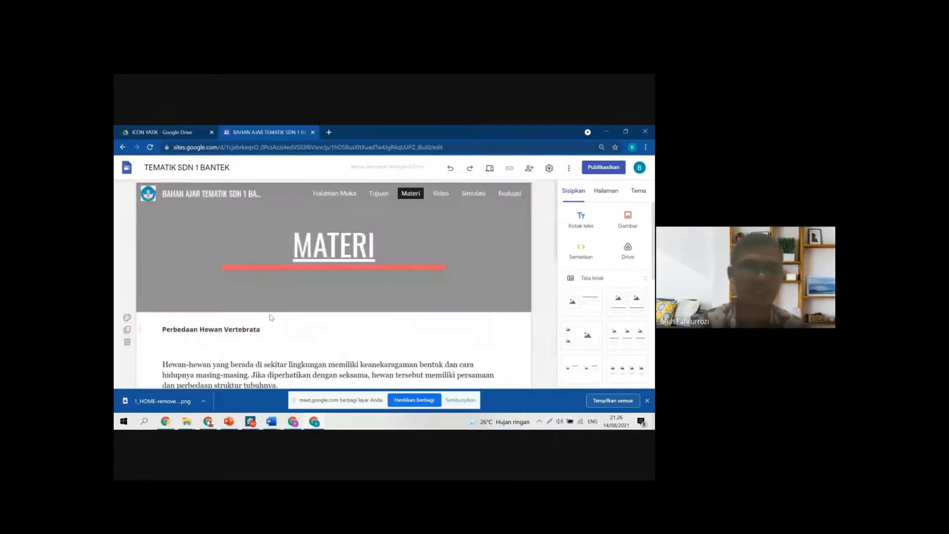
{"action": "scroll", "coordinate": [224, 340], "scroll_direction": "down", "scroll_amount": 2}
{"action": "scroll", "coordinate": [224, 339], "scroll_direction": "down", "scroll_amount": 4}
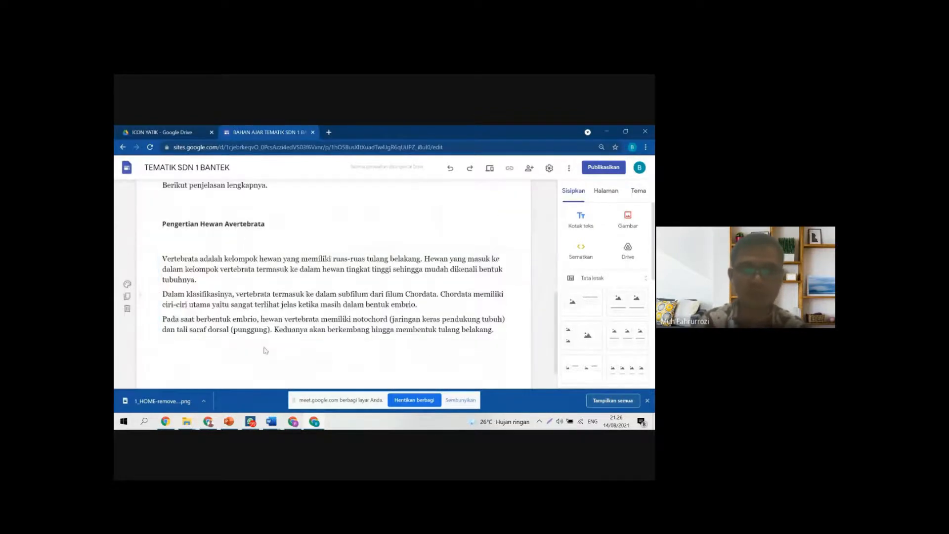
{"action": "scroll", "coordinate": [267, 350], "scroll_direction": "up", "scroll_amount": 3}
{"action": "left_click", "coordinate": [259, 258]}
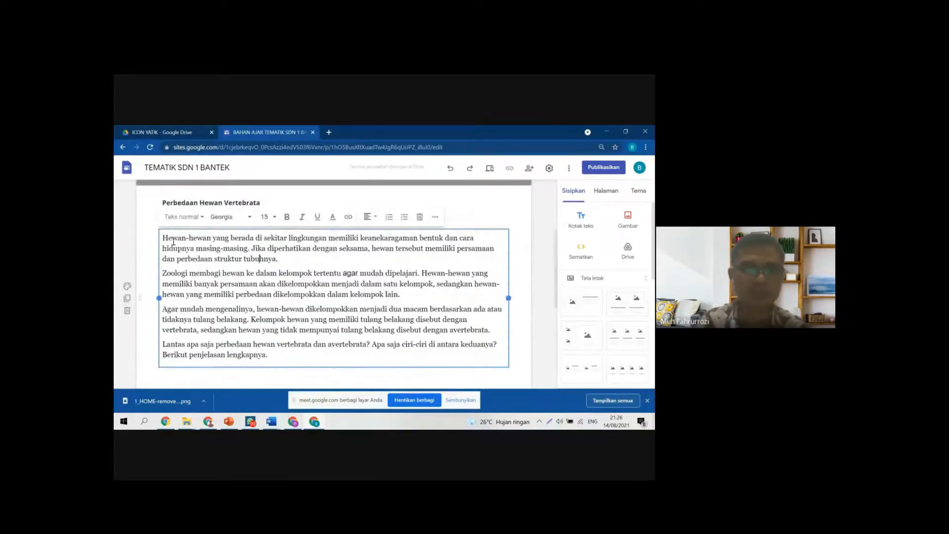
{"action": "left_click_drag", "start_coordinate": [166, 237], "coordinate": [494, 366]}
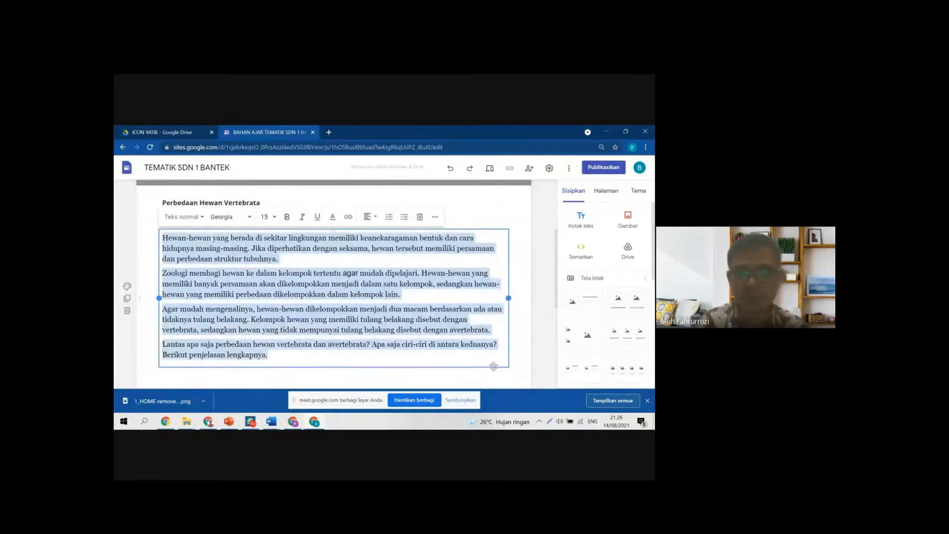
{"action": "left_click", "coordinate": [371, 217]}
{"action": "left_click", "coordinate": [367, 275]}
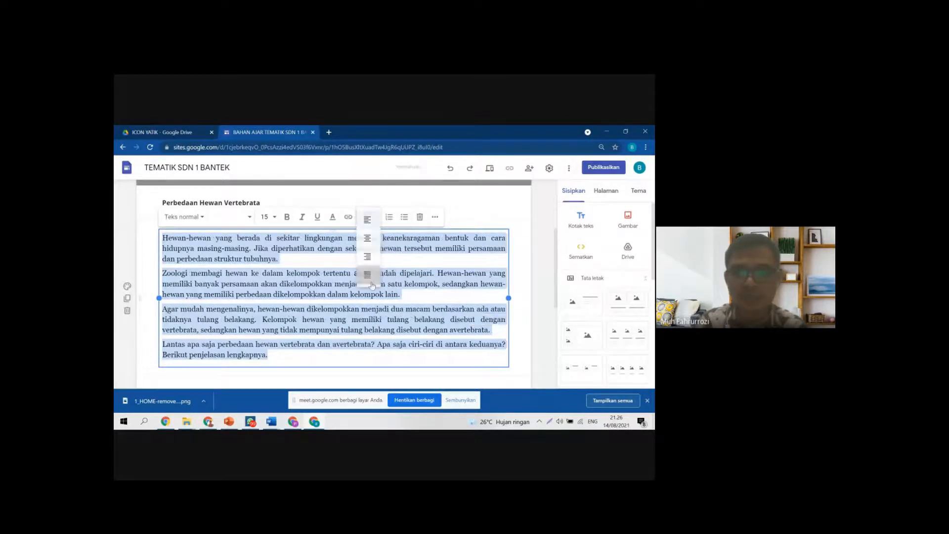
{"action": "left_click", "coordinate": [515, 341]}
Step: Justify the three paragraphs below the heading "Pengertian Hewan Avertebrata"
{"action": "scroll", "coordinate": [346, 297], "scroll_direction": "down", "scroll_amount": 5}
{"action": "left_click", "coordinate": [236, 253]}
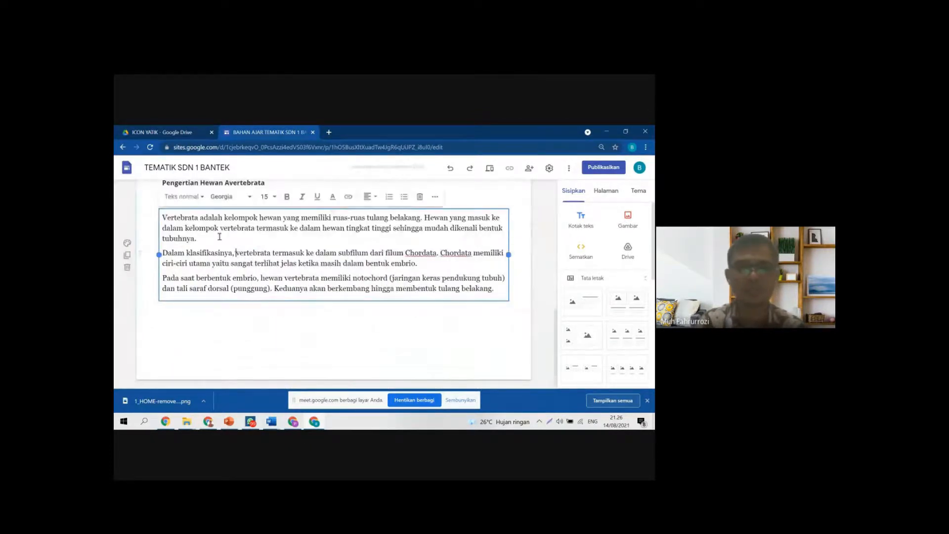
{"action": "left_click_drag", "start_coordinate": [164, 217], "coordinate": [543, 304]}
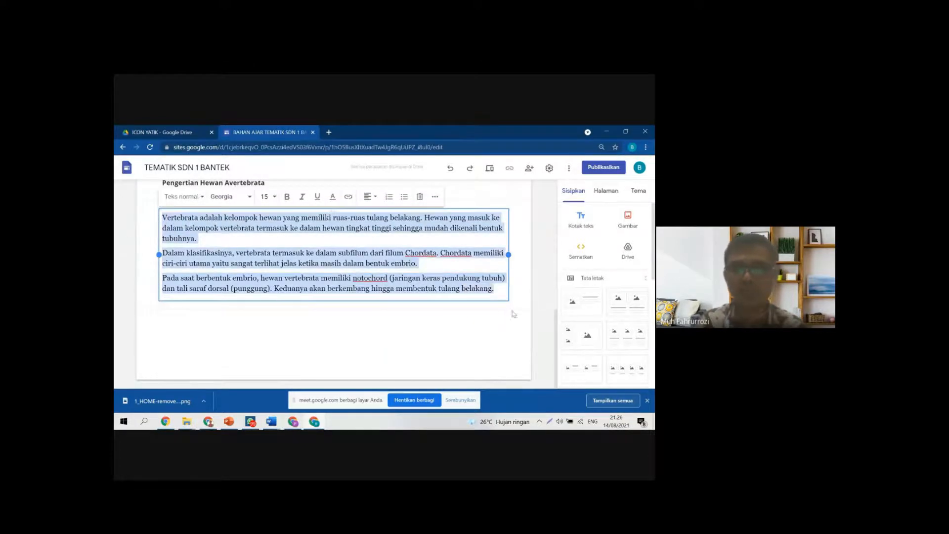
{"action": "left_click", "coordinate": [381, 199]}
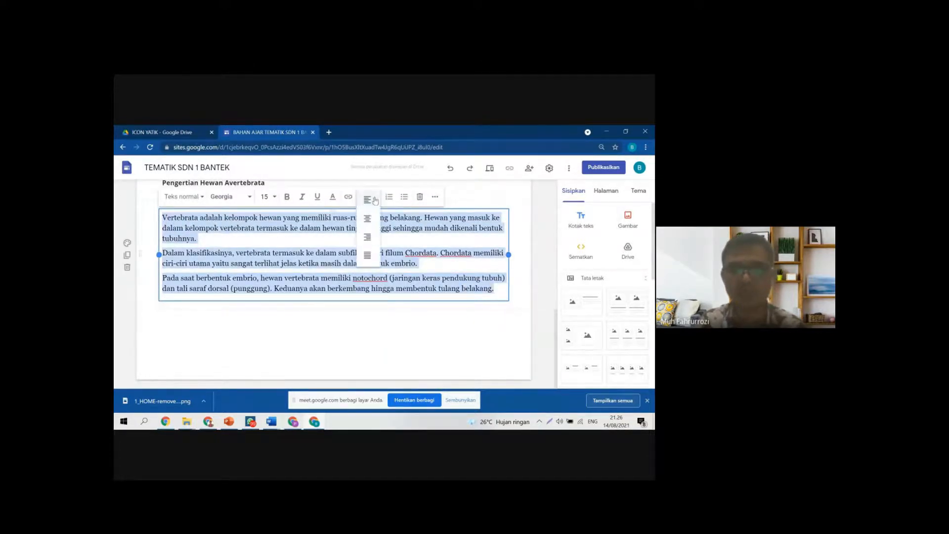
{"action": "left_click", "coordinate": [365, 251]}
Step: Open the site's Tujuan page and upload the image "TUJUAN PEMBELAJARAN" from the Downloads folder onto it
{"action": "scroll", "coordinate": [421, 346], "scroll_direction": "up", "scroll_amount": 3}
{"action": "scroll", "coordinate": [424, 347], "scroll_direction": "up", "scroll_amount": 3}
{"action": "scroll", "coordinate": [420, 350], "scroll_direction": "down", "scroll_amount": 3}
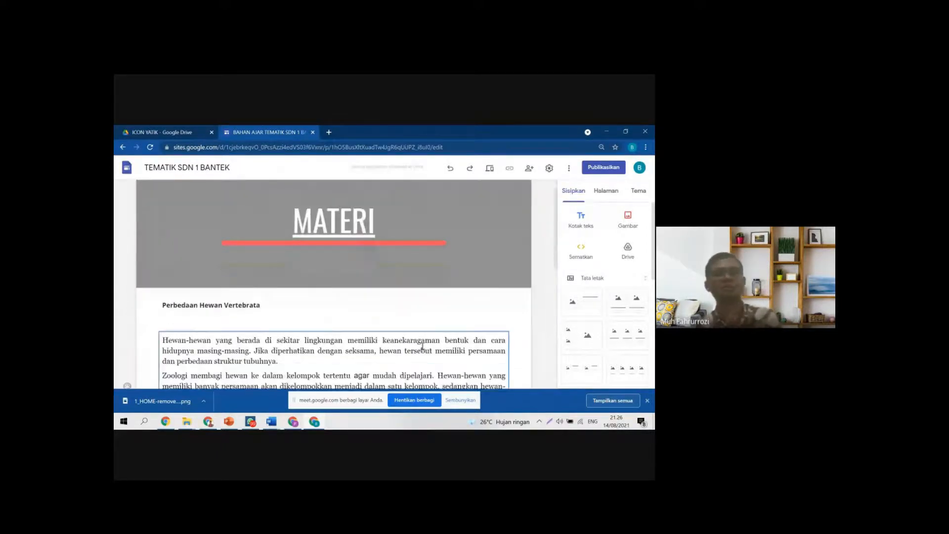
{"action": "scroll", "coordinate": [229, 308], "scroll_direction": "up", "scroll_amount": 1}
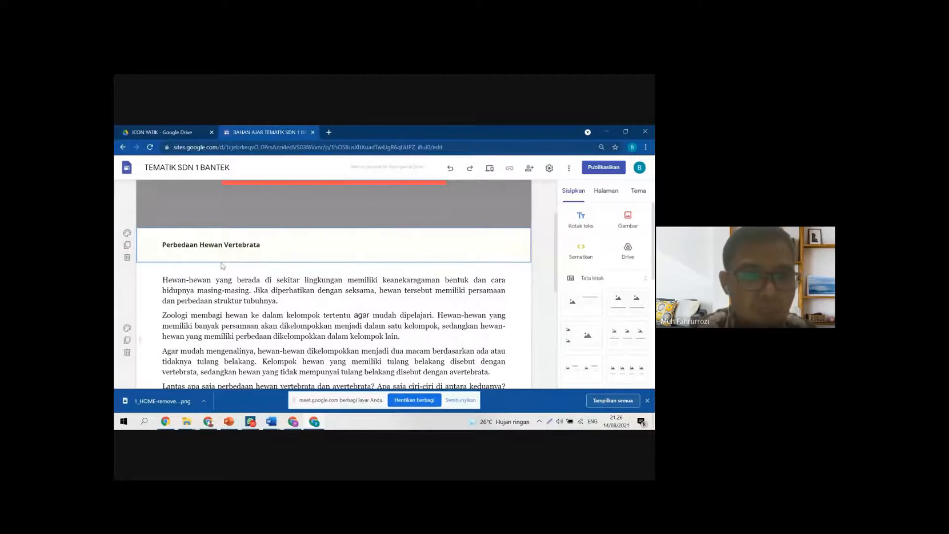
{"action": "scroll", "coordinate": [388, 328], "scroll_direction": "up", "scroll_amount": 2}
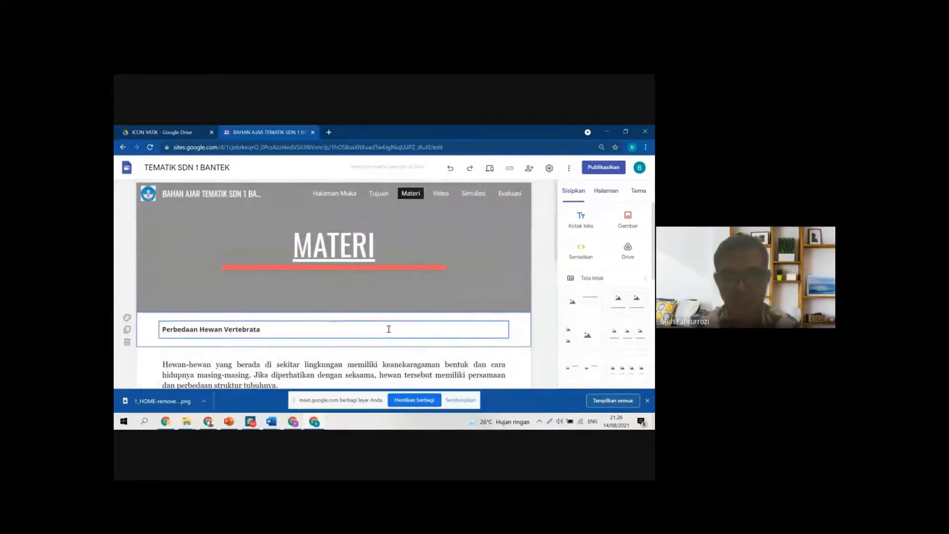
{"action": "left_click", "coordinate": [379, 193]}
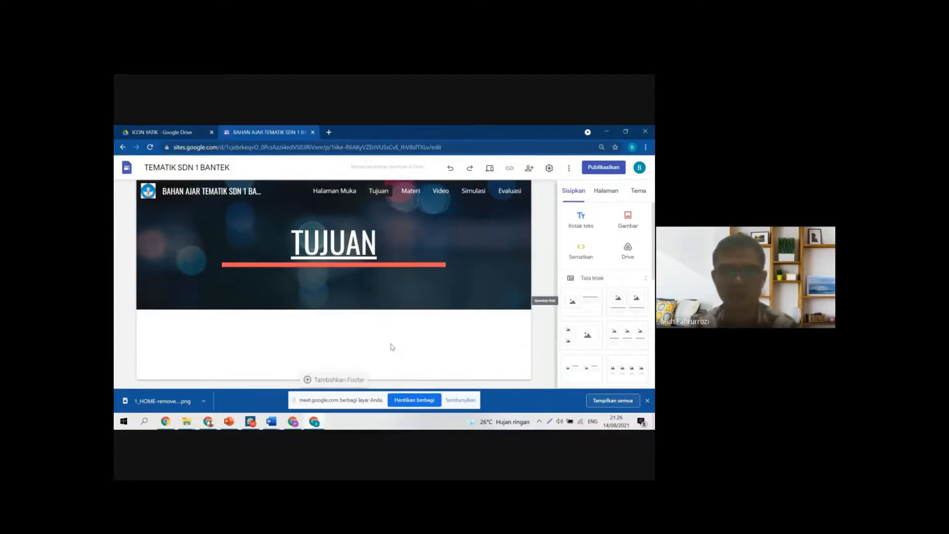
{"action": "left_click", "coordinate": [627, 226]}
{"action": "left_click", "coordinate": [624, 247]}
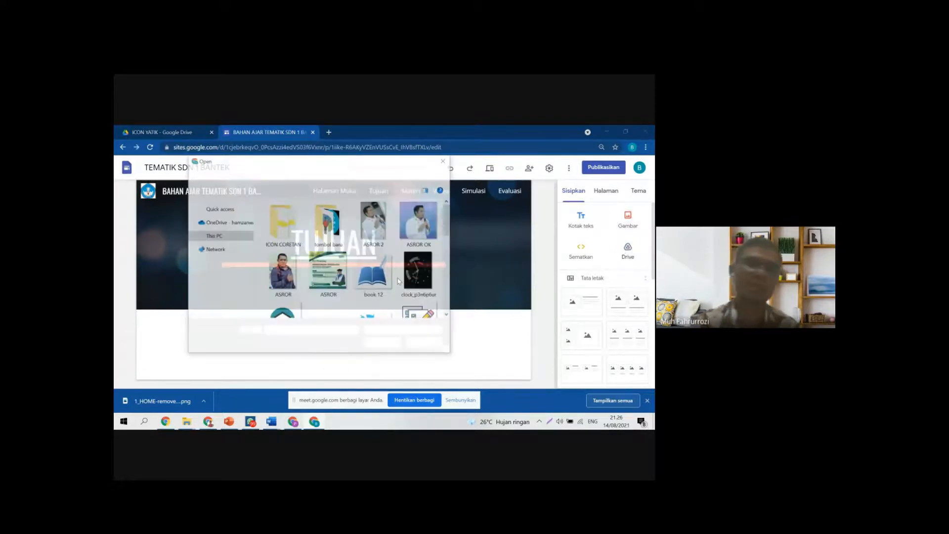
{"action": "left_click", "coordinate": [220, 246]}
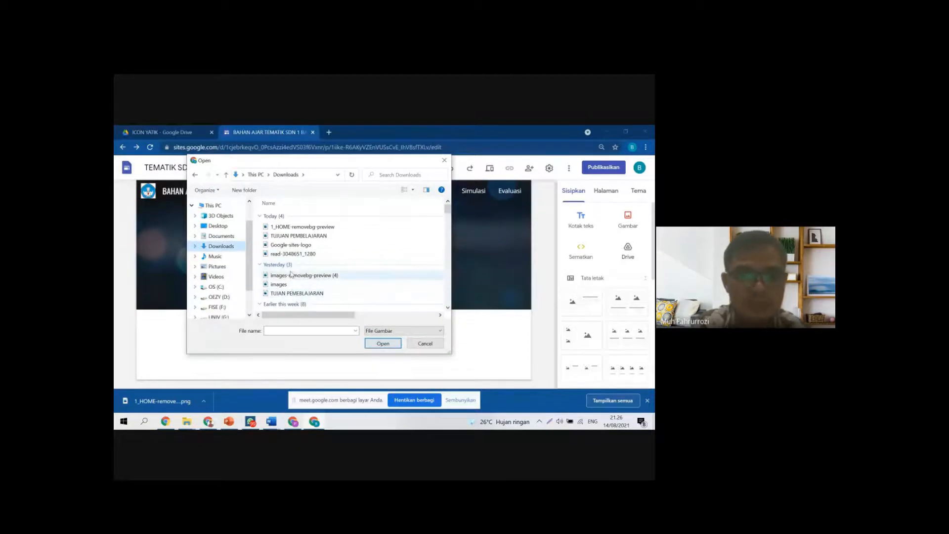
{"action": "double_click", "coordinate": [297, 236]}
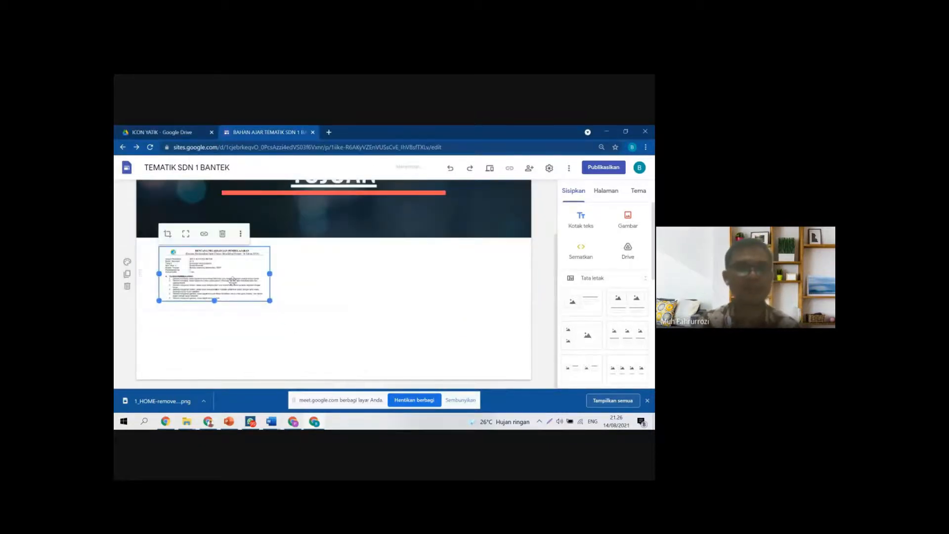
Step: Enlarge the uploaded learning-plan image to about two-thirds of the page width and refit its crop to the frame
{"action": "left_click_drag", "start_coordinate": [270, 299], "coordinate": [419, 381]}
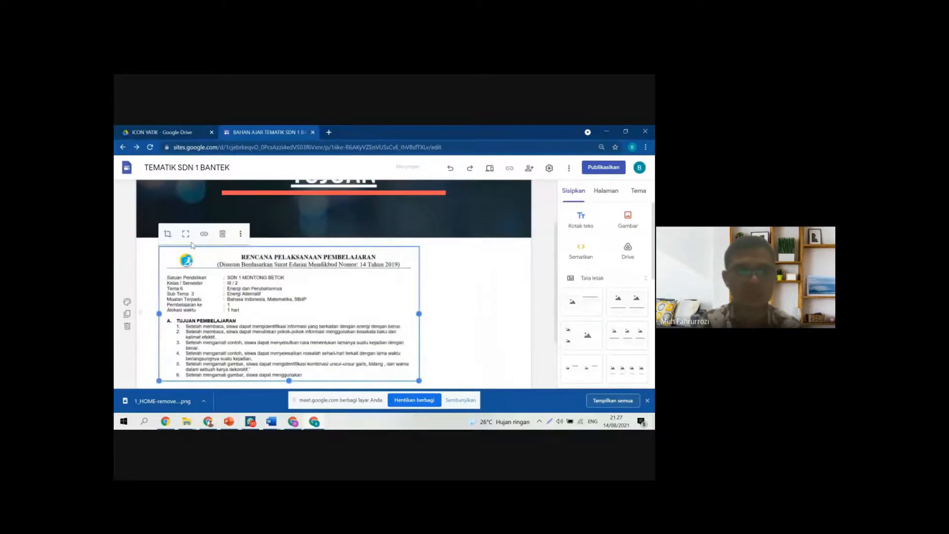
{"action": "left_click", "coordinate": [167, 233]}
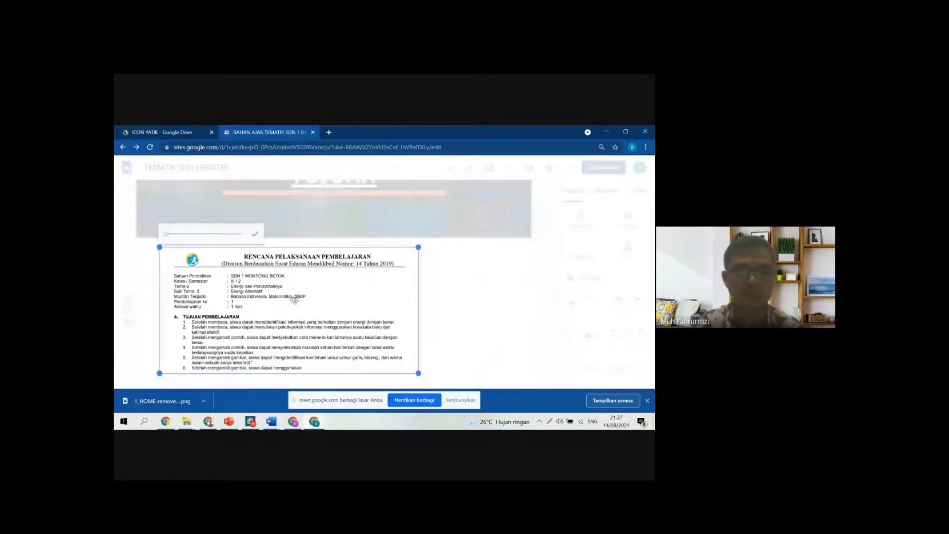
{"action": "left_click", "coordinate": [455, 332]}
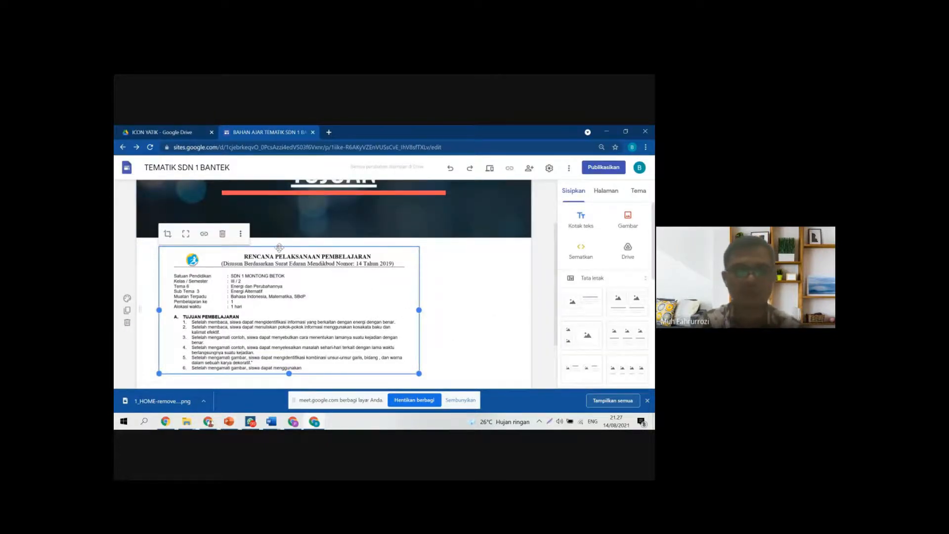
Step: Widen the learning-plan image further and center it horizontally below the TUJUAN banner
{"action": "left_click_drag", "start_coordinate": [279, 247], "coordinate": [356, 284]}
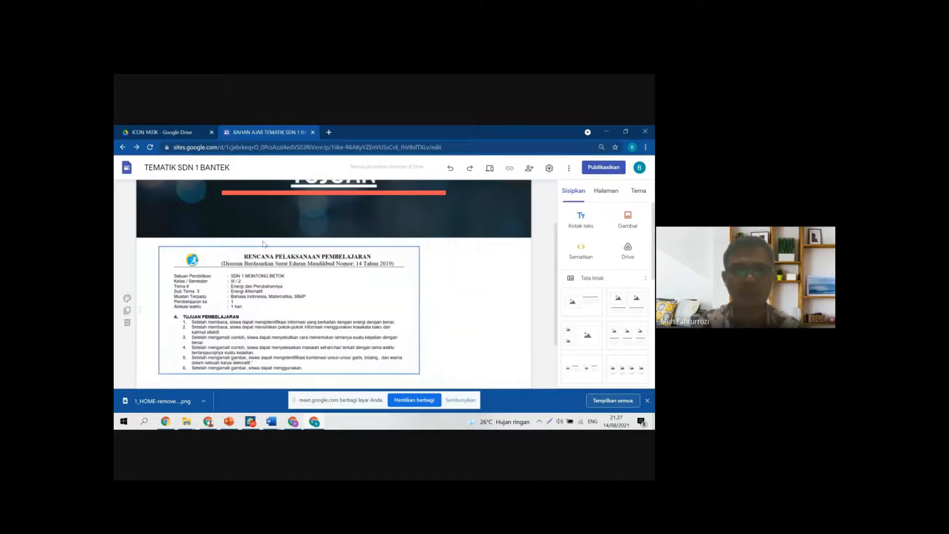
{"action": "left_click", "coordinate": [403, 312]}
{"action": "scroll", "coordinate": [410, 307], "scroll_direction": "down", "scroll_amount": 3}
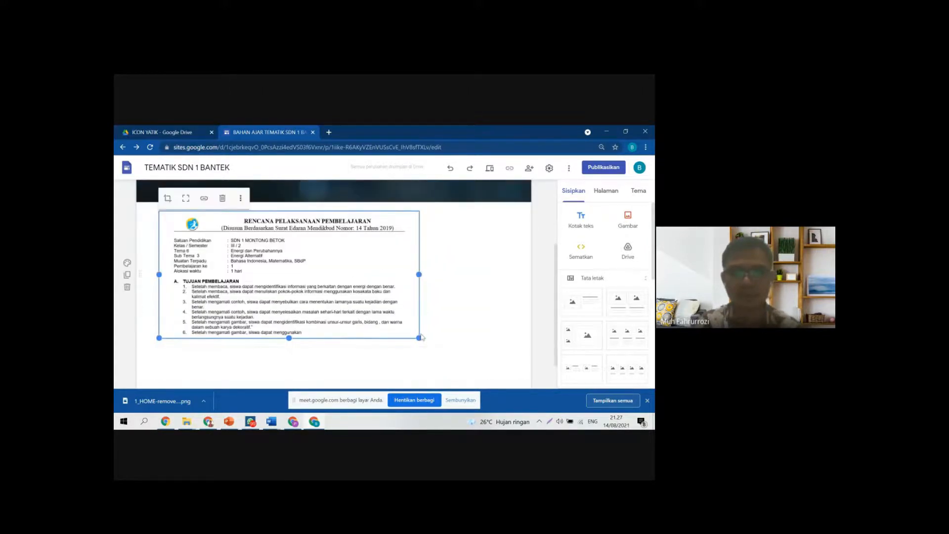
{"action": "left_click_drag", "start_coordinate": [419, 300], "coordinate": [489, 320]}
{"action": "scroll", "coordinate": [448, 337], "scroll_direction": "up", "scroll_amount": 3}
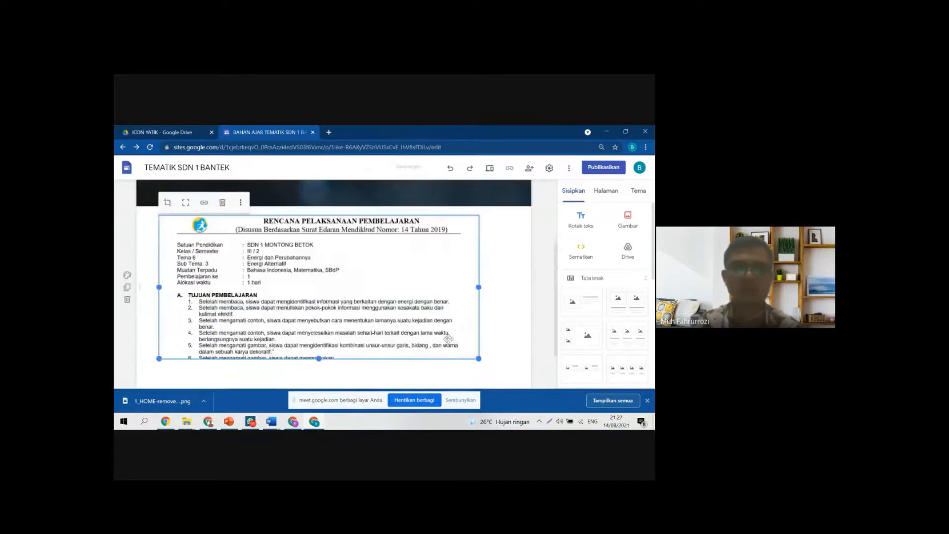
{"action": "scroll", "coordinate": [448, 339], "scroll_direction": "down", "scroll_amount": 1}
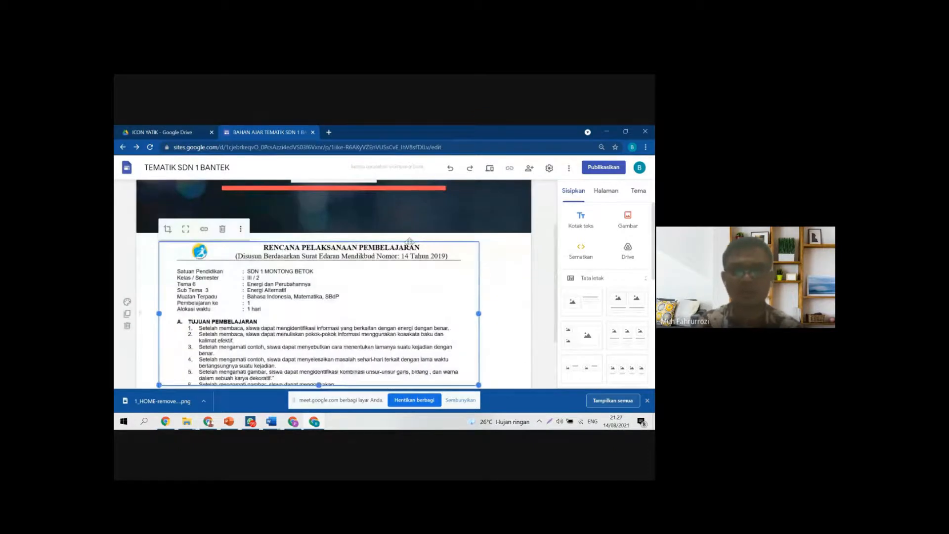
{"action": "left_click_drag", "start_coordinate": [410, 242], "coordinate": [407, 242]}
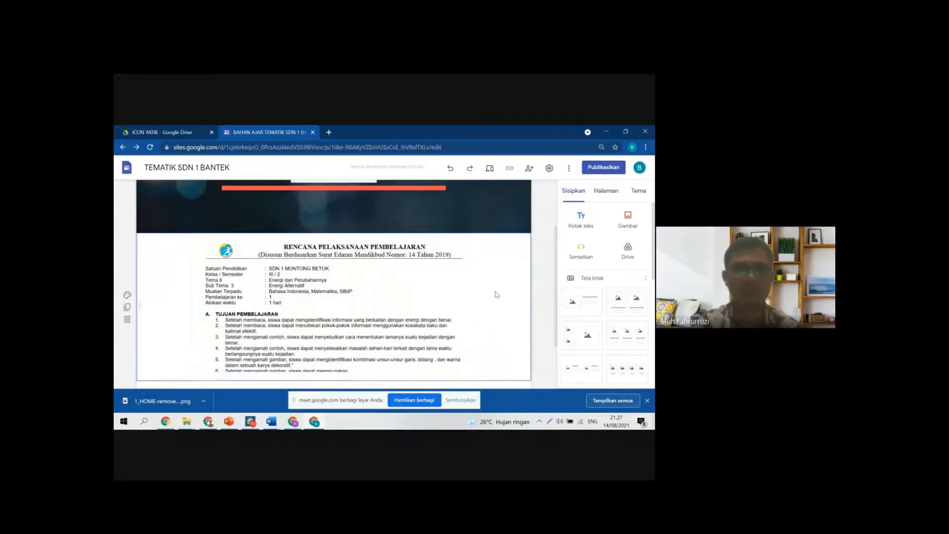
Step: Adjust the lower edge of the learning-plan image to show the sixth objective in full, and review the Tujuan page
{"action": "scroll", "coordinate": [414, 333], "scroll_direction": "down", "scroll_amount": 2}
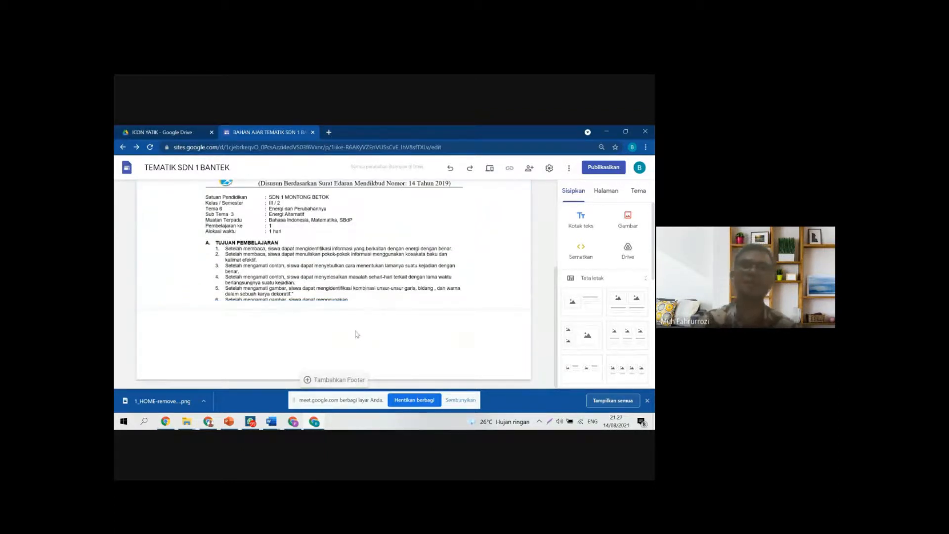
{"action": "scroll", "coordinate": [395, 332], "scroll_direction": "up", "scroll_amount": 2}
{"action": "scroll", "coordinate": [341, 312], "scroll_direction": "down", "scroll_amount": 2}
{"action": "scroll", "coordinate": [317, 307], "scroll_direction": "up", "scroll_amount": 2}
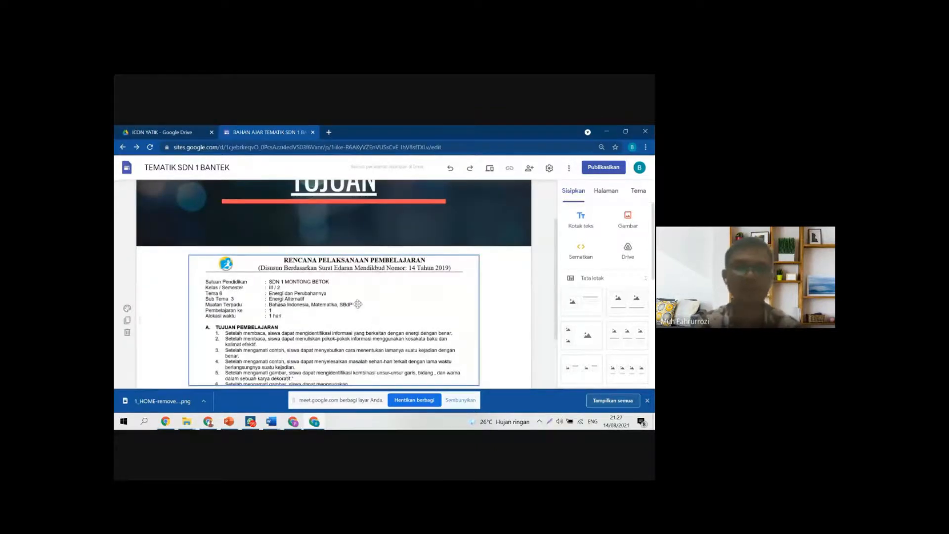
{"action": "scroll", "coordinate": [384, 309], "scroll_direction": "down", "scroll_amount": 2}
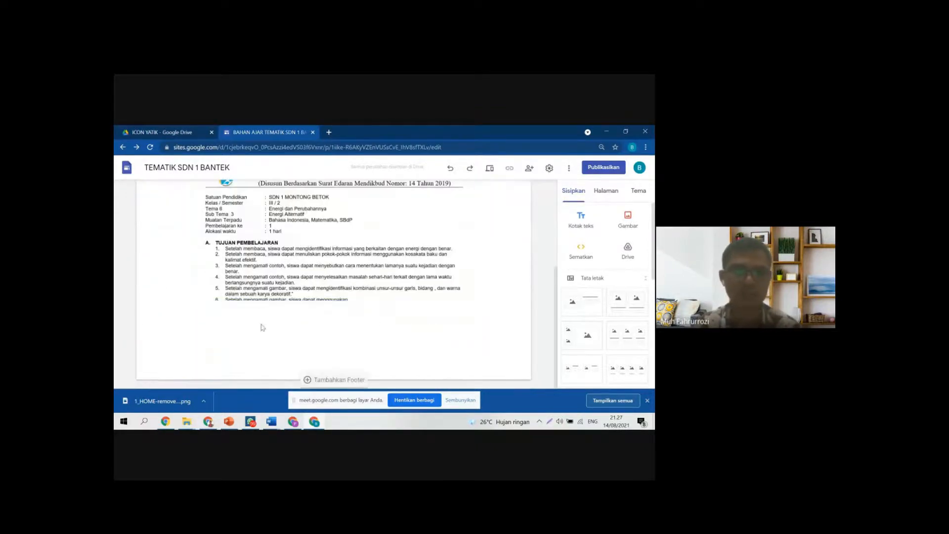
{"action": "left_click", "coordinate": [254, 280]}
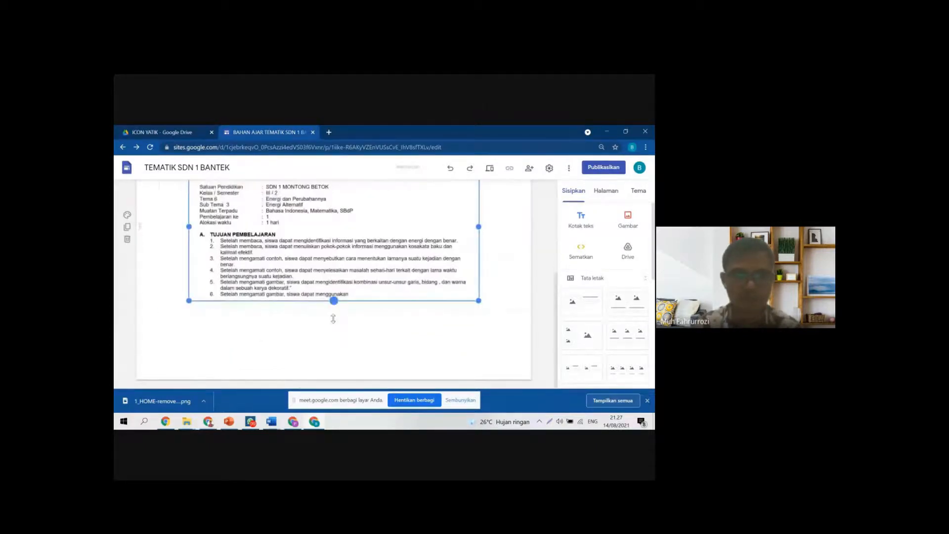
{"action": "scroll", "coordinate": [346, 338], "scroll_direction": "up", "scroll_amount": 2}
{"action": "scroll", "coordinate": [347, 337], "scroll_direction": "down", "scroll_amount": 2}
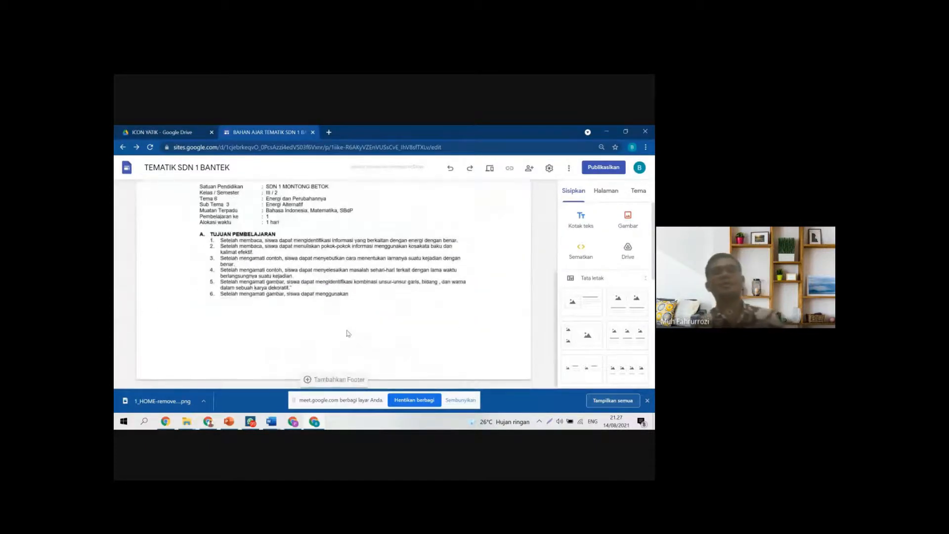
{"action": "scroll", "coordinate": [343, 333], "scroll_direction": "up", "scroll_amount": 2}
{"action": "scroll", "coordinate": [330, 290], "scroll_direction": "up", "scroll_amount": 2}
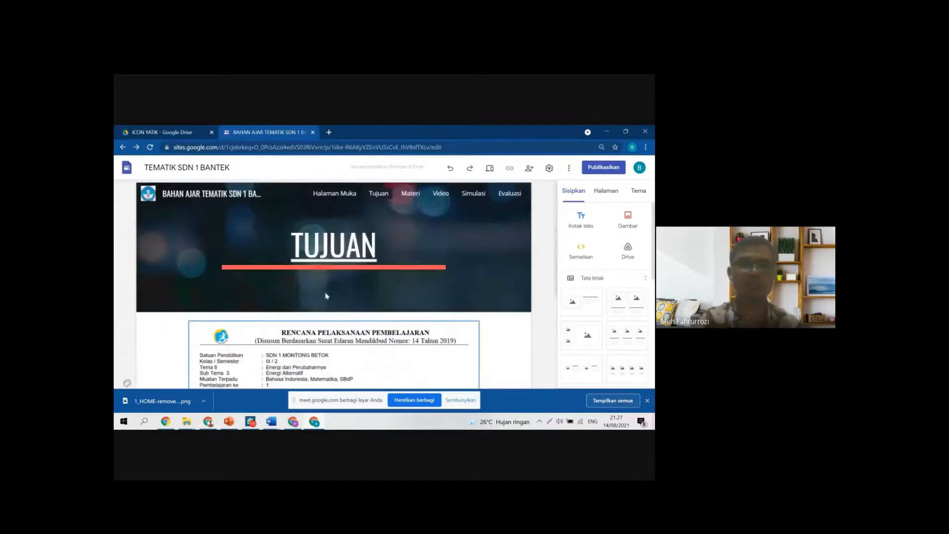
Step: Review the contents of the Tujuan and Materi pages, and open the Video page
{"action": "scroll", "coordinate": [380, 296], "scroll_direction": "down", "scroll_amount": 3}
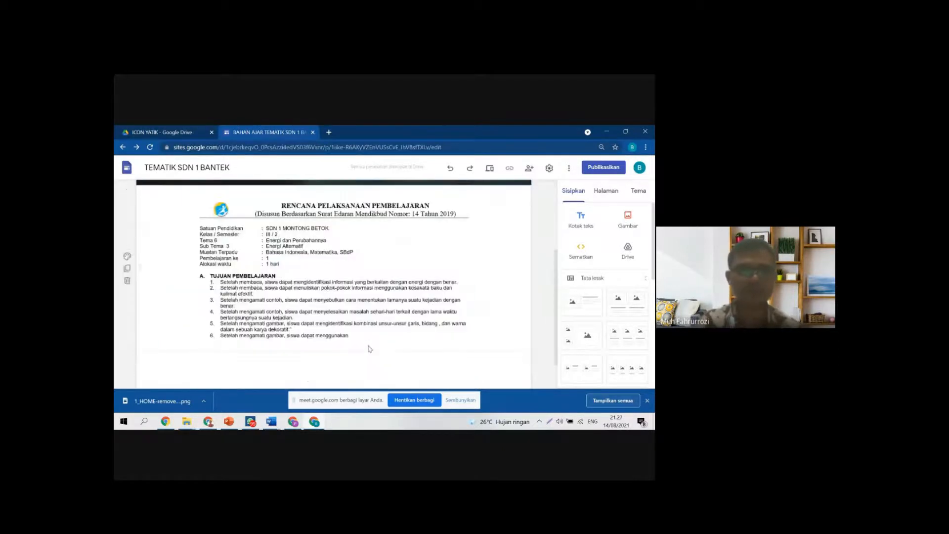
{"action": "left_click", "coordinate": [384, 298]}
{"action": "scroll", "coordinate": [384, 298], "scroll_direction": "up", "scroll_amount": 3}
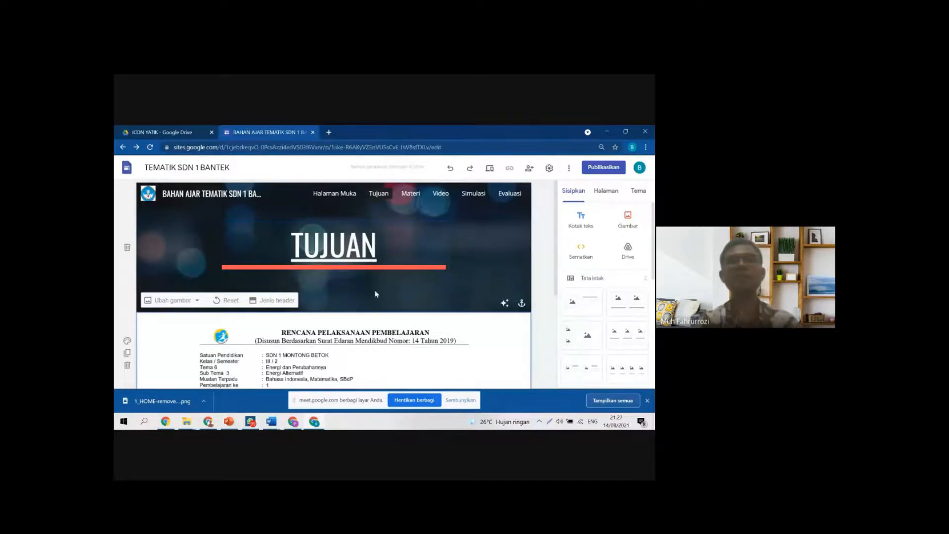
{"action": "scroll", "coordinate": [325, 303], "scroll_direction": "down", "scroll_amount": 5}
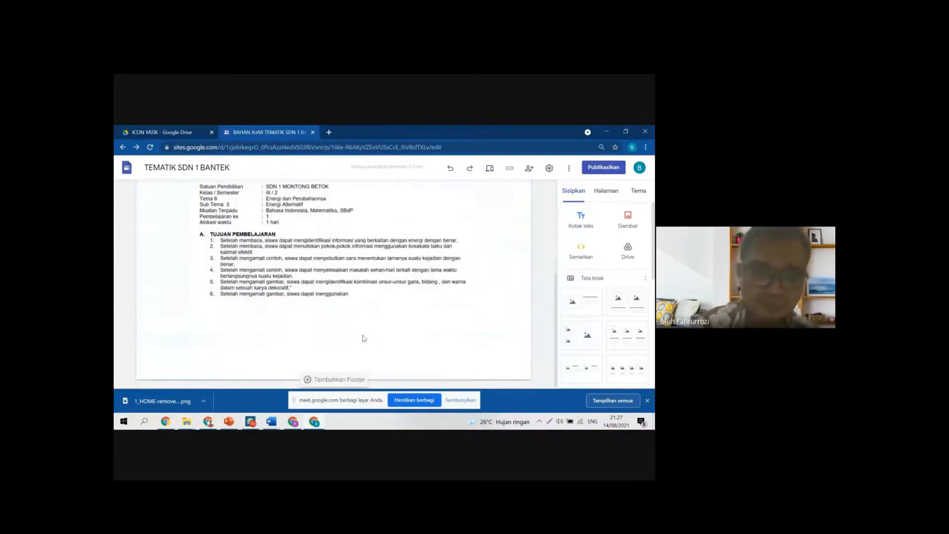
{"action": "scroll", "coordinate": [360, 329], "scroll_direction": "up", "scroll_amount": 4}
{"action": "scroll", "coordinate": [360, 329], "scroll_direction": "up", "scroll_amount": 1}
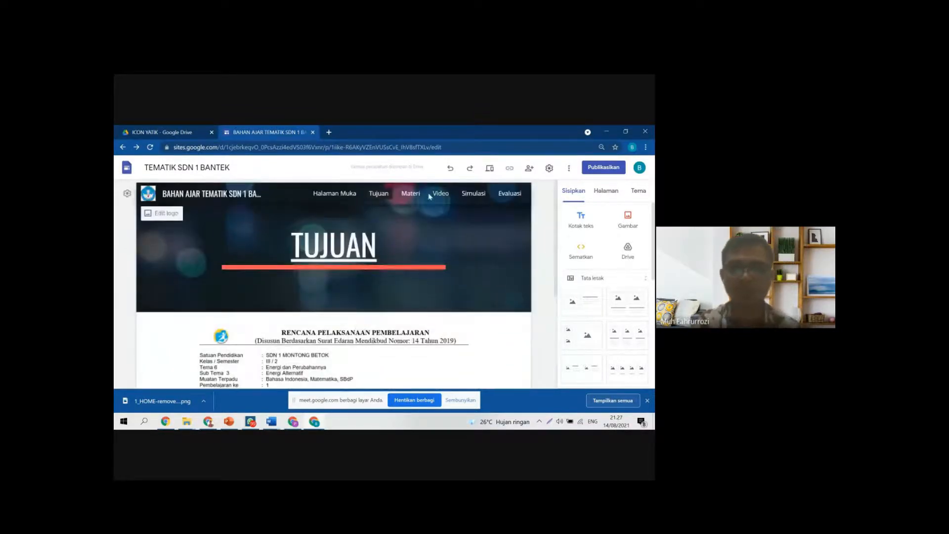
{"action": "left_click", "coordinate": [410, 193]}
{"action": "scroll", "coordinate": [370, 293], "scroll_direction": "down", "scroll_amount": 3}
{"action": "scroll", "coordinate": [370, 292], "scroll_direction": "up", "scroll_amount": 3}
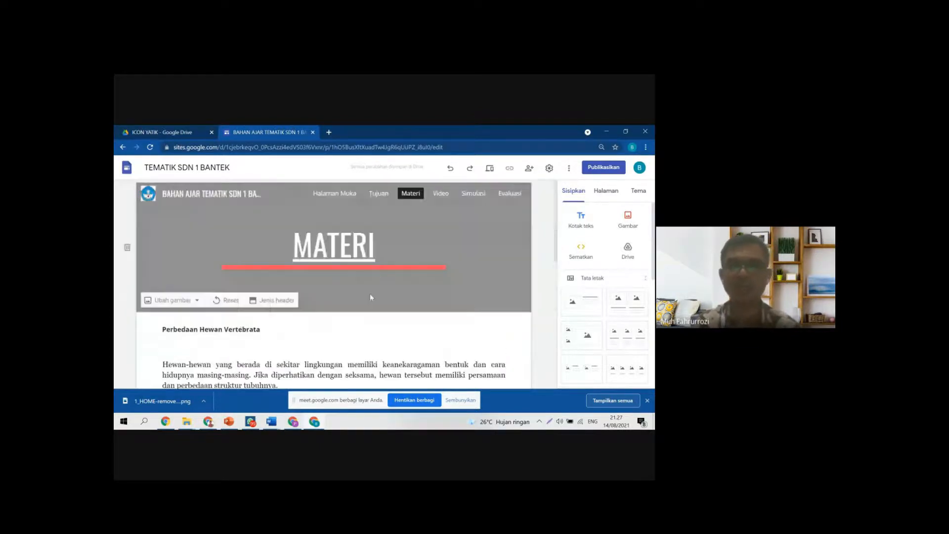
{"action": "left_click", "coordinate": [442, 195]}
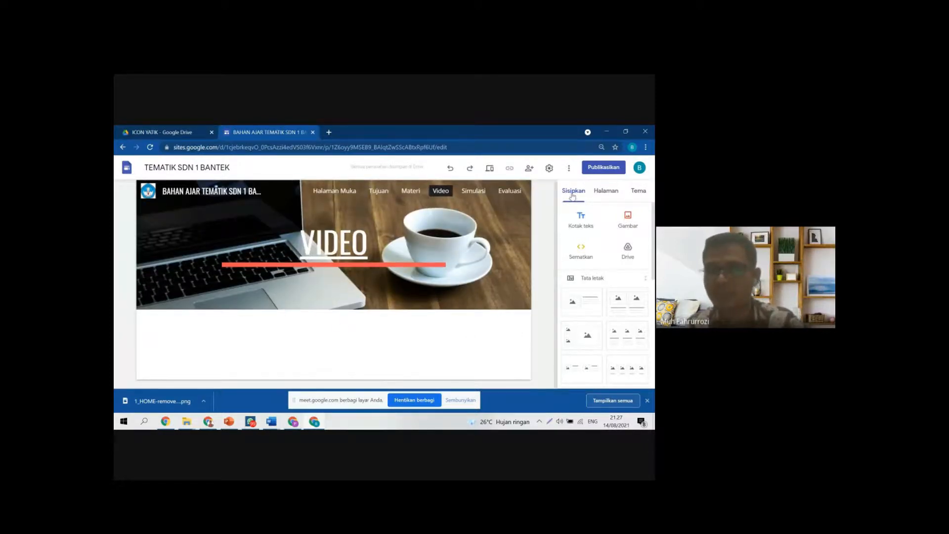
Step: Try embedding the 7-minute "Hewan Avertebrata" YouTube video directly on the Video page, searching for "Hewan avertebrata", and delete its section
{"action": "scroll", "coordinate": [595, 321], "scroll_direction": "down", "scroll_amount": 5}
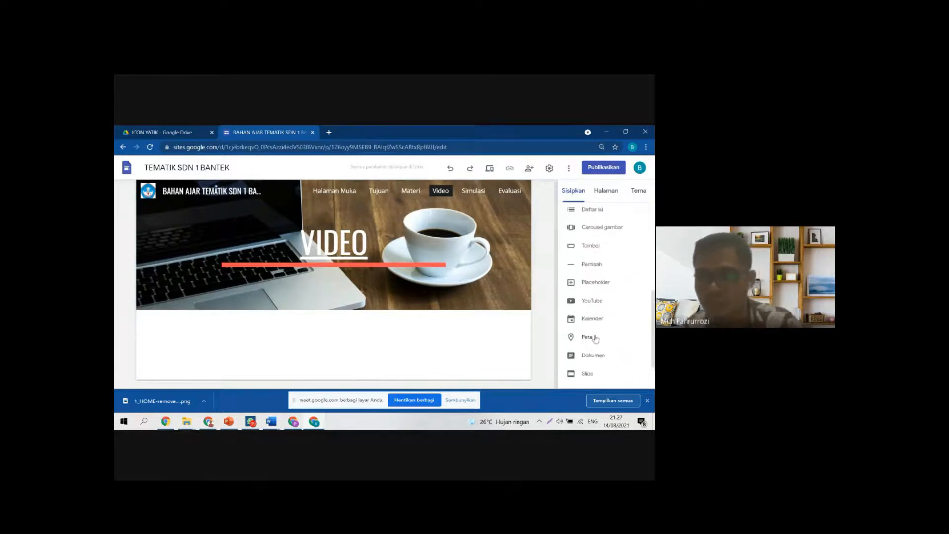
{"action": "left_click", "coordinate": [591, 301]}
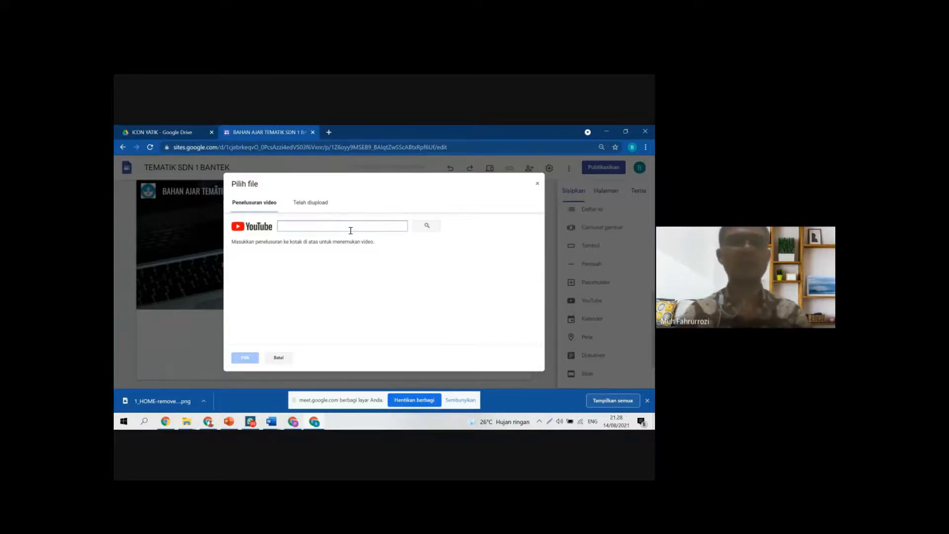
{"action": "type", "text": "Hewan avertebrata"}
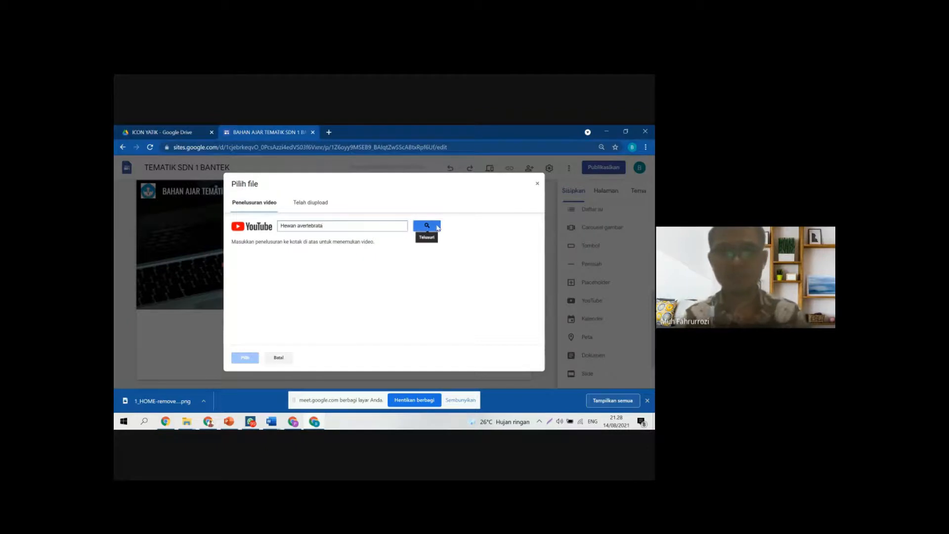
{"action": "left_click", "coordinate": [440, 227]}
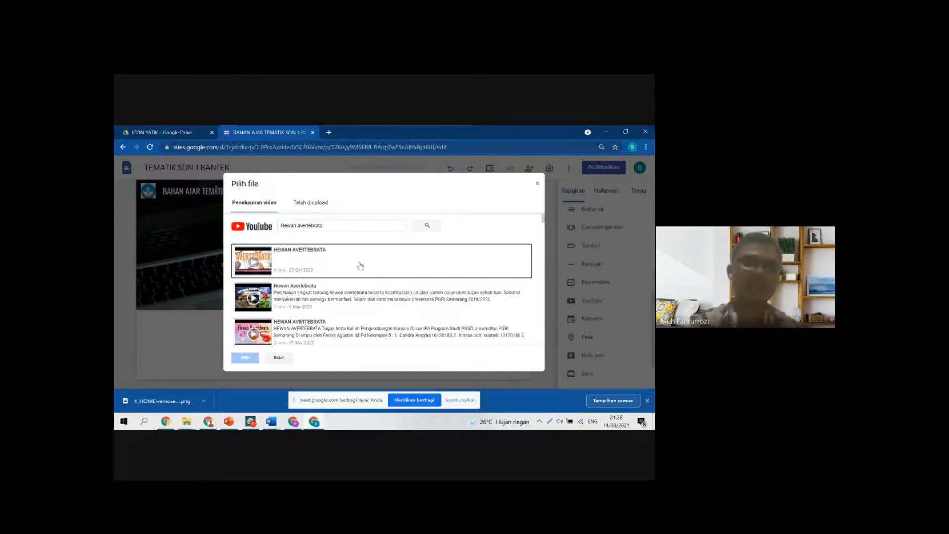
{"action": "double_click", "coordinate": [307, 291]}
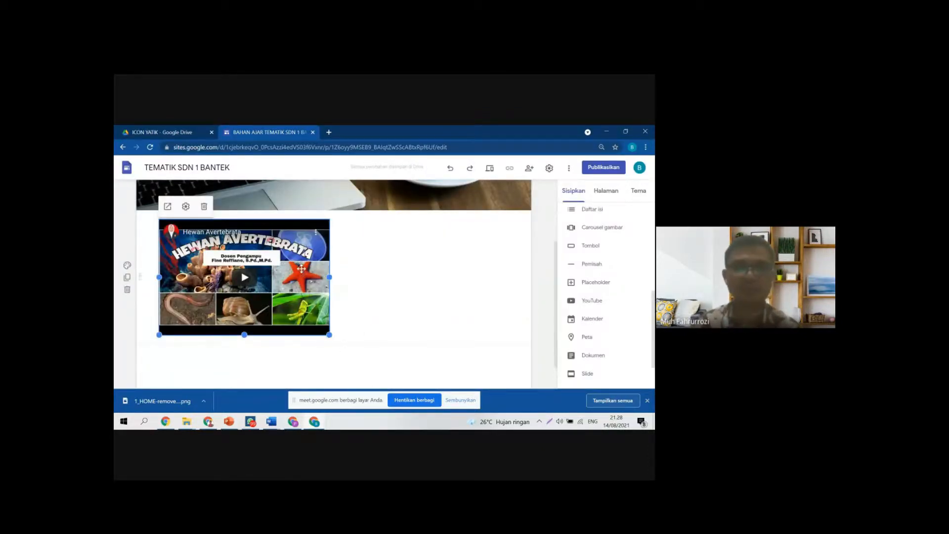
{"action": "left_click", "coordinate": [365, 257]}
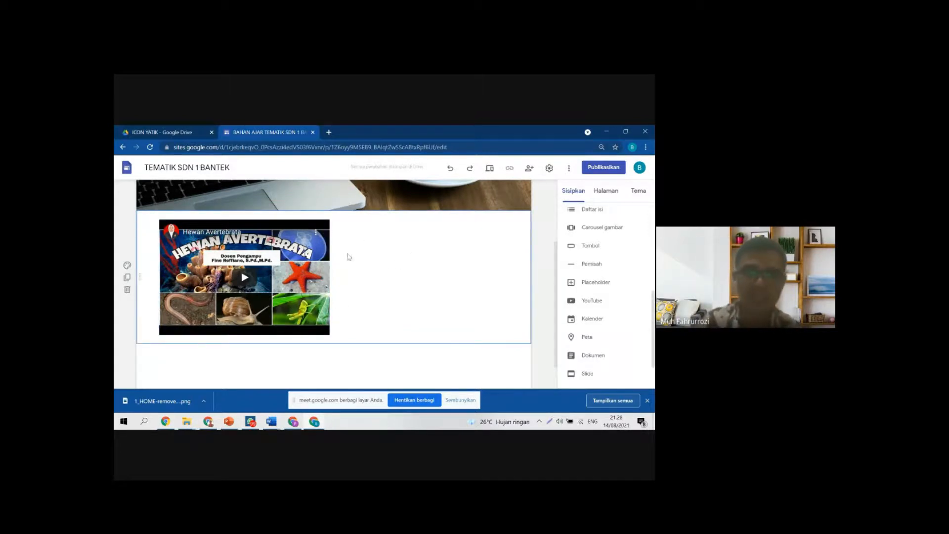
{"action": "left_click", "coordinate": [127, 290]}
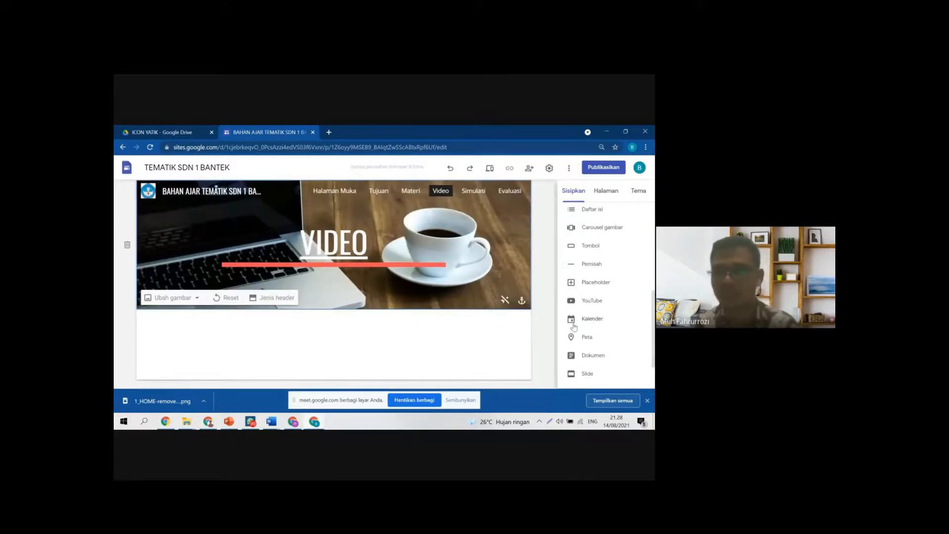
Step: Add a layout section with one media placeholder beside a heading and text below the Video page header
{"action": "scroll", "coordinate": [591, 316], "scroll_direction": "up", "scroll_amount": 5}
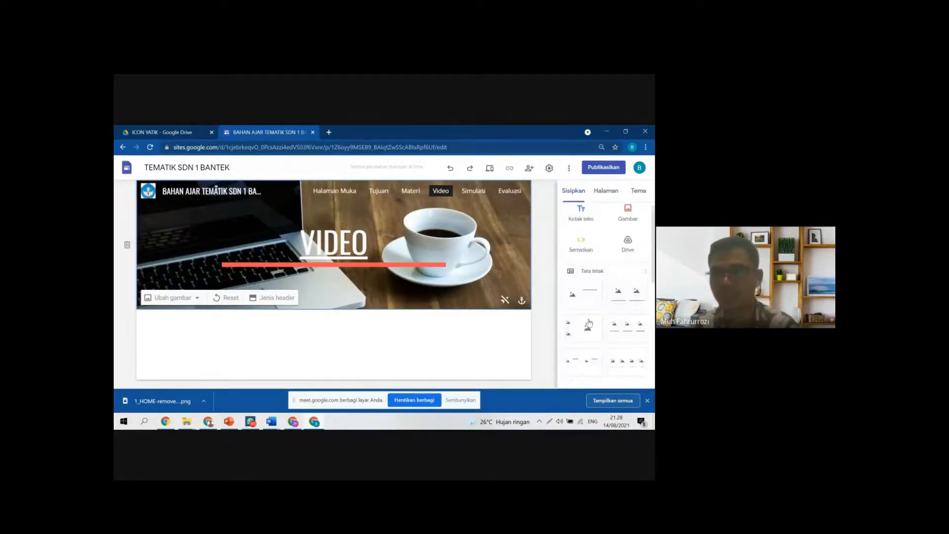
{"action": "scroll", "coordinate": [589, 324], "scroll_direction": "down", "scroll_amount": 1}
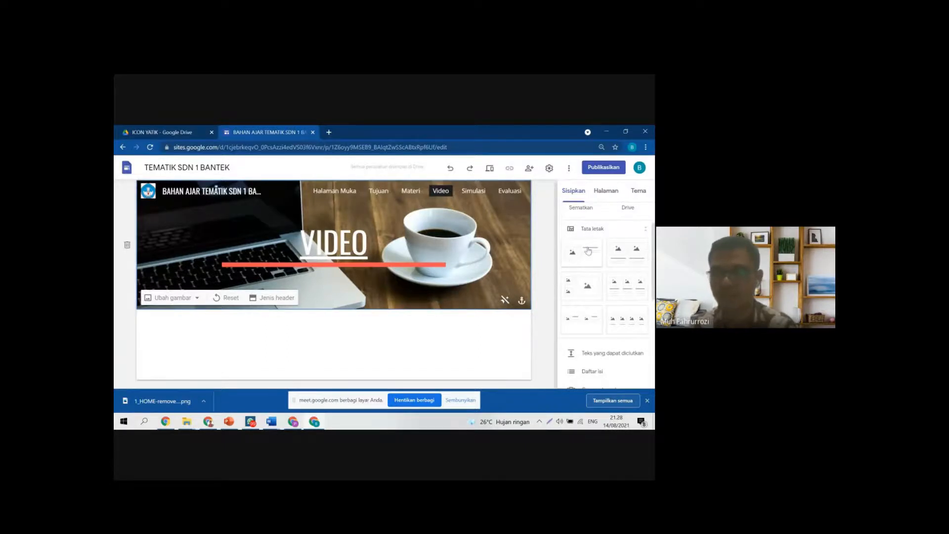
{"action": "scroll", "coordinate": [588, 252], "scroll_direction": "up", "scroll_amount": 1}
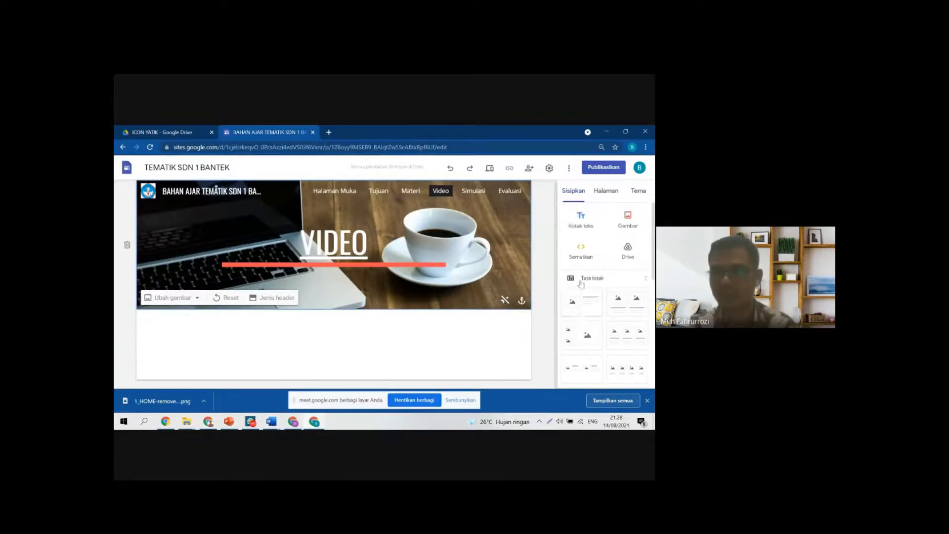
{"action": "left_click", "coordinate": [569, 304]}
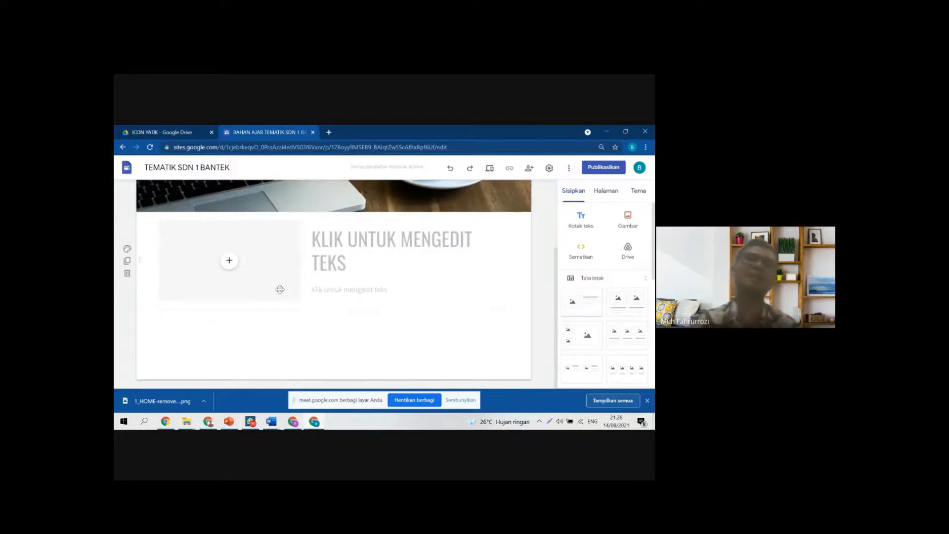
Step: Search YouTube for "hewan avertebrata", place the 7-minute "Hewan Avertebrata" video in the empty placeholder, and increase its height
{"action": "left_click", "coordinate": [228, 261]}
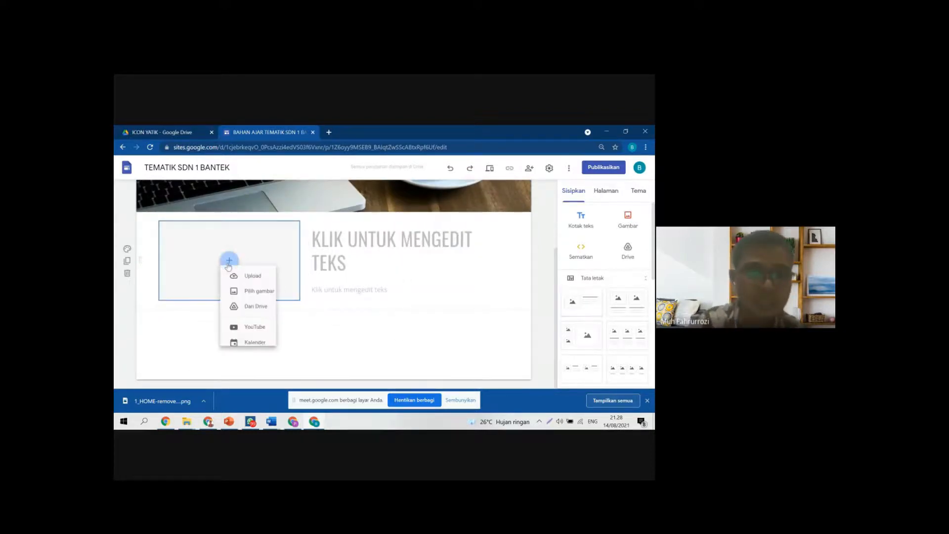
{"action": "left_click", "coordinate": [254, 331]}
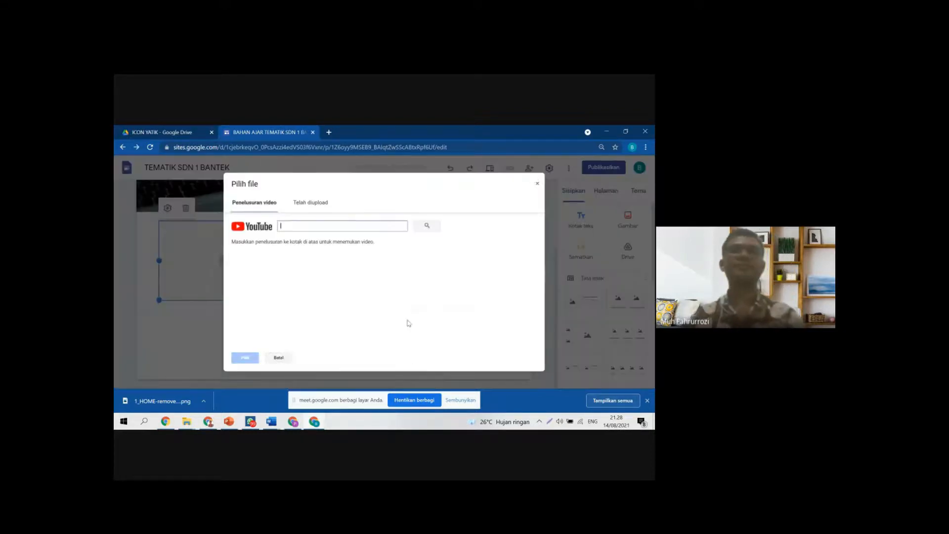
{"action": "type", "text": "hewan avertebrata"}
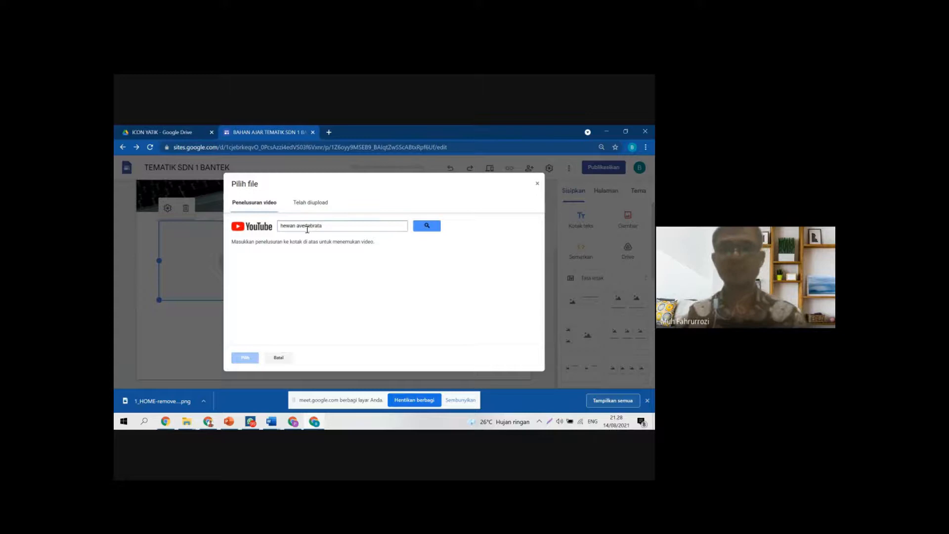
{"action": "key", "text": "Return"}
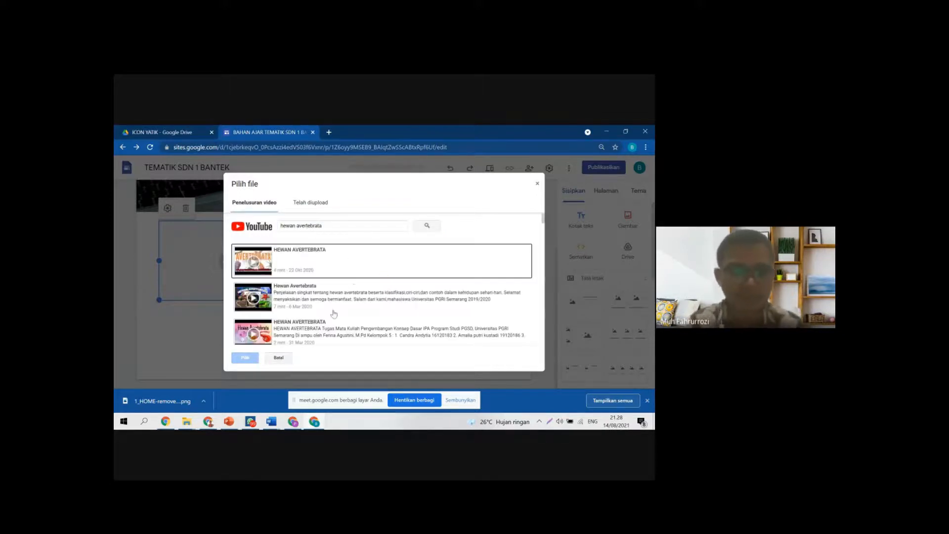
{"action": "scroll", "coordinate": [333, 318], "scroll_direction": "down", "scroll_amount": 2}
{"action": "scroll", "coordinate": [333, 318], "scroll_direction": "down", "scroll_amount": 2}
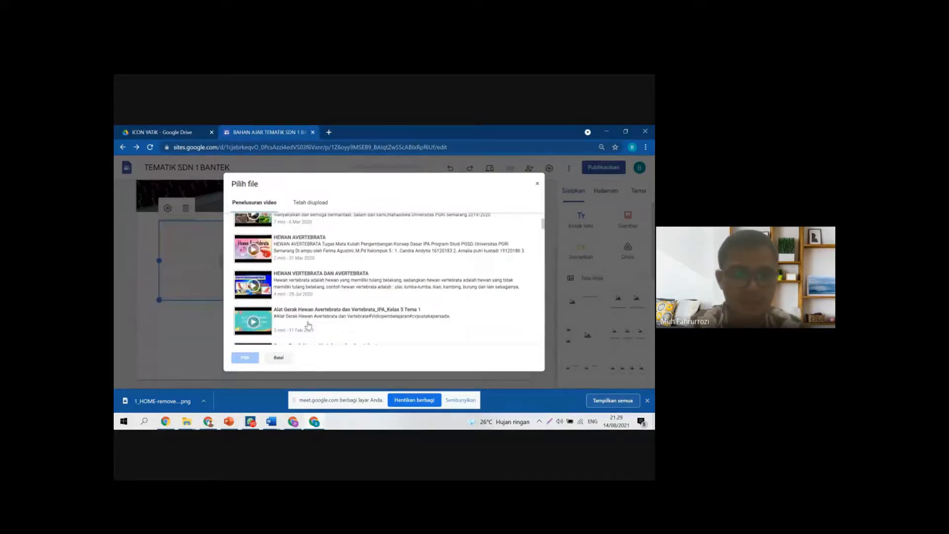
{"action": "scroll", "coordinate": [308, 325], "scroll_direction": "up", "scroll_amount": 1}
{"action": "scroll", "coordinate": [296, 321], "scroll_direction": "up", "scroll_amount": 1}
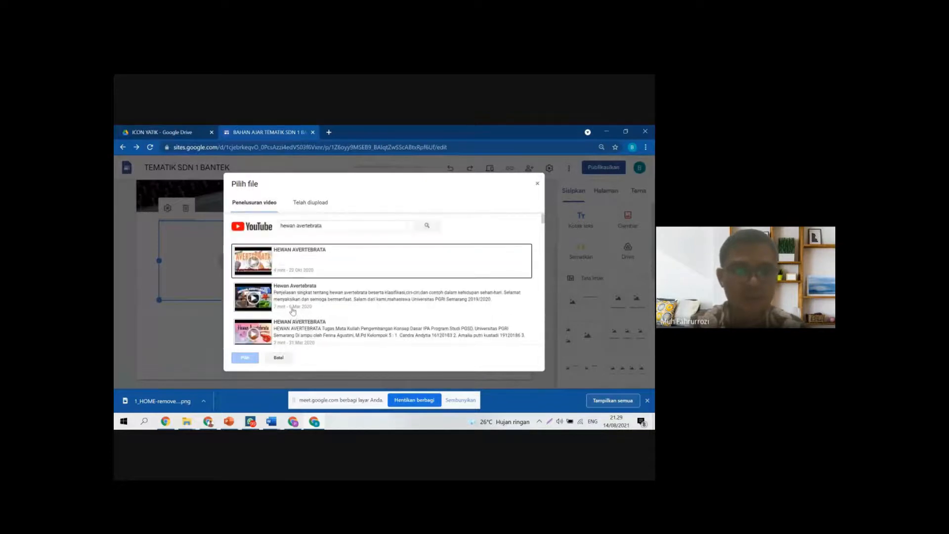
{"action": "double_click", "coordinate": [289, 294]}
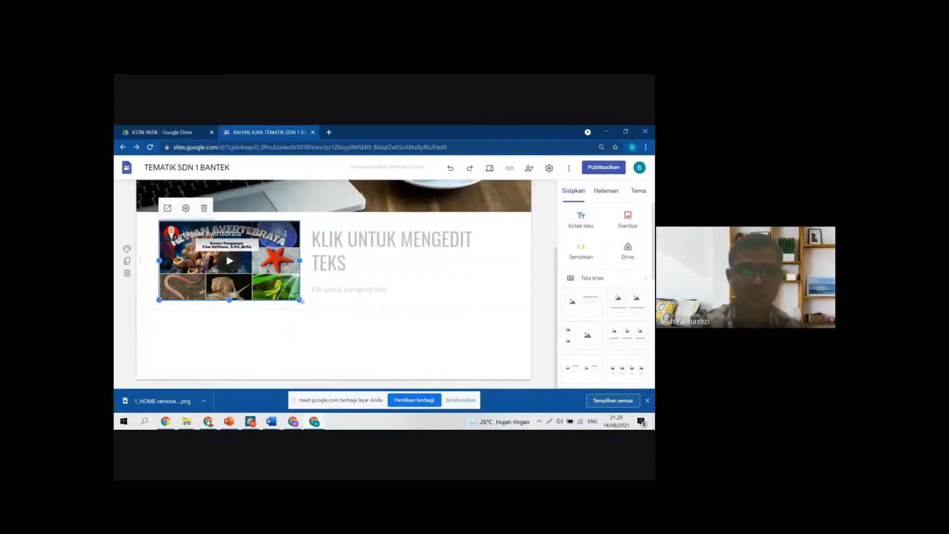
{"action": "left_click_drag", "start_coordinate": [299, 300], "coordinate": [300, 331]}
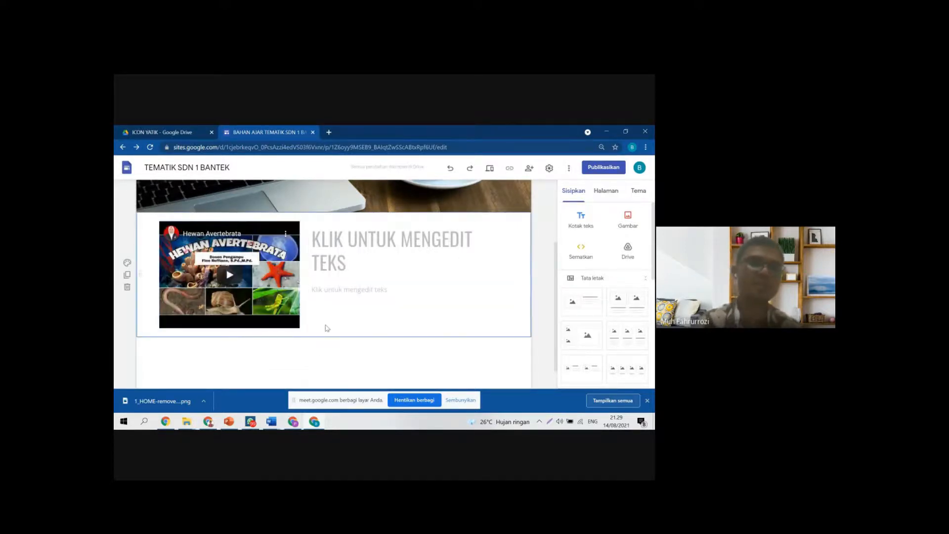
Step: Enter the heading "VIDEO HEWAN AVERTEBRATA" beside the embedded video
{"action": "left_click", "coordinate": [346, 239]}
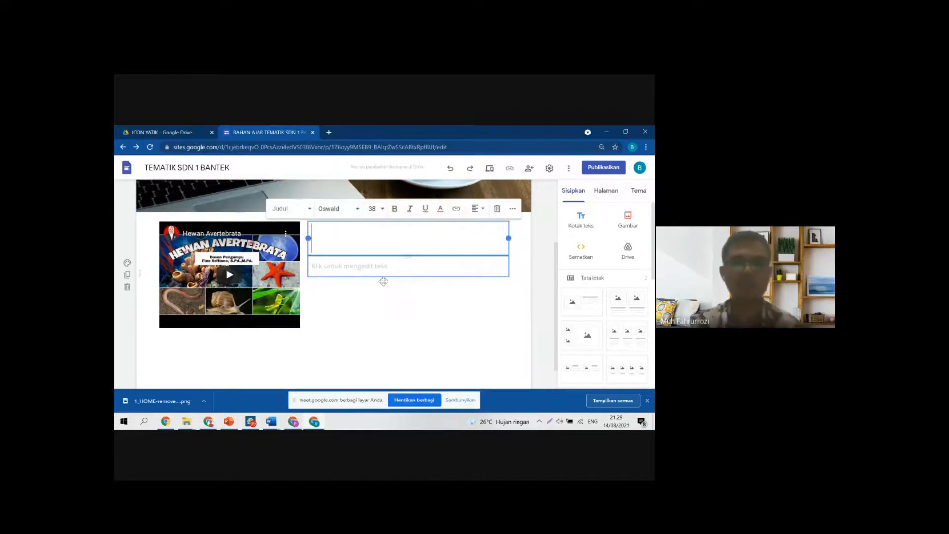
{"action": "type", "text": "V"}
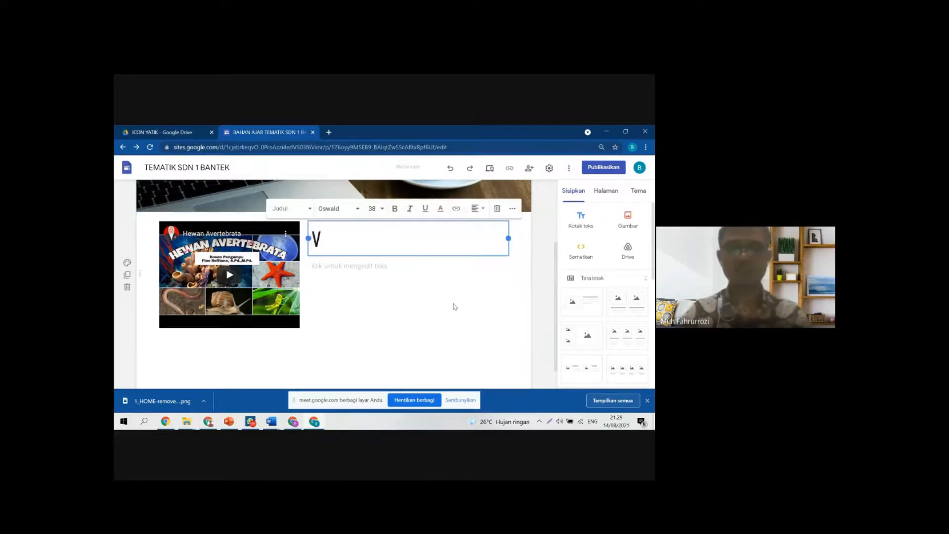
{"action": "type", "text": "IDEO H"}
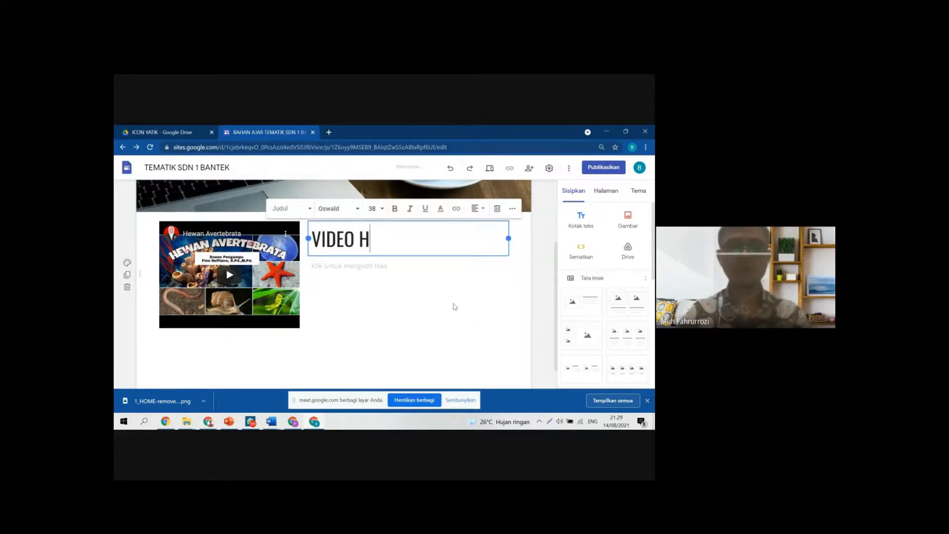
{"action": "type", "text": "EWAN "}
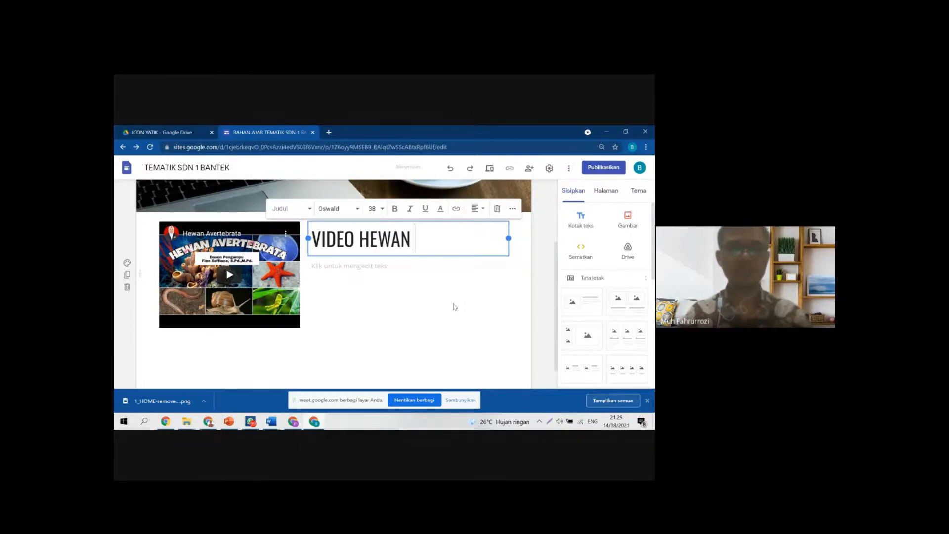
{"action": "type", "text": "AVERTEBRATA"}
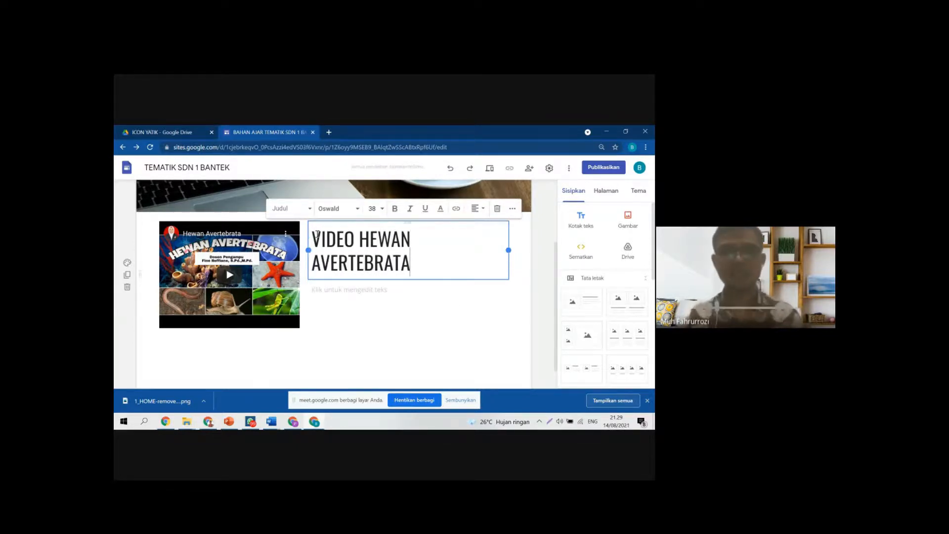
Step: Set the font size of the "VIDEO HEWAN AVERTEBRATA" heading to 24
{"action": "left_click_drag", "start_coordinate": [317, 233], "coordinate": [415, 271]}
{"action": "left_click", "coordinate": [381, 209]}
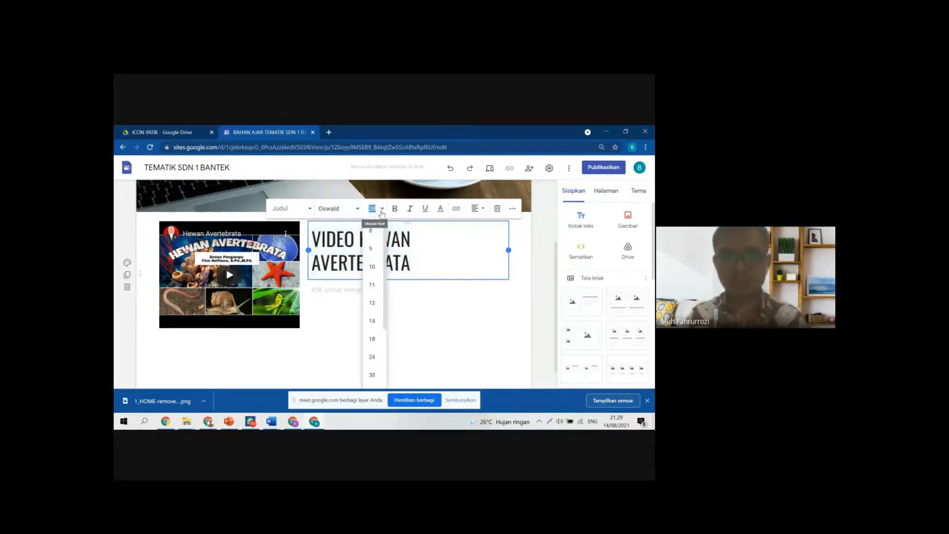
{"action": "left_click", "coordinate": [373, 356]}
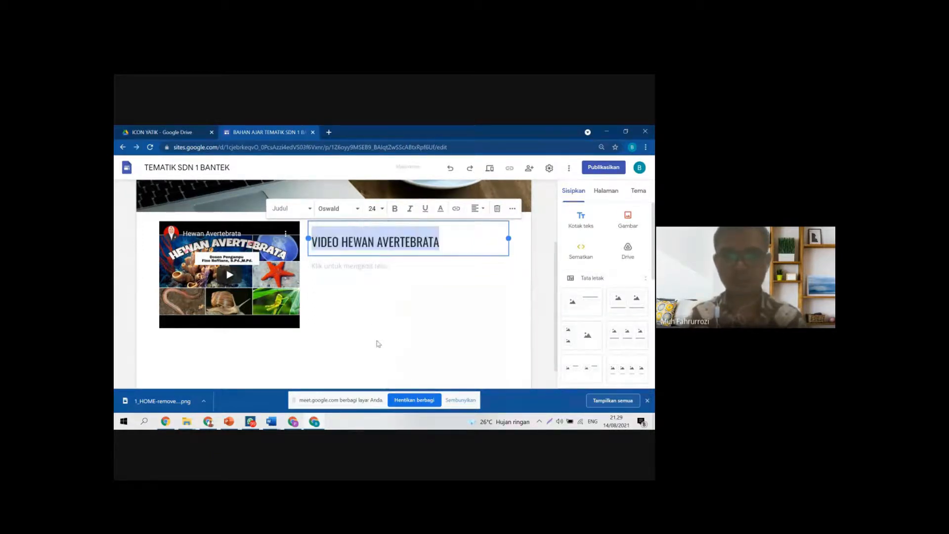
{"action": "left_click", "coordinate": [378, 309]}
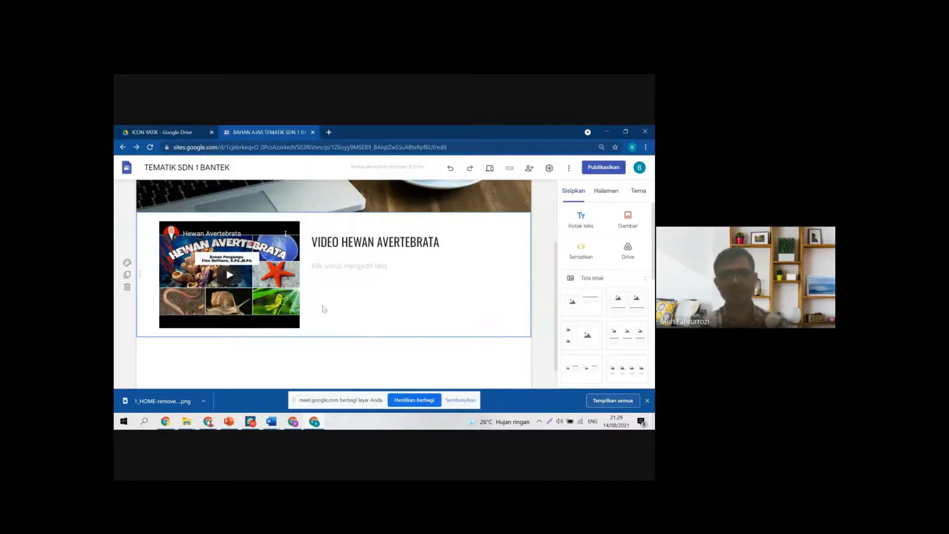
{"action": "left_click", "coordinate": [351, 267]}
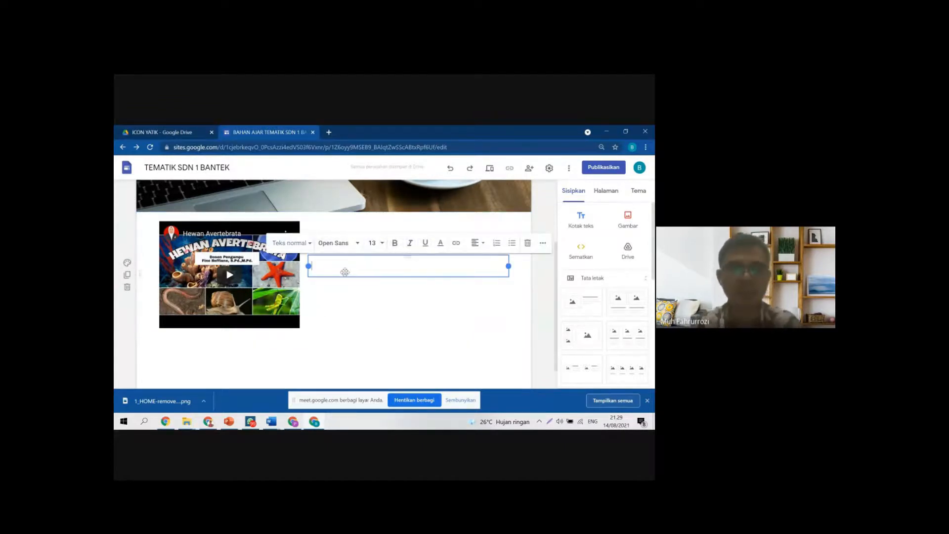
{"action": "left_click", "coordinate": [360, 324]}
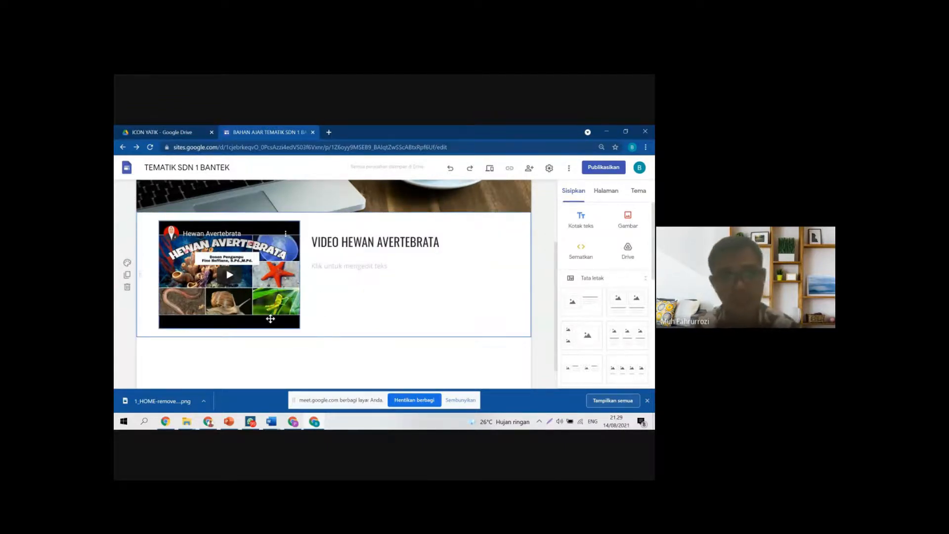
Step: Add another layout section with one media placeholder beside a heading and text below the invertebrate video, and open the placeholder's insert options
{"action": "scroll", "coordinate": [270, 319], "scroll_direction": "down", "scroll_amount": 1}
{"action": "scroll", "coordinate": [318, 310], "scroll_direction": "up", "scroll_amount": 3}
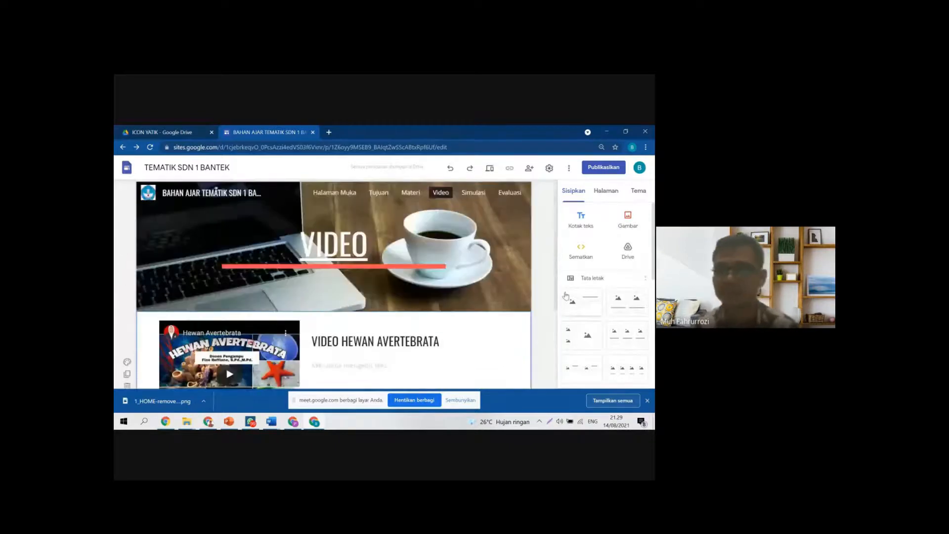
{"action": "scroll", "coordinate": [521, 305], "scroll_direction": "down", "scroll_amount": 3}
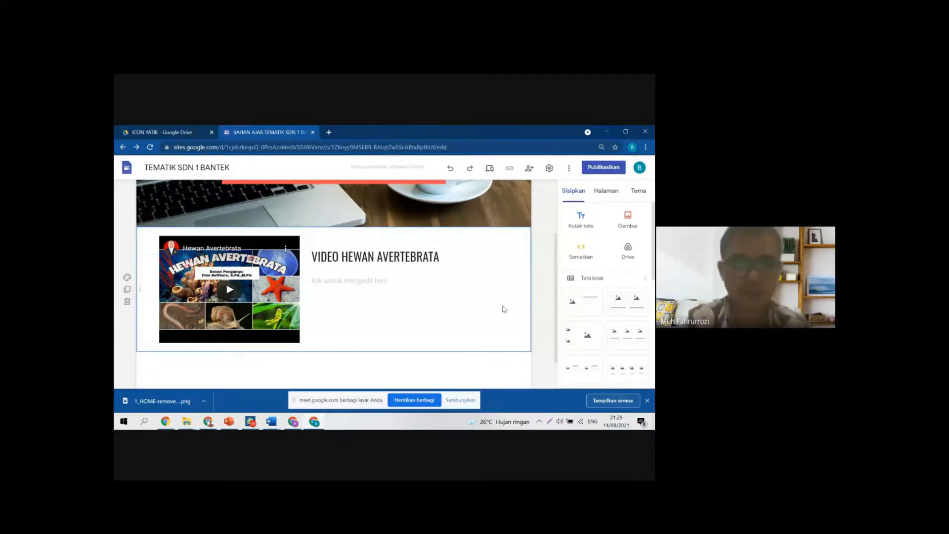
{"action": "mouse_move", "coordinate": [331, 196]}
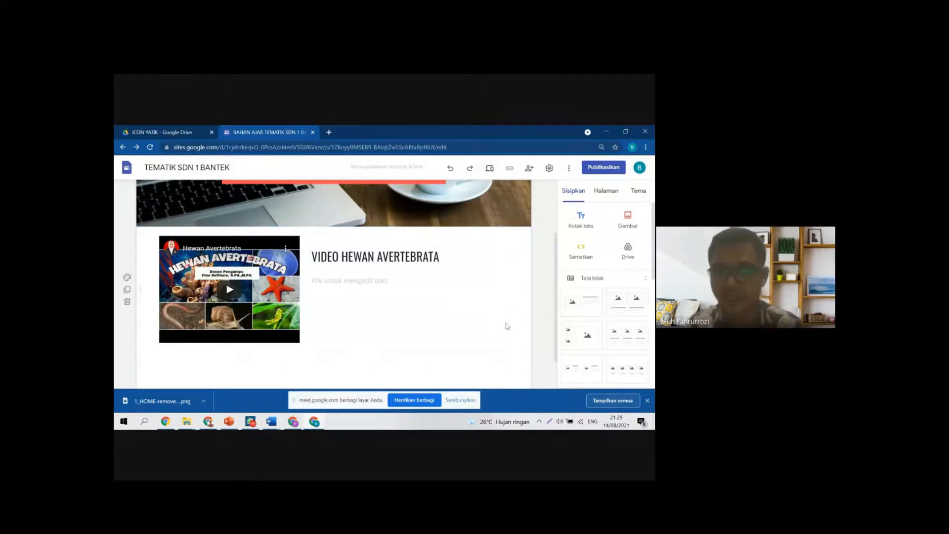
{"action": "left_click", "coordinate": [579, 304]}
{"action": "left_click", "coordinate": [229, 261]}
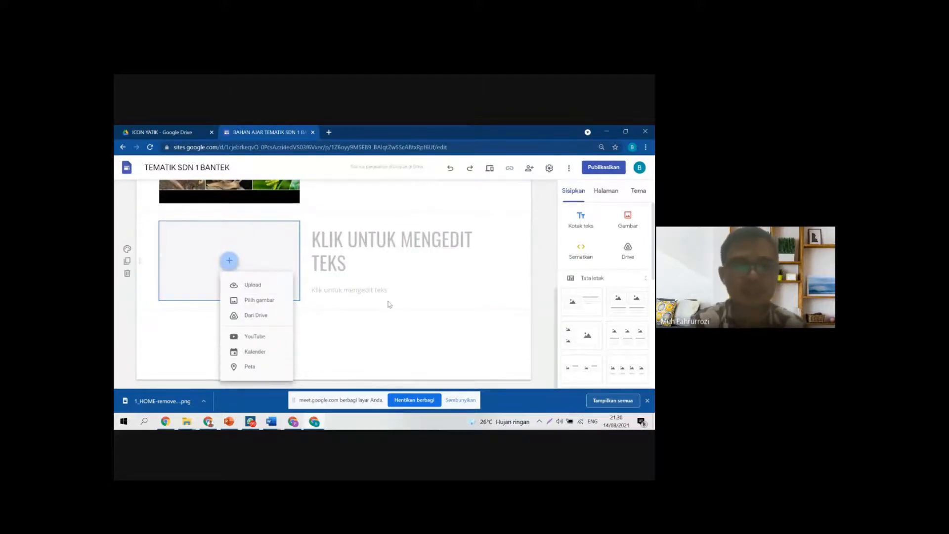
{"action": "scroll", "coordinate": [388, 304], "scroll_direction": "up", "scroll_amount": 3}
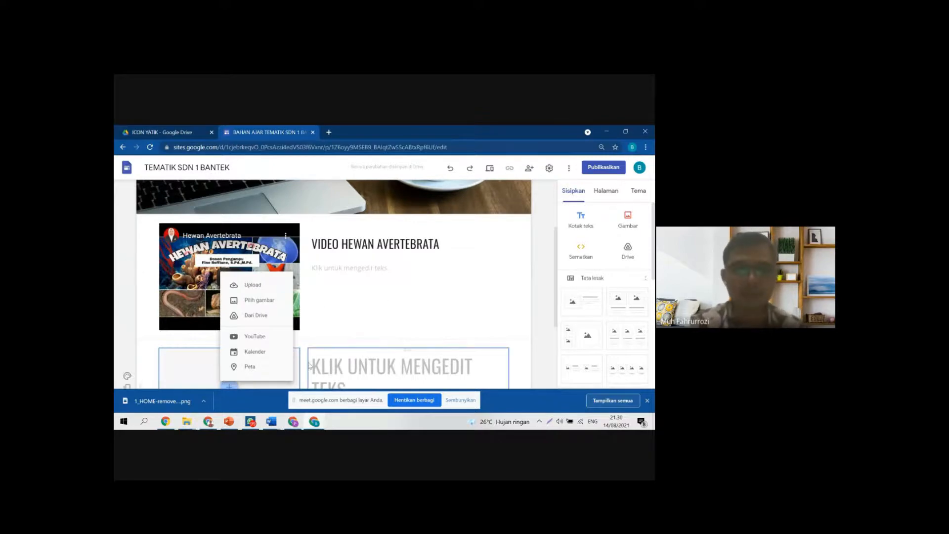
Step: Copy "Hewan Vertebrata" from the title of the Word document and return to the site editor in Chrome
{"action": "mouse_move", "coordinate": [271, 421]}
{"action": "left_click", "coordinate": [305, 406]}
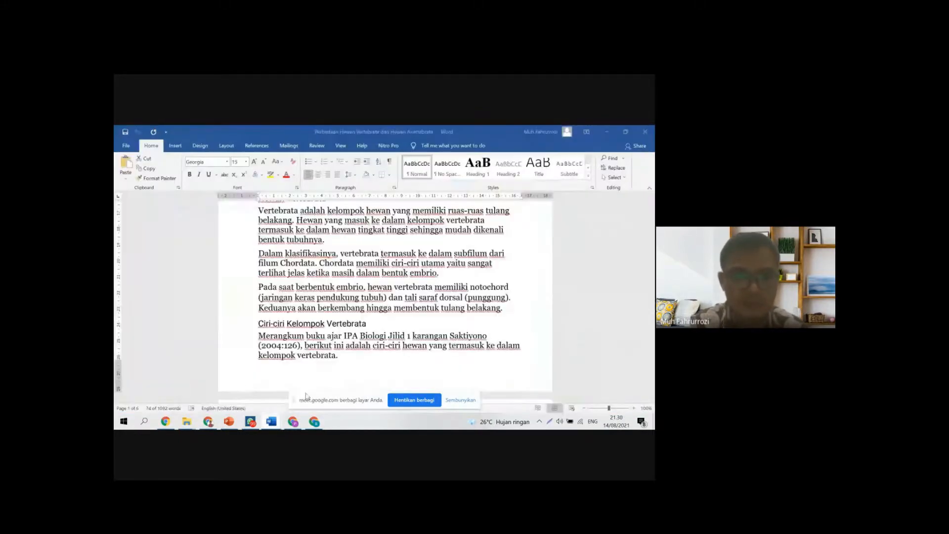
{"action": "scroll", "coordinate": [374, 330], "scroll_direction": "up", "scroll_amount": 10}
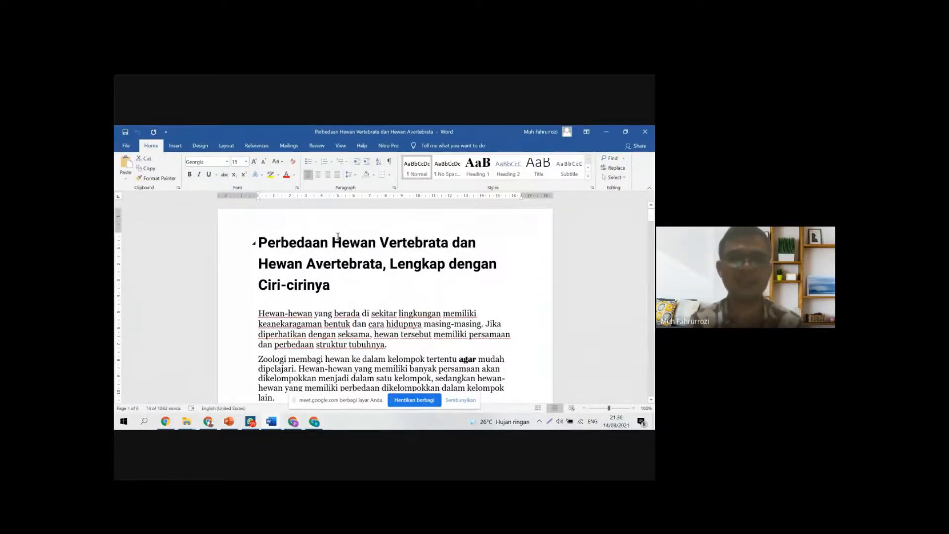
{"action": "left_click_drag", "start_coordinate": [332, 242], "coordinate": [435, 247]}
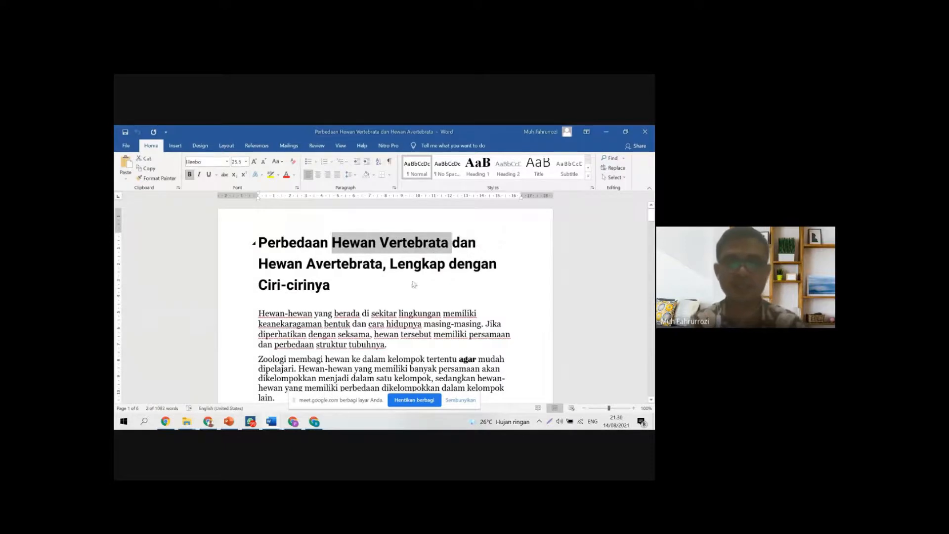
{"action": "left_click", "coordinate": [251, 421]}
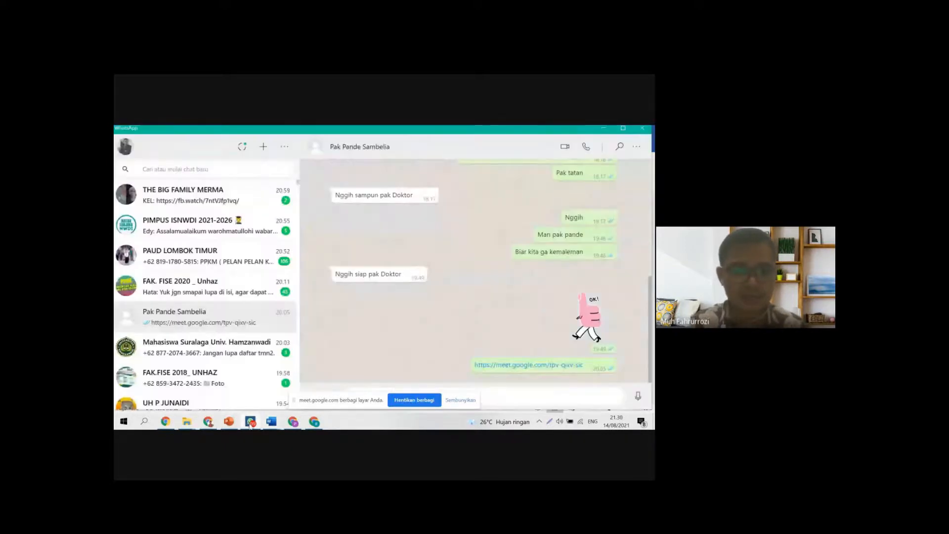
{"action": "left_click", "coordinate": [295, 423]}
{"action": "left_click", "coordinate": [315, 424]}
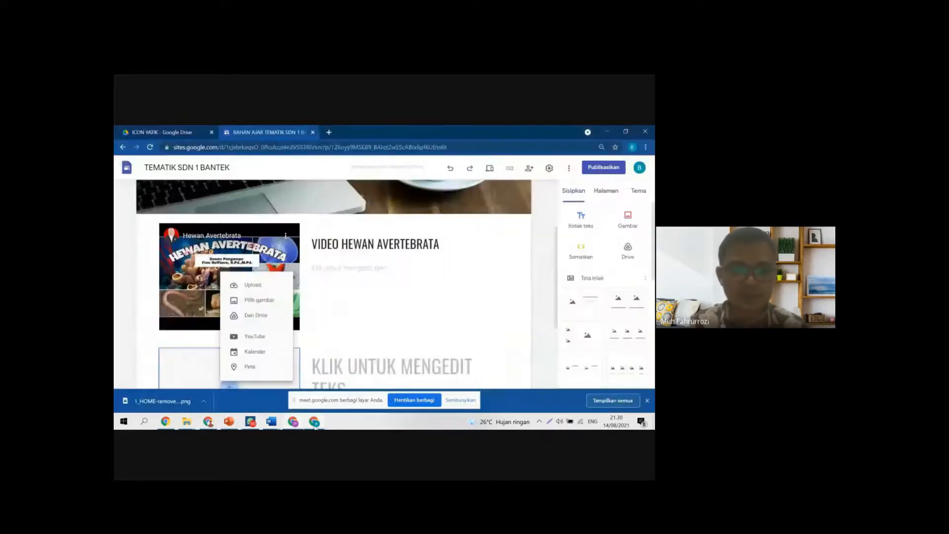
Step: Search YouTube for "Hewan Vertebrata" and place the 7-minute "Jenis dan Ciri-ciri Hewan Vertebrata" video in the empty placeholder
{"action": "left_click", "coordinate": [254, 336]}
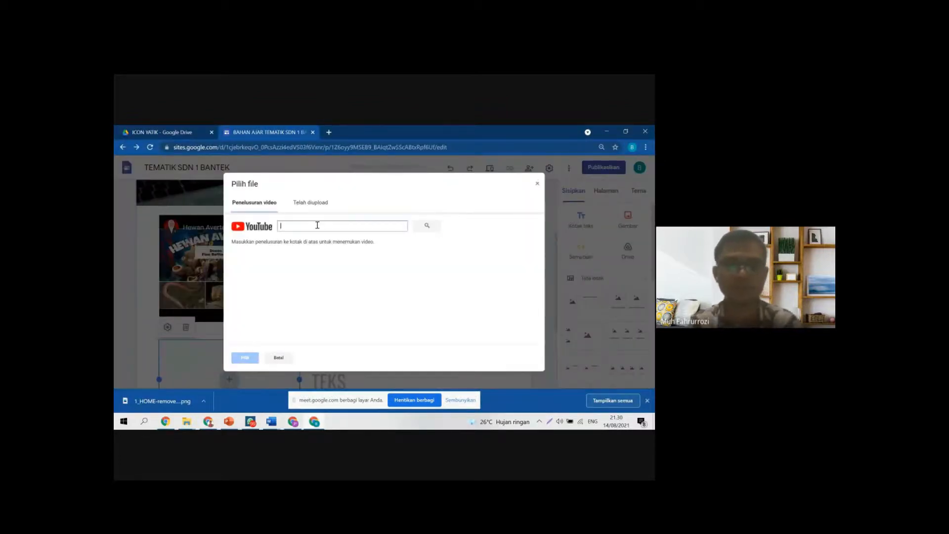
{"action": "type", "text": "Hewan Vertebrata"}
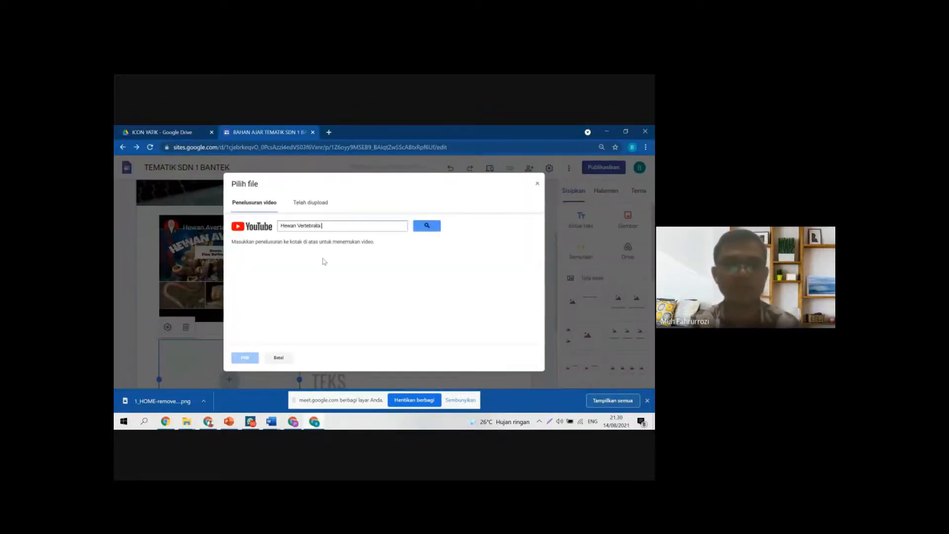
{"action": "left_click", "coordinate": [426, 225]}
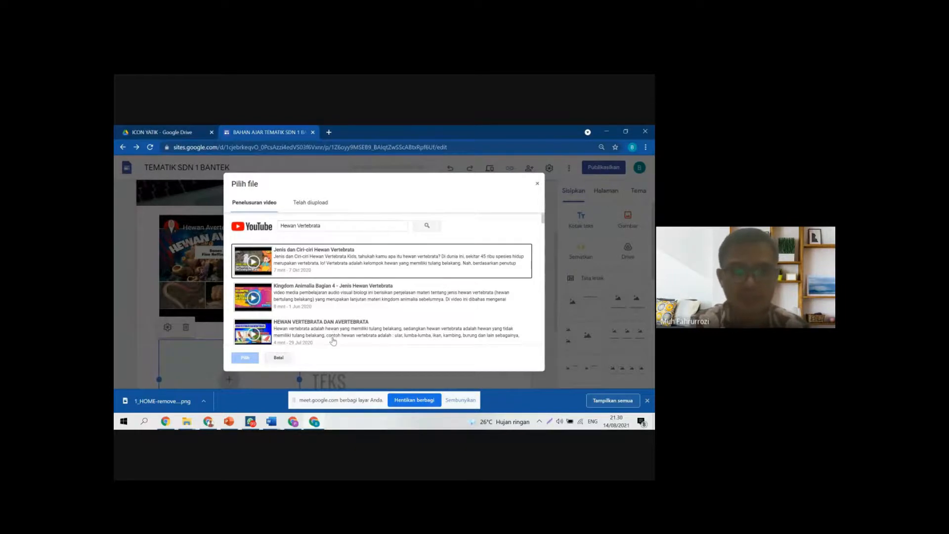
{"action": "double_click", "coordinate": [317, 255]}
{"action": "scroll", "coordinate": [353, 306], "scroll_direction": "down", "scroll_amount": 1}
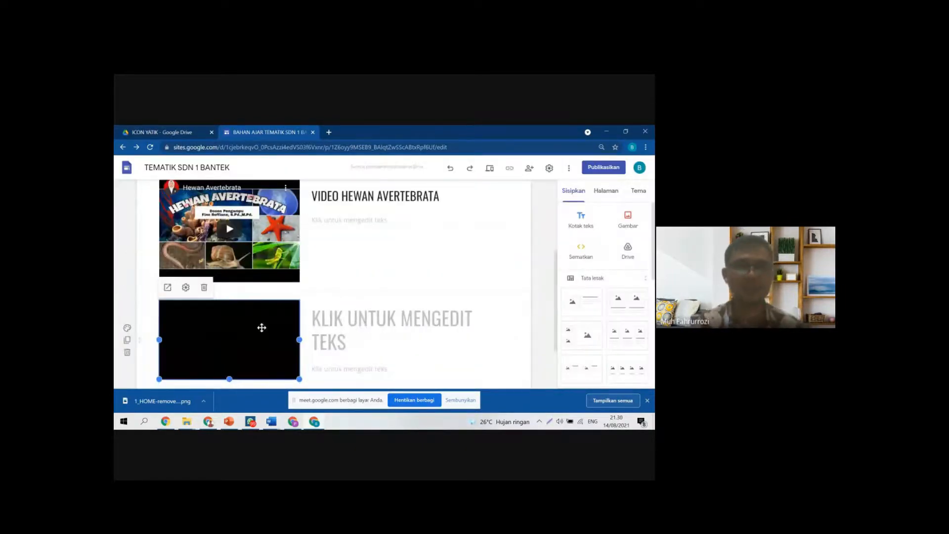
{"action": "scroll", "coordinate": [261, 327], "scroll_direction": "down", "scroll_amount": 2}
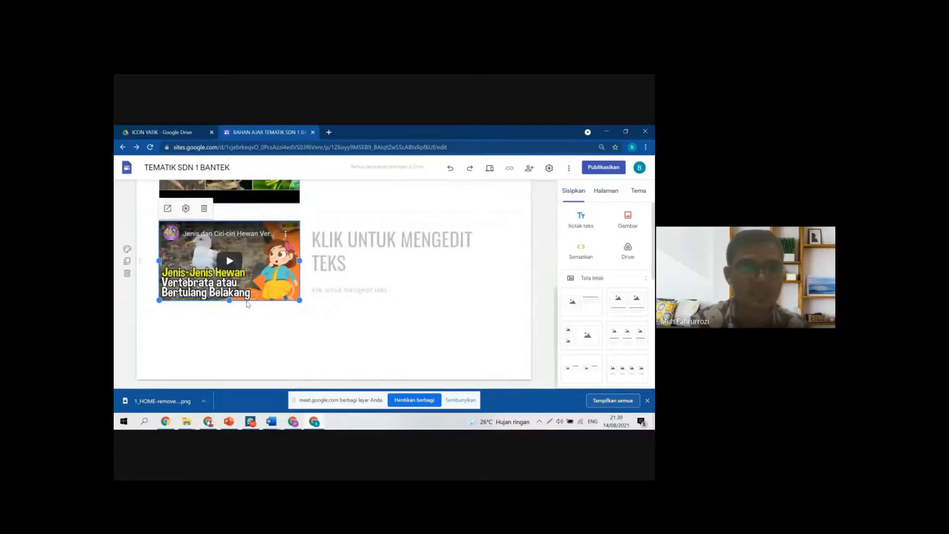
Step: Enter the heading "JENIS JENIS HEWAN VERTEBRATA" beside the vertebrate video
{"action": "left_click", "coordinate": [349, 241]}
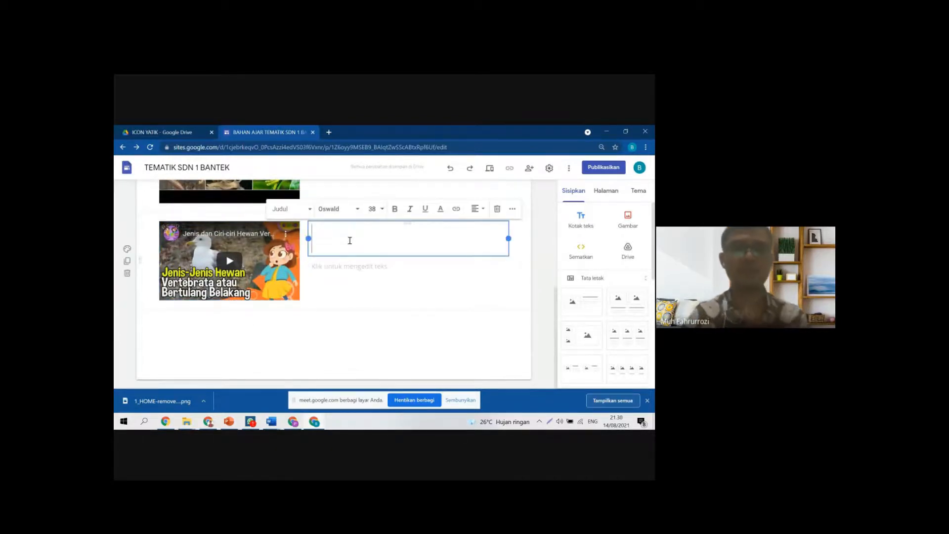
{"action": "type", "text": "JENIS"}
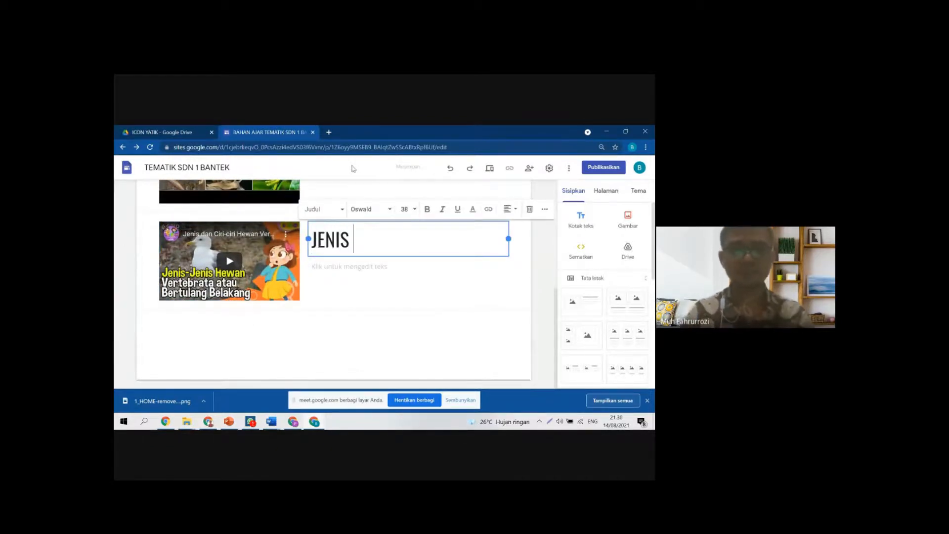
{"action": "type", "text": " JENIS HE"}
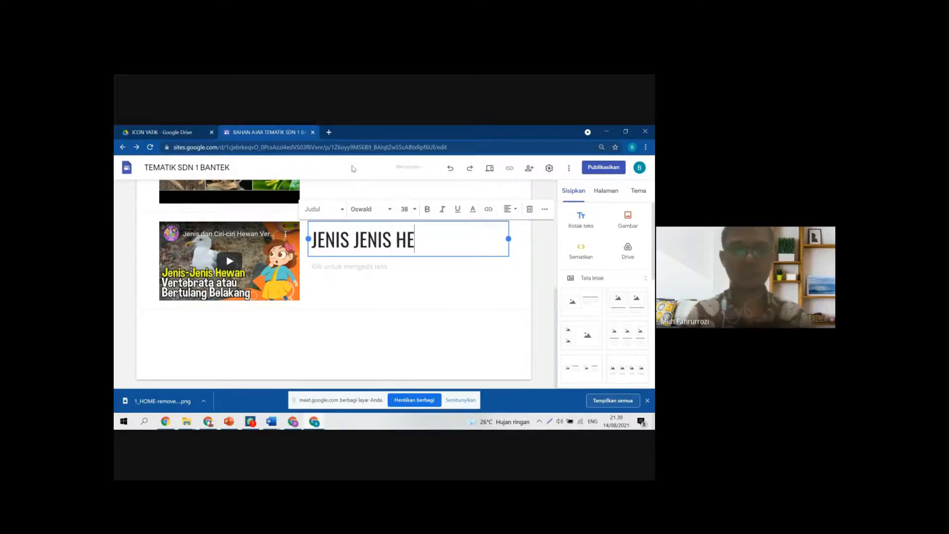
{"action": "type", "text": "WAN"}
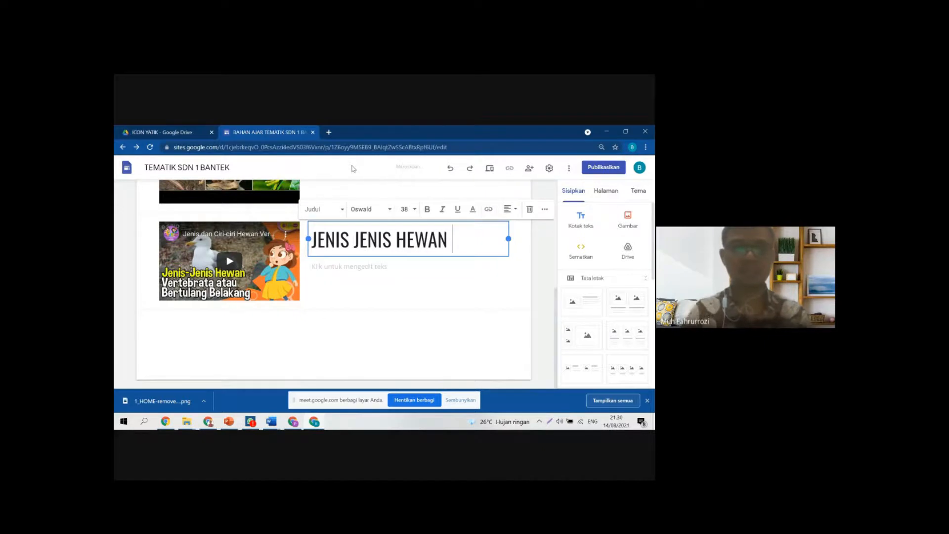
{"action": "type", "text": " VERTEBRATA"}
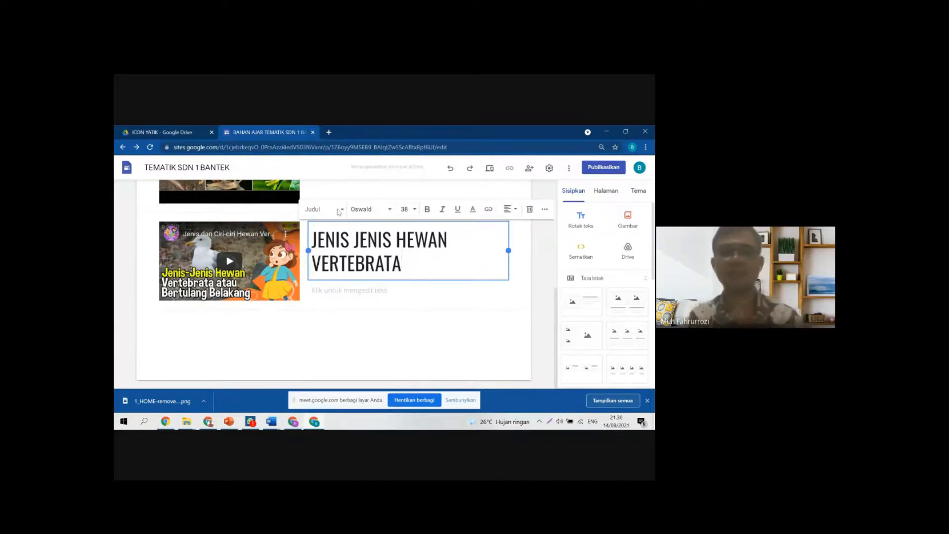
{"action": "scroll", "coordinate": [341, 213], "scroll_direction": "up", "scroll_amount": 2}
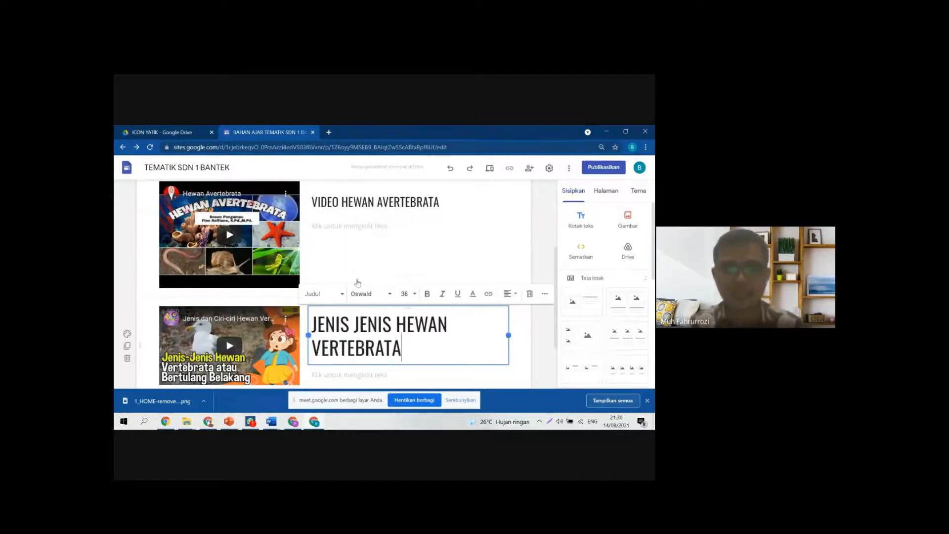
{"action": "left_click", "coordinate": [351, 218]}
{"action": "scroll", "coordinate": [360, 227], "scroll_direction": "up", "scroll_amount": 2}
{"action": "scroll", "coordinate": [356, 277], "scroll_direction": "down", "scroll_amount": 4}
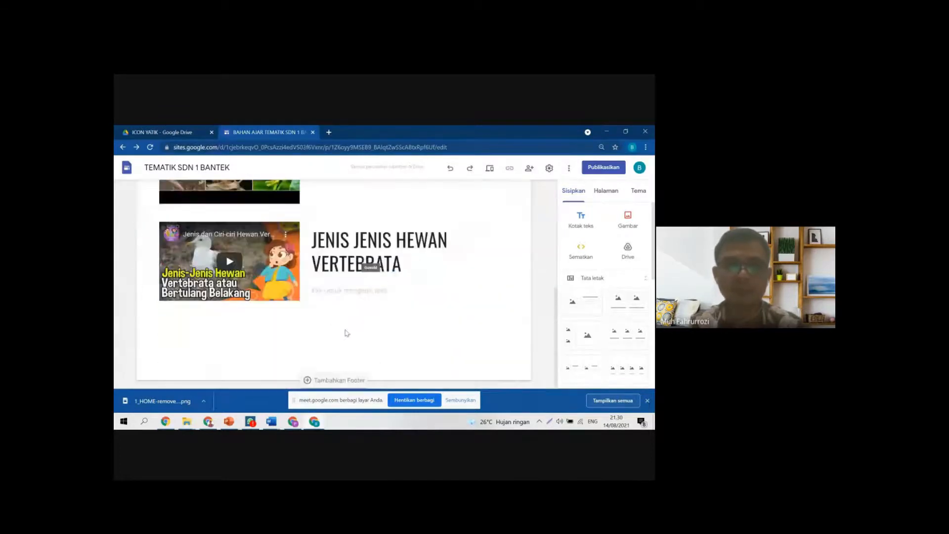
Step: Set the font size of the "JENIS JENIS HEWAN VERTEBRATA" heading to 24
{"action": "left_click", "coordinate": [319, 238]}
{"action": "triple_click", "coordinate": [315, 237]}
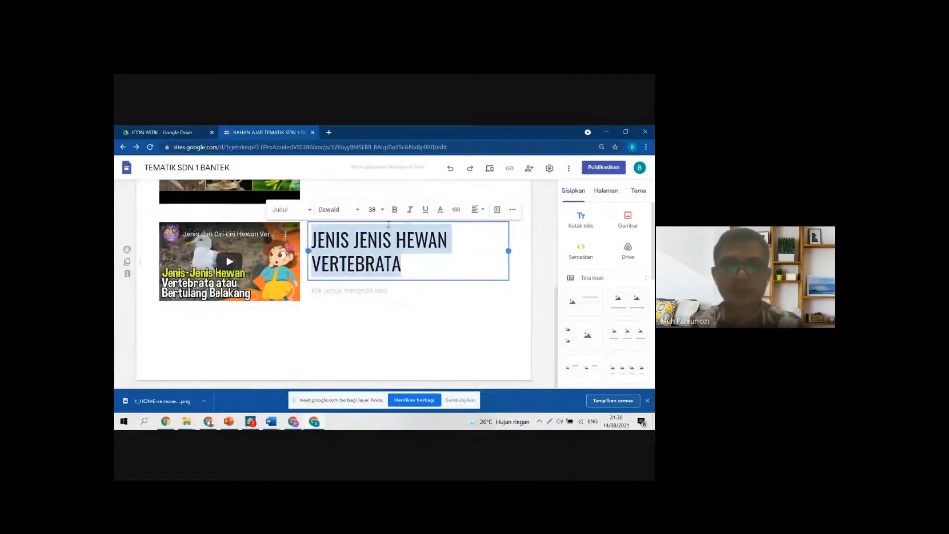
{"action": "left_click", "coordinate": [371, 209]}
{"action": "left_click", "coordinate": [381, 358]}
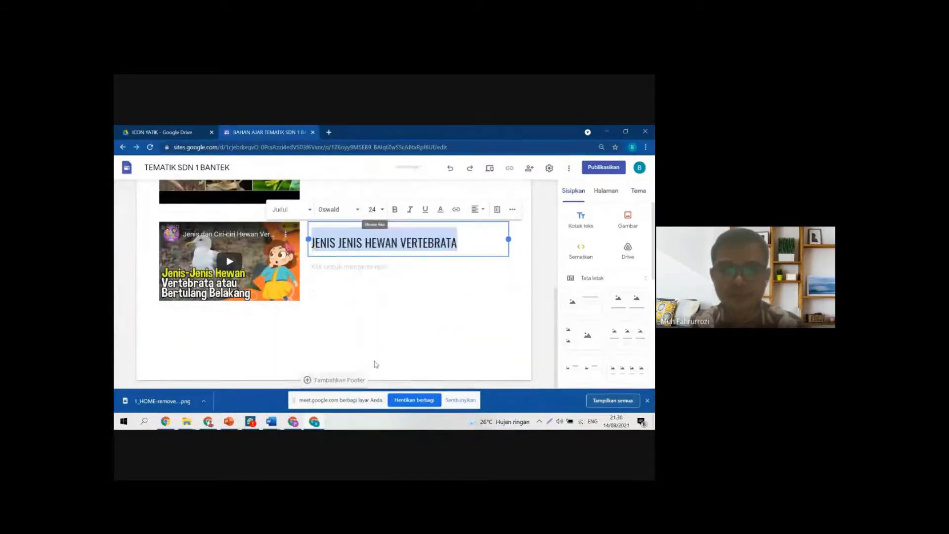
{"action": "left_click", "coordinate": [375, 347]}
{"action": "scroll", "coordinate": [381, 342], "scroll_direction": "up", "scroll_amount": 5}
{"action": "scroll", "coordinate": [381, 343], "scroll_direction": "down", "scroll_amount": 2}
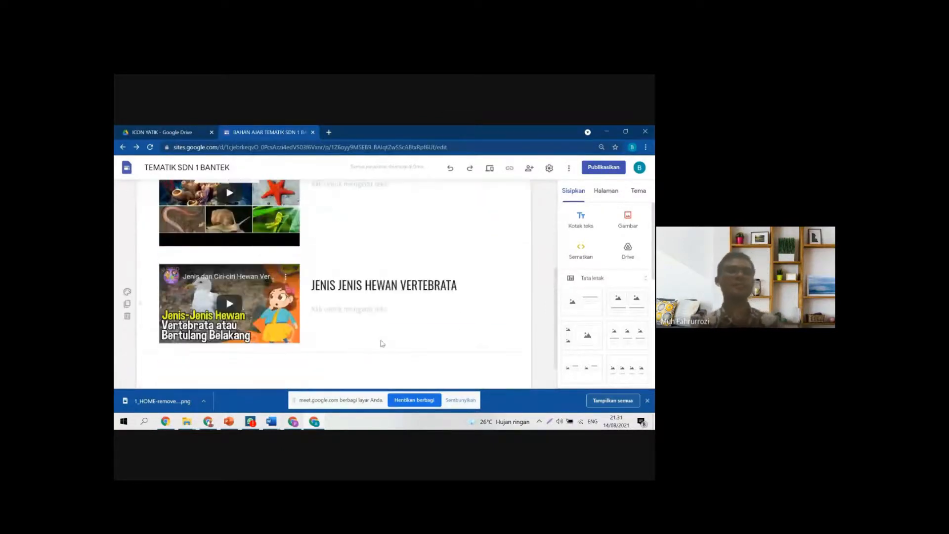
Step: Review the header and both video sections of the Video page
{"action": "scroll", "coordinate": [343, 302], "scroll_direction": "up", "scroll_amount": 2}
{"action": "left_click", "coordinate": [343, 273]}
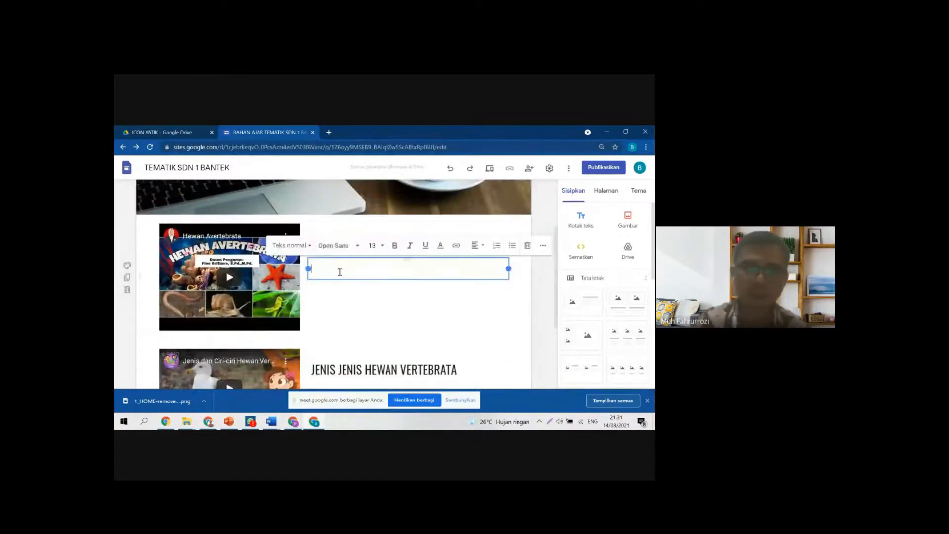
{"action": "scroll", "coordinate": [354, 312], "scroll_direction": "up", "scroll_amount": 1}
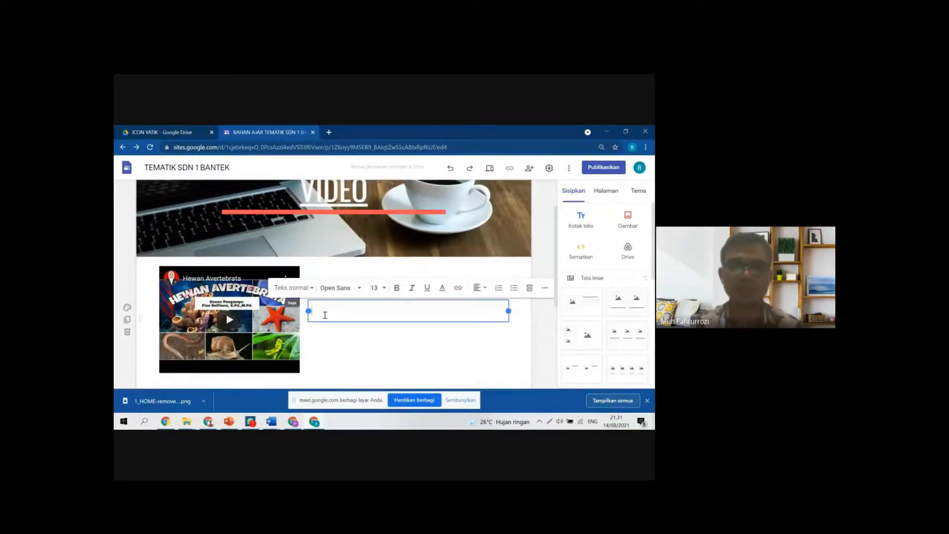
{"action": "left_click", "coordinate": [269, 364]}
{"action": "scroll", "coordinate": [288, 357], "scroll_direction": "down", "scroll_amount": 4}
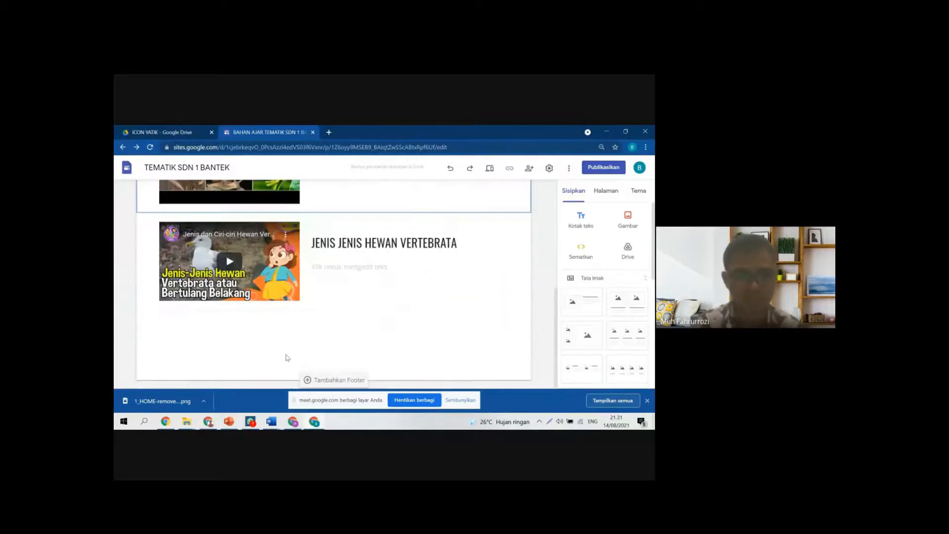
{"action": "scroll", "coordinate": [430, 282], "scroll_direction": "up", "scroll_amount": 3}
{"action": "scroll", "coordinate": [316, 321], "scroll_direction": "up", "scroll_amount": 2}
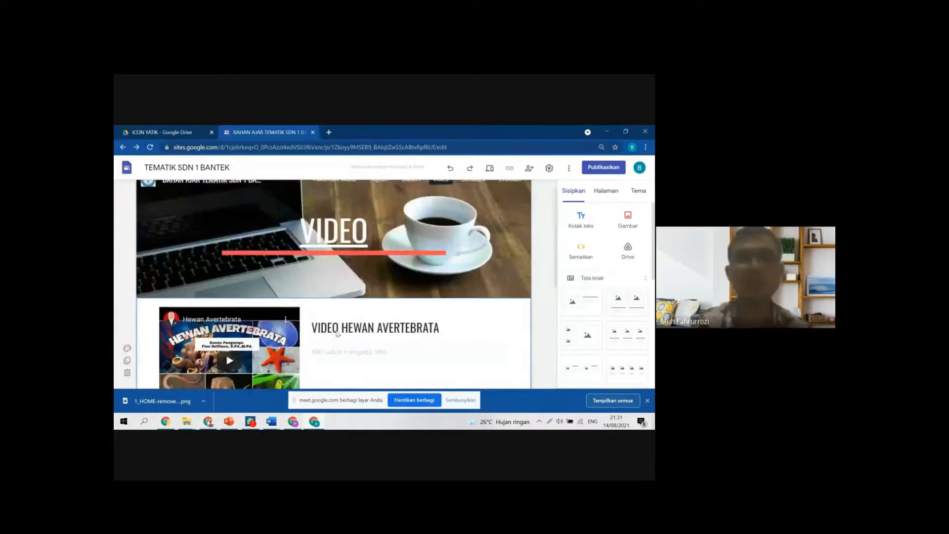
{"action": "scroll", "coordinate": [339, 332], "scroll_direction": "down", "scroll_amount": 2}
{"action": "scroll", "coordinate": [356, 341], "scroll_direction": "up", "scroll_amount": 1}
{"action": "scroll", "coordinate": [357, 343], "scroll_direction": "up", "scroll_amount": 2}
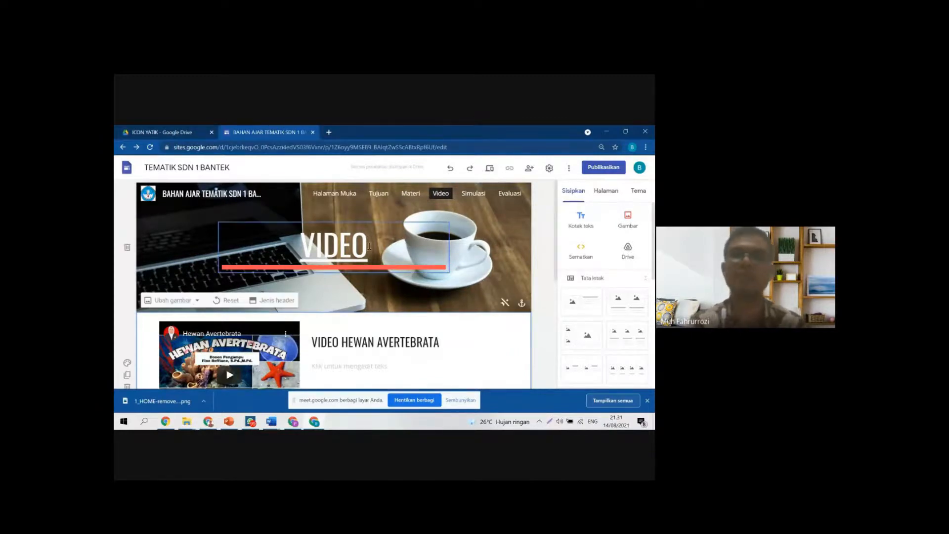
Step: Preview the site and examine the home page's banner, icon menu and embedded map
{"action": "left_click", "coordinate": [489, 167]}
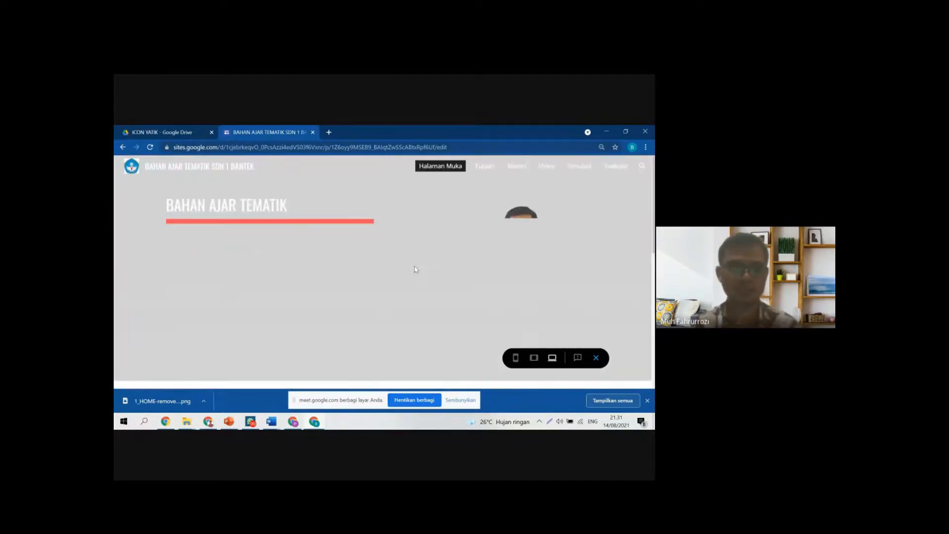
{"action": "scroll", "coordinate": [400, 280], "scroll_direction": "down", "scroll_amount": 5}
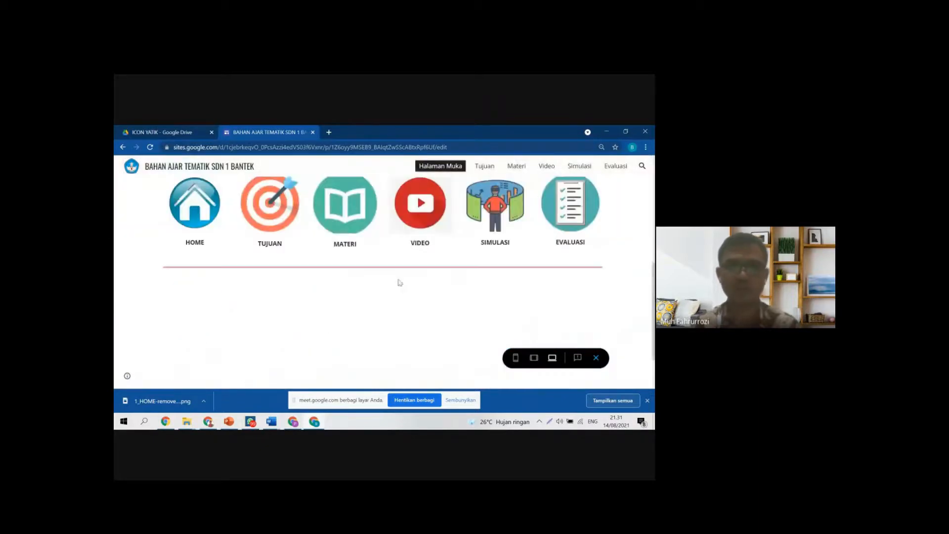
{"action": "scroll", "coordinate": [416, 310], "scroll_direction": "down", "scroll_amount": 1}
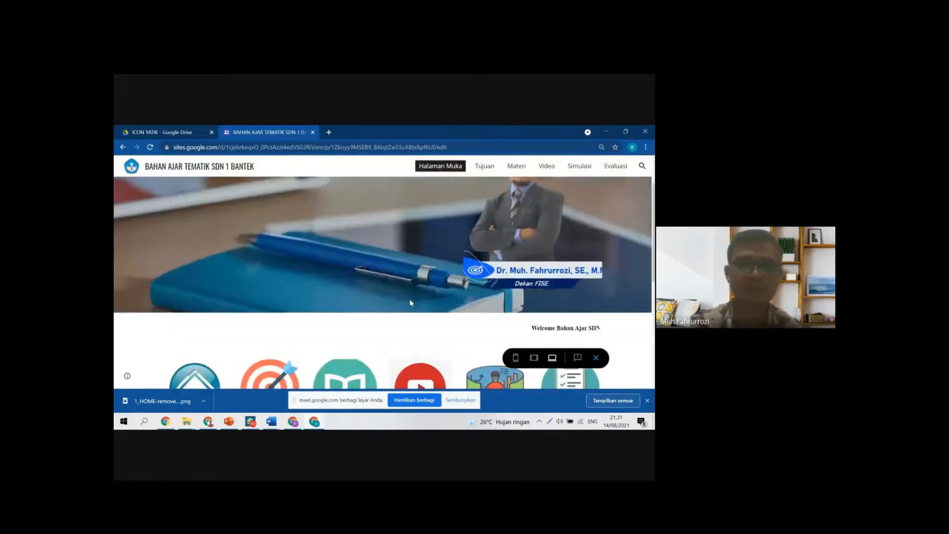
{"action": "scroll", "coordinate": [408, 311], "scroll_direction": "up", "scroll_amount": 1}
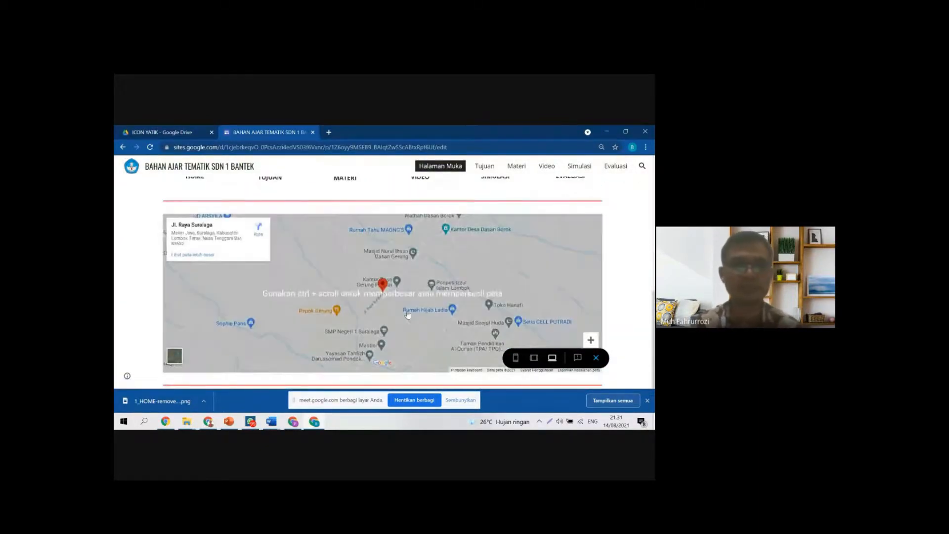
{"action": "scroll", "coordinate": [408, 311], "scroll_direction": "up", "scroll_amount": 2}
{"action": "scroll", "coordinate": [346, 321], "scroll_direction": "down", "scroll_amount": 1}
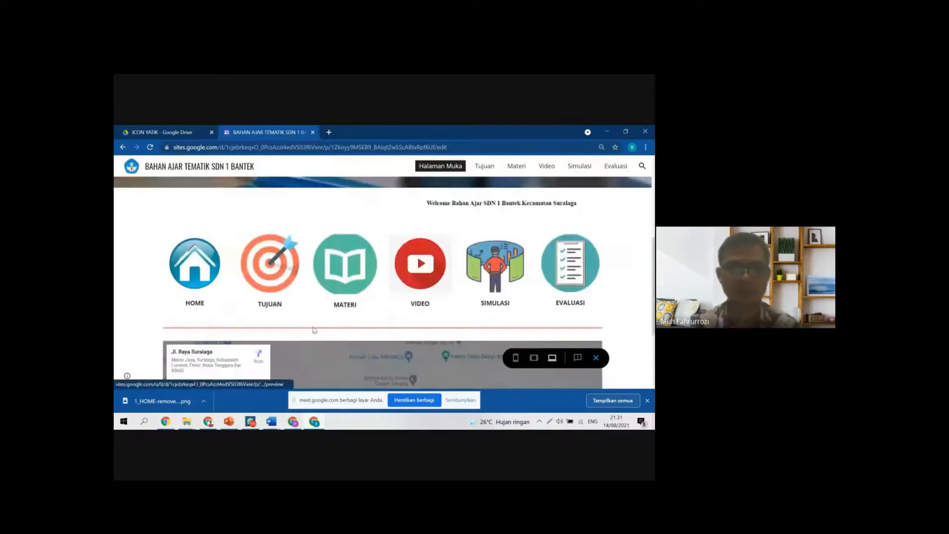
Step: Test the TUJUAN icon on the previewed home page, examine the lesson plan, and return to the home page
{"action": "scroll", "coordinate": [317, 329], "scroll_direction": "up", "scroll_amount": 1}
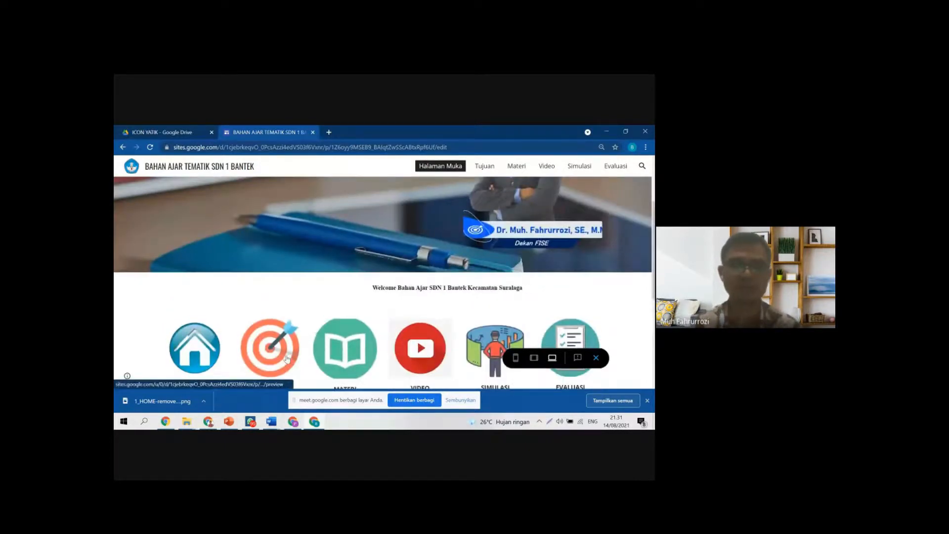
{"action": "scroll", "coordinate": [280, 319], "scroll_direction": "down", "scroll_amount": 1}
{"action": "left_click", "coordinate": [280, 319]}
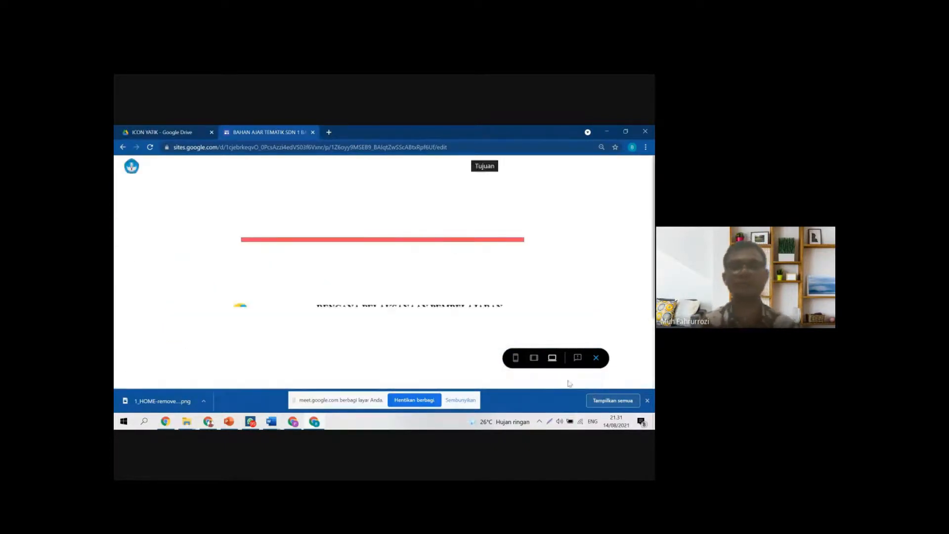
{"action": "scroll", "coordinate": [512, 336], "scroll_direction": "down", "scroll_amount": 2}
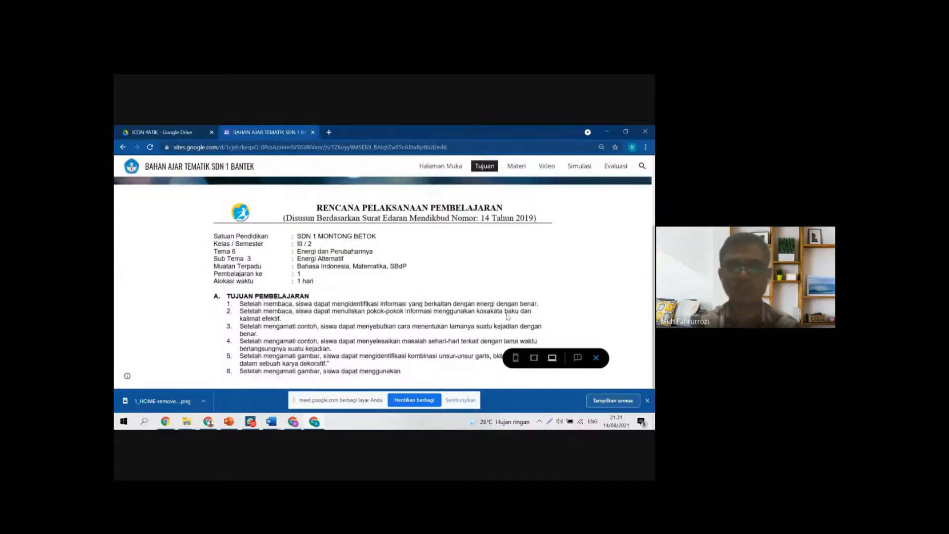
{"action": "scroll", "coordinate": [465, 304], "scroll_direction": "up", "scroll_amount": 2}
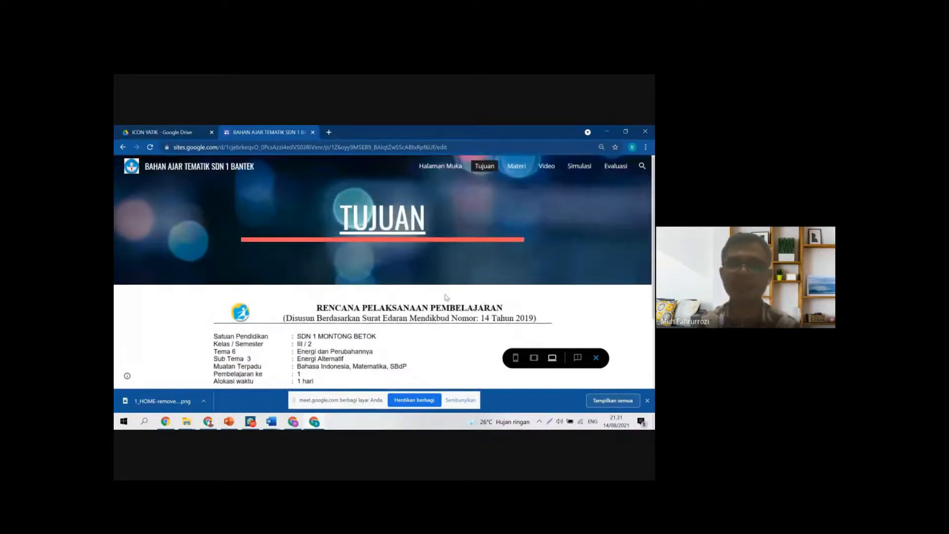
{"action": "key", "text": "alt+Left"}
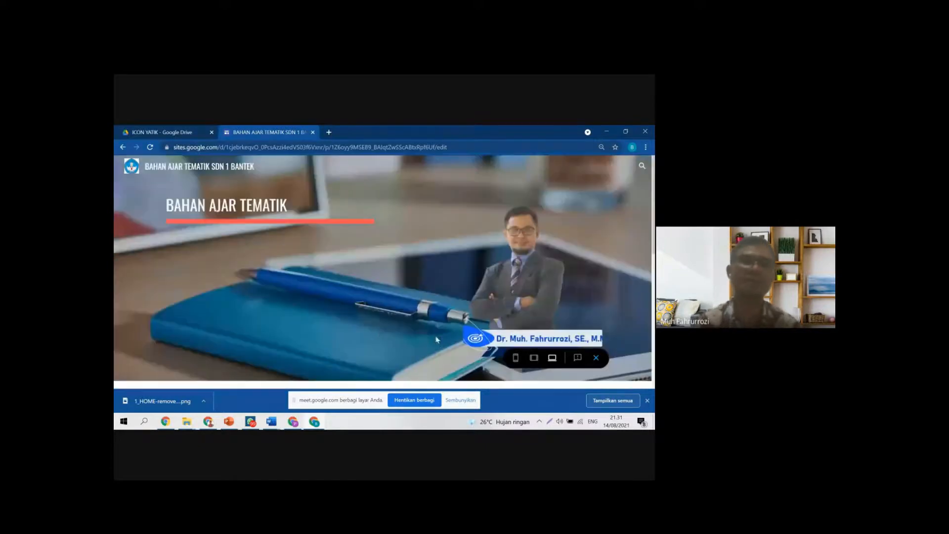
Step: Test the MATERI icon, examine the vertebrate and invertebrate reading text, and return home through the page title
{"action": "scroll", "coordinate": [362, 317], "scroll_direction": "down", "scroll_amount": 5}
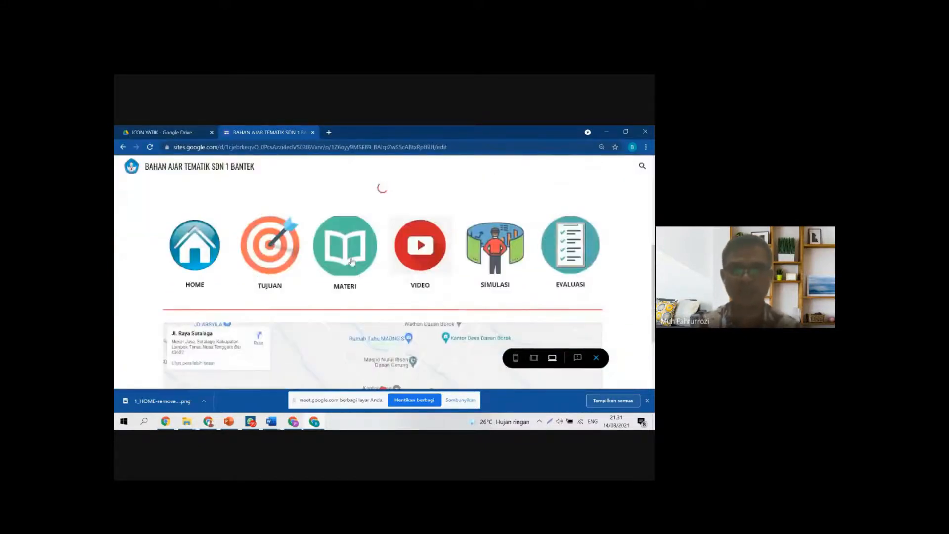
{"action": "left_click", "coordinate": [351, 260]}
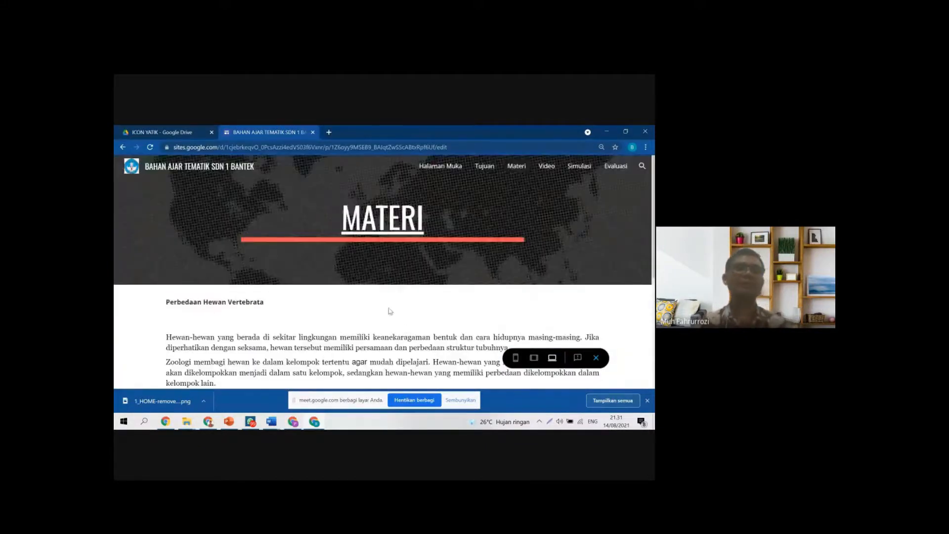
{"action": "scroll", "coordinate": [393, 320], "scroll_direction": "down", "scroll_amount": 5}
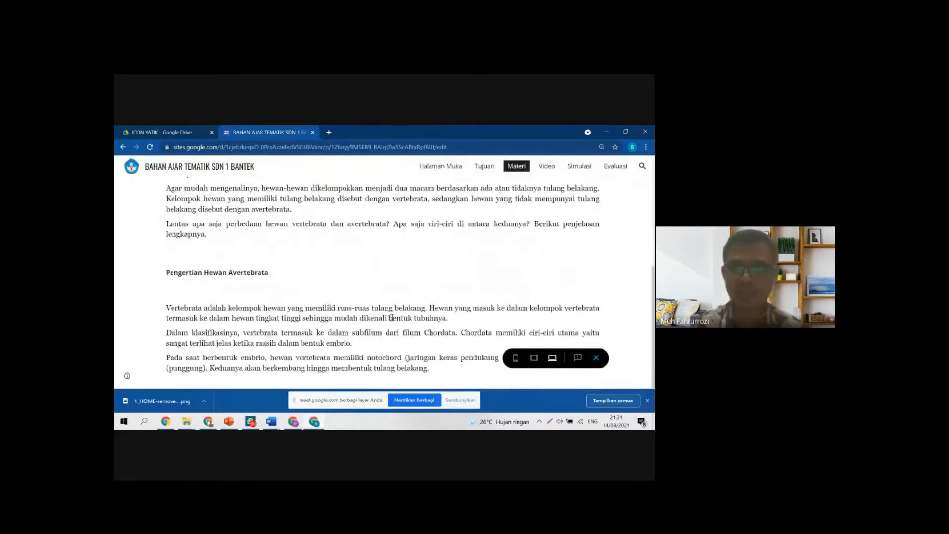
{"action": "scroll", "coordinate": [392, 319], "scroll_direction": "up", "scroll_amount": 5}
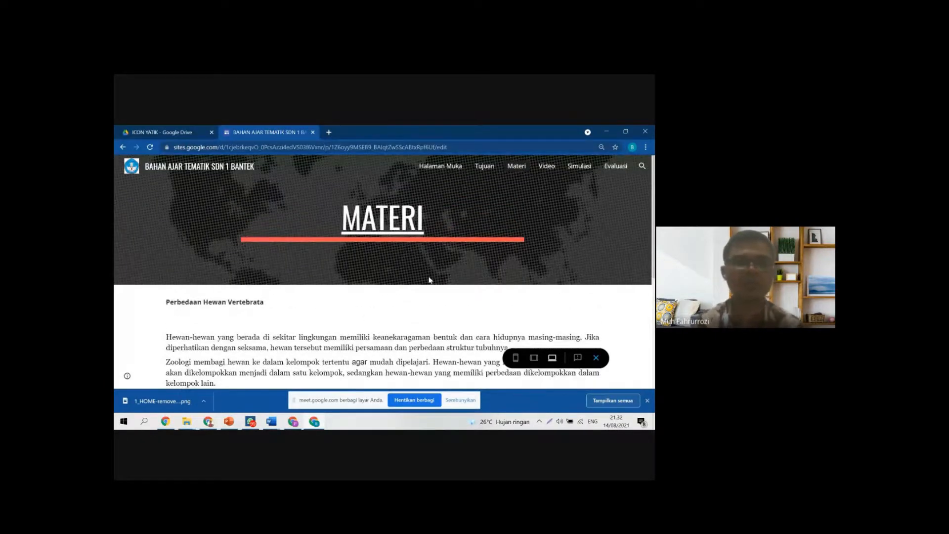
{"action": "left_click", "coordinate": [388, 227]}
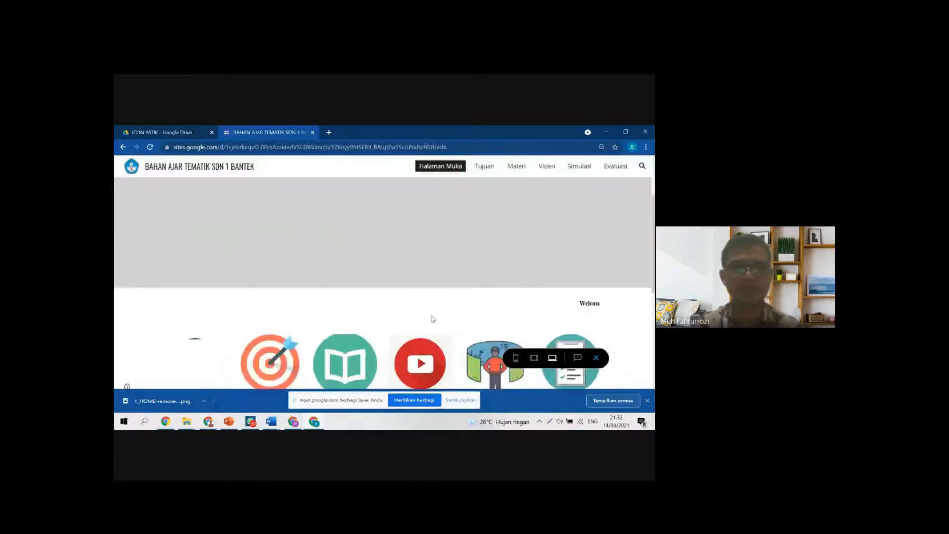
Step: Test the VIDEO icon, play and pause the "Hewan Avertebrata" video, and return home through the page title
{"action": "scroll", "coordinate": [425, 314], "scroll_direction": "down", "scroll_amount": 2}
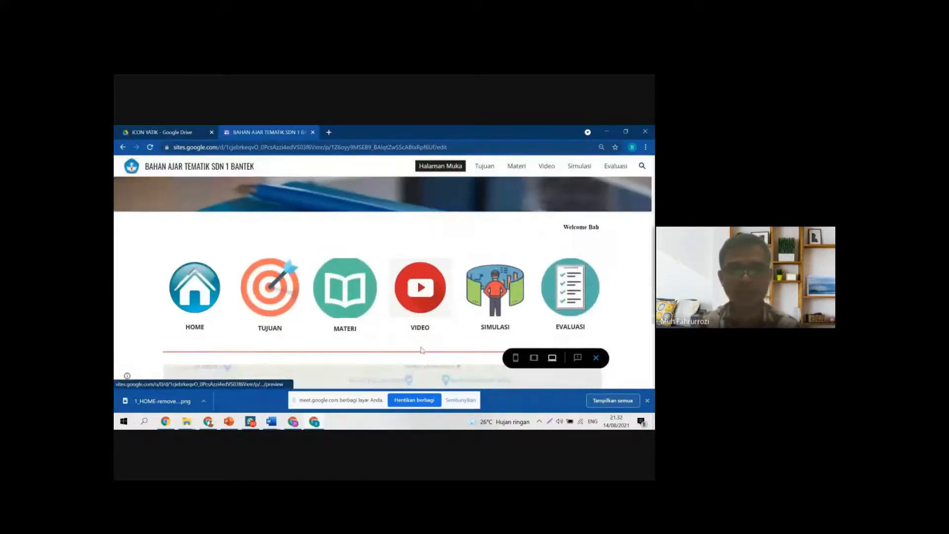
{"action": "left_click", "coordinate": [422, 307]}
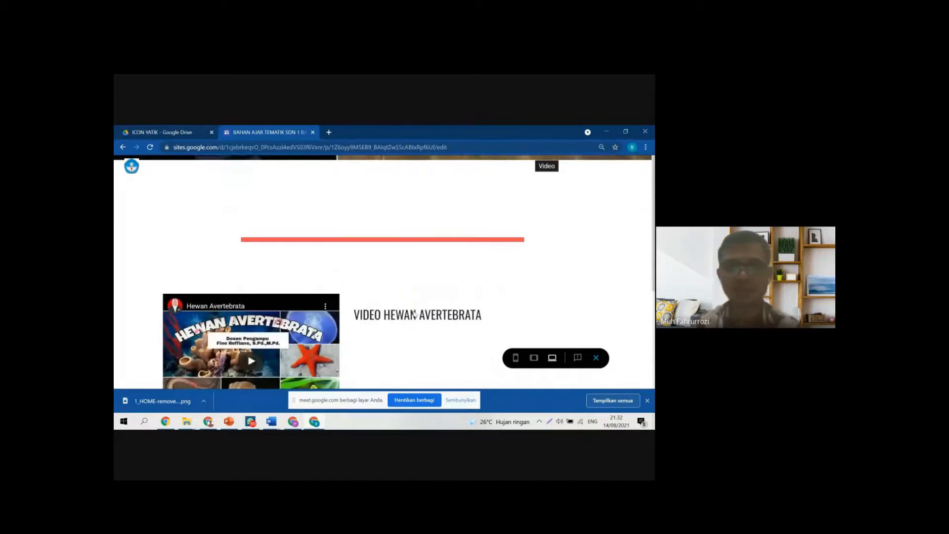
{"action": "scroll", "coordinate": [445, 326], "scroll_direction": "down", "scroll_amount": 2}
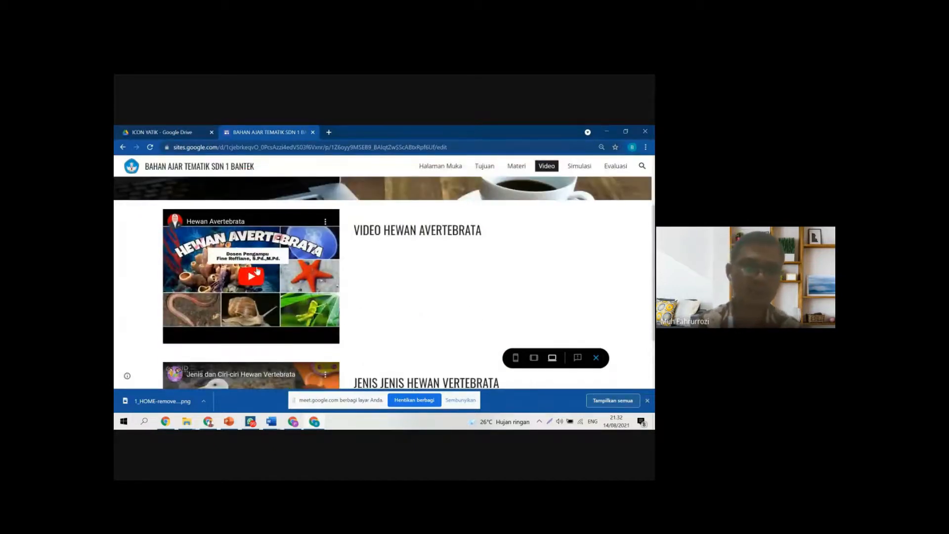
{"action": "scroll", "coordinate": [257, 271], "scroll_direction": "down", "scroll_amount": 2}
{"action": "scroll", "coordinate": [257, 271], "scroll_direction": "up", "scroll_amount": 1}
{"action": "left_click", "coordinate": [251, 239]}
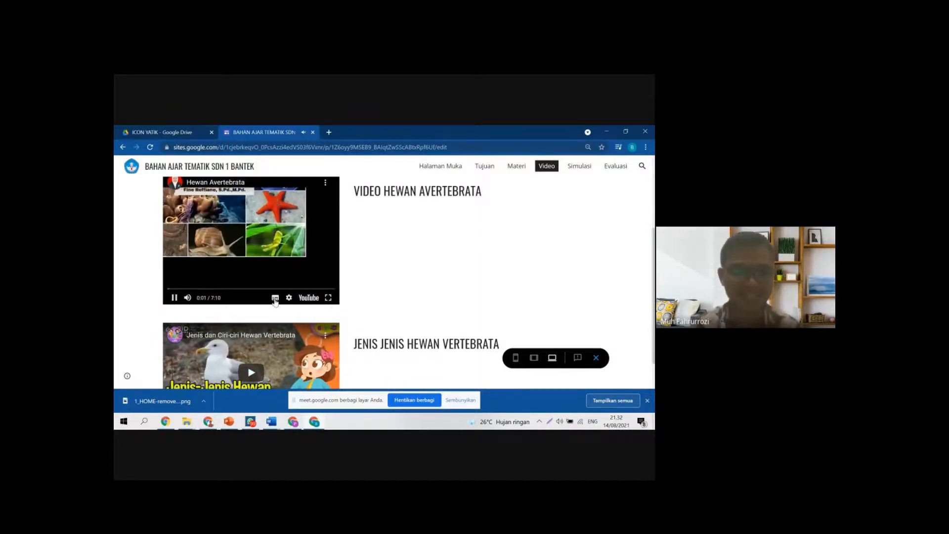
{"action": "left_click", "coordinate": [249, 247]}
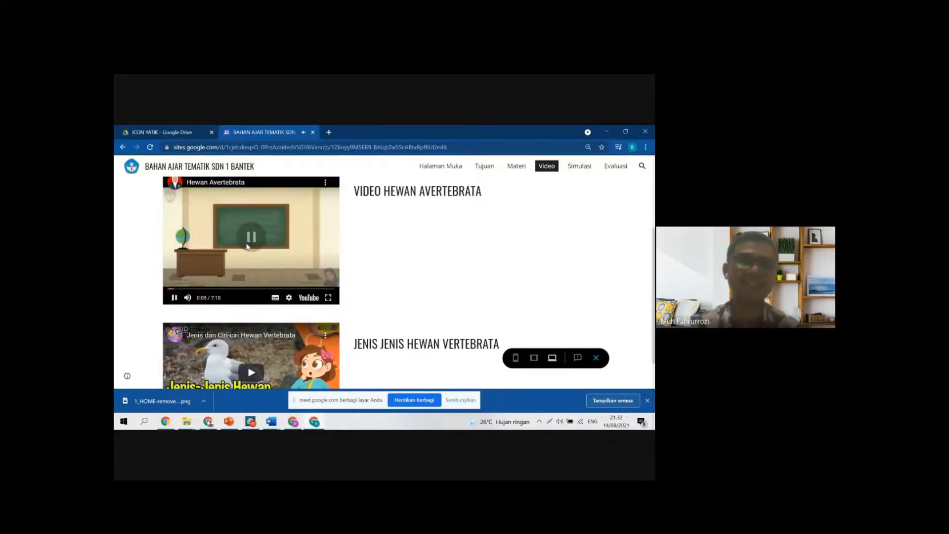
{"action": "scroll", "coordinate": [278, 285], "scroll_direction": "up", "scroll_amount": 5}
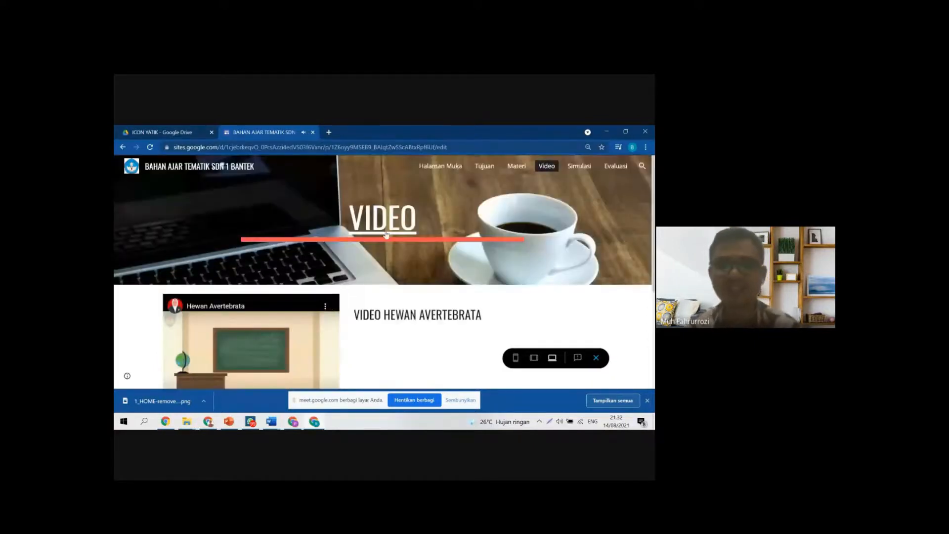
{"action": "left_click", "coordinate": [382, 229]}
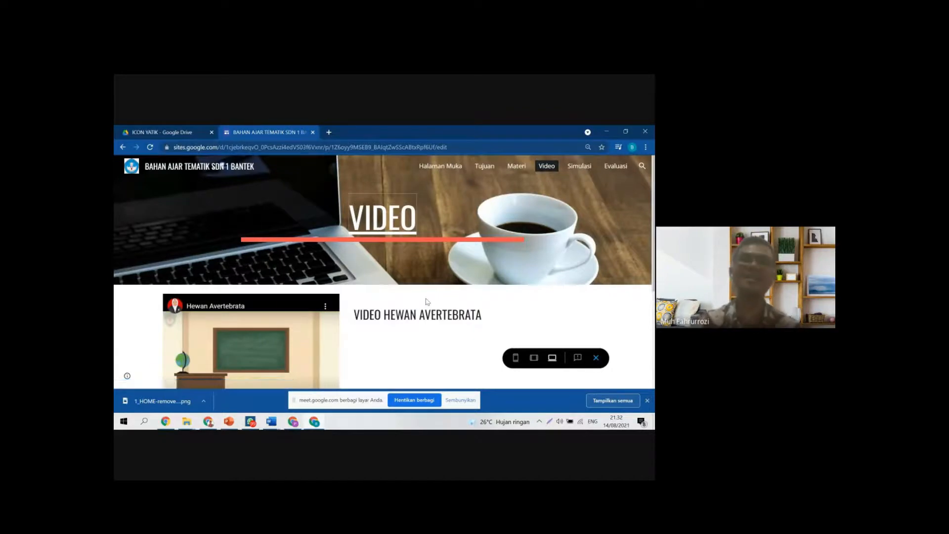
Step: Open the Simulasi page through its home page icon and exit the preview to the page editor
{"action": "scroll", "coordinate": [354, 289], "scroll_direction": "down", "scroll_amount": 3}
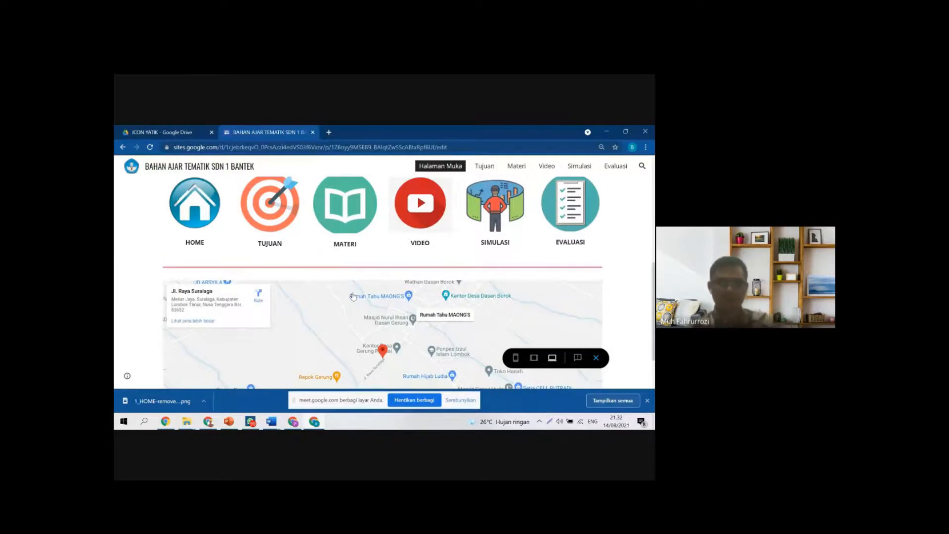
{"action": "scroll", "coordinate": [464, 297], "scroll_direction": "up", "scroll_amount": 2}
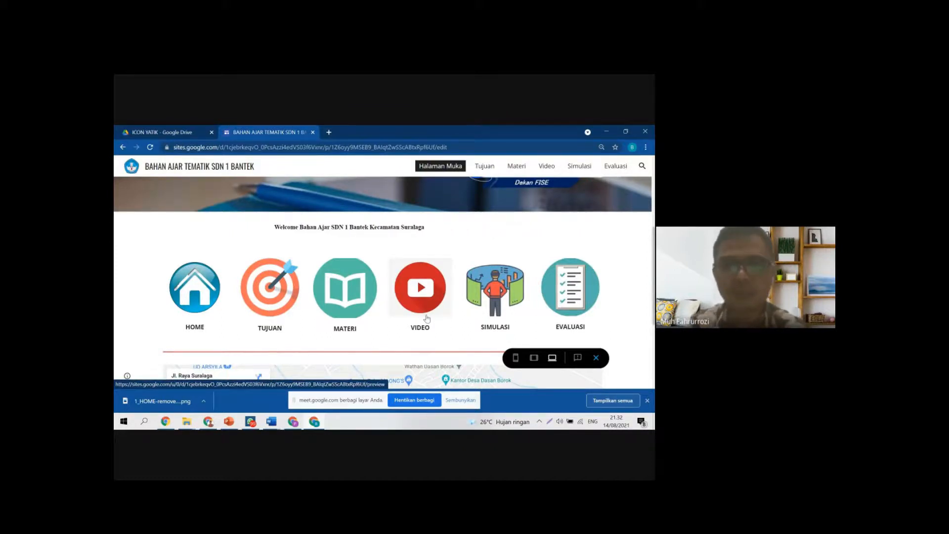
{"action": "scroll", "coordinate": [488, 321], "scroll_direction": "down", "scroll_amount": 1}
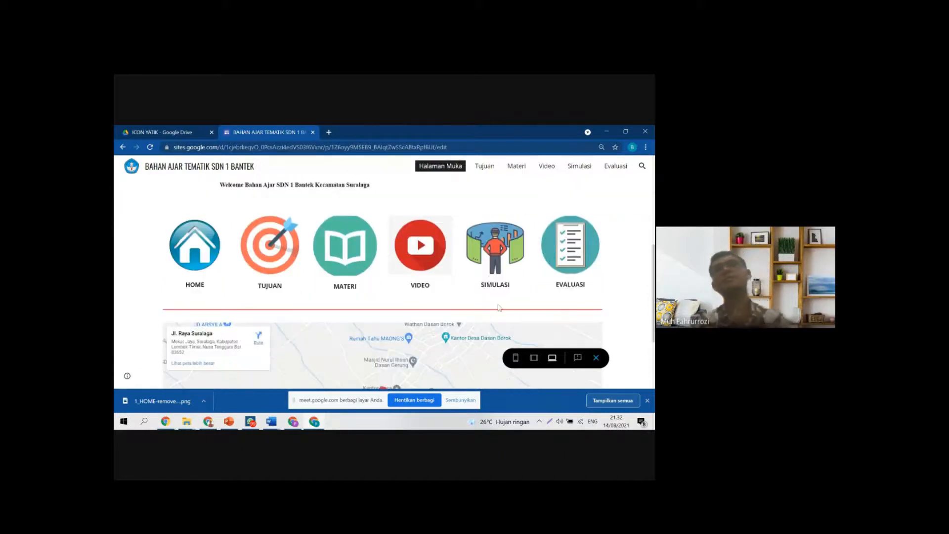
{"action": "left_click", "coordinate": [485, 294]}
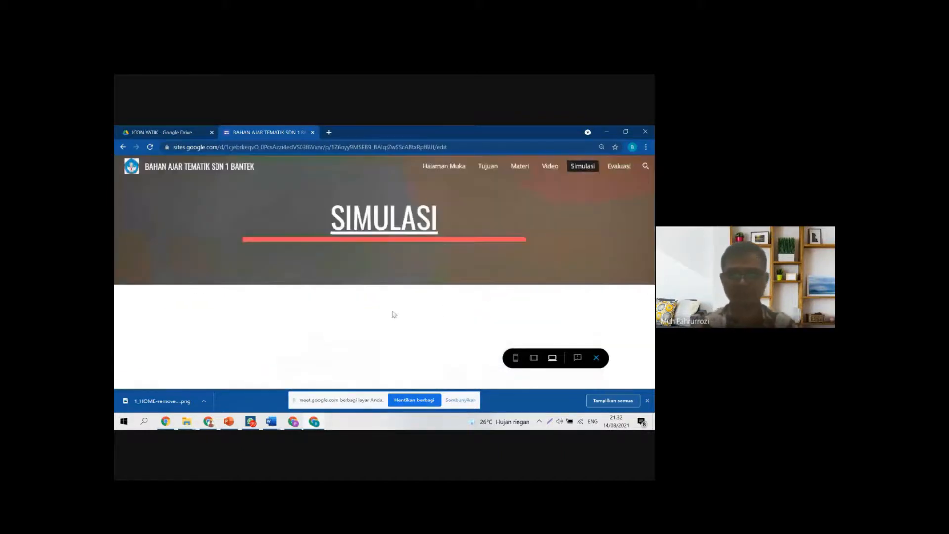
{"action": "left_click", "coordinate": [596, 357]}
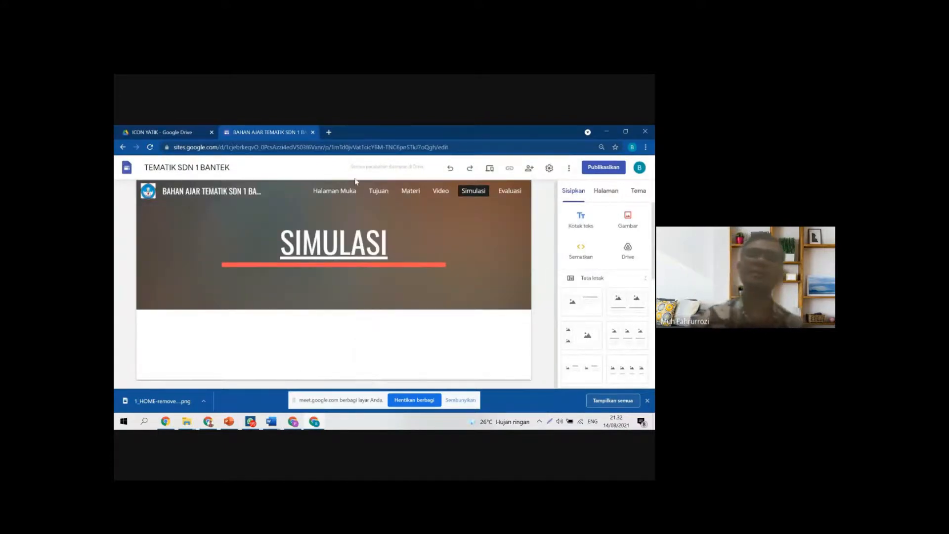
Step: Search the web for "phet" in a new browser tab and open the PhET simulation website
{"action": "left_click", "coordinate": [329, 132]}
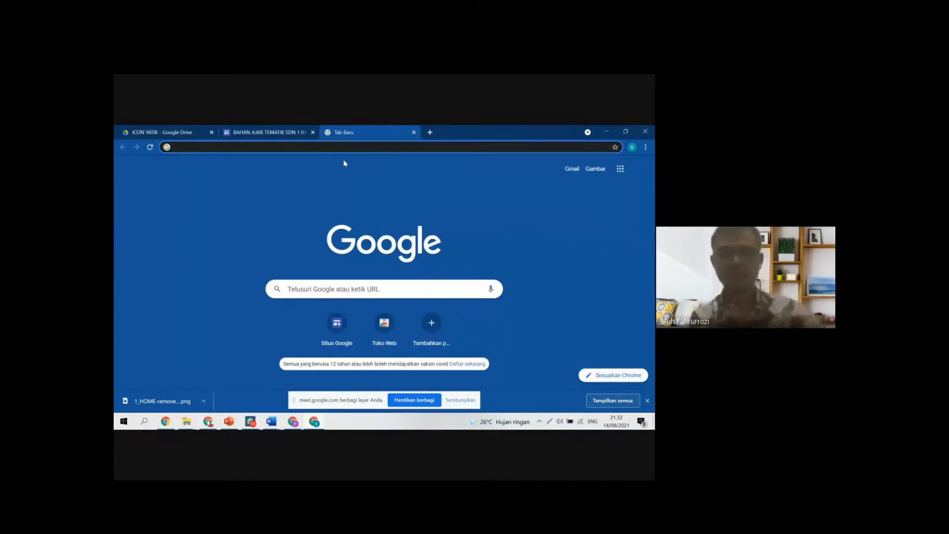
{"action": "type", "text": "p"}
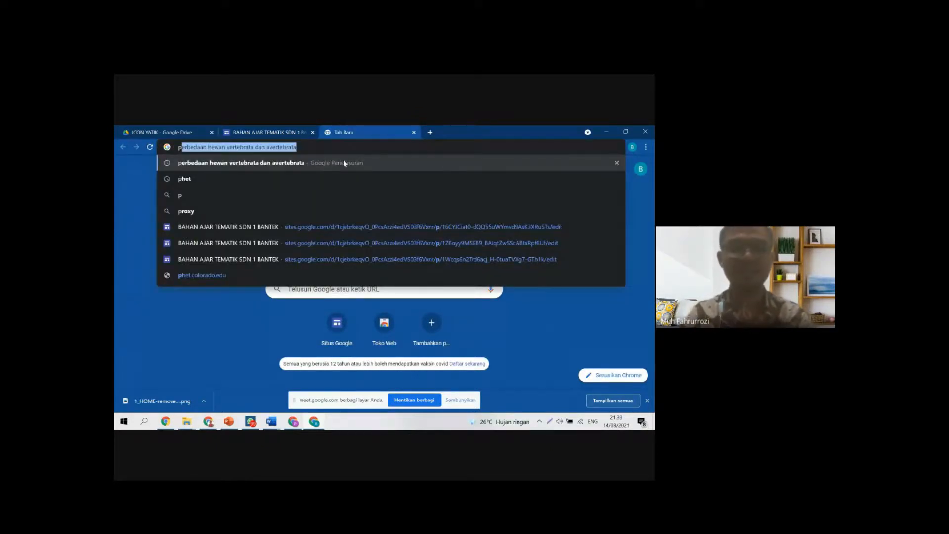
{"action": "type", "text": "het"}
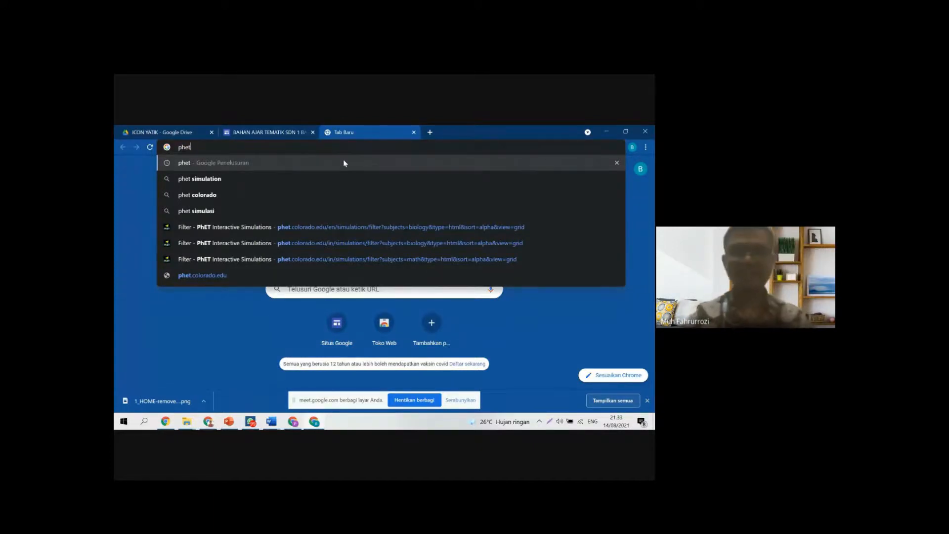
{"action": "key", "text": "Return"}
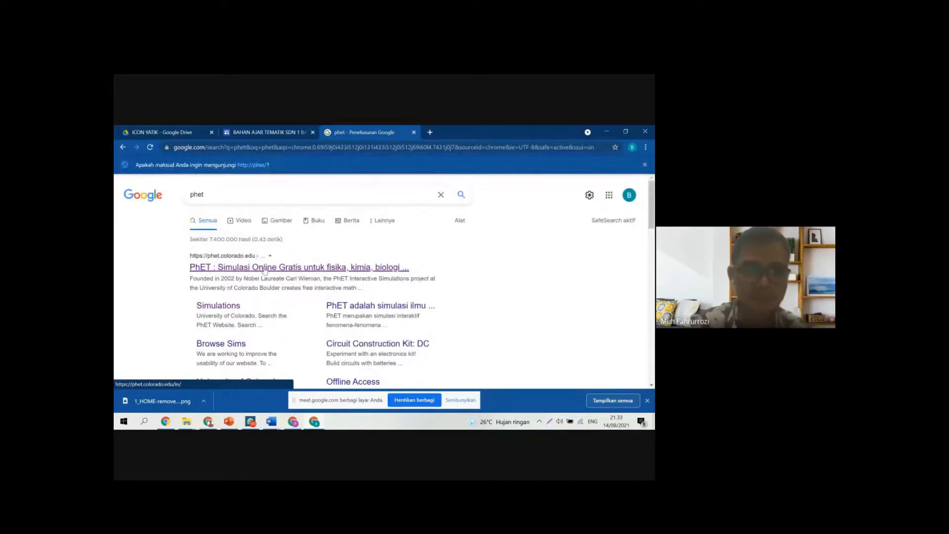
{"action": "left_click", "coordinate": [265, 269]}
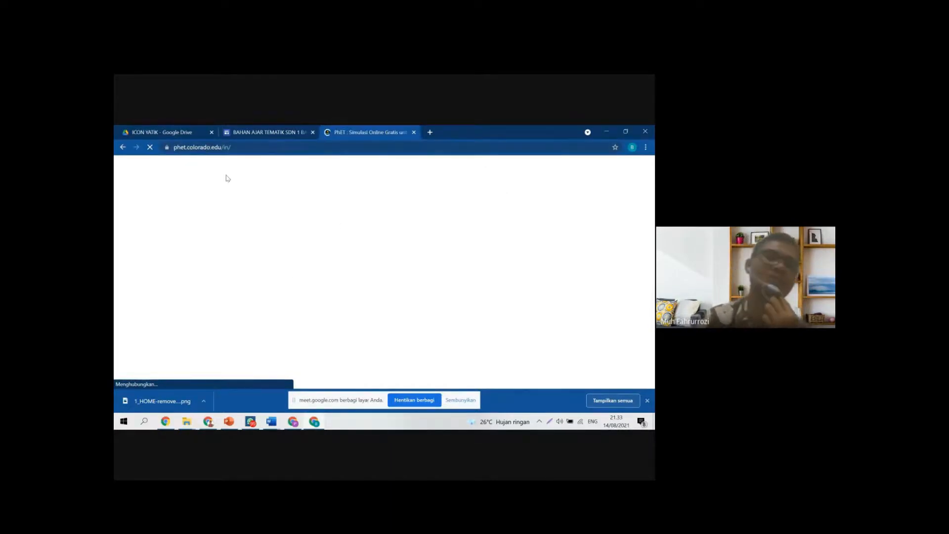
Step: Copy the web address of the PhET home page, phet.colorado.edu/in/
{"action": "left_click", "coordinate": [246, 148]}
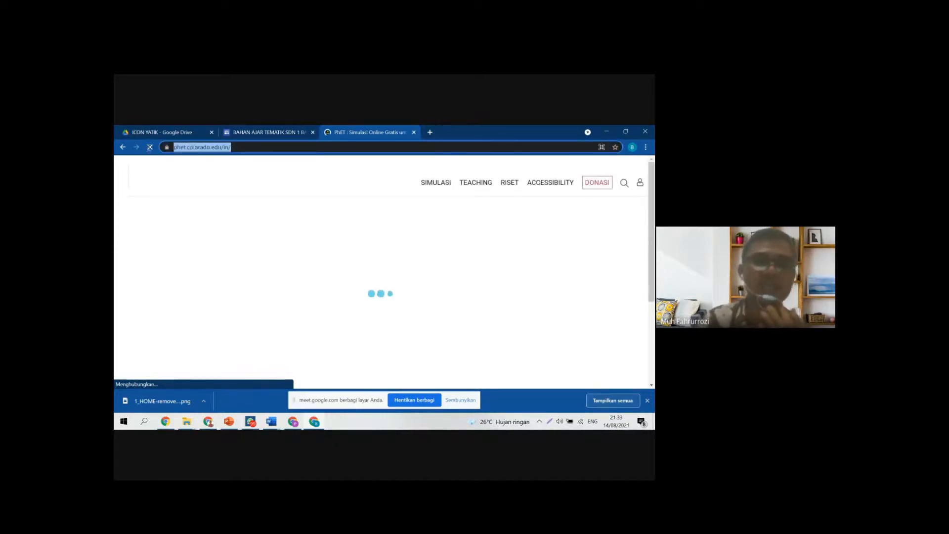
{"action": "right_click", "coordinate": [211, 148]}
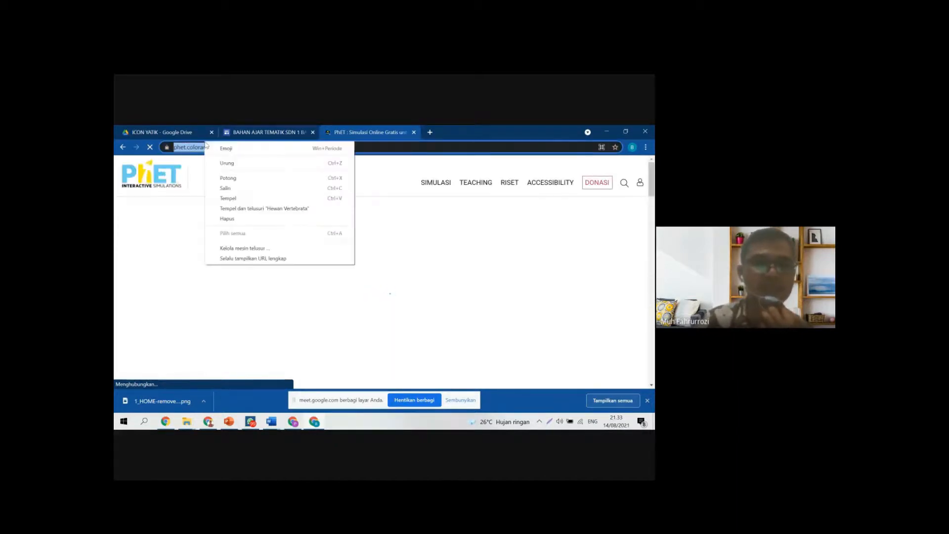
{"action": "left_click", "coordinate": [235, 190]}
Step: Switch to WhatsApp, find the participant's chat by name, and send the copied PhET link
{"action": "left_click", "coordinate": [311, 425]}
{"action": "left_click", "coordinate": [250, 422]}
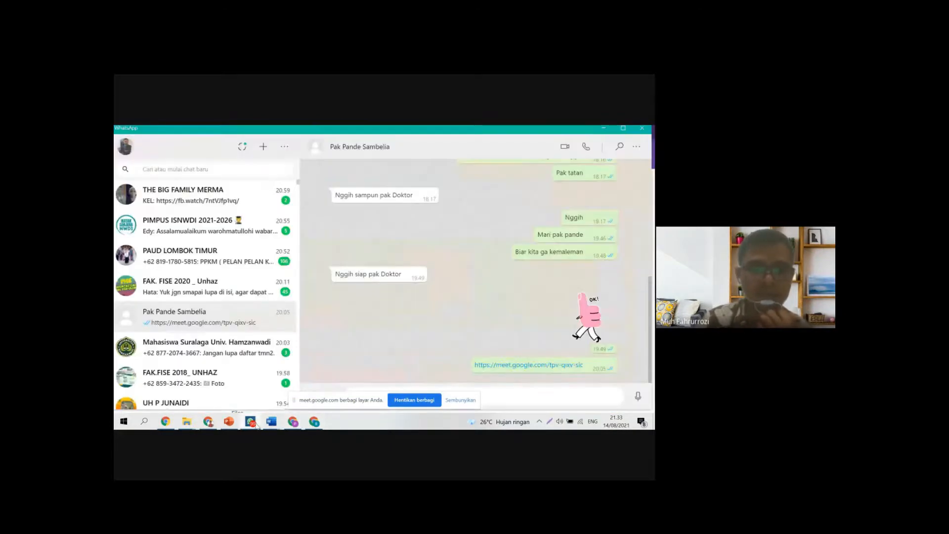
{"action": "left_click", "coordinate": [178, 171]}
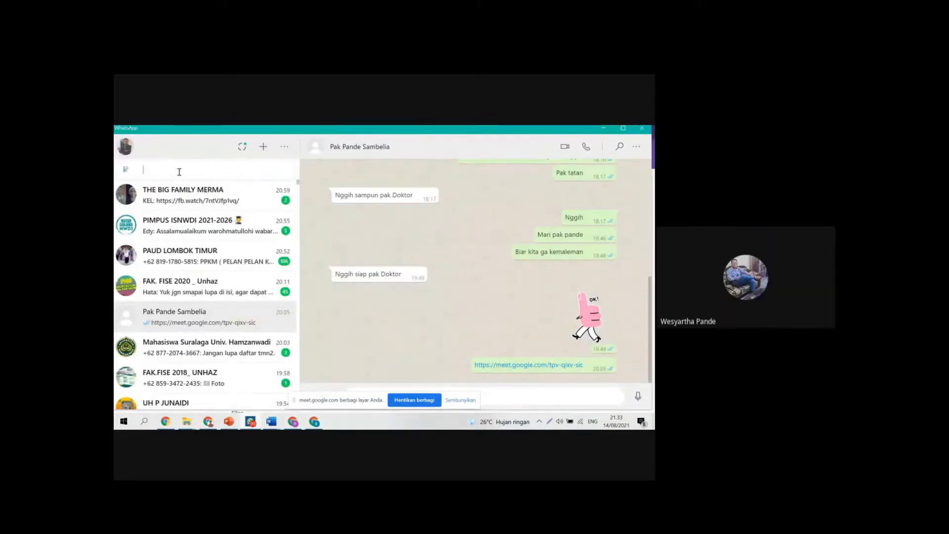
{"action": "type", "text": "pande"}
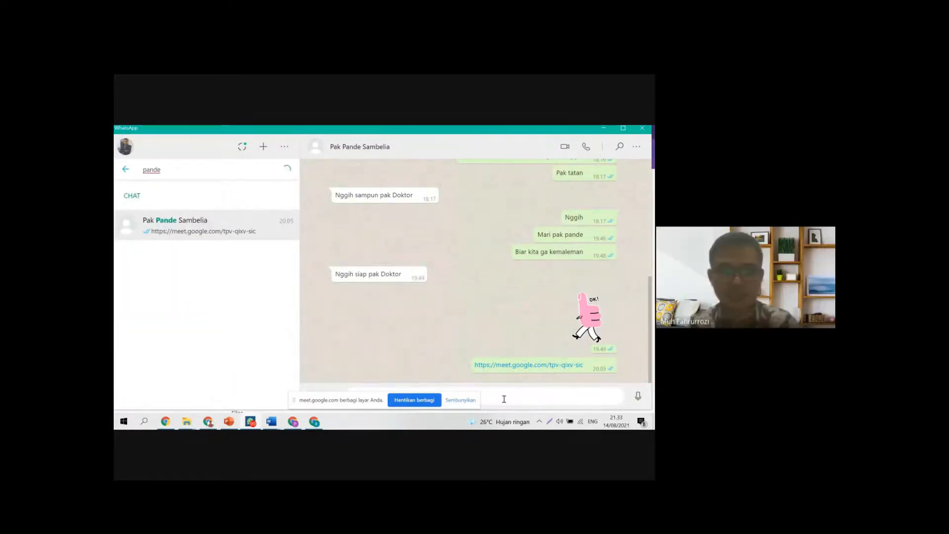
{"action": "key", "text": "ctrl+v"}
{"action": "key", "text": "Return"}
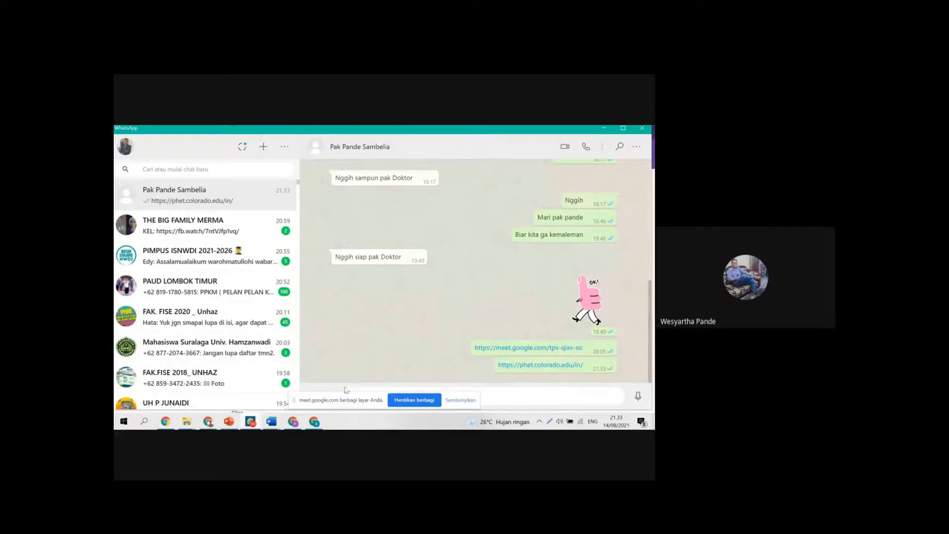
Step: Look through the chat, minimise WhatsApp, and switch to the browser window showing the PROGRAM SOFT SKILL FISE site
{"action": "scroll", "coordinate": [272, 346], "scroll_direction": "down", "scroll_amount": 2}
{"action": "scroll", "coordinate": [272, 346], "scroll_direction": "up", "scroll_amount": 2}
{"action": "scroll", "coordinate": [405, 297], "scroll_direction": "up", "scroll_amount": 1}
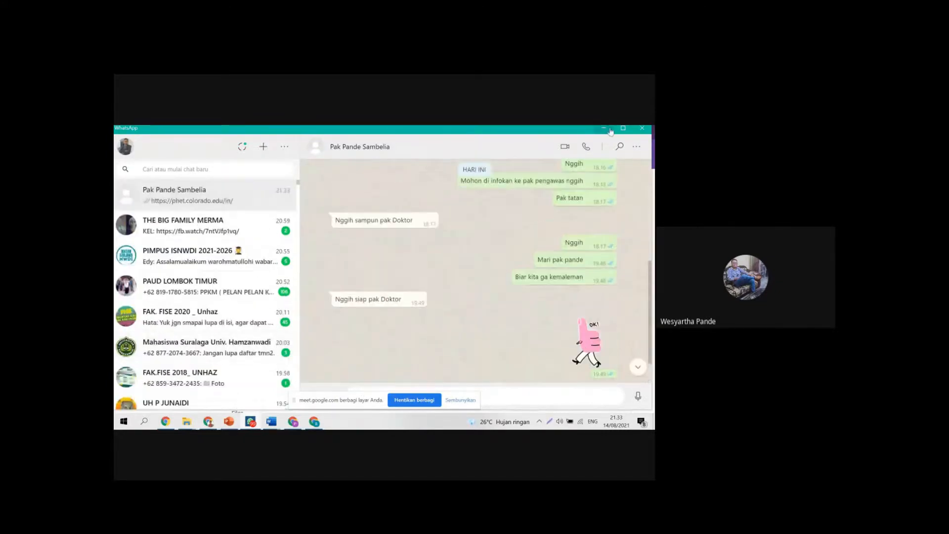
{"action": "left_click", "coordinate": [603, 130]}
{"action": "left_click", "coordinate": [232, 132]}
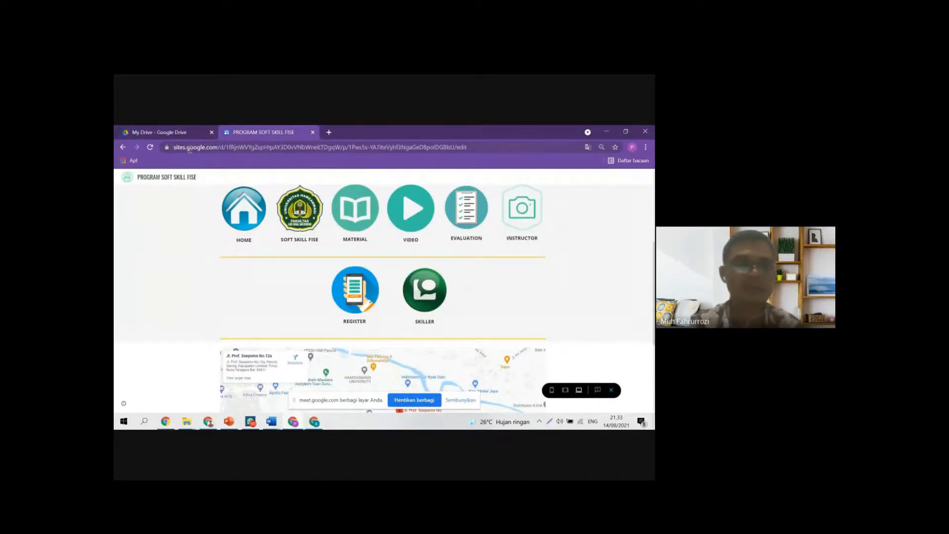
Step: Switch to the browser window with the PhET site and open its Biologi simulations
{"action": "left_click", "coordinate": [295, 423]}
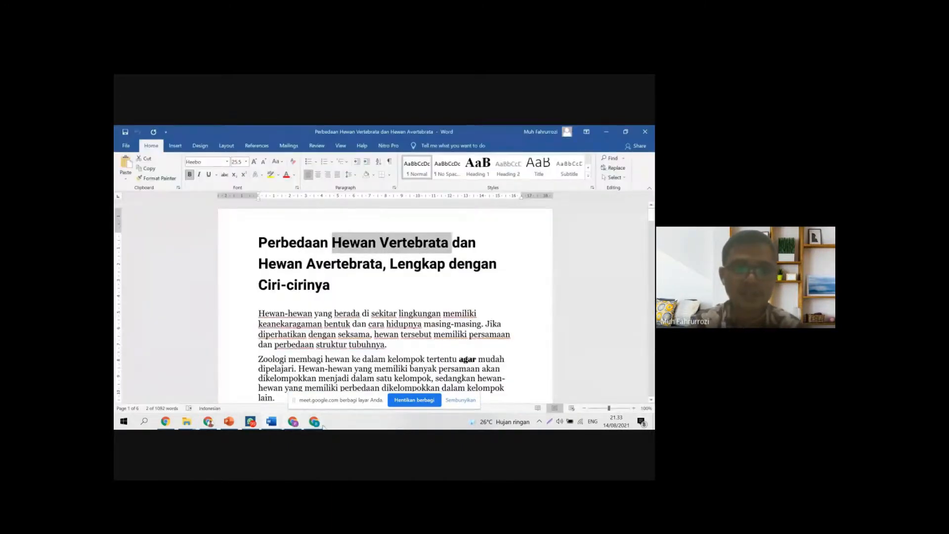
{"action": "left_click", "coordinate": [320, 424]}
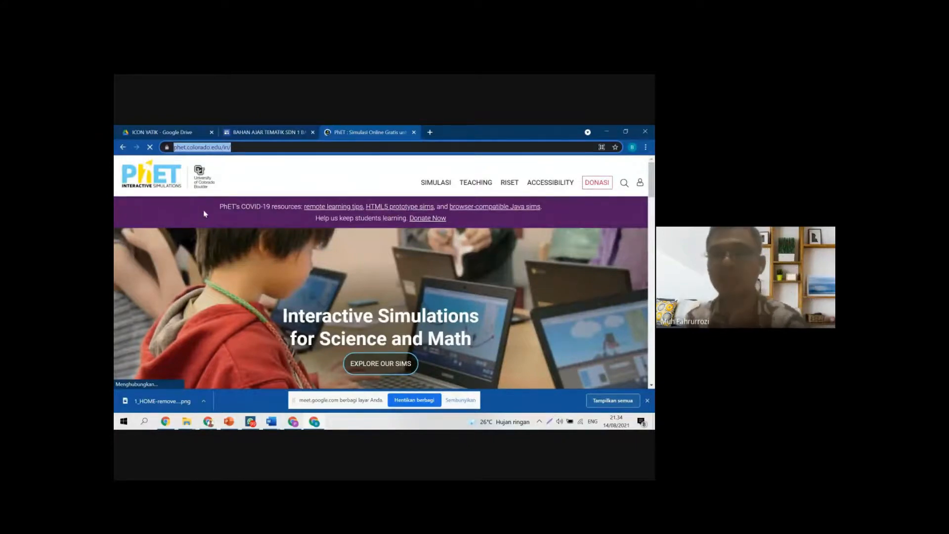
{"action": "mouse_move", "coordinate": [444, 195]}
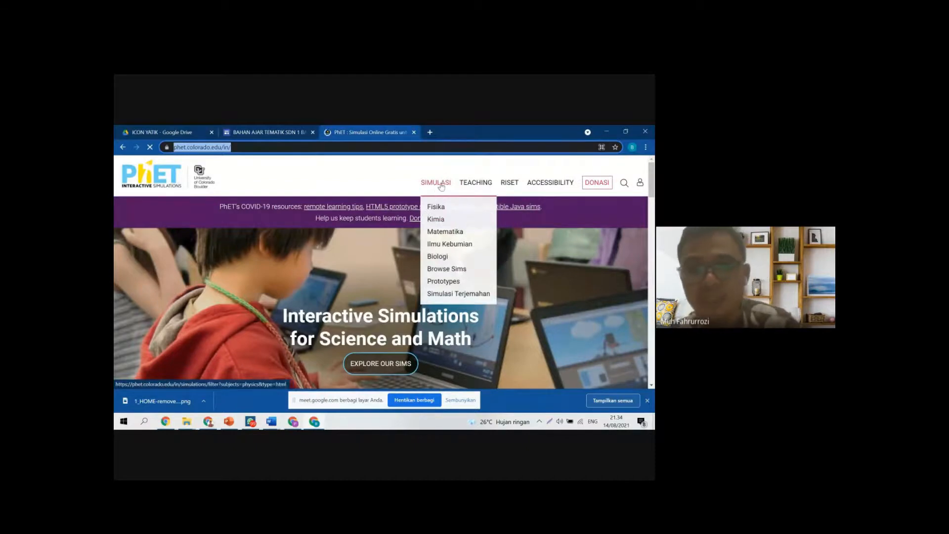
{"action": "left_click", "coordinate": [440, 262]}
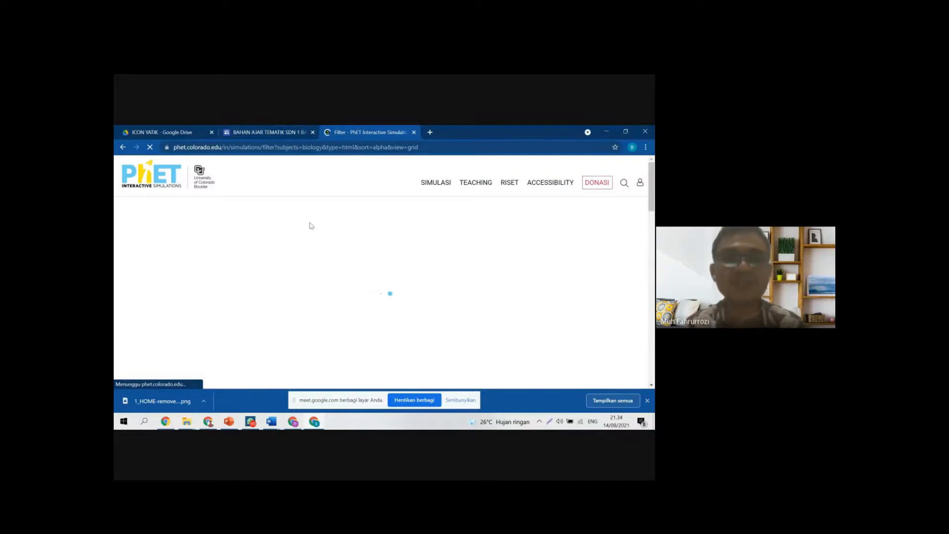
Step: Look over the subject and compatibility filters on the PhET Biologi simulations page
{"action": "left_click", "coordinate": [265, 132]}
{"action": "left_click", "coordinate": [378, 130]}
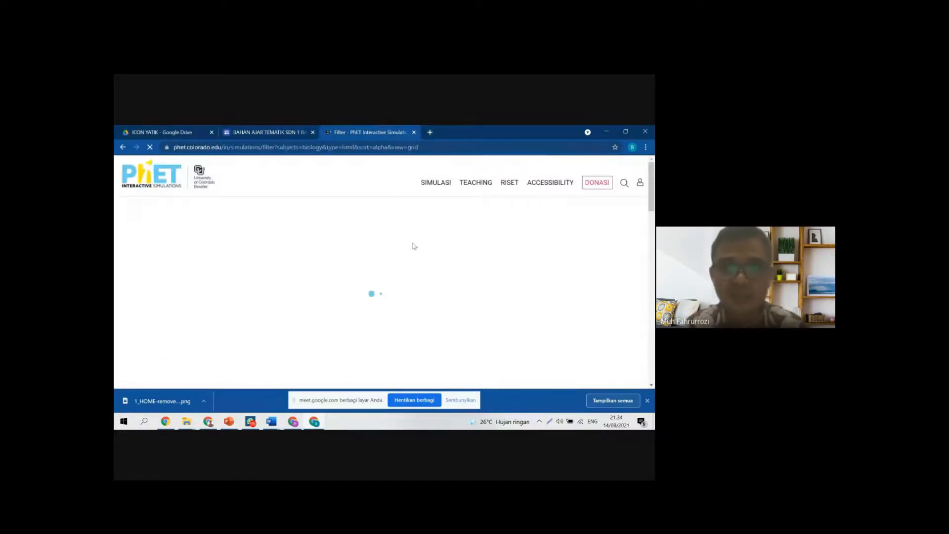
{"action": "scroll", "coordinate": [435, 286], "scroll_direction": "down", "scroll_amount": 3}
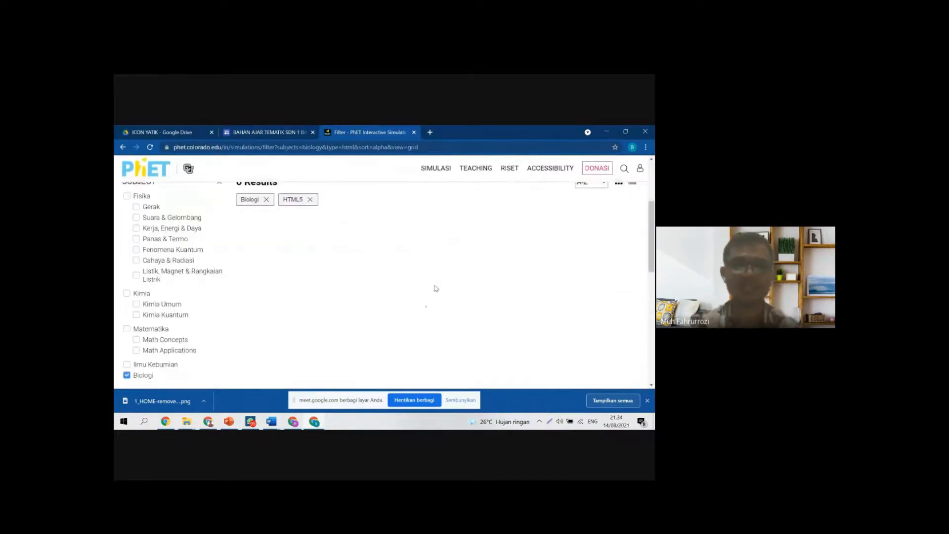
{"action": "scroll", "coordinate": [436, 288], "scroll_direction": "down", "scroll_amount": 2}
{"action": "scroll", "coordinate": [436, 288], "scroll_direction": "down", "scroll_amount": 5}
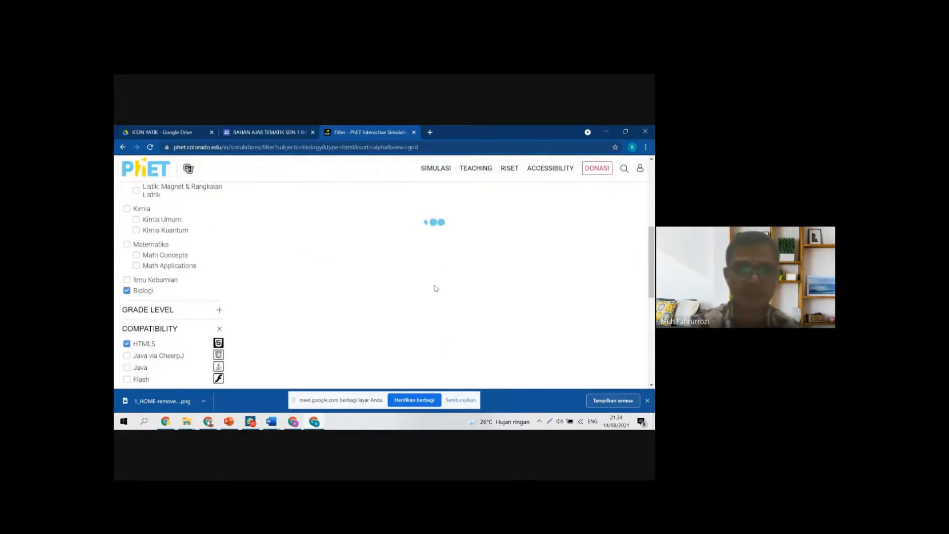
{"action": "scroll", "coordinate": [436, 288], "scroll_direction": "up", "scroll_amount": 2}
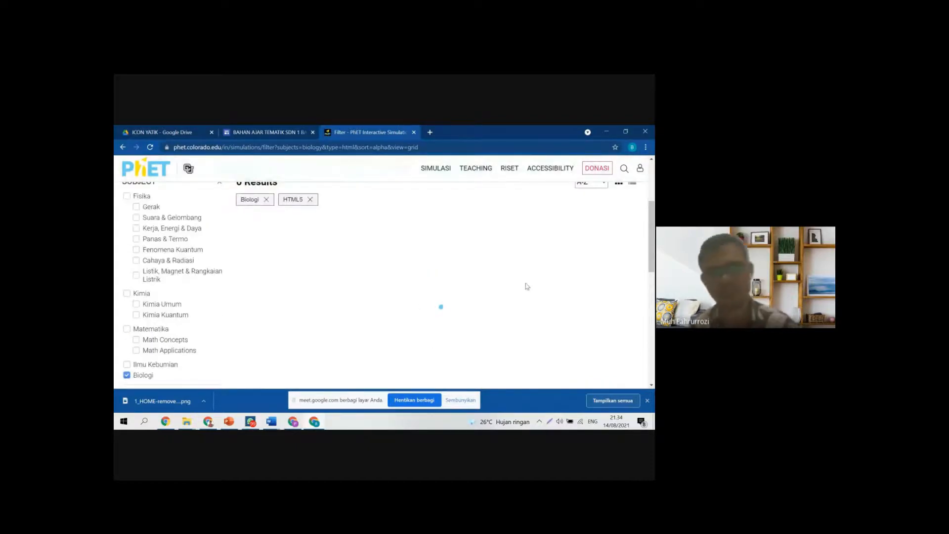
{"action": "scroll", "coordinate": [524, 292], "scroll_direction": "up", "scroll_amount": 3}
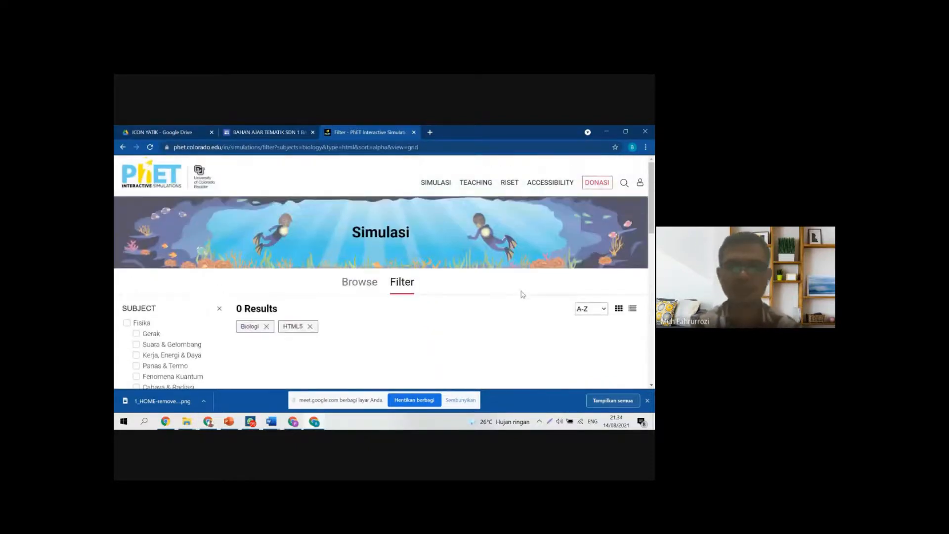
{"action": "scroll", "coordinate": [520, 302], "scroll_direction": "down", "scroll_amount": 5}
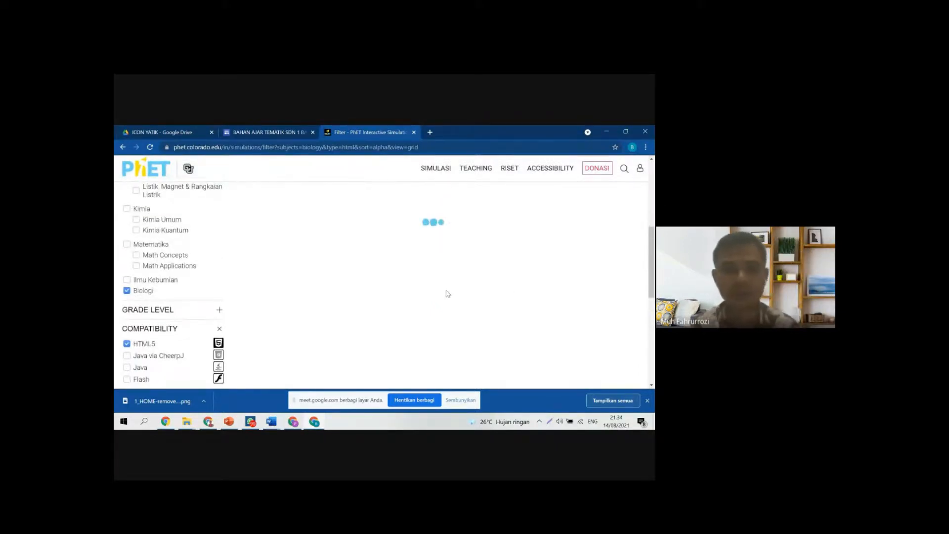
{"action": "left_click", "coordinate": [293, 422]}
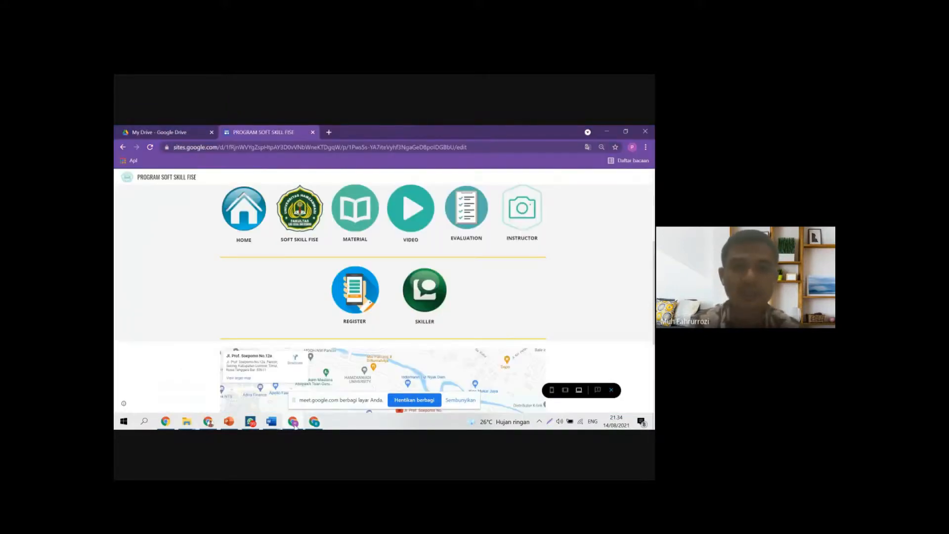
{"action": "left_click", "coordinate": [314, 421]}
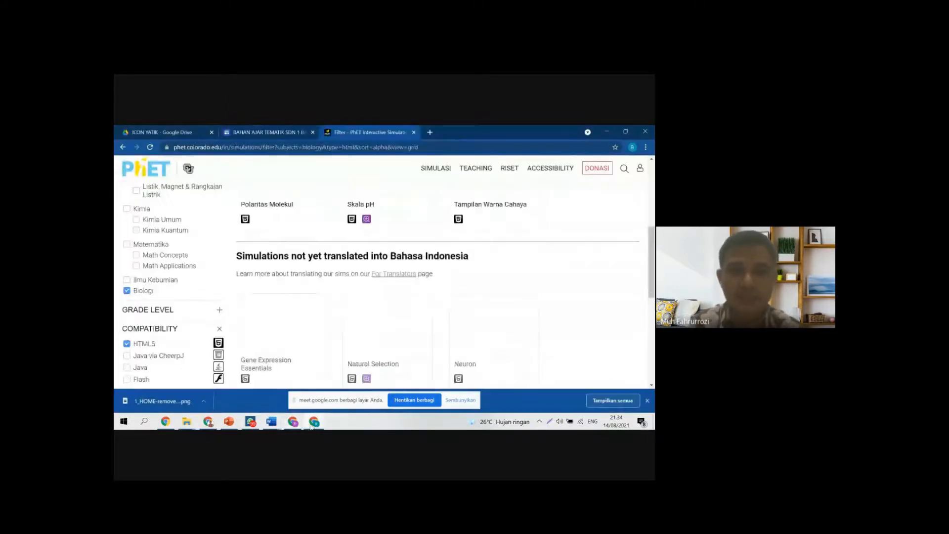
{"action": "left_click", "coordinate": [315, 421]}
{"action": "key", "text": "alt+Tab"}
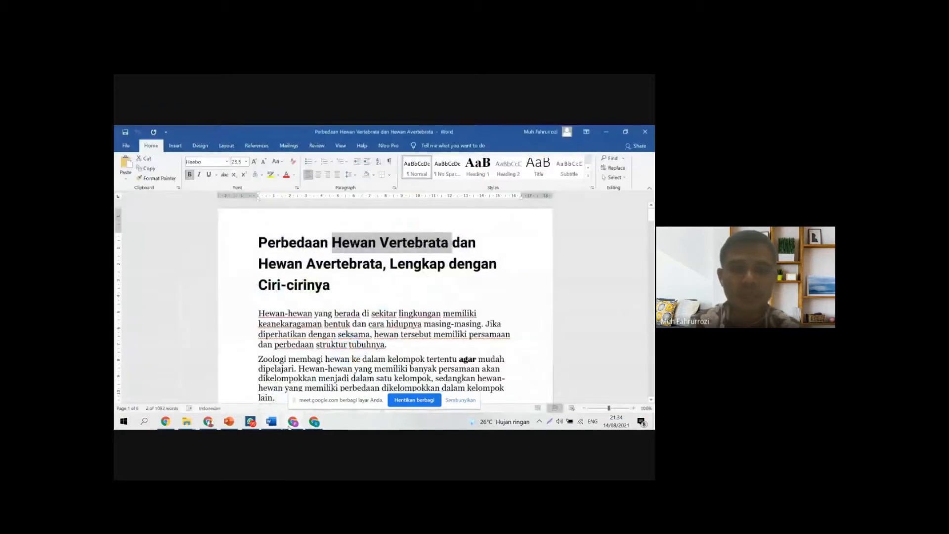
{"action": "left_click", "coordinate": [313, 422]}
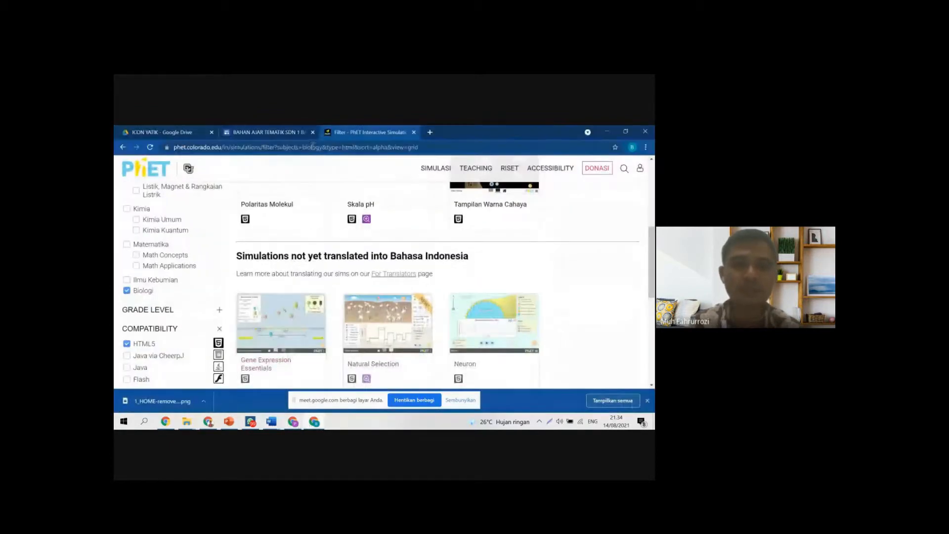
{"action": "left_click", "coordinate": [268, 130]}
{"action": "left_click", "coordinate": [181, 129]}
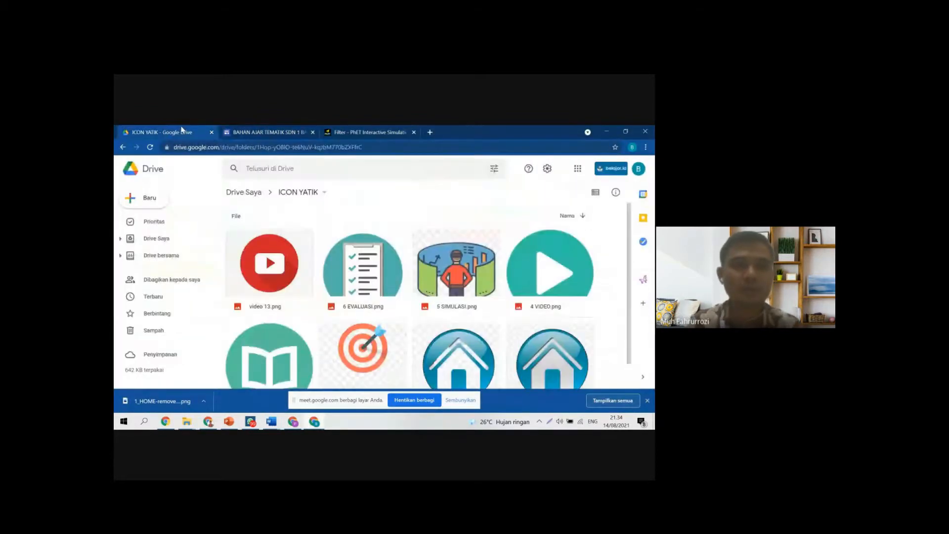
{"action": "key", "text": "alt+Tab"}
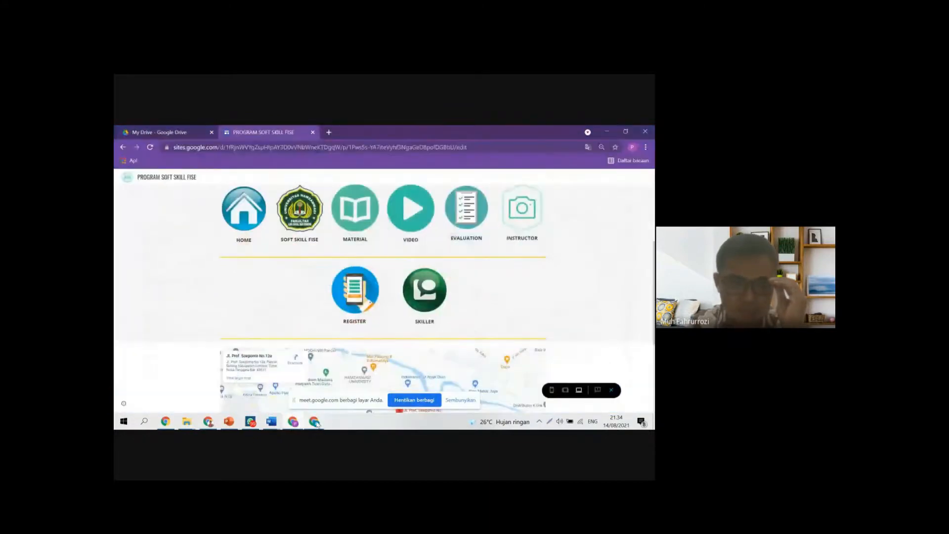
{"action": "left_click", "coordinate": [315, 422]}
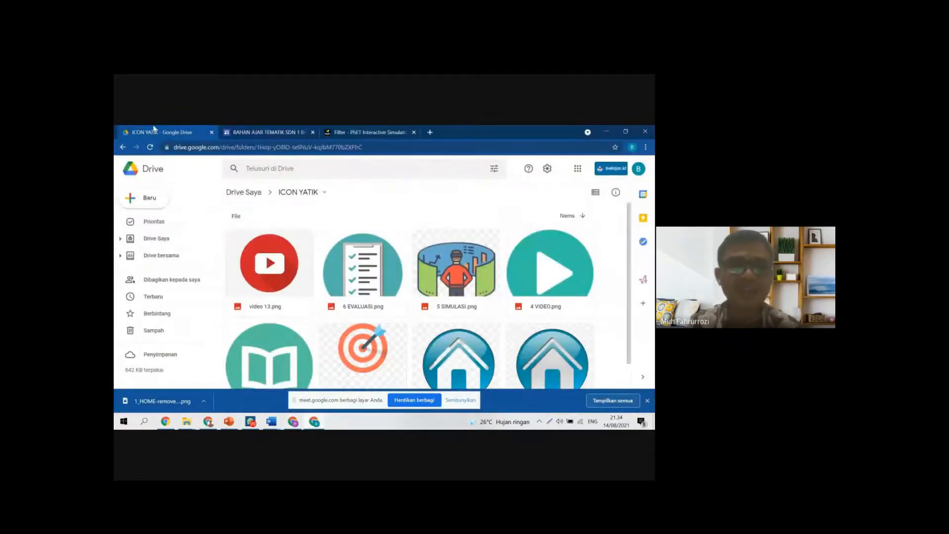
{"action": "key", "text": "alt+Tab"}
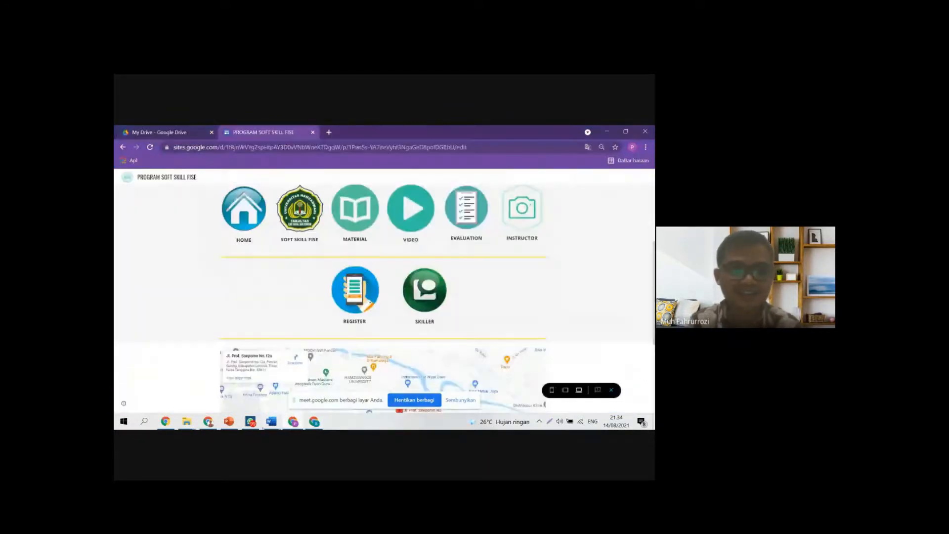
{"action": "left_click", "coordinate": [306, 424]}
{"action": "key", "text": "alt+Tab"}
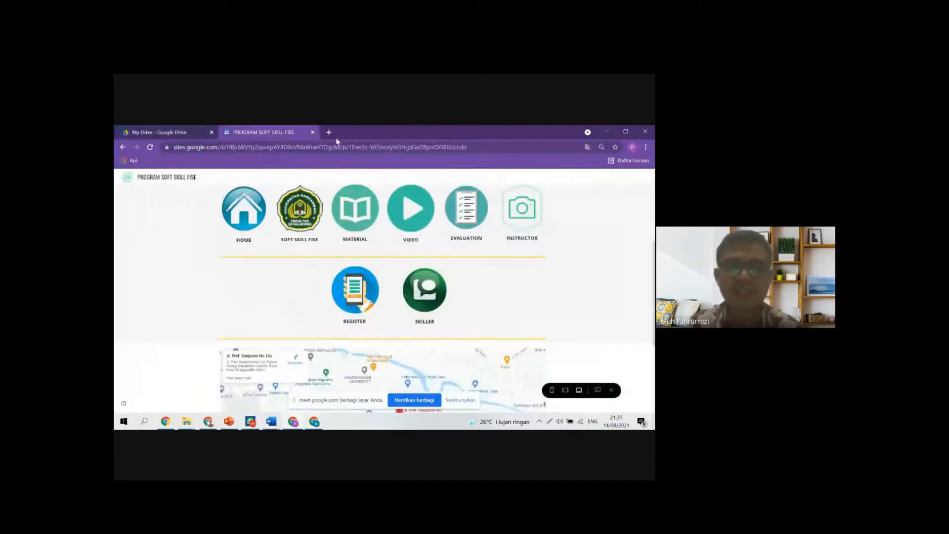
{"action": "left_click", "coordinate": [316, 423]}
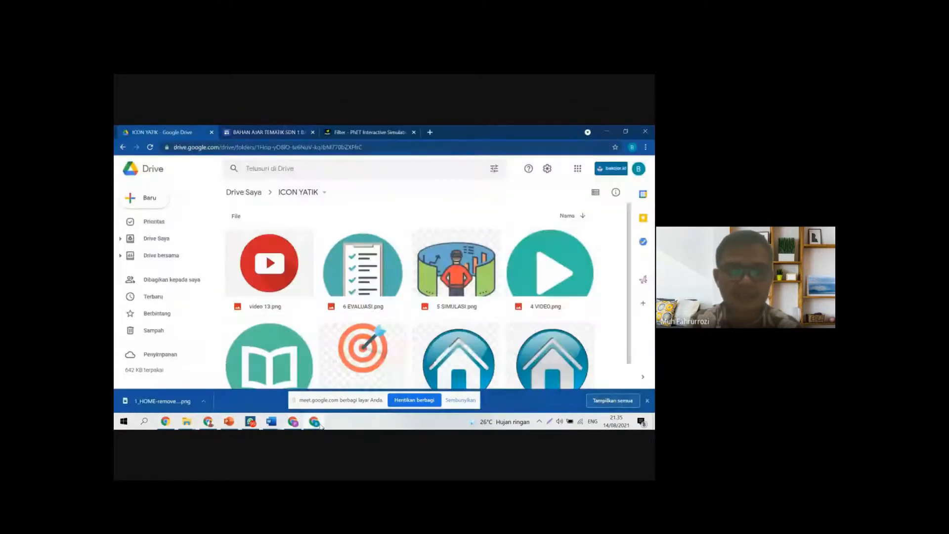
{"action": "left_click", "coordinate": [263, 132]}
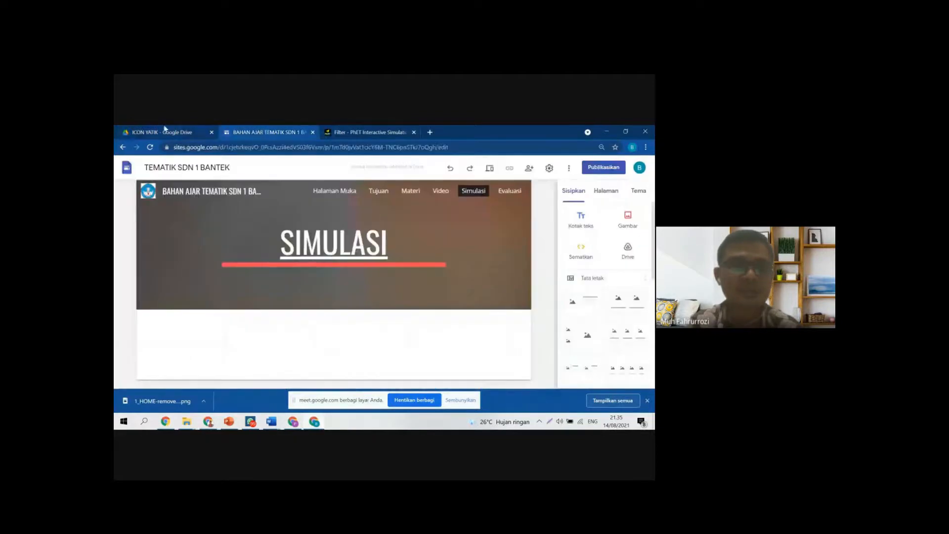
{"action": "left_click", "coordinate": [165, 132]}
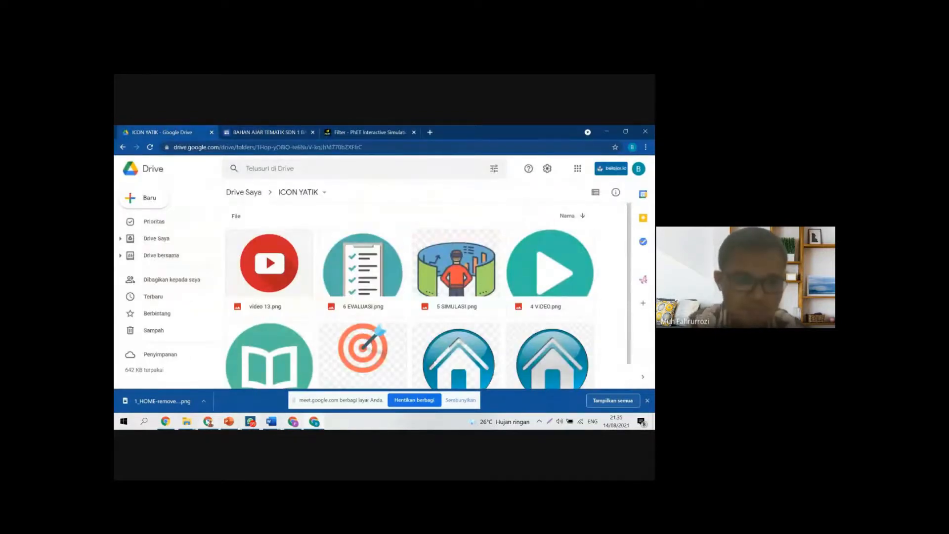
Step: Switch to Google Meet, admit the waiting participant to the call, and return to the PhET Biologi simulations page
{"action": "key", "text": "alt+Tab"}
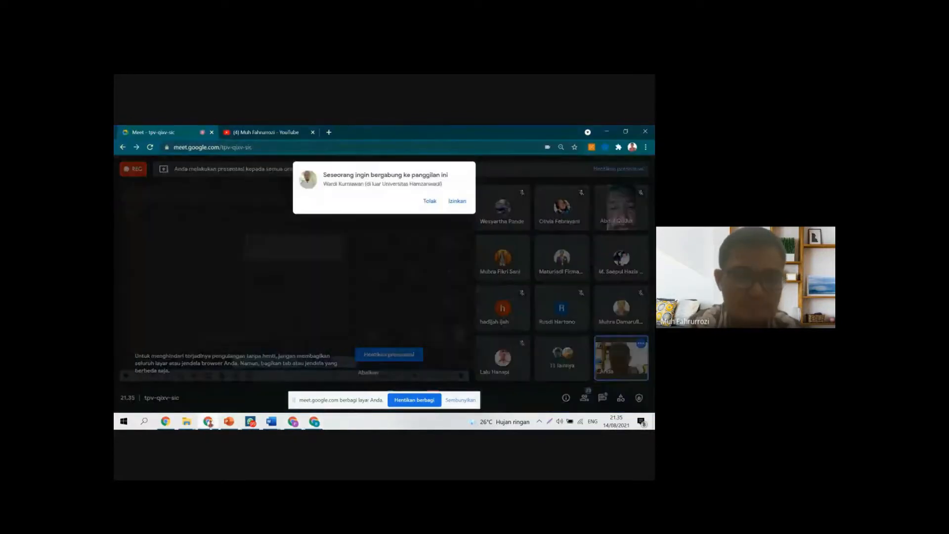
{"action": "left_click", "coordinate": [457, 202]}
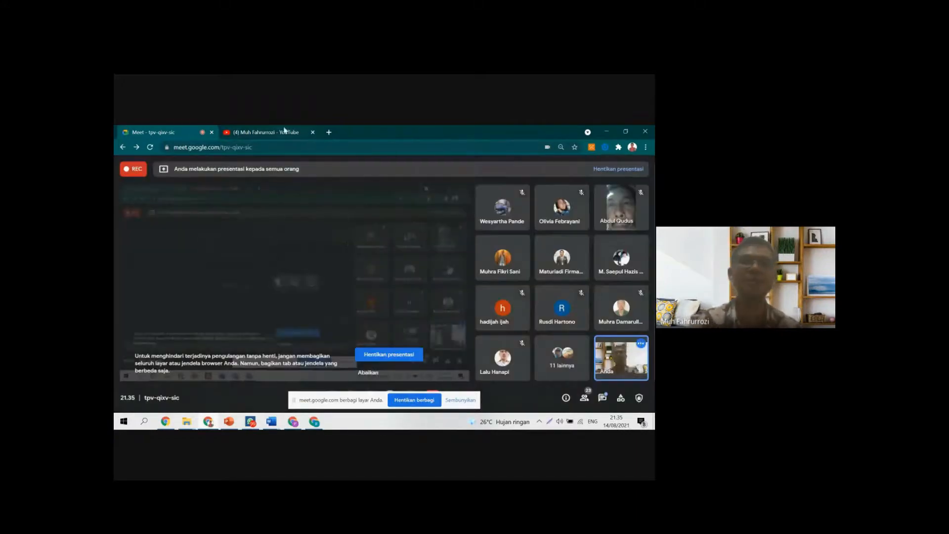
{"action": "left_click", "coordinate": [315, 422]}
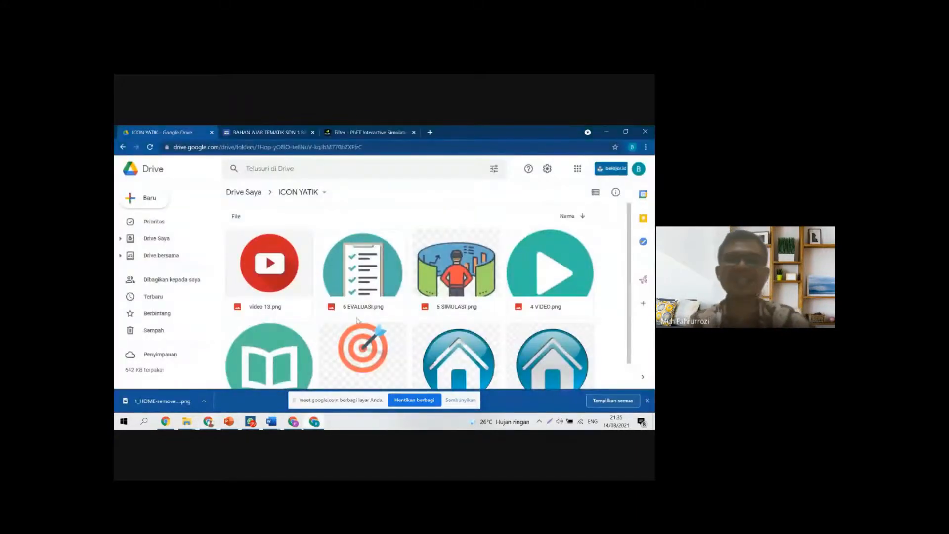
{"action": "left_click", "coordinate": [350, 133]}
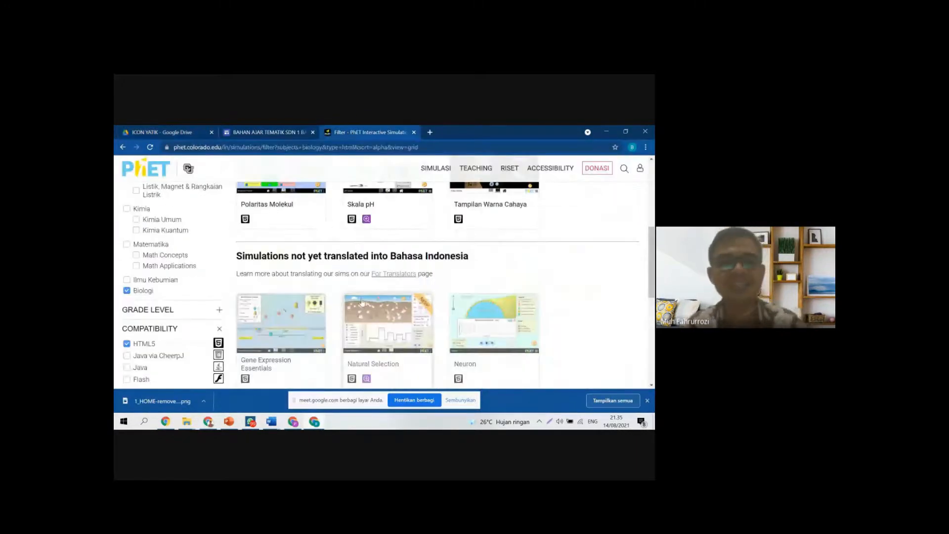
Step: Look through the Biologi simulations, both those in Bahasa Indonesia and those not yet translated
{"action": "scroll", "coordinate": [358, 292], "scroll_direction": "down", "scroll_amount": 1}
{"action": "scroll", "coordinate": [358, 306], "scroll_direction": "up", "scroll_amount": 3}
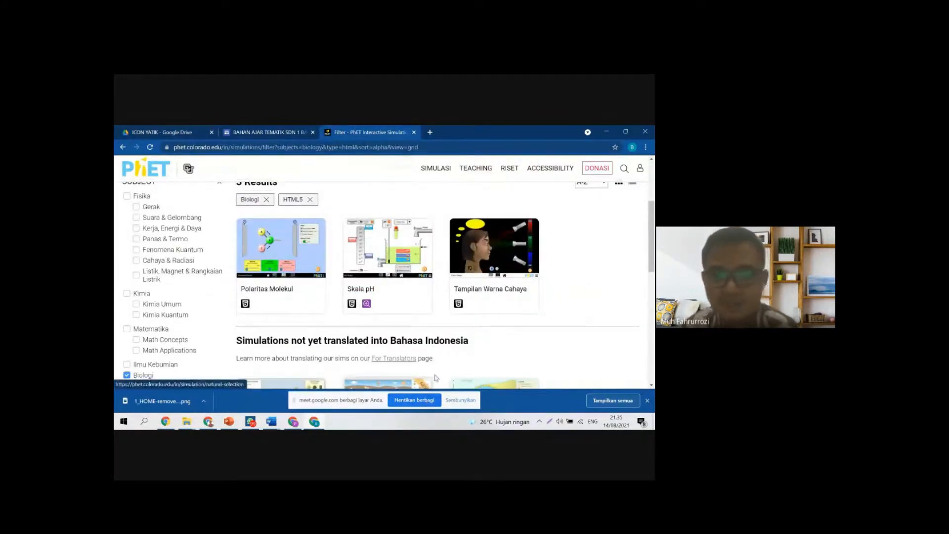
{"action": "scroll", "coordinate": [433, 378], "scroll_direction": "down", "scroll_amount": 1}
{"action": "scroll", "coordinate": [449, 368], "scroll_direction": "up", "scroll_amount": 3}
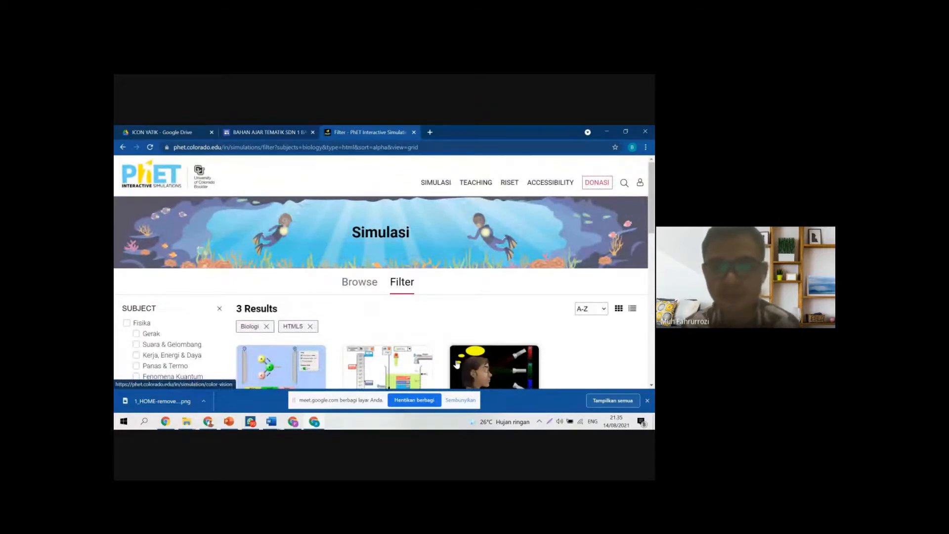
{"action": "scroll", "coordinate": [457, 365], "scroll_direction": "down", "scroll_amount": 8}
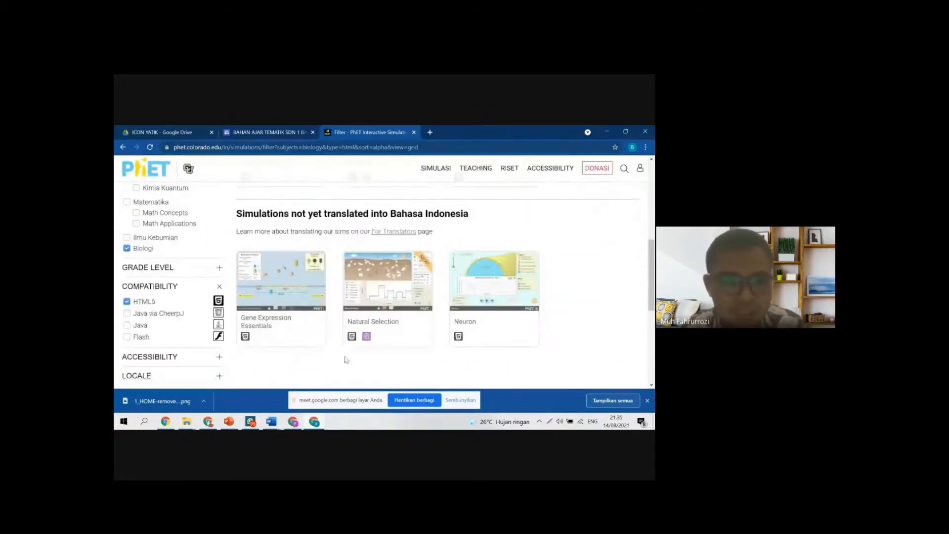
{"action": "scroll", "coordinate": [346, 359], "scroll_direction": "up", "scroll_amount": 8}
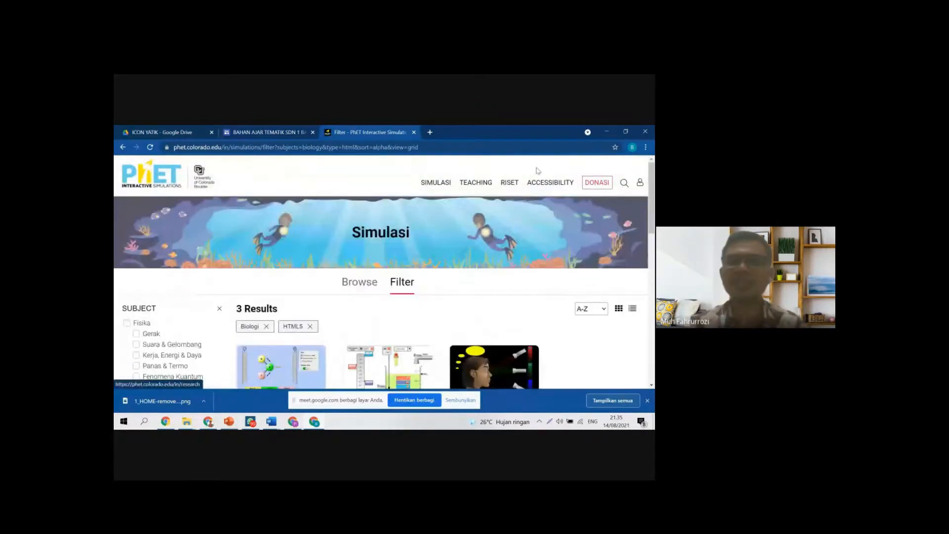
{"action": "mouse_move", "coordinate": [475, 183]}
{"action": "scroll", "coordinate": [495, 262], "scroll_direction": "down", "scroll_amount": 5}
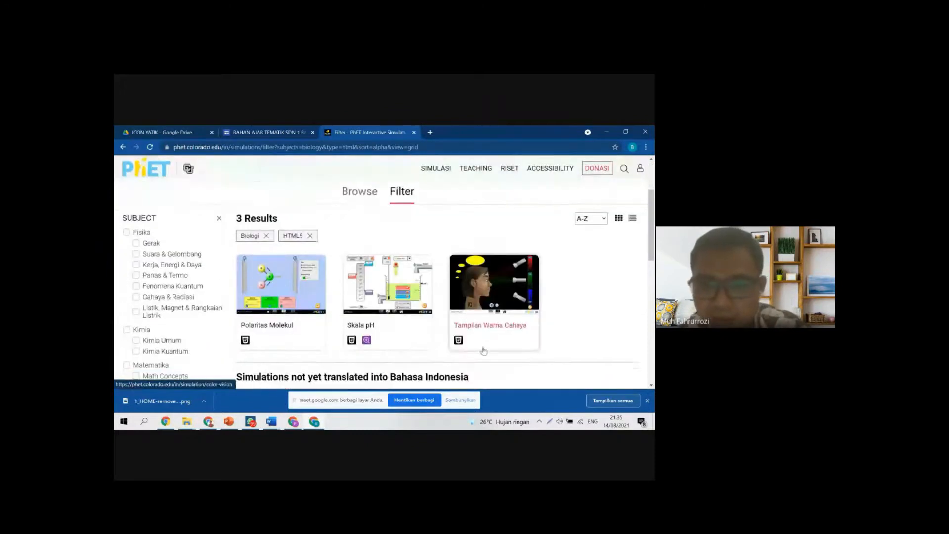
{"action": "scroll", "coordinate": [516, 265], "scroll_direction": "down", "scroll_amount": 2}
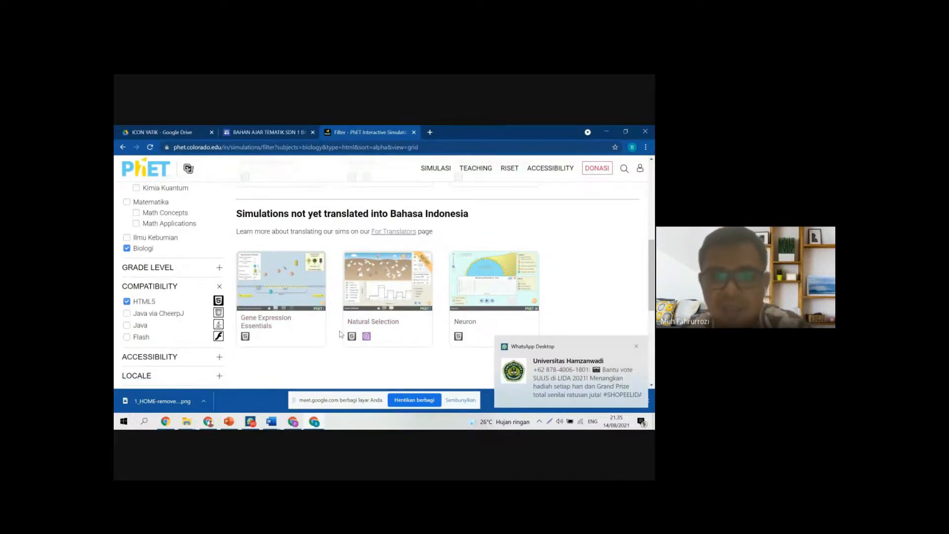
{"action": "scroll", "coordinate": [340, 336], "scroll_direction": "up", "scroll_amount": 10}
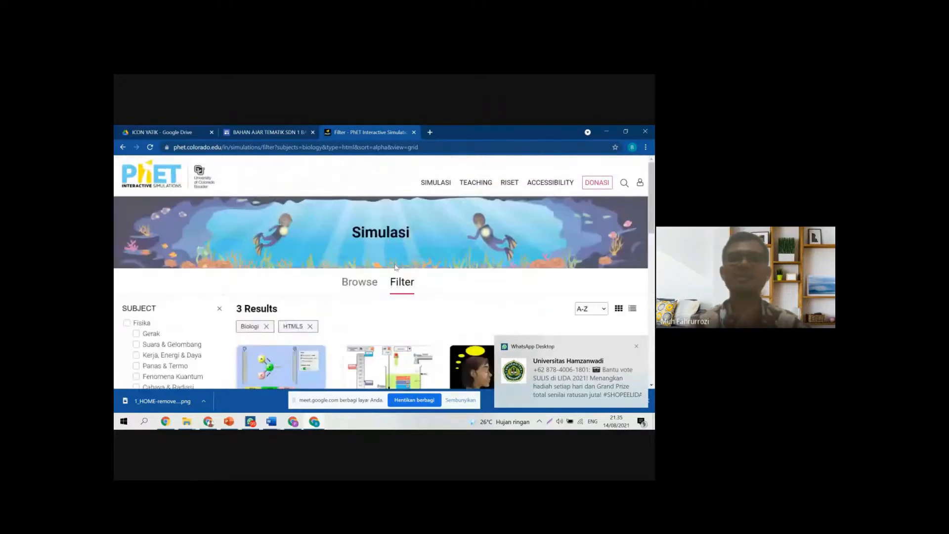
Step: Open the Matematika simulations on the PhET site
{"action": "mouse_move", "coordinate": [488, 199]}
{"action": "mouse_move", "coordinate": [436, 183]}
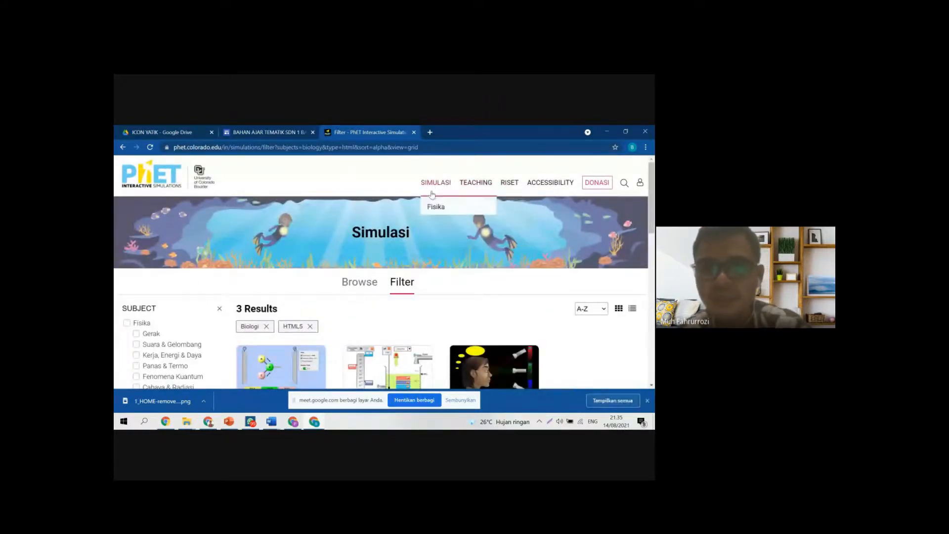
{"action": "left_click", "coordinate": [448, 235]}
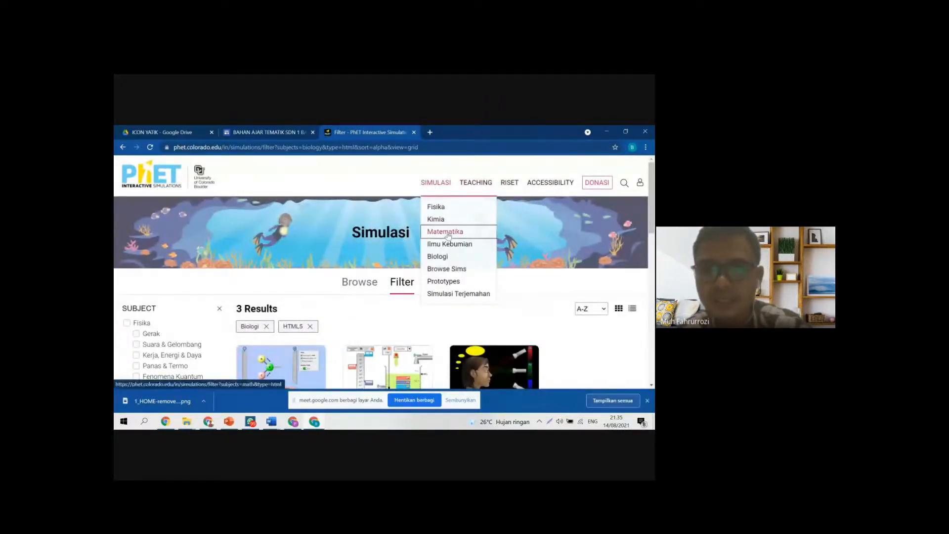
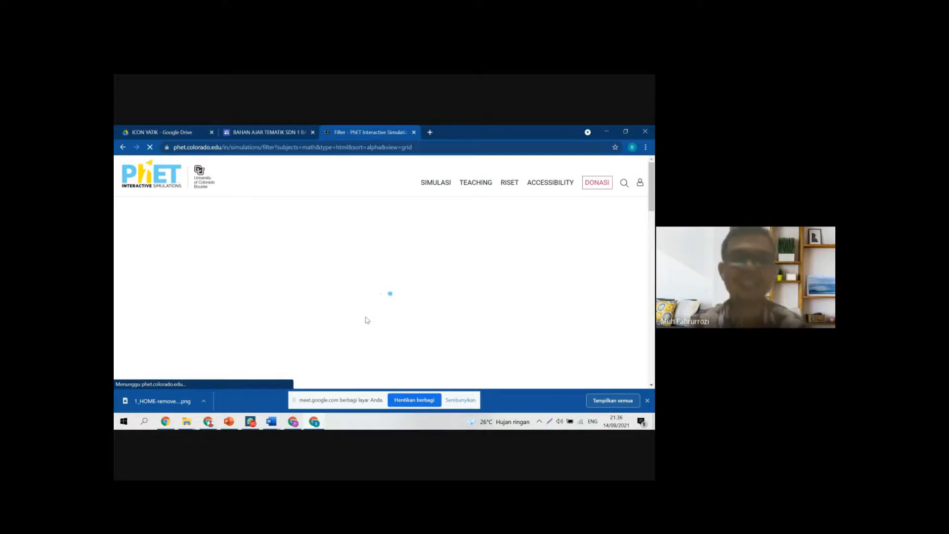
Step: Close the downloads bar, admit the waiting participant in Google Meet, and return to the PhET Matematika simulations page
{"action": "left_click", "coordinate": [647, 401]}
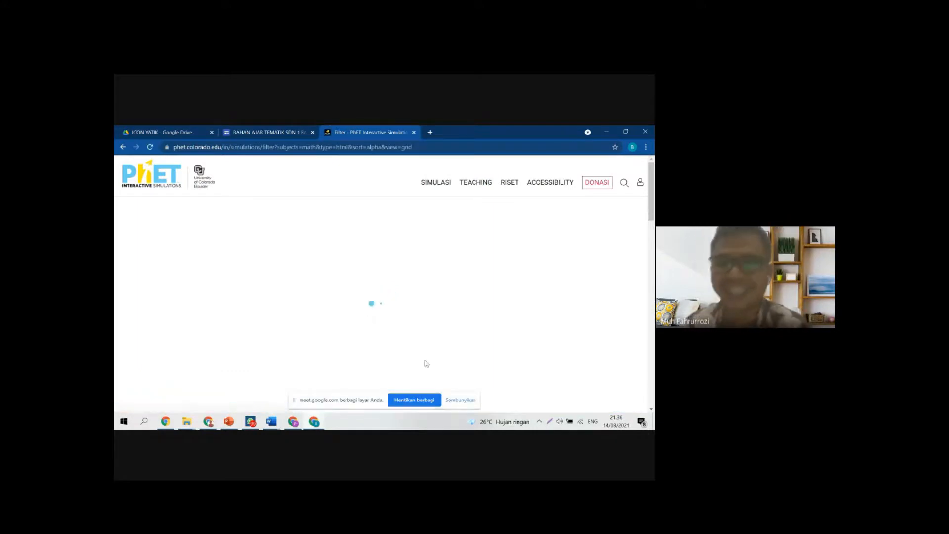
{"action": "scroll", "coordinate": [373, 335], "scroll_direction": "down", "scroll_amount": 2}
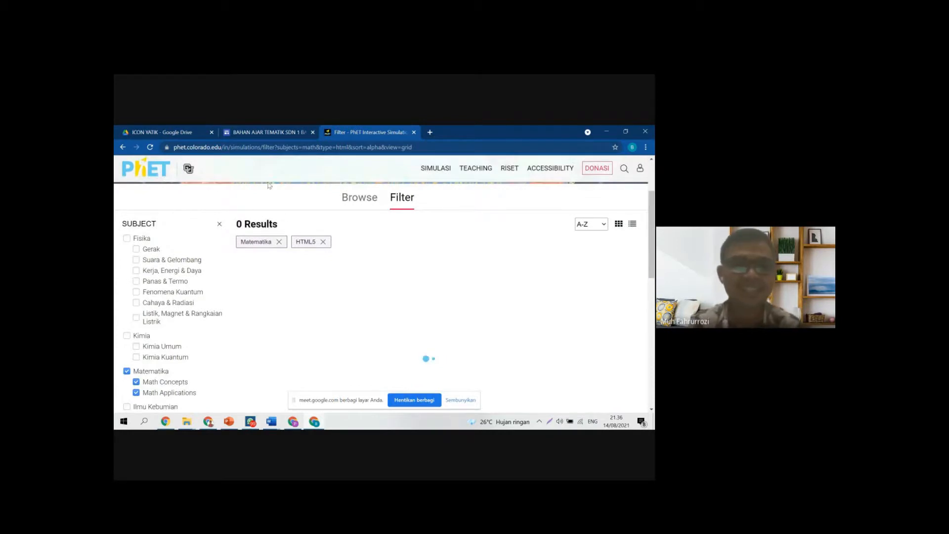
{"action": "left_click", "coordinate": [293, 421]}
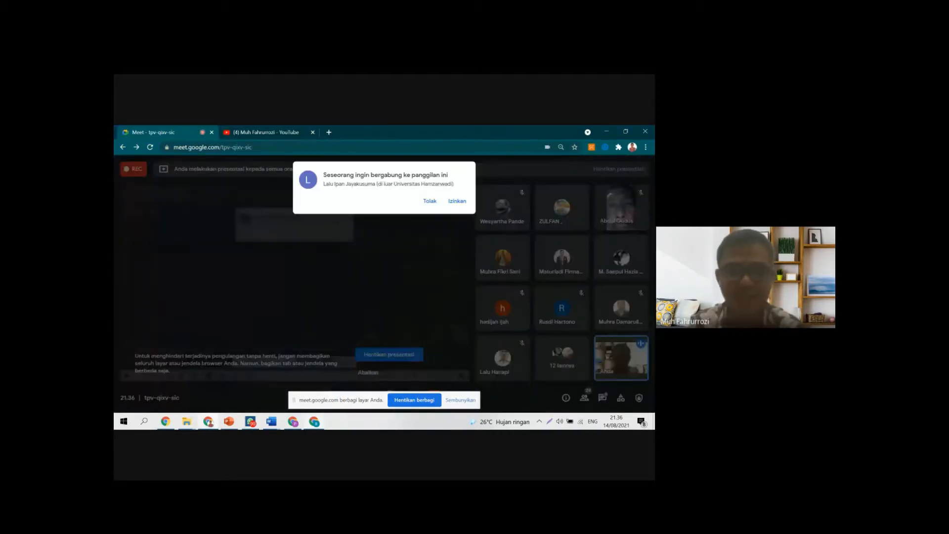
{"action": "left_click", "coordinate": [456, 201]}
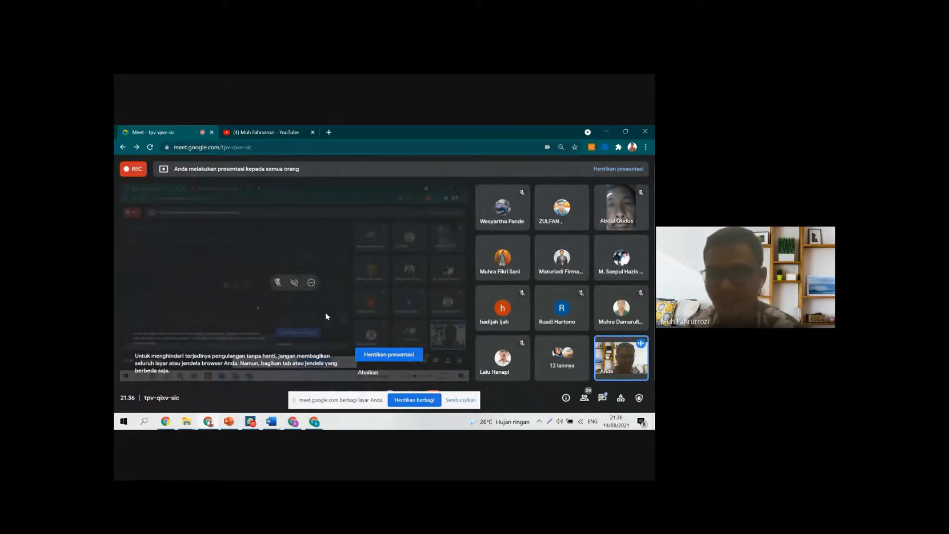
{"action": "left_click", "coordinate": [315, 422]}
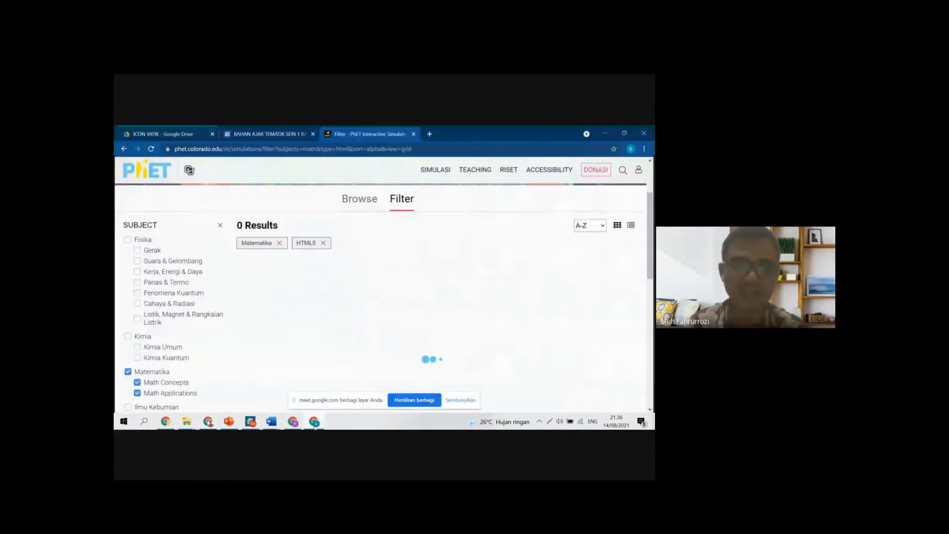
Step: Look through the Matematika simulations available in Bahasa Indonesia for one suited to the teaching material
{"action": "scroll", "coordinate": [377, 293], "scroll_direction": "down", "scroll_amount": 4}
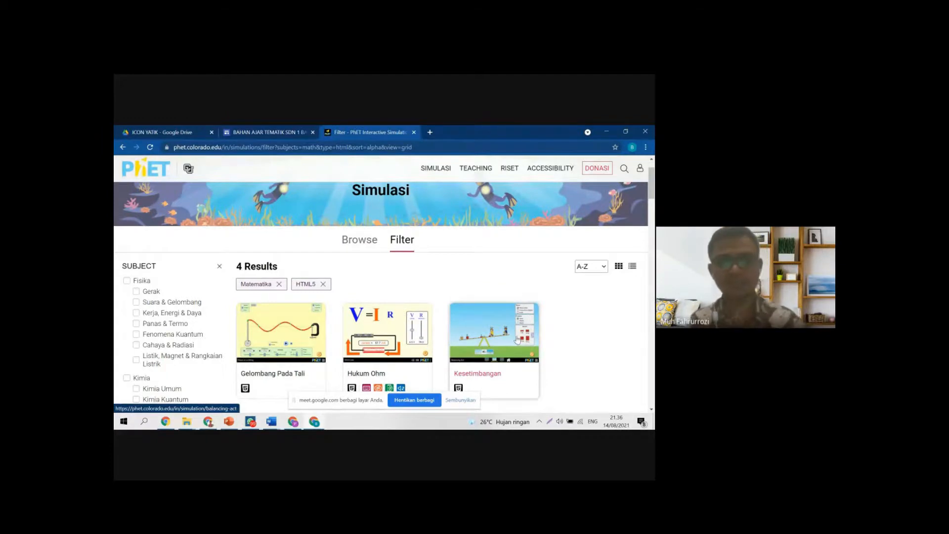
{"action": "scroll", "coordinate": [517, 338], "scroll_direction": "down", "scroll_amount": 1}
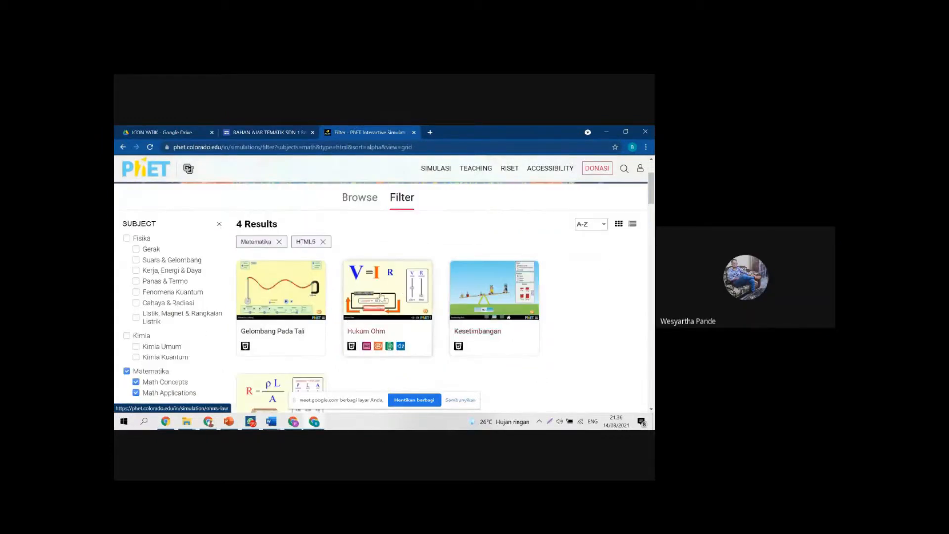
{"action": "scroll", "coordinate": [381, 296], "scroll_direction": "up", "scroll_amount": 1}
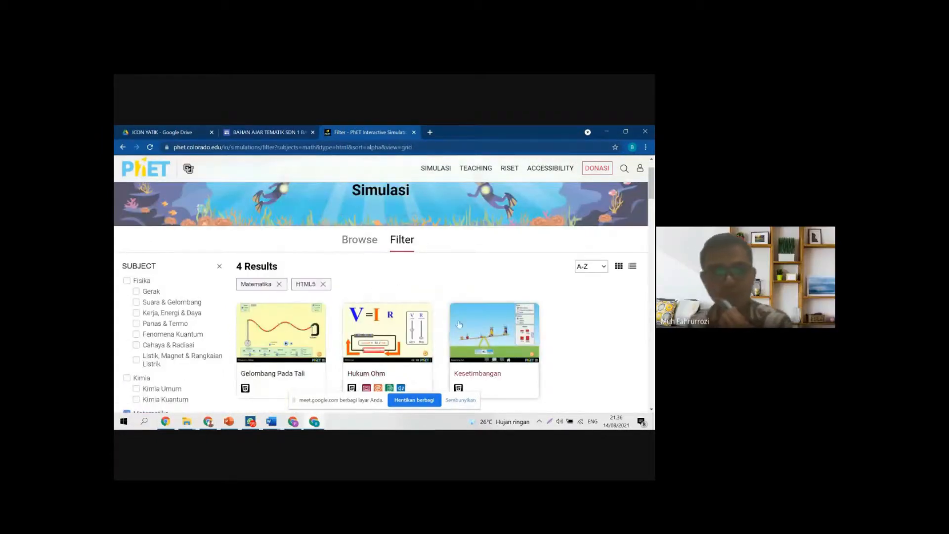
{"action": "scroll", "coordinate": [477, 342], "scroll_direction": "down", "scroll_amount": 1}
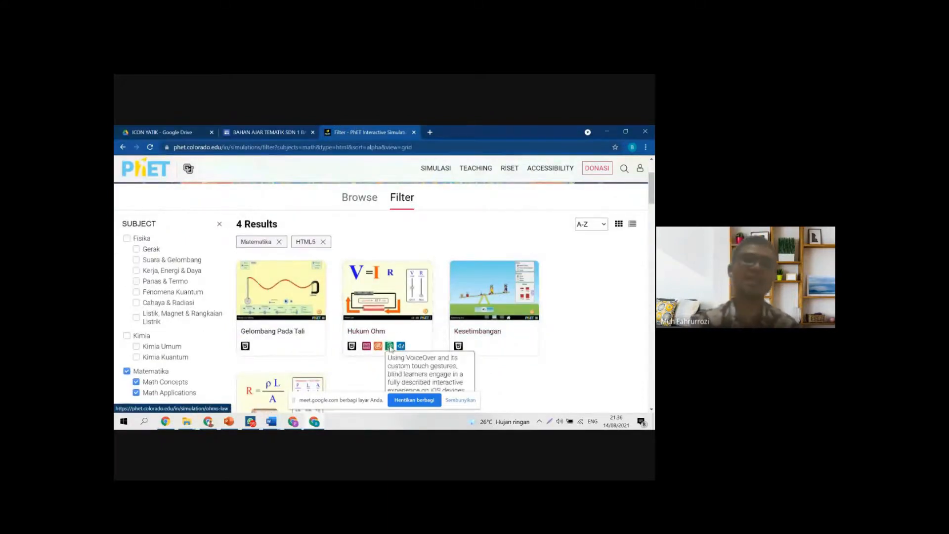
{"action": "scroll", "coordinate": [494, 331], "scroll_direction": "down", "scroll_amount": 1}
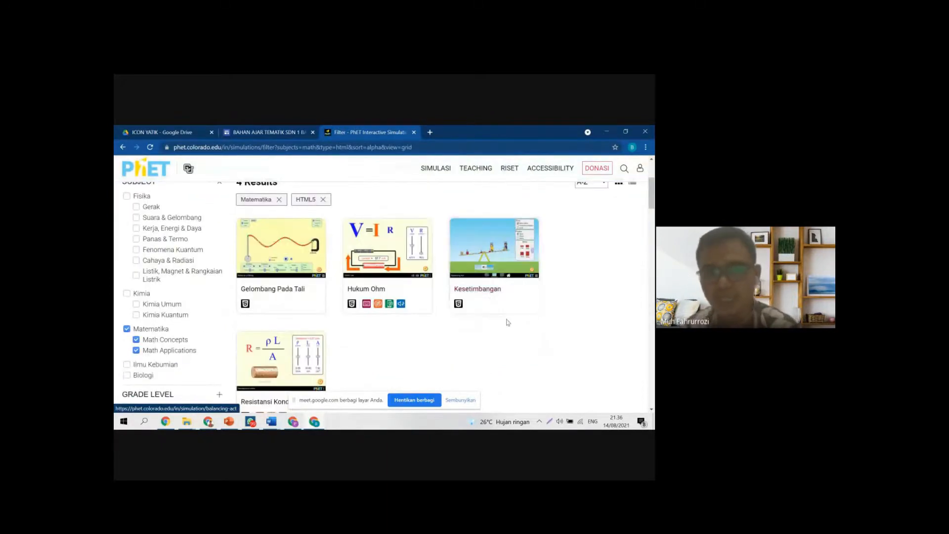
{"action": "scroll", "coordinate": [497, 328], "scroll_direction": "down", "scroll_amount": 2}
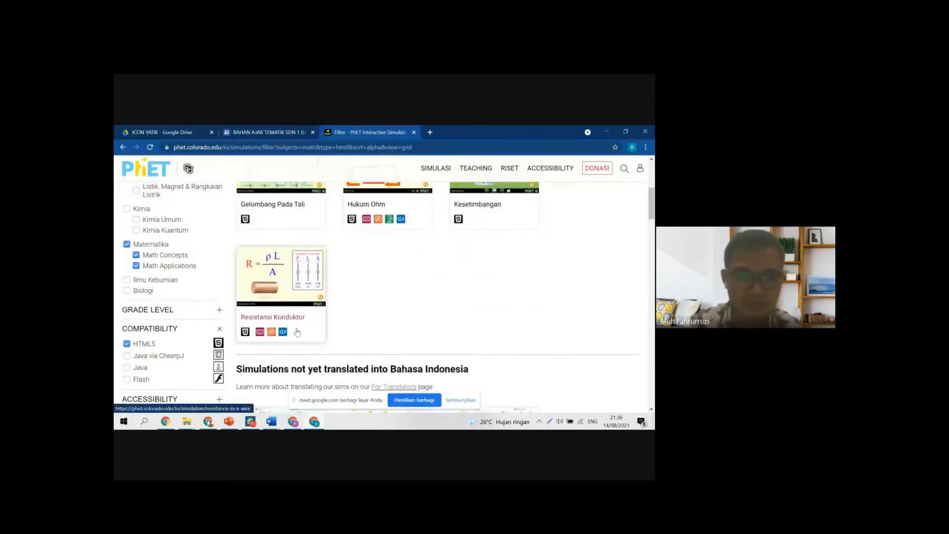
{"action": "scroll", "coordinate": [487, 268], "scroll_direction": "up", "scroll_amount": 2}
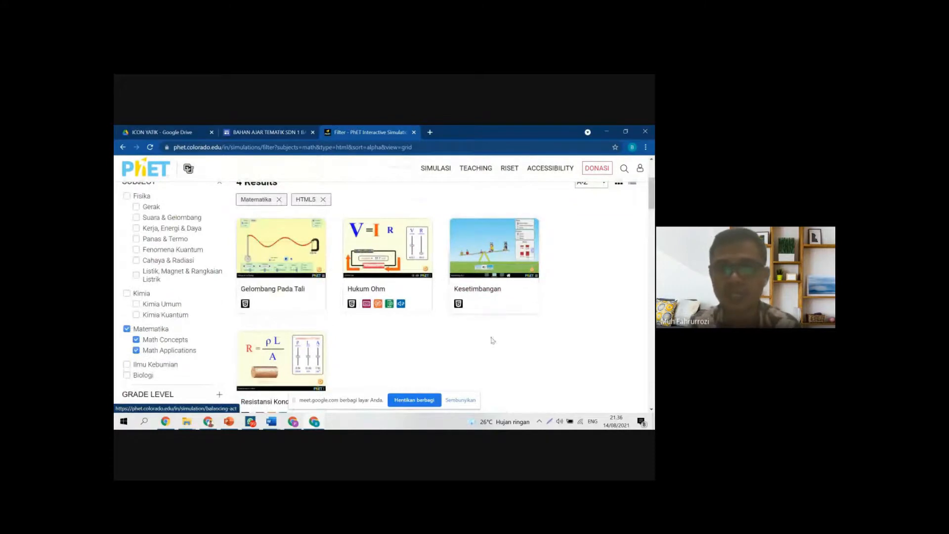
Step: Open the Kesetimbangan simulation and copy the complete iframe code for embedding it
{"action": "left_click", "coordinate": [479, 294]}
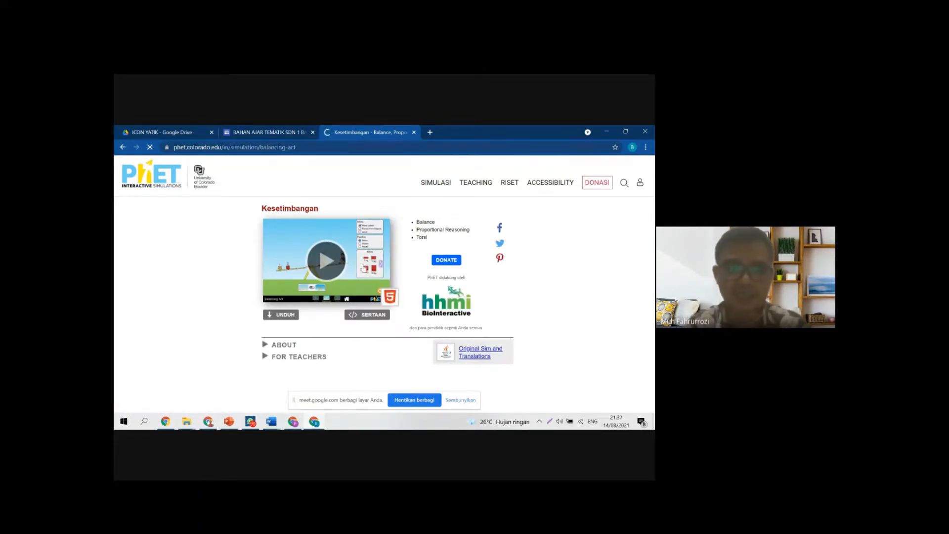
{"action": "left_click", "coordinate": [365, 318]}
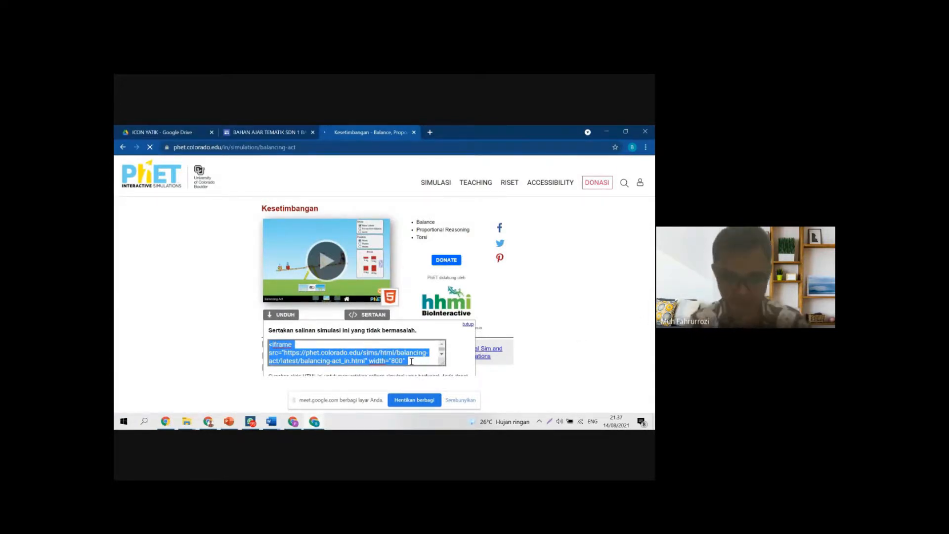
{"action": "scroll", "coordinate": [410, 360], "scroll_direction": "down", "scroll_amount": 1}
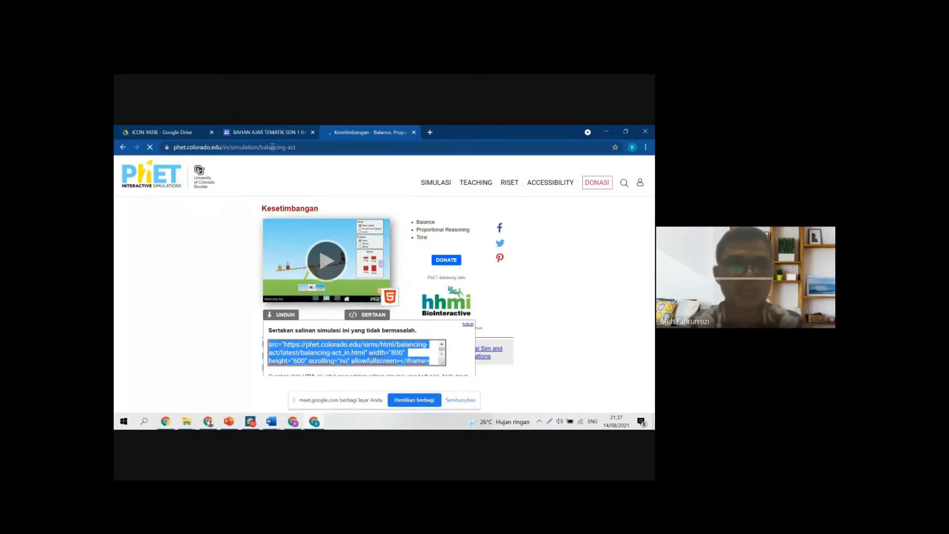
Step: Return to the Simulasi page in Google Sites and start embedding web content, checking the URL and code options
{"action": "left_click", "coordinate": [267, 132]}
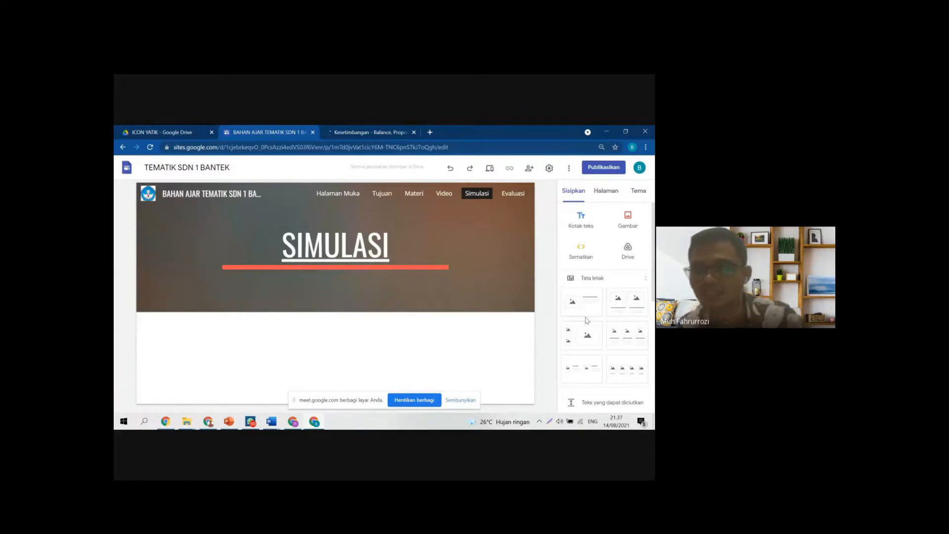
{"action": "left_click", "coordinate": [581, 248]}
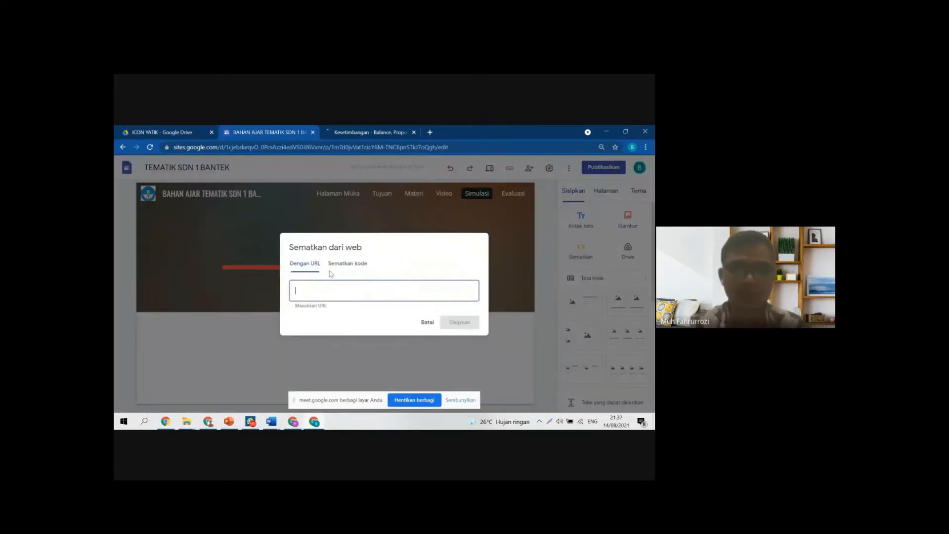
{"action": "left_click", "coordinate": [304, 264]}
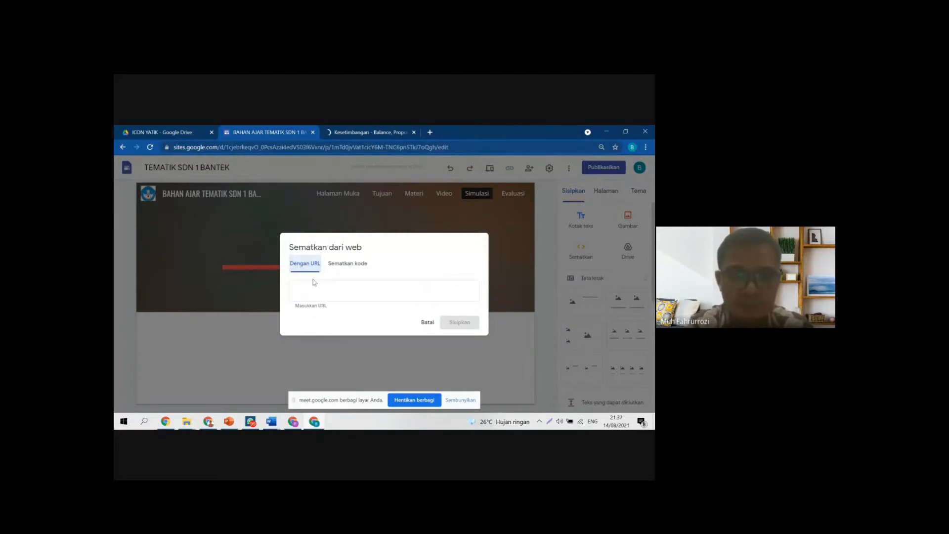
{"action": "left_click", "coordinate": [341, 265]}
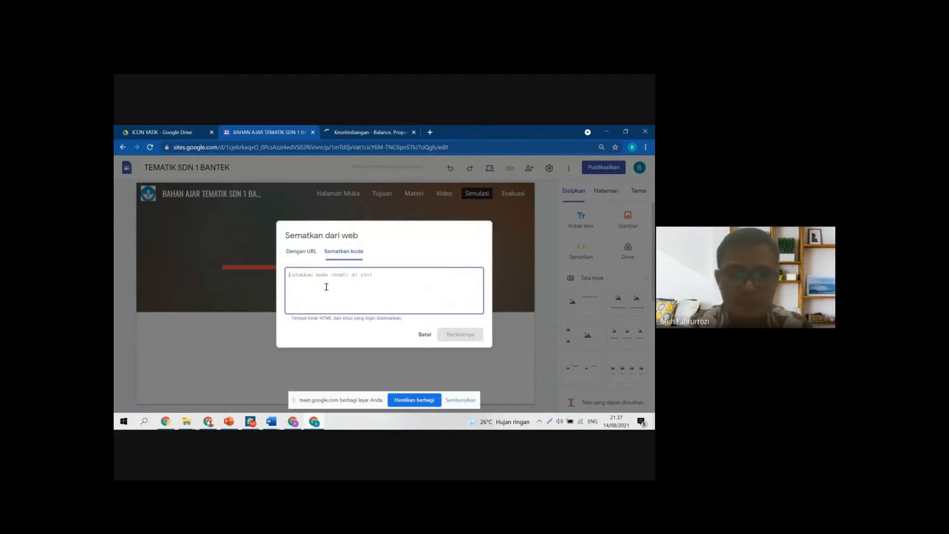
Step: Try to embed the Kesetimbangan simulation by pasting its iframe code as a URL
{"action": "left_click", "coordinate": [300, 257]}
{"action": "key", "text": "ctrl+v"}
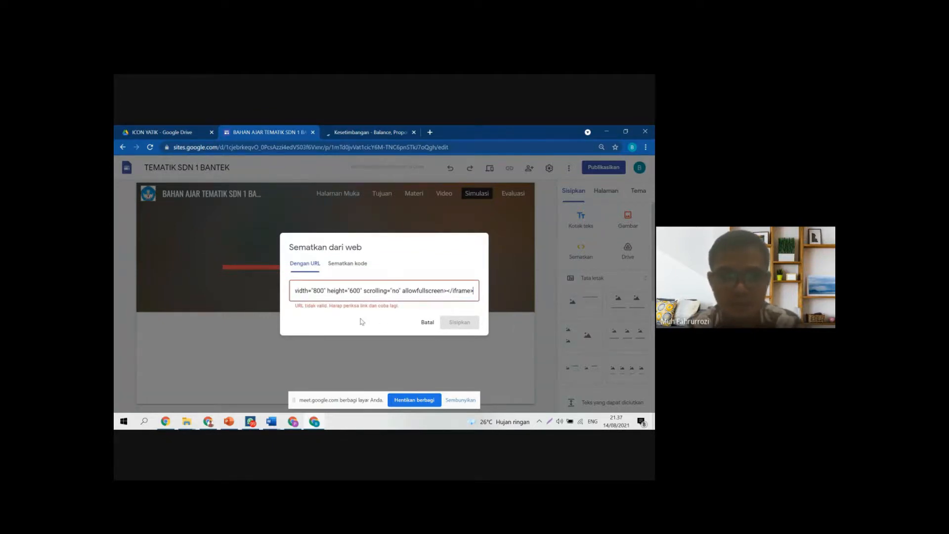
{"action": "key", "text": "ctrl+a"}
Step: Embed the Kesetimbangan simulation on the Simulasi page using its 800 by 600 iframe code as embed code
{"action": "left_click", "coordinate": [341, 263]}
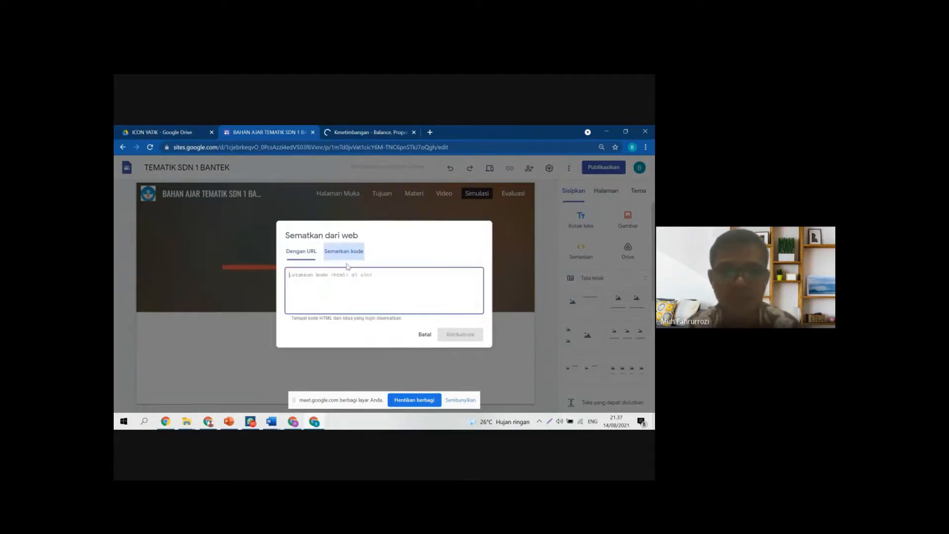
{"action": "type", "text": "<iframe src=\"https://phet.colorado.edu/sims/html/balancing-act/latest/balancing-act_in.html\" width=\"800\" height=\"600\" scrolling=\"no\" allowfullscreen></iframe>"}
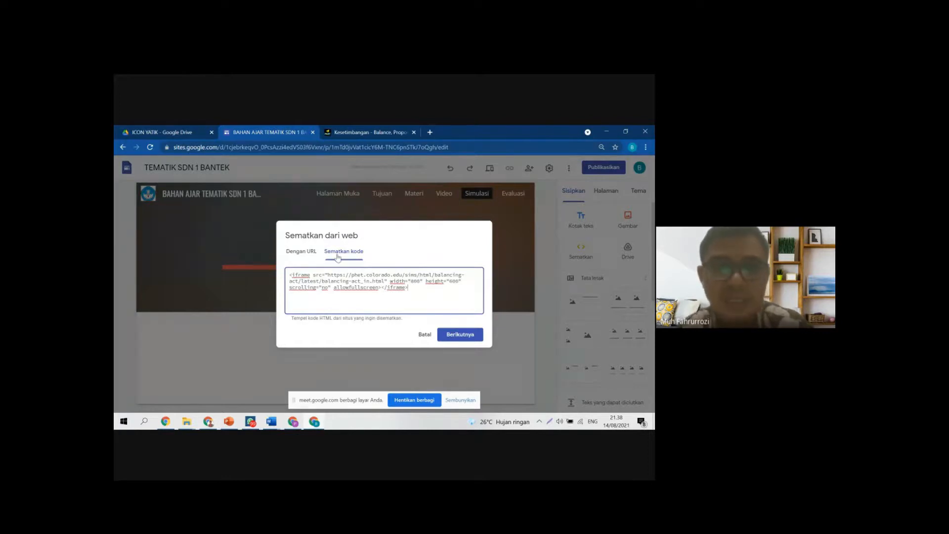
{"action": "left_click", "coordinate": [298, 252]}
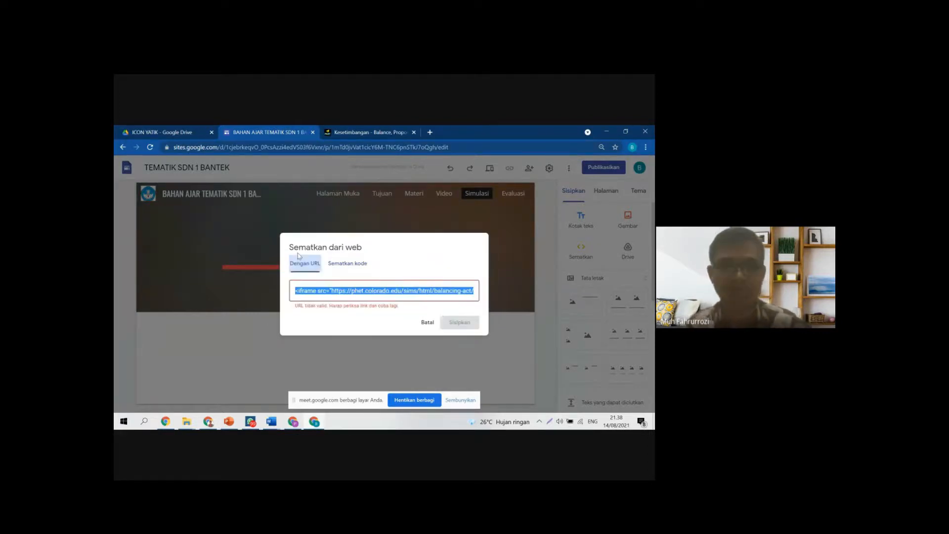
{"action": "left_click", "coordinate": [355, 270]}
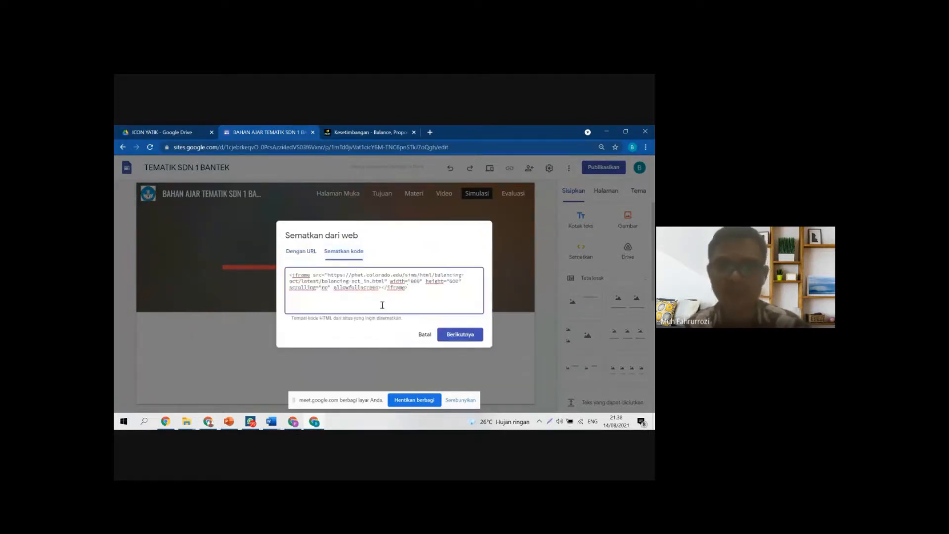
{"action": "left_click", "coordinate": [461, 339]}
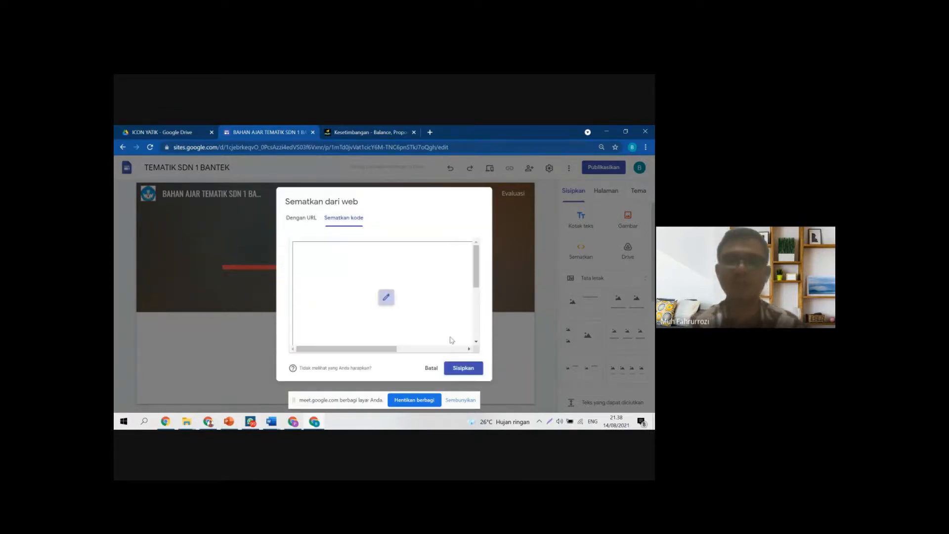
{"action": "left_click", "coordinate": [463, 368]}
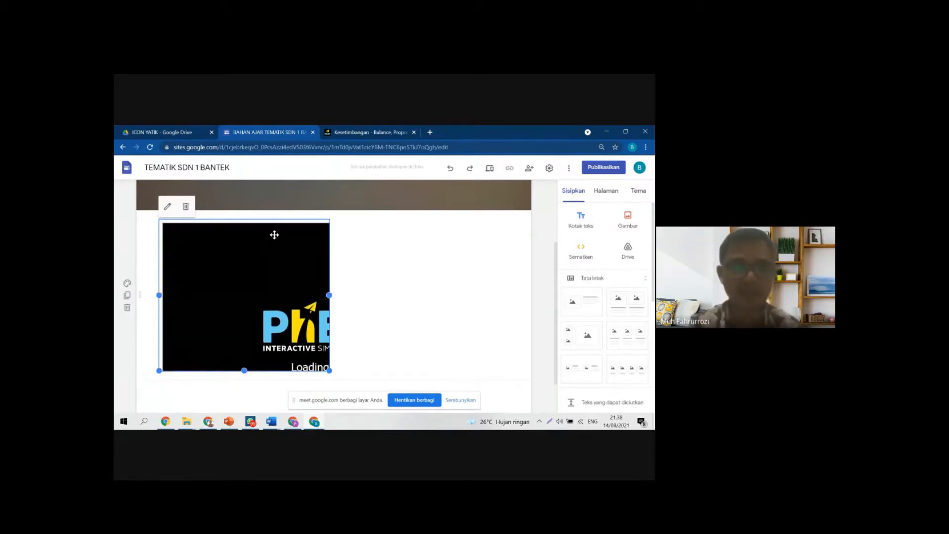
Step: Enlarge the embedded simulation frame below the SIMULASI header so that the whole PhET window fits its width
{"action": "scroll", "coordinate": [324, 303], "scroll_direction": "down", "scroll_amount": 1}
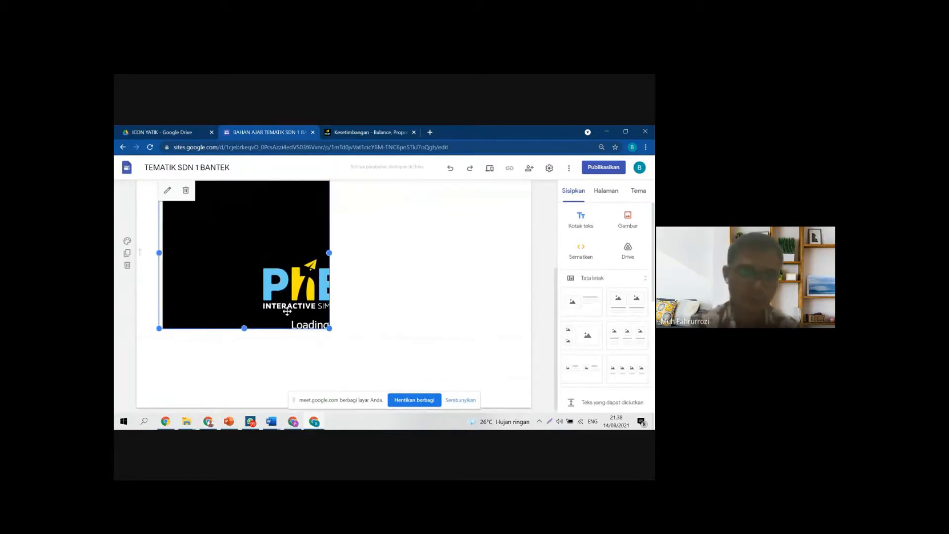
{"action": "scroll", "coordinate": [287, 314], "scroll_direction": "up", "scroll_amount": 1}
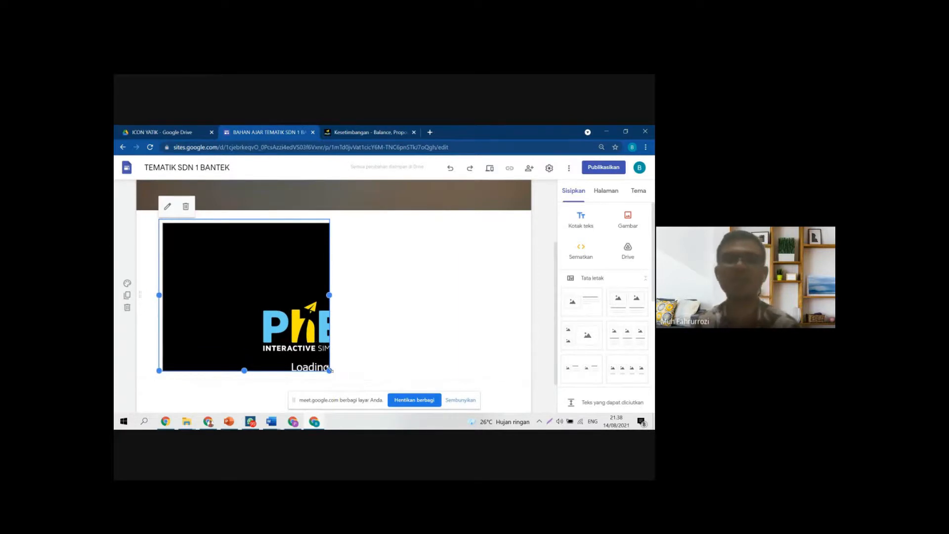
{"action": "left_click_drag", "start_coordinate": [329, 370], "coordinate": [505, 403]}
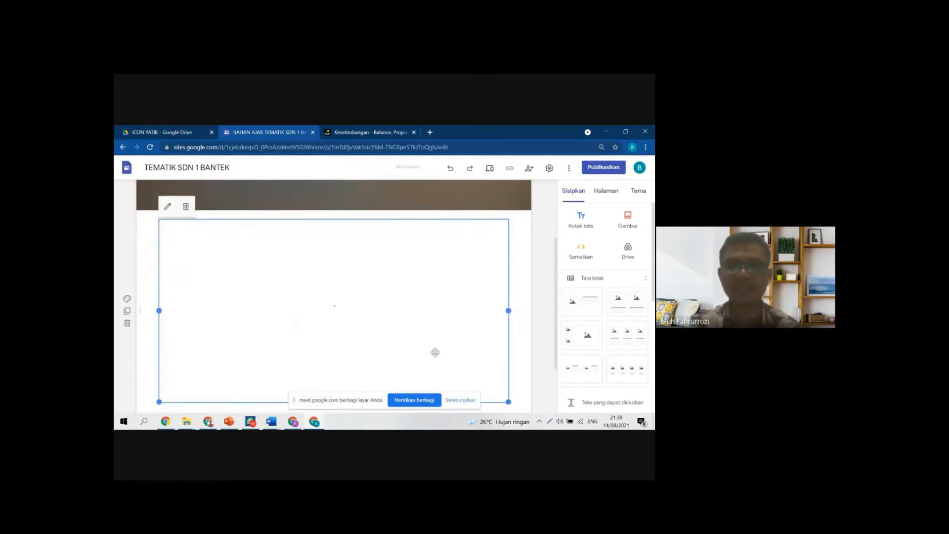
{"action": "left_click_drag", "start_coordinate": [507, 318], "coordinate": [470, 319]}
{"action": "left_click_drag", "start_coordinate": [287, 301], "coordinate": [309, 277]}
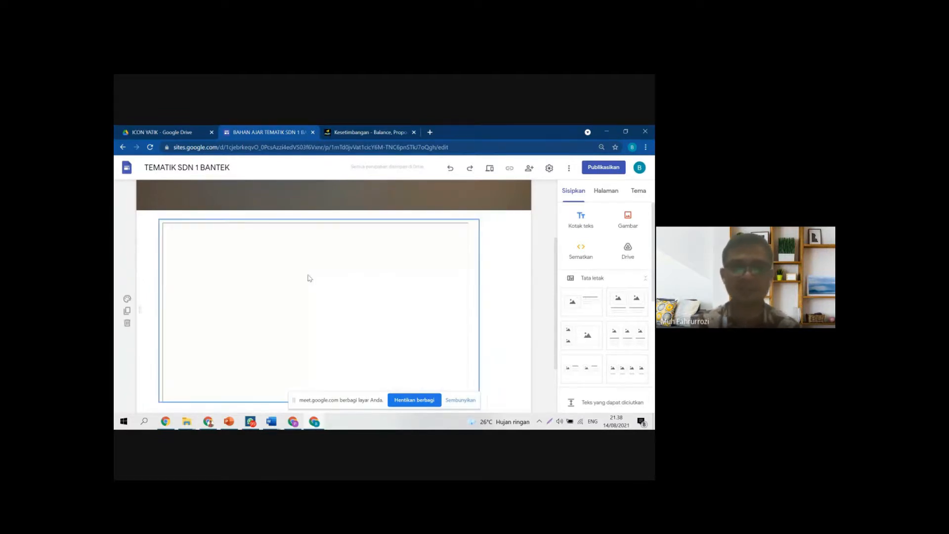
Step: Reduce the simulation frame's height slightly and pull in its left edge to centre it on the page
{"action": "scroll", "coordinate": [358, 290], "scroll_direction": "down", "scroll_amount": 3}
{"action": "left_click", "coordinate": [395, 319]}
{"action": "scroll", "coordinate": [343, 349], "scroll_direction": "up", "scroll_amount": 1}
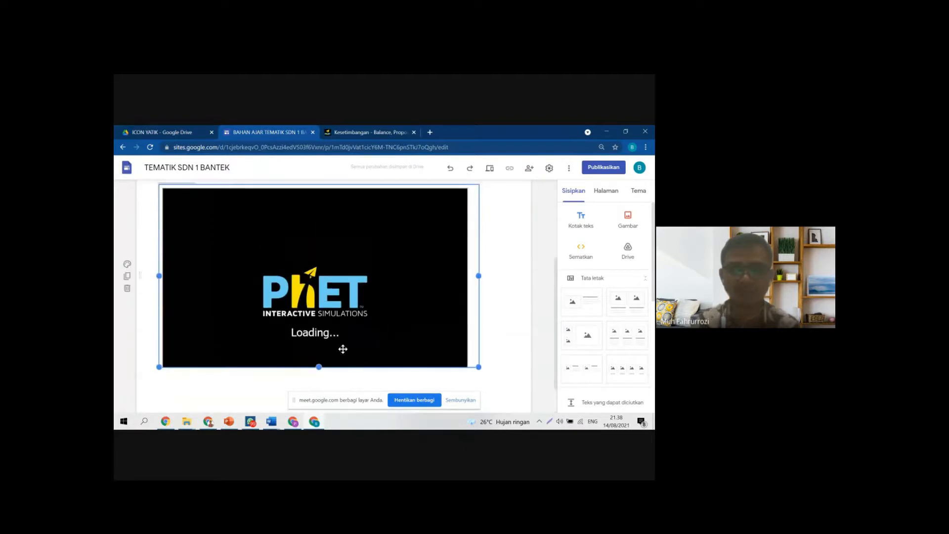
{"action": "left_click_drag", "start_coordinate": [318, 367], "coordinate": [326, 352]}
{"action": "scroll", "coordinate": [253, 265], "scroll_direction": "up", "scroll_amount": 2}
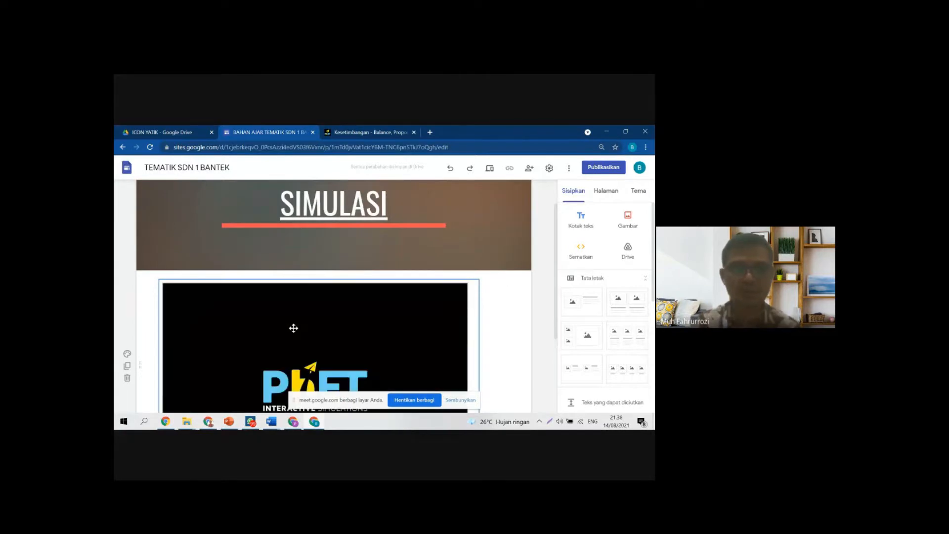
{"action": "scroll", "coordinate": [292, 328], "scroll_direction": "down", "scroll_amount": 2}
{"action": "left_click_drag", "start_coordinate": [285, 296], "coordinate": [345, 242]}
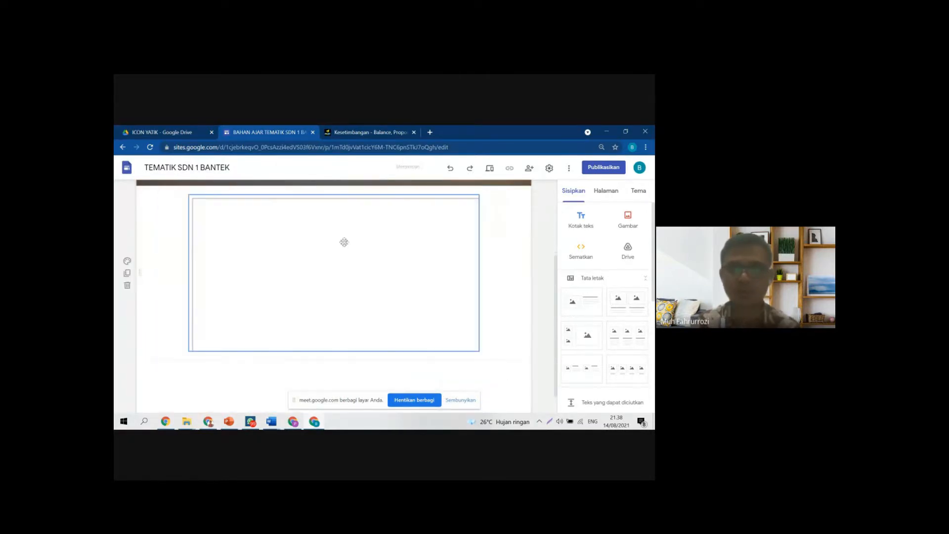
{"action": "scroll", "coordinate": [385, 316], "scroll_direction": "up", "scroll_amount": 2}
{"action": "scroll", "coordinate": [390, 327], "scroll_direction": "down", "scroll_amount": 2}
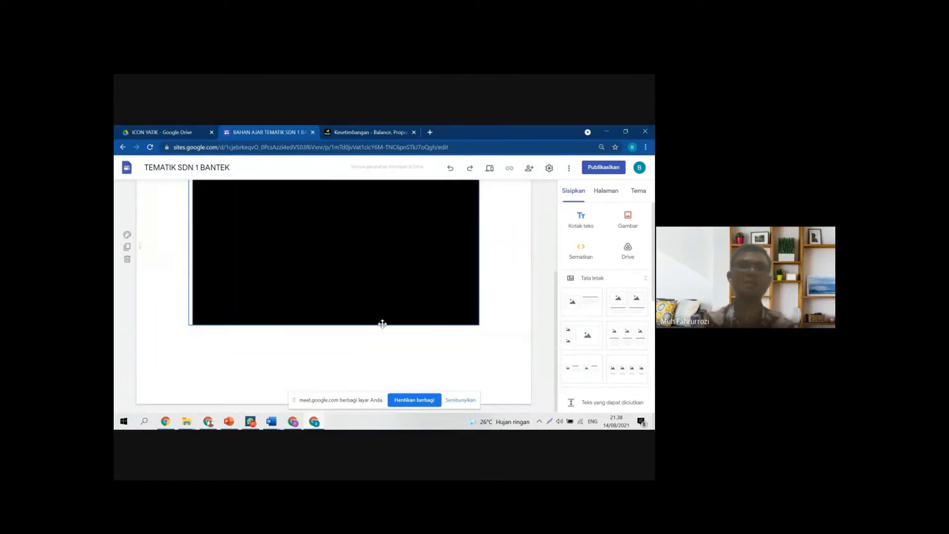
Step: Reduce the embedded simulation frame's height slightly, keeping its width
{"action": "scroll", "coordinate": [352, 353], "scroll_direction": "up", "scroll_amount": 1}
{"action": "scroll", "coordinate": [332, 339], "scroll_direction": "down", "scroll_amount": 1}
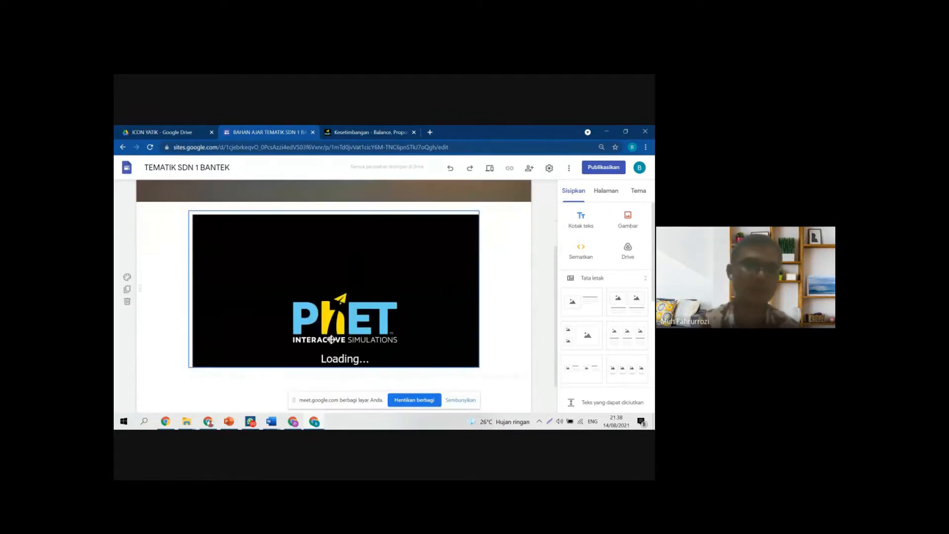
{"action": "left_click", "coordinate": [457, 345]}
{"action": "left_click_drag", "start_coordinate": [478, 367], "coordinate": [477, 359]}
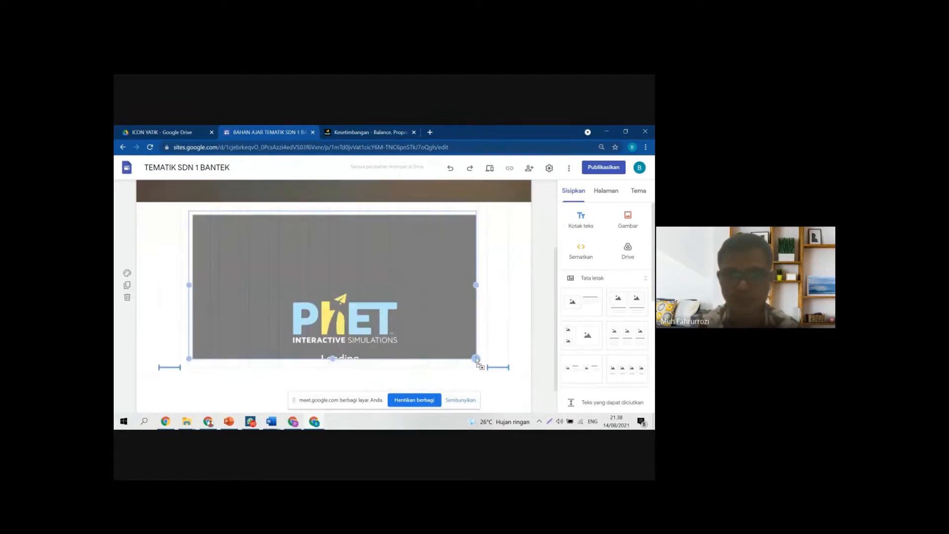
{"action": "left_click", "coordinate": [365, 342]}
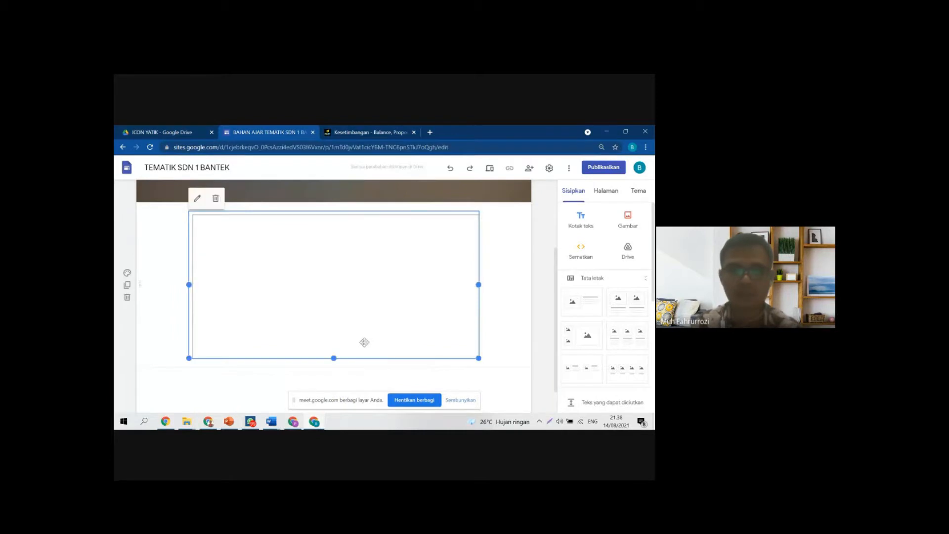
Step: Open the embedded simulation's web embed settings and save them again without editing the code
{"action": "double_click", "coordinate": [428, 254]}
{"action": "left_click", "coordinate": [462, 327]}
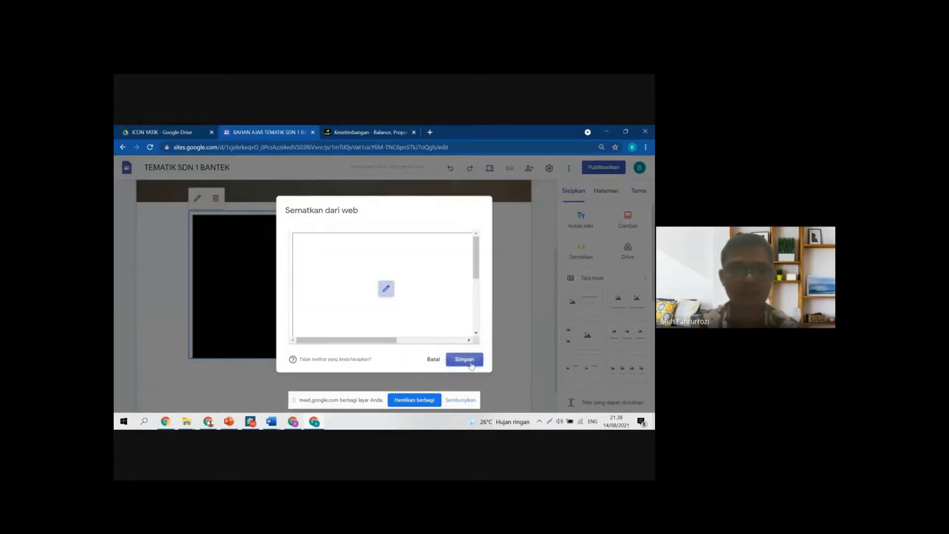
{"action": "left_click", "coordinate": [456, 352]}
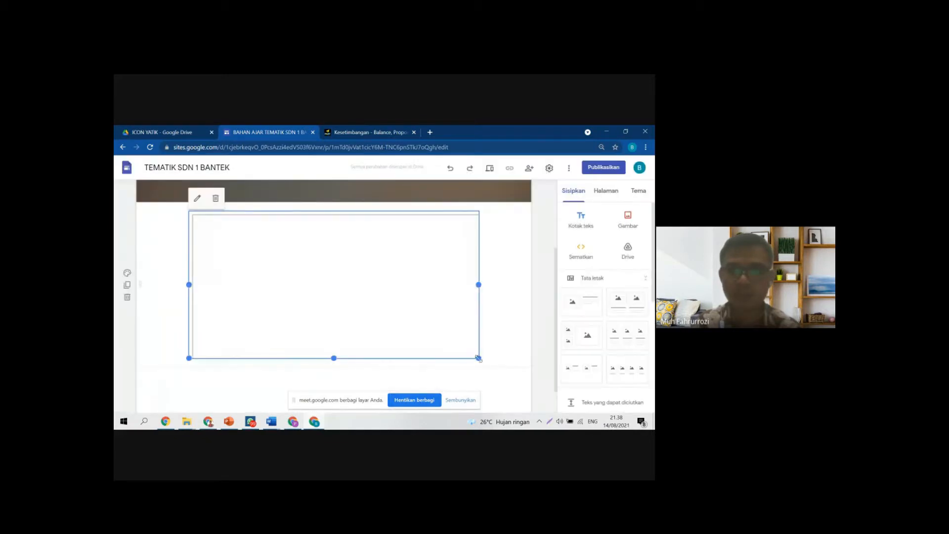
Step: Preview the Simulasi page, examine how the embedded PhET simulation loads and fits, and exit the preview
{"action": "scroll", "coordinate": [489, 313], "scroll_direction": "up", "scroll_amount": 3}
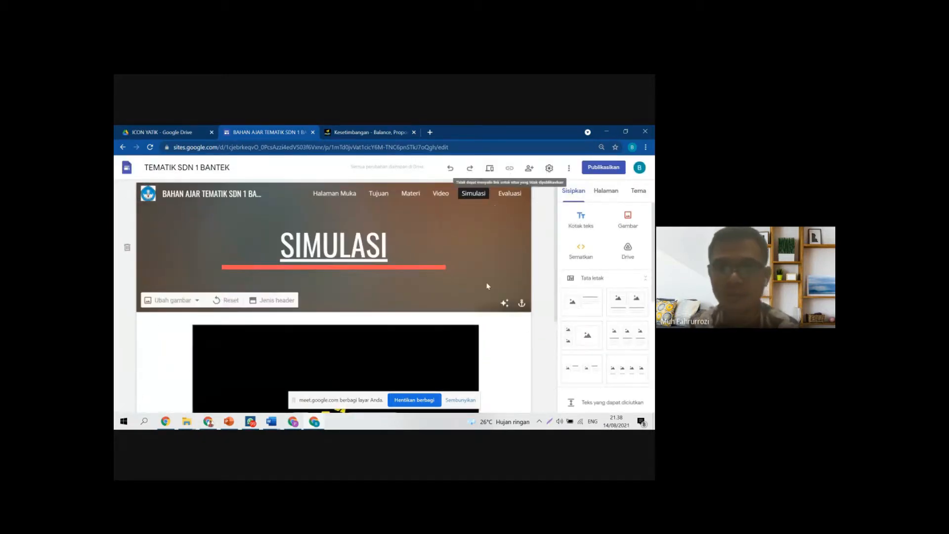
{"action": "scroll", "coordinate": [487, 291], "scroll_direction": "down", "scroll_amount": 1}
{"action": "scroll", "coordinate": [482, 302], "scroll_direction": "up", "scroll_amount": 1}
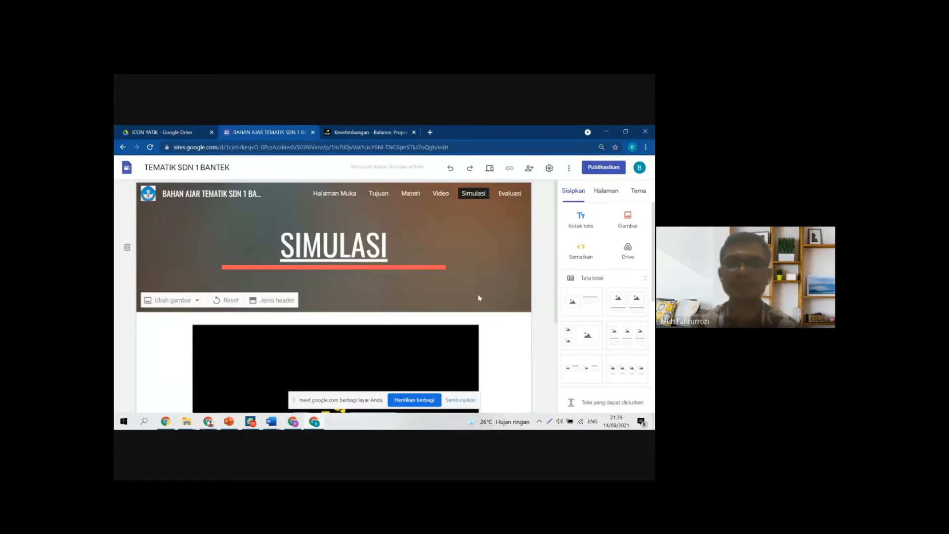
{"action": "left_click", "coordinate": [489, 168]}
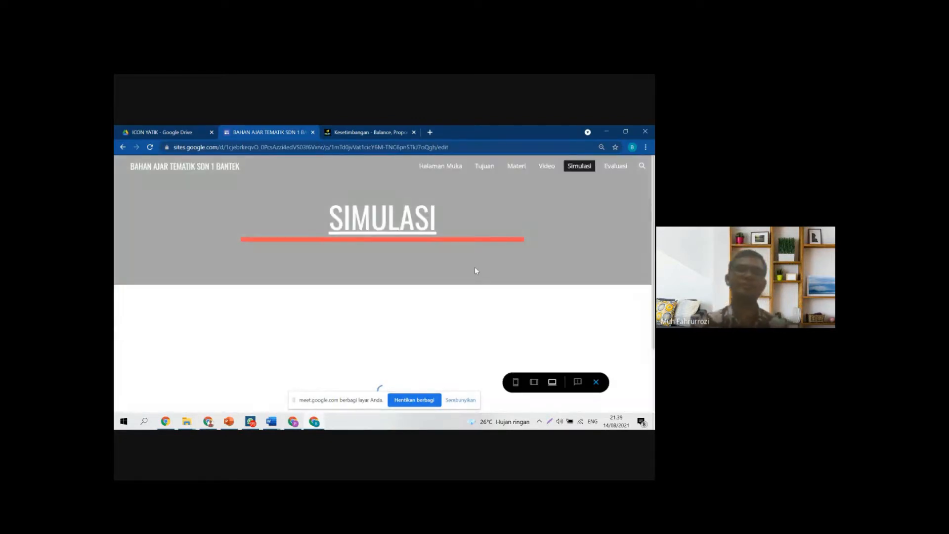
{"action": "scroll", "coordinate": [530, 247], "scroll_direction": "down", "scroll_amount": 2}
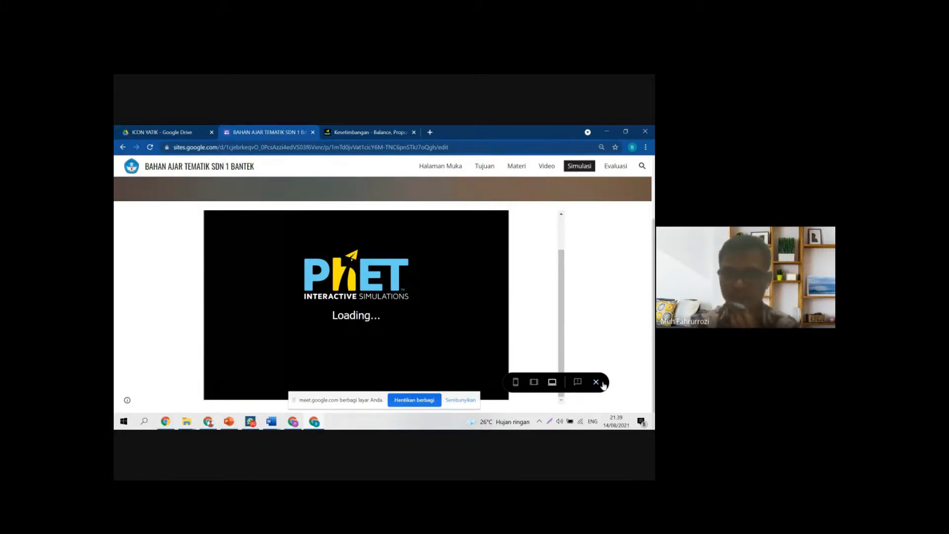
{"action": "left_click", "coordinate": [597, 381]}
{"action": "scroll", "coordinate": [380, 340], "scroll_direction": "down", "scroll_amount": 5}
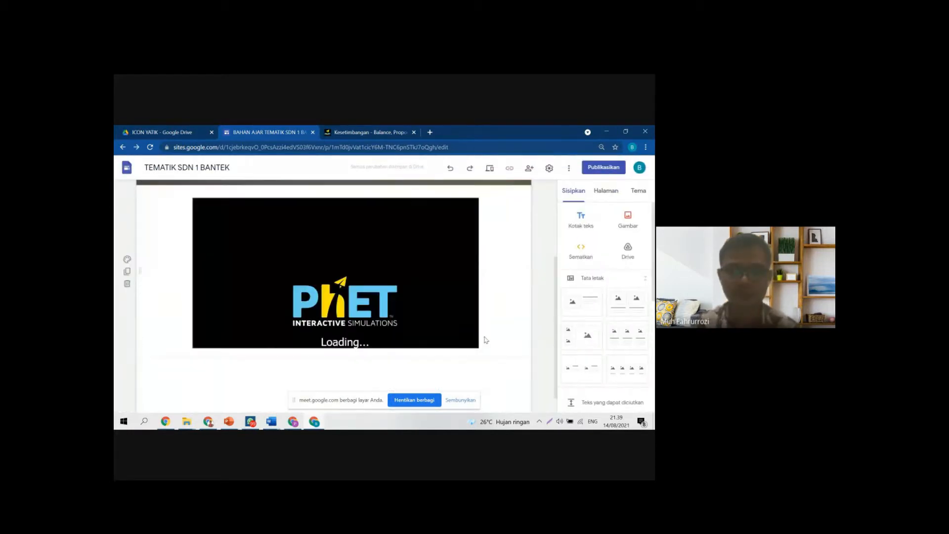
{"action": "left_click", "coordinate": [356, 270]}
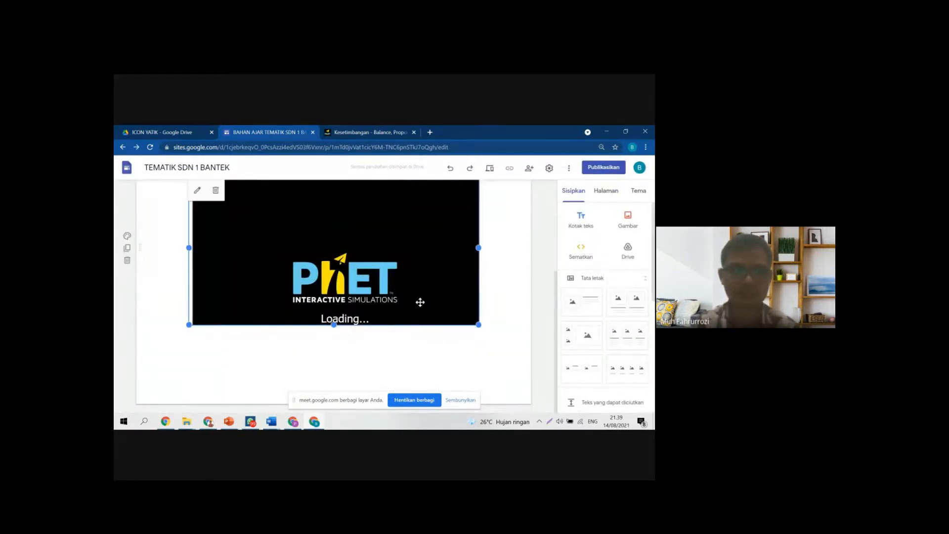
{"action": "scroll", "coordinate": [420, 302], "scroll_direction": "up", "scroll_amount": 1}
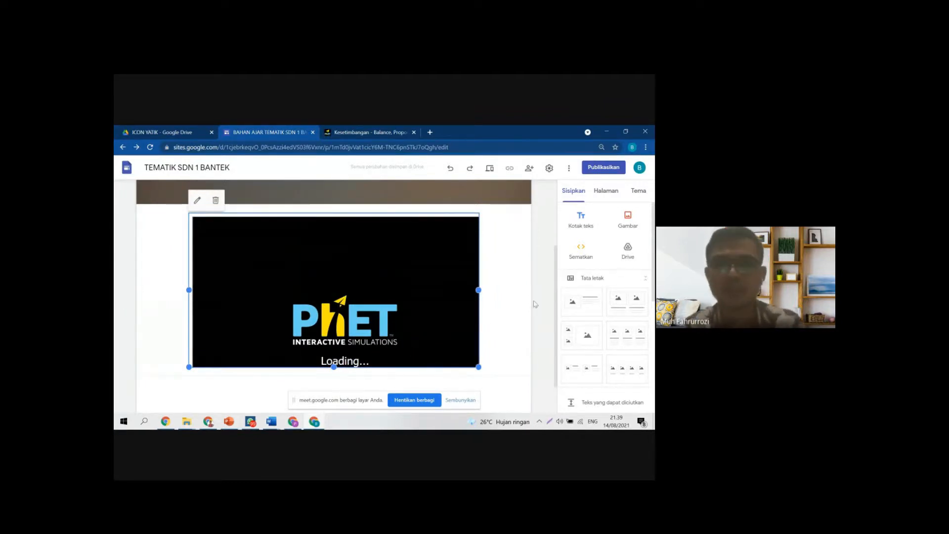
{"action": "left_click", "coordinate": [325, 276]}
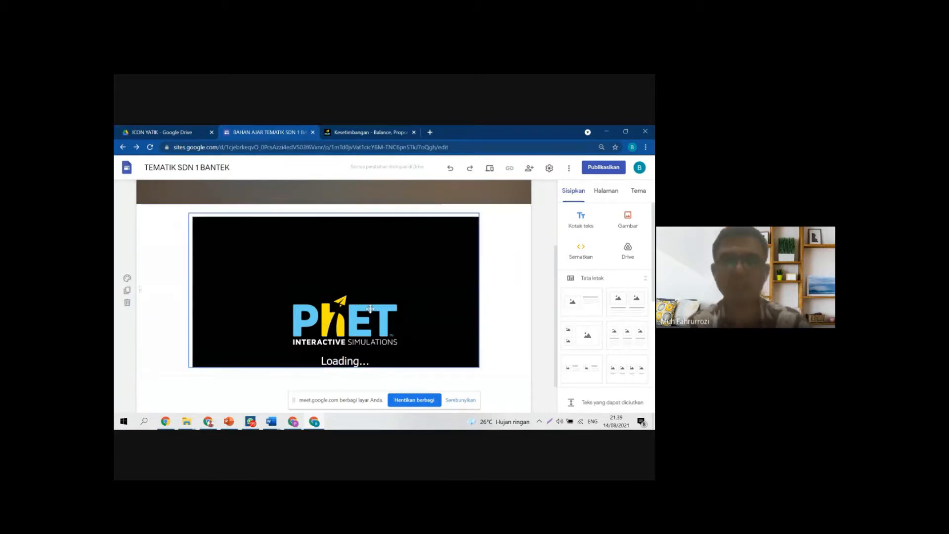
{"action": "scroll", "coordinate": [370, 308], "scroll_direction": "up", "scroll_amount": 2}
{"action": "scroll", "coordinate": [370, 310], "scroll_direction": "down", "scroll_amount": 1}
{"action": "scroll", "coordinate": [372, 310], "scroll_direction": "down", "scroll_amount": 2}
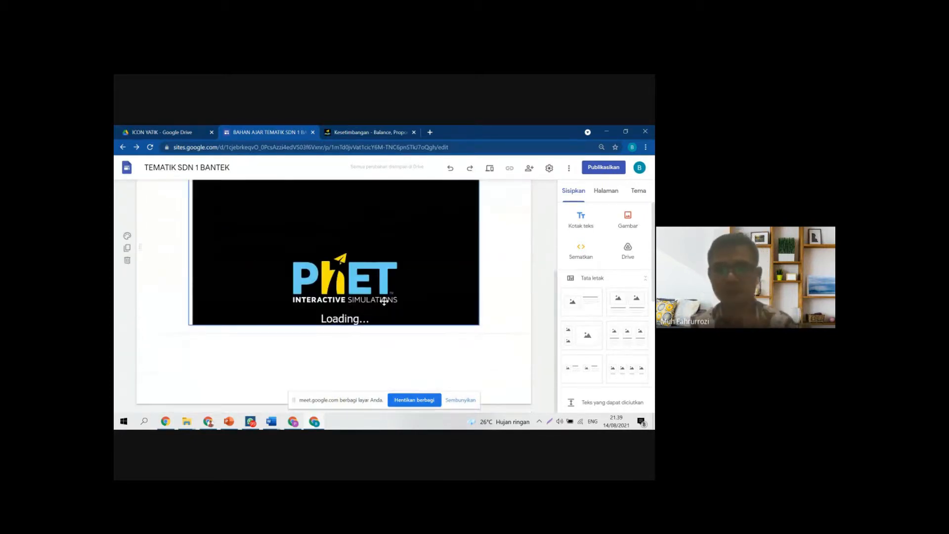
Step: Shift the simulation frame toward the right side of the page, and back to the content area's left margin
{"action": "left_click", "coordinate": [390, 298]}
{"action": "scroll", "coordinate": [440, 312], "scroll_direction": "up", "scroll_amount": 2}
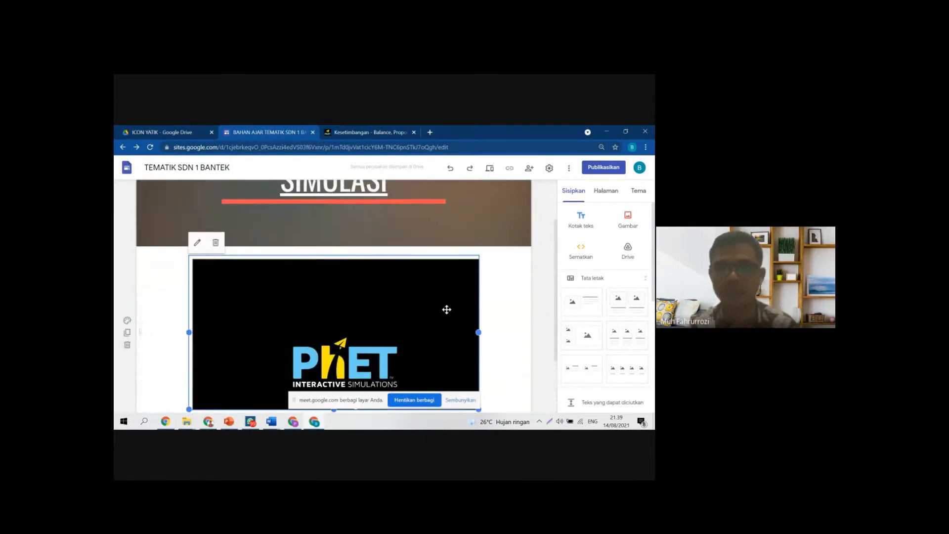
{"action": "left_click_drag", "start_coordinate": [436, 305], "coordinate": [436, 303]}
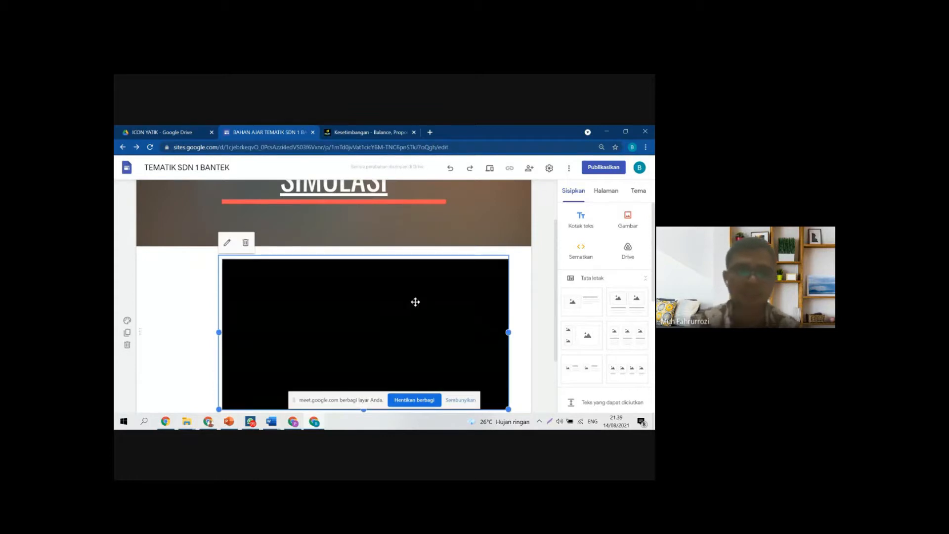
{"action": "left_click_drag", "start_coordinate": [386, 317], "coordinate": [261, 302]}
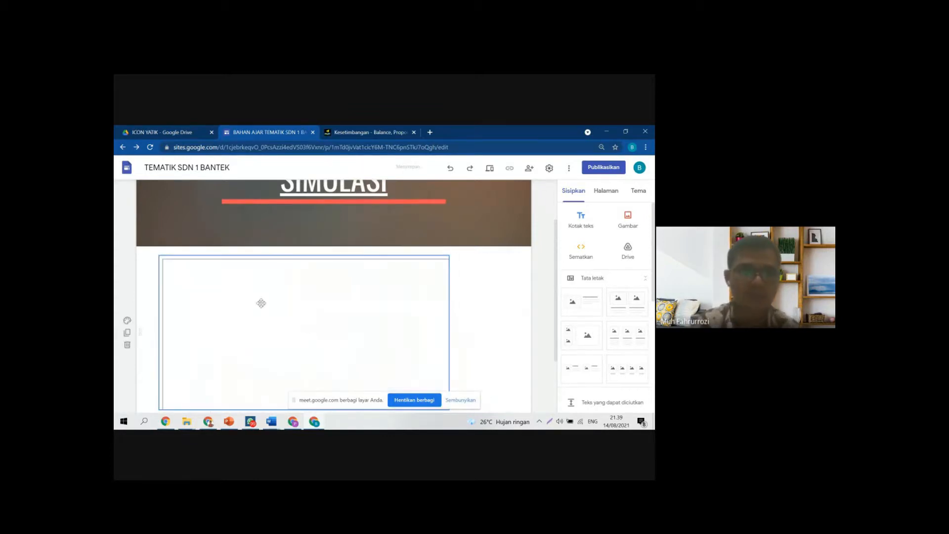
Step: Narrow the simulation frame to about half of the page width, keeping its left edge in place
{"action": "scroll", "coordinate": [460, 329], "scroll_direction": "down", "scroll_amount": 2}
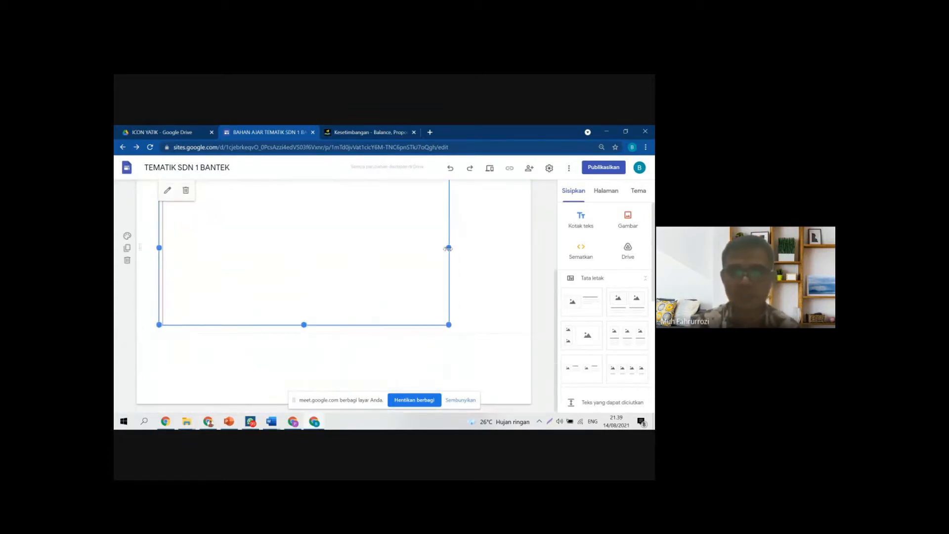
{"action": "left_click_drag", "start_coordinate": [449, 324], "coordinate": [363, 260]}
{"action": "scroll", "coordinate": [366, 333], "scroll_direction": "up", "scroll_amount": 2}
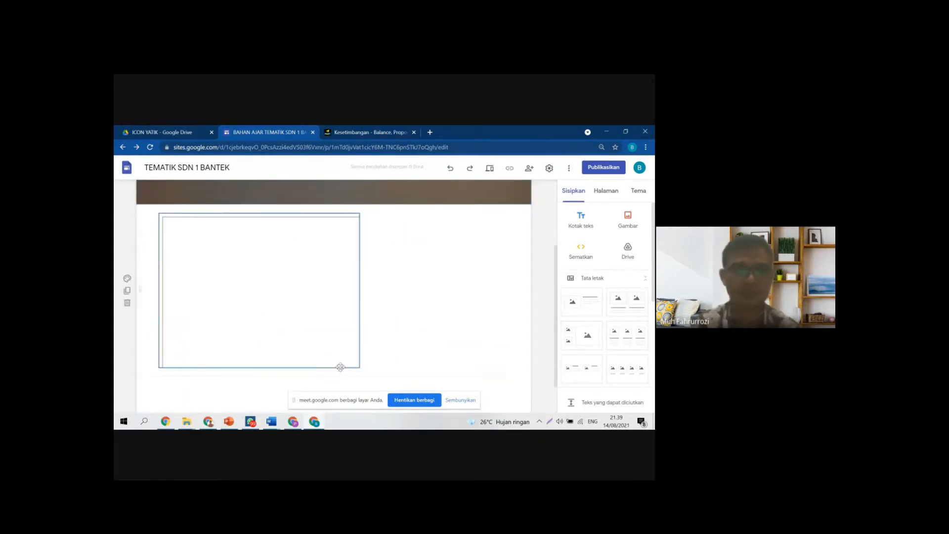
{"action": "scroll", "coordinate": [275, 364], "scroll_direction": "down", "scroll_amount": 1}
{"action": "left_click", "coordinate": [263, 292]}
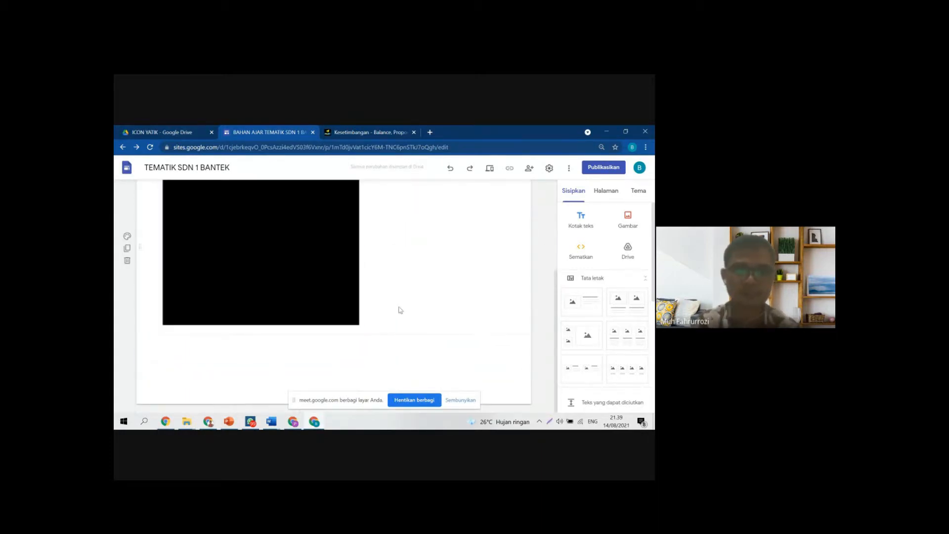
Step: Return the simulation frame to the centre of the page at its earlier, wider size
{"action": "scroll", "coordinate": [513, 373], "scroll_direction": "up", "scroll_amount": 1}
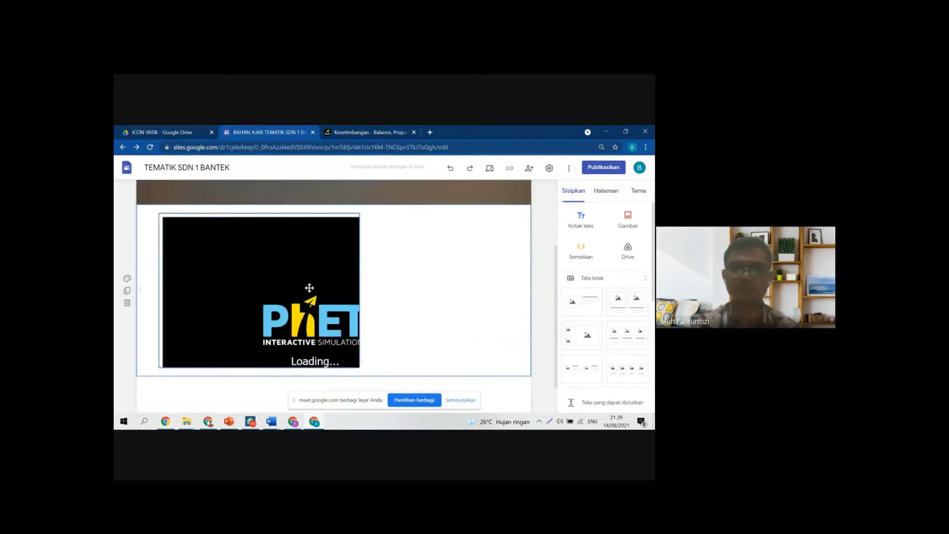
{"action": "left_click", "coordinate": [350, 303]}
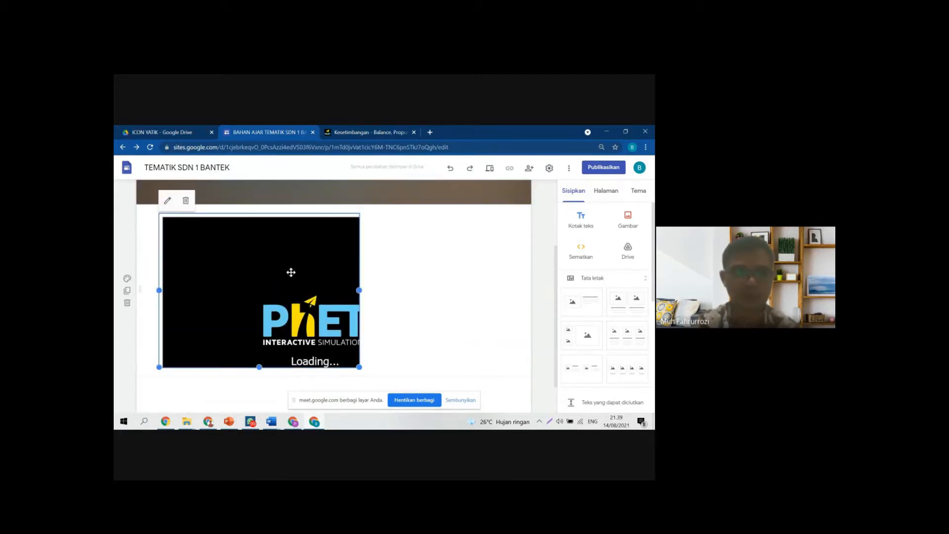
{"action": "left_click_drag", "start_coordinate": [290, 270], "coordinate": [480, 302]}
{"action": "left_click", "coordinate": [504, 337]}
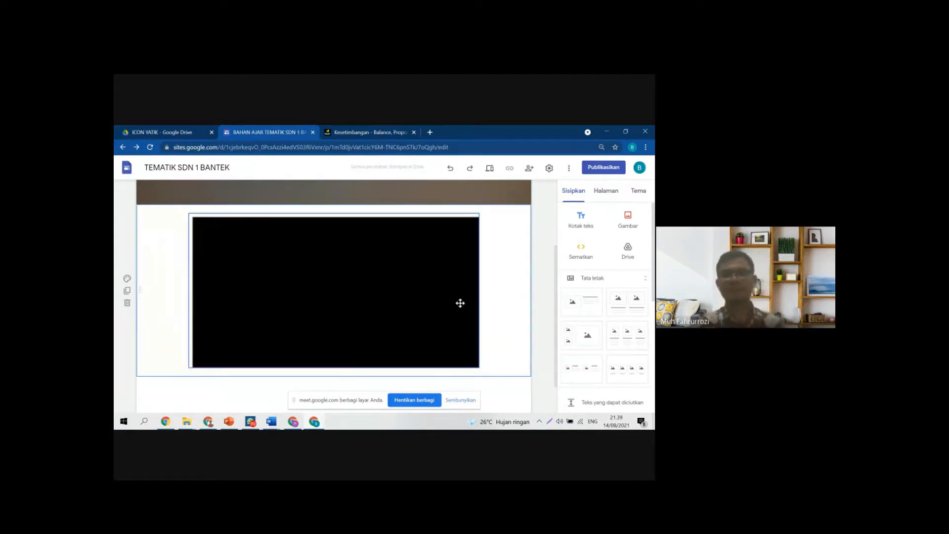
Step: Increase the embedded simulation frame's height slightly, extending its lower edge while keeping its width
{"action": "scroll", "coordinate": [429, 346], "scroll_direction": "down", "scroll_amount": 1}
{"action": "left_click", "coordinate": [400, 324]}
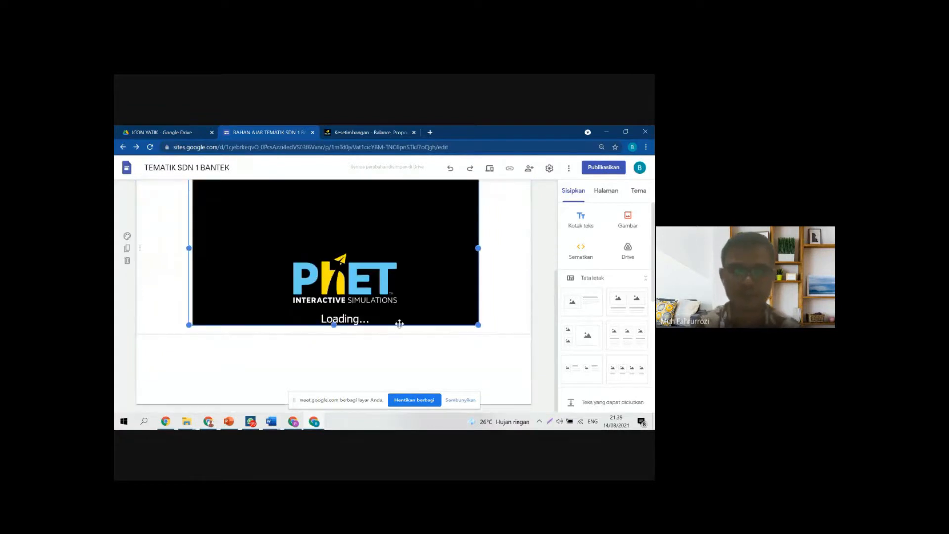
{"action": "left_click_drag", "start_coordinate": [333, 326], "coordinate": [333, 335]}
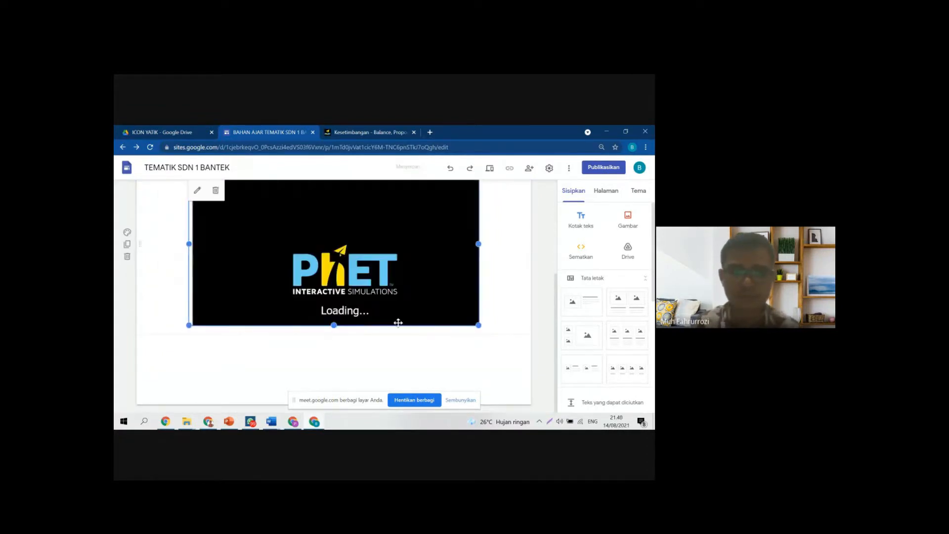
{"action": "scroll", "coordinate": [414, 324], "scroll_direction": "up", "scroll_amount": 1}
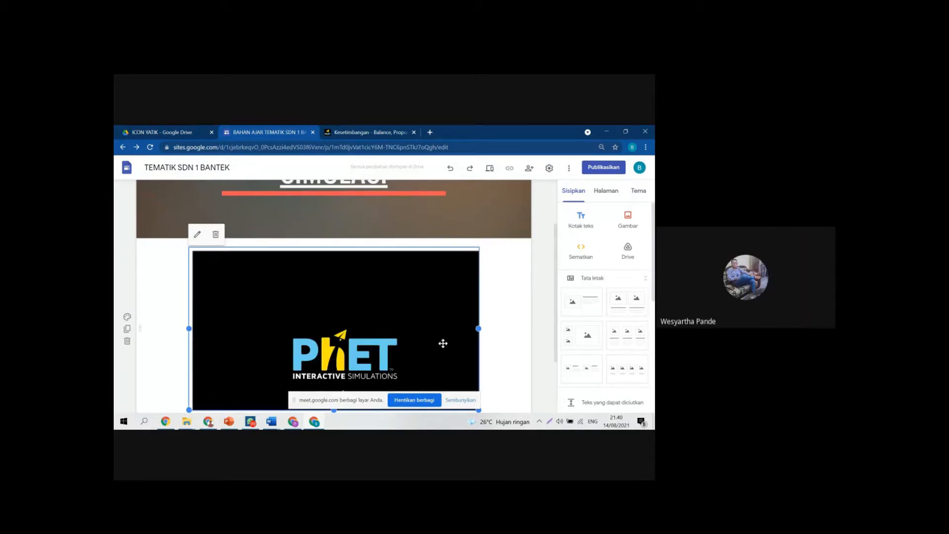
Step: Preview the Simulasi page again and check how the resized simulation frame displays
{"action": "left_click", "coordinate": [489, 168]}
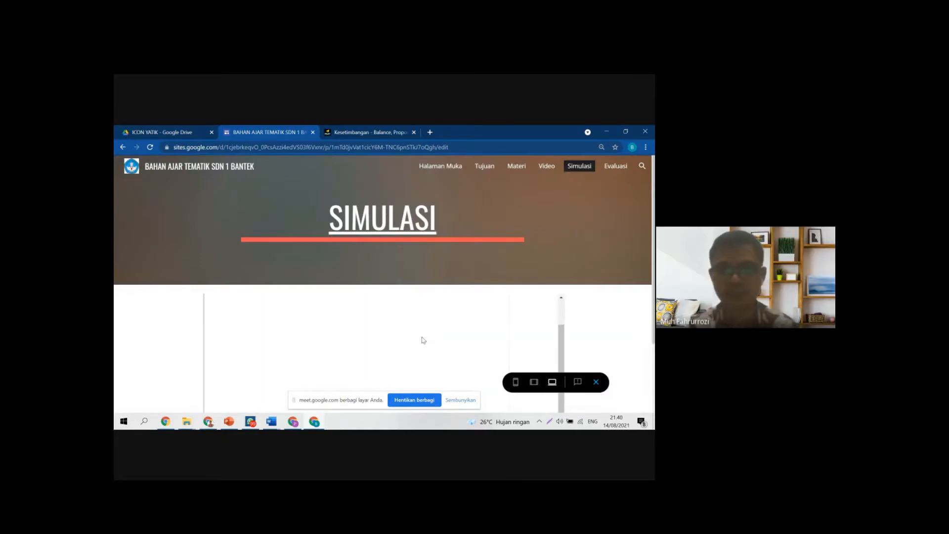
{"action": "scroll", "coordinate": [626, 328], "scroll_direction": "down", "scroll_amount": 2}
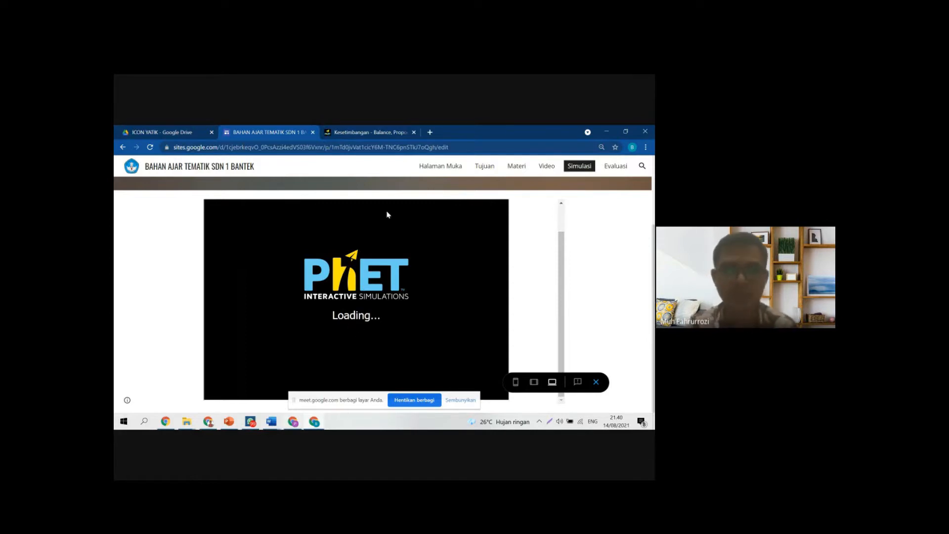
Step: Switch to the PhET page for Kesetimbangan and launch the simulation directly there to check its loading
{"action": "left_click", "coordinate": [379, 132]}
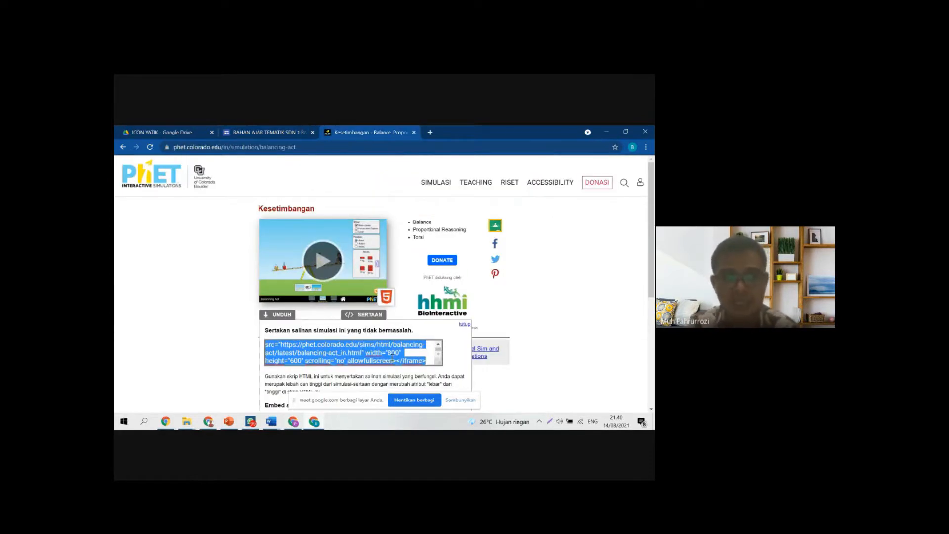
{"action": "scroll", "coordinate": [392, 344], "scroll_direction": "down", "scroll_amount": 3}
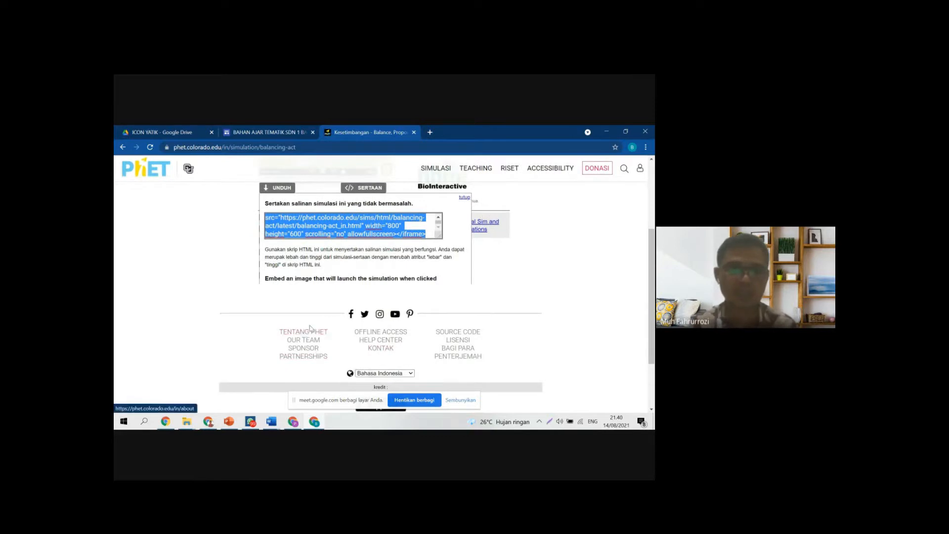
{"action": "scroll", "coordinate": [438, 327], "scroll_direction": "up", "scroll_amount": 2}
{"action": "left_click", "coordinate": [550, 304]}
{"action": "scroll", "coordinate": [424, 312], "scroll_direction": "up", "scroll_amount": 1}
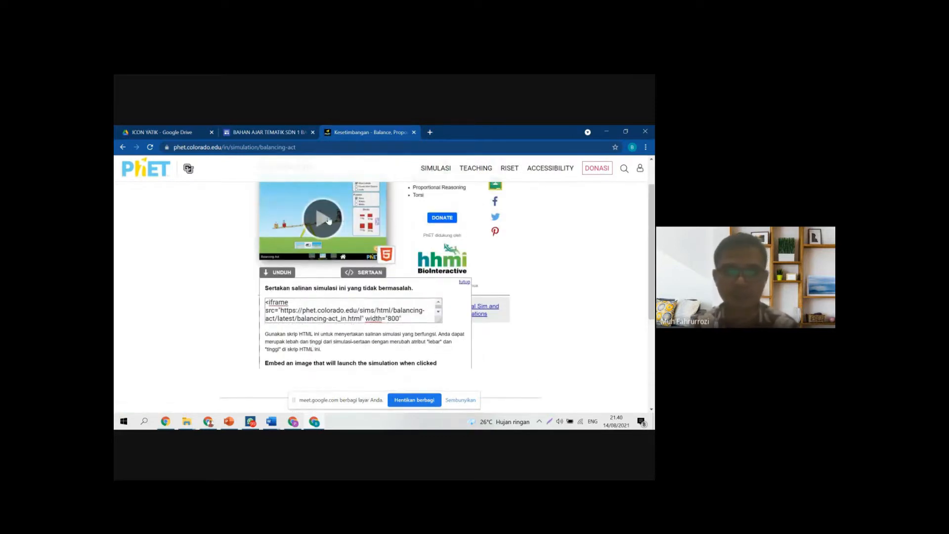
{"action": "left_click", "coordinate": [326, 220]}
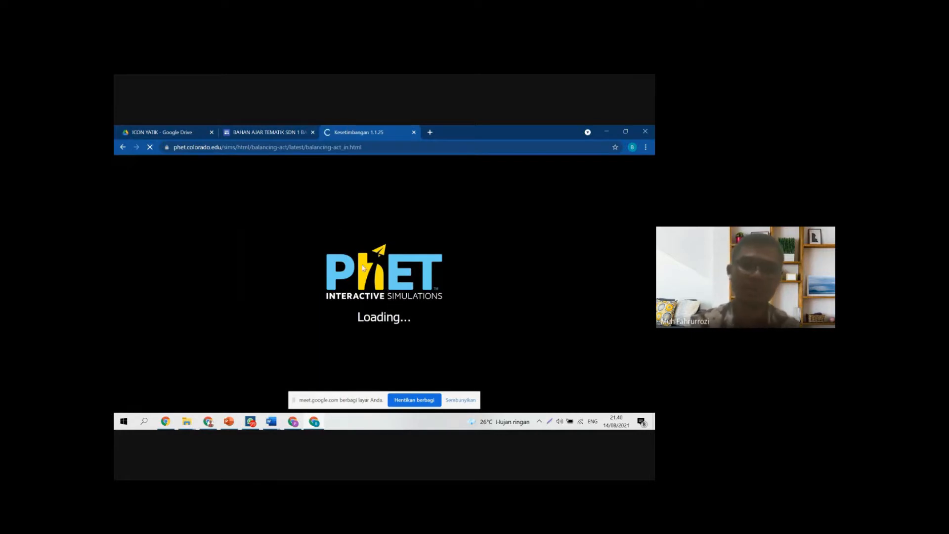
Step: Close the PhET simulation's browser tab and exit the Simulasi page preview to return to the site editor
{"action": "left_click", "coordinate": [414, 132]}
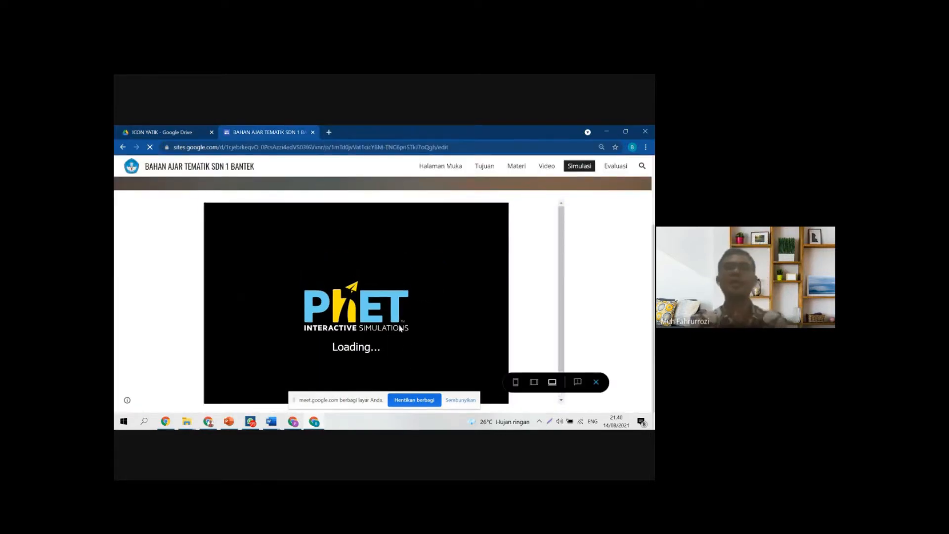
{"action": "scroll", "coordinate": [390, 327], "scroll_direction": "up", "scroll_amount": 3}
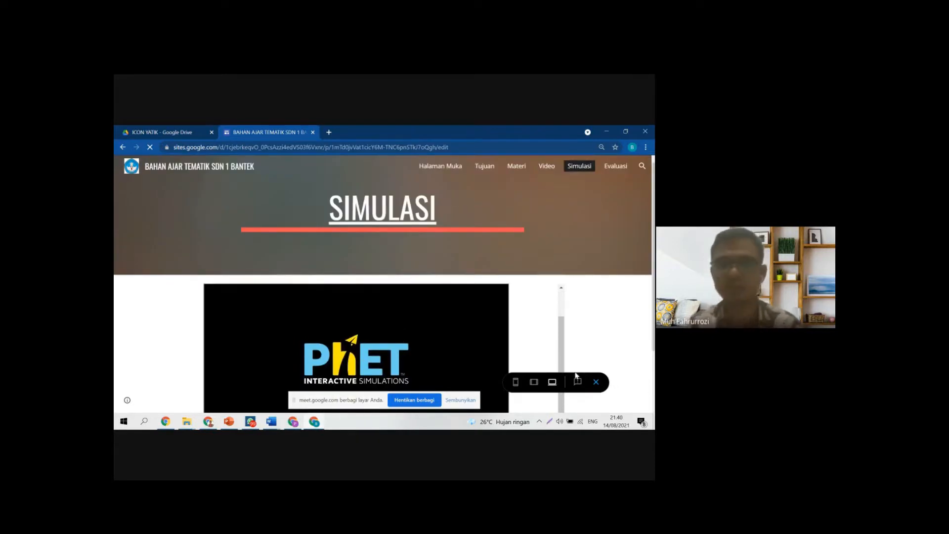
{"action": "left_click", "coordinate": [596, 381]}
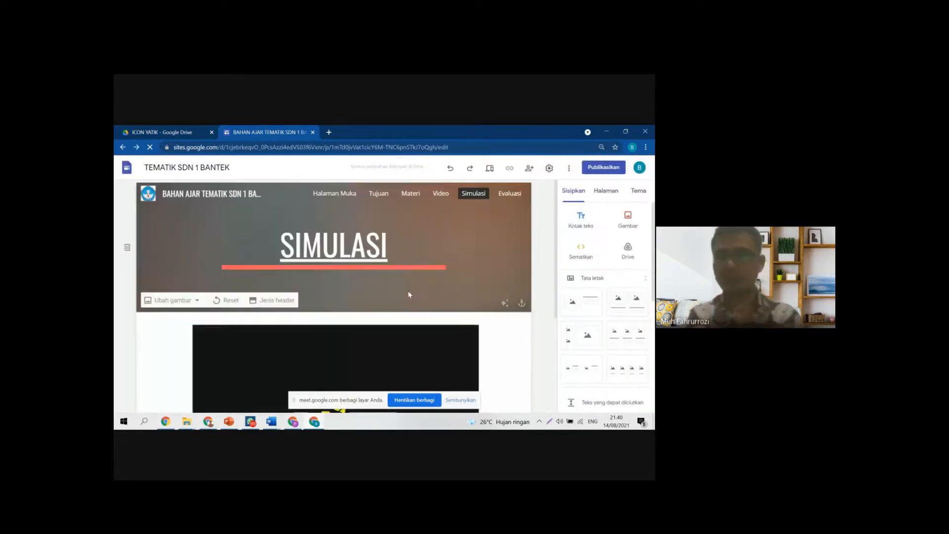
Step: Open the Evaluasi page of the thematic site for editing
{"action": "scroll", "coordinate": [408, 329], "scroll_direction": "down", "scroll_amount": 3}
{"action": "scroll", "coordinate": [373, 313], "scroll_direction": "up", "scroll_amount": 3}
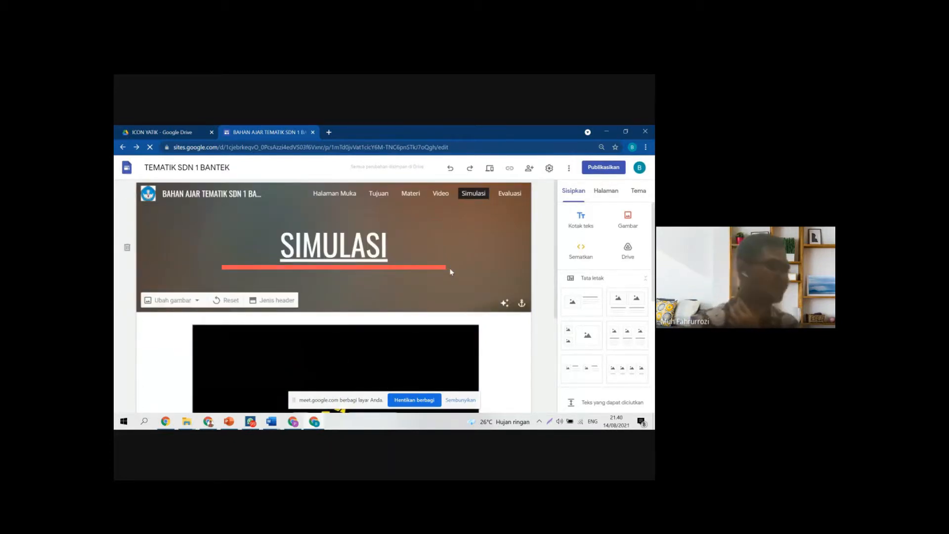
{"action": "left_click", "coordinate": [510, 195]}
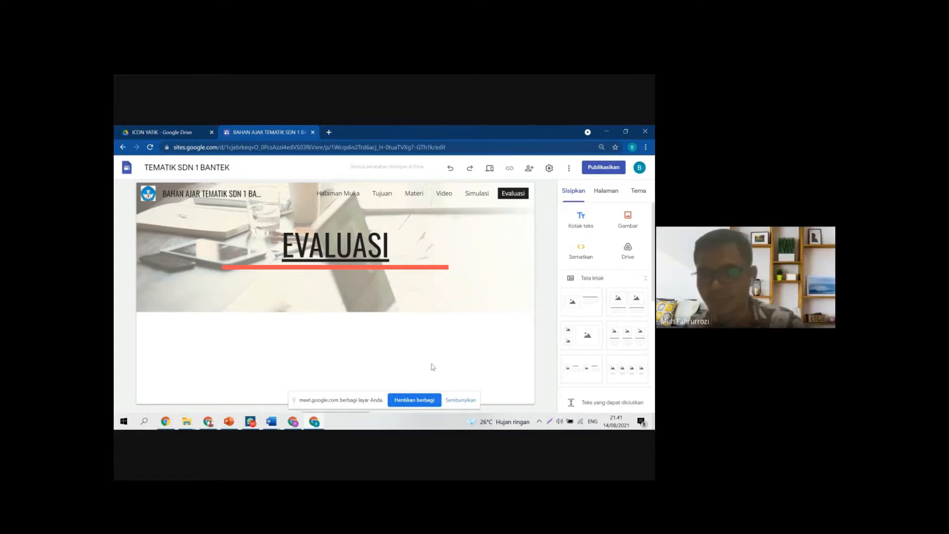
Step: Insert a layout section with an image placeholder beside a heading and text below the Evaluasi page header
{"action": "left_click", "coordinate": [582, 222]}
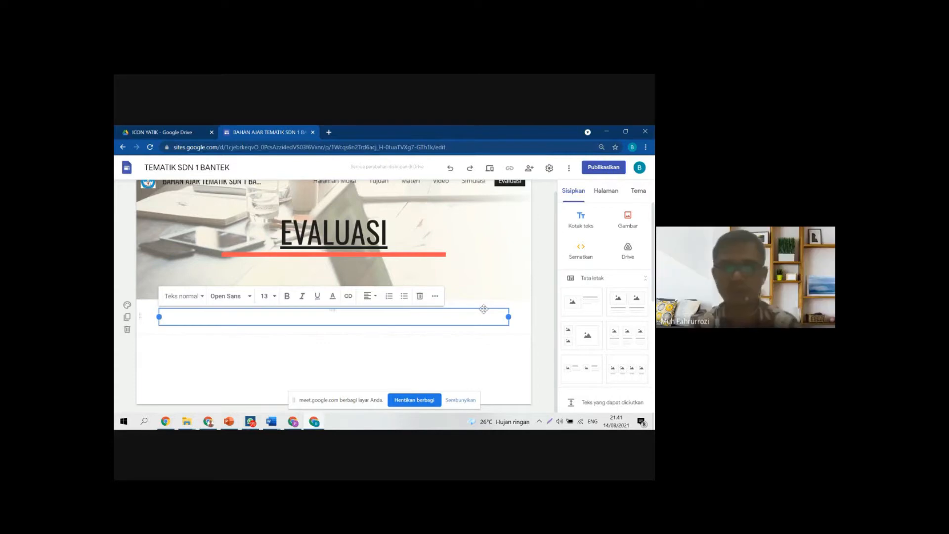
{"action": "left_click", "coordinate": [127, 328]}
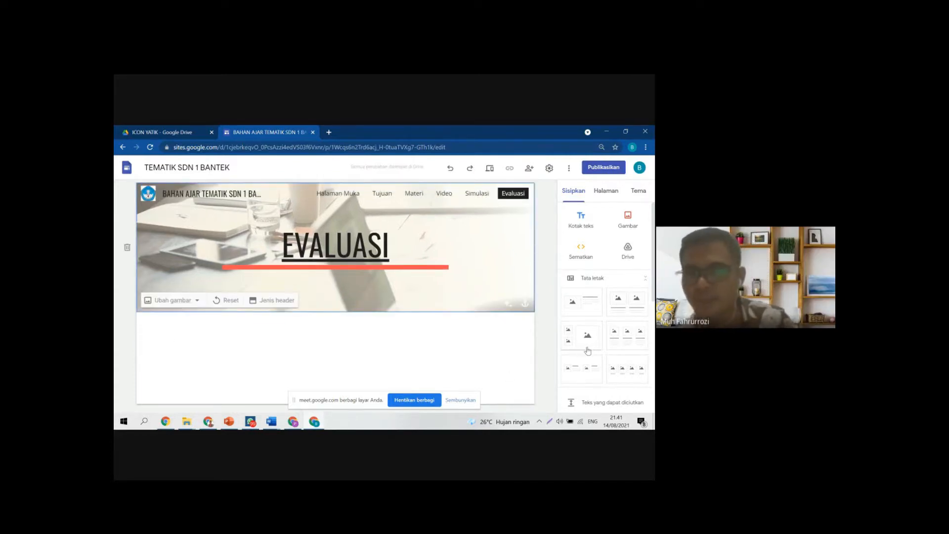
{"action": "scroll", "coordinate": [587, 350], "scroll_direction": "down", "scroll_amount": 1}
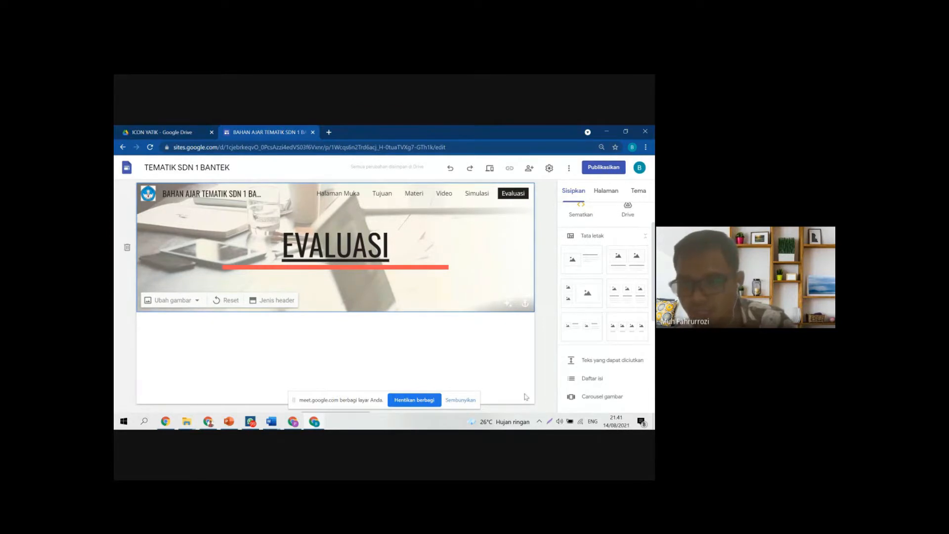
{"action": "left_click", "coordinate": [573, 268]}
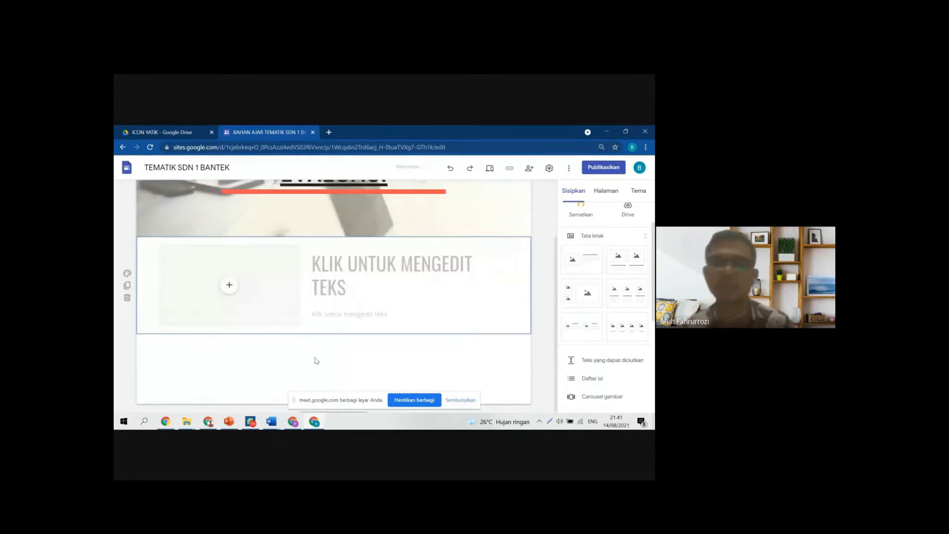
Step: Enter "EVALUASI" as the heading of the new layout section
{"action": "left_click", "coordinate": [331, 273]}
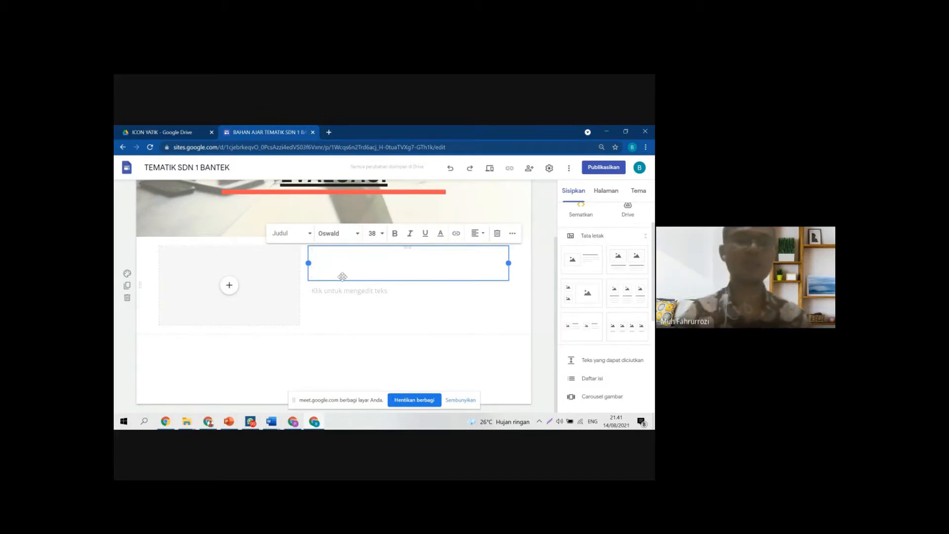
{"action": "type", "text": "E"}
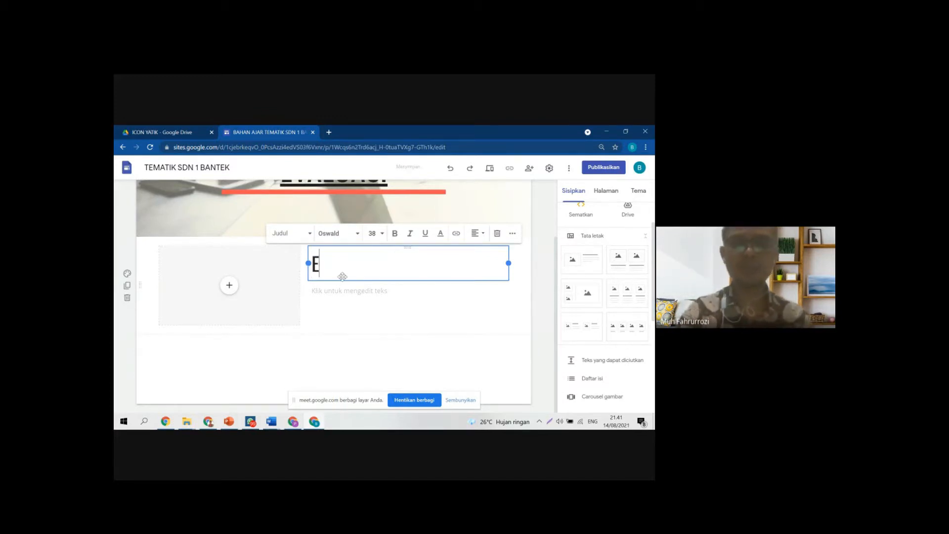
{"action": "type", "text": "VALUASI"}
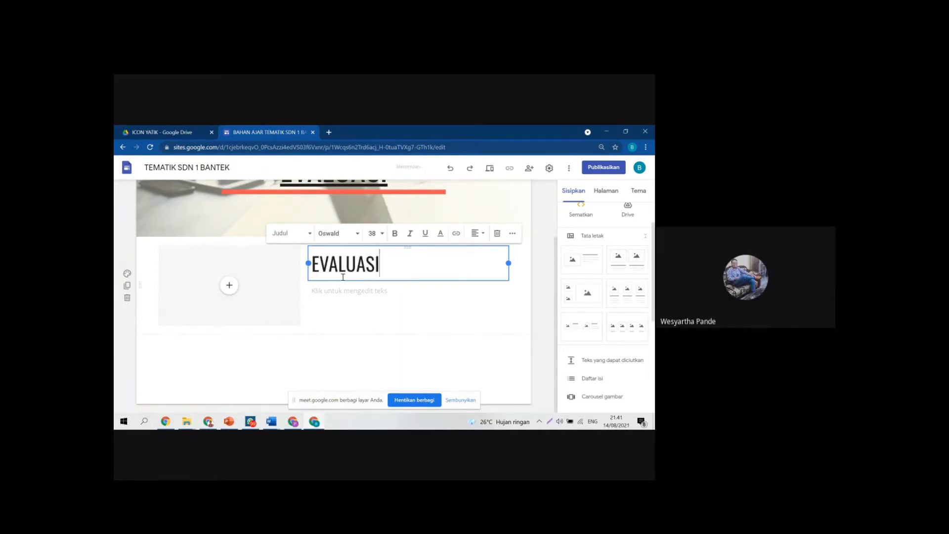
{"action": "left_click_drag", "start_coordinate": [377, 264], "coordinate": [313, 267]}
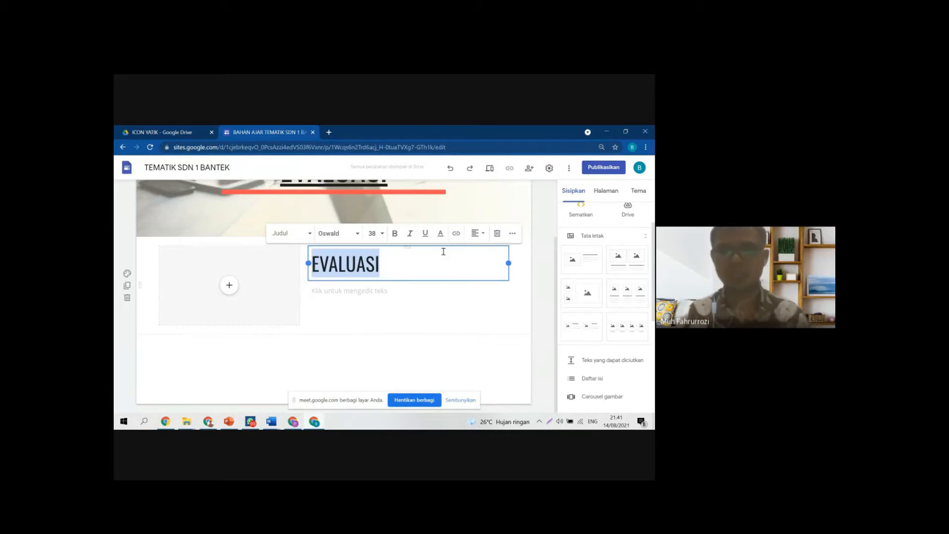
{"action": "left_click", "coordinate": [456, 239]}
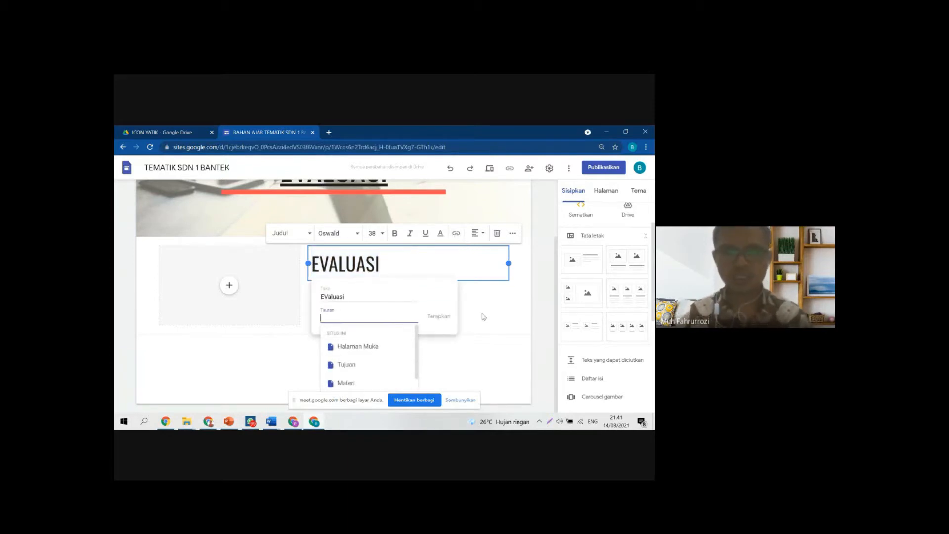
{"action": "left_click", "coordinate": [498, 308]}
{"action": "double_click", "coordinate": [324, 269]}
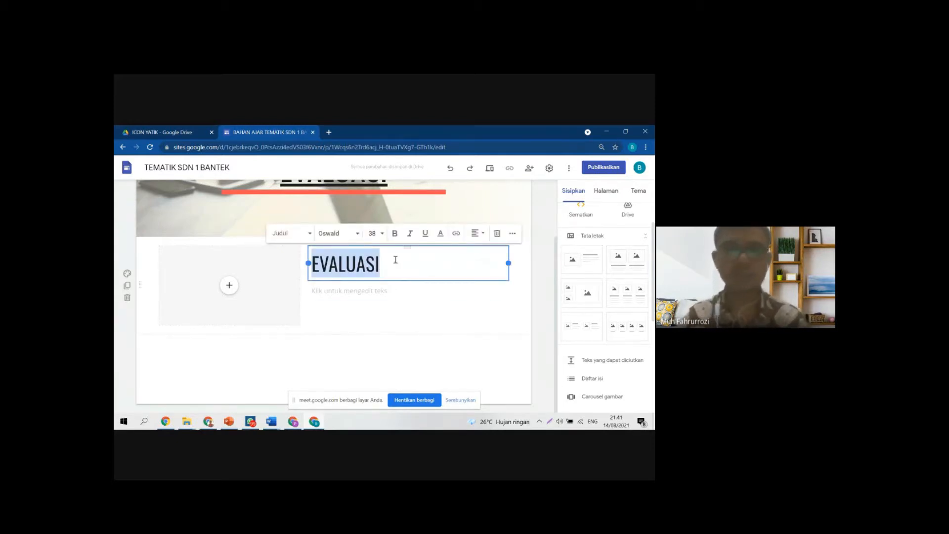
Step: Switch to the PROGRAM SOFT SKILL FISE site preview and open its Register page
{"action": "left_click", "coordinate": [153, 130]}
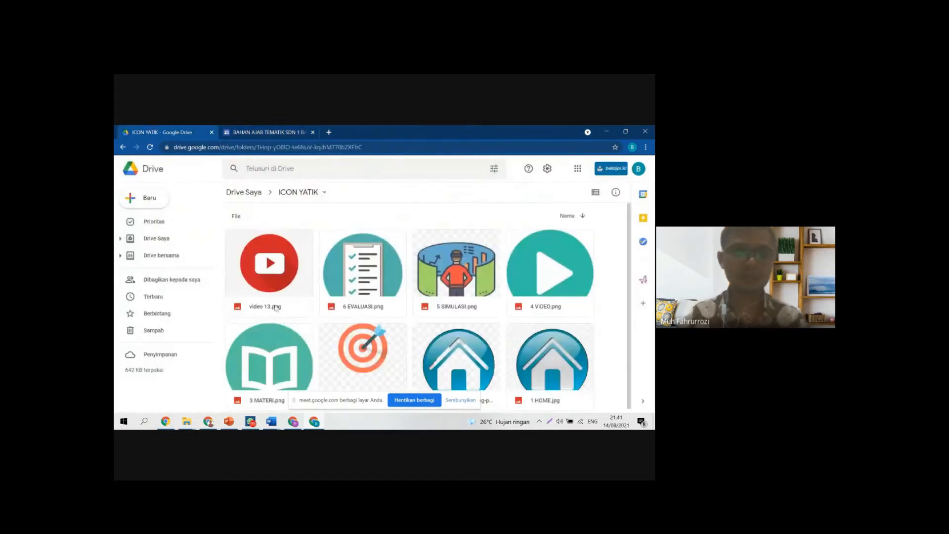
{"action": "key", "text": "alt+Tab"}
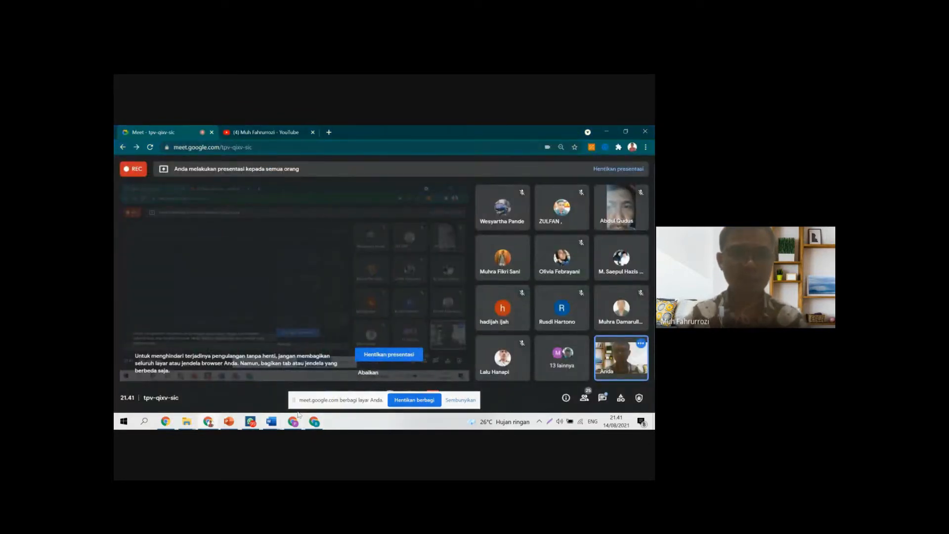
{"action": "key", "text": "alt+Tab"}
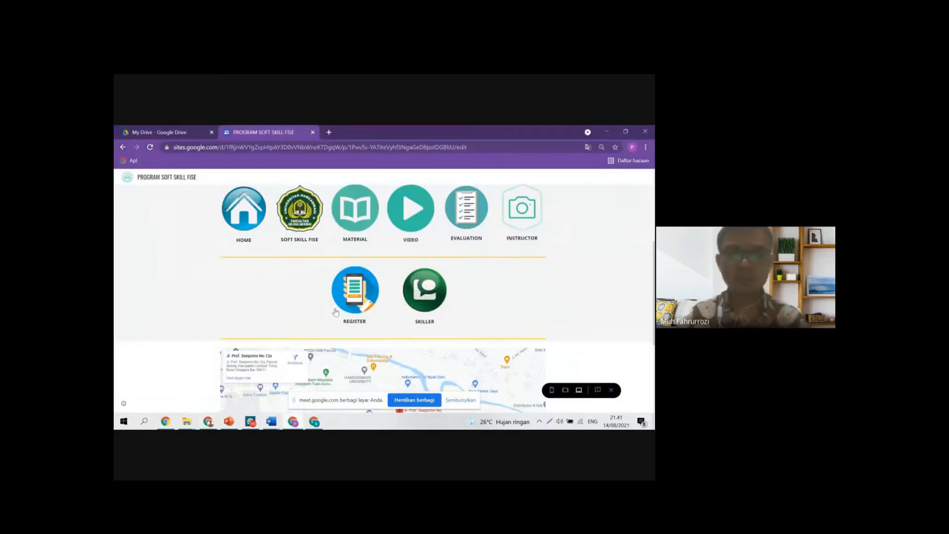
{"action": "scroll", "coordinate": [346, 336], "scroll_direction": "up", "scroll_amount": 4}
{"action": "scroll", "coordinate": [366, 366], "scroll_direction": "down", "scroll_amount": 3}
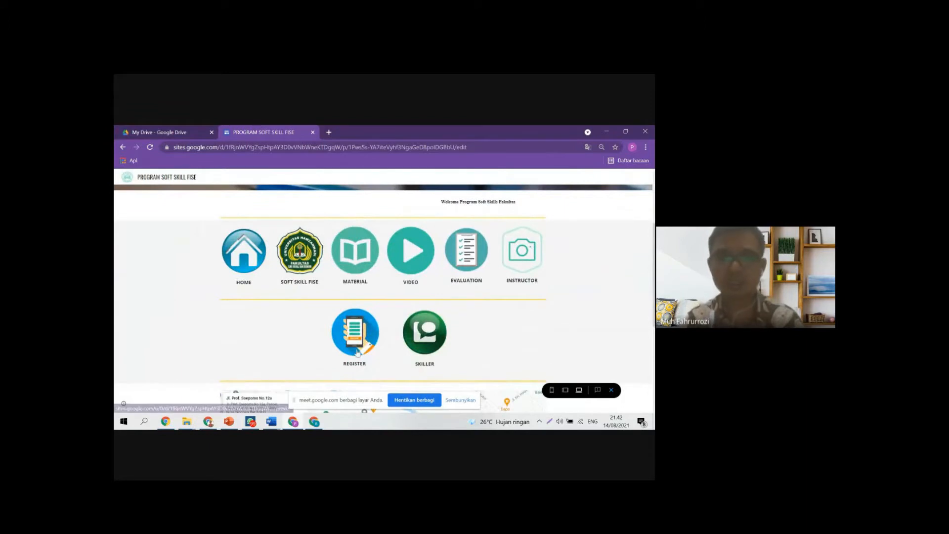
{"action": "left_click", "coordinate": [358, 351]}
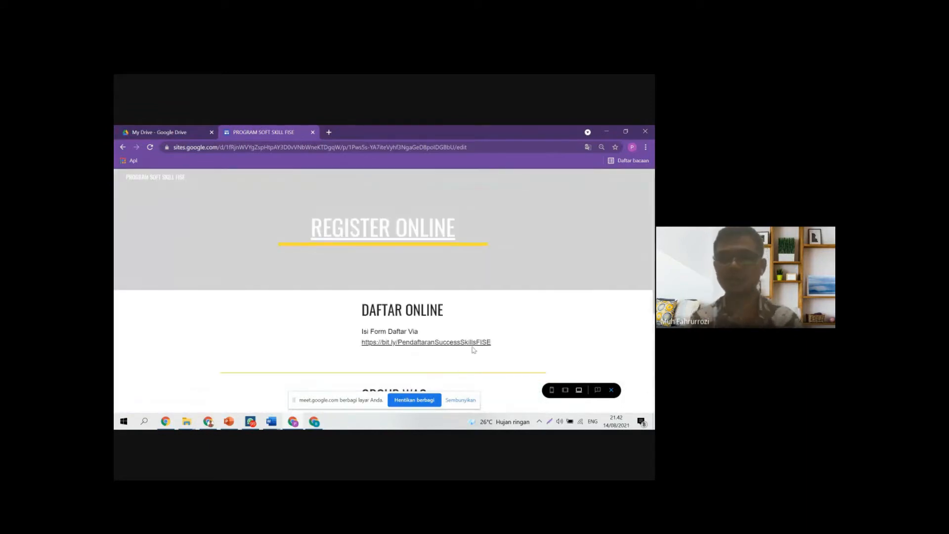
Step: Look through the Register Online page, test its DAFTAR ONLINE form link, and close the link's tab
{"action": "scroll", "coordinate": [472, 353], "scroll_direction": "down", "scroll_amount": 6}
{"action": "scroll", "coordinate": [471, 359], "scroll_direction": "up", "scroll_amount": 5}
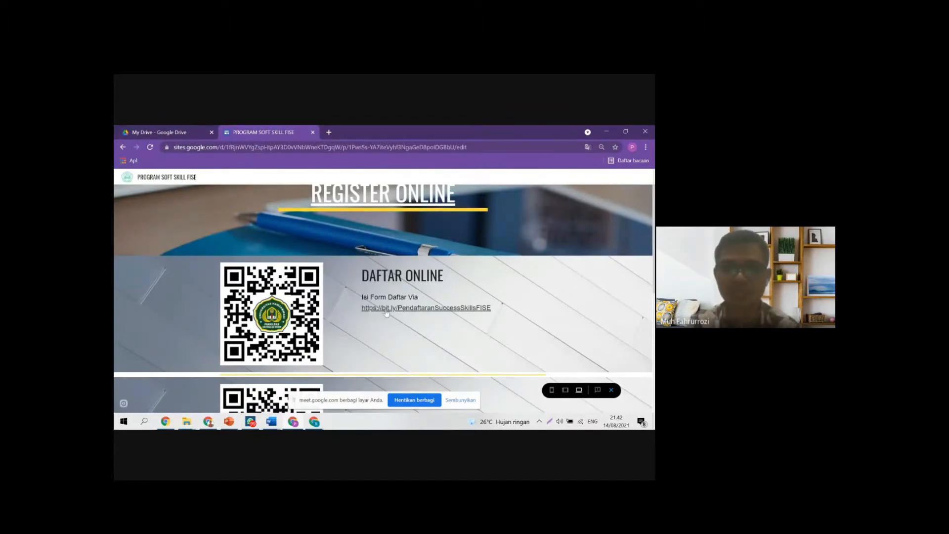
{"action": "left_click", "coordinate": [387, 308]}
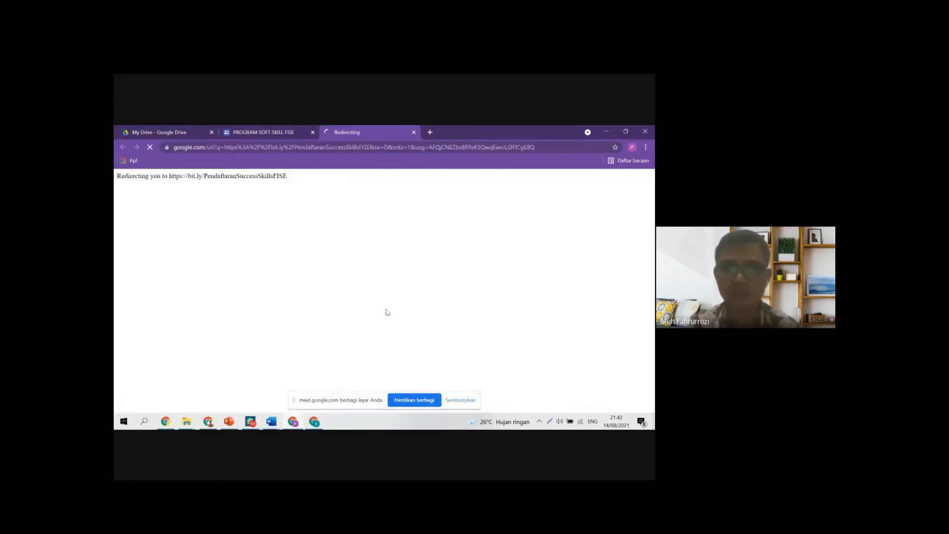
{"action": "left_click", "coordinate": [414, 132]}
Step: Exit the preview of the Register Online page and copy the registration link under DAFTAR ONLINE
{"action": "left_click", "coordinate": [612, 390]}
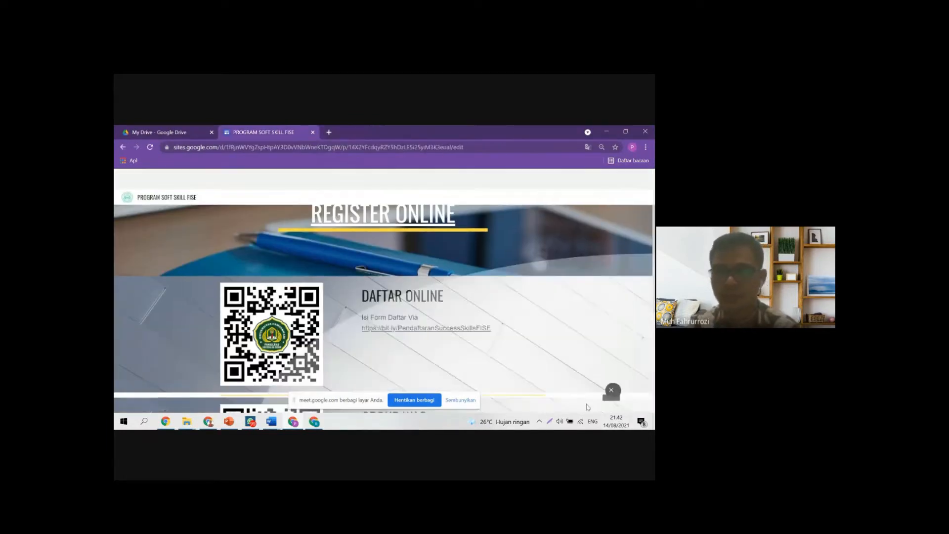
{"action": "scroll", "coordinate": [458, 353], "scroll_direction": "down", "scroll_amount": 3}
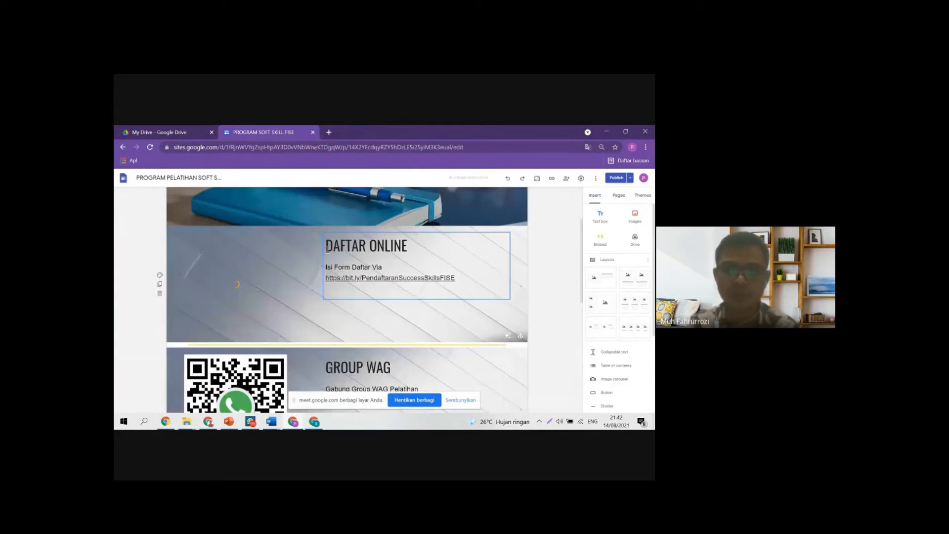
{"action": "left_click", "coordinate": [465, 277]}
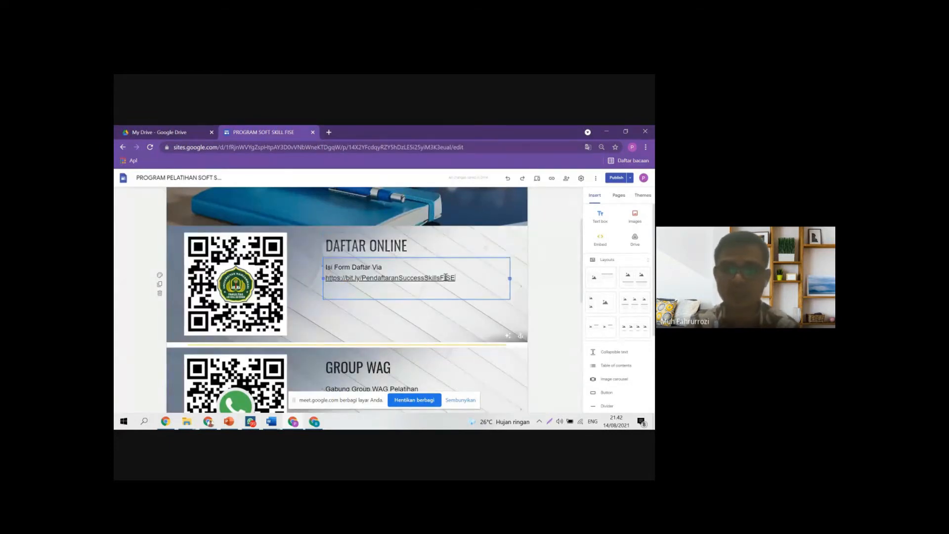
{"action": "left_click_drag", "start_coordinate": [464, 277], "coordinate": [324, 280]}
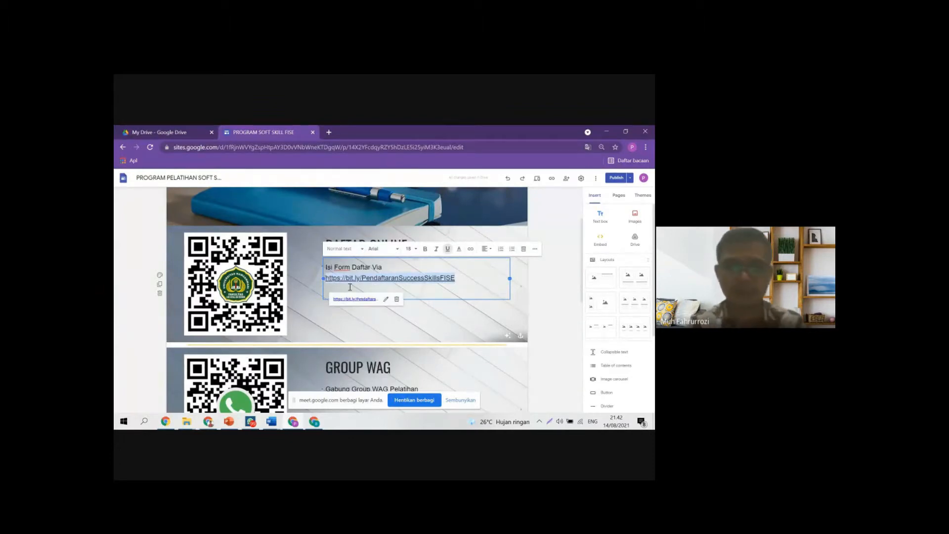
{"action": "left_click", "coordinate": [186, 130]}
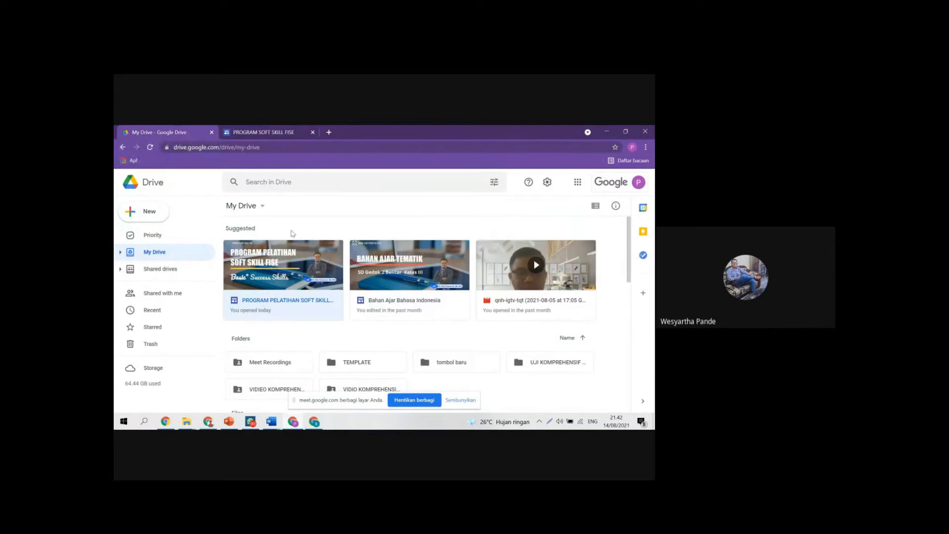
{"action": "left_click", "coordinate": [314, 422]}
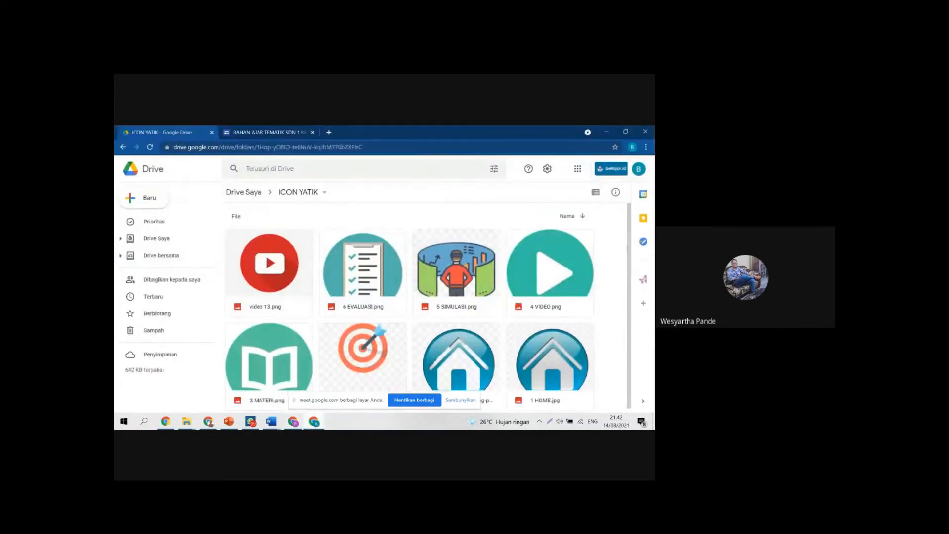
{"action": "left_click", "coordinate": [293, 421]}
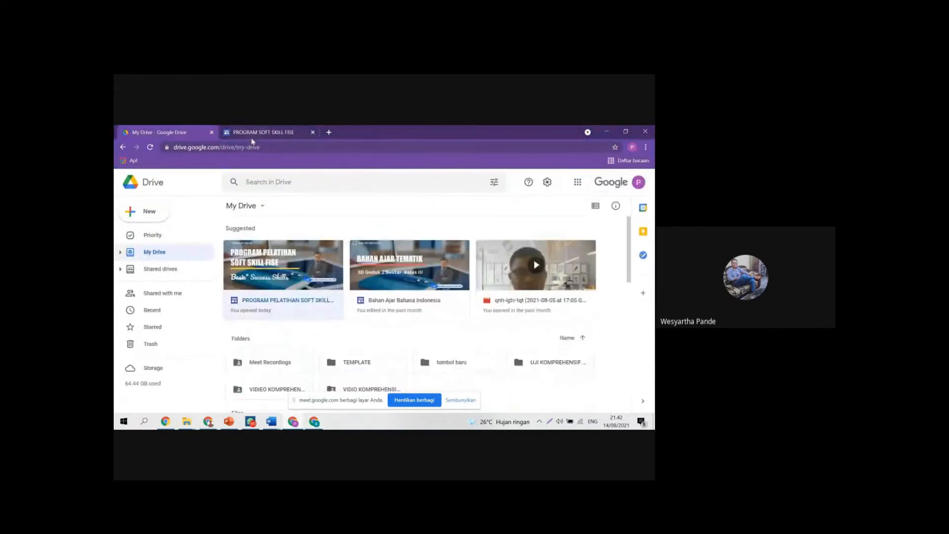
{"action": "left_click", "coordinate": [289, 131]}
{"action": "left_click", "coordinate": [186, 132]}
{"action": "left_click", "coordinate": [296, 421]}
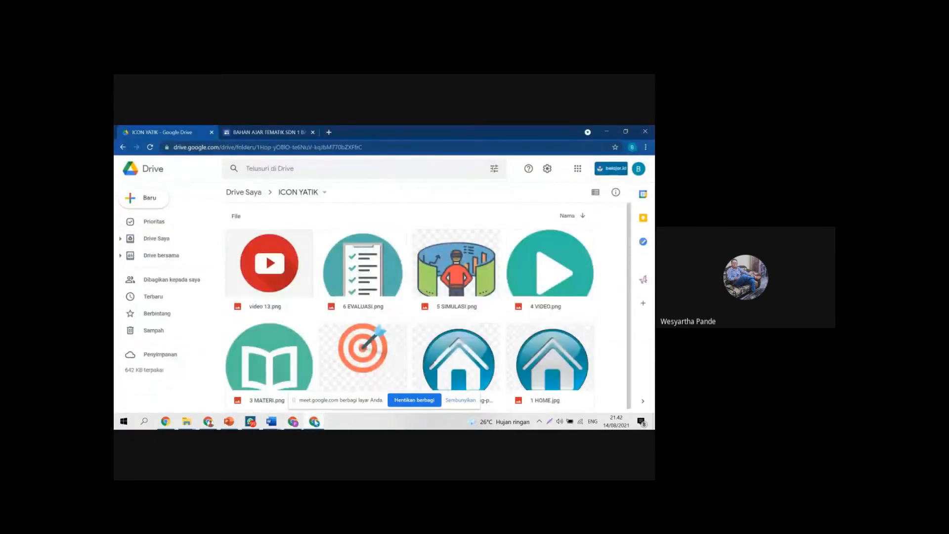
{"action": "left_click", "coordinate": [295, 424]}
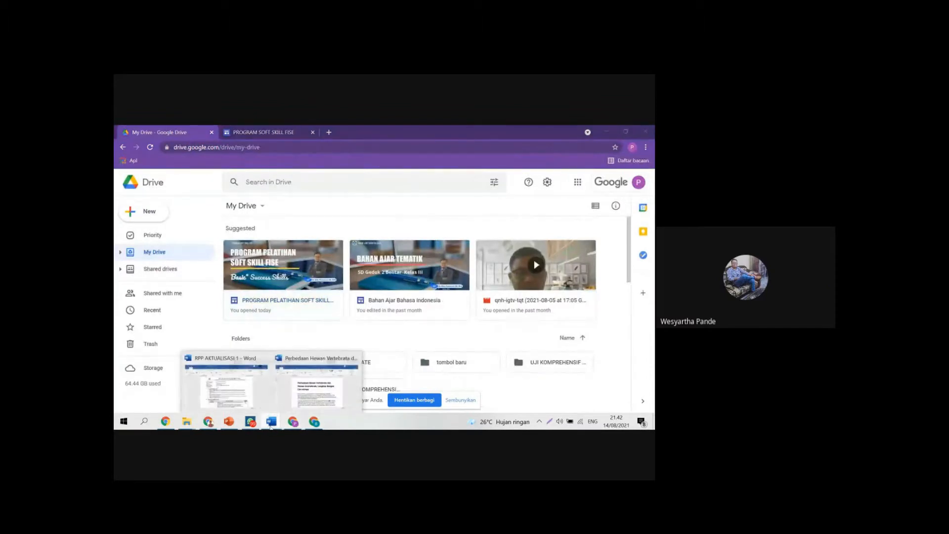
{"action": "left_click", "coordinate": [263, 135]}
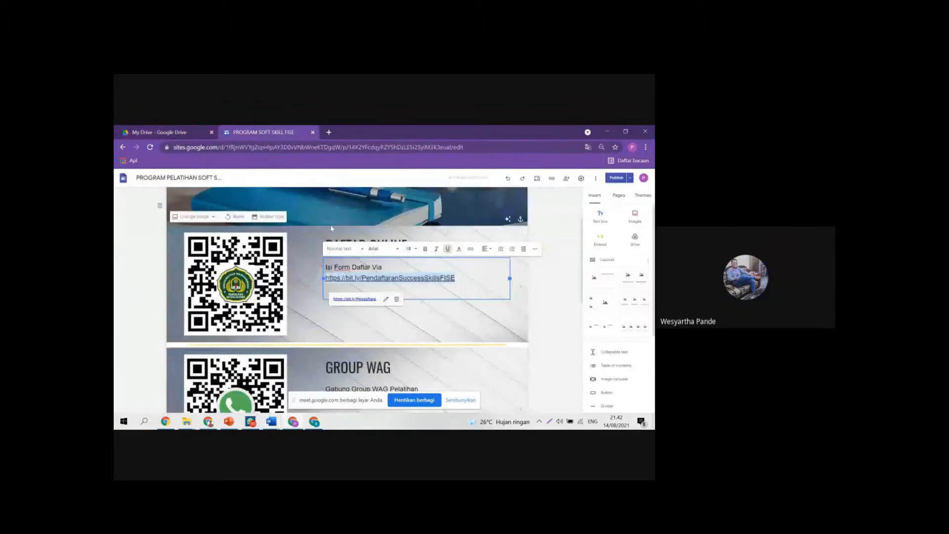
{"action": "left_click", "coordinate": [174, 130]}
{"action": "left_click", "coordinate": [314, 422]}
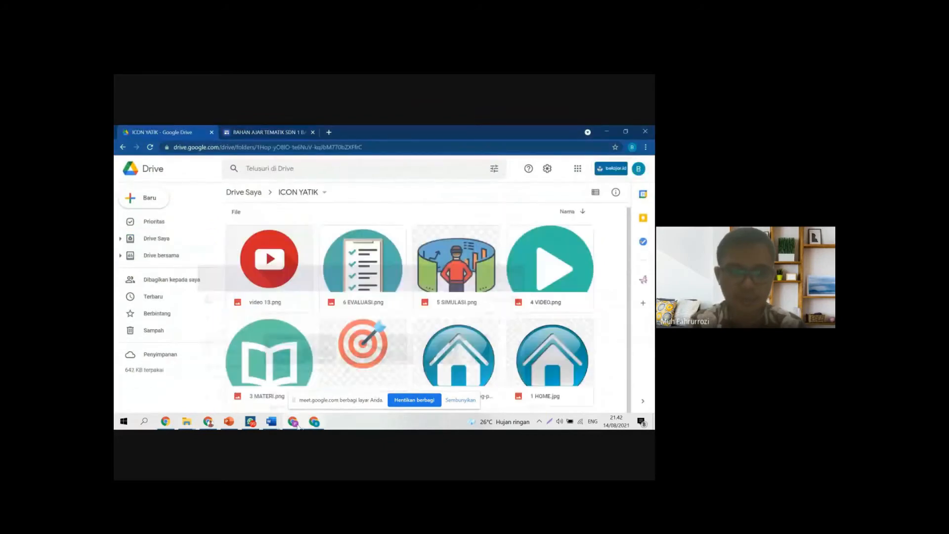
{"action": "left_click", "coordinate": [315, 421]}
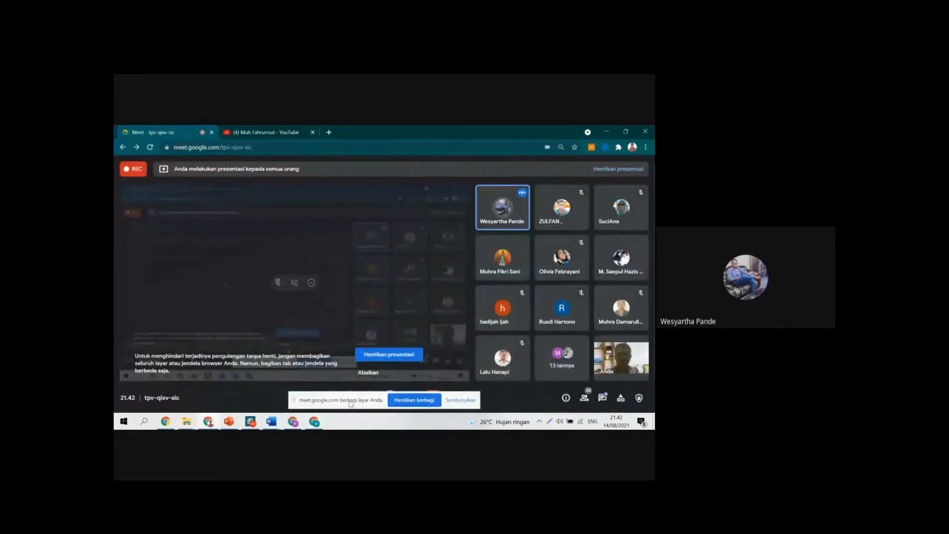
{"action": "left_click", "coordinate": [316, 423]}
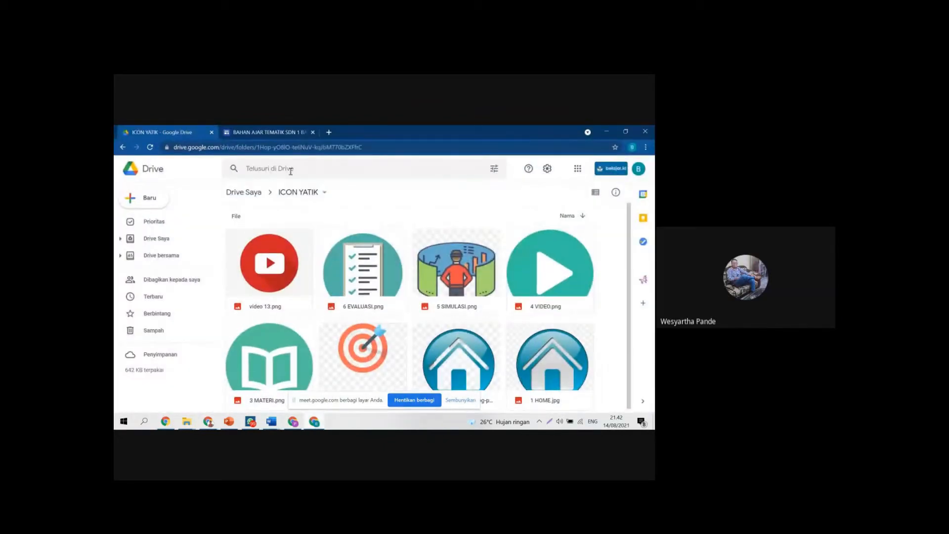
{"action": "left_click", "coordinate": [269, 132]}
{"action": "left_click", "coordinate": [390, 295]}
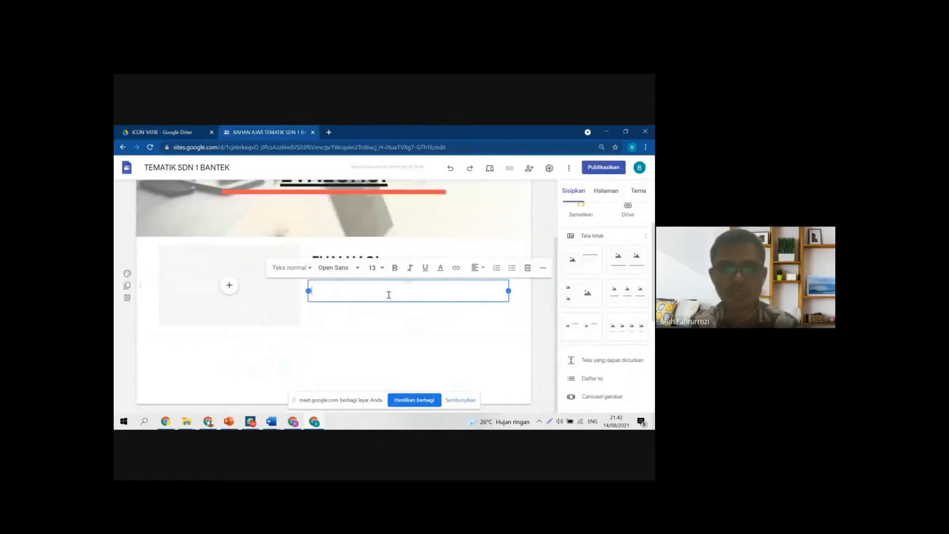
{"action": "type", "text": "https://bit.ly/PendaftaranSuccessSkillsFISE"}
{"action": "left_click", "coordinate": [428, 365]}
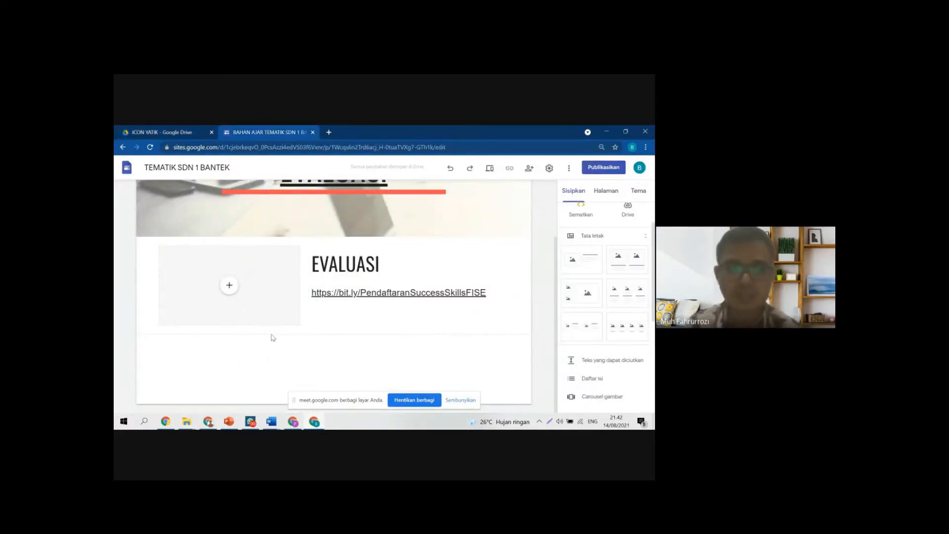
{"action": "left_click", "coordinate": [229, 286]}
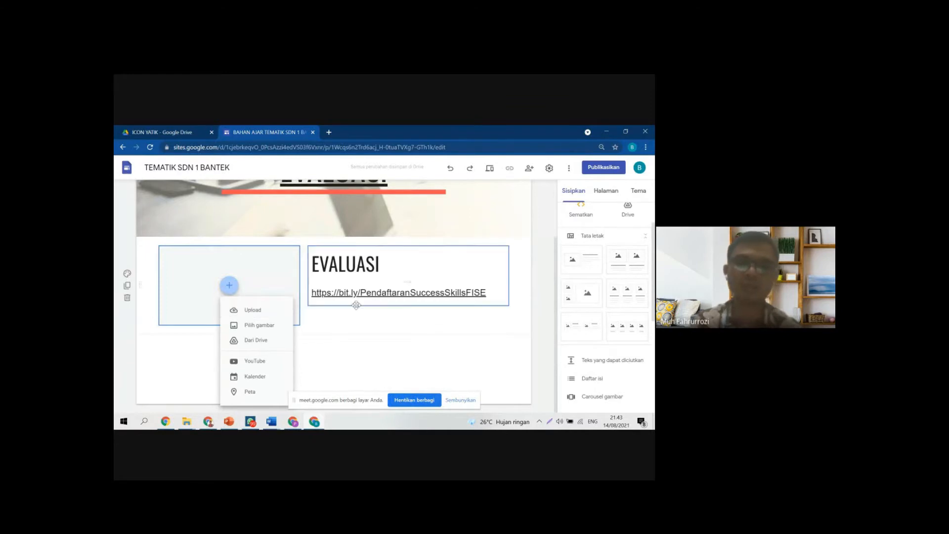
{"action": "left_click", "coordinate": [262, 312]}
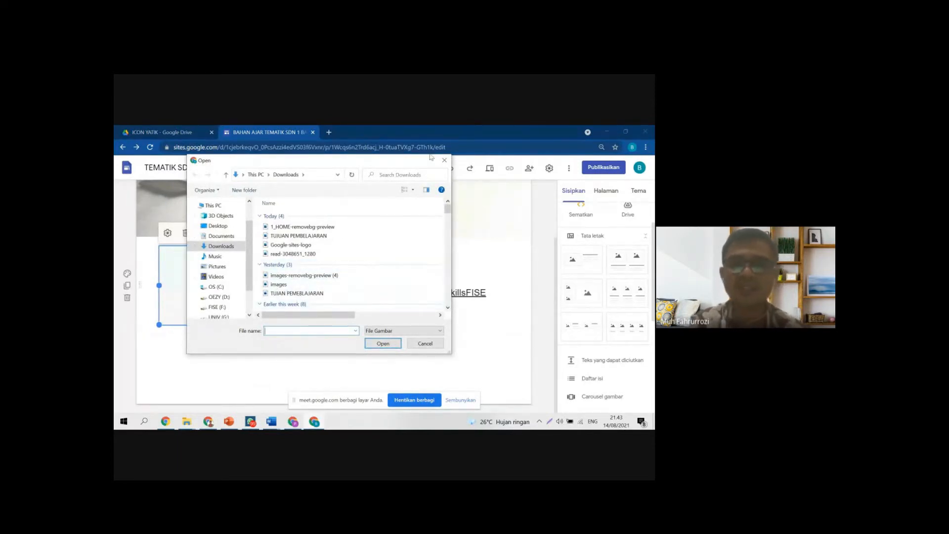
{"action": "left_click", "coordinate": [444, 160]}
Step: Search Google in a new tab for "icon evaluasi" and browse the image results
{"action": "left_click", "coordinate": [329, 132]}
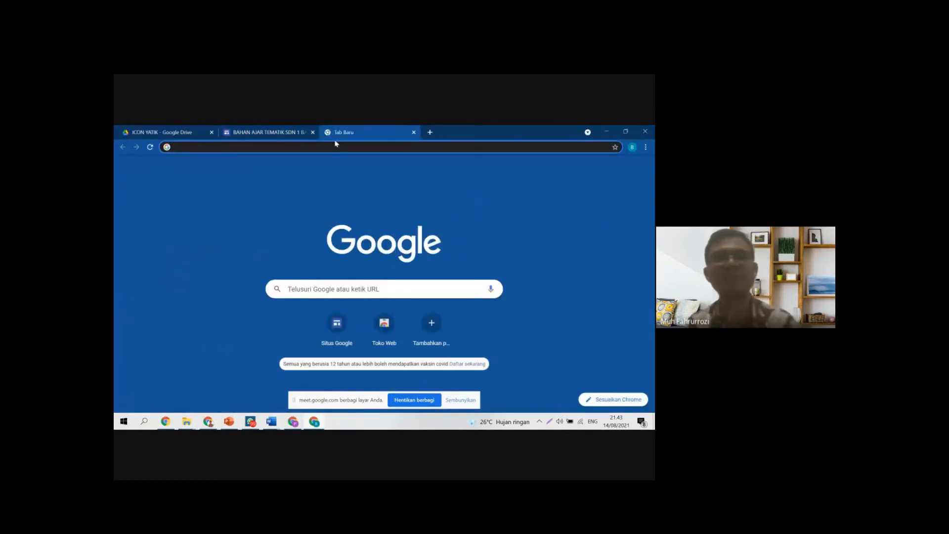
{"action": "left_click", "coordinate": [350, 149]}
{"action": "type", "text": "icon"}
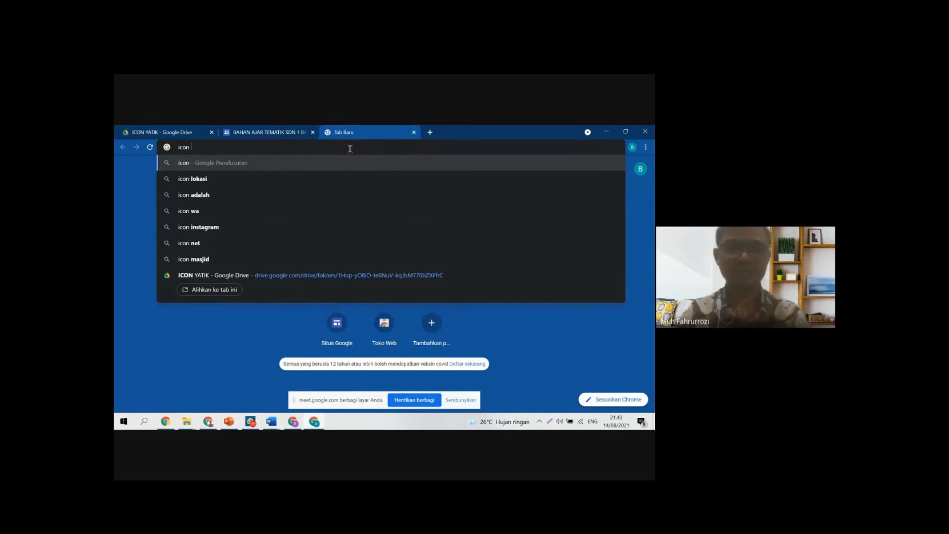
{"action": "type", "text": " evaluasi"}
{"action": "key", "text": "Return"}
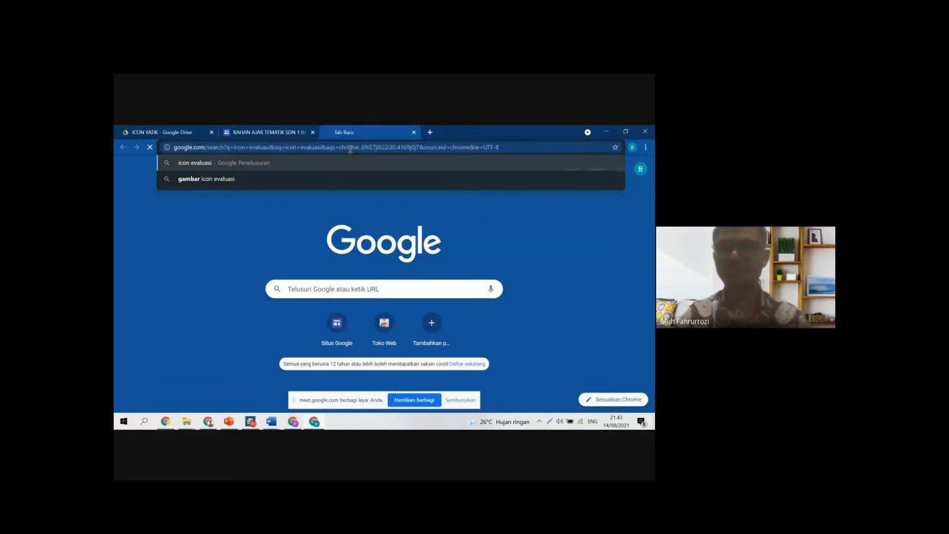
{"action": "scroll", "coordinate": [316, 336], "scroll_direction": "down", "scroll_amount": 3}
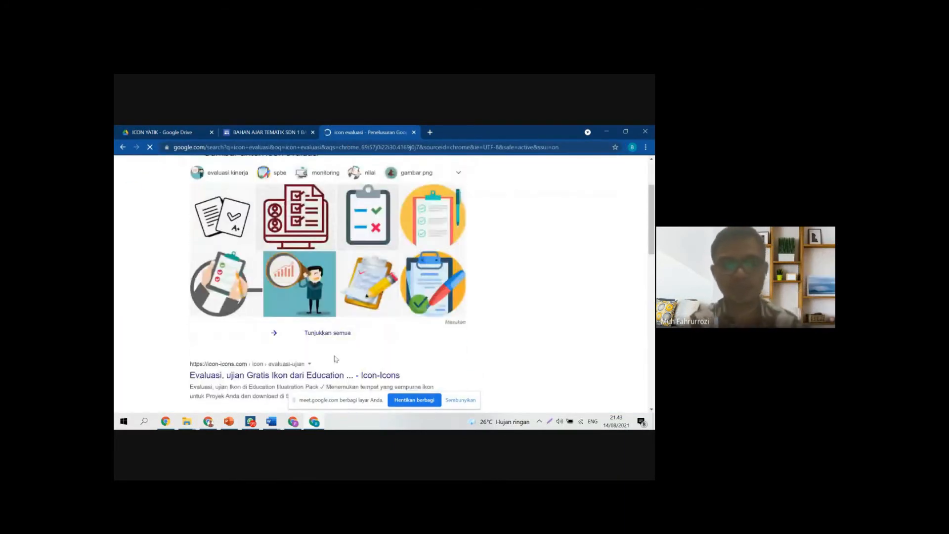
{"action": "left_click", "coordinate": [300, 299]}
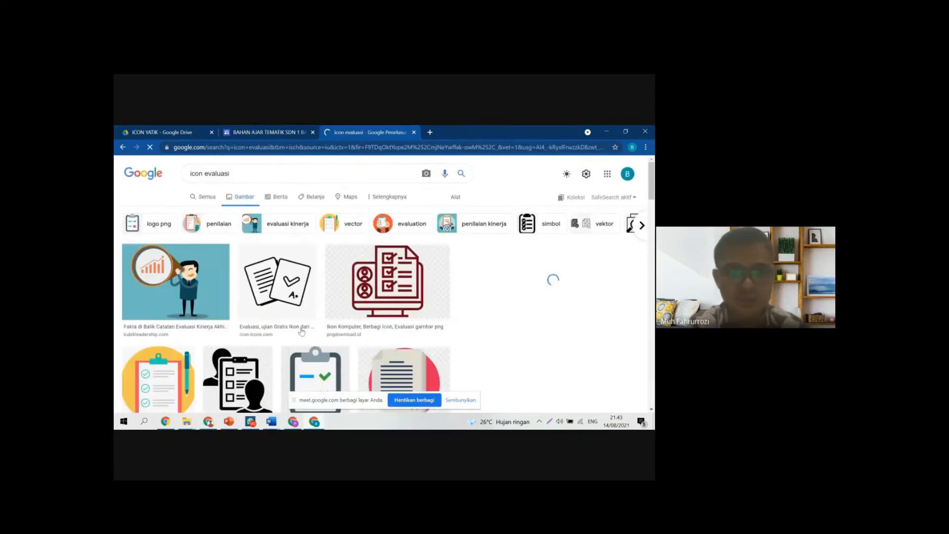
{"action": "scroll", "coordinate": [264, 370], "scroll_direction": "down", "scroll_amount": 2}
{"action": "scroll", "coordinate": [264, 369], "scroll_direction": "up", "scroll_amount": 2}
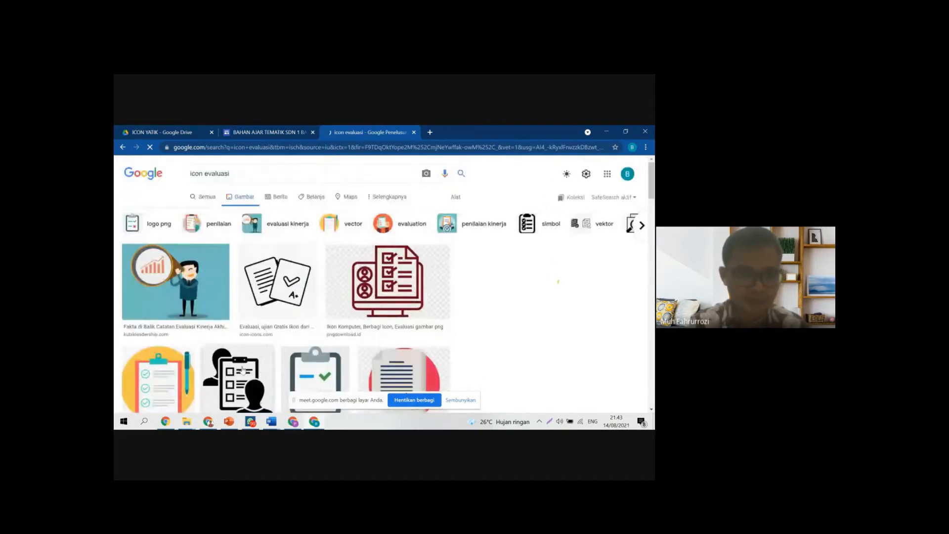
Step: Save the picture of the man holding a magnifying glass over a chart to Downloads as a PNG named download
{"action": "left_click", "coordinate": [187, 303]}
{"action": "right_click", "coordinate": [187, 302]}
{"action": "right_click", "coordinate": [543, 254]}
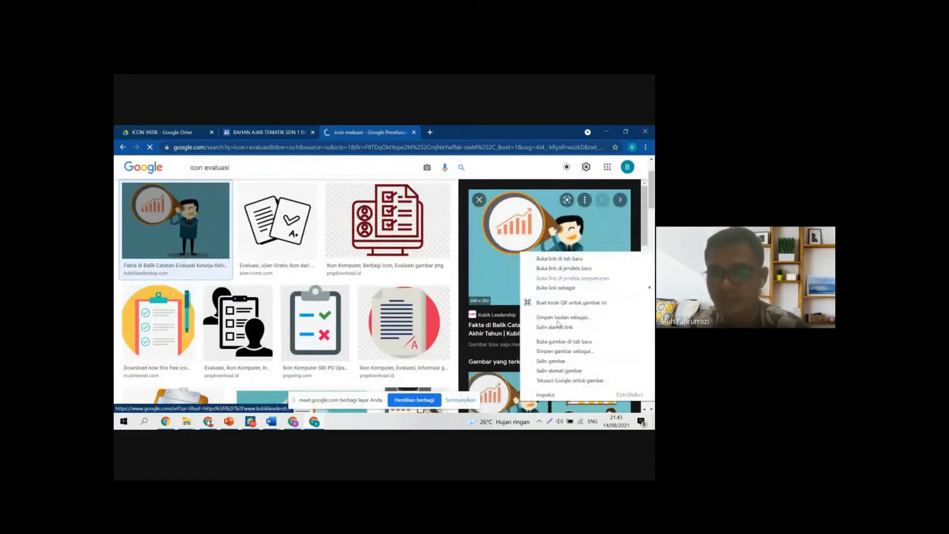
{"action": "left_click", "coordinate": [564, 351]}
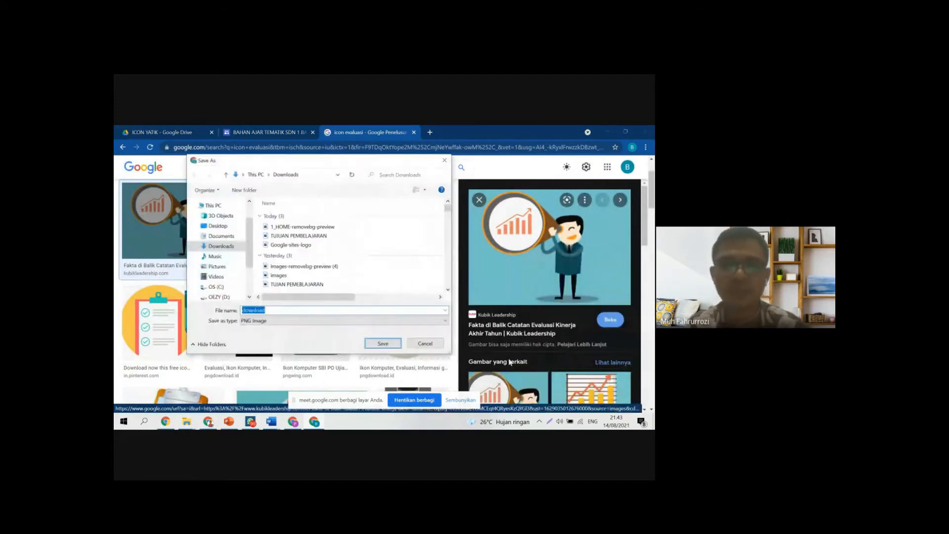
{"action": "left_click", "coordinate": [271, 310]}
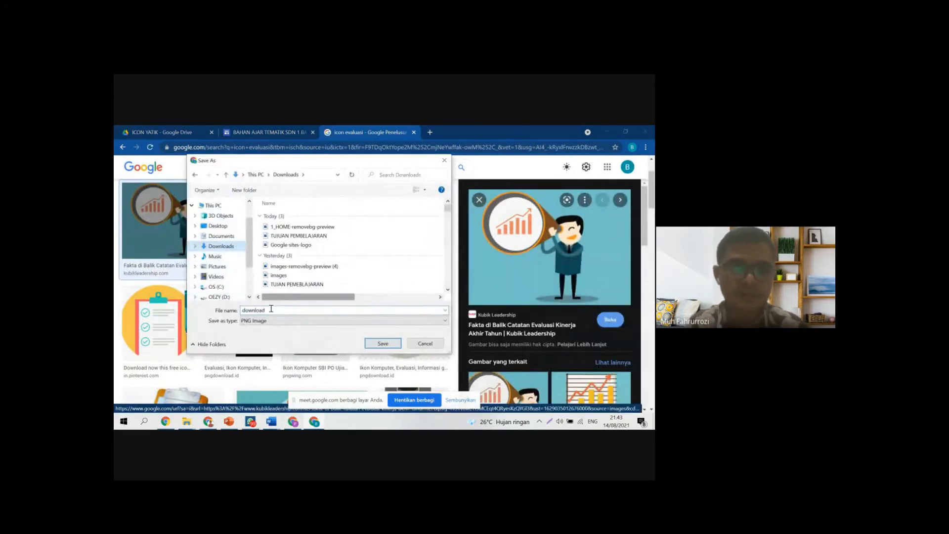
{"action": "double_click", "coordinate": [269, 310]}
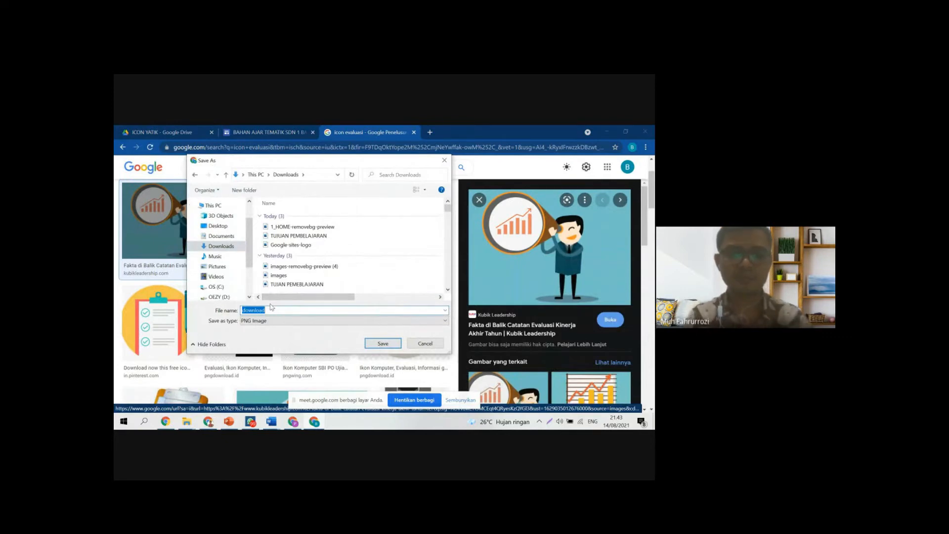
{"action": "left_click", "coordinate": [383, 343]}
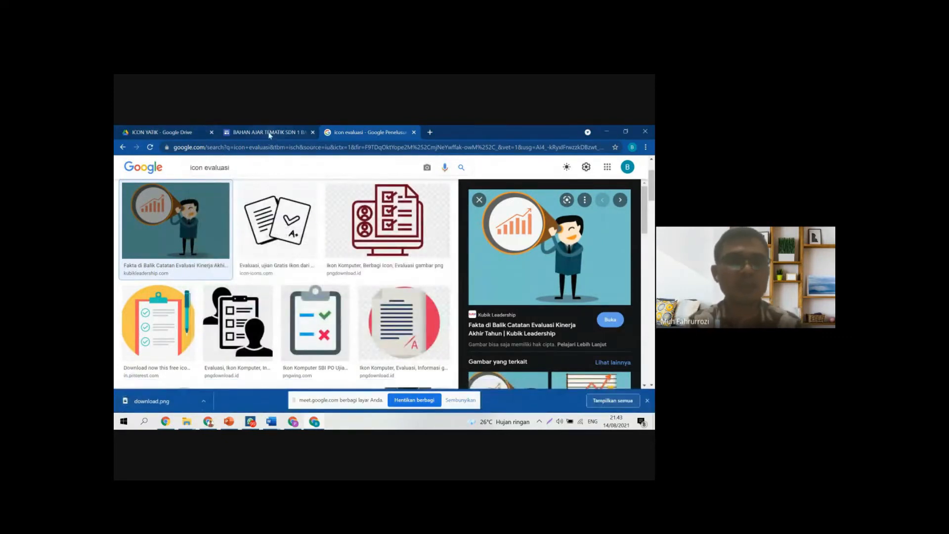
Step: Upload the downloaded picture into the empty image placeholder beside the EVALUASI heading on the thematic site and uncrop it
{"action": "left_click", "coordinate": [267, 133]}
{"action": "left_click", "coordinate": [228, 287]}
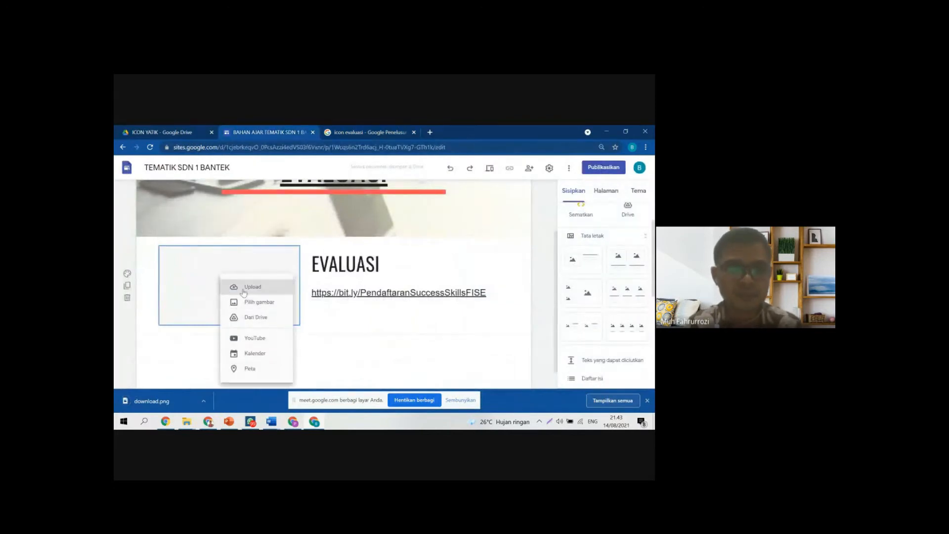
{"action": "left_click", "coordinate": [228, 291]}
{"action": "double_click", "coordinate": [281, 227]}
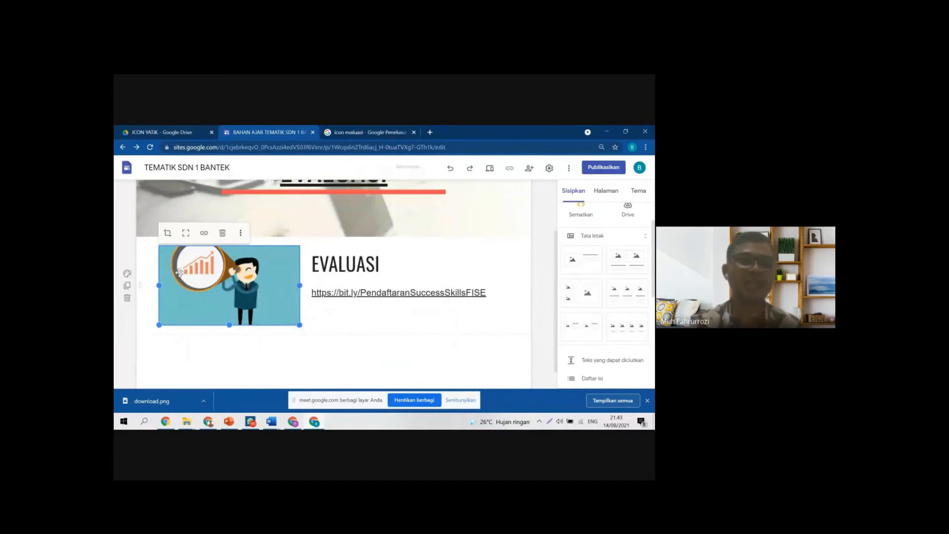
{"action": "left_click", "coordinate": [186, 233]}
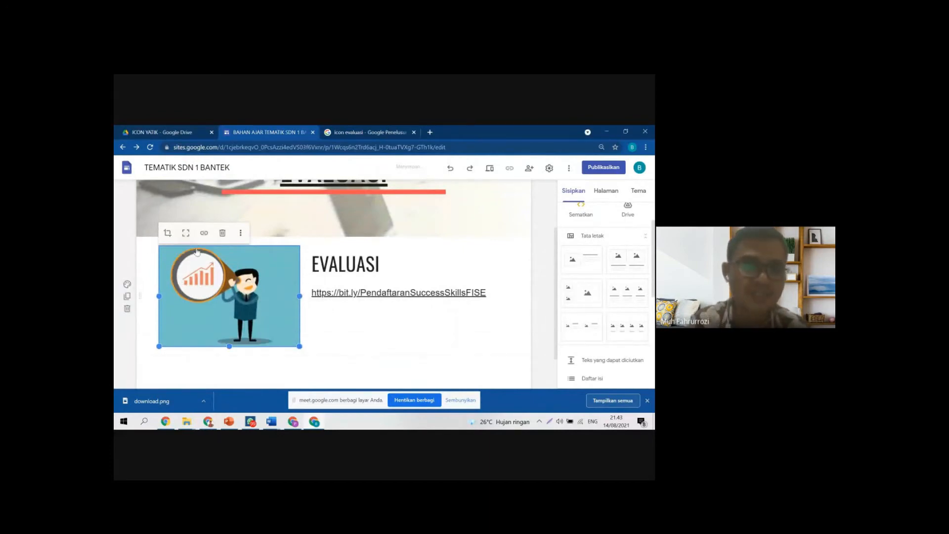
{"action": "left_click", "coordinate": [344, 337]}
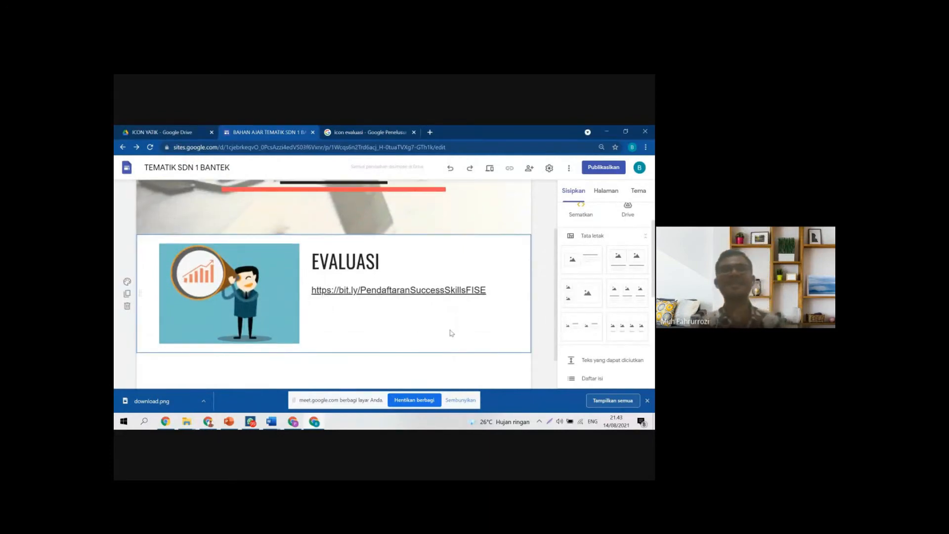
{"action": "scroll", "coordinate": [354, 305], "scroll_direction": "down", "scroll_amount": 2}
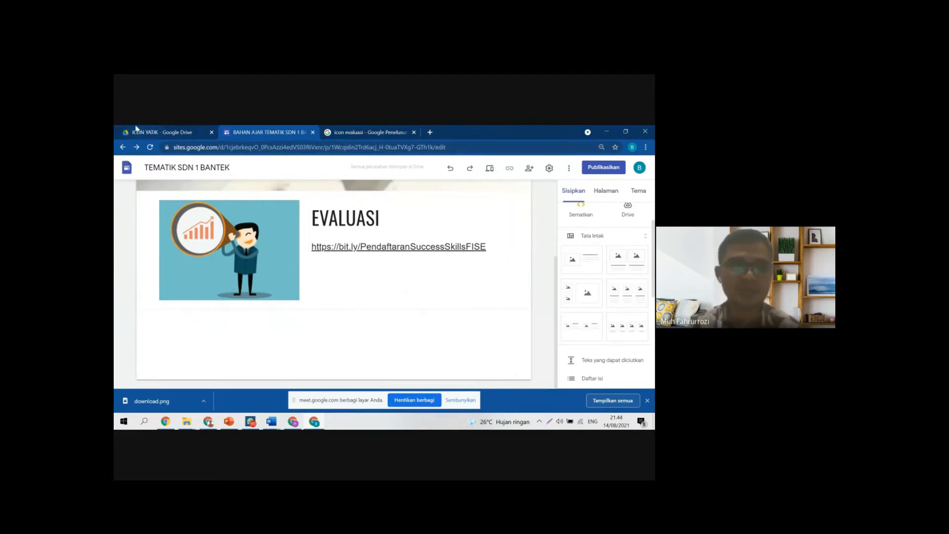
{"action": "left_click", "coordinate": [293, 422]}
{"action": "left_click", "coordinate": [314, 422]}
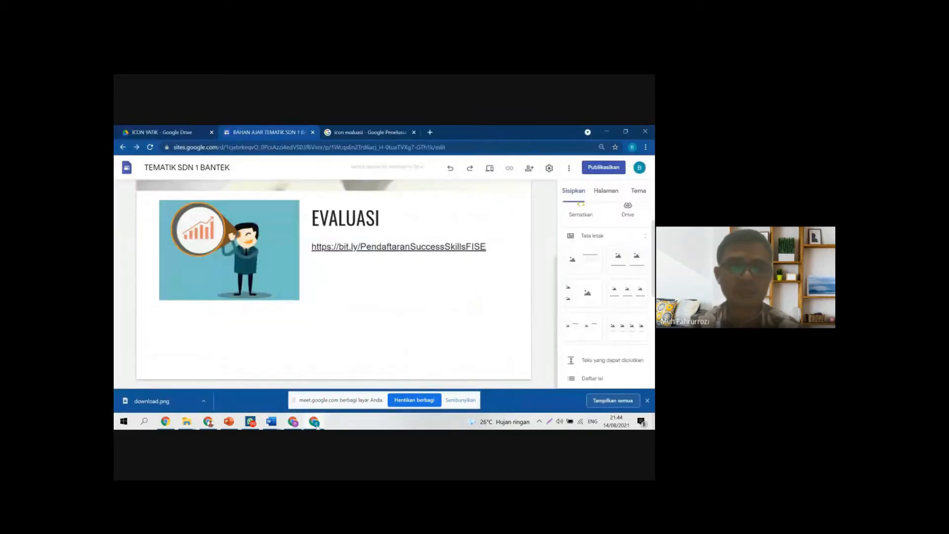
{"action": "left_click", "coordinate": [160, 131]}
{"action": "left_click", "coordinate": [336, 133]}
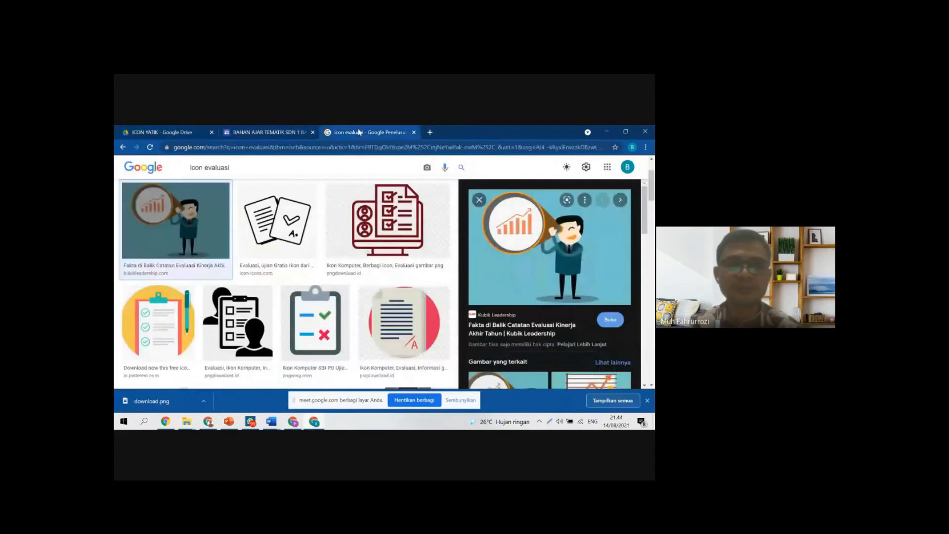
{"action": "left_click", "coordinate": [267, 132]}
{"action": "left_click", "coordinate": [292, 422]}
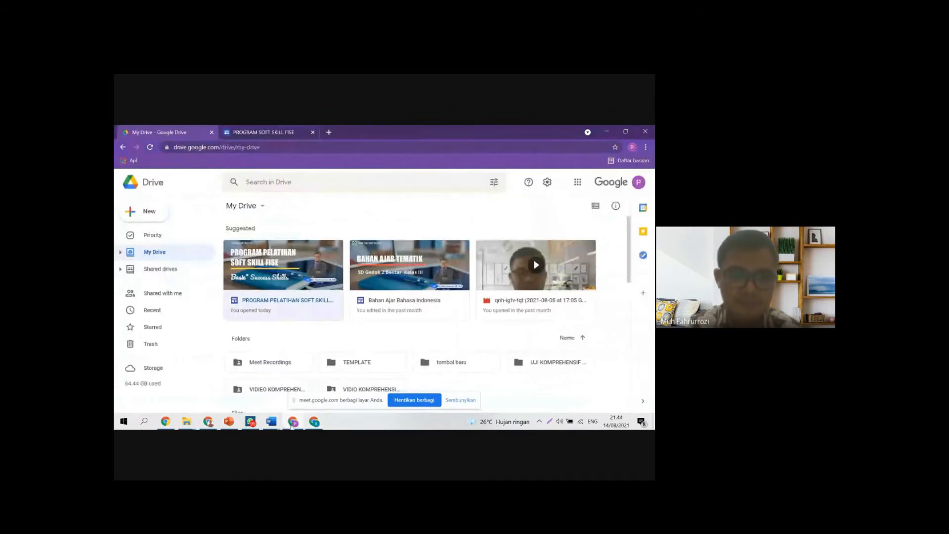
{"action": "left_click", "coordinate": [293, 421]}
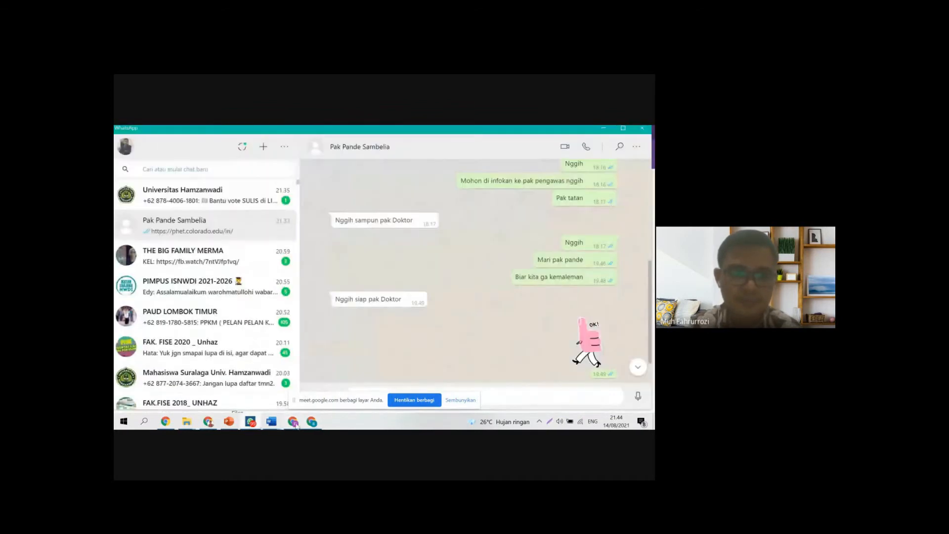
{"action": "left_click", "coordinate": [316, 422]}
{"action": "left_click", "coordinate": [314, 423]}
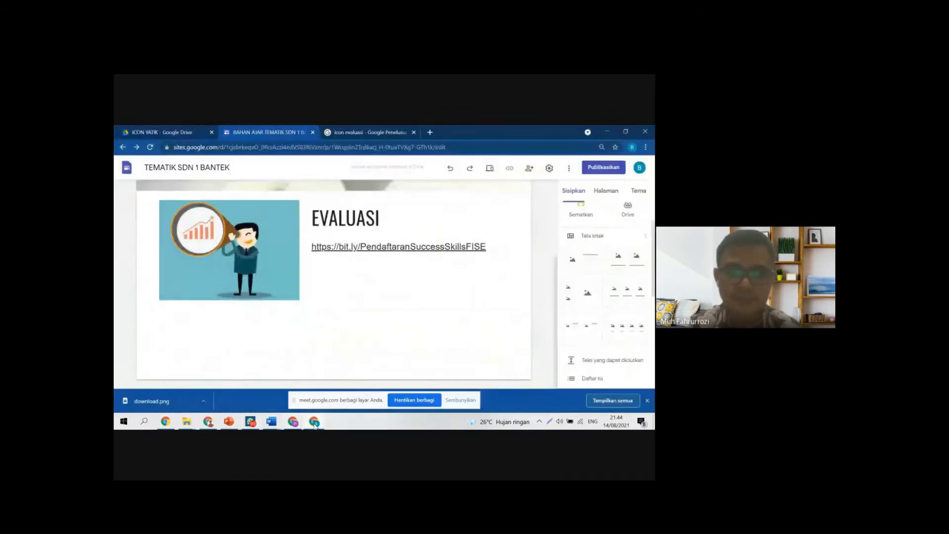
Step: Switch to the Google Meet call, admit the waiting participant, and return to the site editor
{"action": "left_click", "coordinate": [208, 421]}
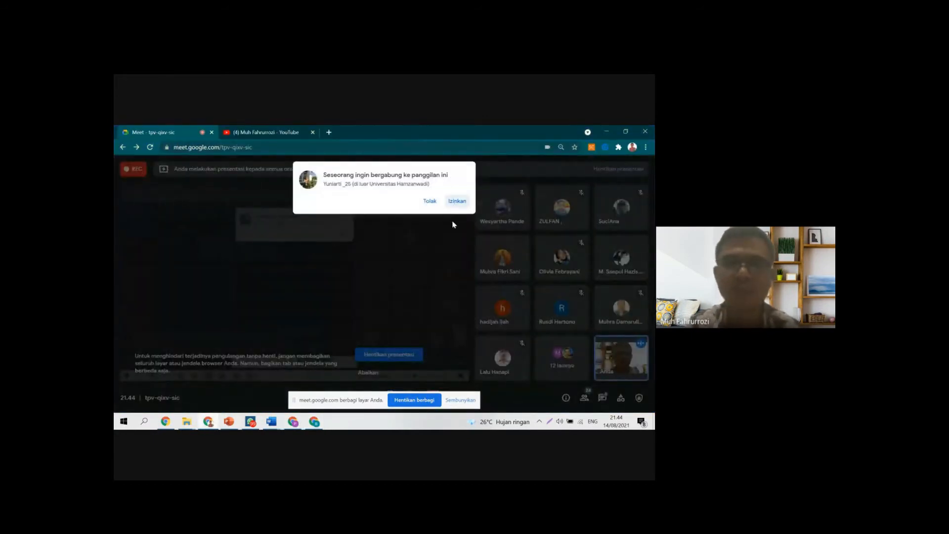
{"action": "left_click", "coordinate": [457, 201]}
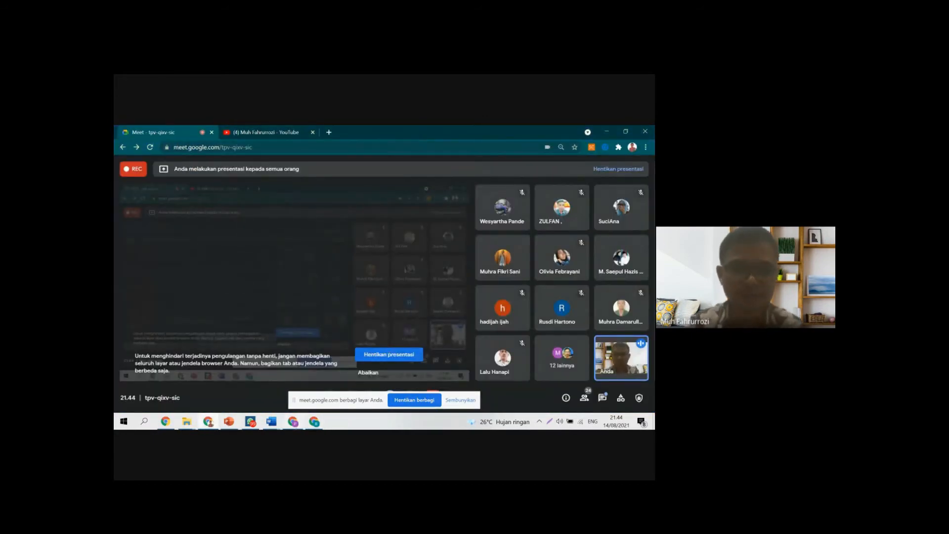
{"action": "key", "text": "alt+Tab"}
Step: Review the Evaluasi page, then look through the contents of the Tujuan and Materi pages
{"action": "scroll", "coordinate": [326, 331], "scroll_direction": "up", "scroll_amount": 3}
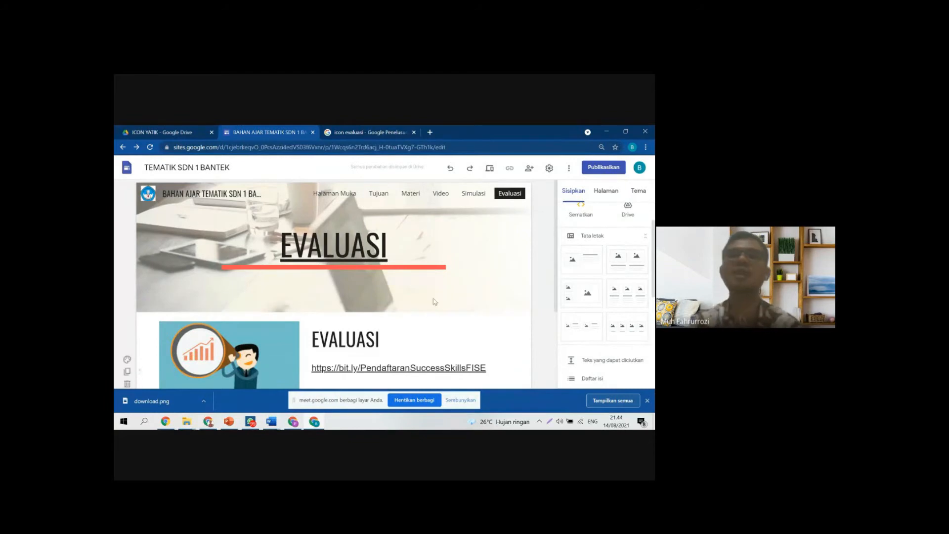
{"action": "scroll", "coordinate": [428, 310], "scroll_direction": "down", "scroll_amount": 2}
{"action": "scroll", "coordinate": [429, 309], "scroll_direction": "up", "scroll_amount": 2}
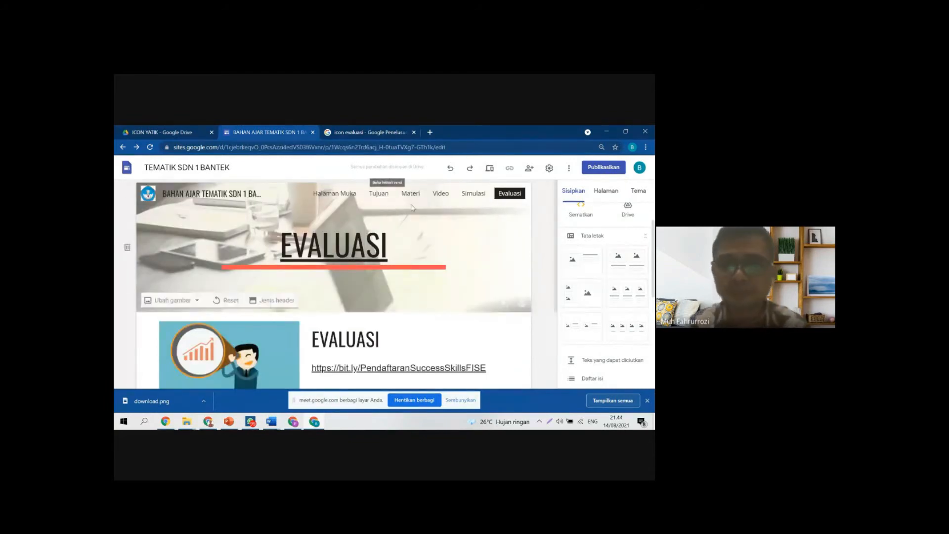
{"action": "left_click", "coordinate": [374, 197]}
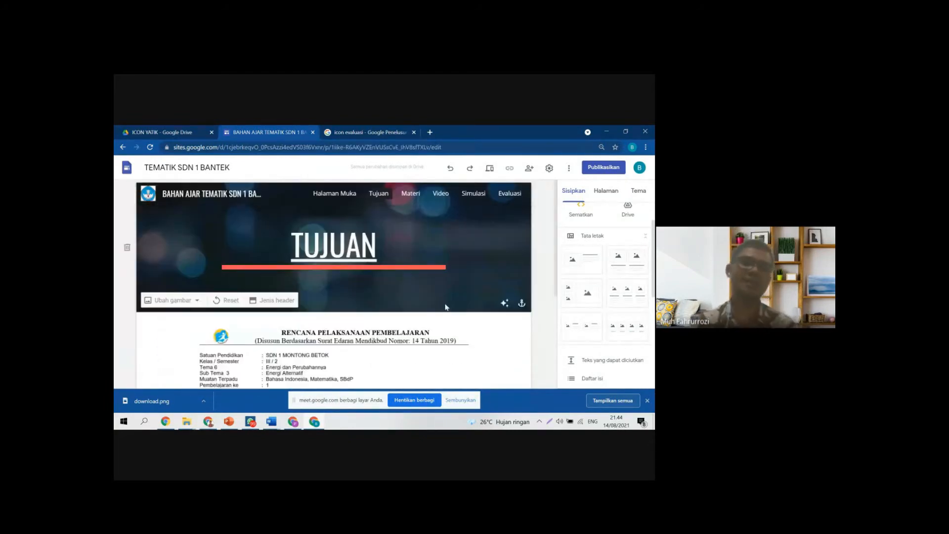
{"action": "scroll", "coordinate": [447, 307], "scroll_direction": "down", "scroll_amount": 3}
{"action": "scroll", "coordinate": [446, 307], "scroll_direction": "up", "scroll_amount": 3}
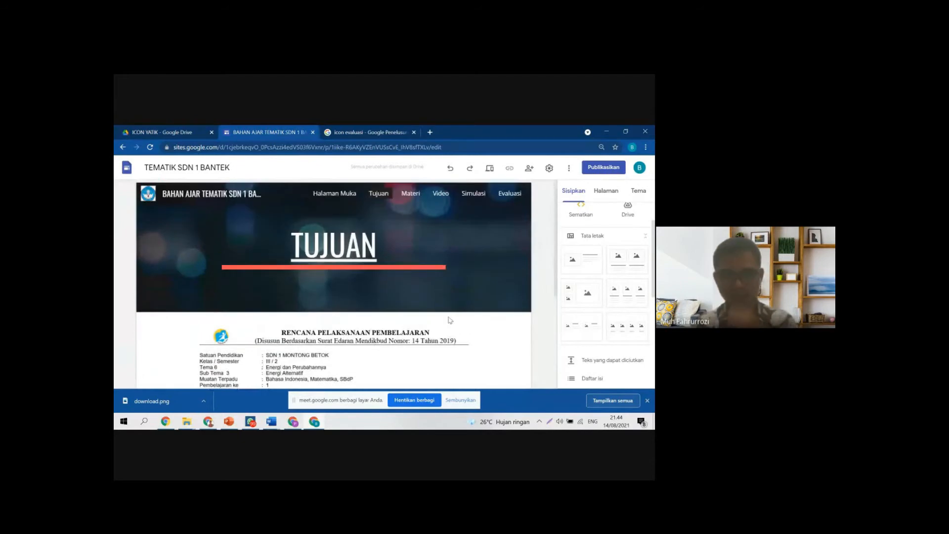
{"action": "left_click", "coordinate": [410, 198]}
{"action": "scroll", "coordinate": [365, 332], "scroll_direction": "down", "scroll_amount": 2}
{"action": "scroll", "coordinate": [364, 335], "scroll_direction": "up", "scroll_amount": 5}
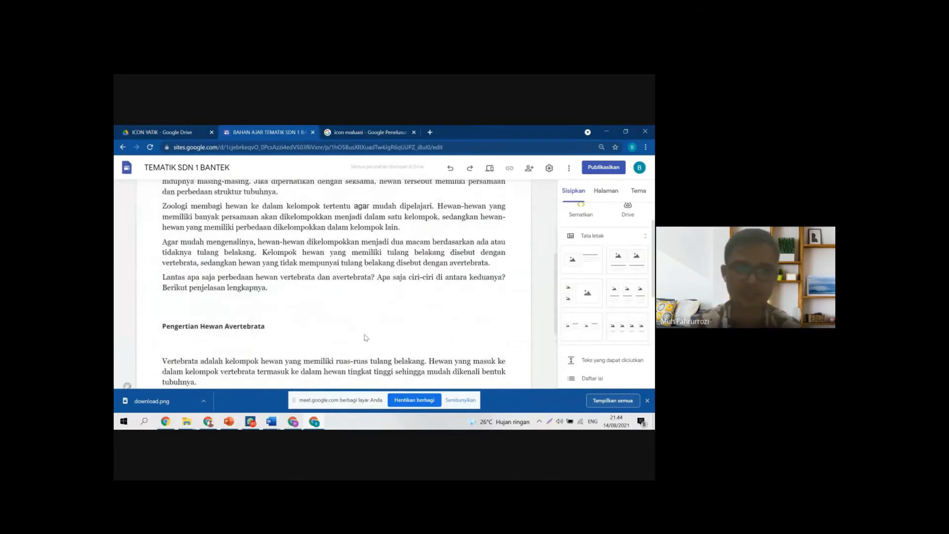
Step: Look through the embedded videos on the Video page and the embedded content on the Simulasi page
{"action": "left_click", "coordinate": [441, 193]}
{"action": "scroll", "coordinate": [460, 381], "scroll_direction": "down", "scroll_amount": 5}
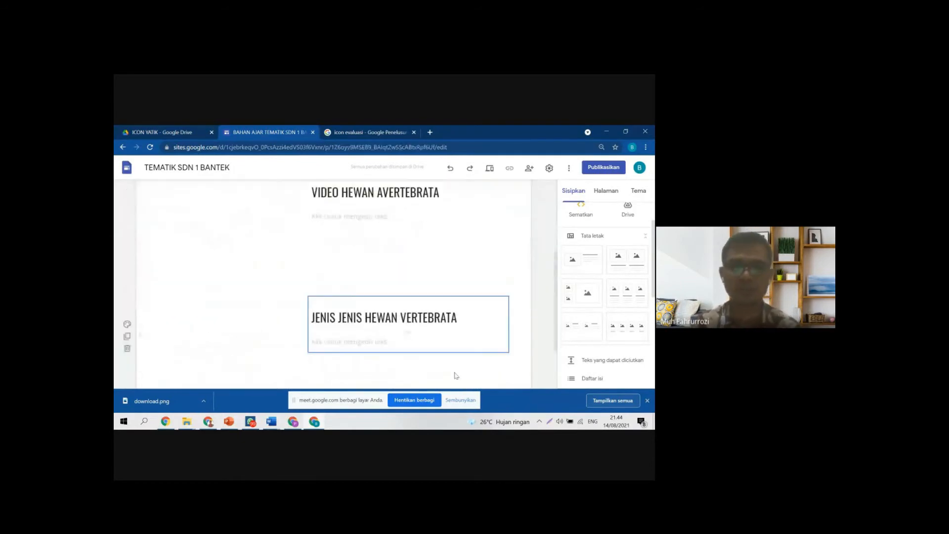
{"action": "scroll", "coordinate": [452, 370], "scroll_direction": "up", "scroll_amount": 3}
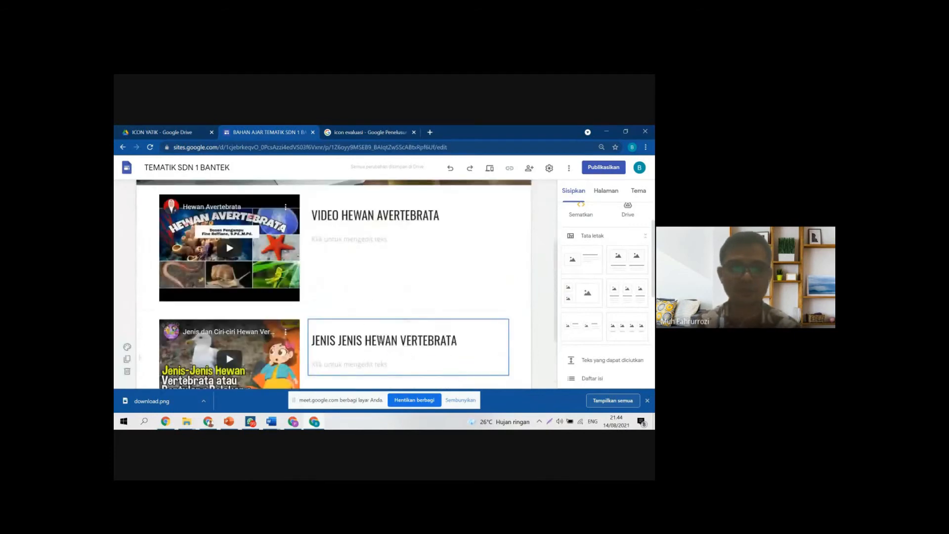
{"action": "scroll", "coordinate": [452, 371], "scroll_direction": "up", "scroll_amount": 3}
{"action": "left_click", "coordinate": [473, 193]}
{"action": "scroll", "coordinate": [471, 289], "scroll_direction": "down", "scroll_amount": 4}
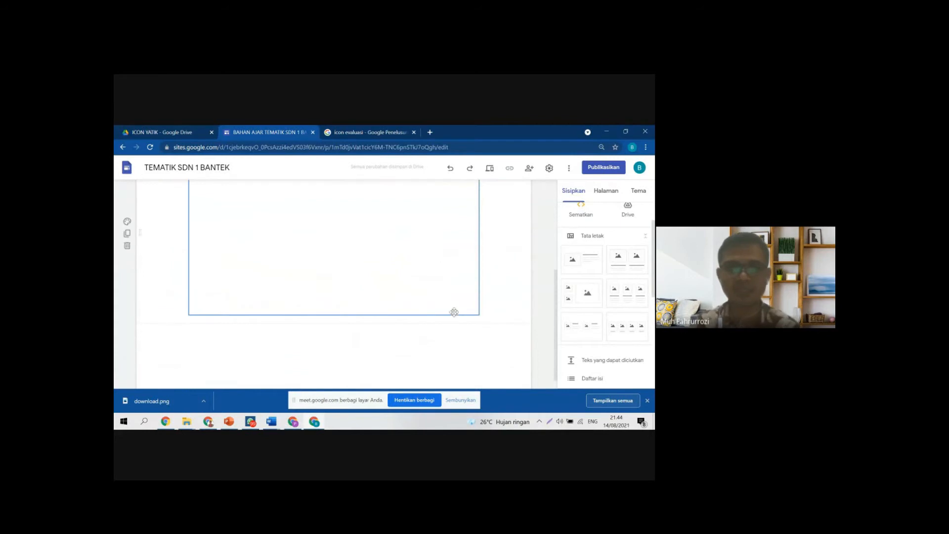
{"action": "scroll", "coordinate": [504, 309], "scroll_direction": "up", "scroll_amount": 1}
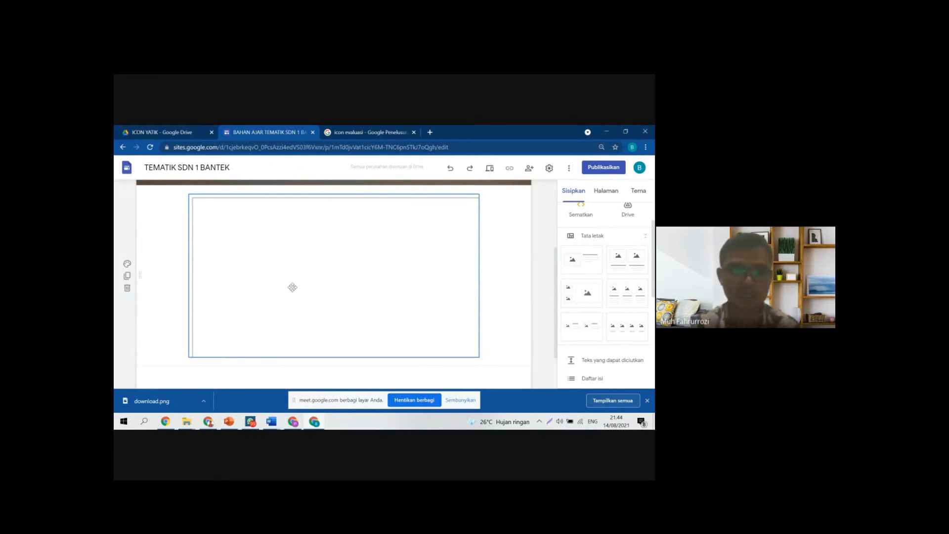
{"action": "scroll", "coordinate": [453, 304], "scroll_direction": "up", "scroll_amount": 3}
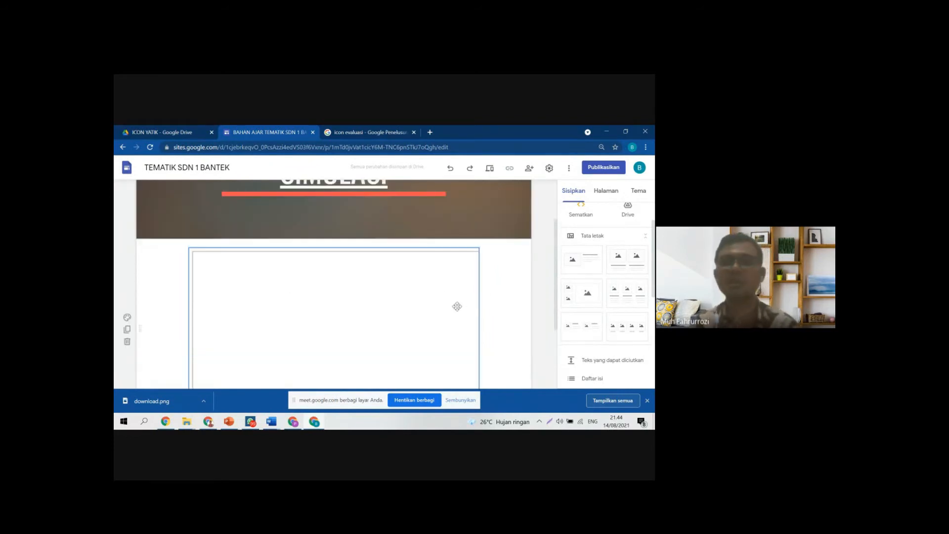
Step: Open the Evaluasi page of the thematic site and look through its heading, picture and form link
{"action": "left_click", "coordinate": [509, 192]}
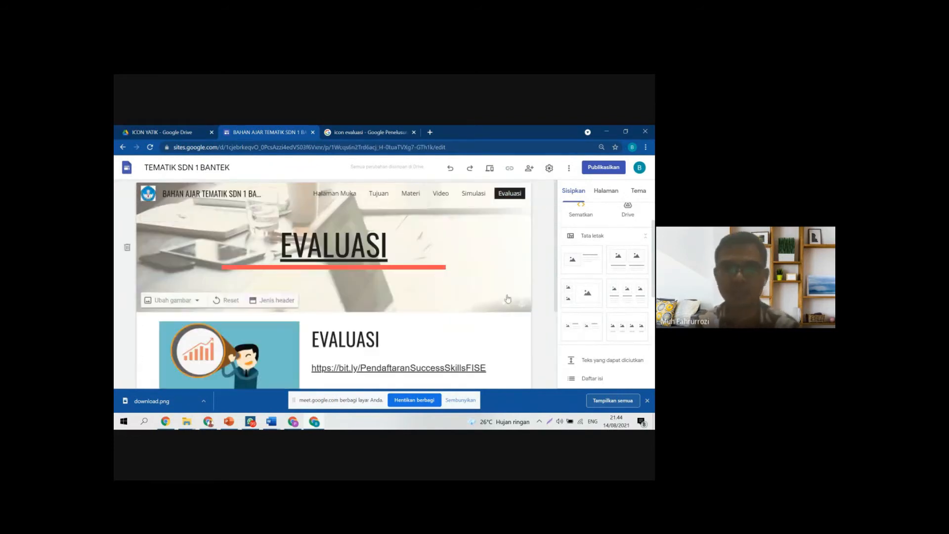
{"action": "scroll", "coordinate": [387, 324], "scroll_direction": "down", "scroll_amount": 3}
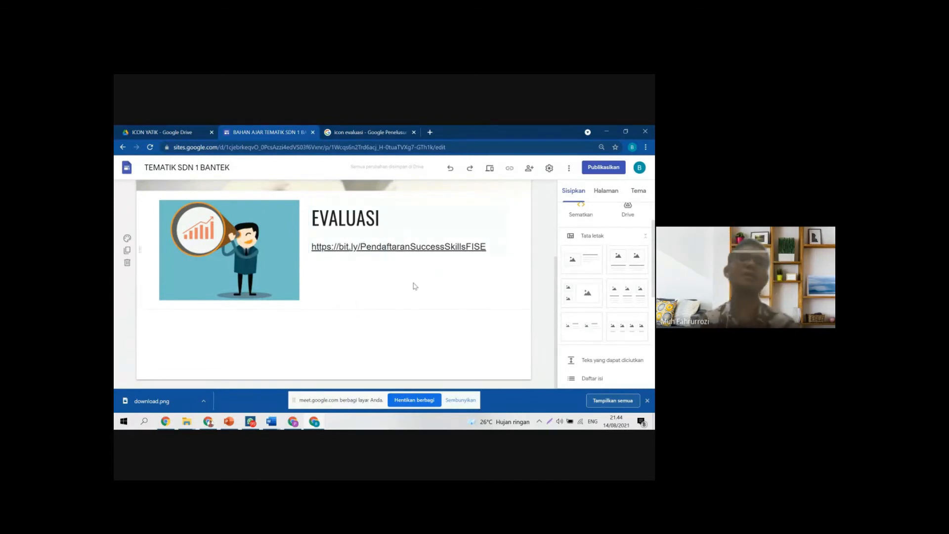
{"action": "scroll", "coordinate": [412, 285], "scroll_direction": "up", "scroll_amount": 2}
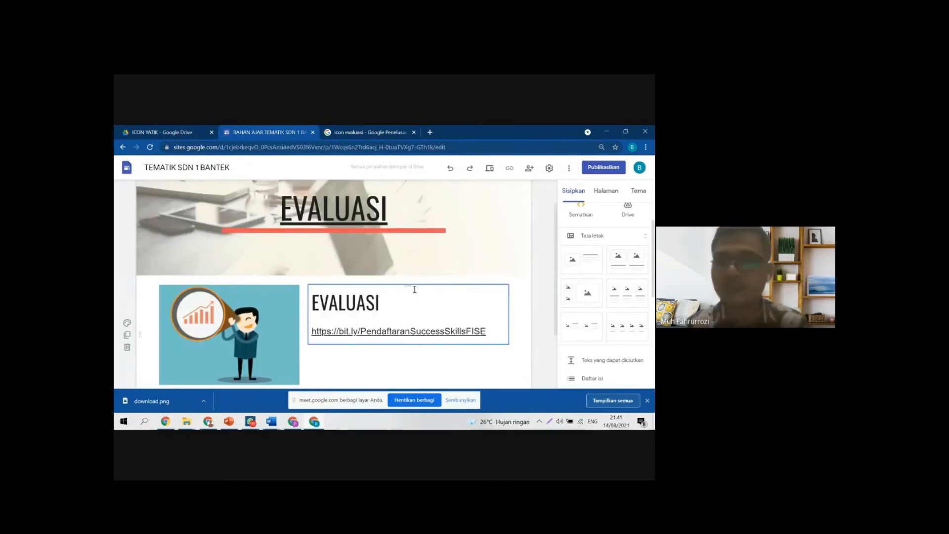
{"action": "scroll", "coordinate": [415, 289], "scroll_direction": "up", "scroll_amount": 1}
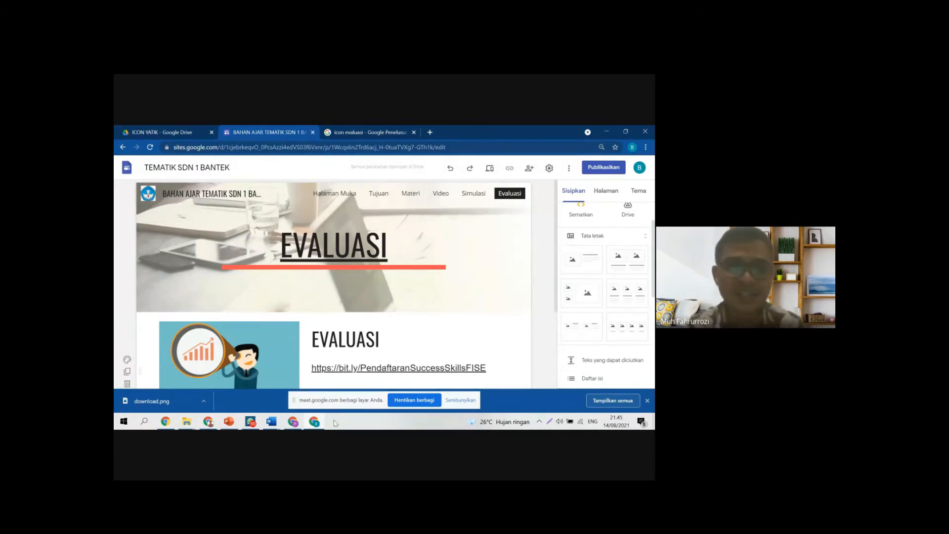
Step: Switch to the Google Meet call, admit the waiting participant, and return to the thematic site's Evaluasi page in the editor
{"action": "key", "text": "alt+Tab"}
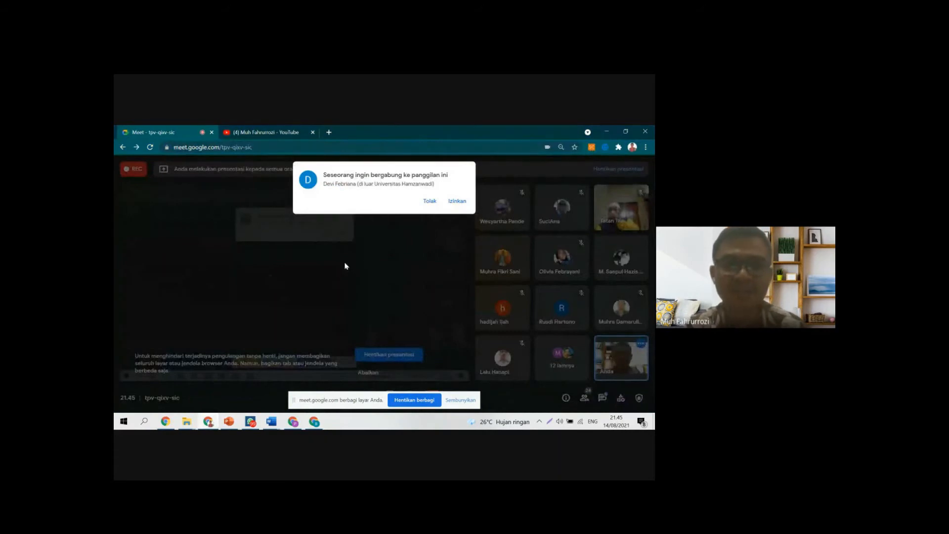
{"action": "left_click", "coordinate": [451, 201]}
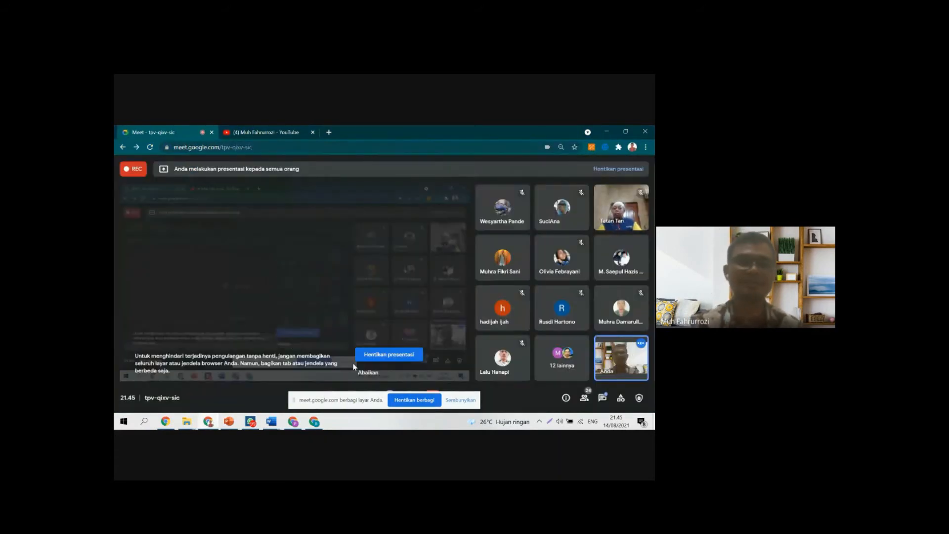
{"action": "key", "text": "alt+Tab"}
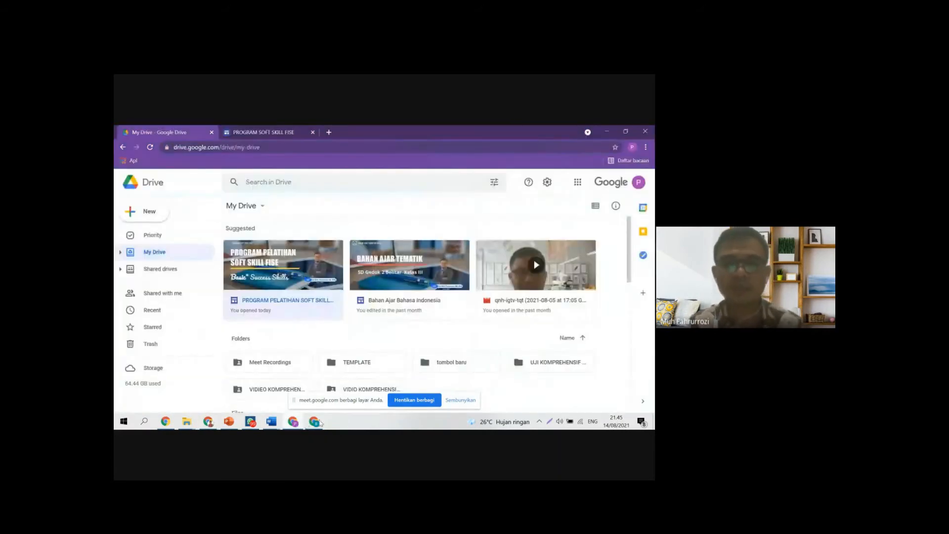
{"action": "left_click", "coordinate": [262, 132]}
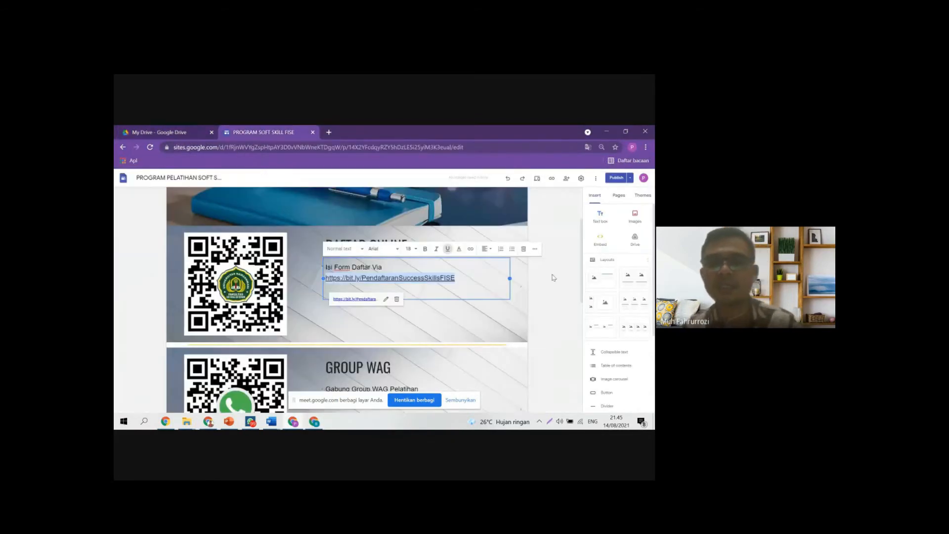
{"action": "left_click", "coordinate": [311, 423]}
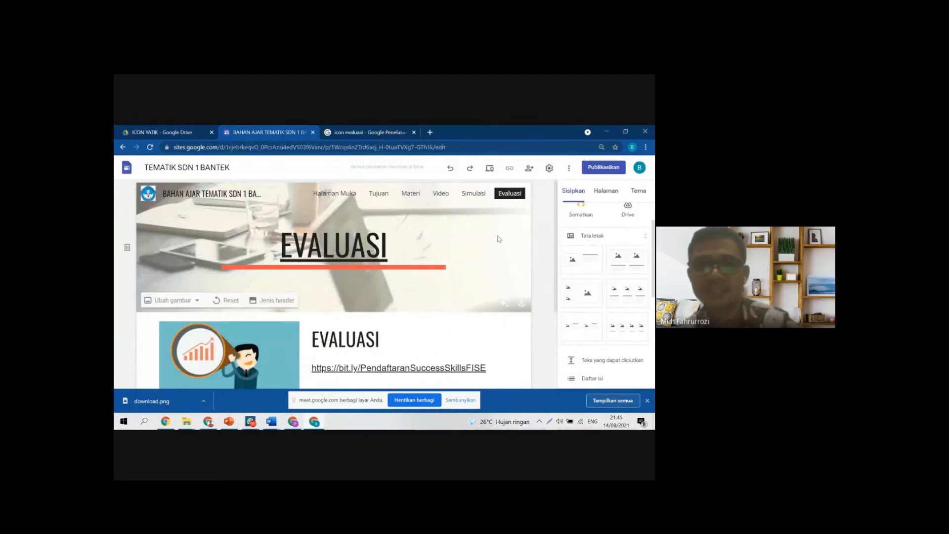
{"action": "scroll", "coordinate": [497, 250], "scroll_direction": "down", "scroll_amount": 3}
{"action": "scroll", "coordinate": [497, 252], "scroll_direction": "up", "scroll_amount": 3}
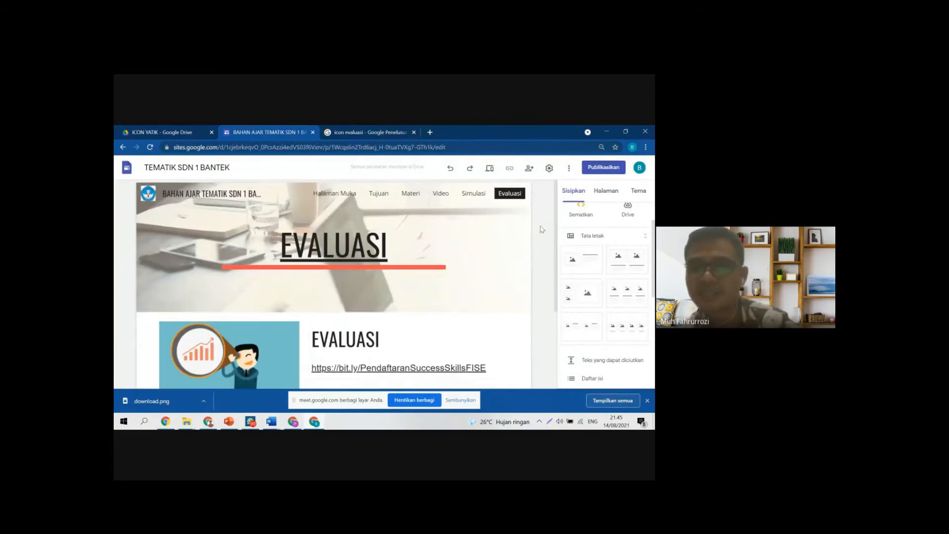
Step: Hide the Evaluasi, Simulasi, Video, Materi and Tujuan pages from the site's navigation, leaving only Halaman Muka unhidden
{"action": "left_click", "coordinate": [606, 192]}
{"action": "left_click", "coordinate": [649, 317]}
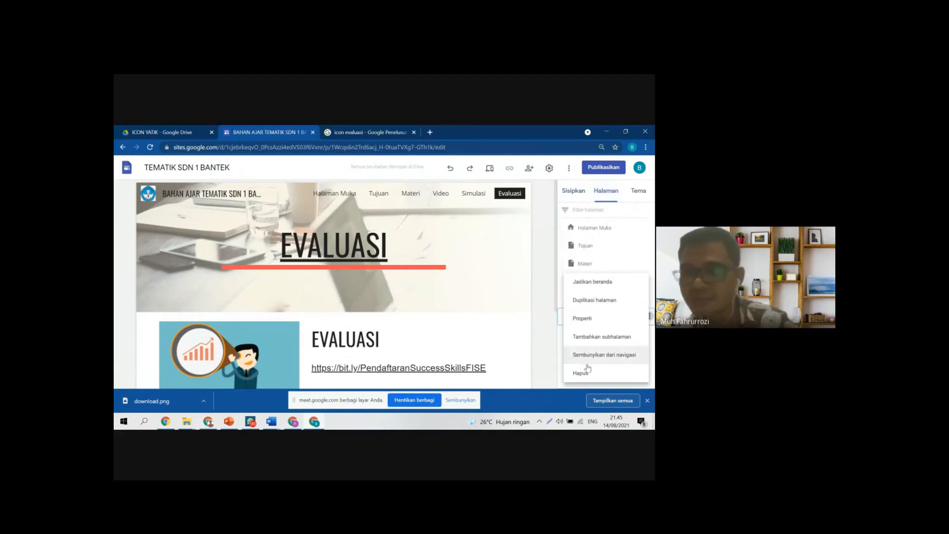
{"action": "left_click", "coordinate": [623, 353]}
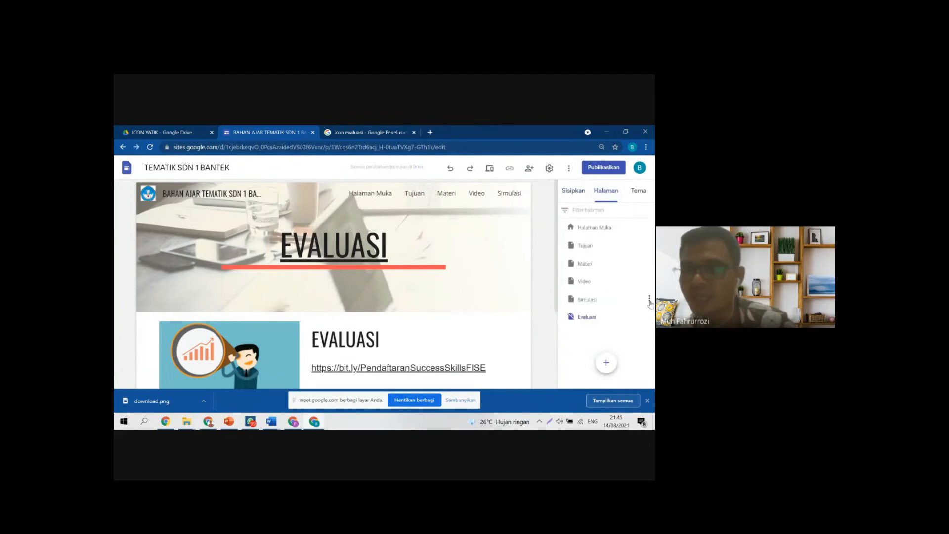
{"action": "left_click", "coordinate": [649, 299]}
{"action": "left_click", "coordinate": [611, 359]}
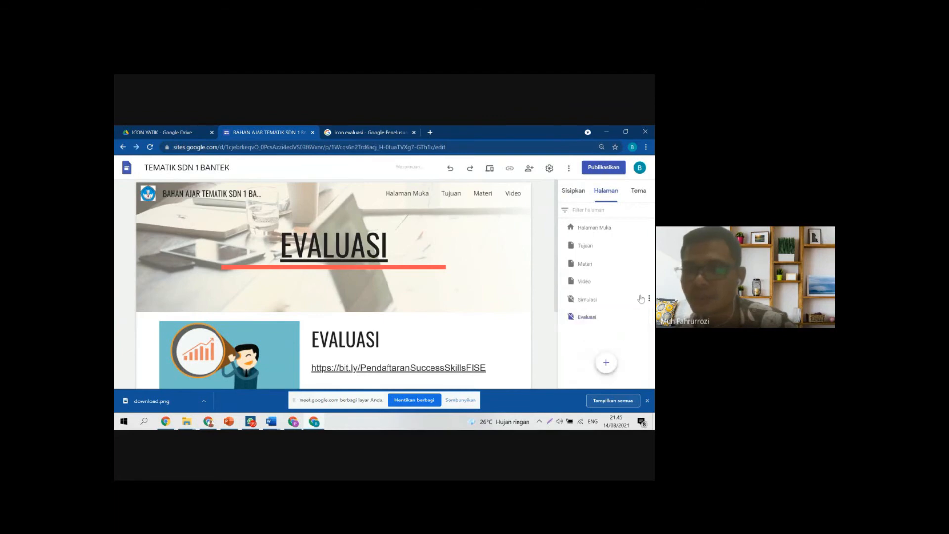
{"action": "left_click", "coordinate": [649, 281]}
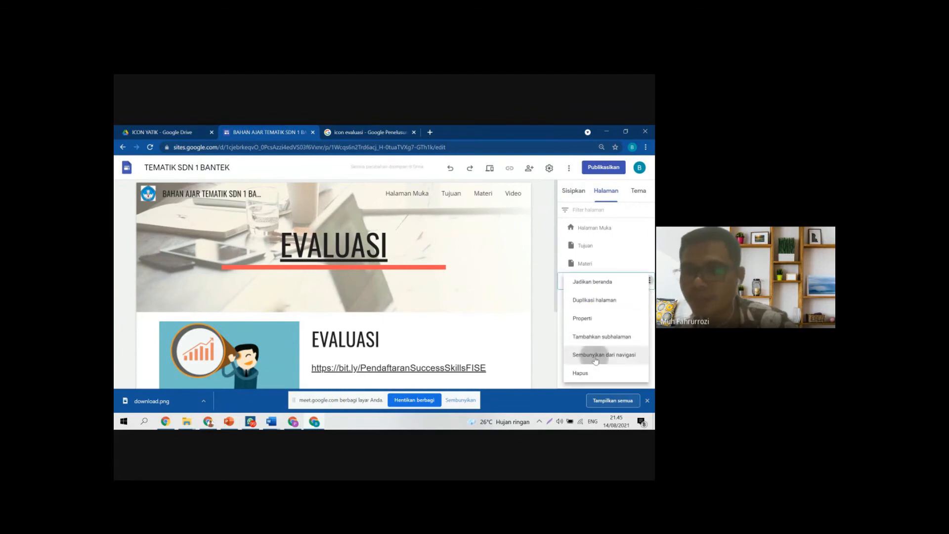
{"action": "left_click", "coordinate": [613, 354]}
{"action": "left_click", "coordinate": [649, 263]}
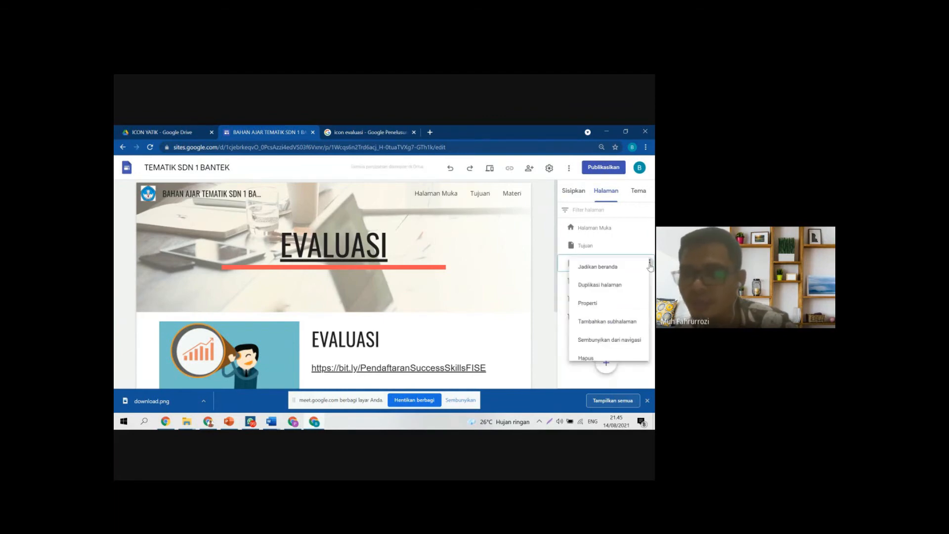
{"action": "left_click", "coordinate": [613, 339]}
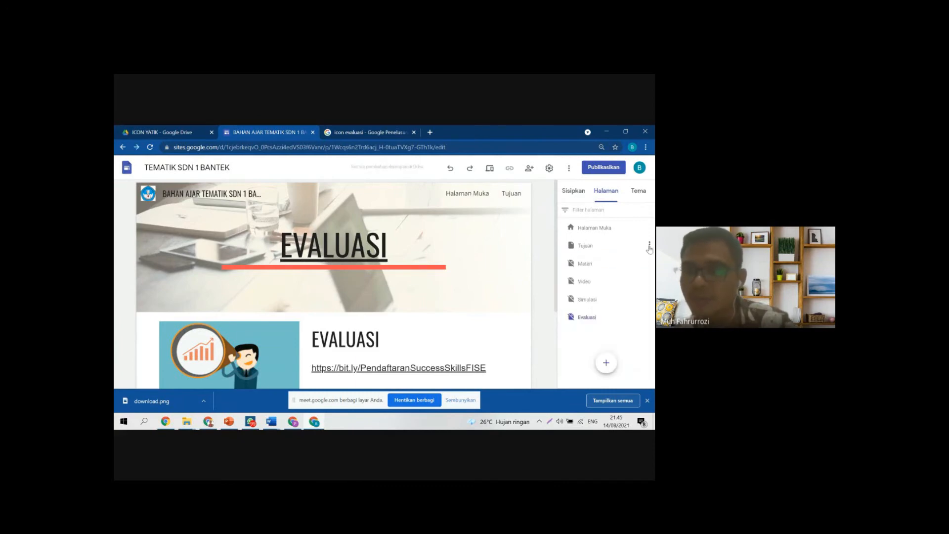
{"action": "left_click", "coordinate": [649, 244]}
{"action": "left_click", "coordinate": [587, 324]}
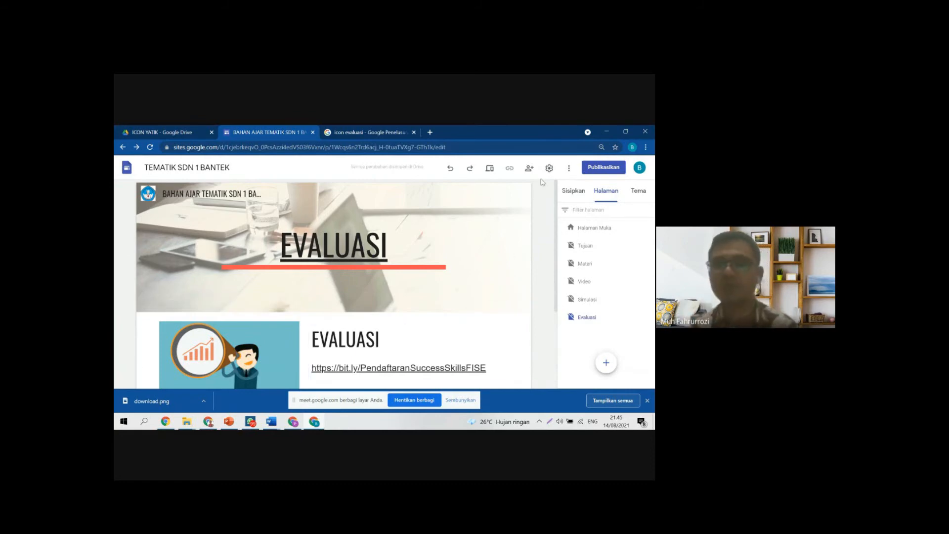
{"action": "left_click", "coordinate": [528, 170]}
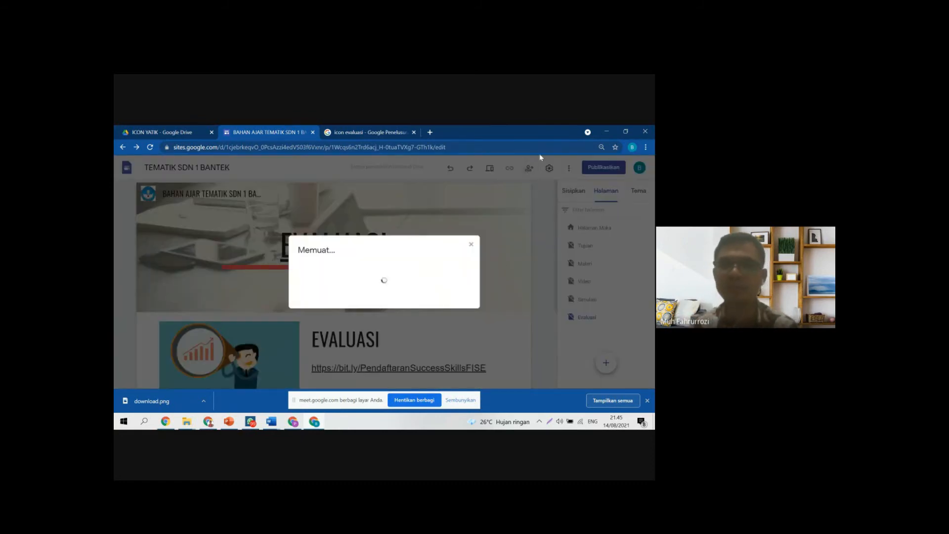
{"action": "left_click", "coordinate": [473, 245]}
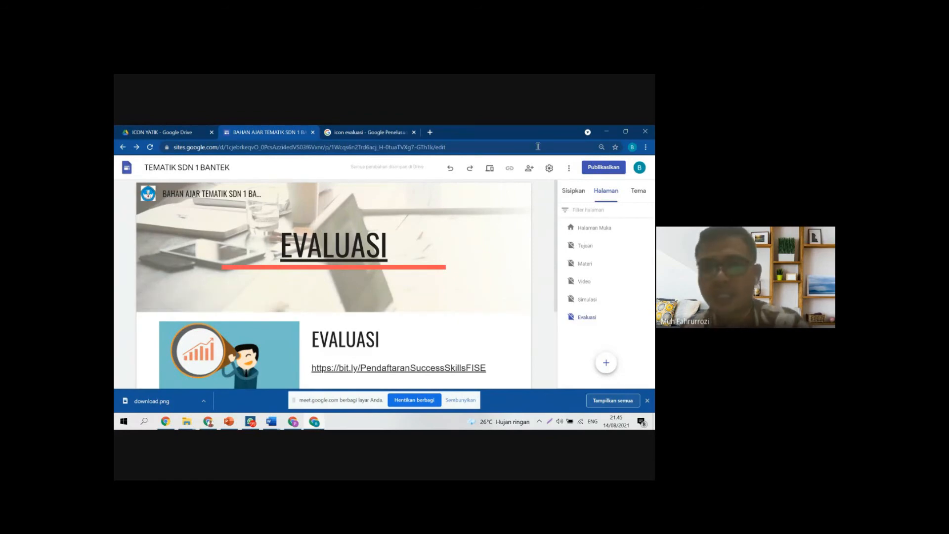
{"action": "left_click", "coordinate": [528, 168]}
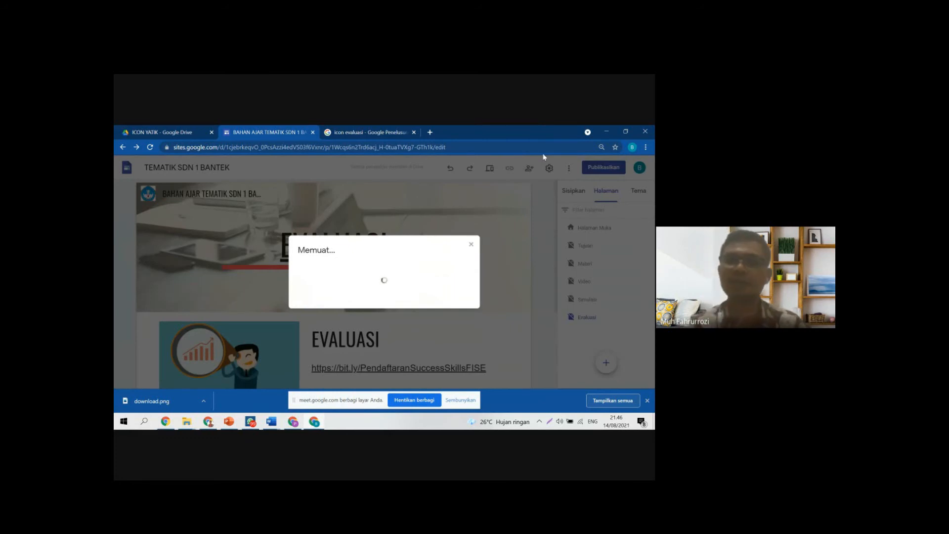
{"action": "left_click", "coordinate": [471, 244]}
{"action": "left_click", "coordinate": [529, 168]}
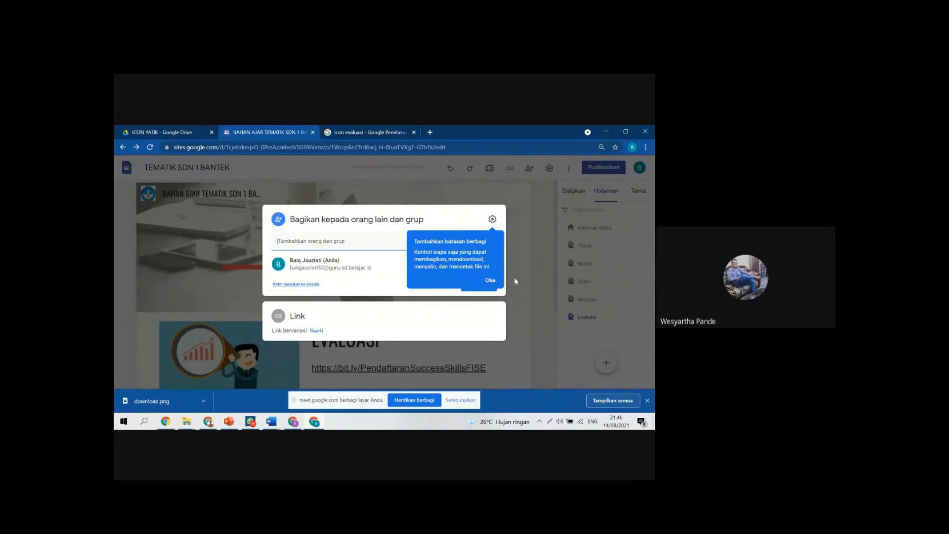
{"action": "left_click", "coordinate": [490, 280]}
{"action": "left_click", "coordinate": [459, 304]}
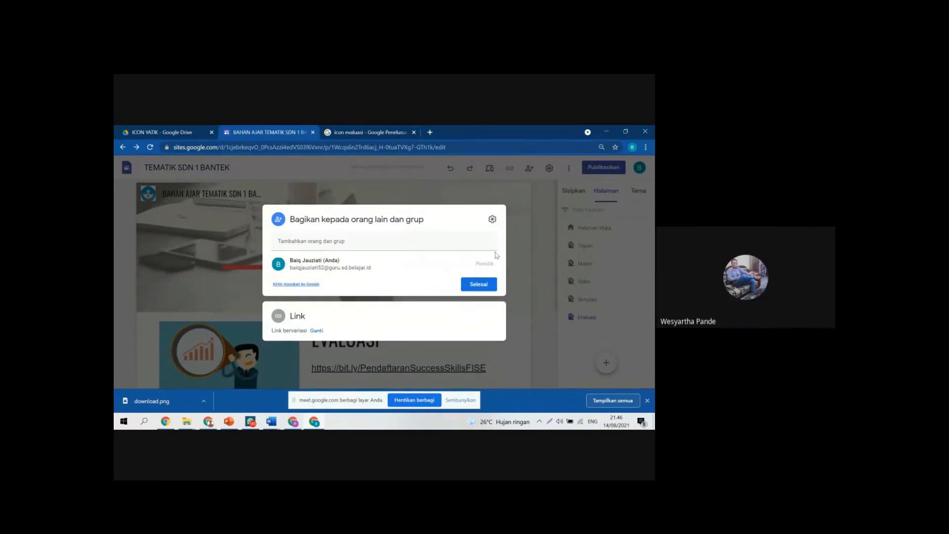
{"action": "left_click", "coordinate": [476, 286]}
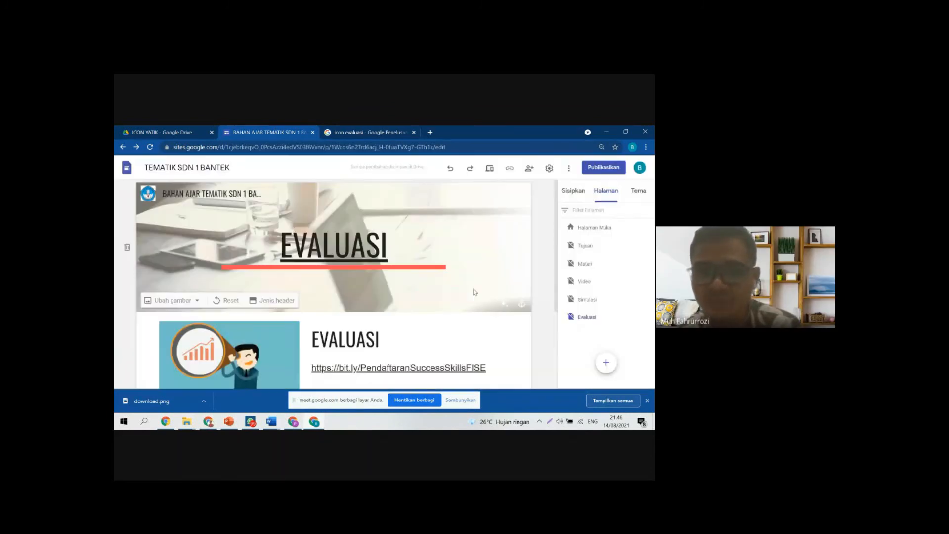
Step: In the site's sharing settings, set draft link access to "Siapa saja yang memiliki link" and the published site to Publik
{"action": "left_click", "coordinate": [529, 170]}
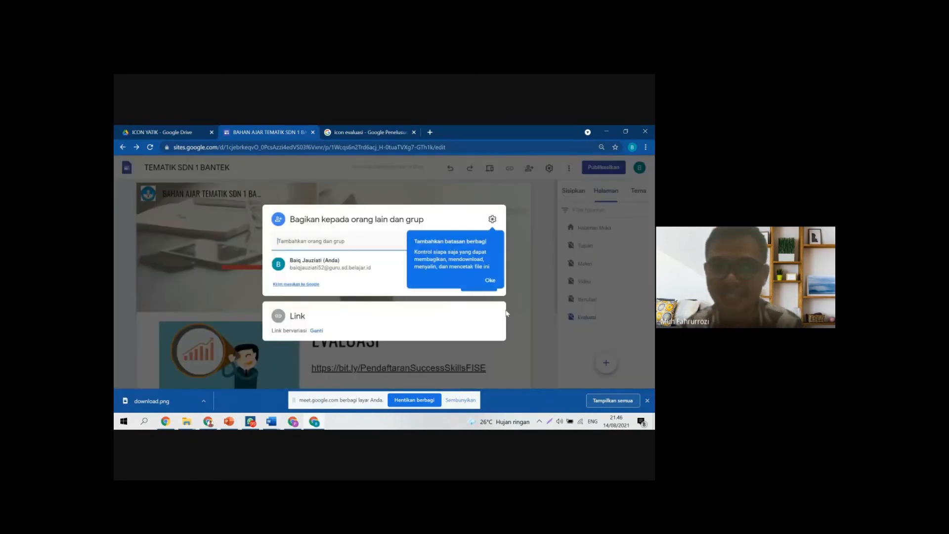
{"action": "left_click", "coordinate": [489, 280]}
{"action": "left_click", "coordinate": [471, 310]}
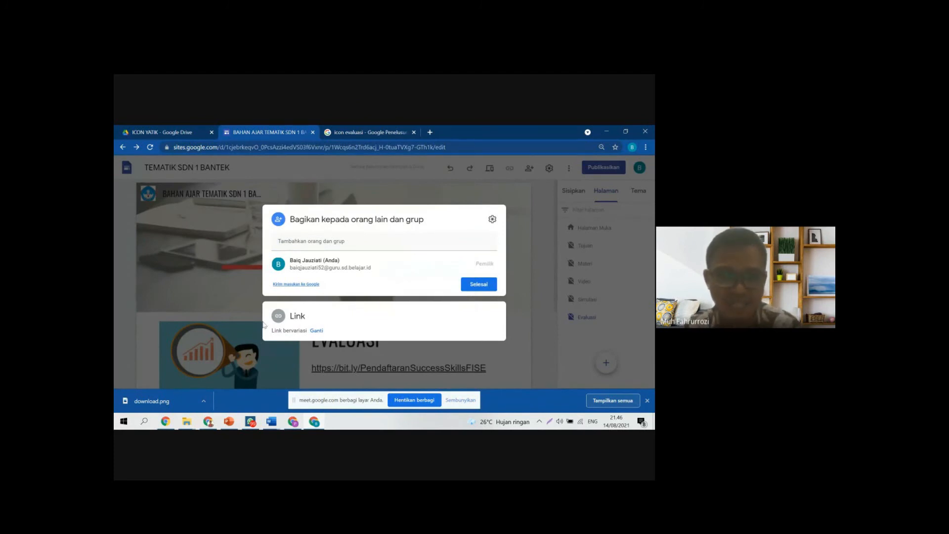
{"action": "left_click", "coordinate": [316, 331]}
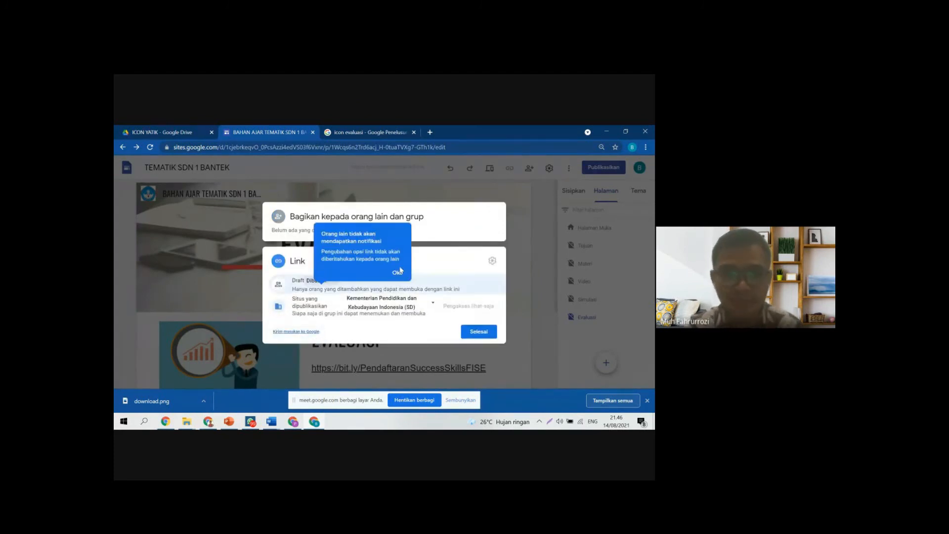
{"action": "left_click", "coordinate": [395, 273]}
{"action": "left_click", "coordinate": [332, 281]}
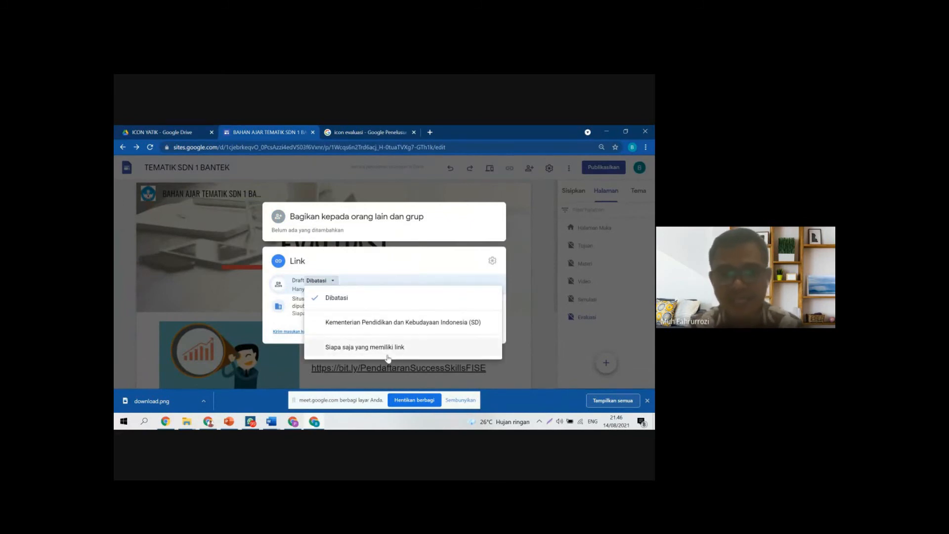
{"action": "left_click", "coordinate": [315, 352]}
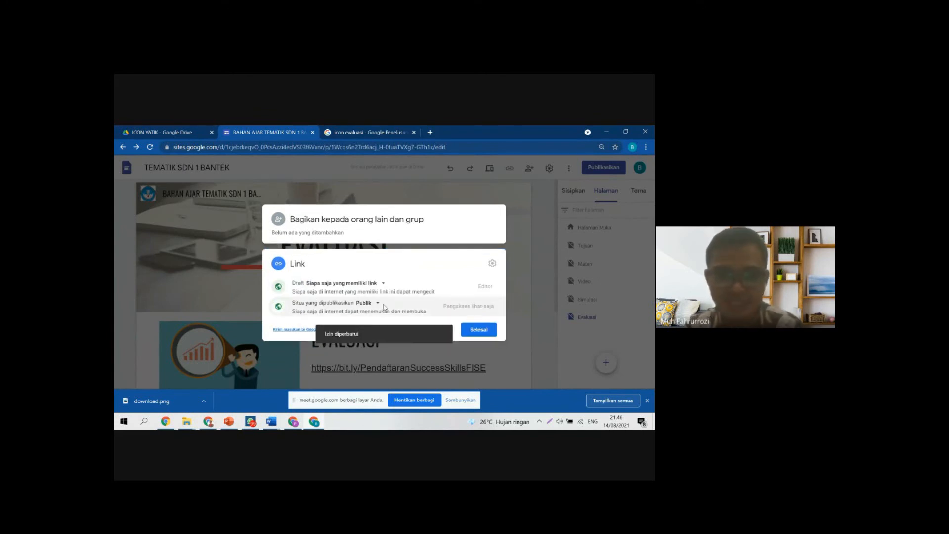
{"action": "left_click", "coordinate": [378, 304]}
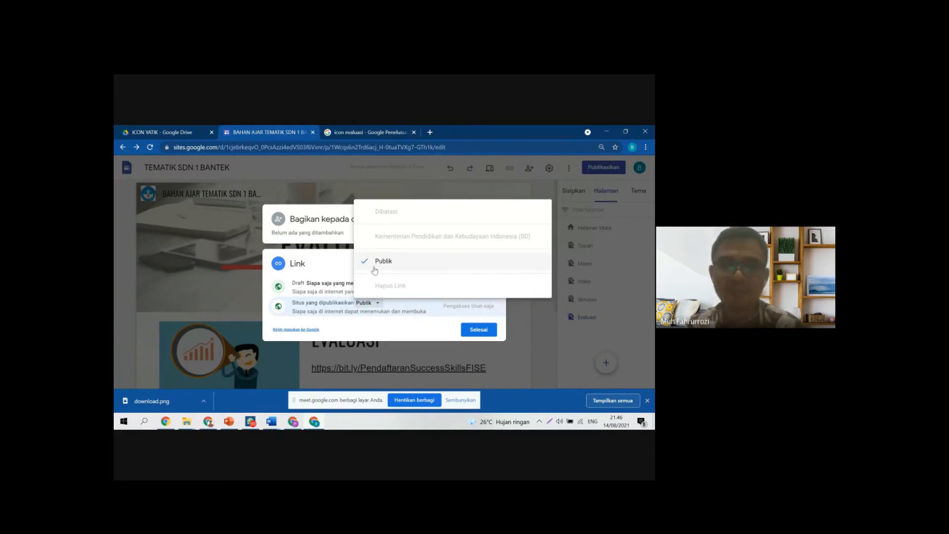
{"action": "left_click", "coordinate": [430, 260]}
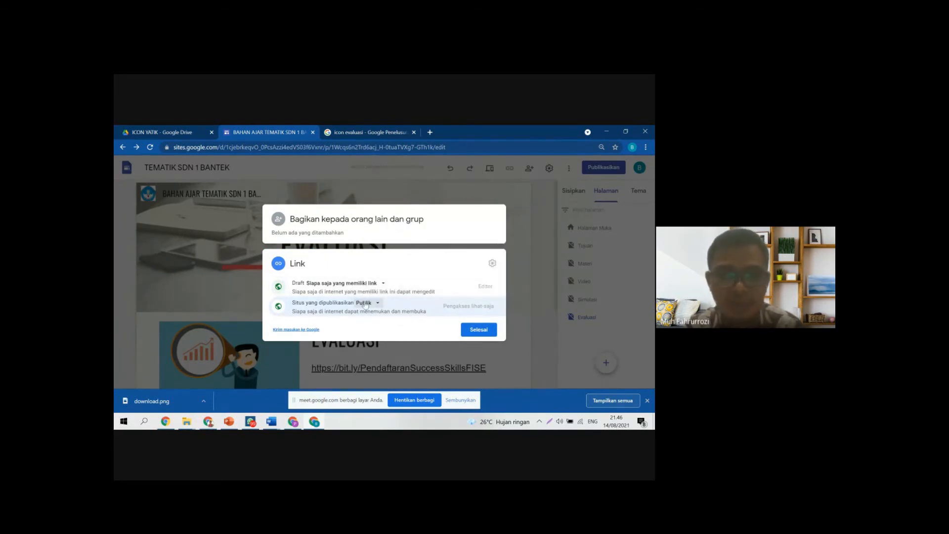
{"action": "left_click", "coordinate": [479, 330]}
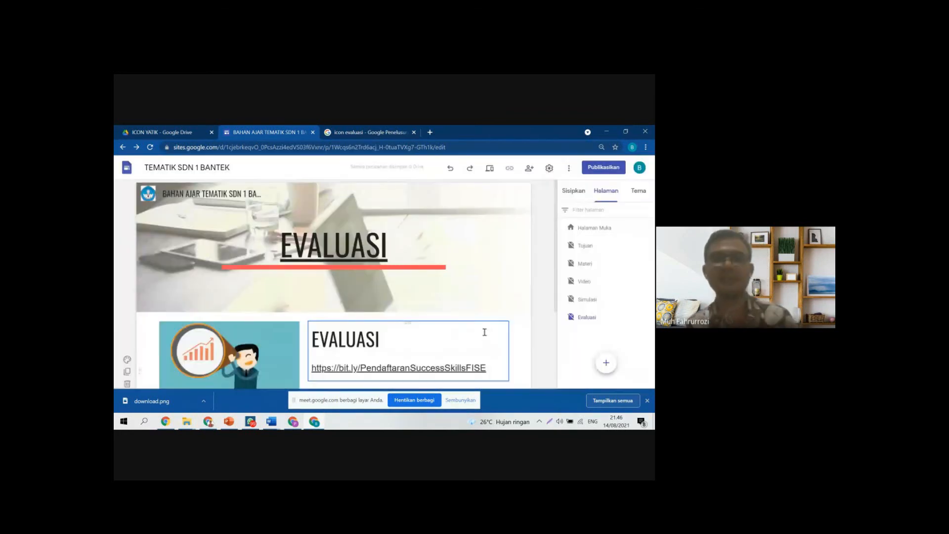
Step: Reopen the site's sharing settings
{"action": "left_click", "coordinate": [530, 169]}
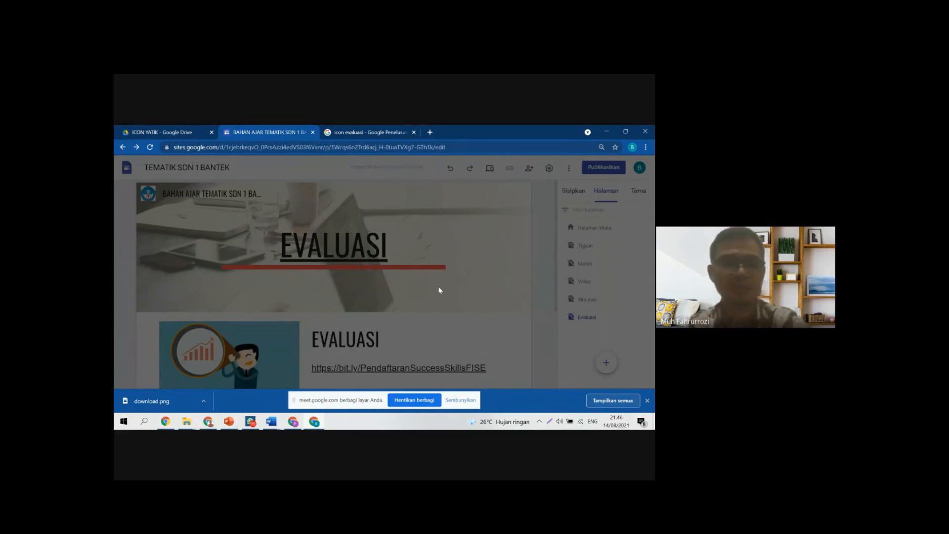
{"action": "right_click", "coordinate": [465, 301]}
{"action": "left_click", "coordinate": [466, 312]}
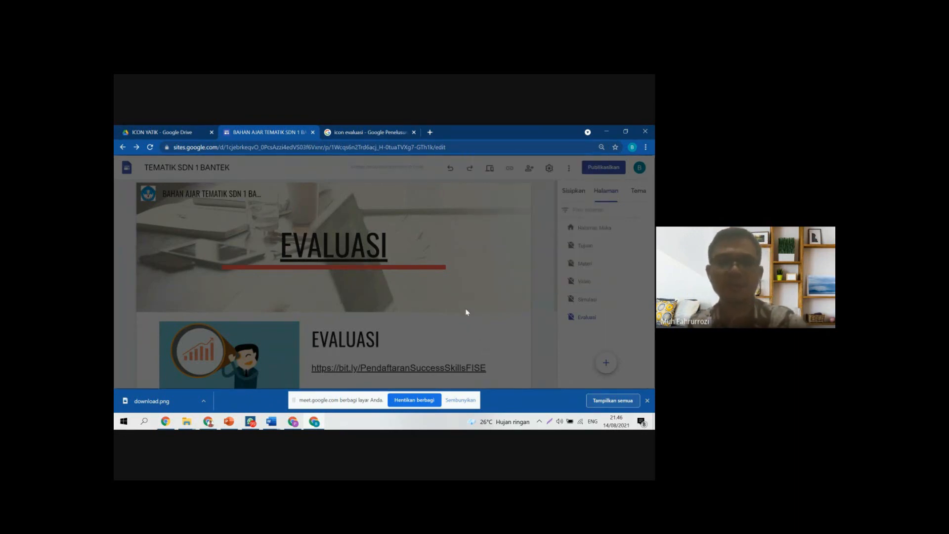